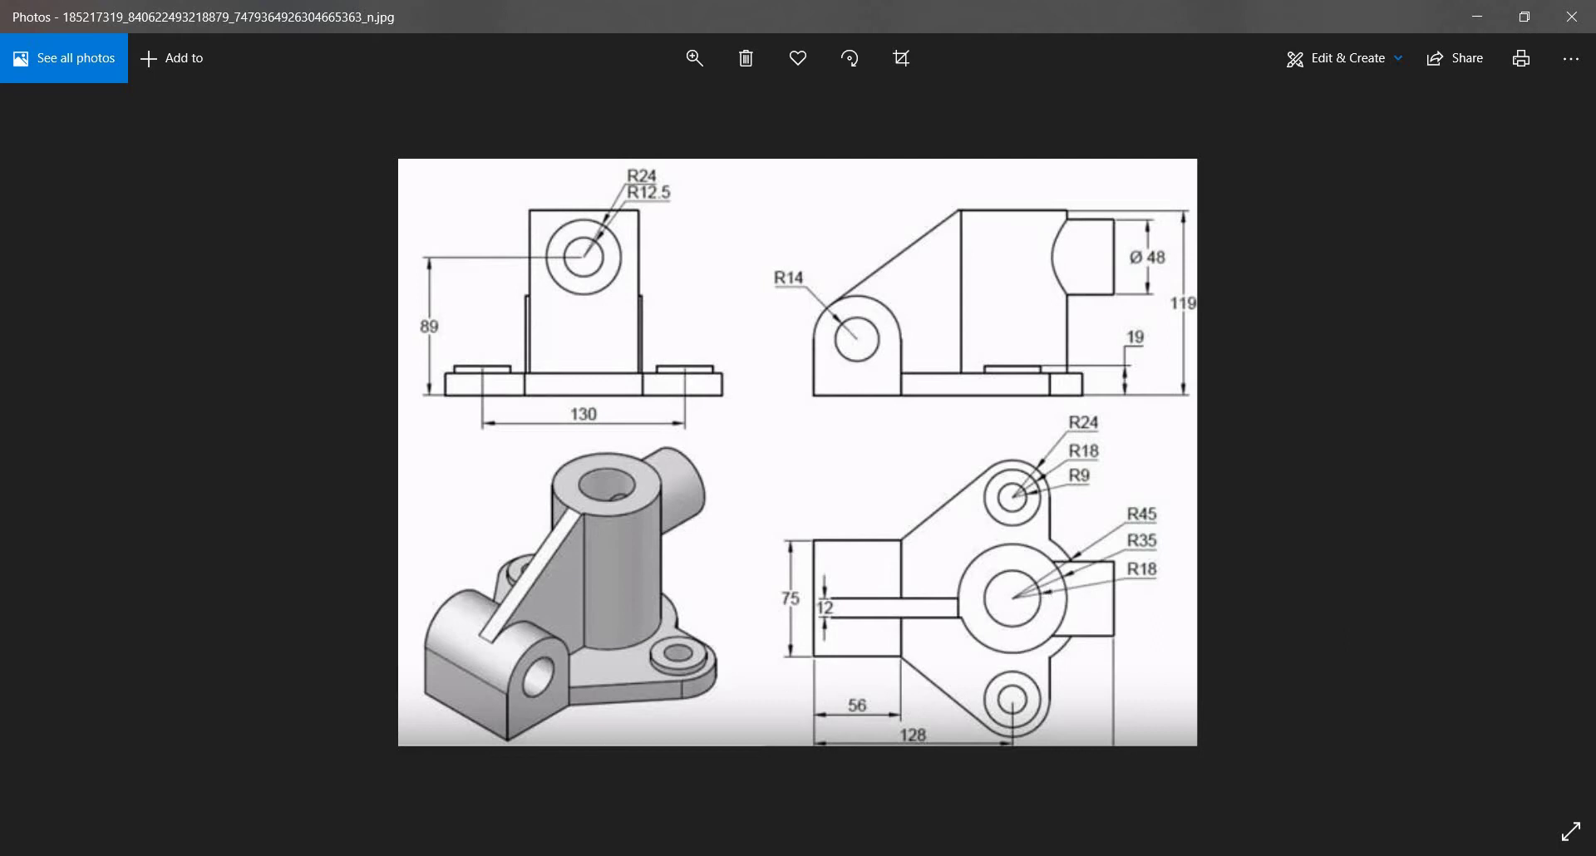
Step: Return from the reference drawing in Photos to the empty SOLIDWORKS part
key("alt+Tab")
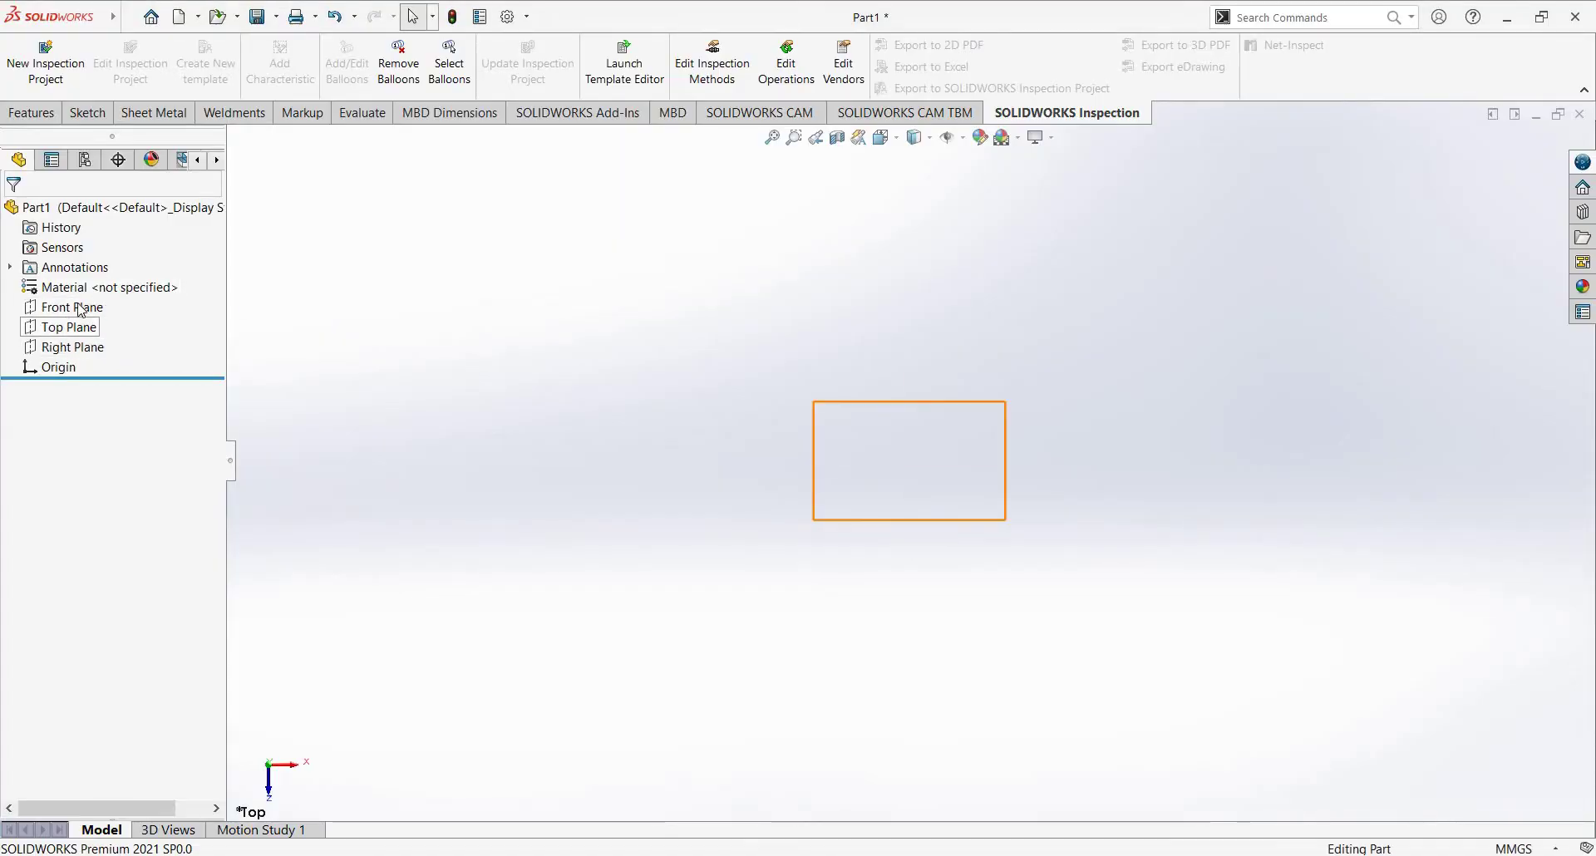
Step: Sketch a Ø90 circle centred on the origin on the Top Plane
left_click(67, 326)
left_click(129, 279)
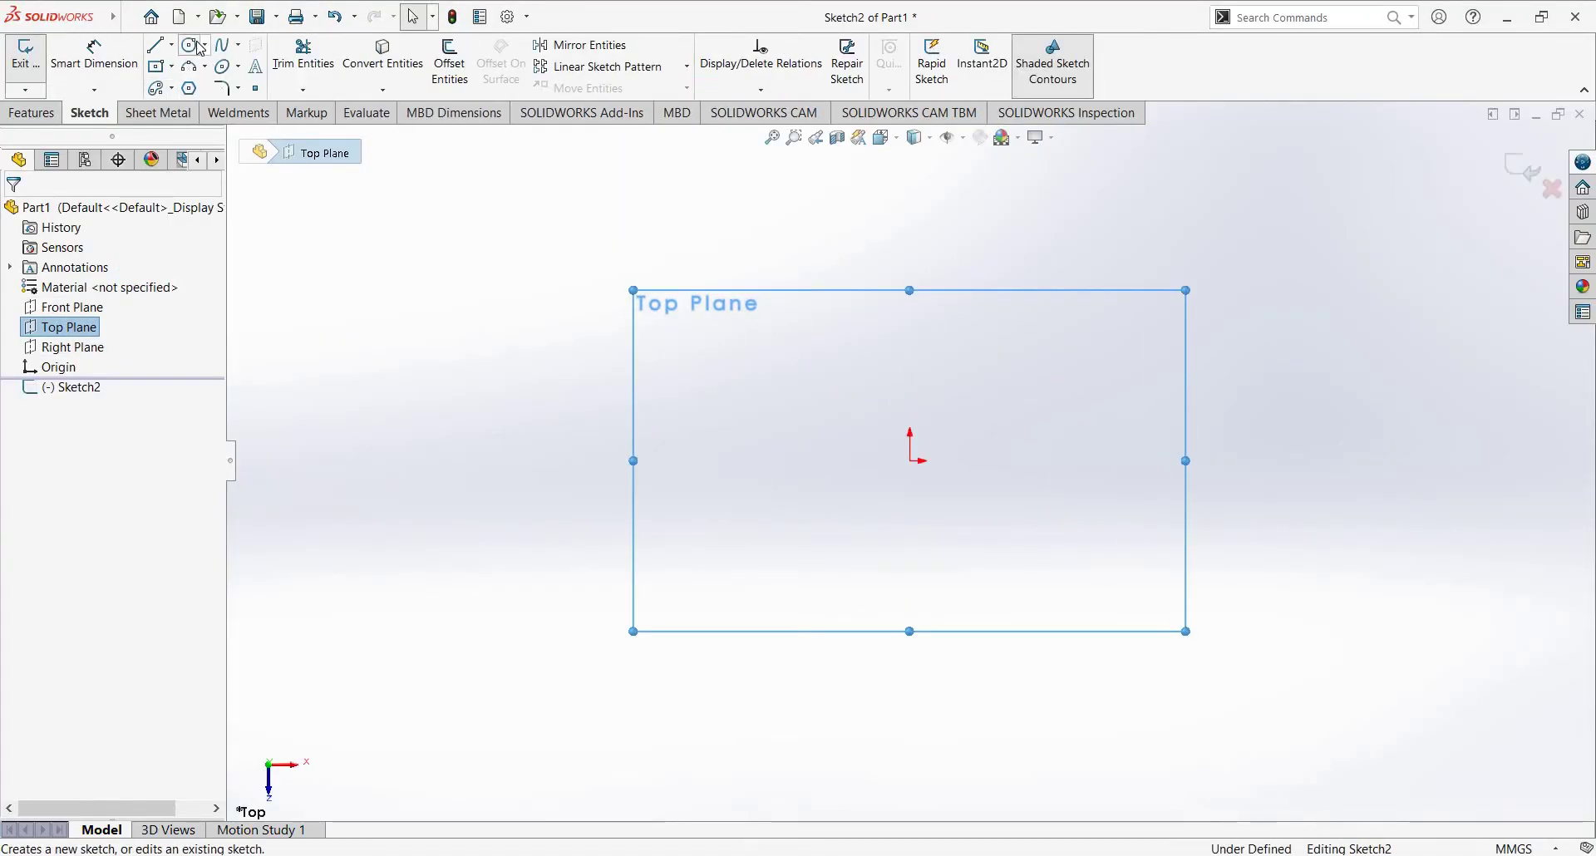
left_click(199, 48)
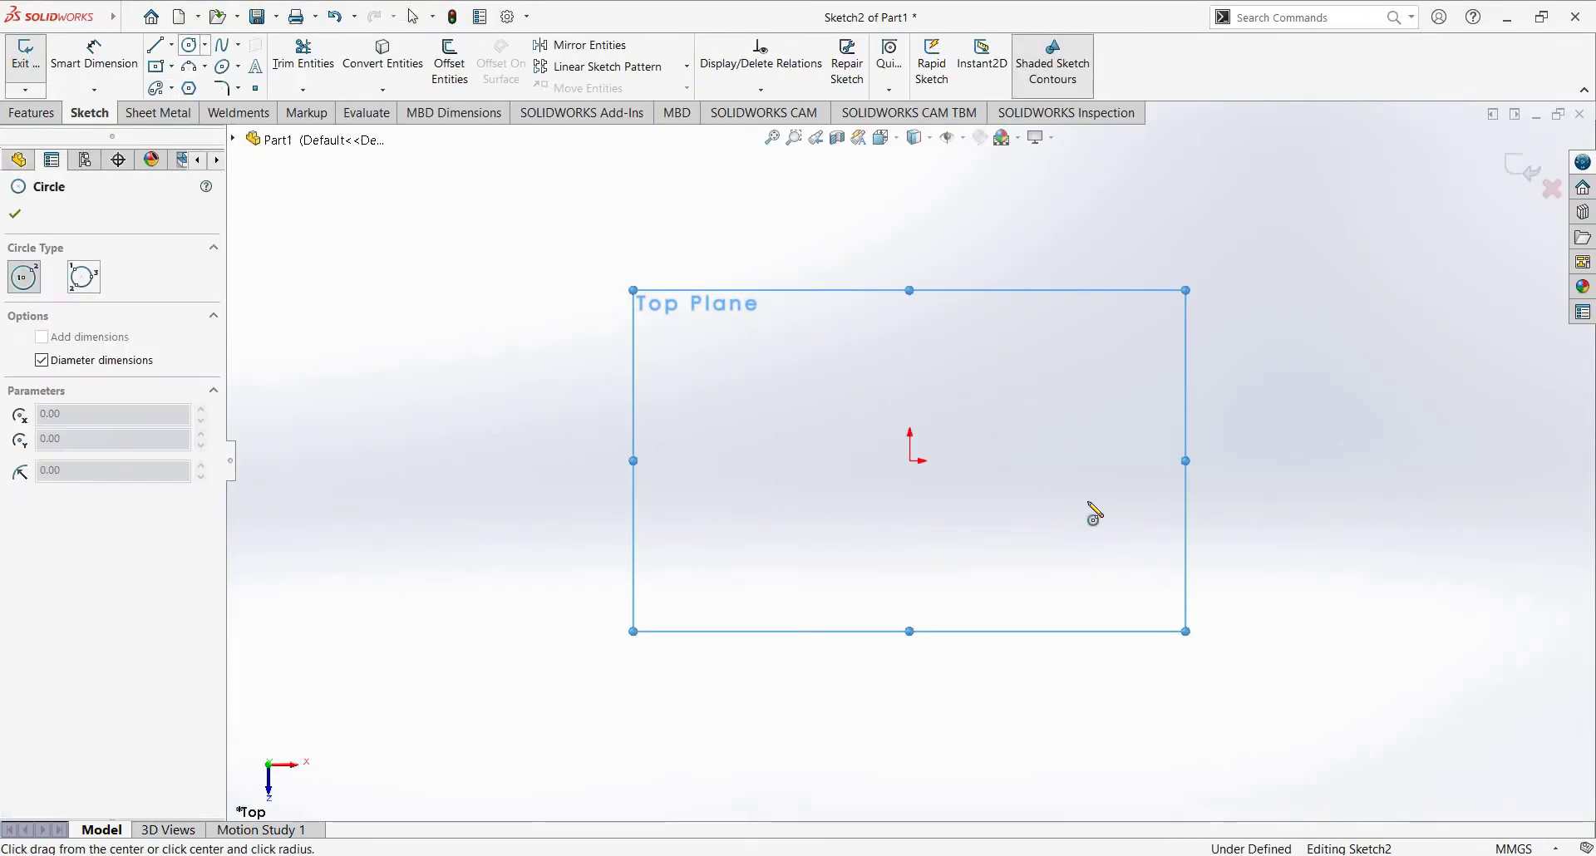
left_click(953, 504)
key("Return")
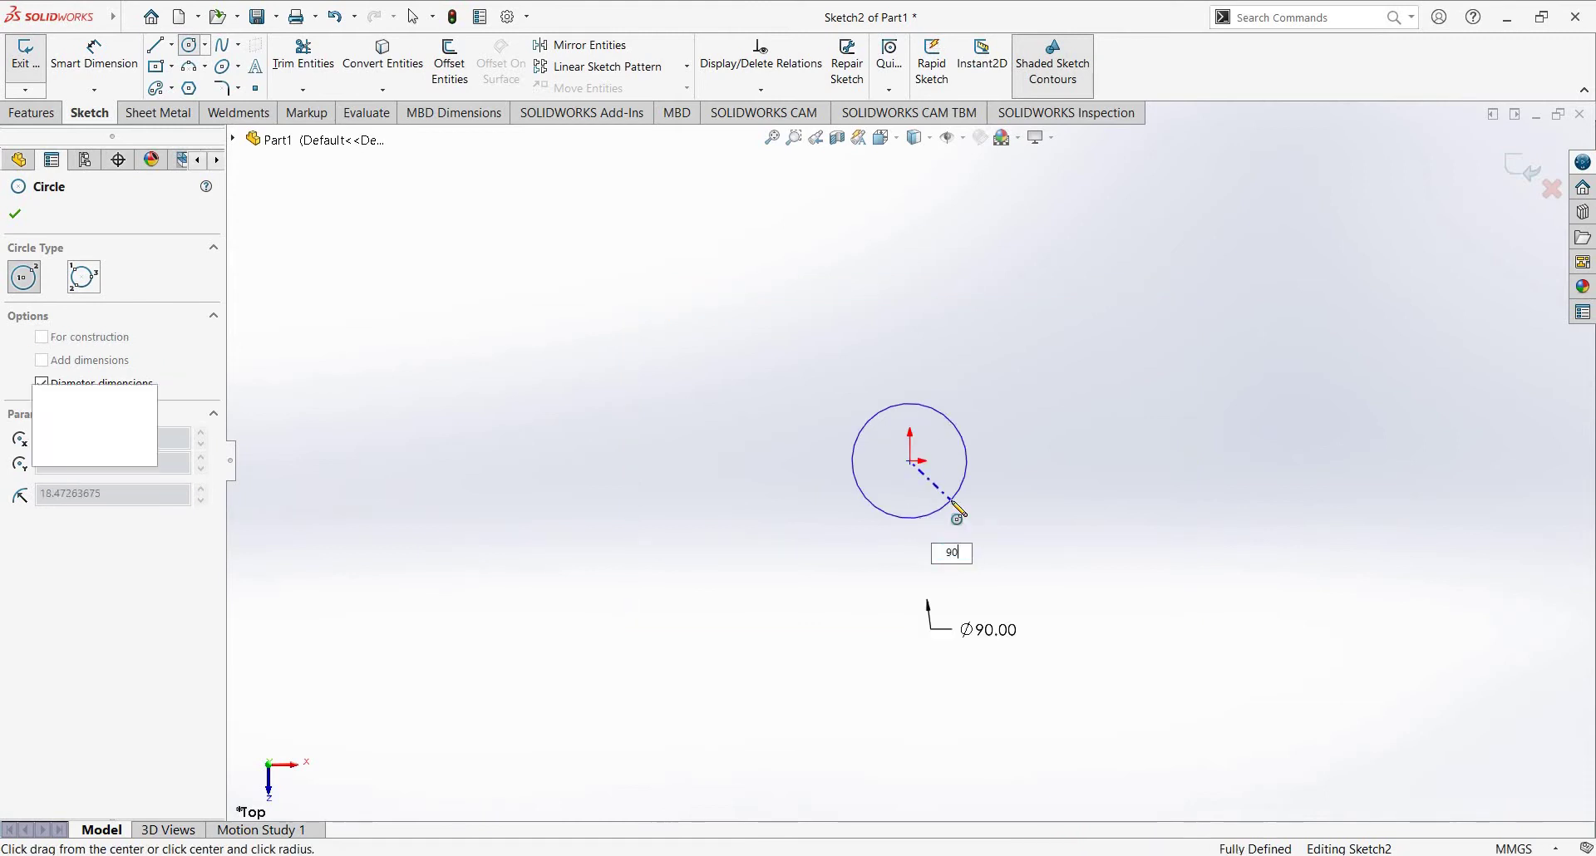
key("Escape")
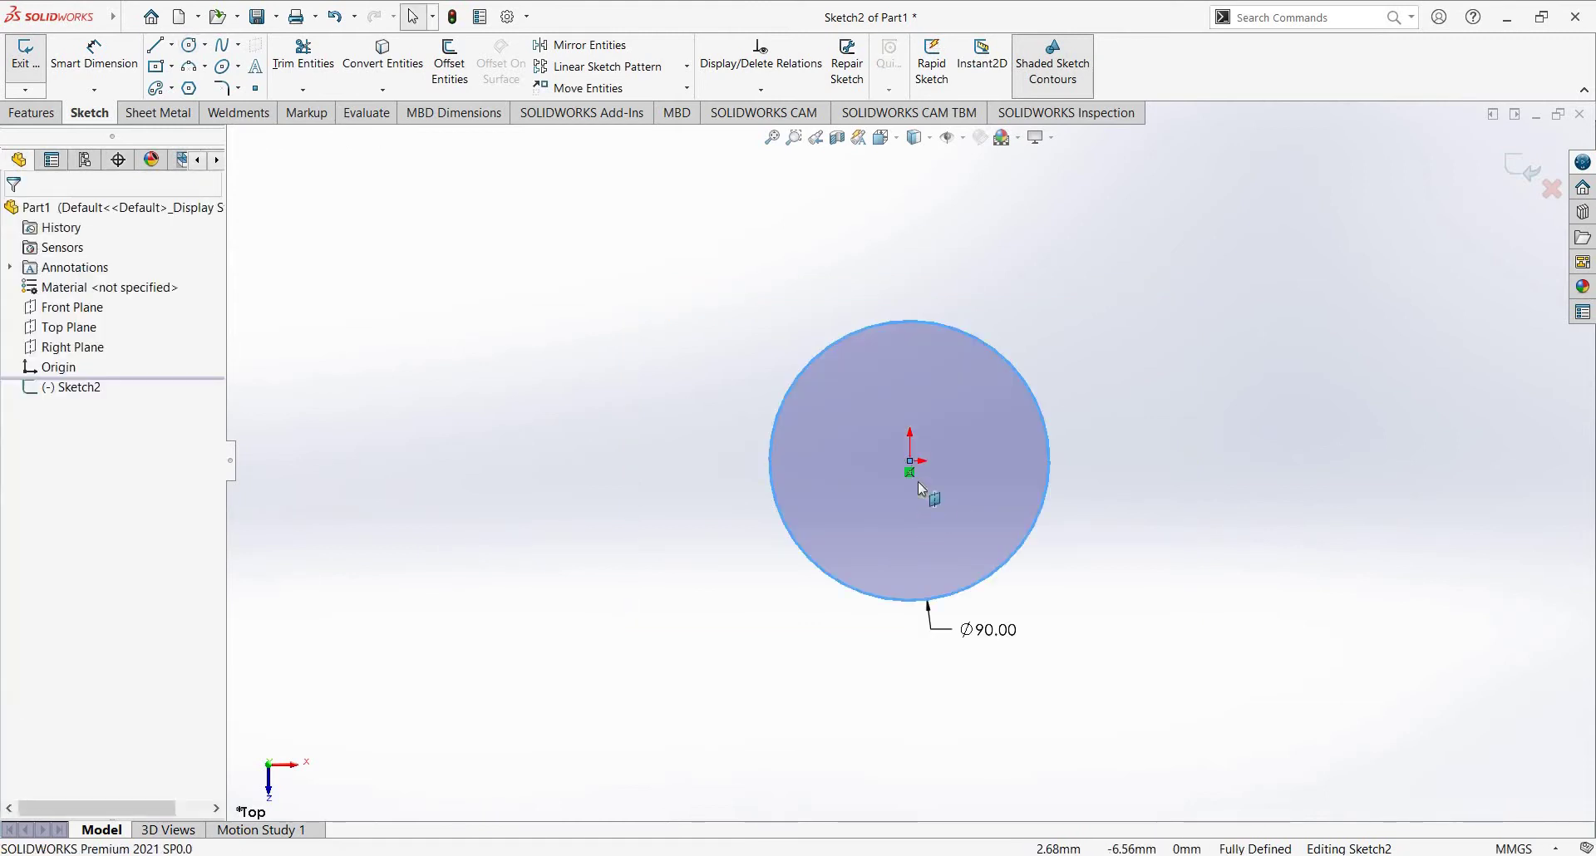
Step: Deselect the circle and consult the reference drawing in Photos before returning to the sketch
key("super+Tab")
key("Escape")
left_click(1200, 453)
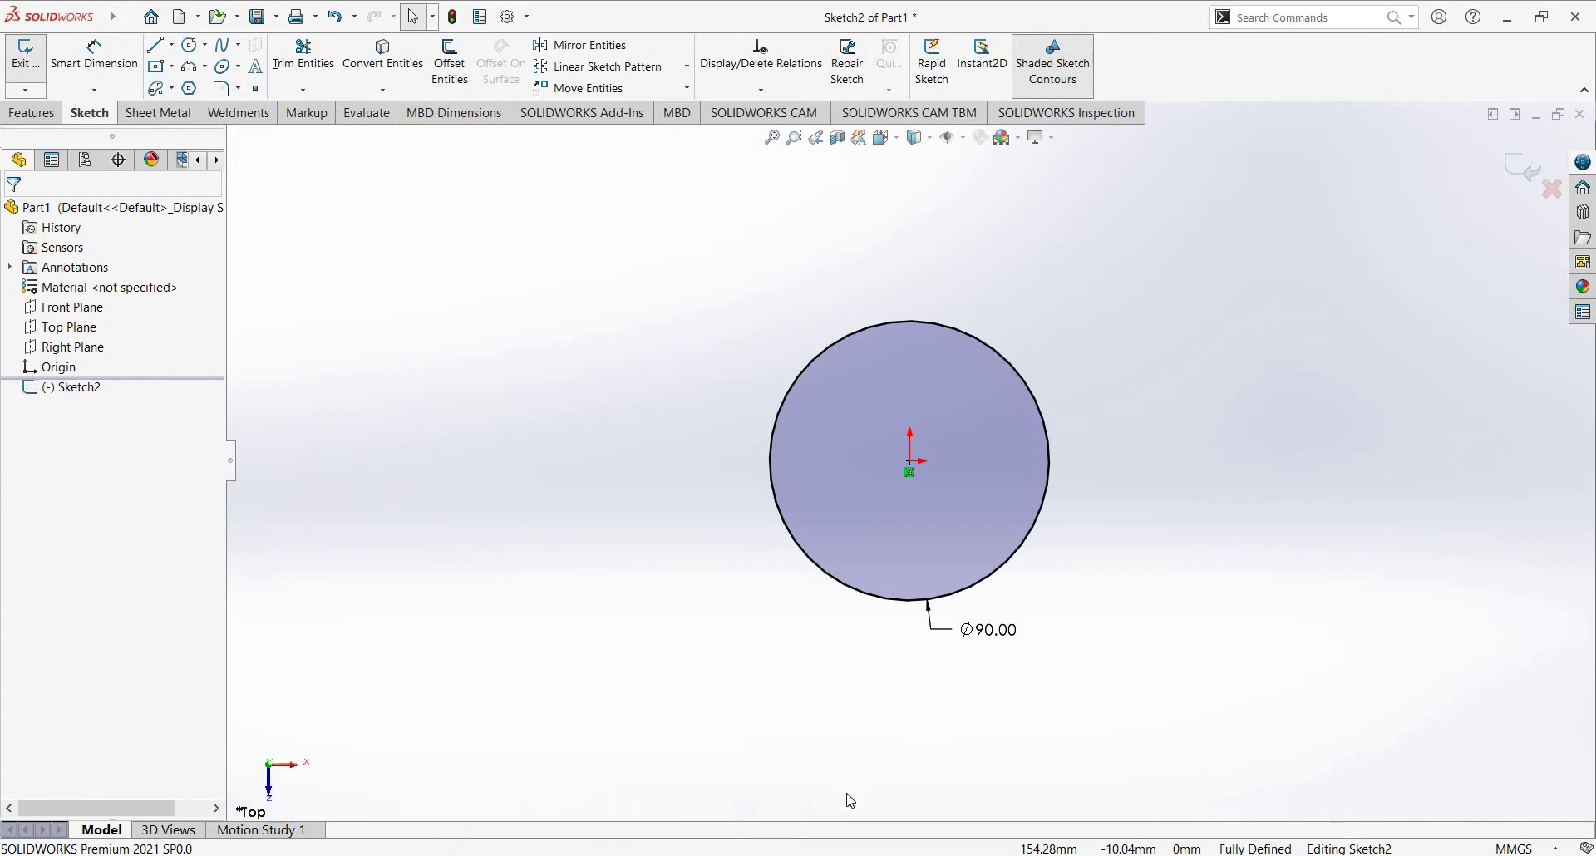
key("alt+Tab")
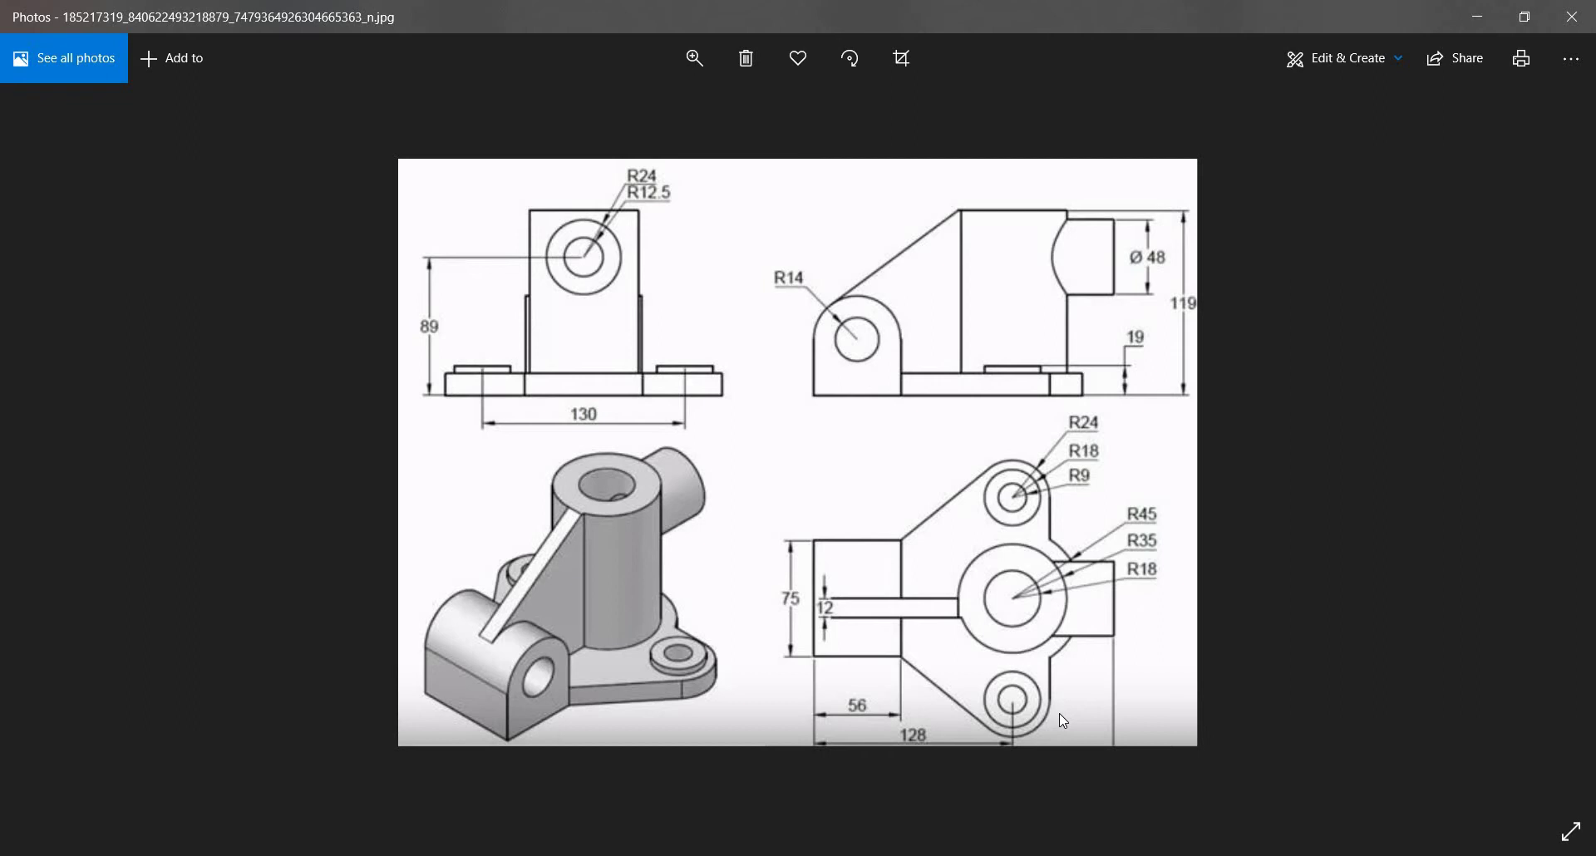
key("super+Tab")
key("Escape")
key("alt+Tab")
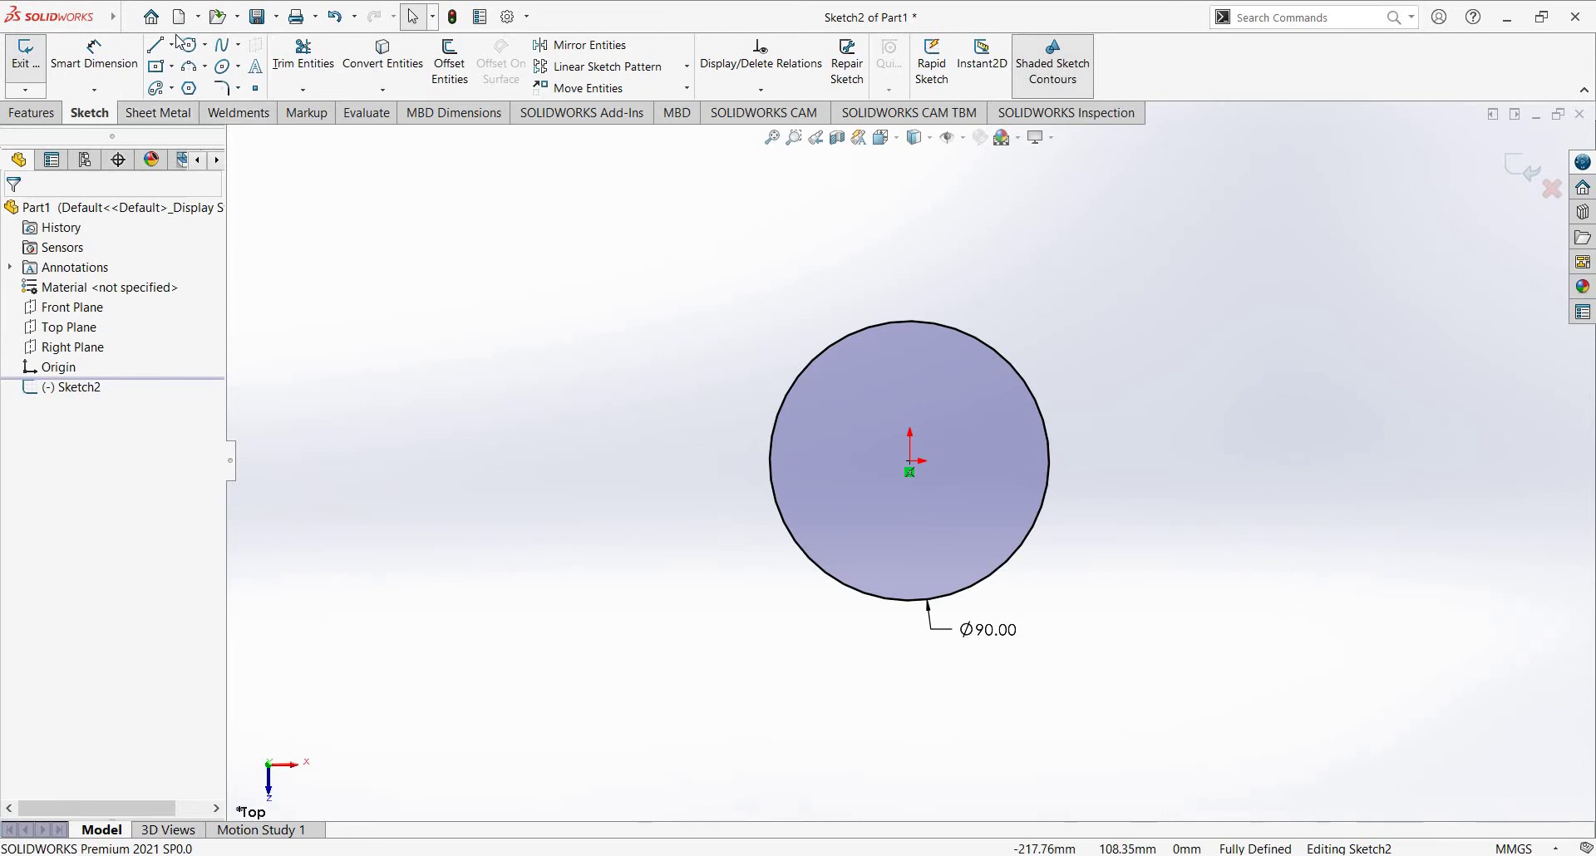
Step: Draw a circle of radius 12 centred above the origin
left_click(184, 48)
scroll(983, 332, "down", 2)
scroll(914, 316, "up", 1)
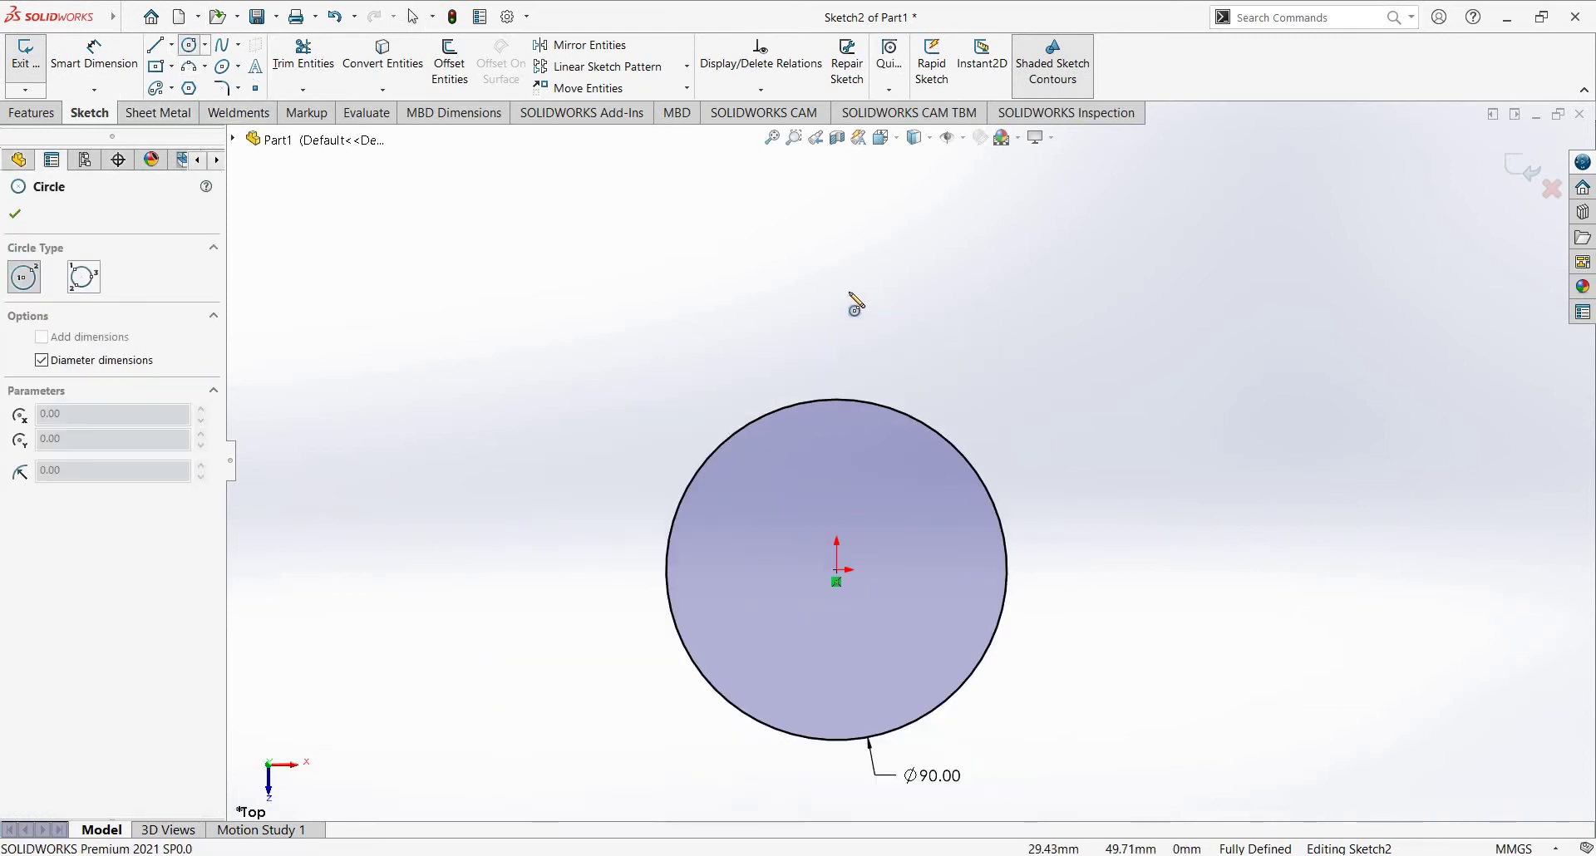
scroll(857, 299, "up", 3)
left_click(874, 271)
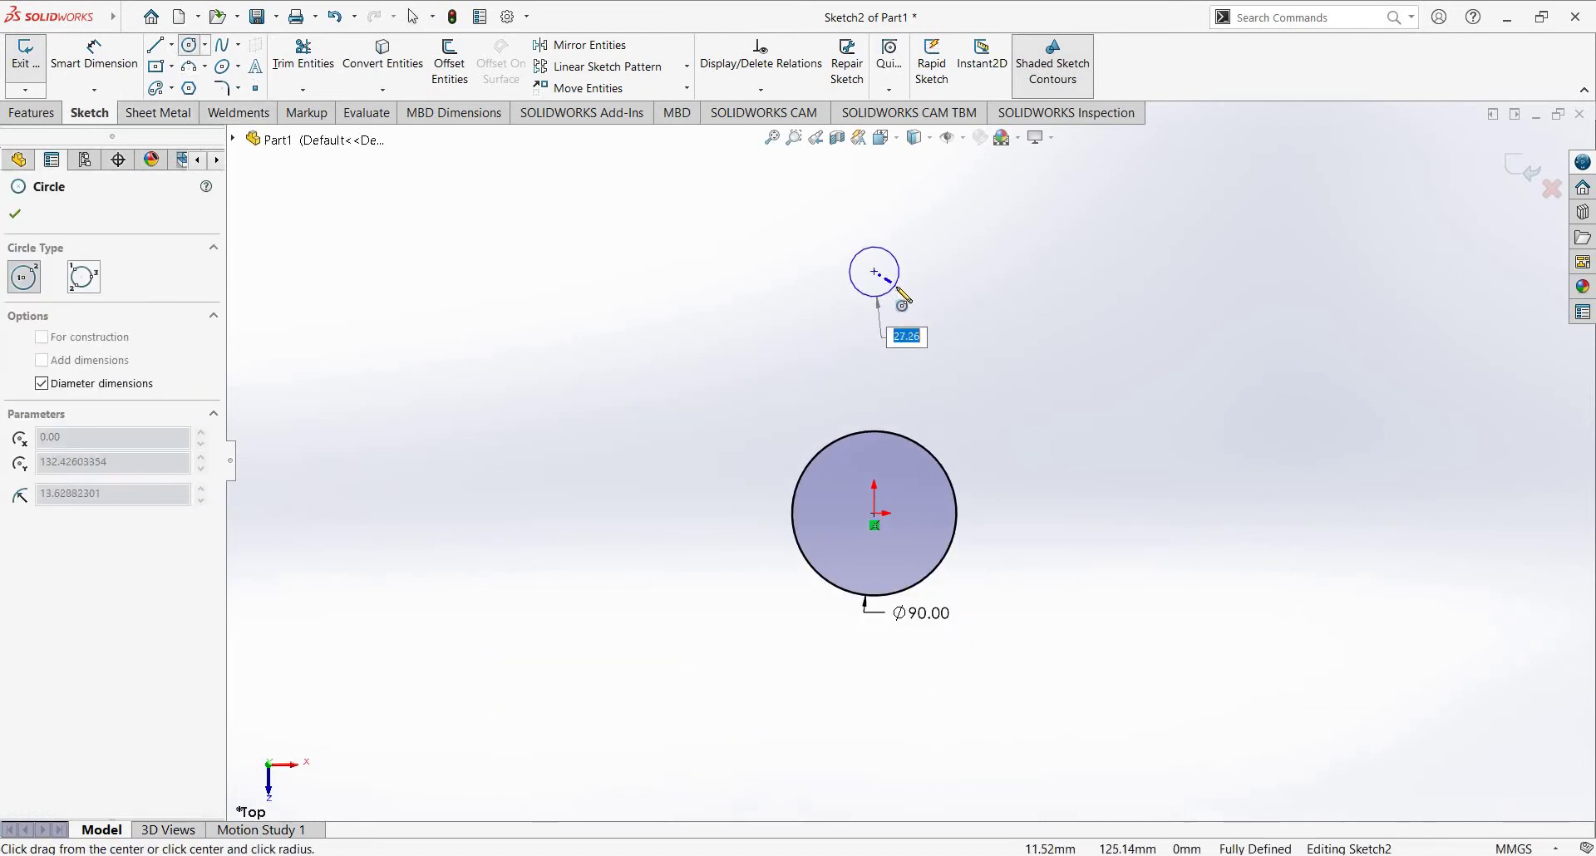
type("12")
key("Return")
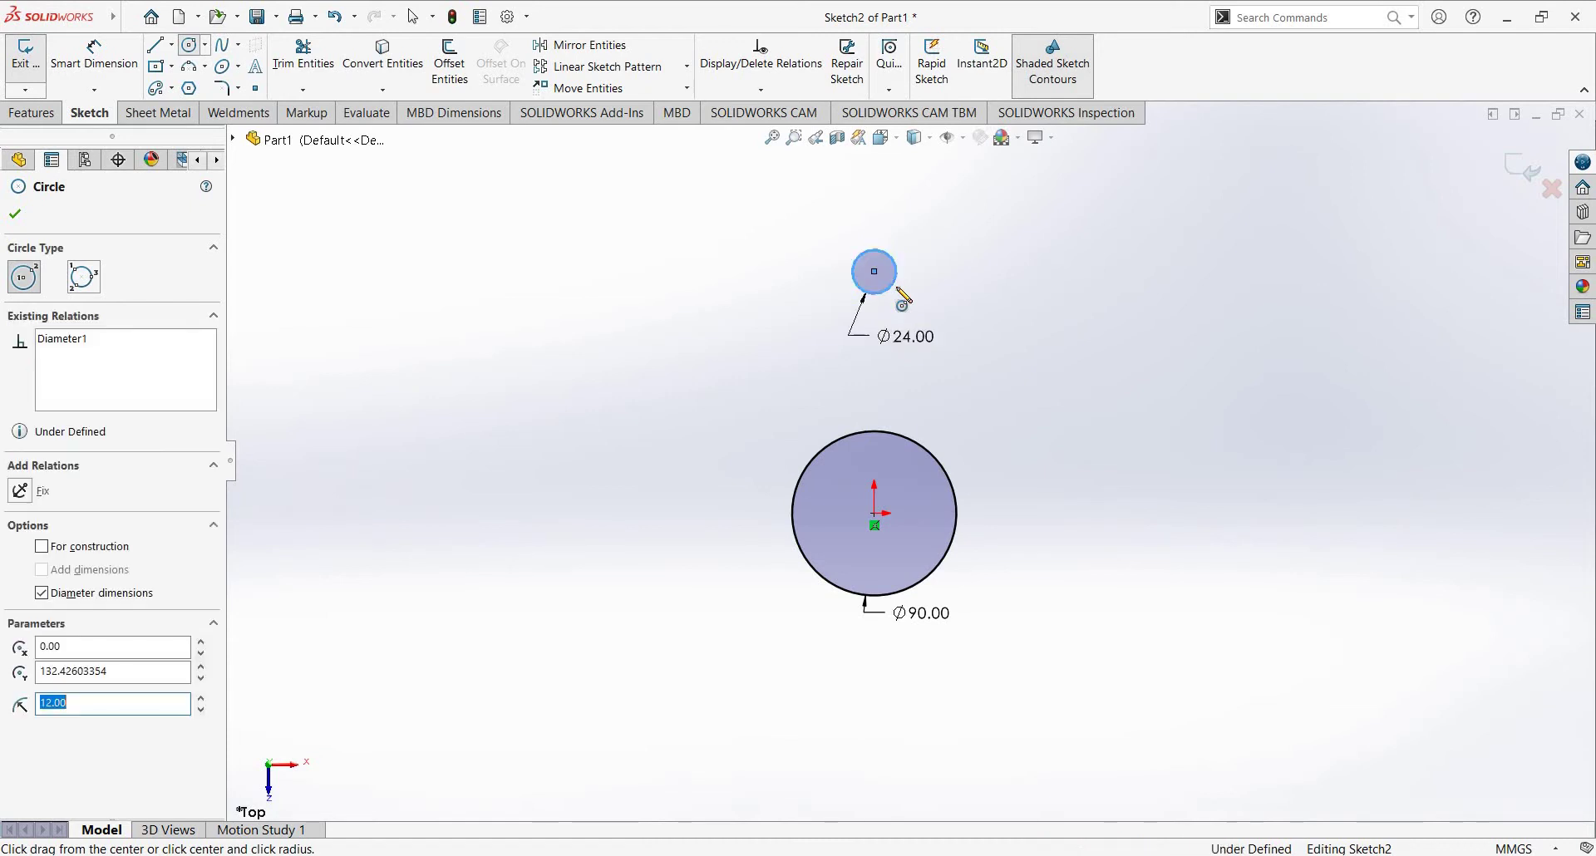
key("Escape")
Step: Change the new circle's diameter from 24 to 48
double_click(908, 336)
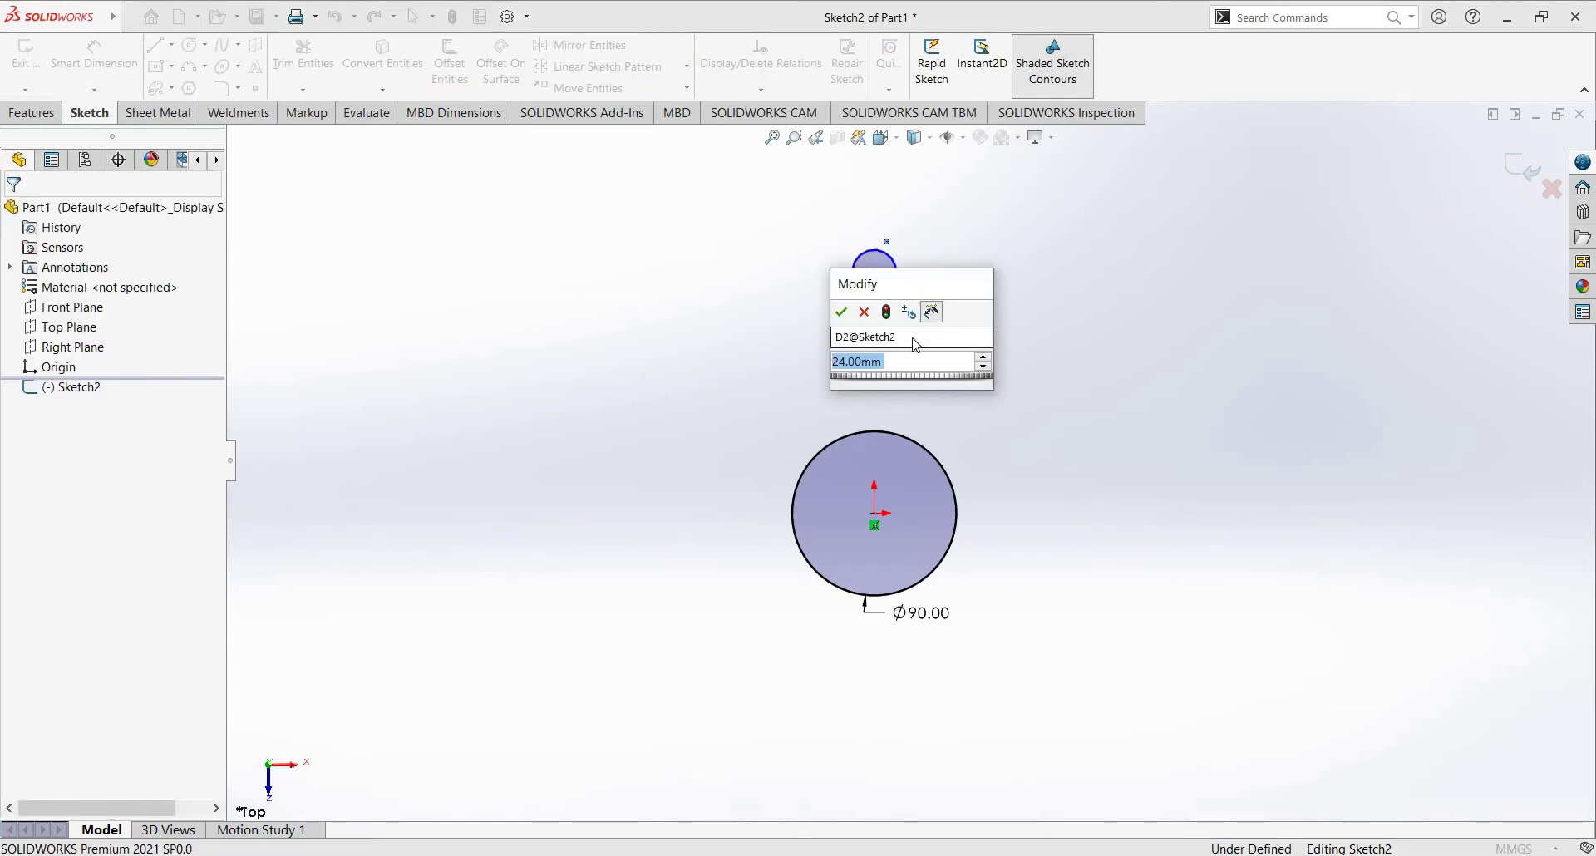
type("48")
key("Return")
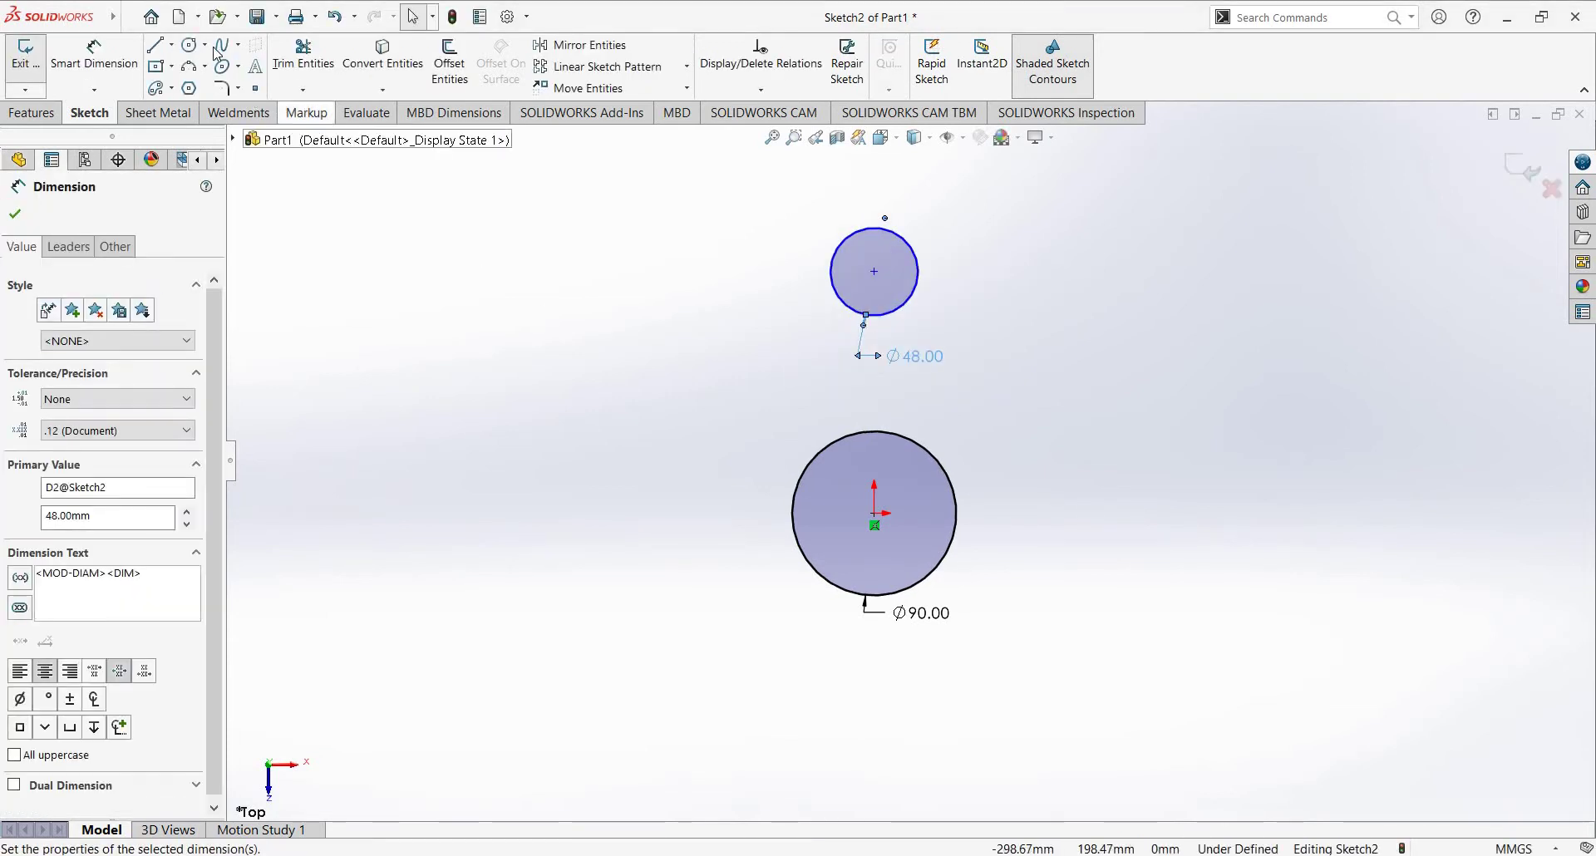
scroll(939, 574, "down", 4)
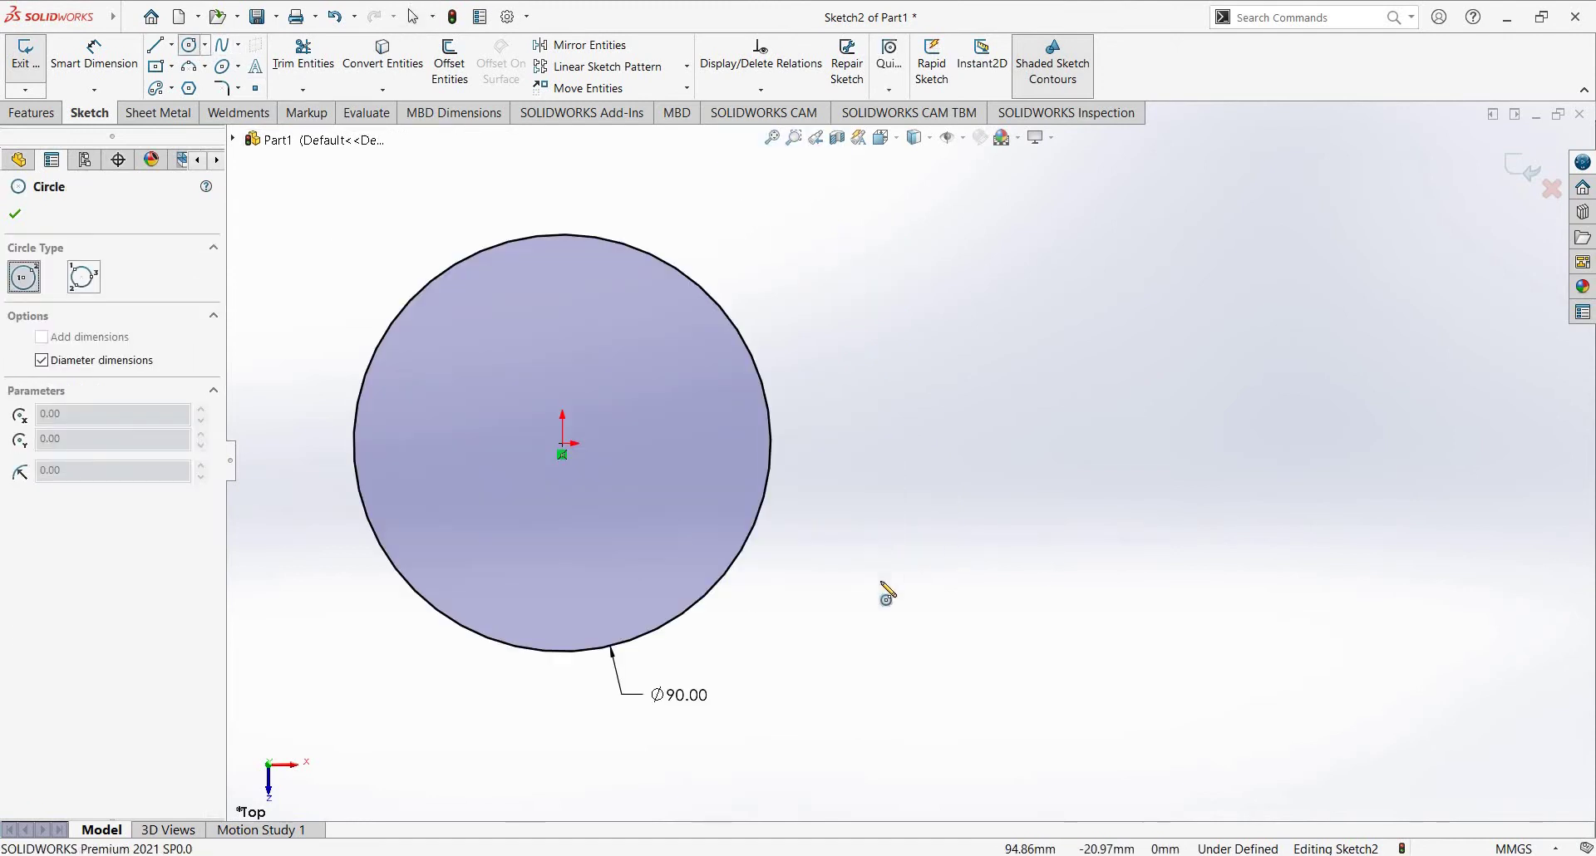
scroll(848, 632, "up", 5)
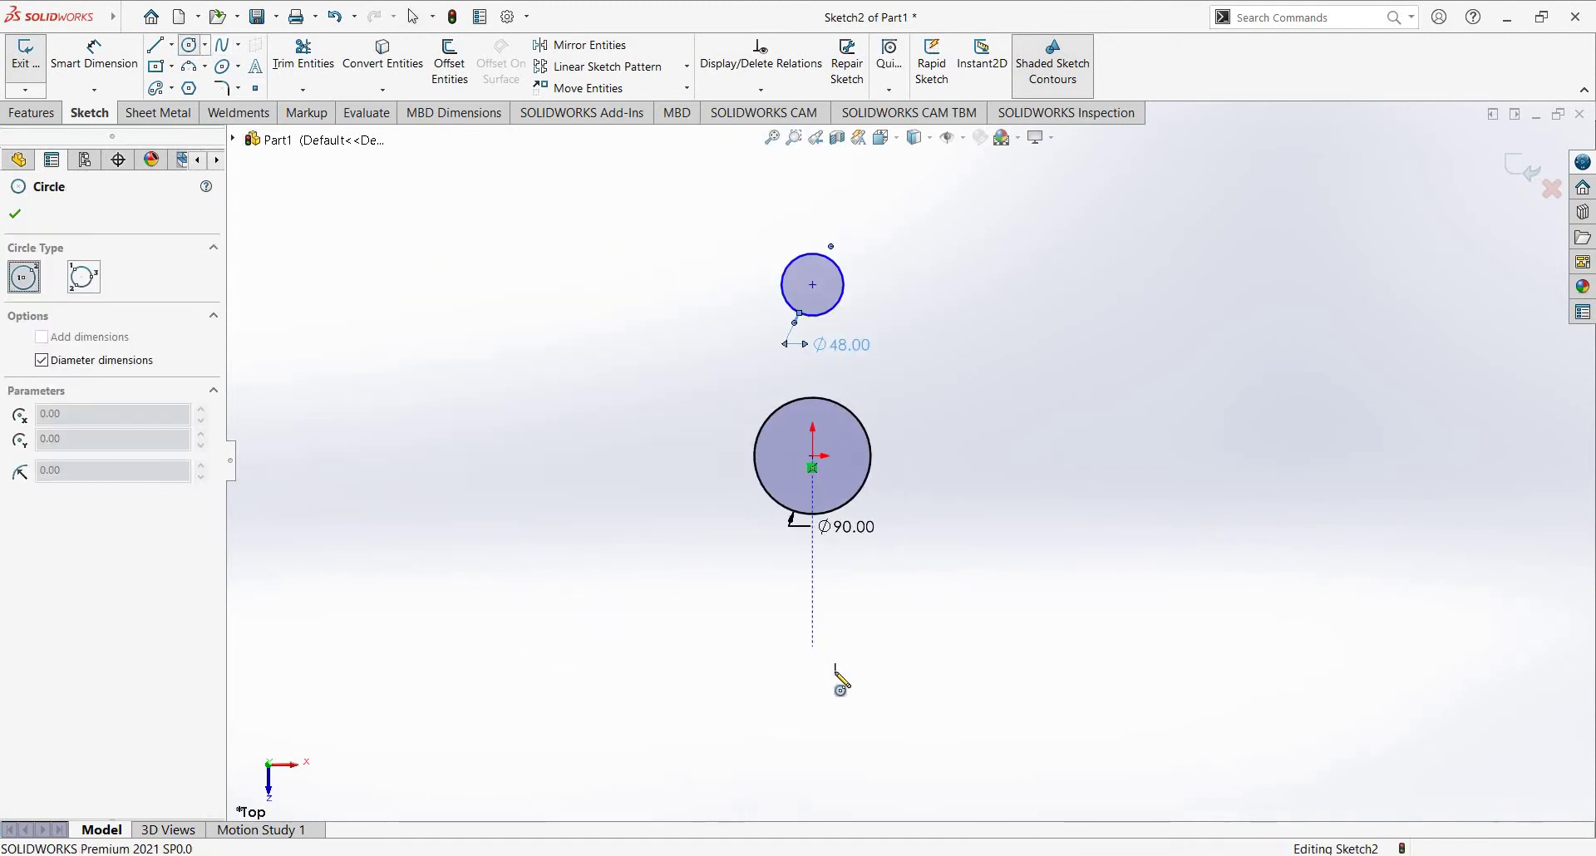
Step: Draw a circle below the Ø90 circle and make it equal to the Ø48 circle
left_click(812, 646)
left_click(843, 652)
key("Escape")
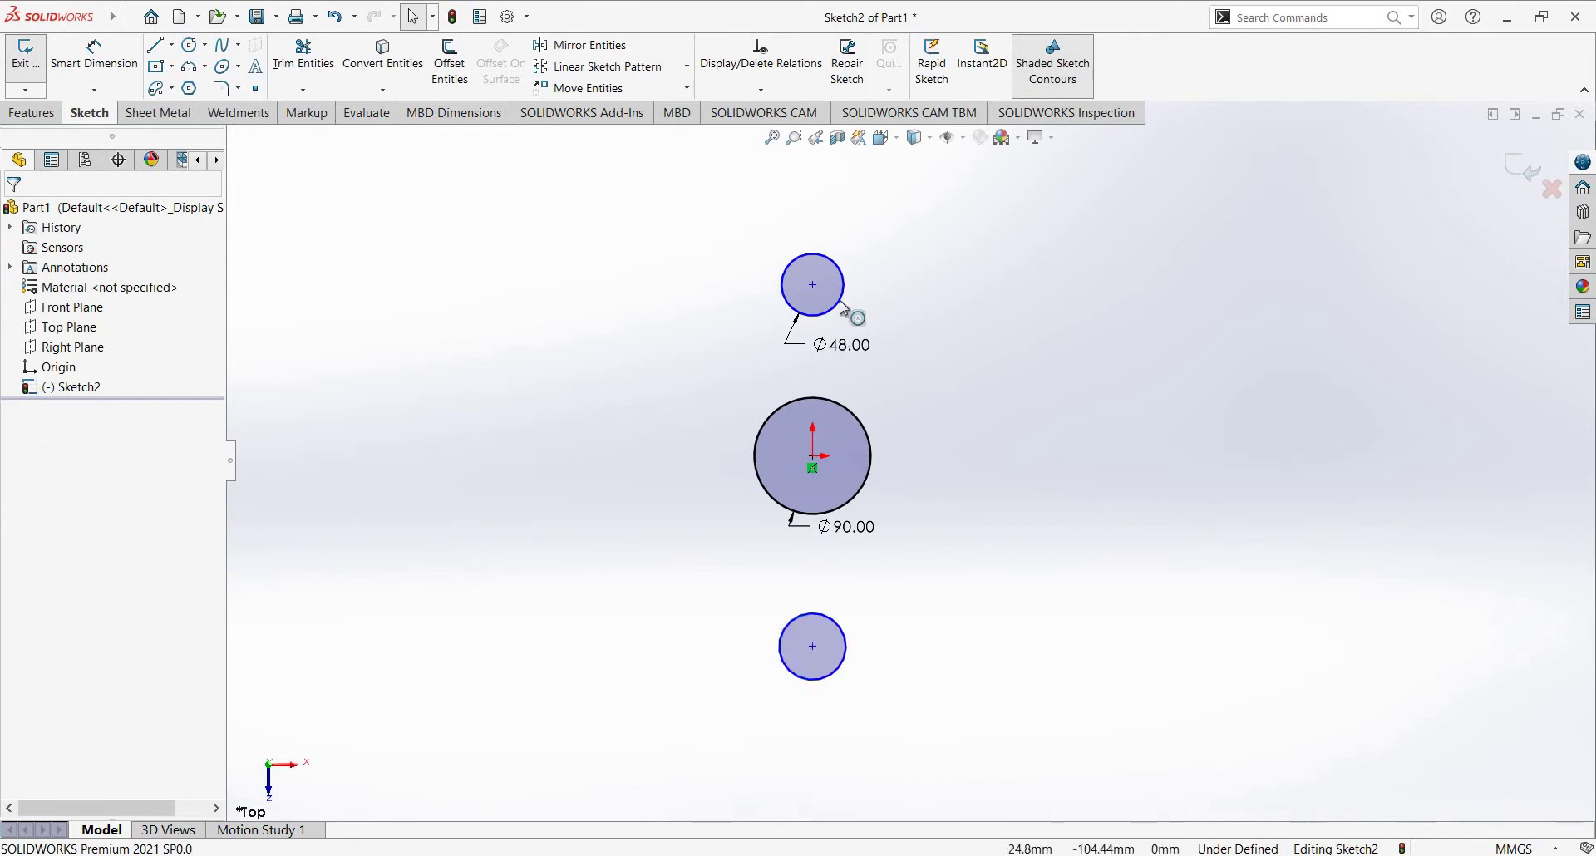
left_click(811, 625)
left_click(810, 625, "ctrl")
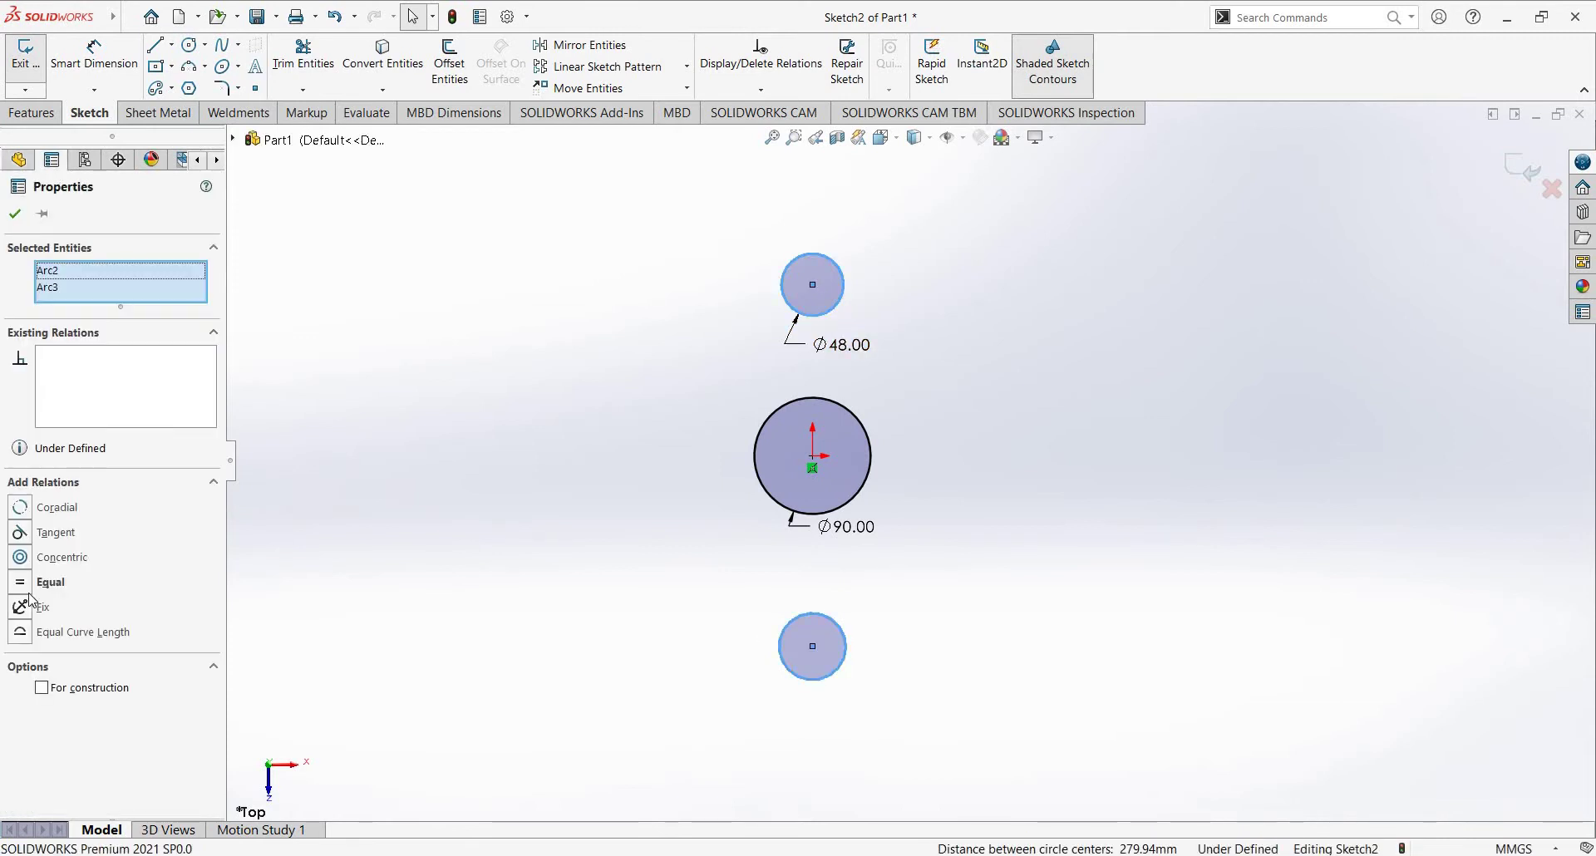
left_click(51, 582)
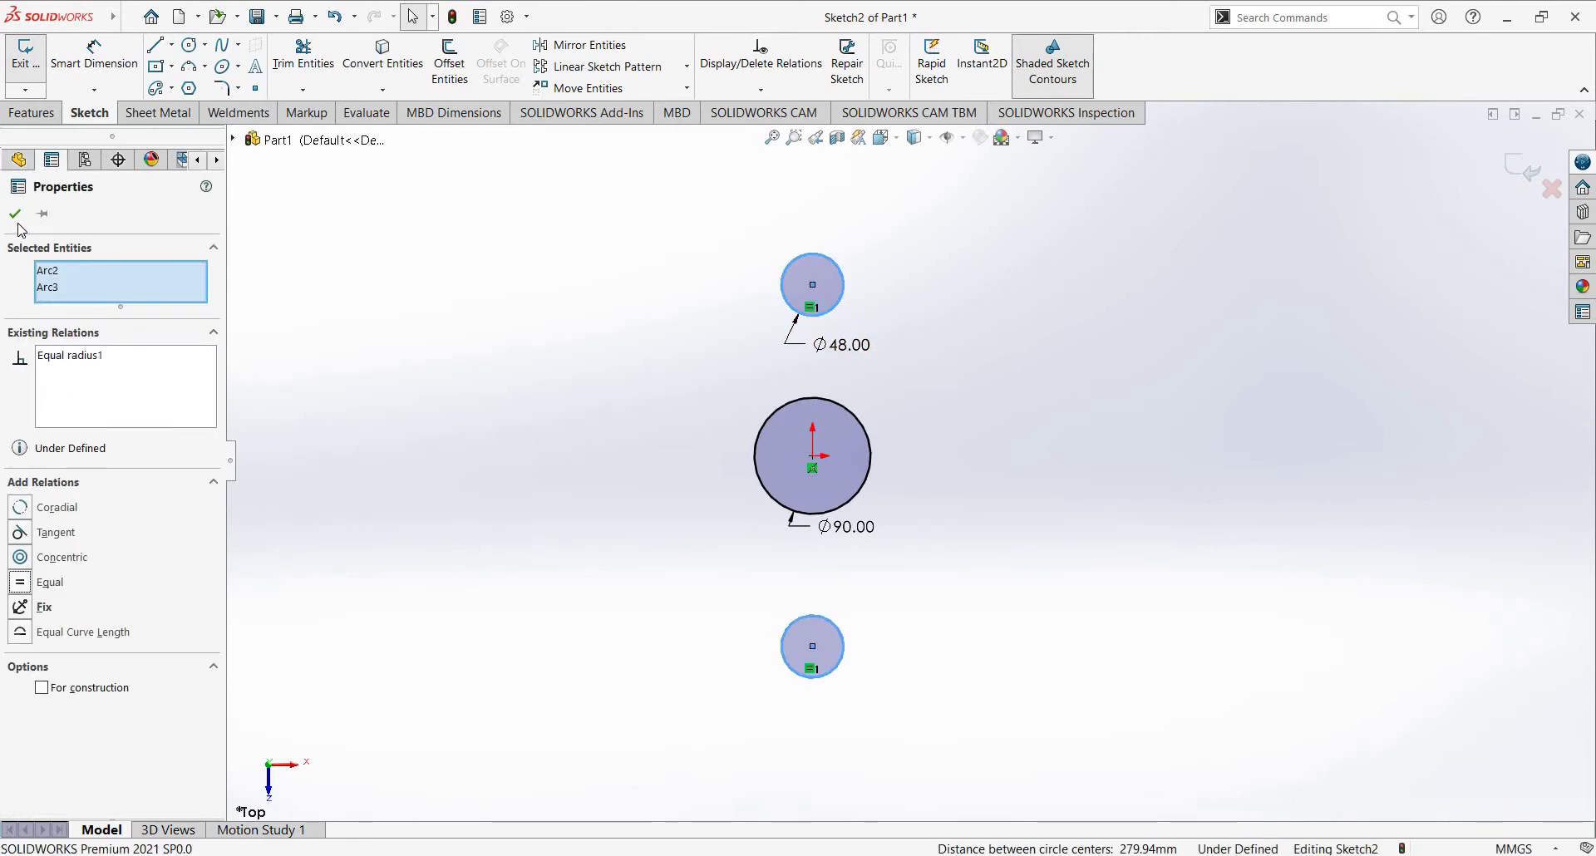
left_click(1158, 606)
Step: Dimension the two small circle centres 130 apart vertically, then check the reference drawing
key("d")
left_click(813, 284)
left_click(813, 646)
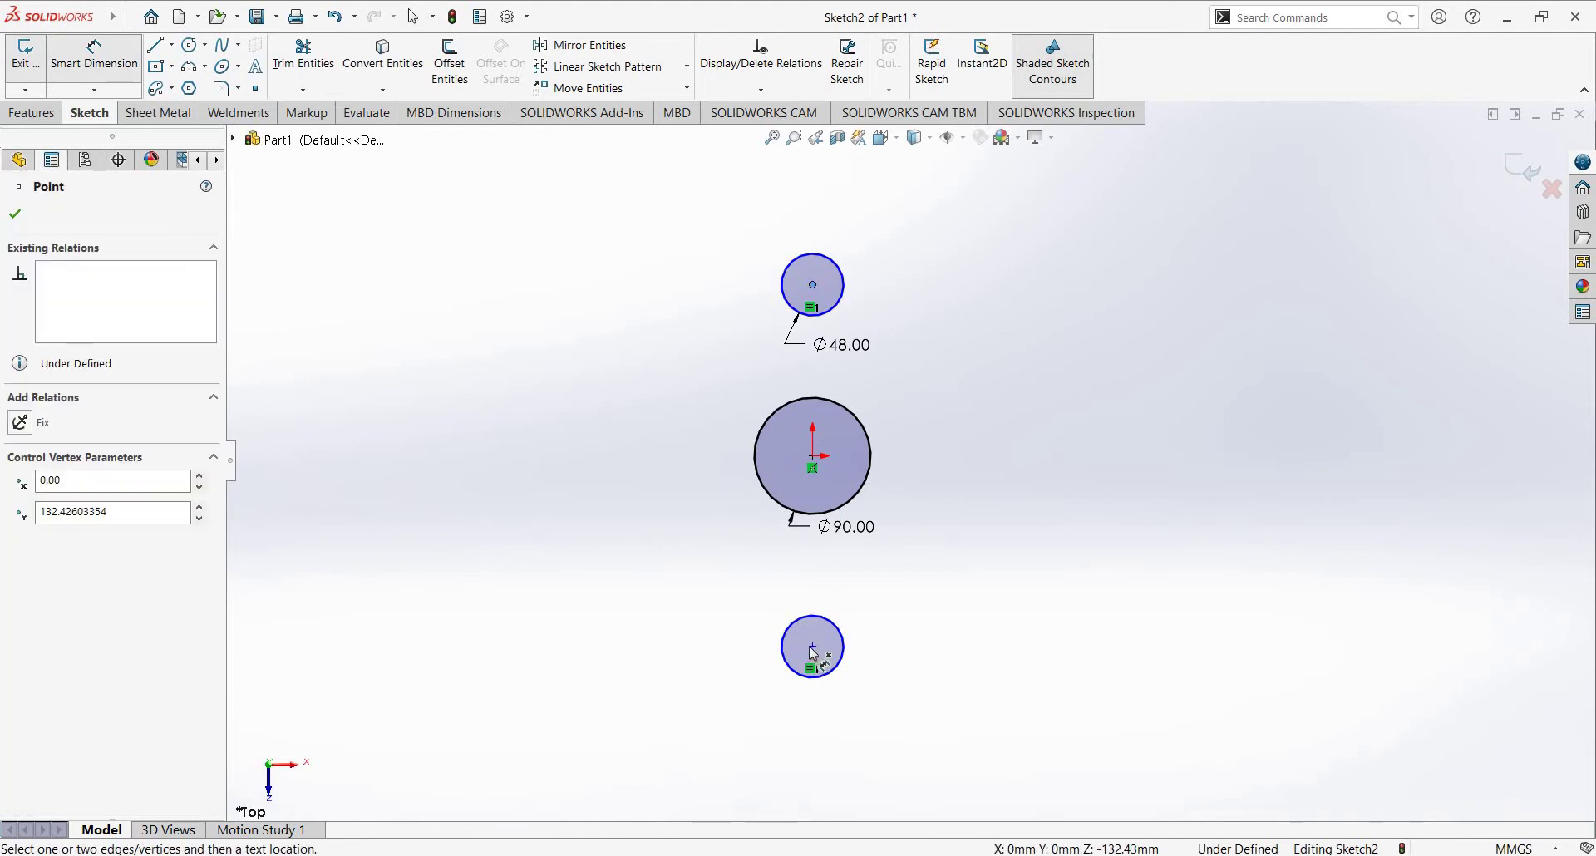
left_click(665, 549)
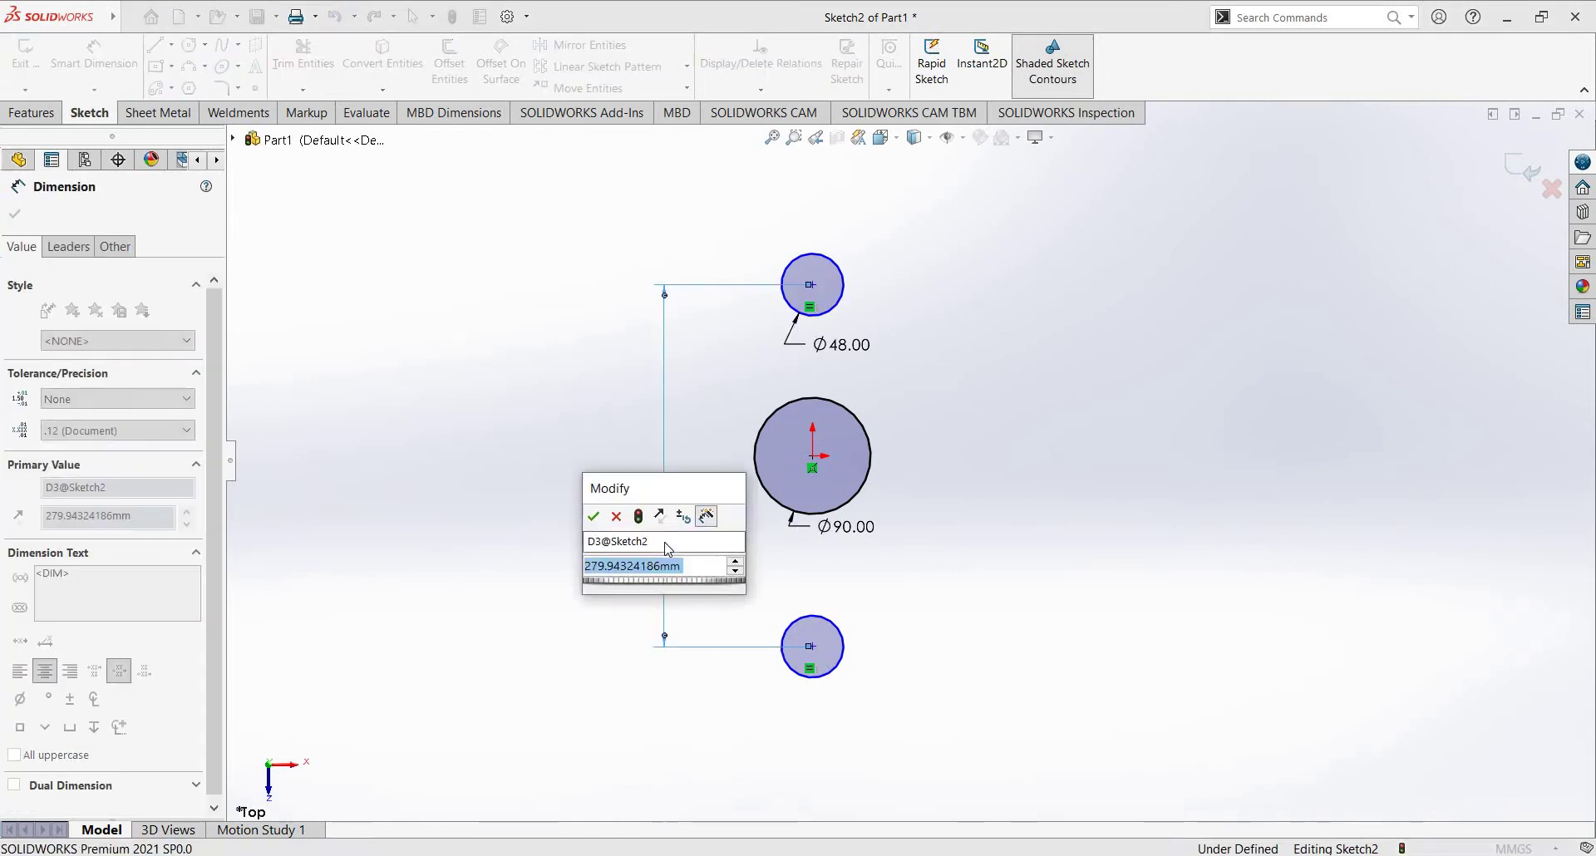
type("130")
key("Return")
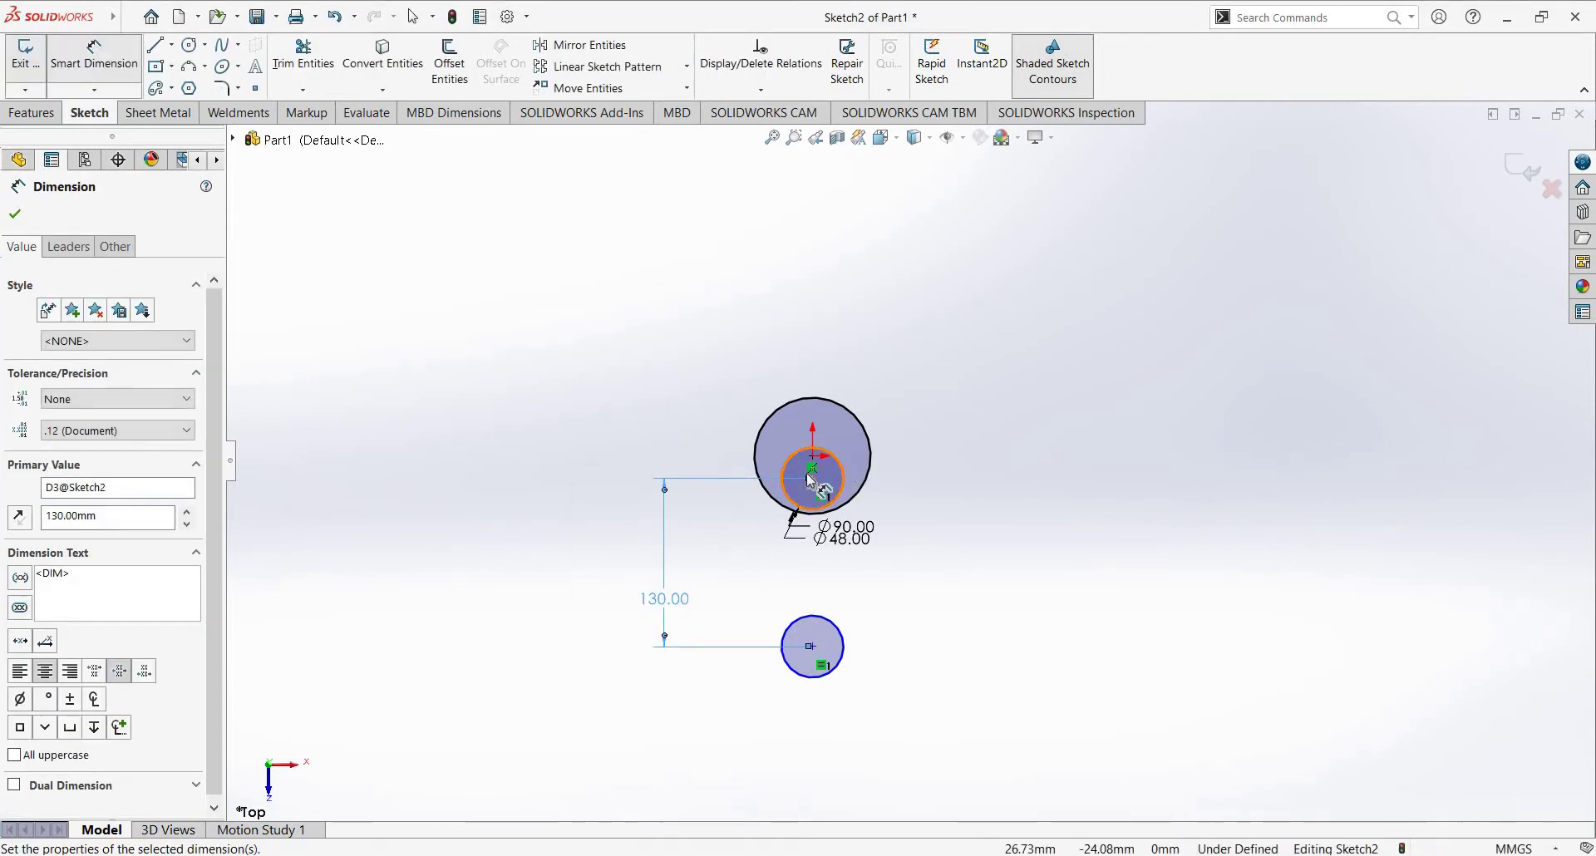
scroll(624, 731, "down", 2)
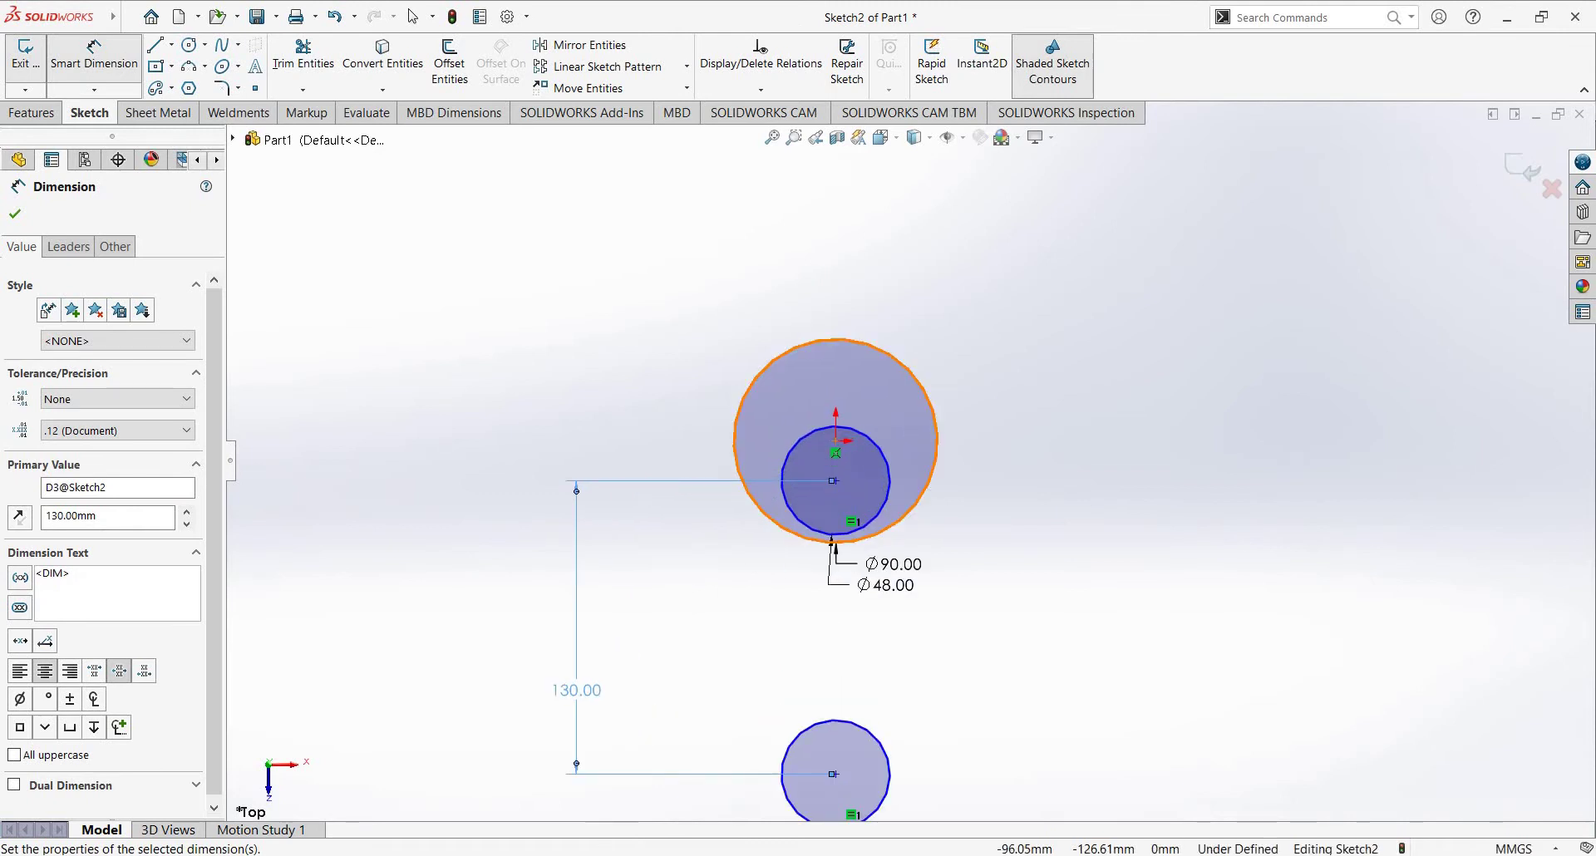
key("super")
key("super")
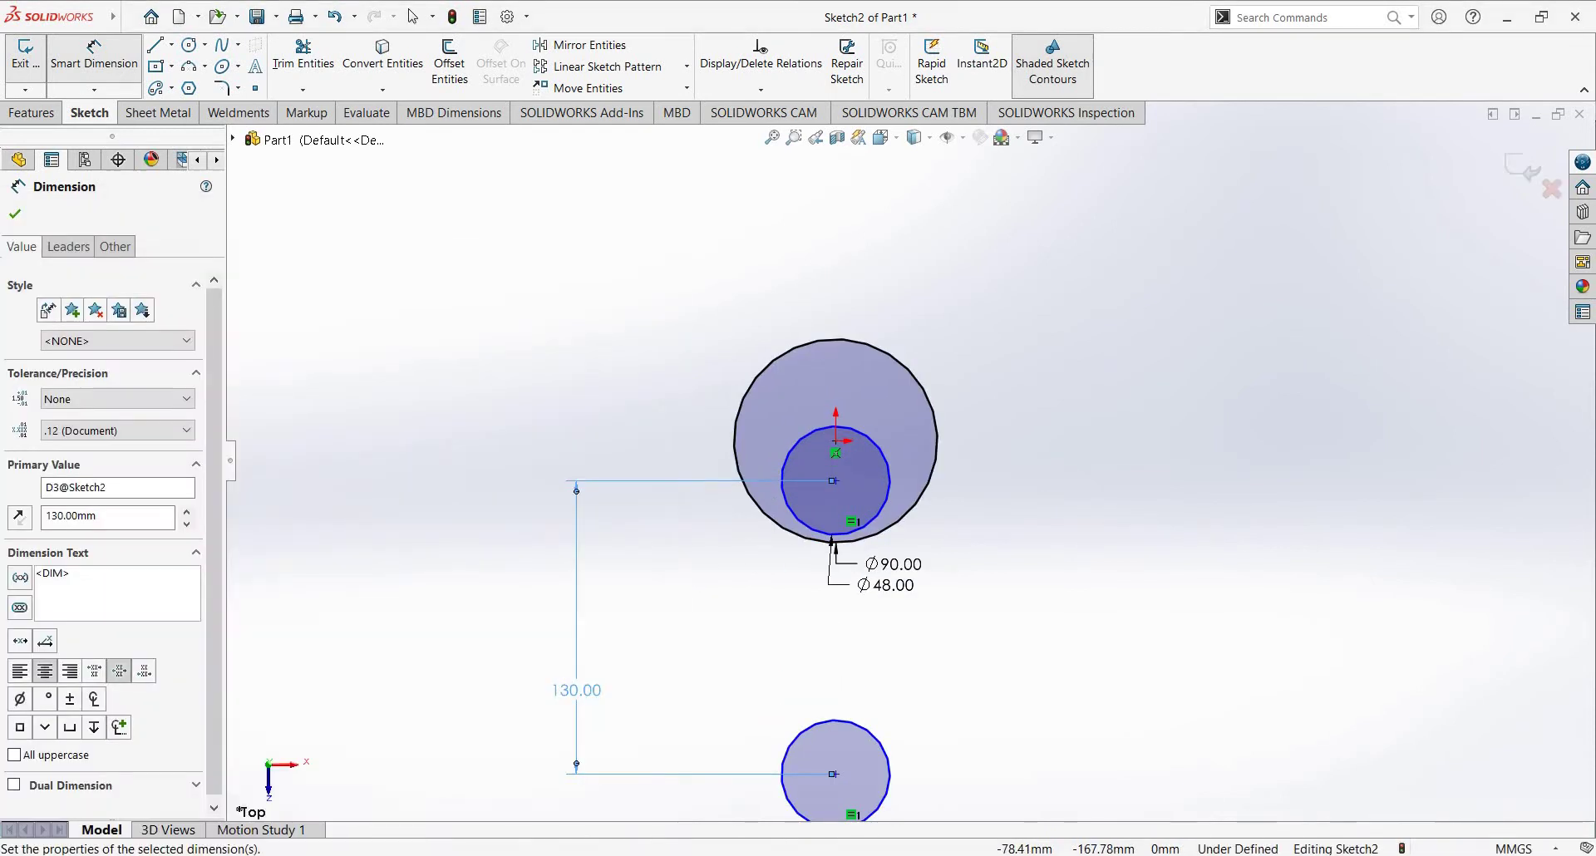
key("alt+Tab")
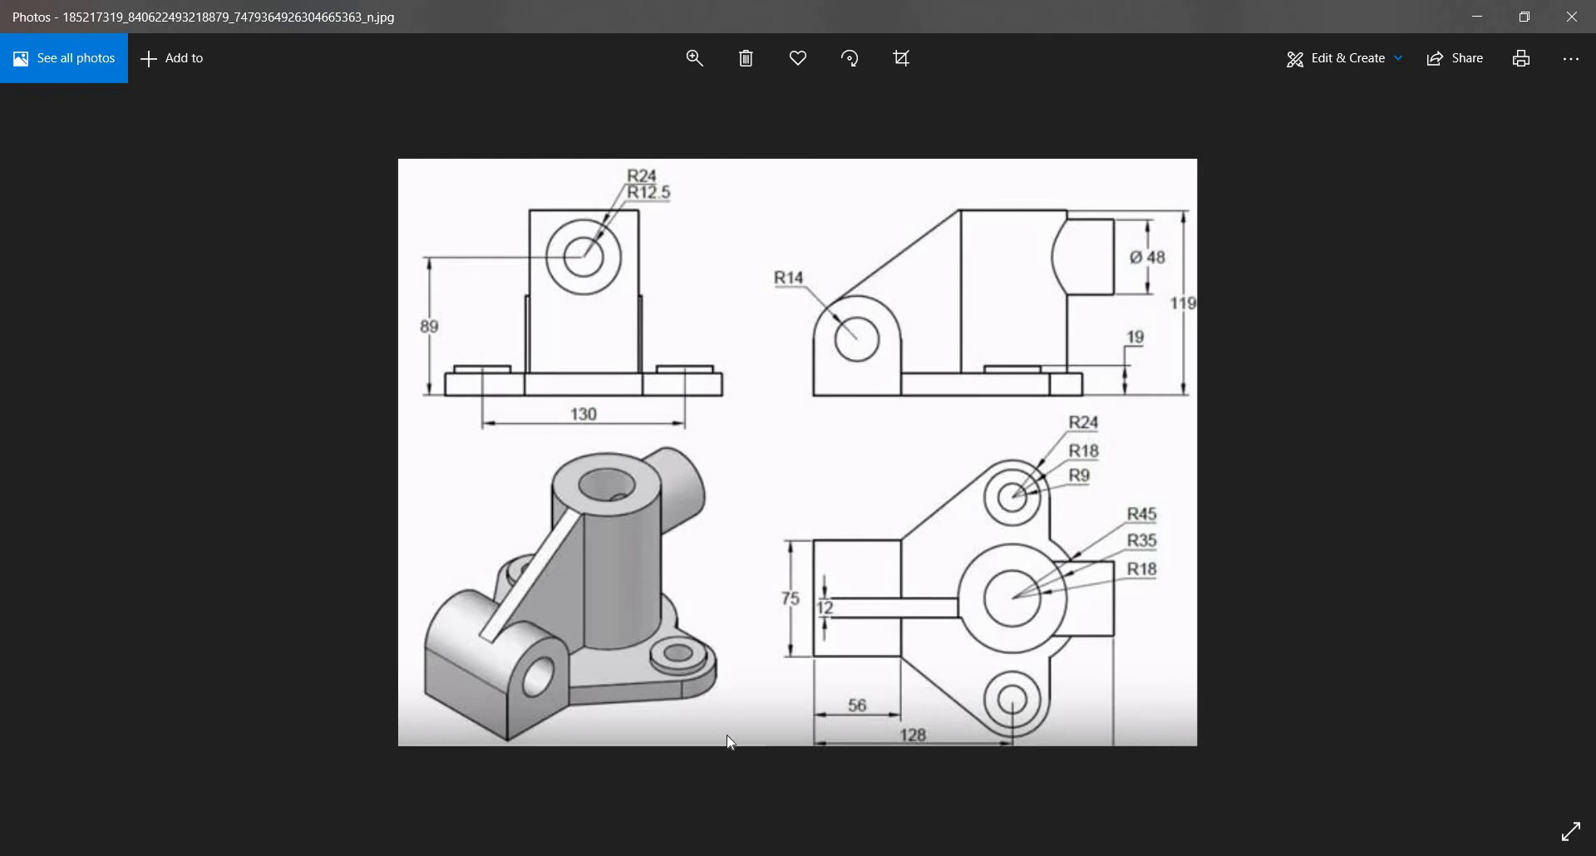
key("alt+Tab")
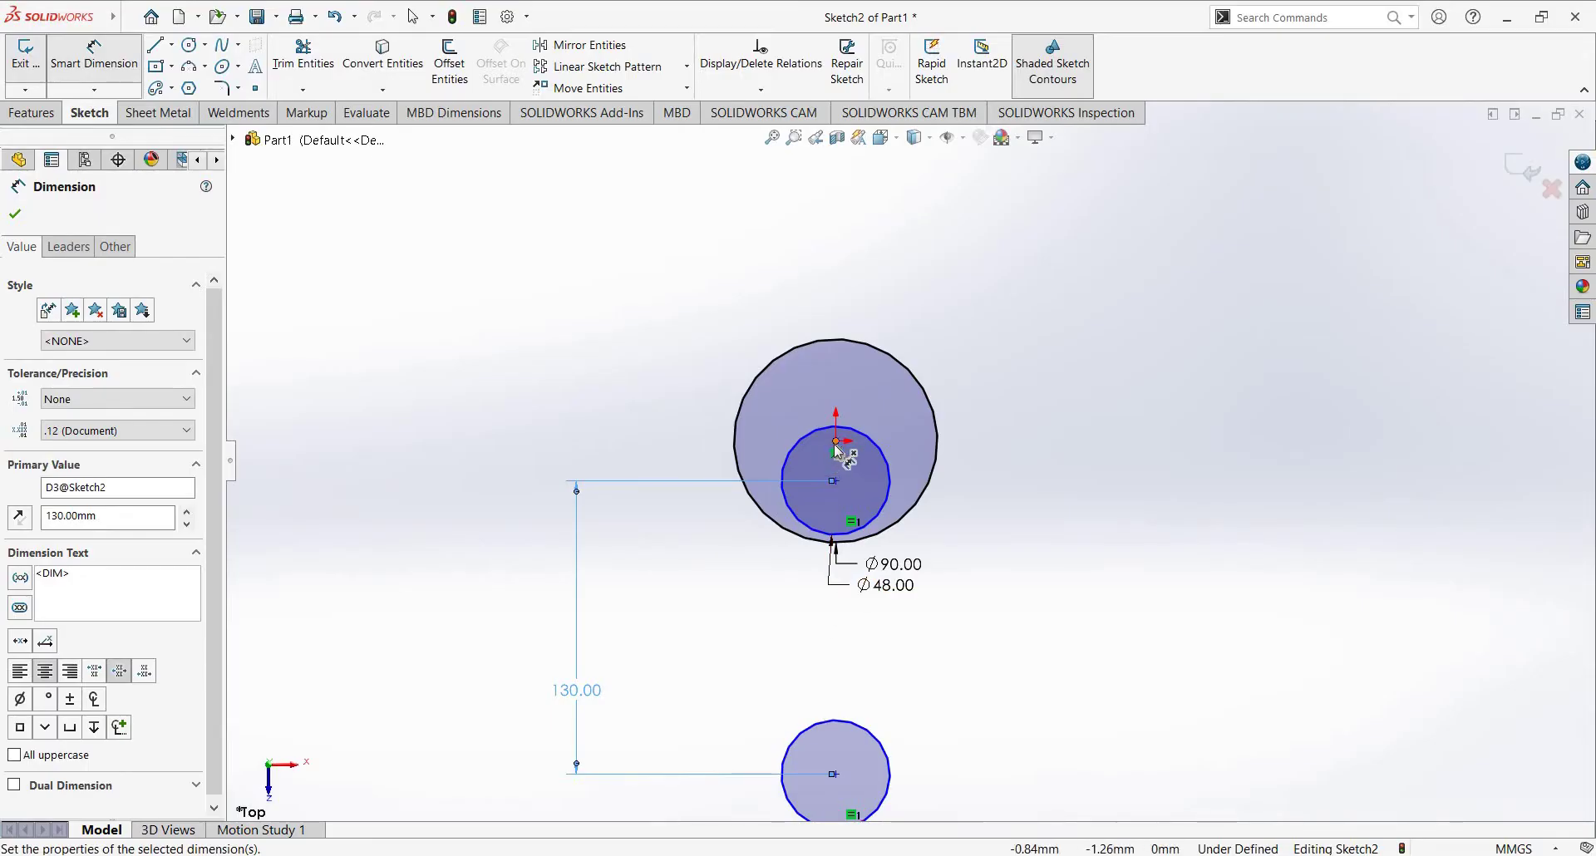
Step: Dimension the origin to the lower circle's centre as the equation 130/2 (65)
left_click(837, 450)
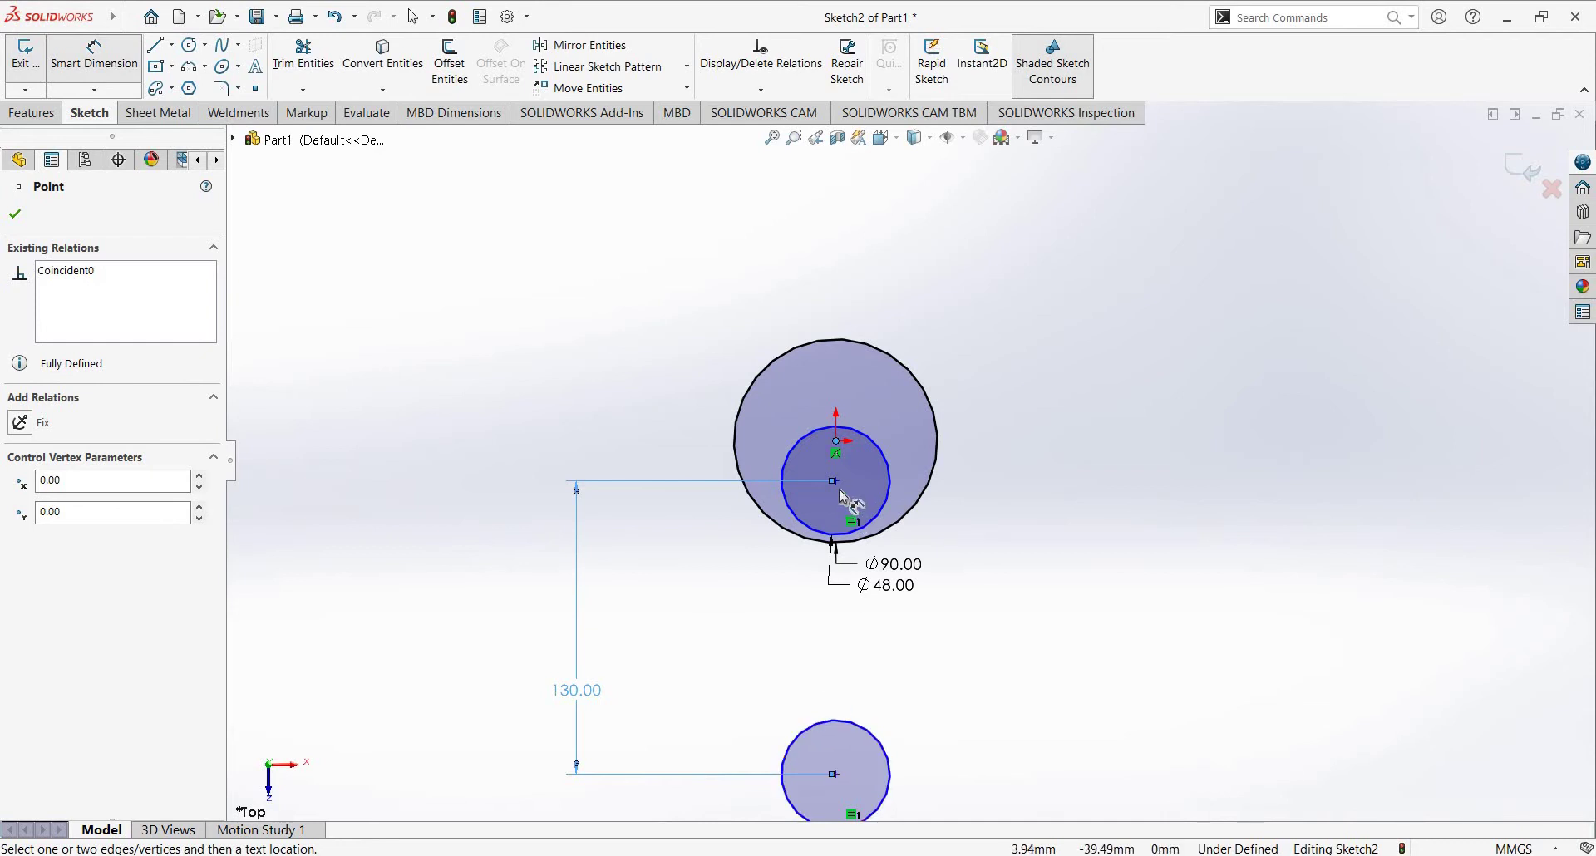
left_click_drag(839, 491, 836, 777)
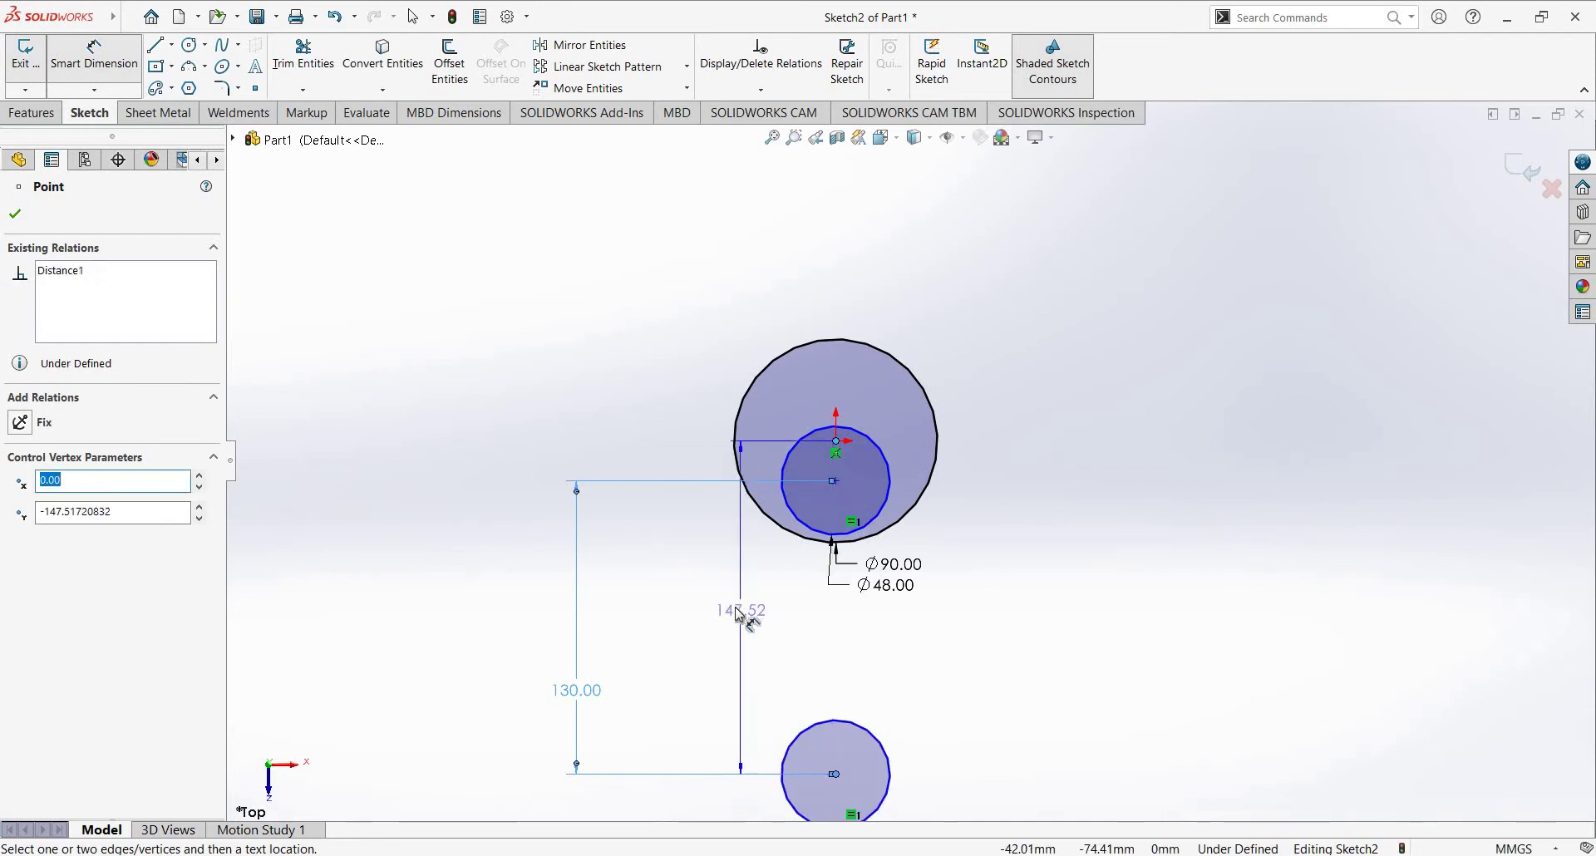
left_click(737, 608)
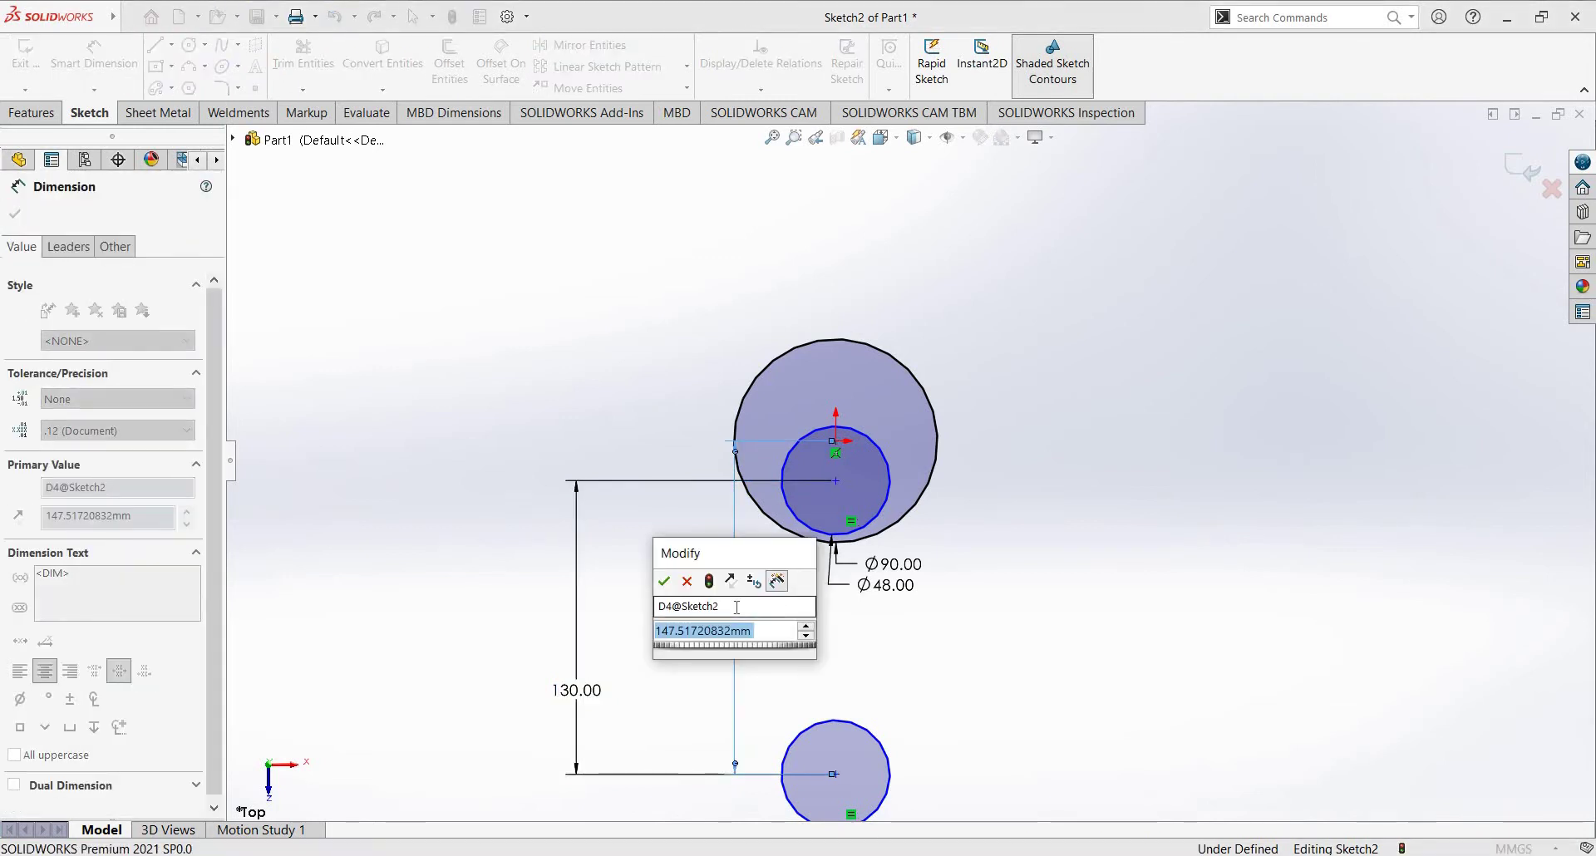
type("=")
left_click(559, 703)
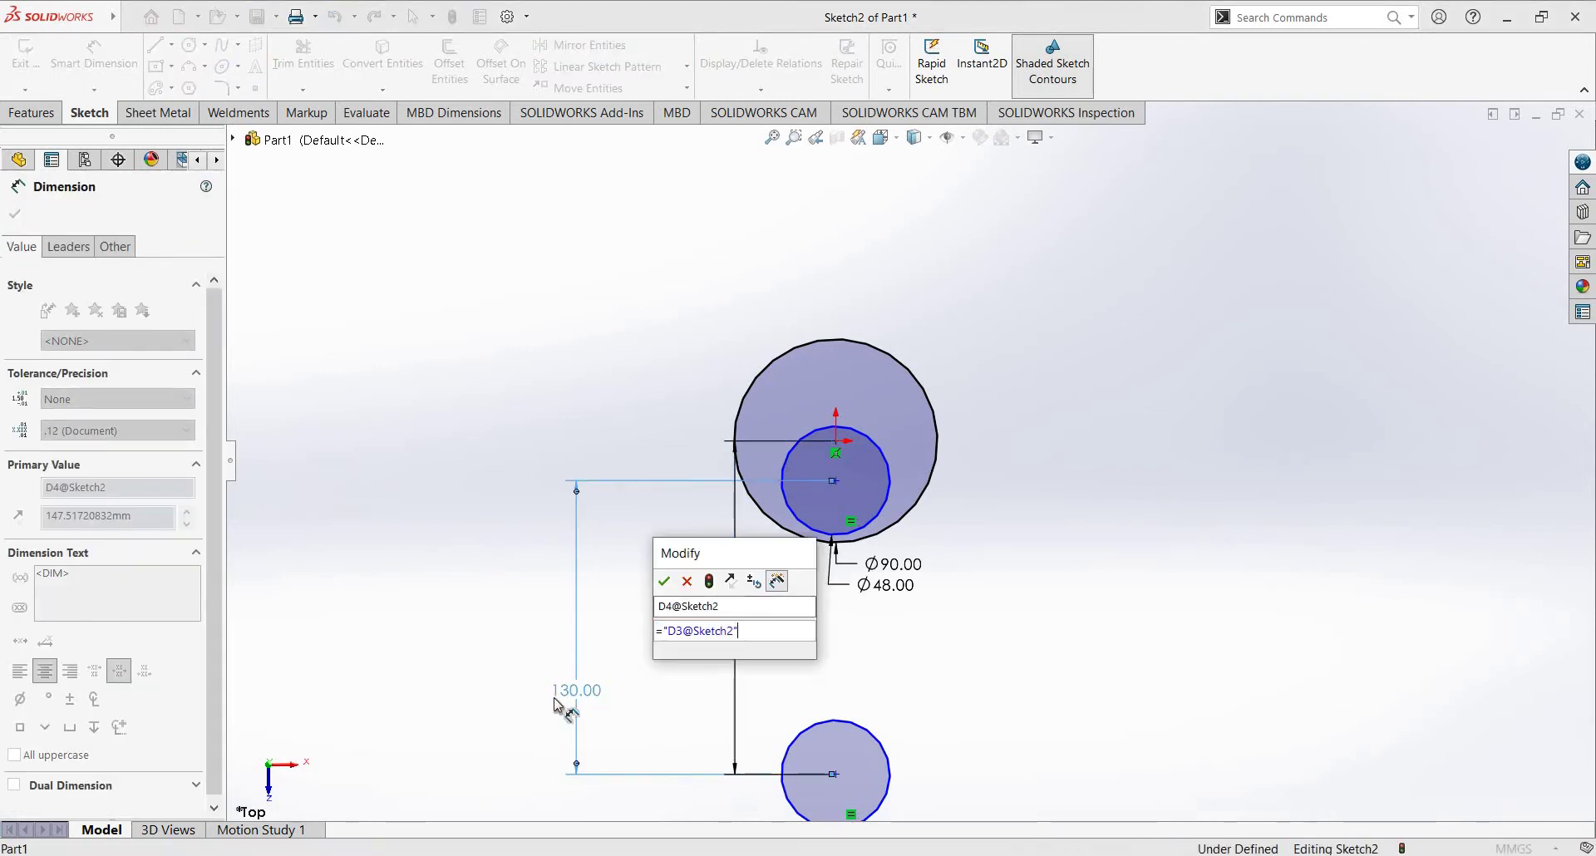
type("/2")
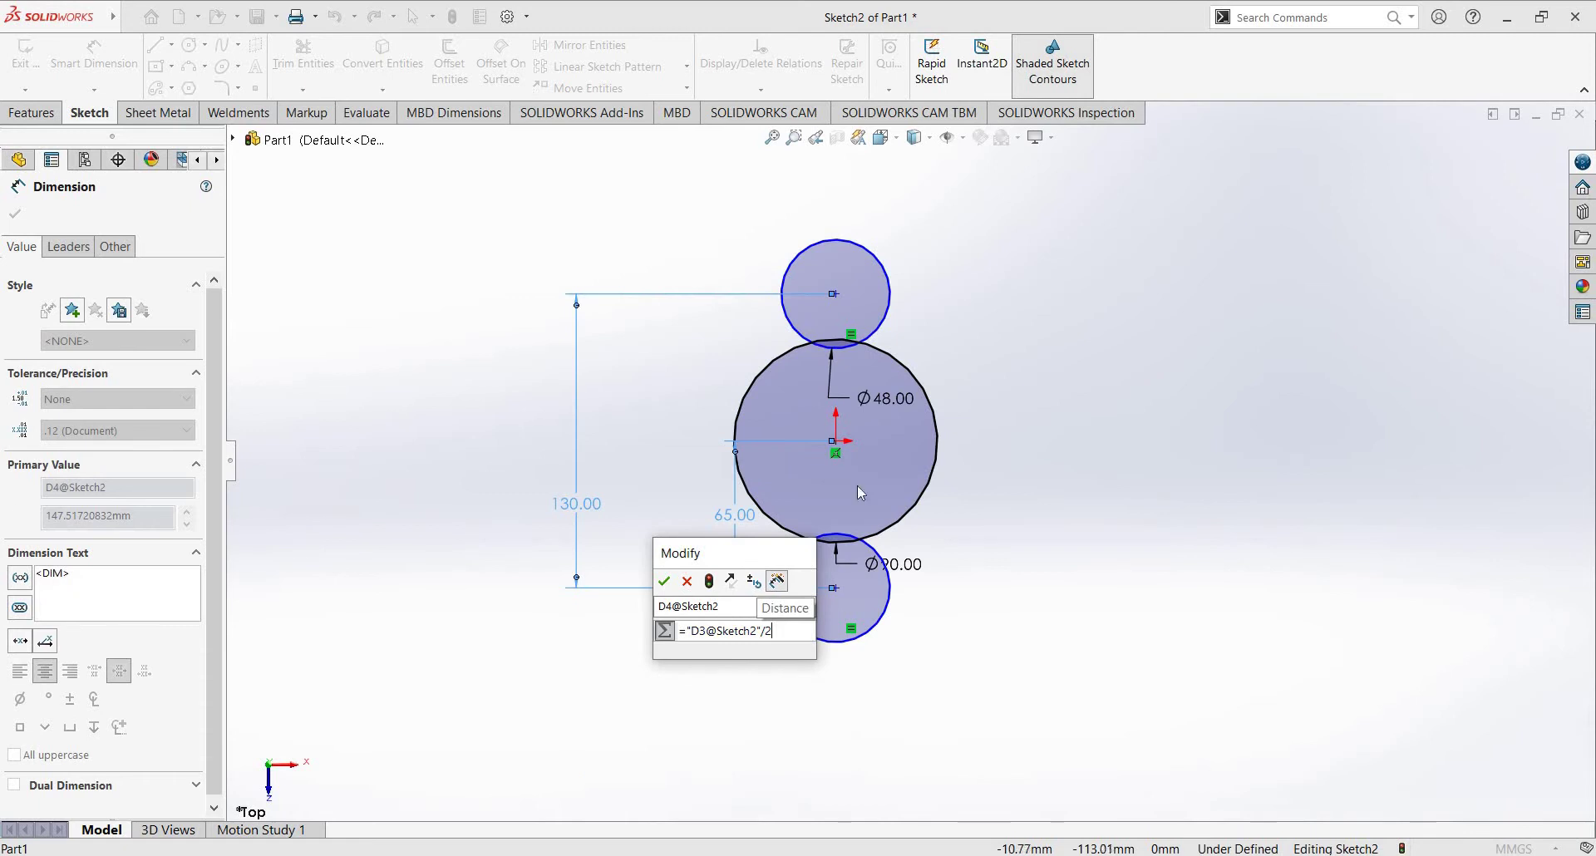
key("Return")
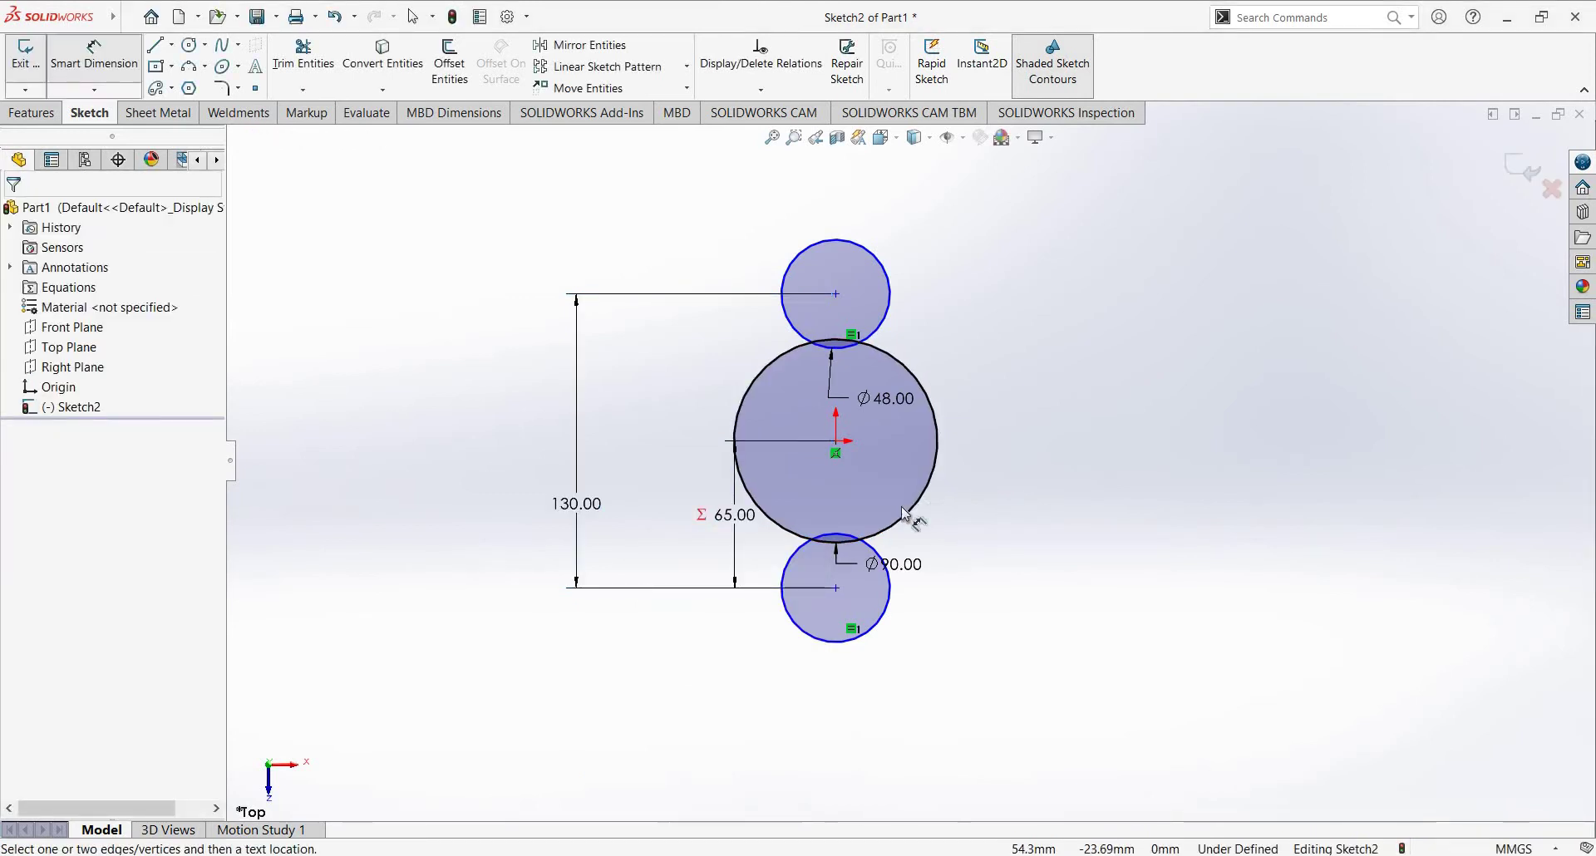
key("super")
key("Escape")
key("Escape")
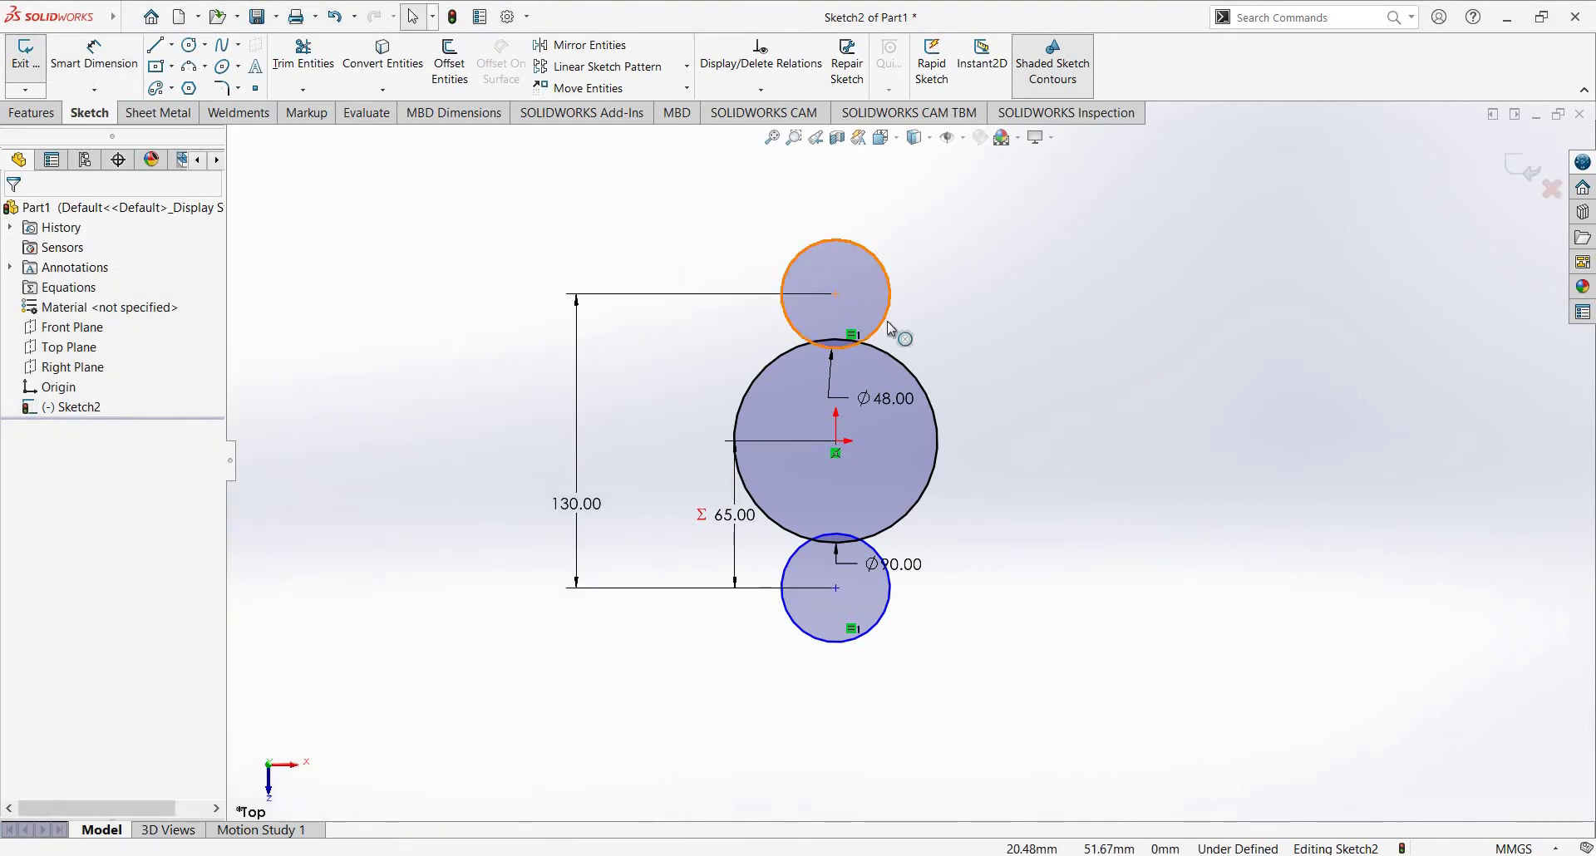
key("super")
key("Escape")
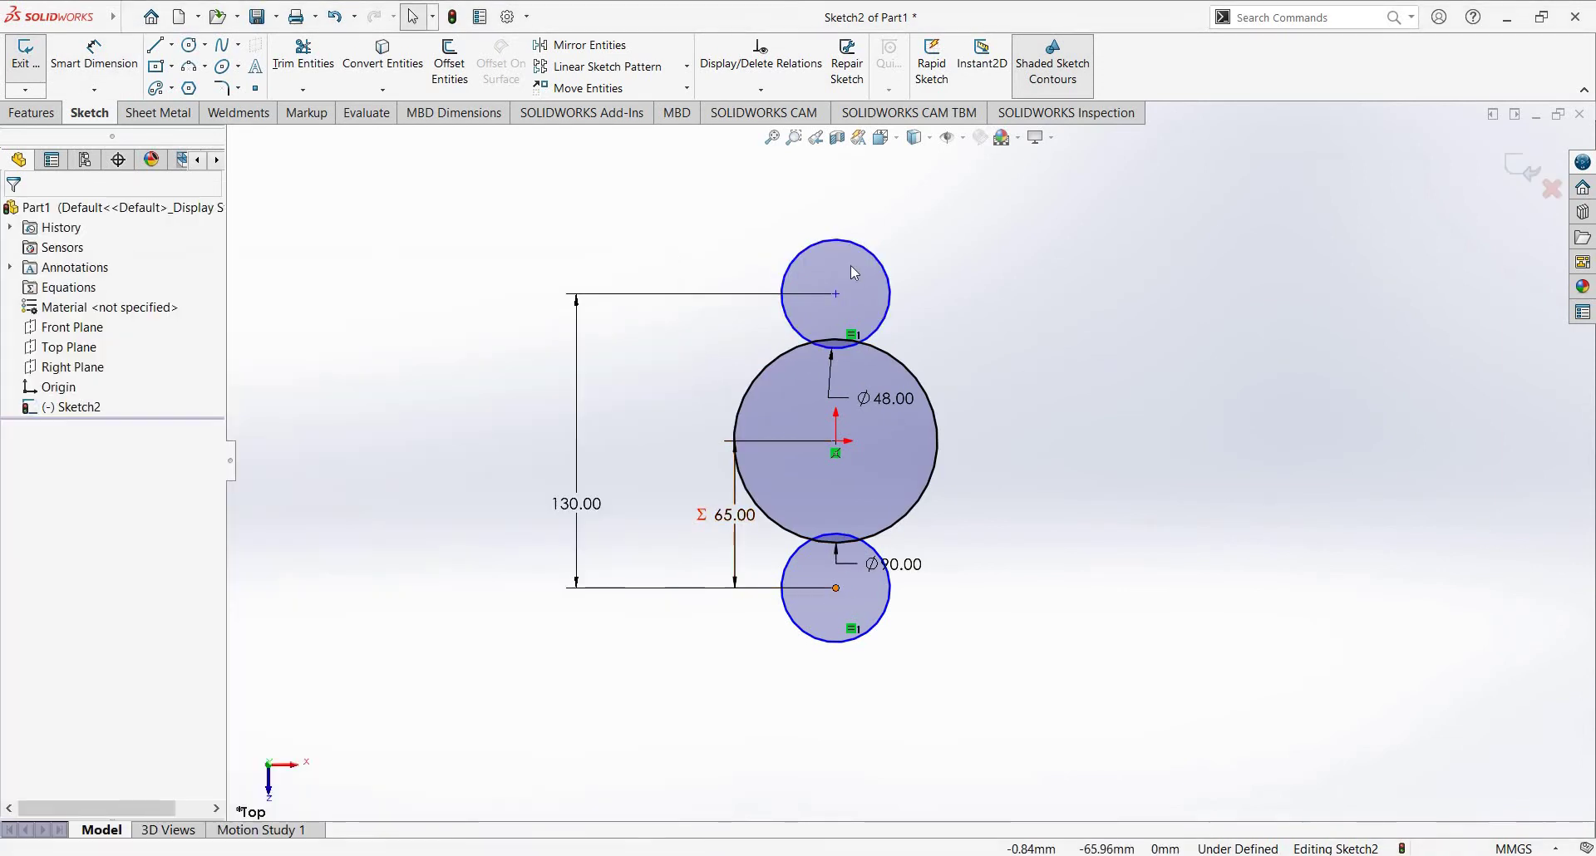
Step: Add a Vertical relation between the two small circles' centre points
left_click(836, 587)
left_click(836, 293, "ctrl")
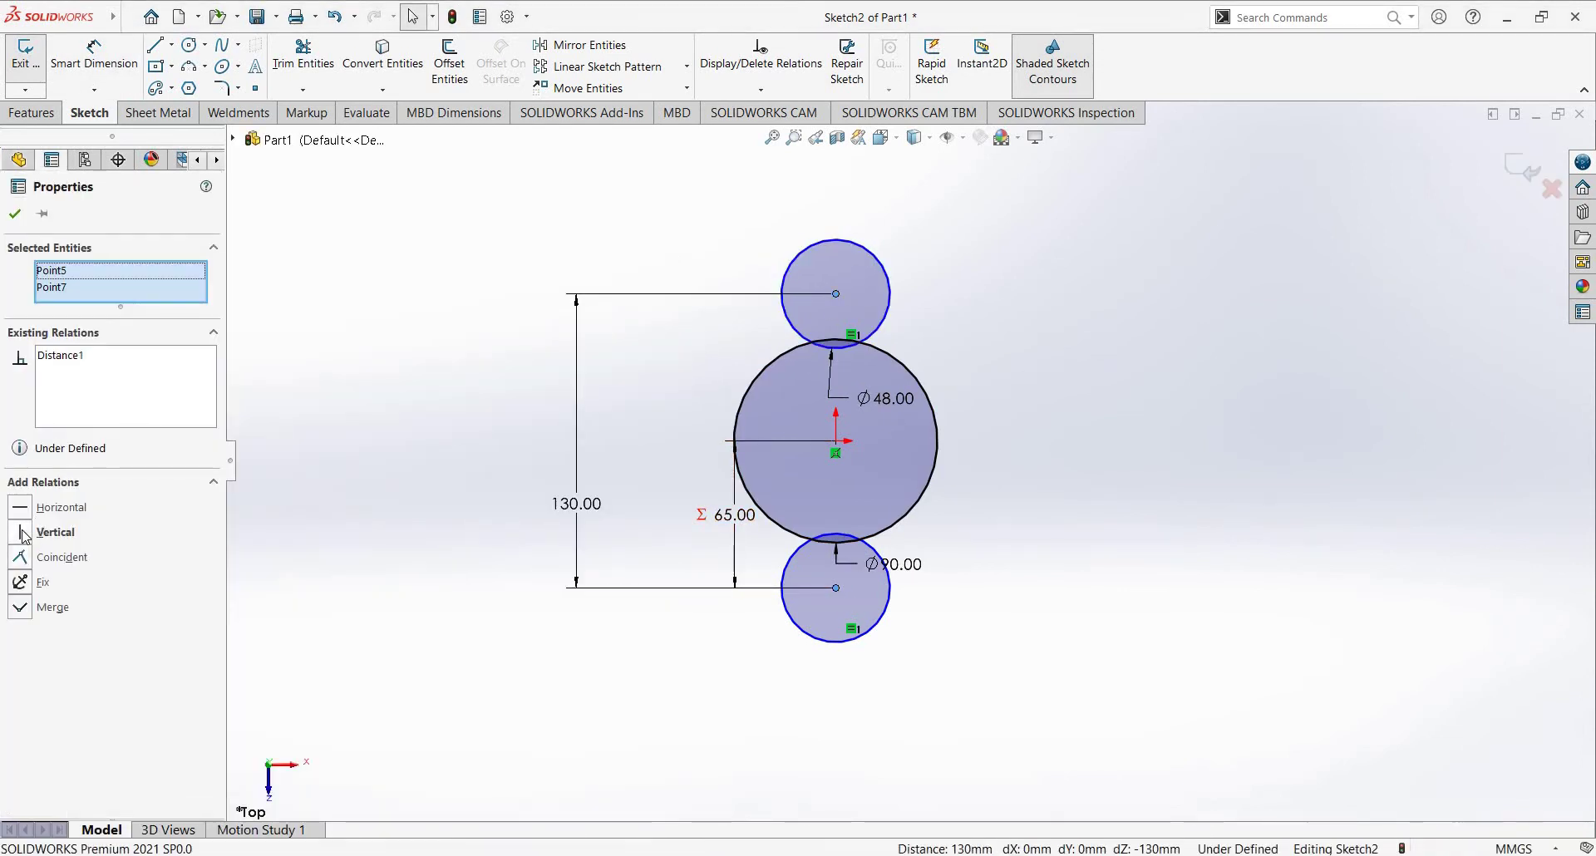
left_click(24, 532)
key("Escape")
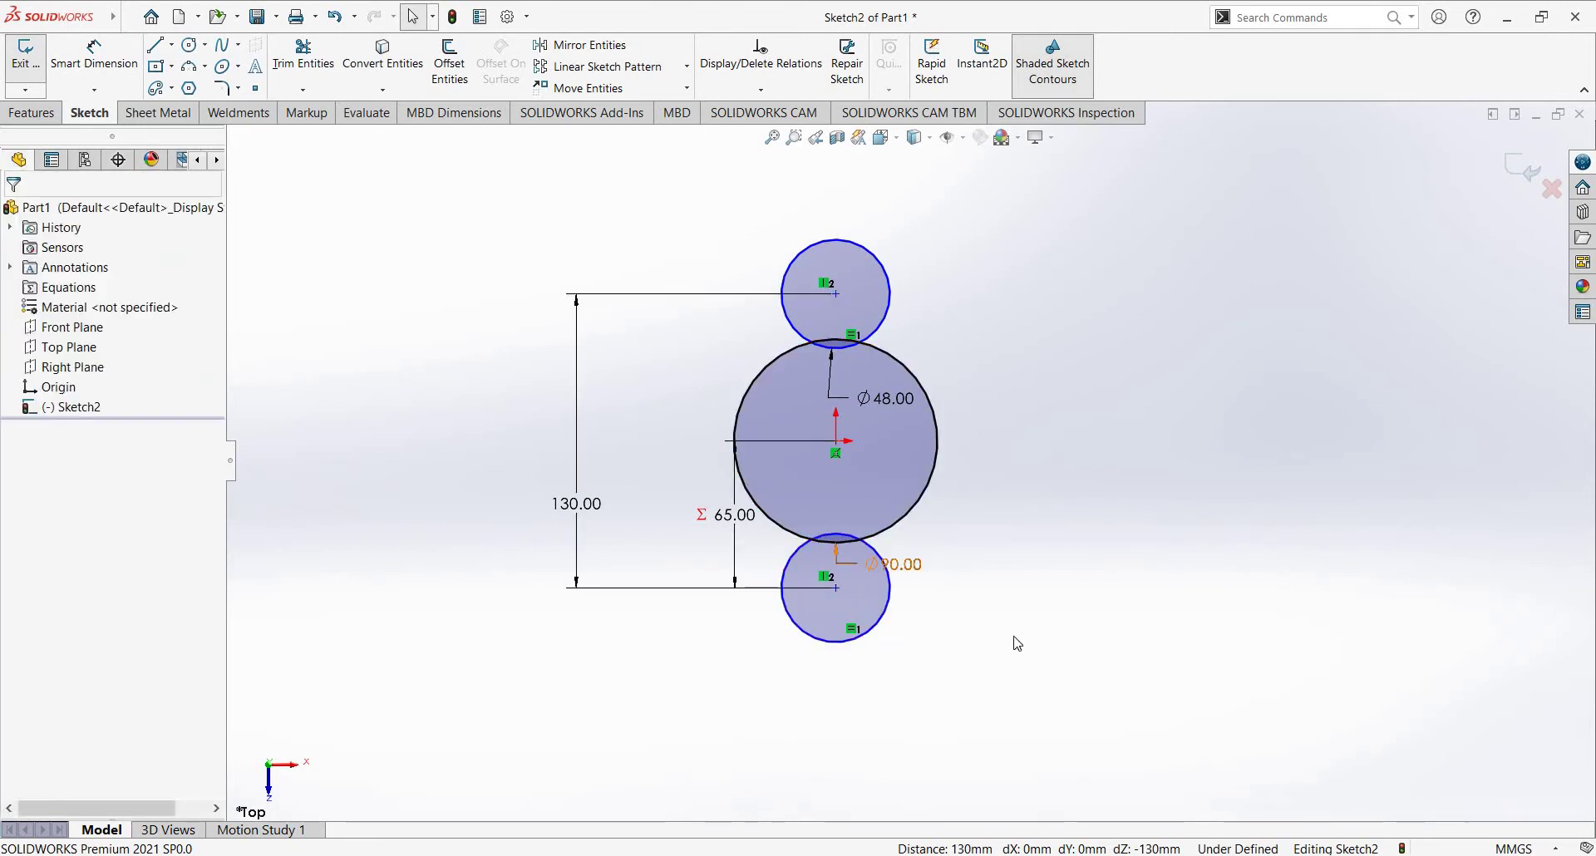
Step: Add a driven Ø48 reference dimension to the top circle, then consult the reference drawing
key("d")
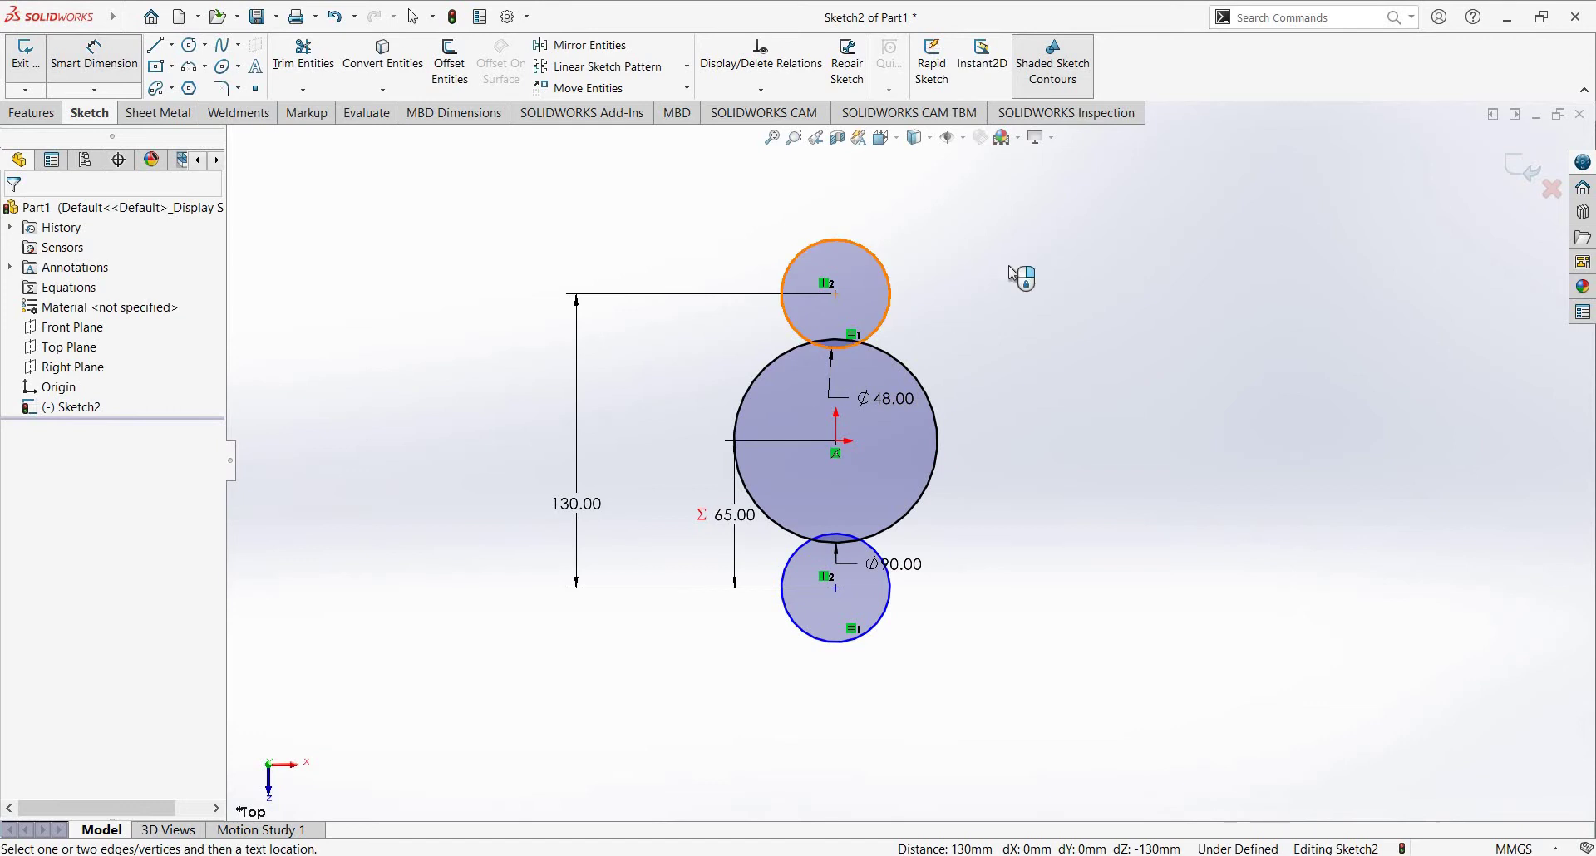
left_click(886, 271)
left_click(1010, 264)
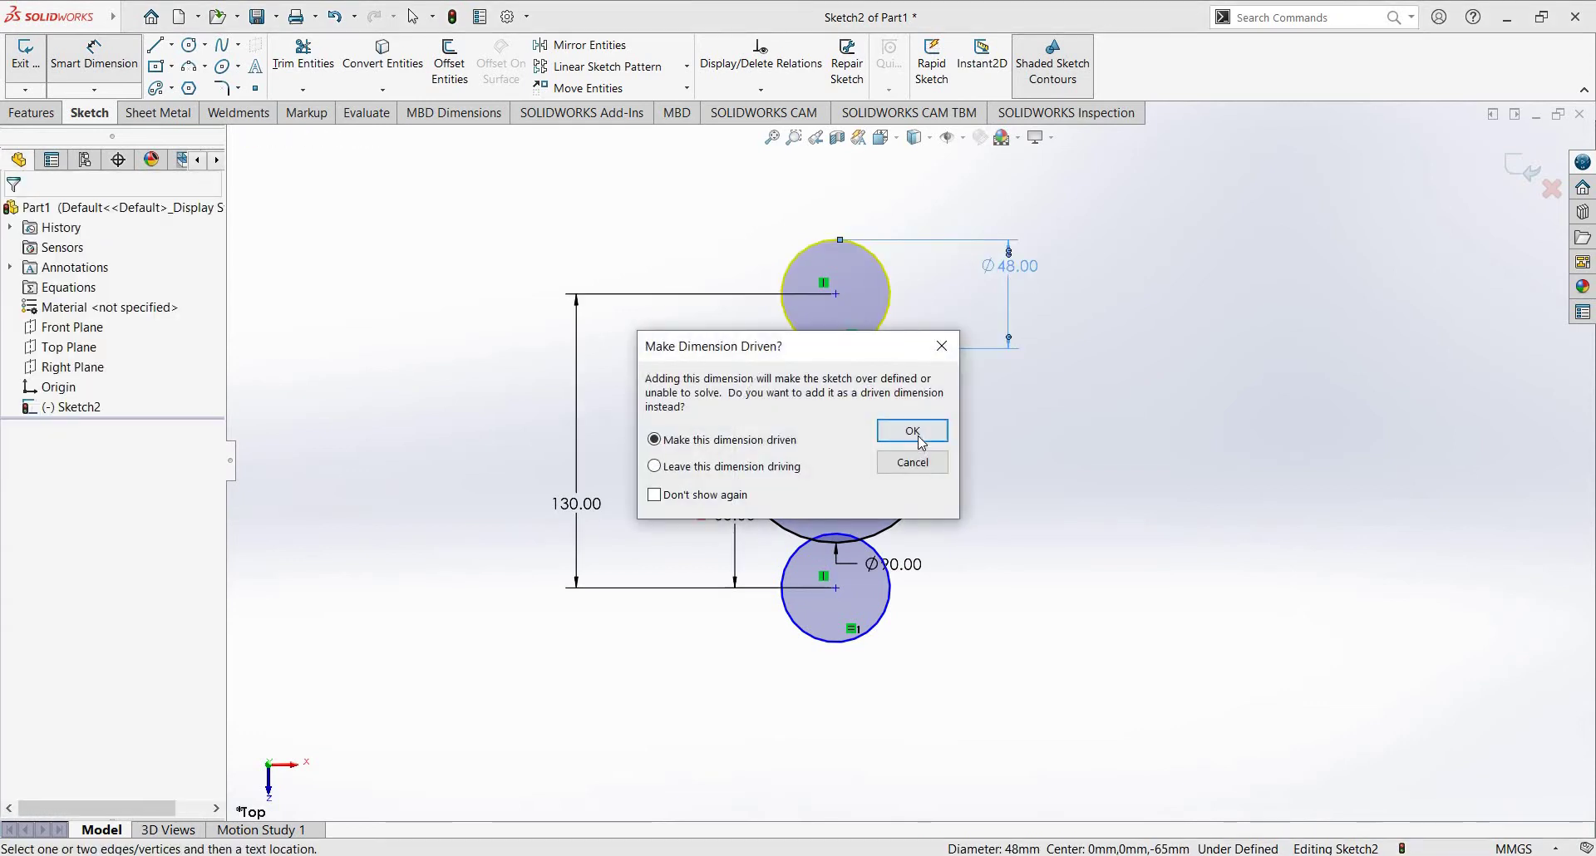
left_click(912, 431)
key("Escape")
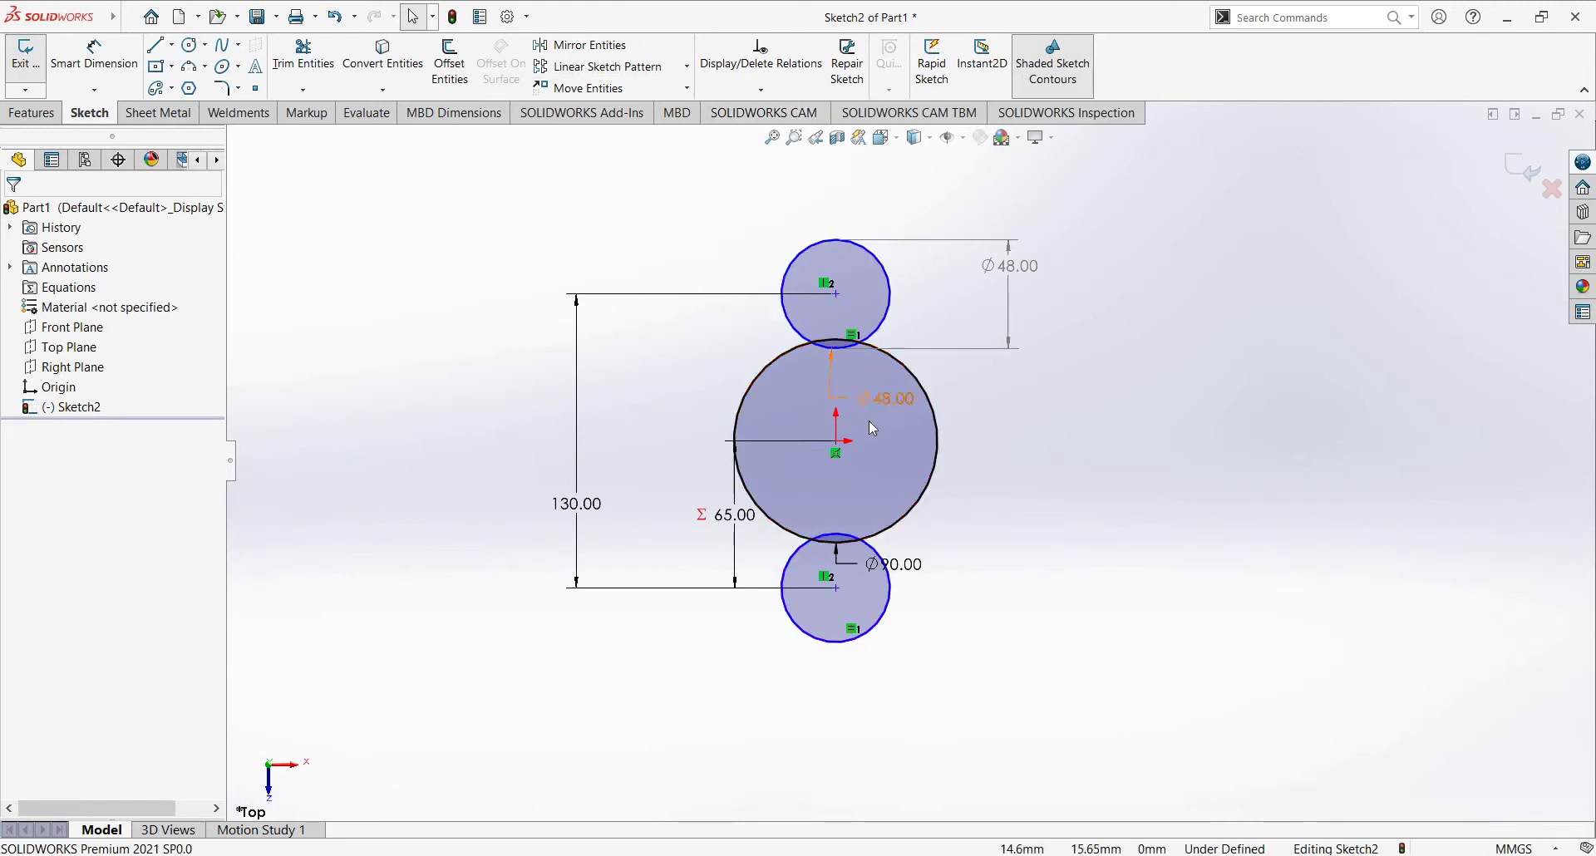
key("alt+Tab")
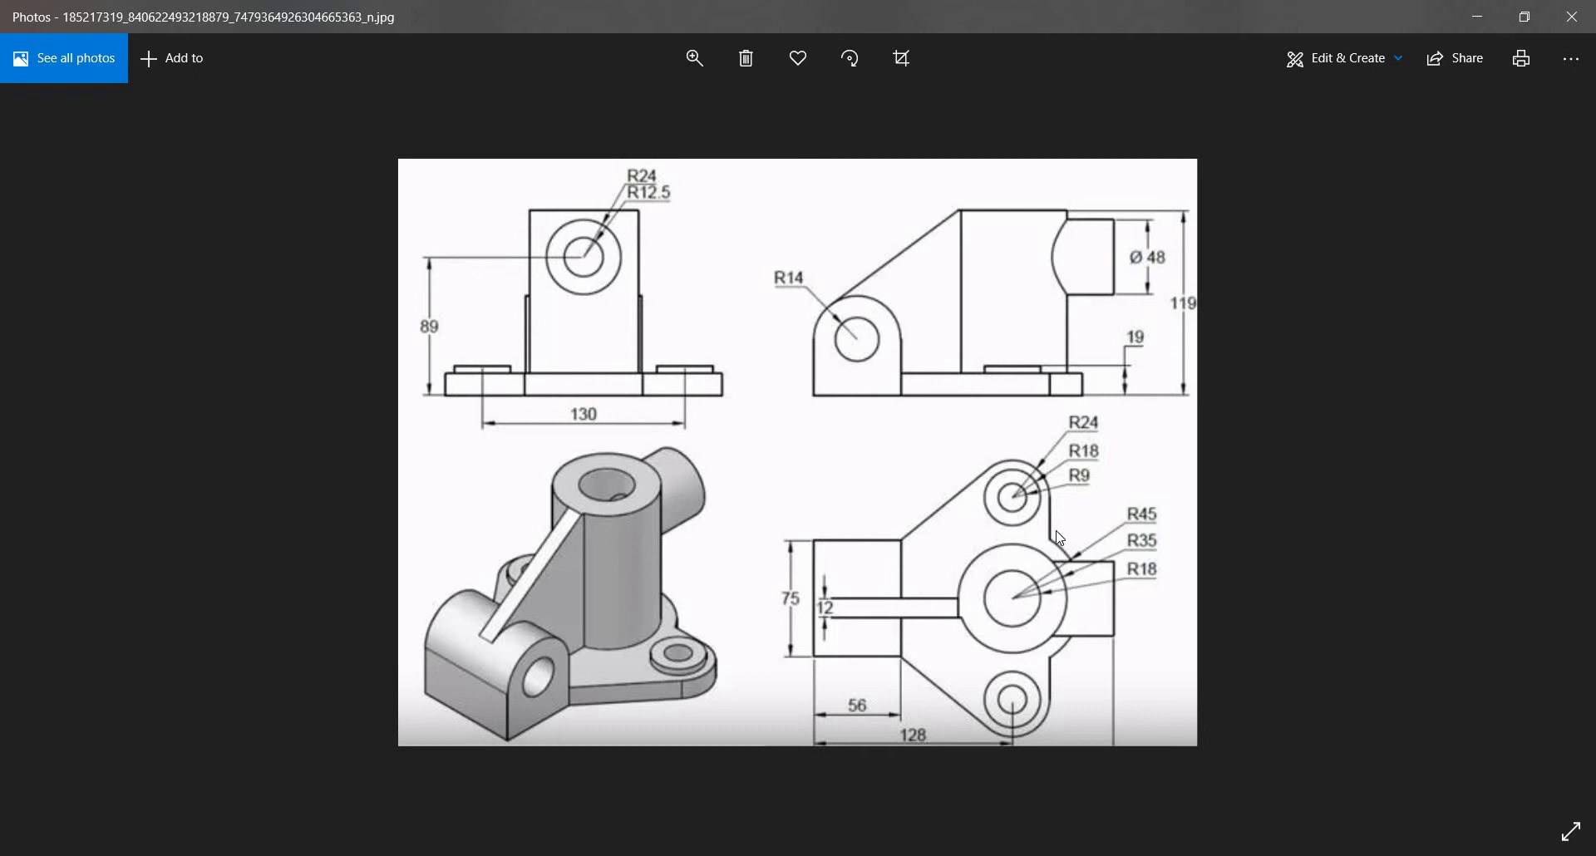
key("alt+Tab")
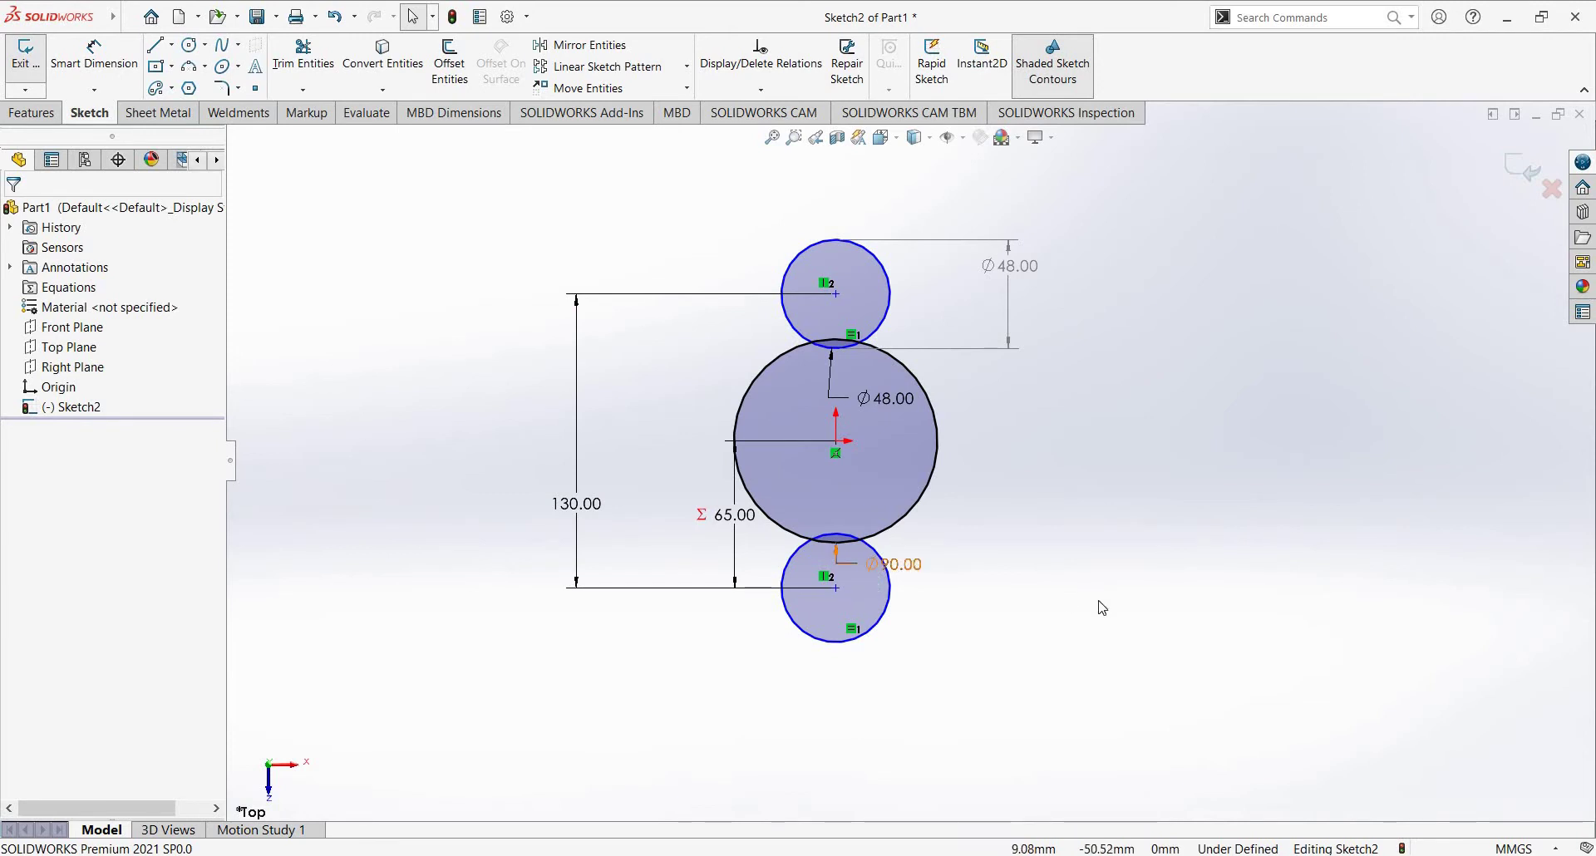
Step: Delete the driven Ø48 dimension and move the 65 and Ø48 labels aside
key("d")
key("Escape")
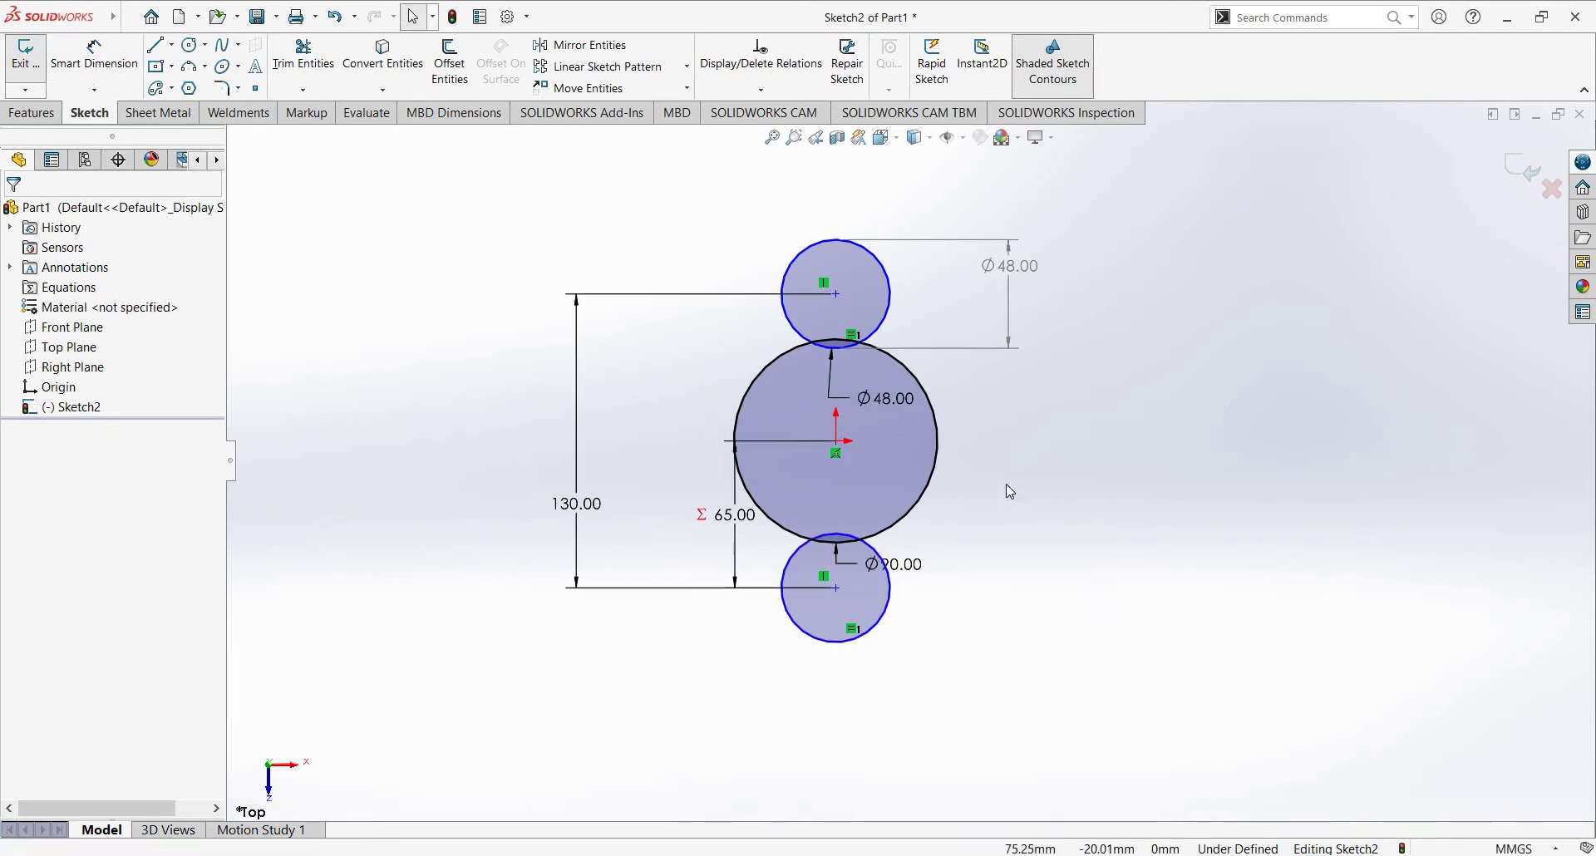
scroll(868, 378, "down", 1)
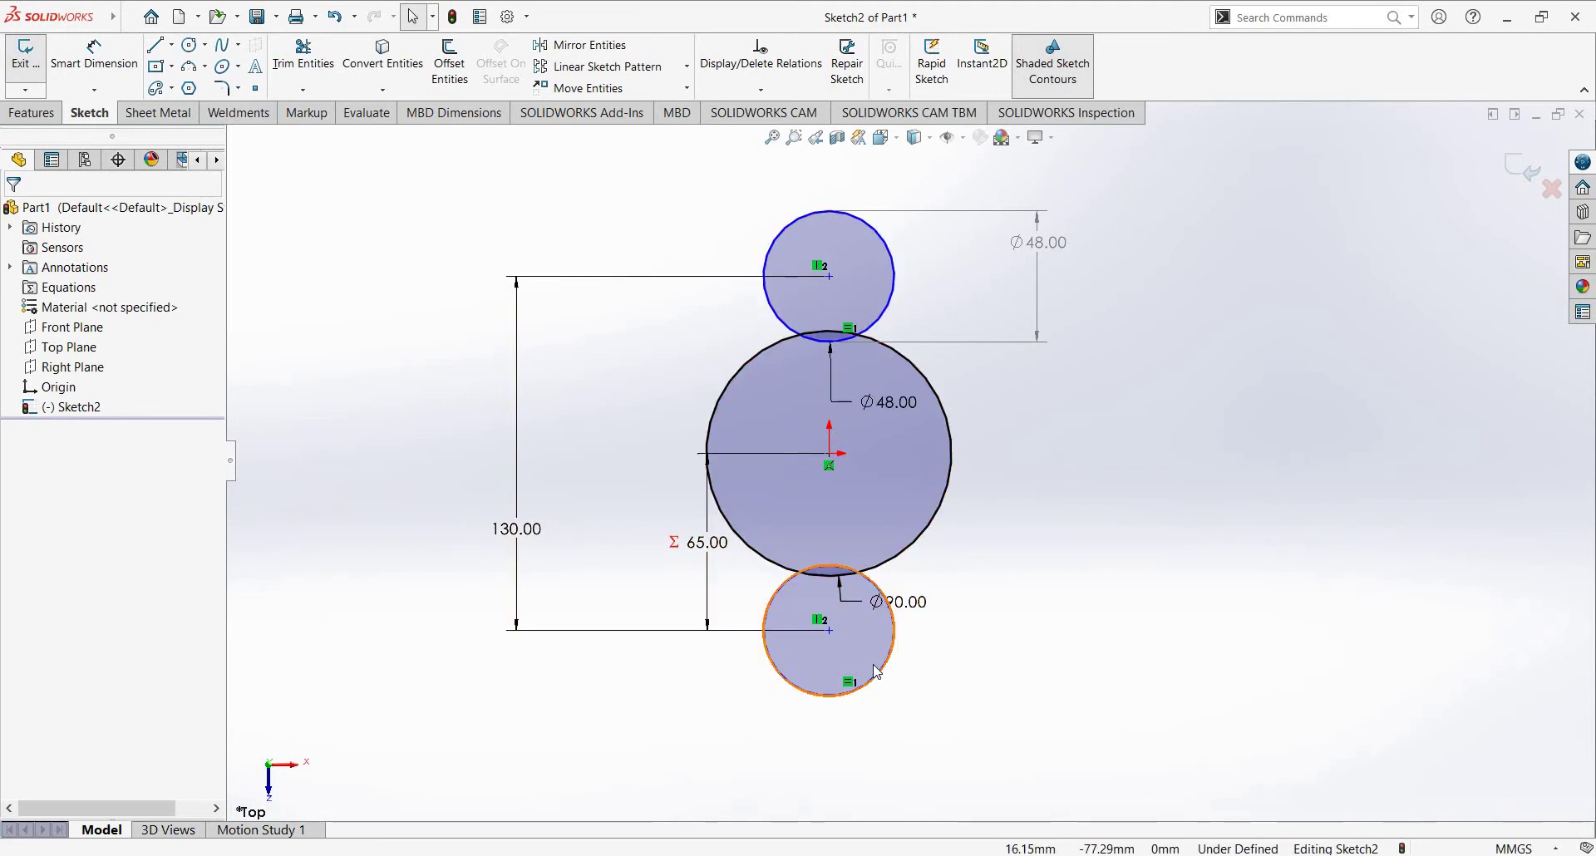
left_click(830, 453)
key("Escape")
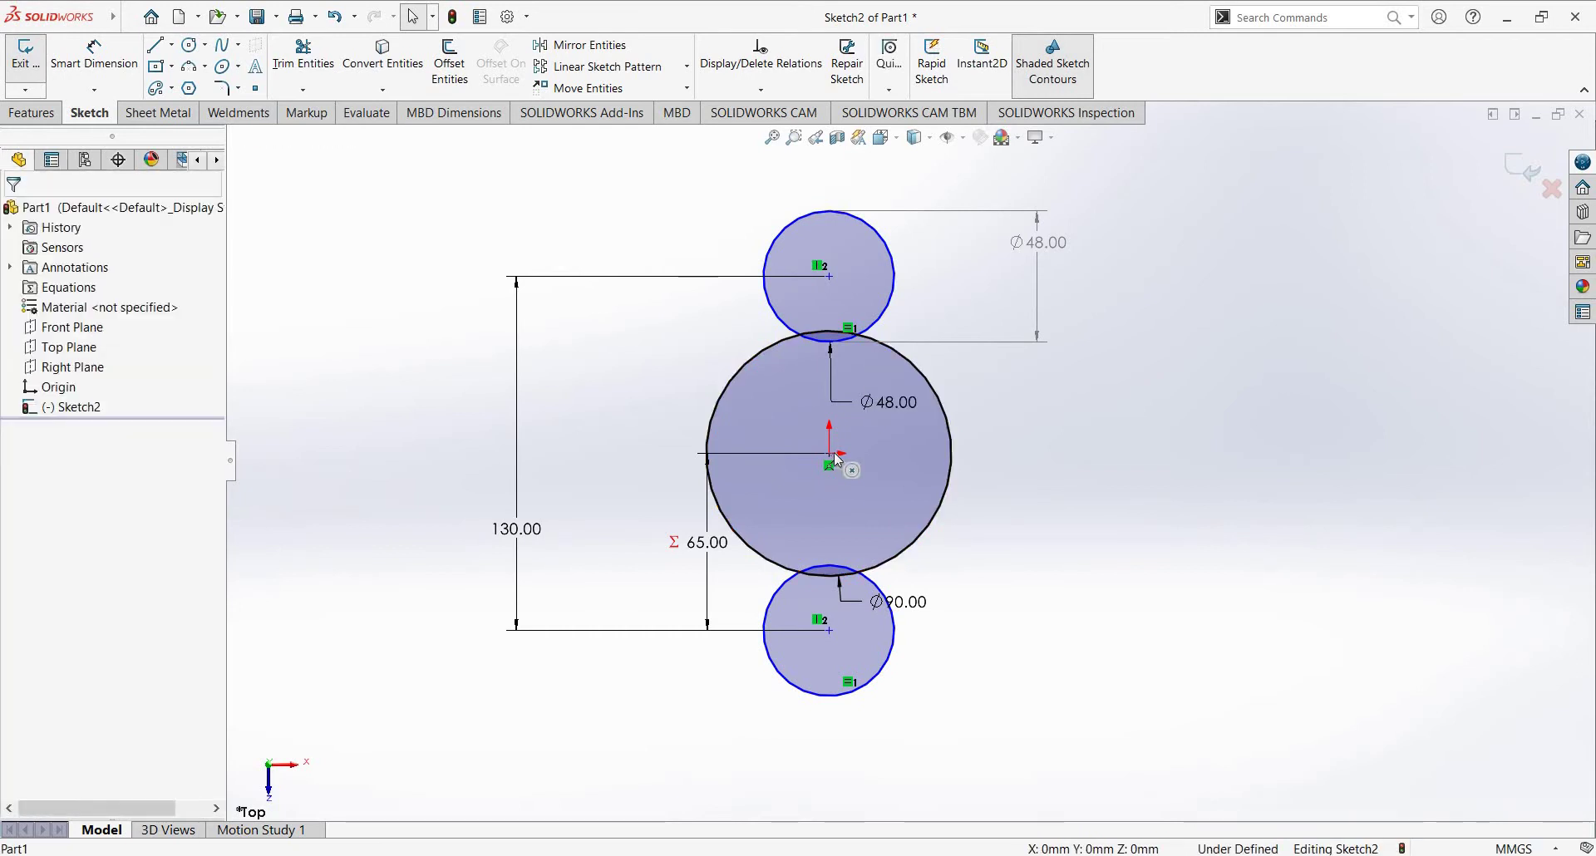
left_click_drag(1044, 254, 1083, 274)
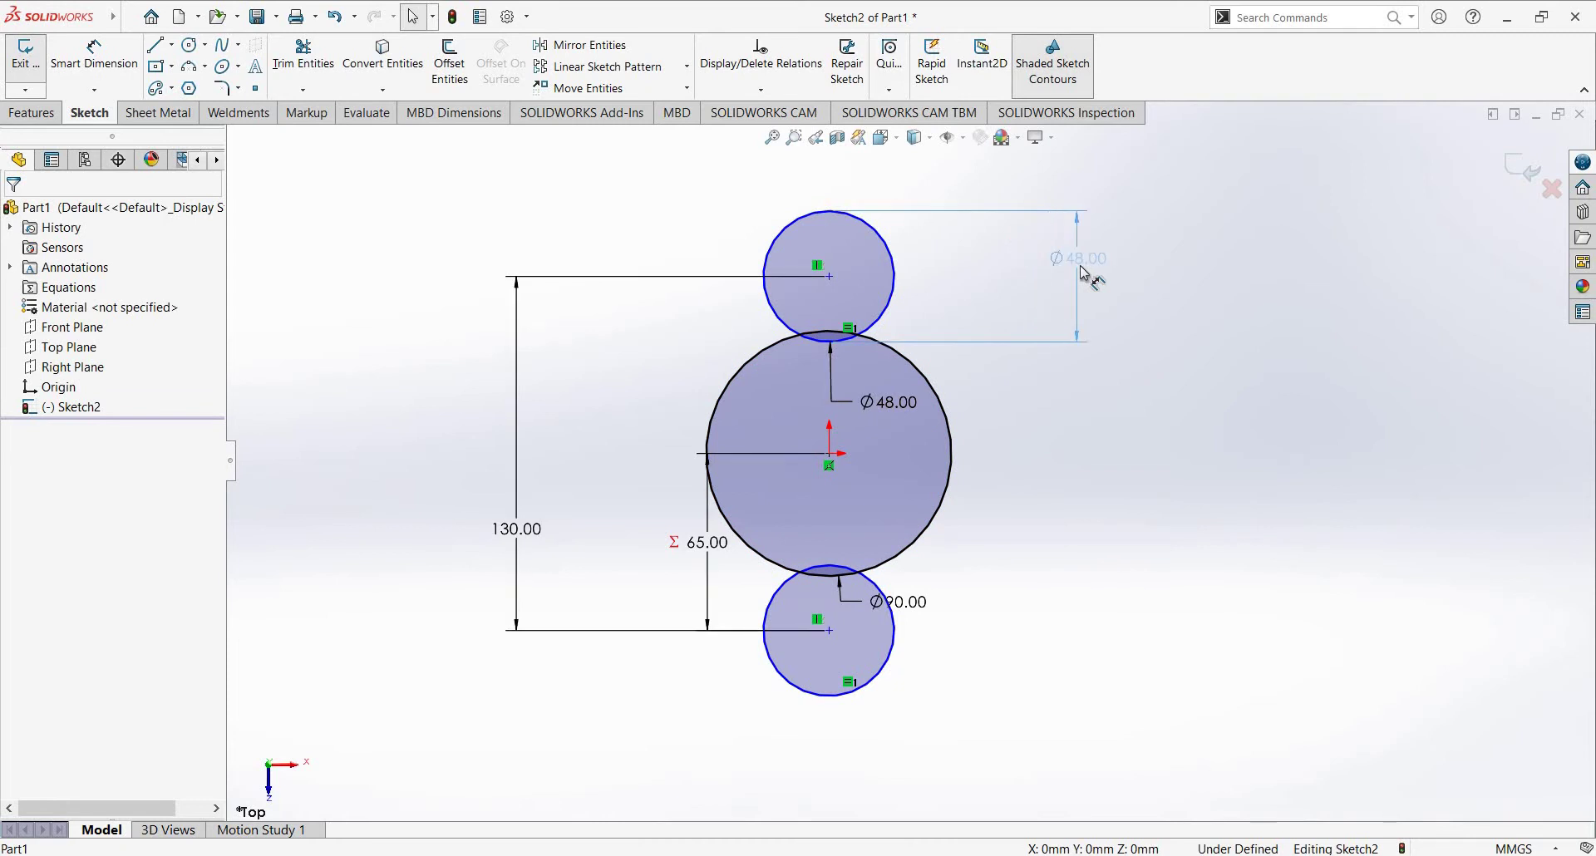
left_click(1072, 258)
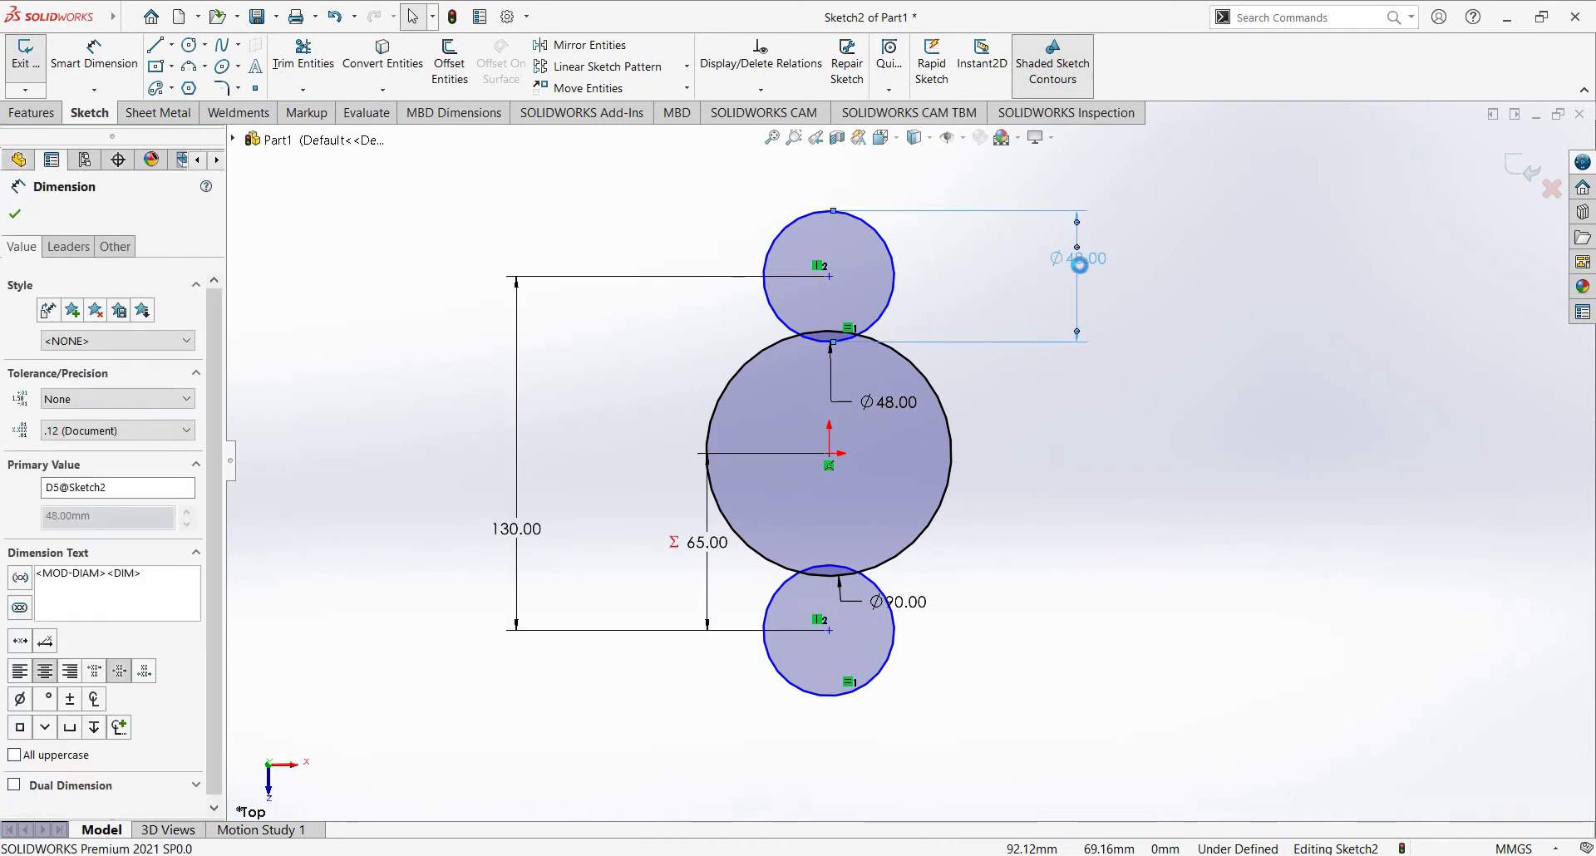
key("Delete")
left_click_drag(705, 542, 600, 542)
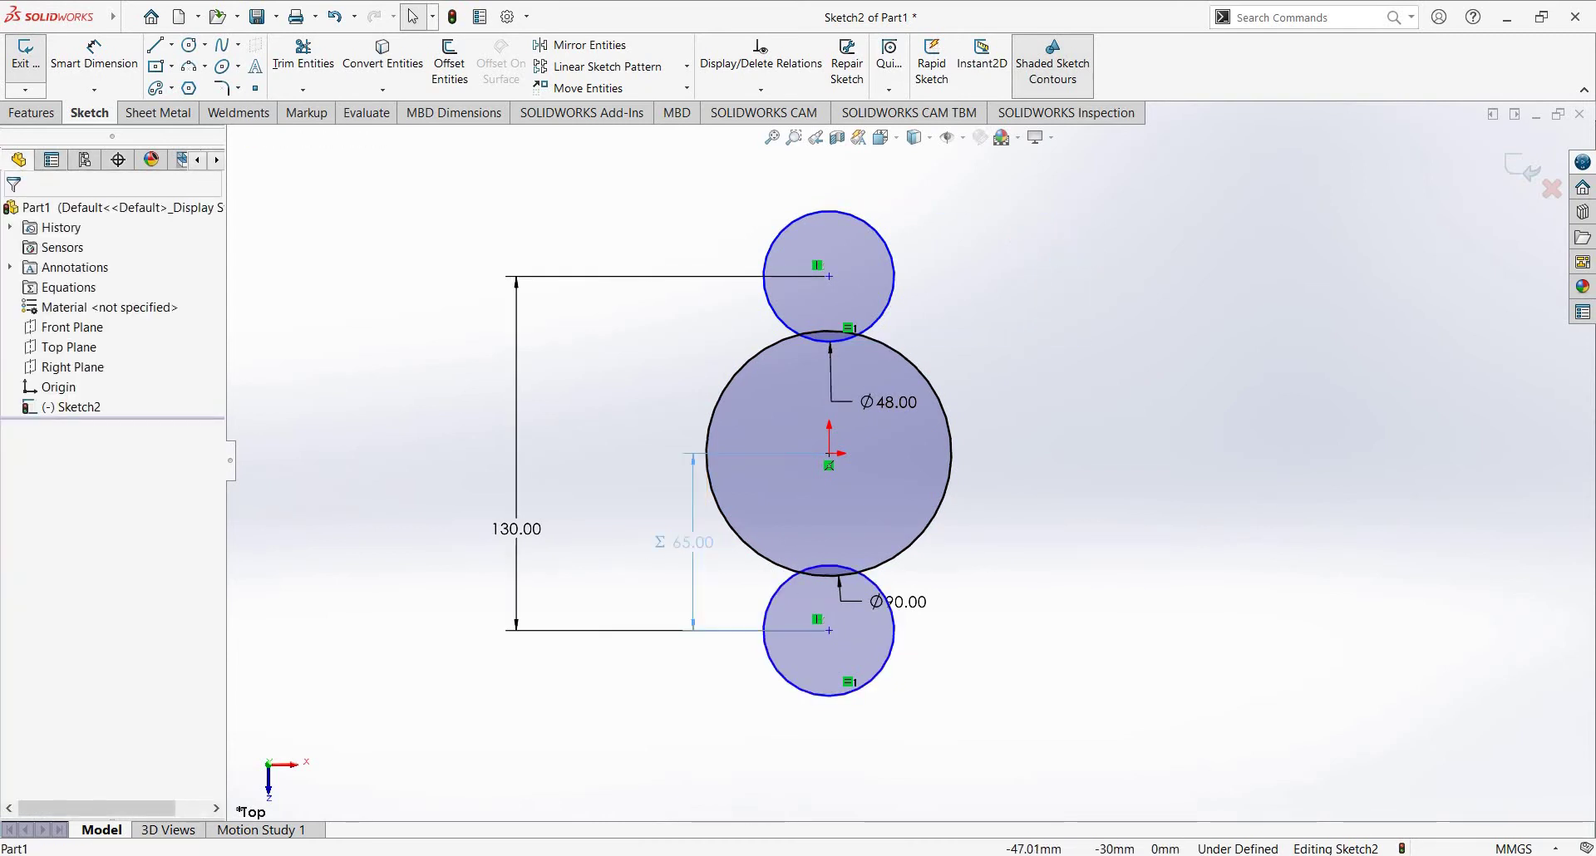
right_click_drag(995, 637, 963, 392)
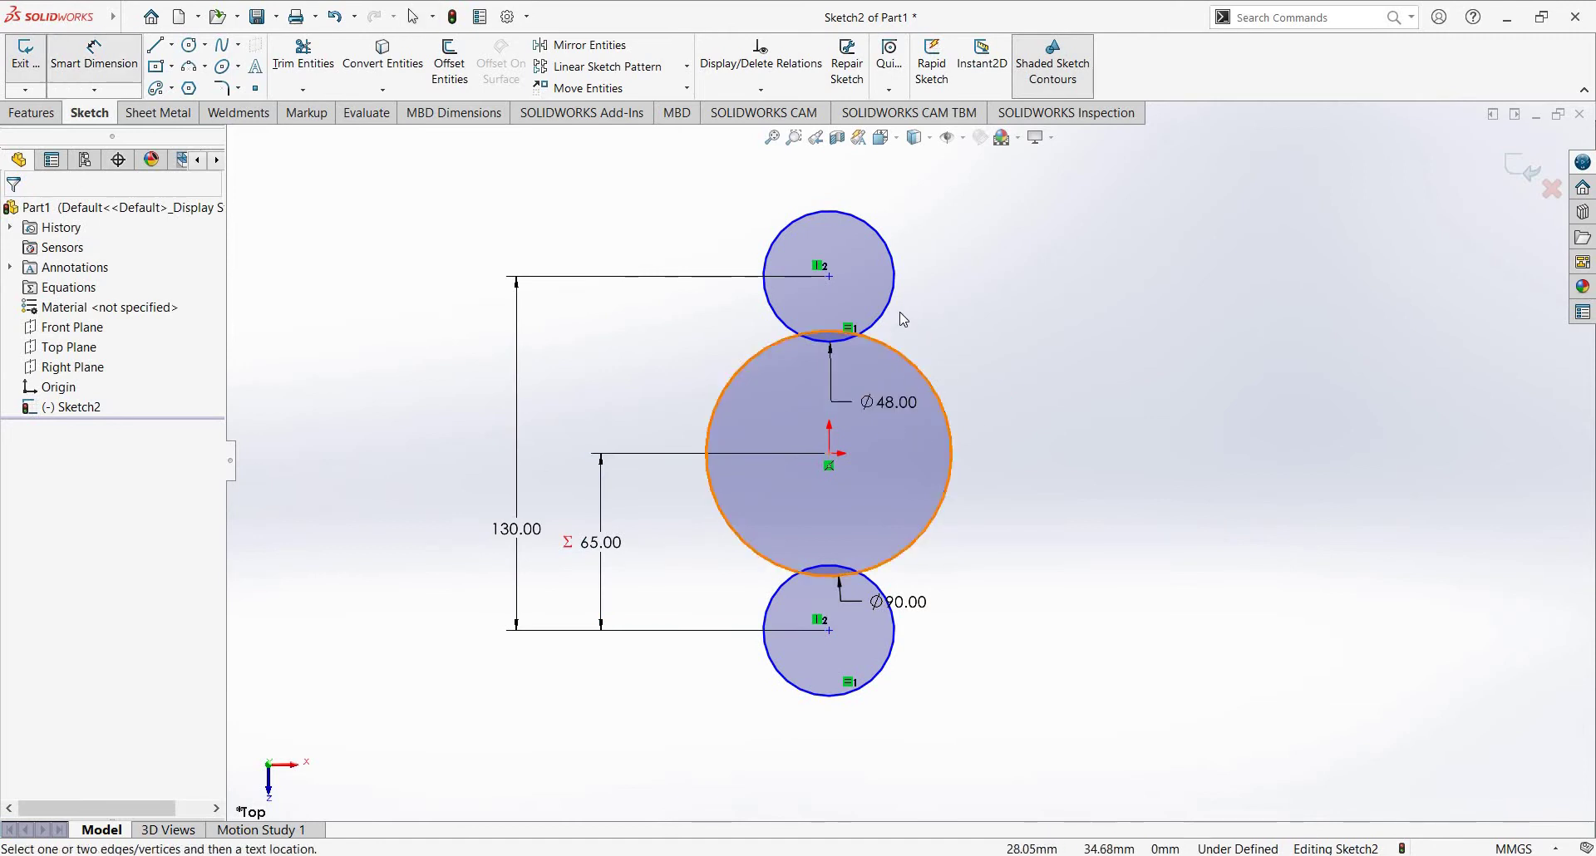
key("Escape")
left_click_drag(881, 420, 1058, 314)
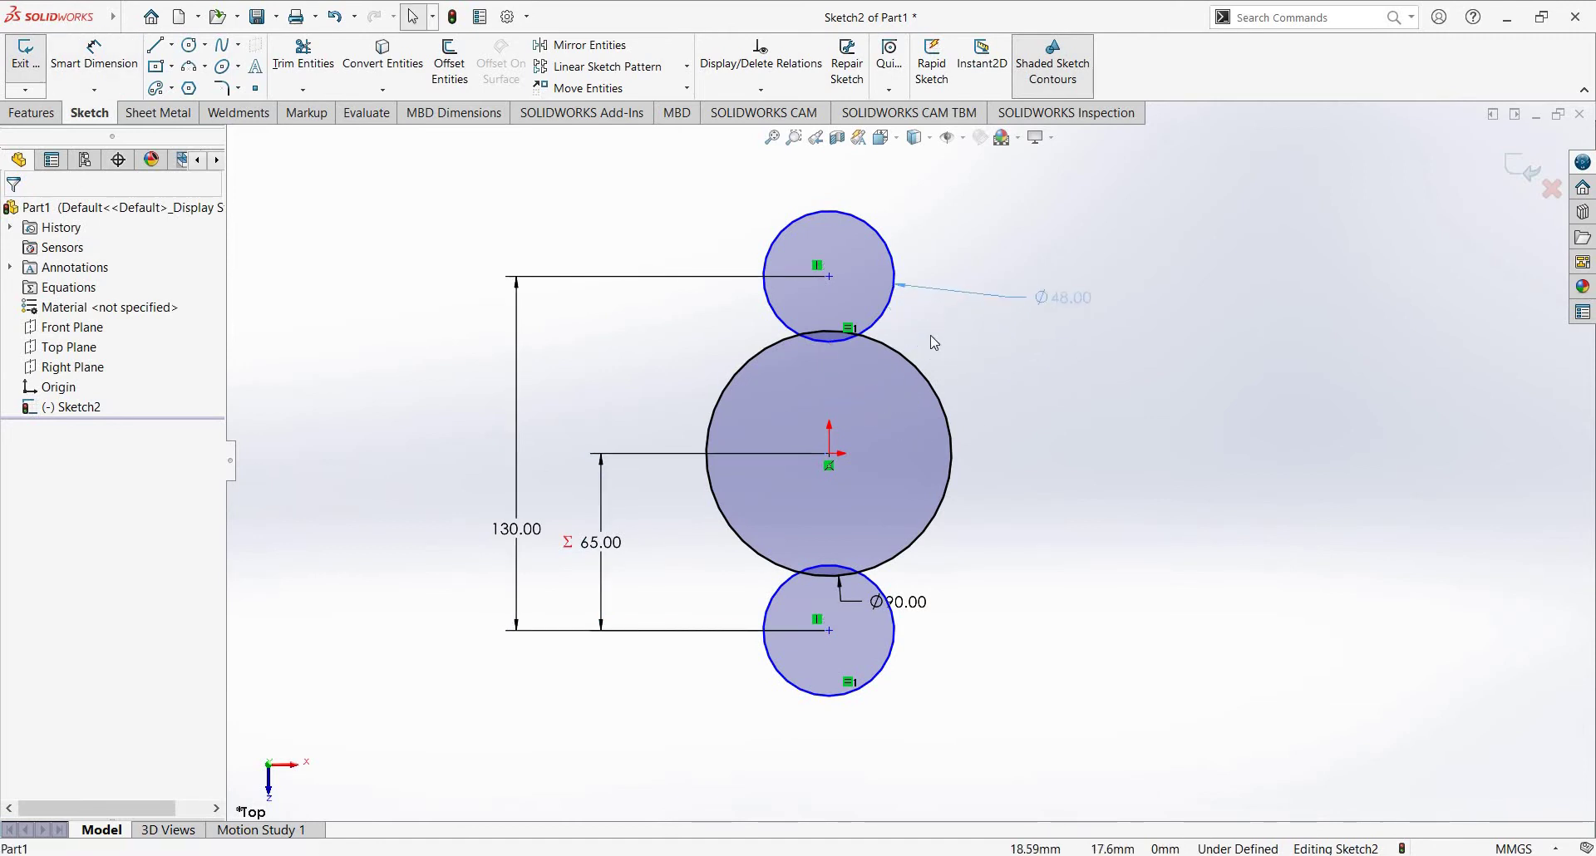
Step: Make all three circle centres vertical, fully defining the sketch
left_click(829, 454)
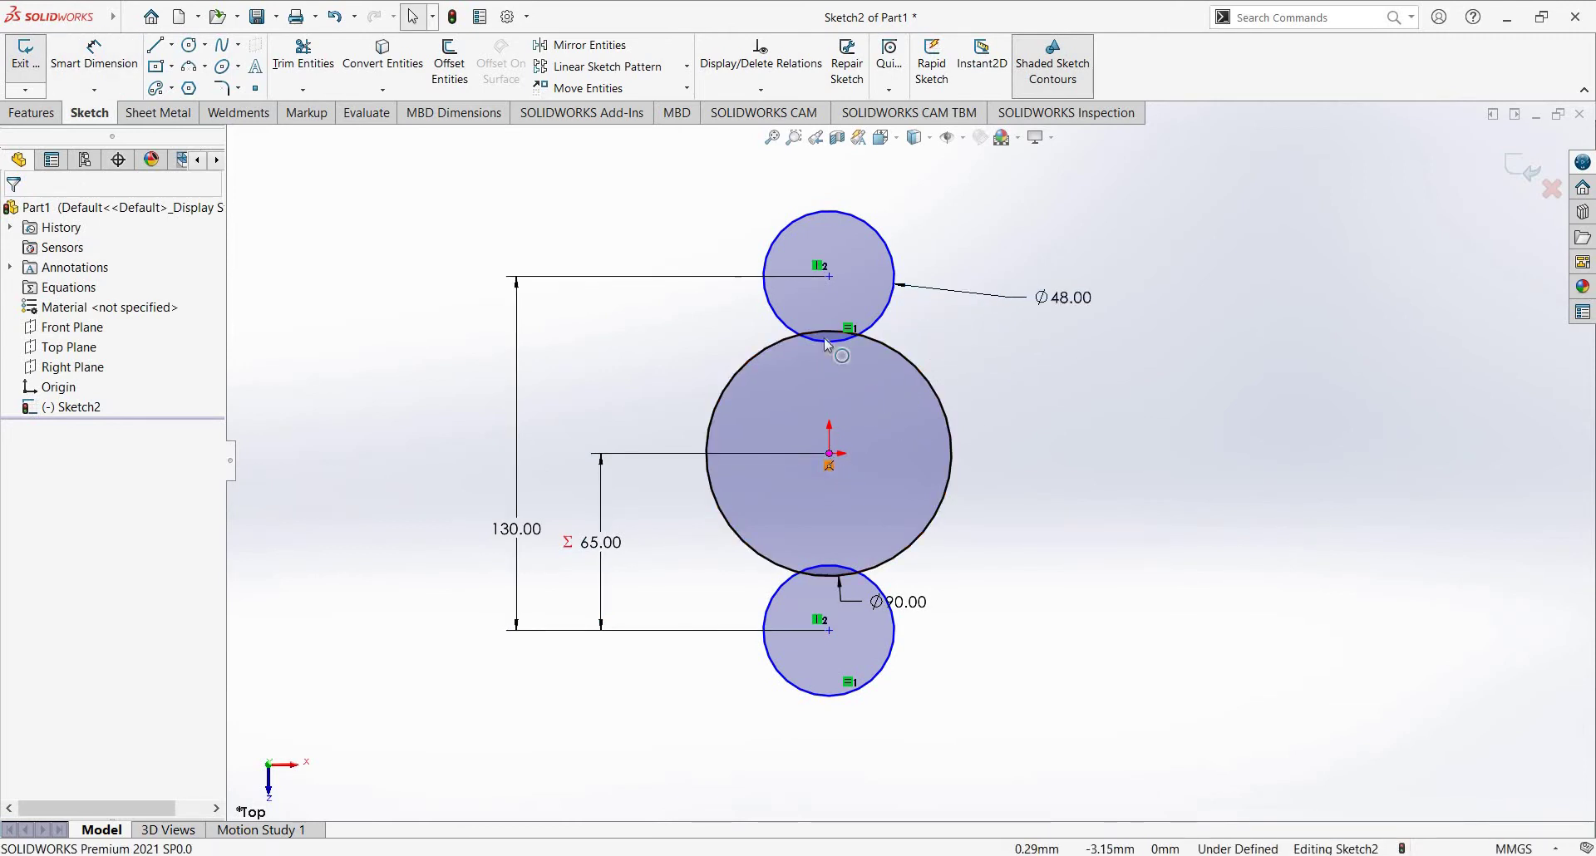
left_click(829, 277, "ctrl")
left_click(829, 630, "ctrl")
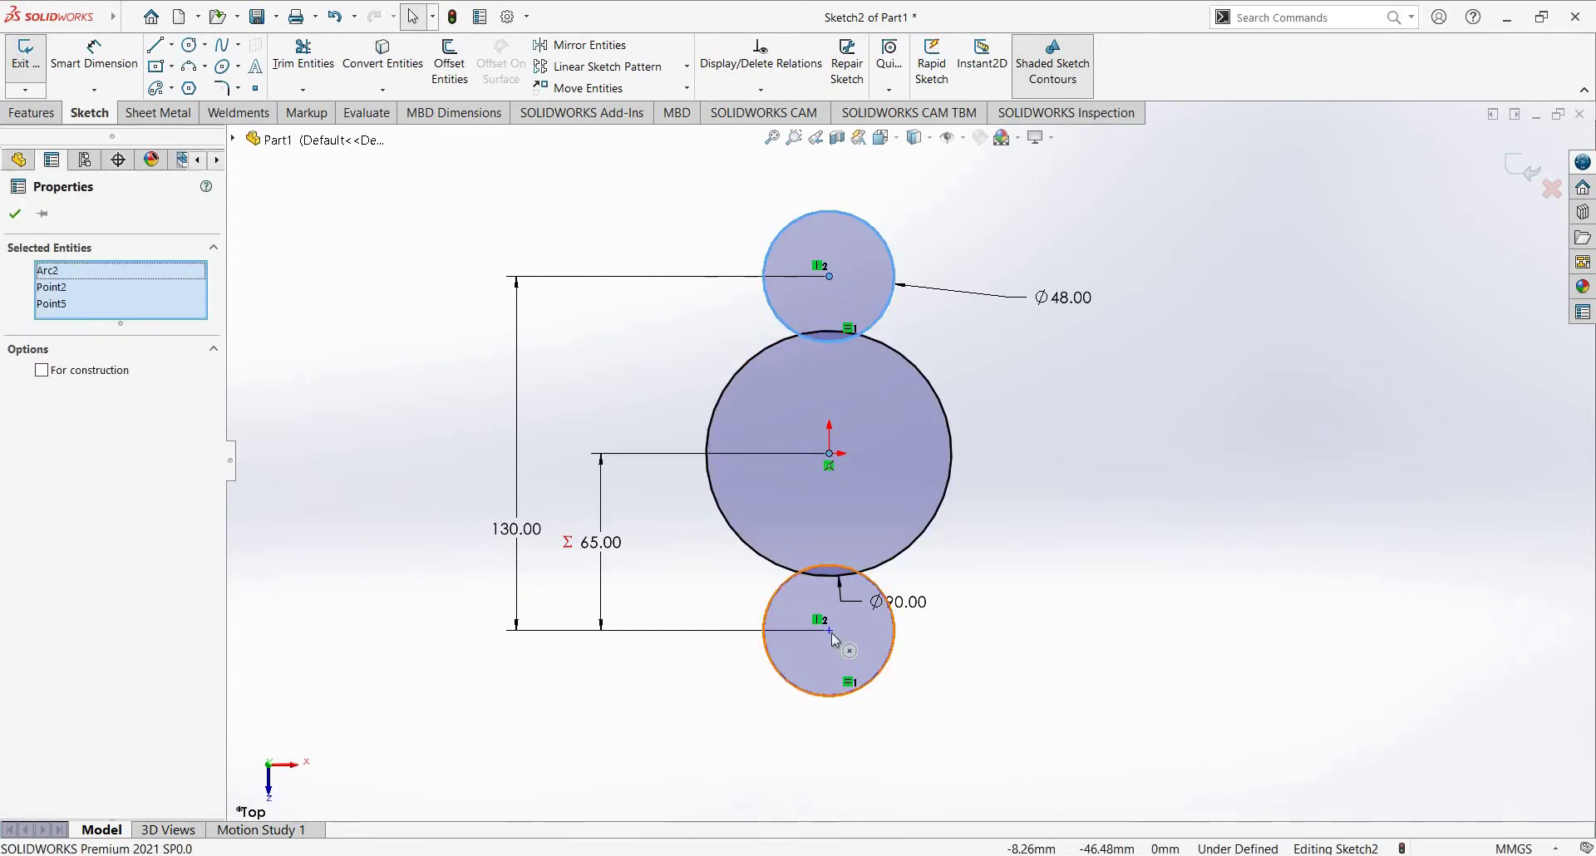
left_click(892, 276, "ctrl")
key("Escape")
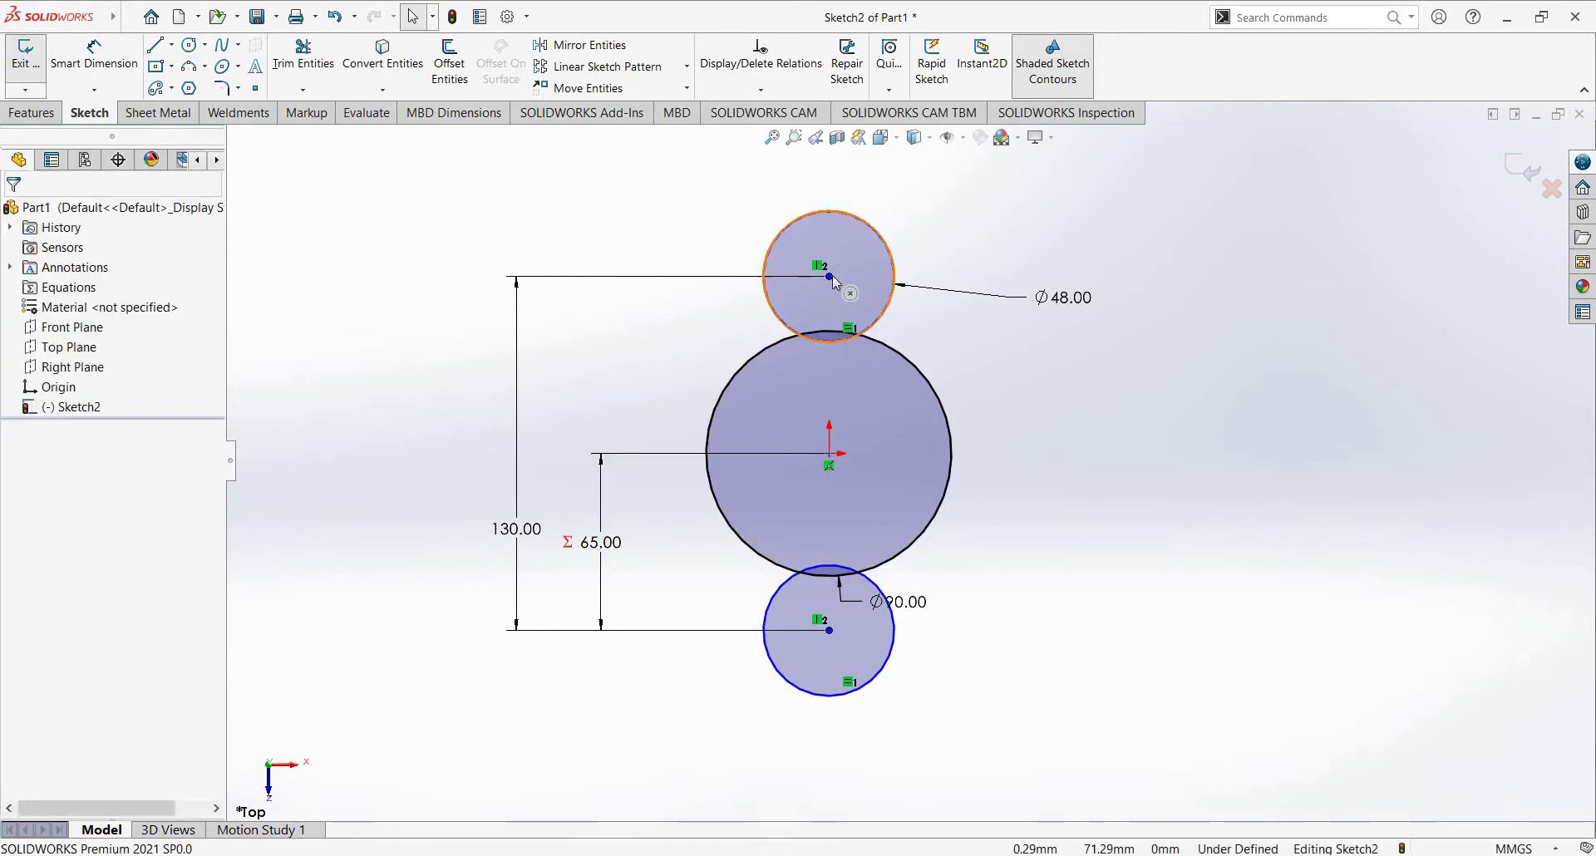
left_click(830, 276)
left_click(829, 630, "ctrl")
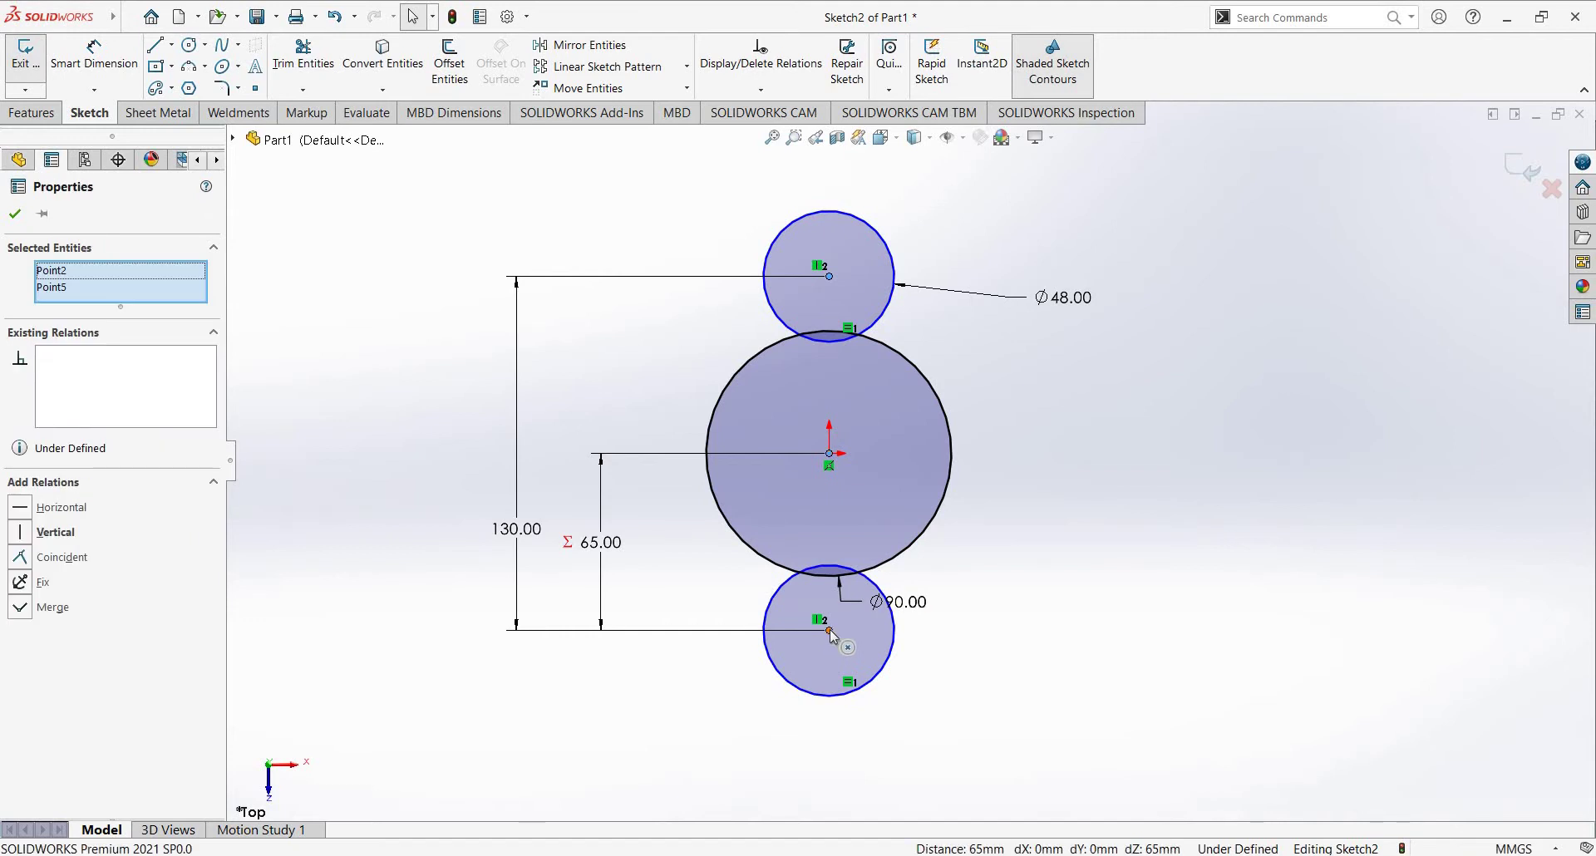
left_click(28, 550)
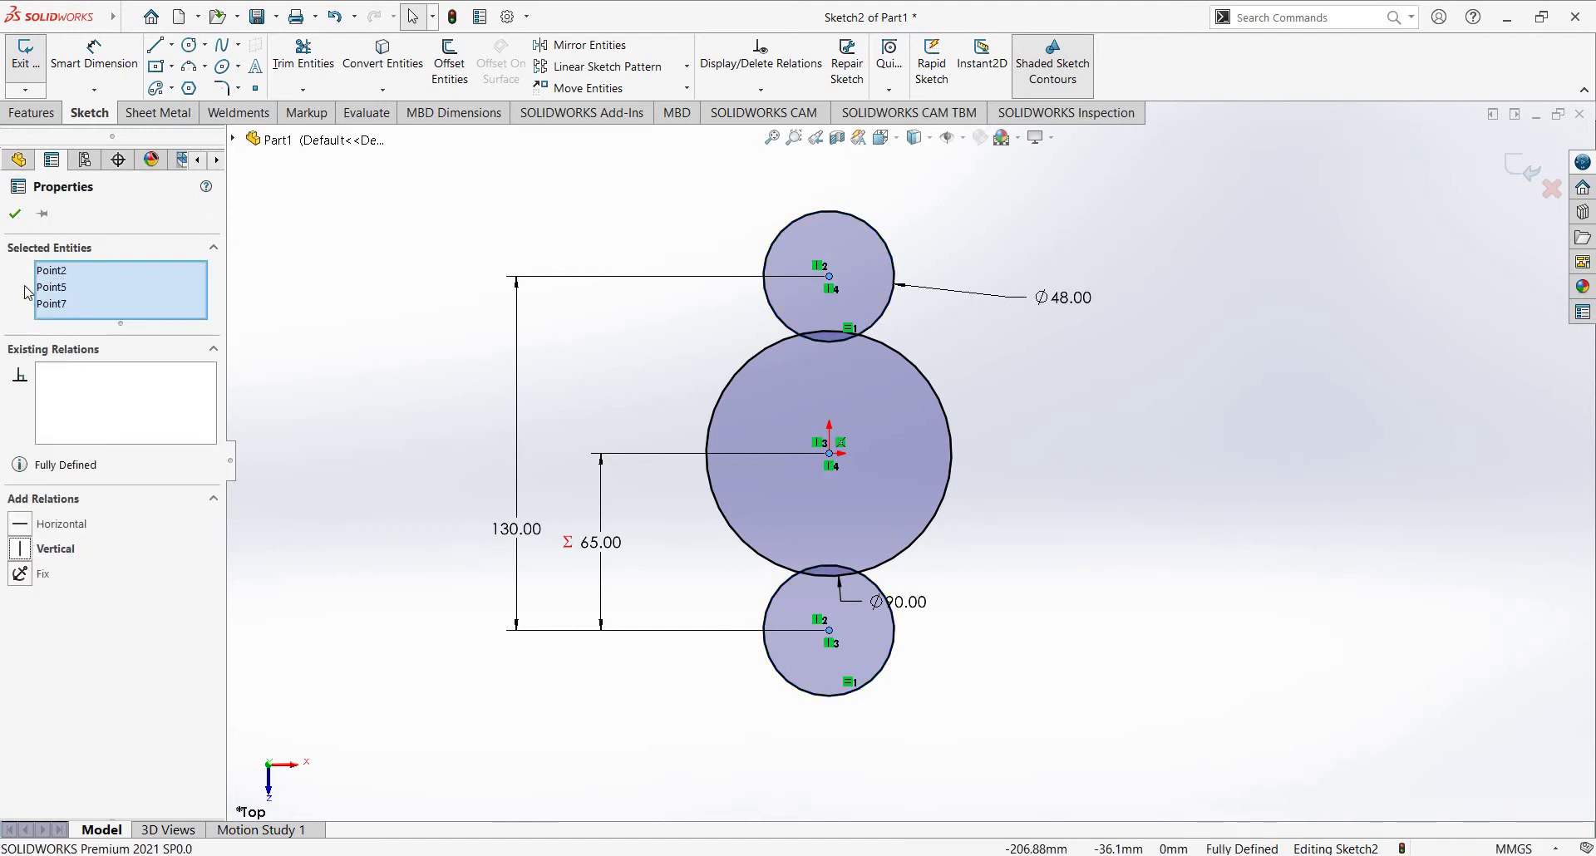
left_click(18, 218)
Step: Draw trial lines from the small circles up to the Ø90 circle
key("d")
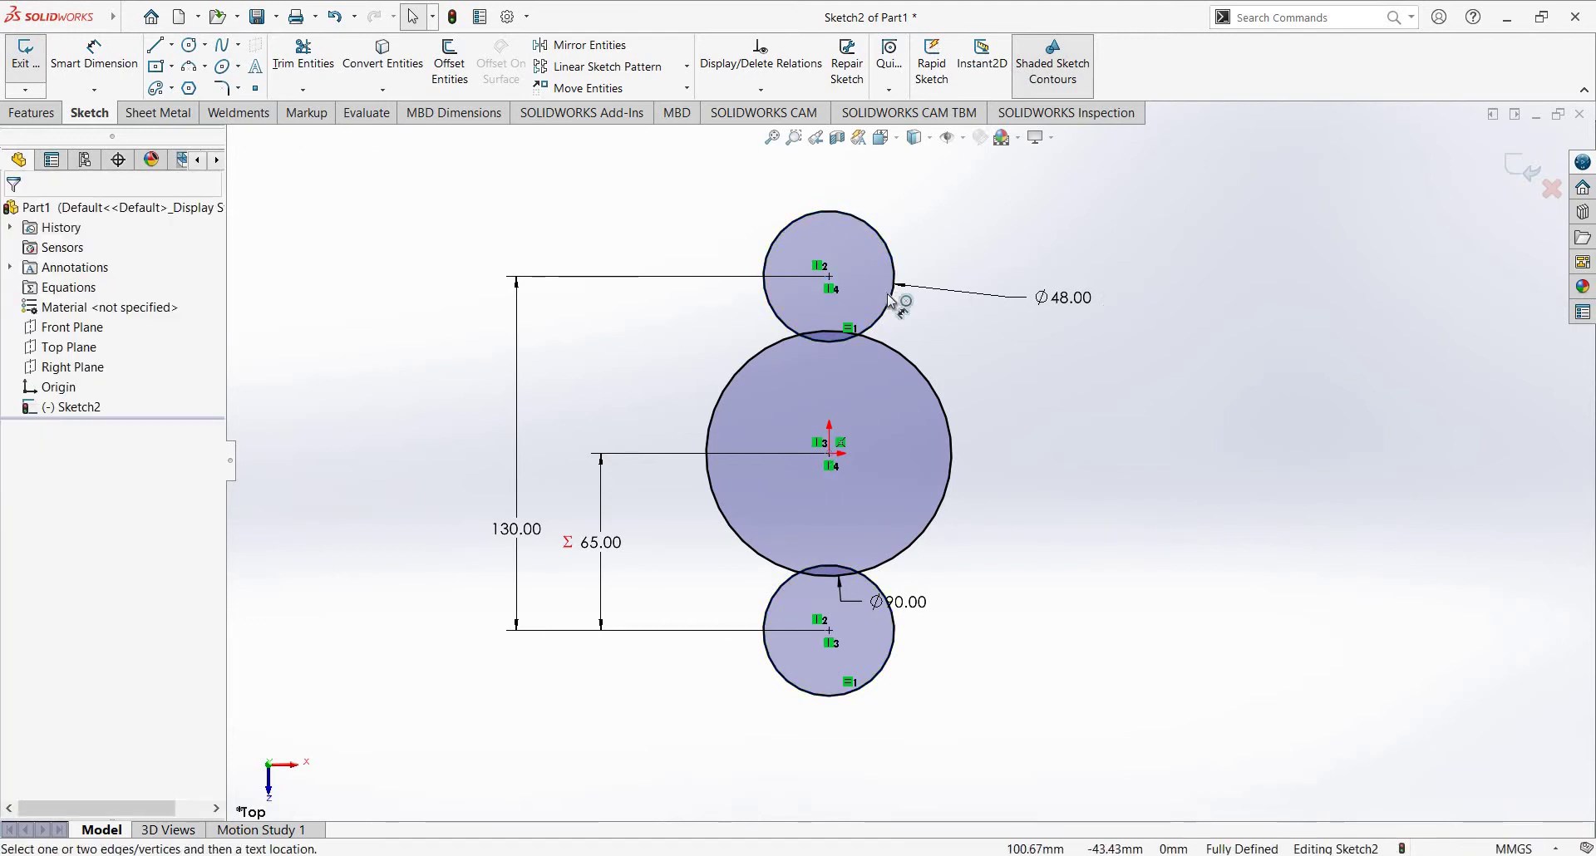
key("l")
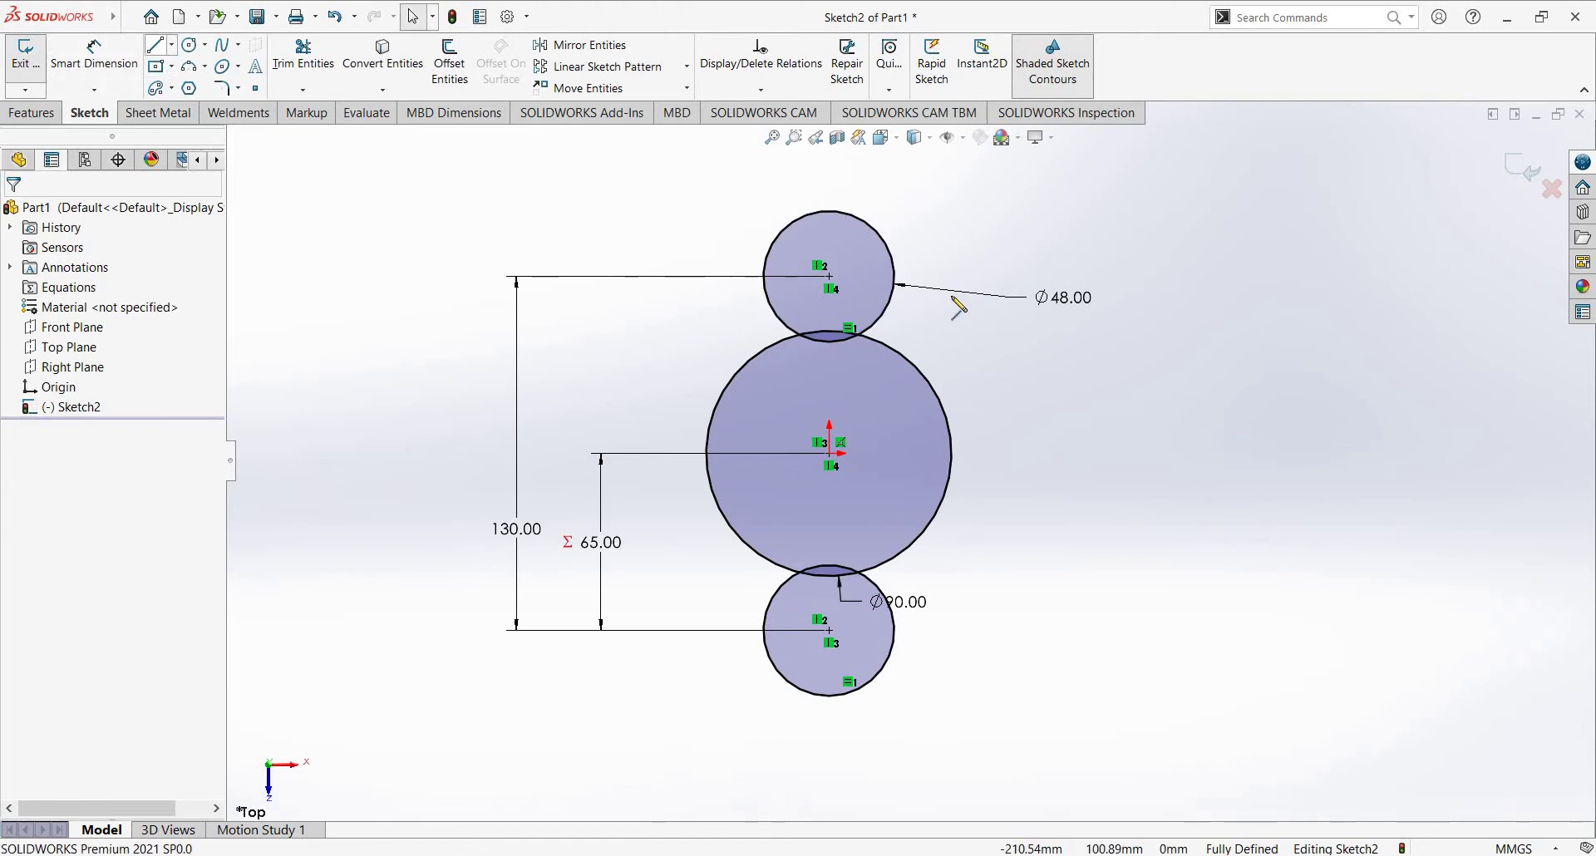
left_click_drag(893, 286, 896, 349)
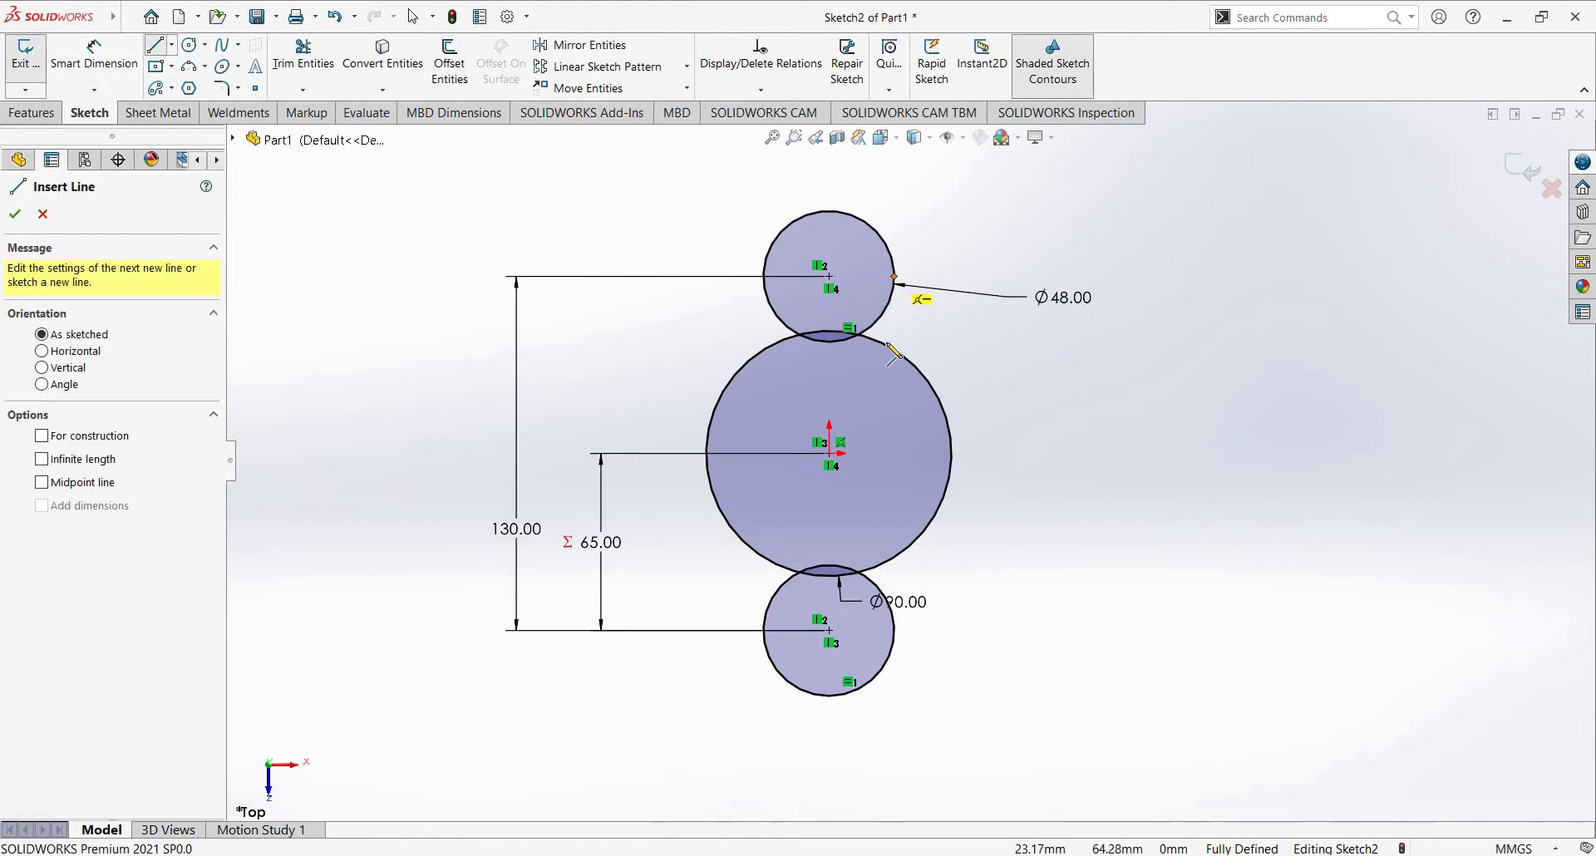
key("Escape")
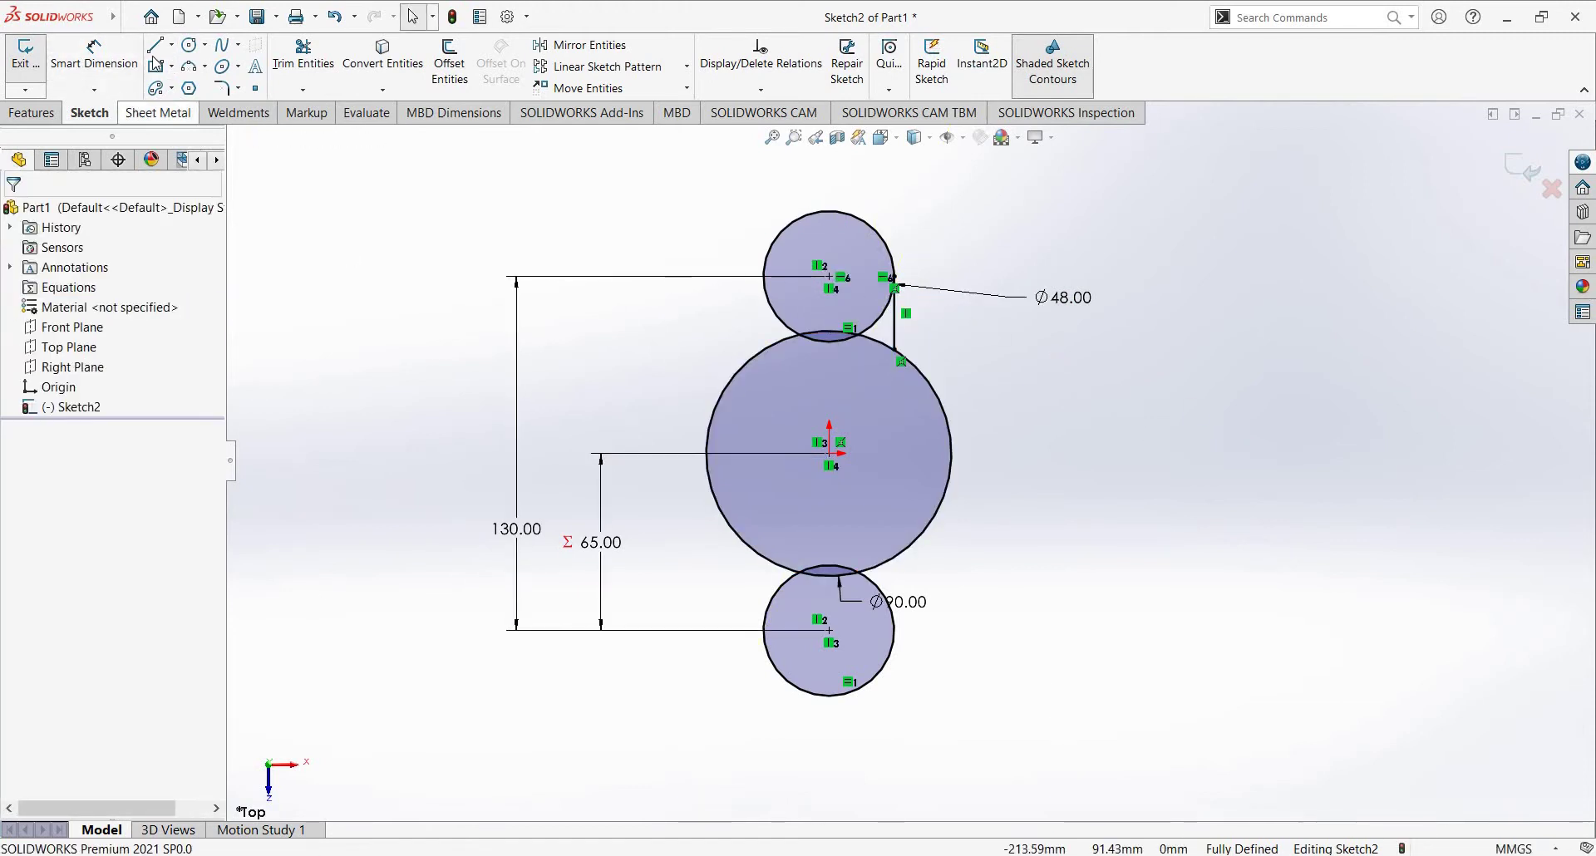
left_click(155, 44)
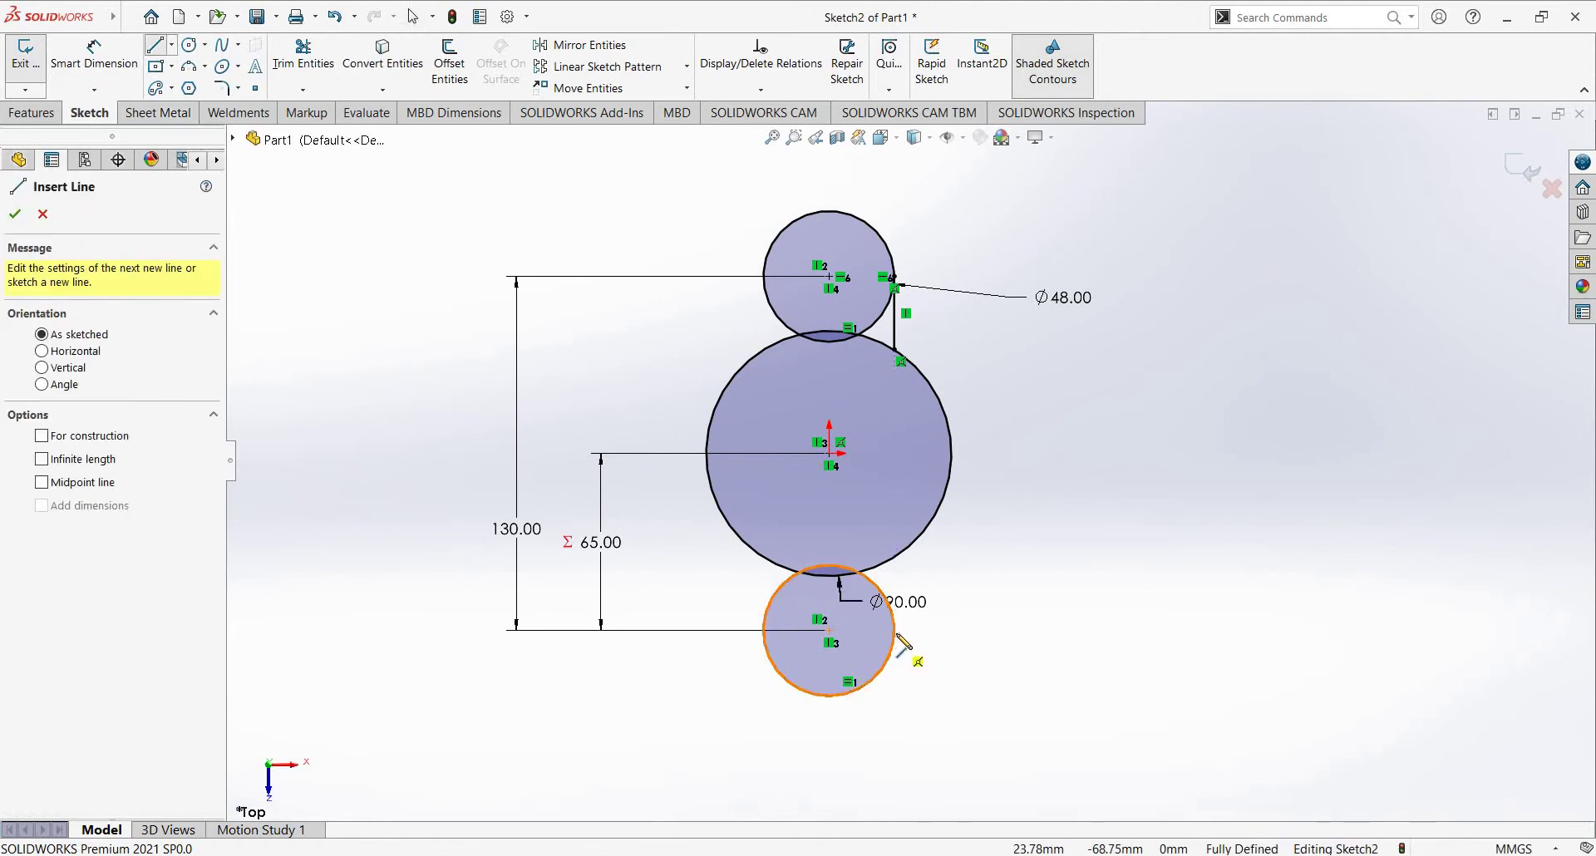
left_click(893, 630)
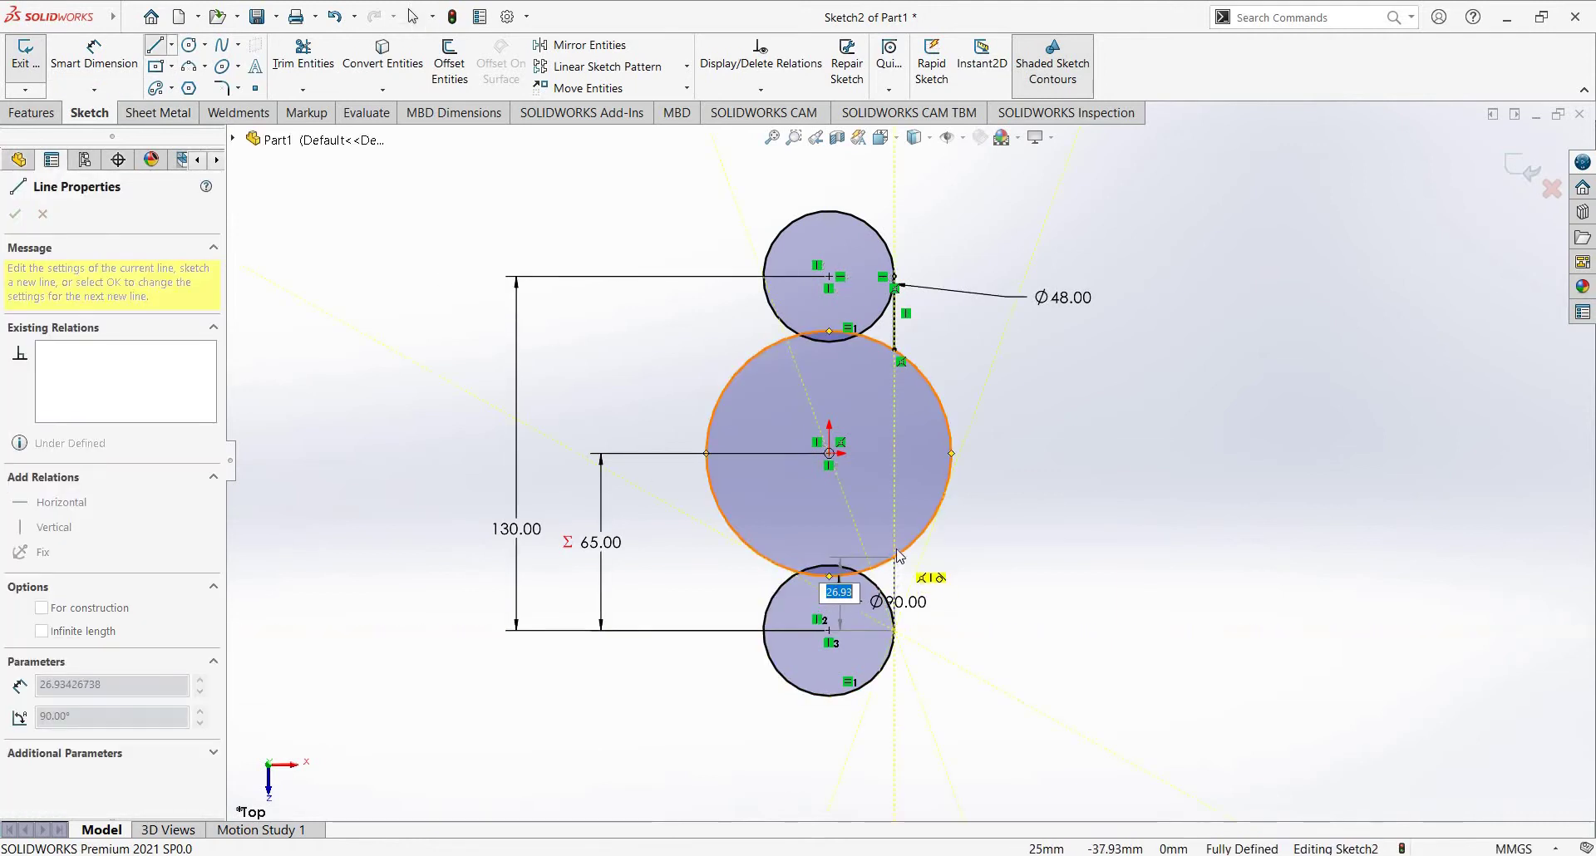
left_click(894, 557)
key("Escape")
Step: Inspect the lower trial line and delete it
scroll(873, 611, "down", 2)
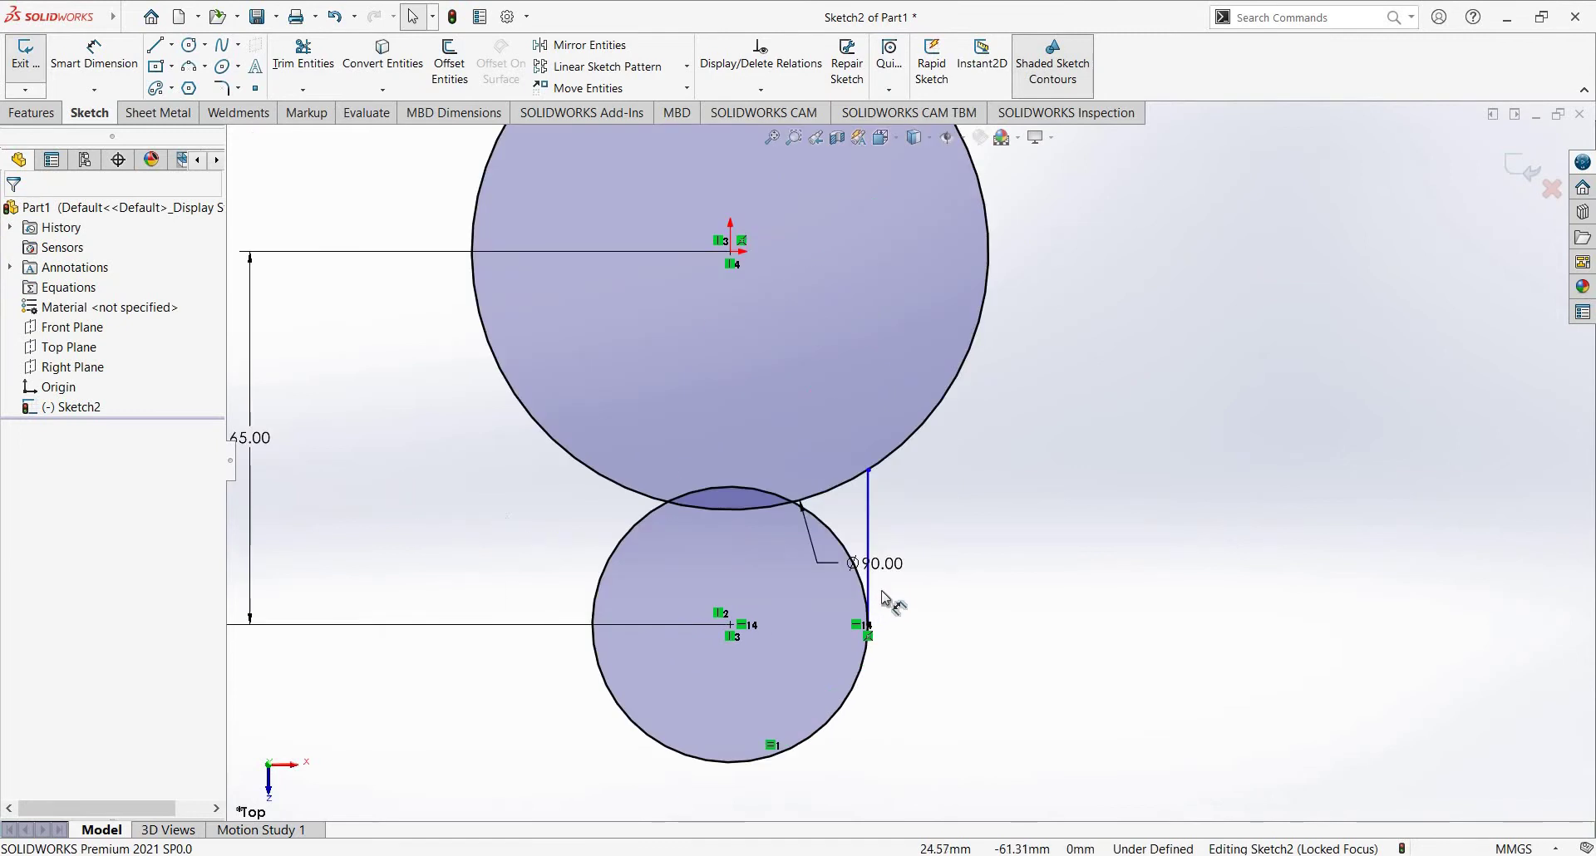
scroll(891, 605, "down", 2)
scroll(897, 553, "down", 2)
scroll(886, 465, "down", 1)
scroll(879, 405, "up", 5)
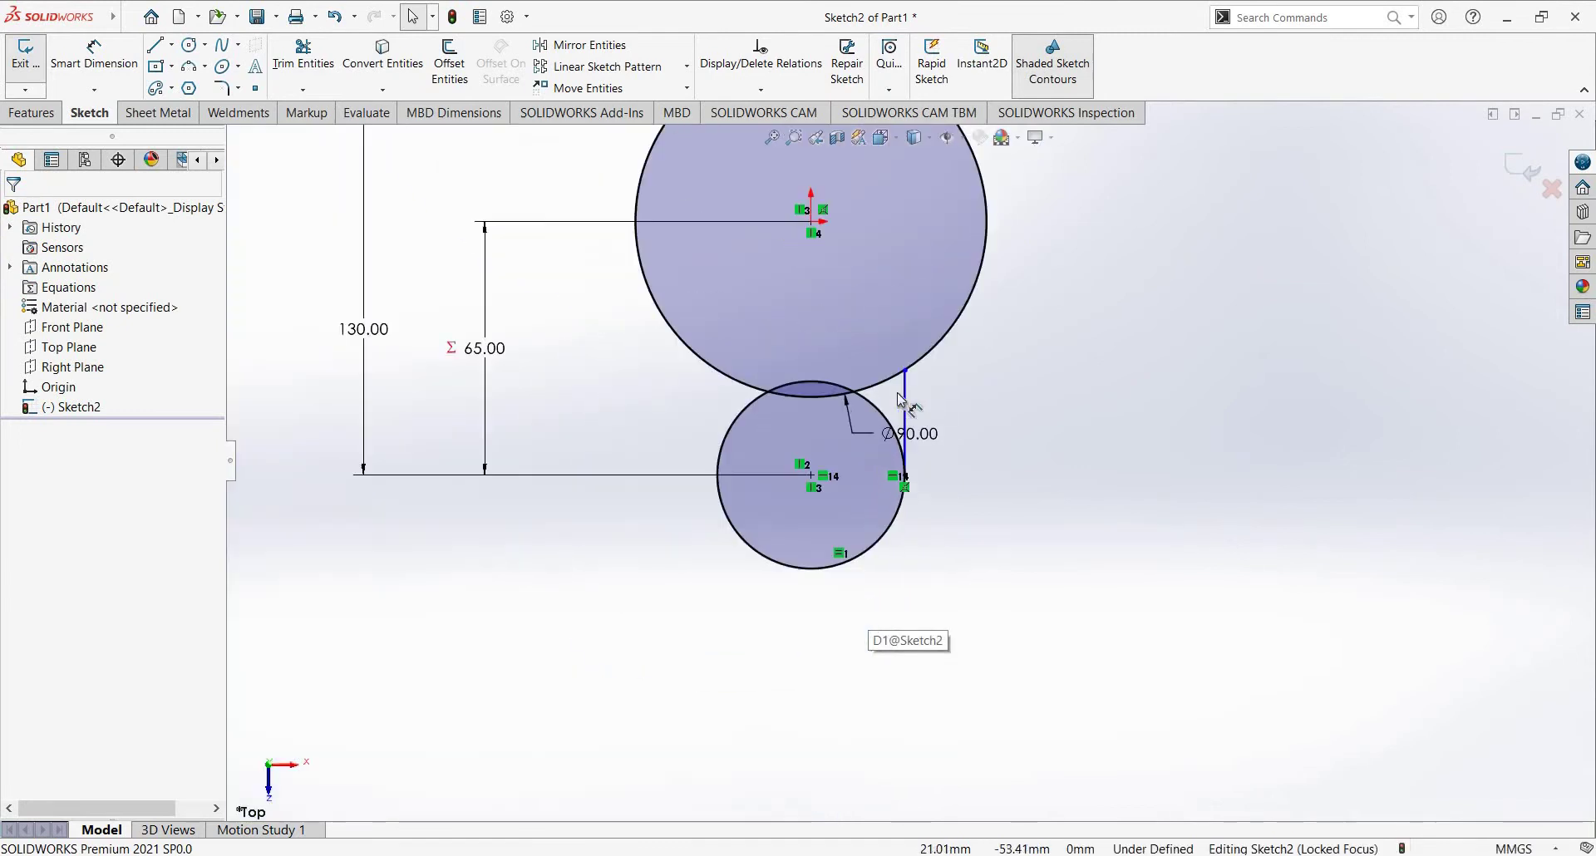
scroll(906, 433, "down", 3)
scroll(906, 441, "down", 3)
scroll(915, 475, "up", 5)
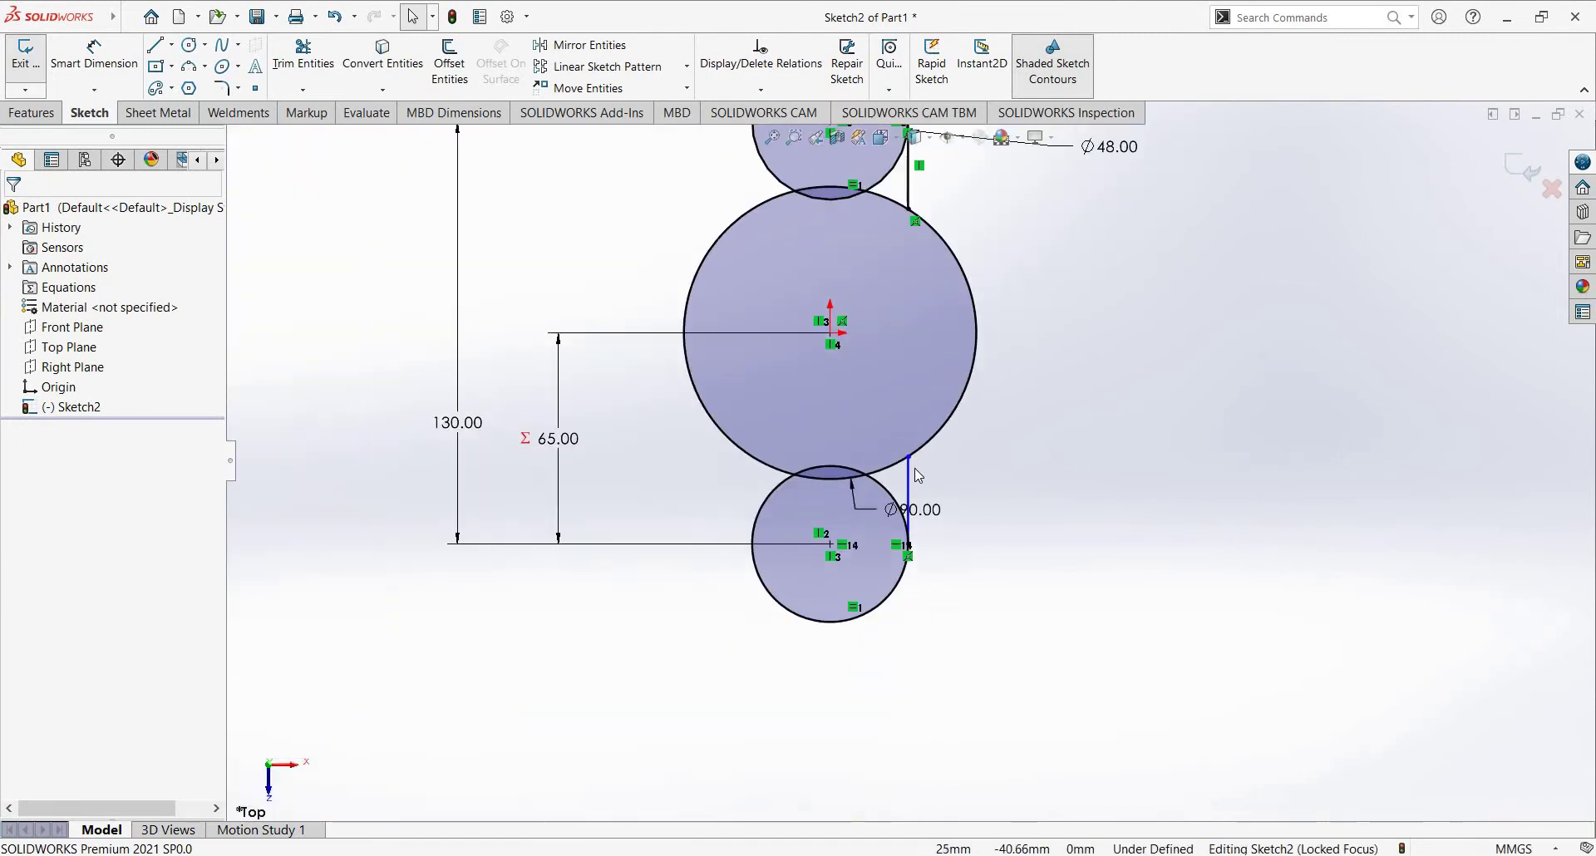
scroll(913, 491, "up", 1)
scroll(910, 503, "down", 1)
left_click(905, 498)
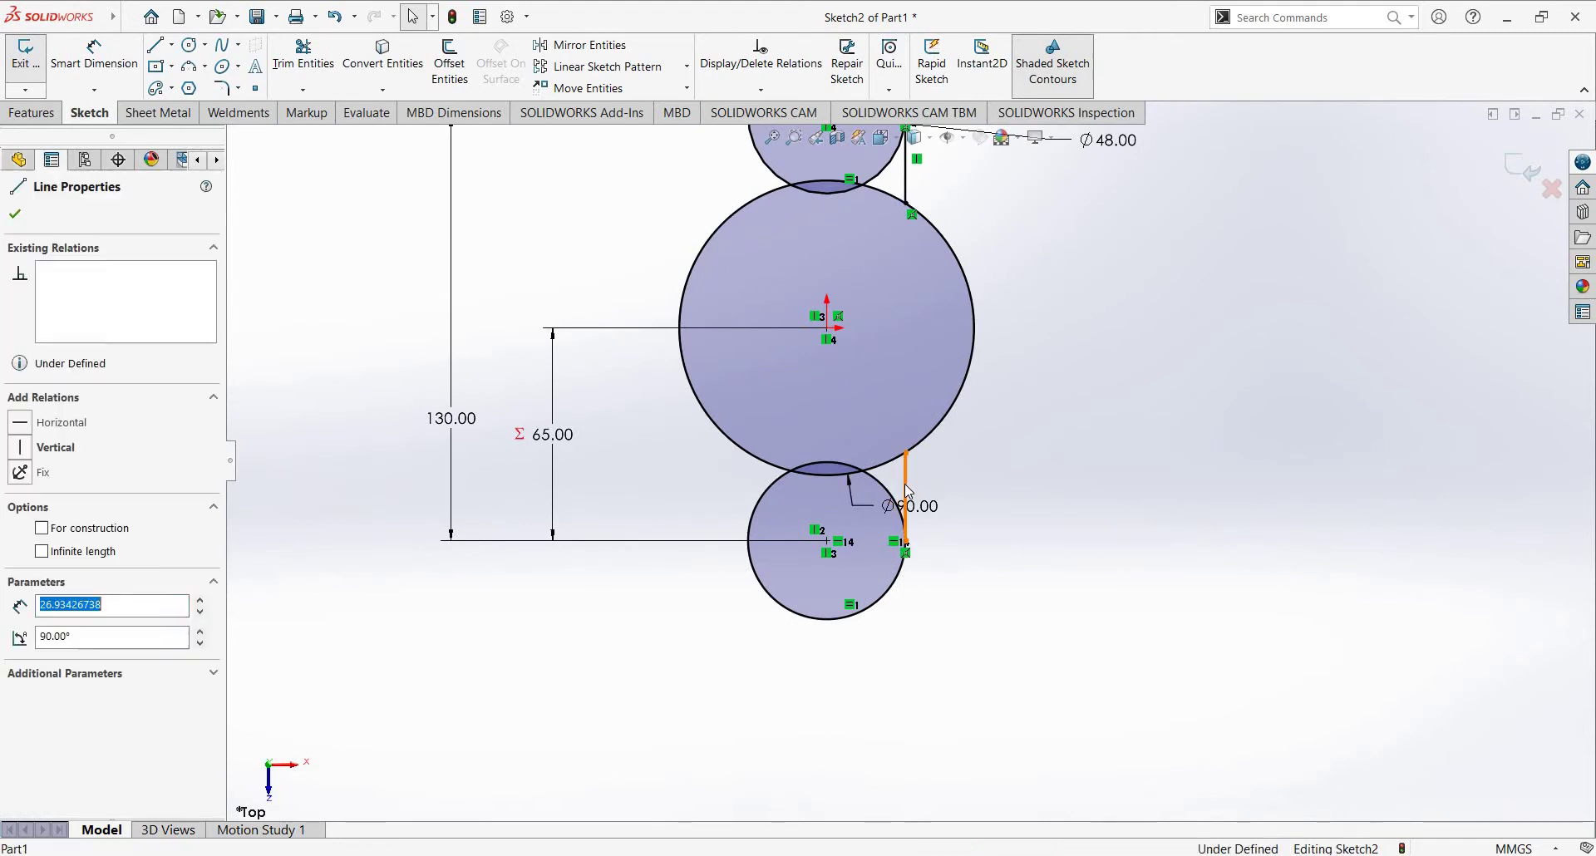
key("Delete")
scroll(885, 498, "down", 5)
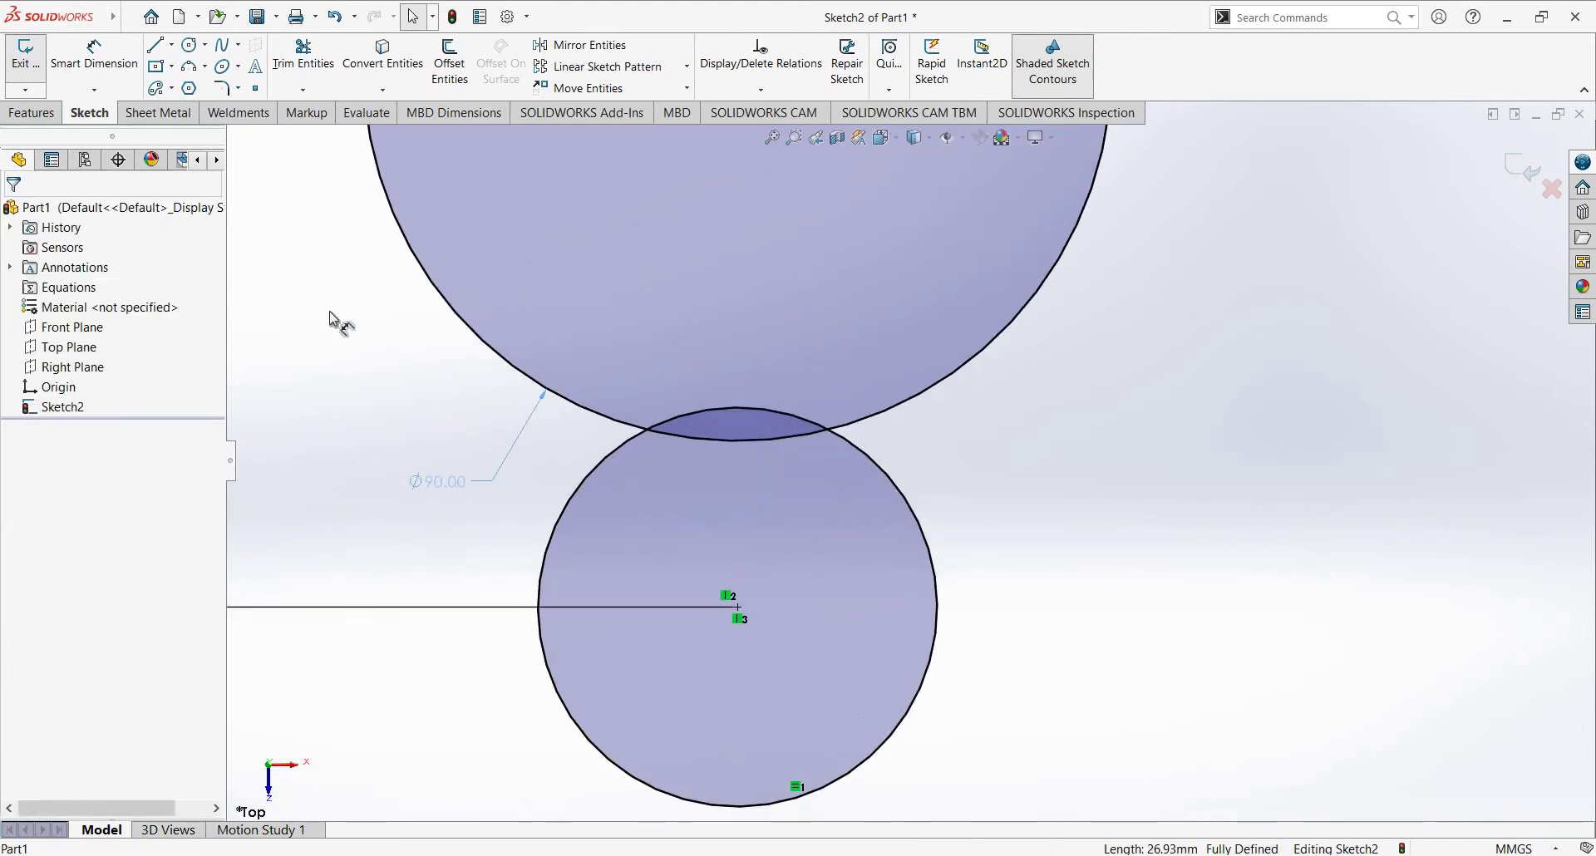
Step: Redraw a vertical line from the lower circle's right quadrant to the Ø90 circle's edge
left_click(155, 44)
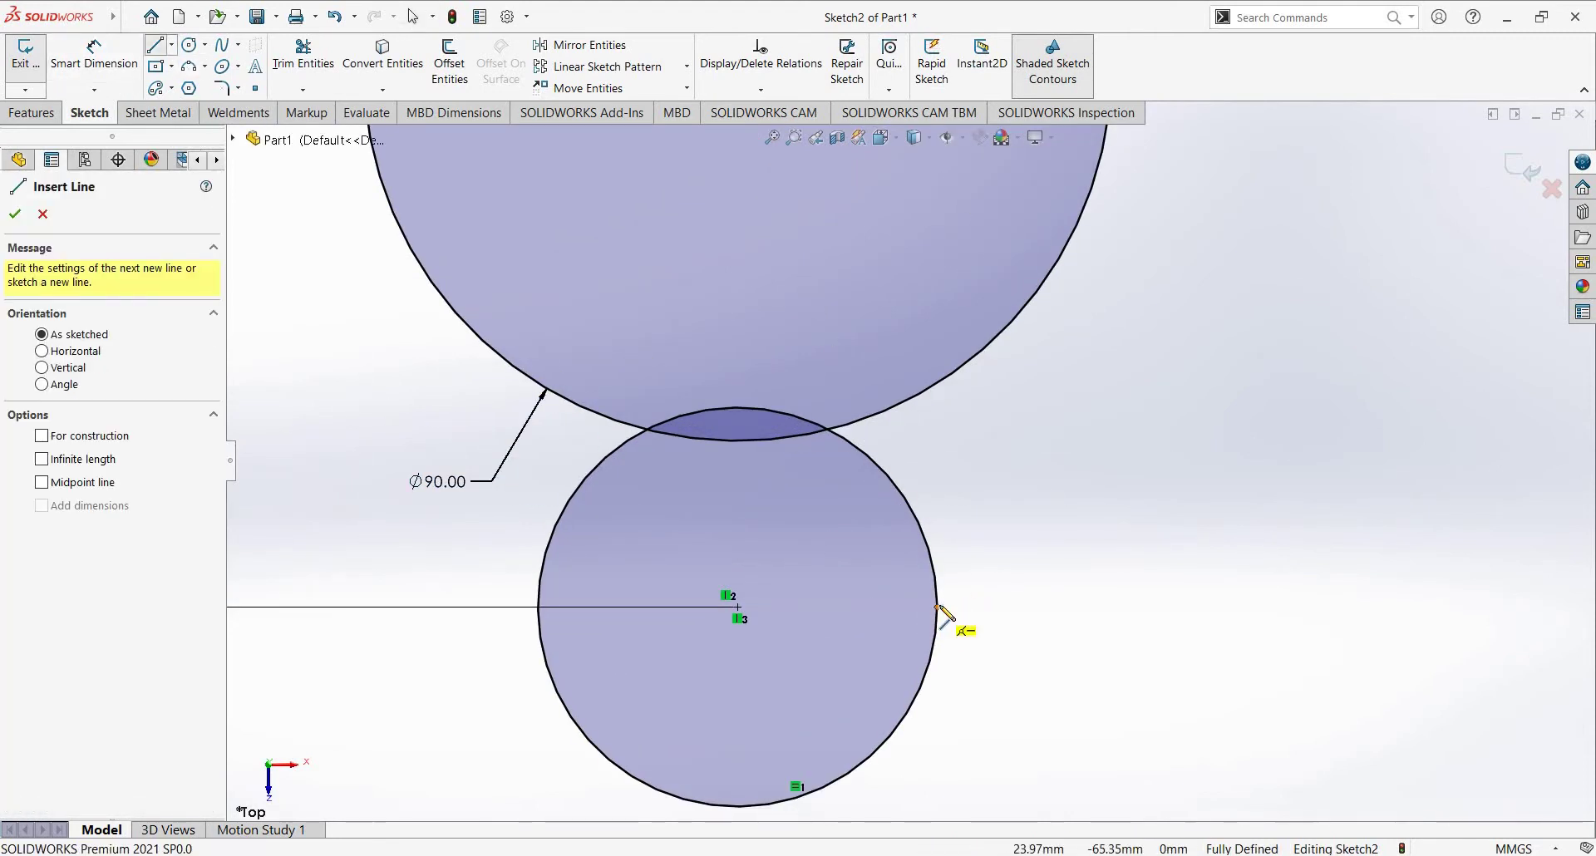
left_click(937, 607)
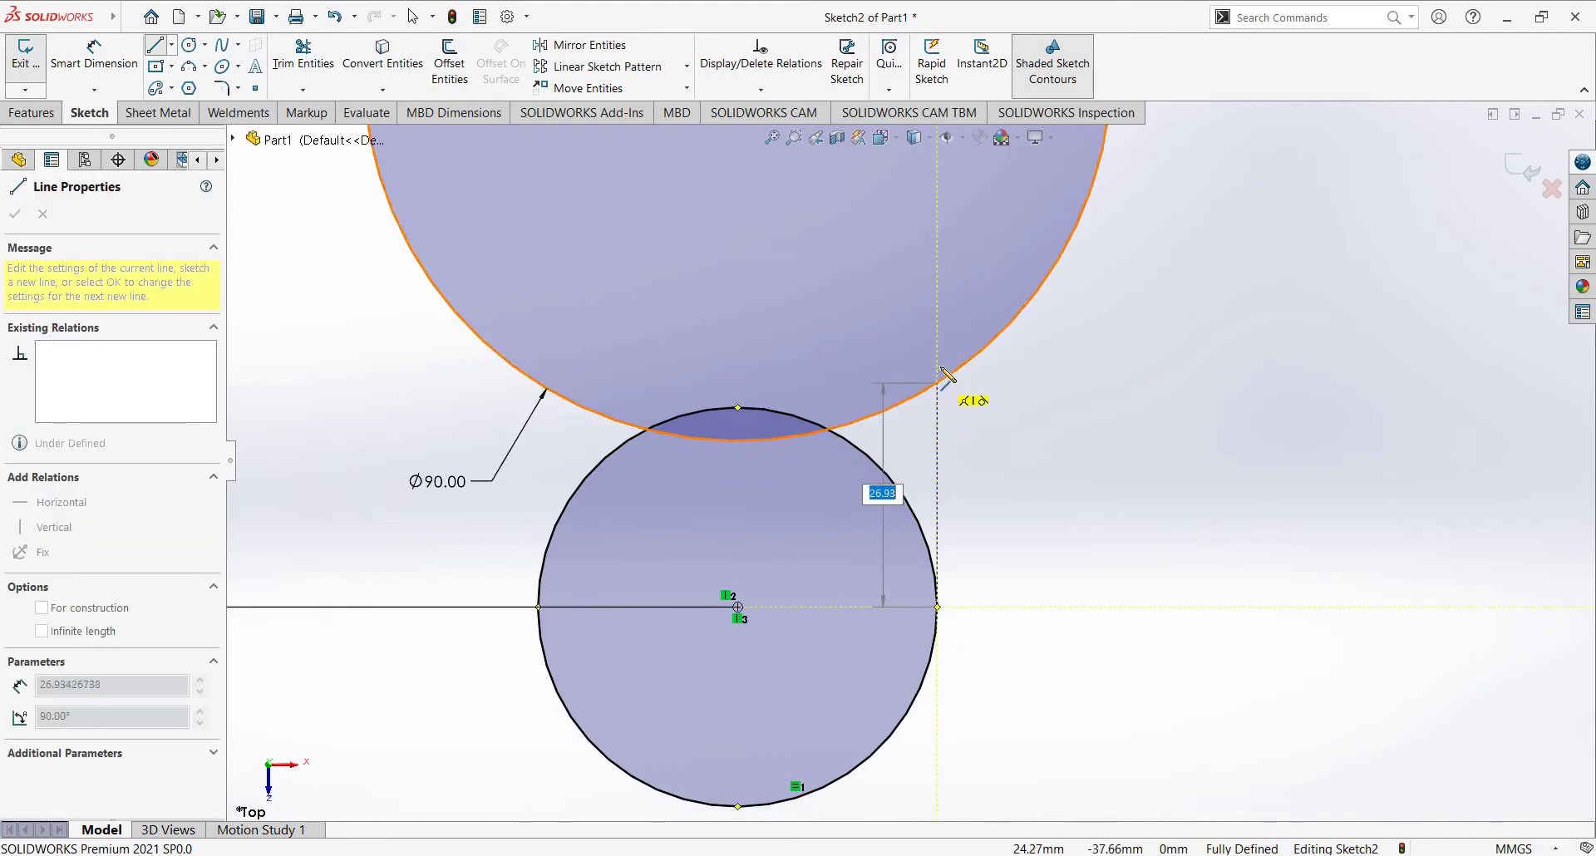
left_click(938, 367)
key("Escape")
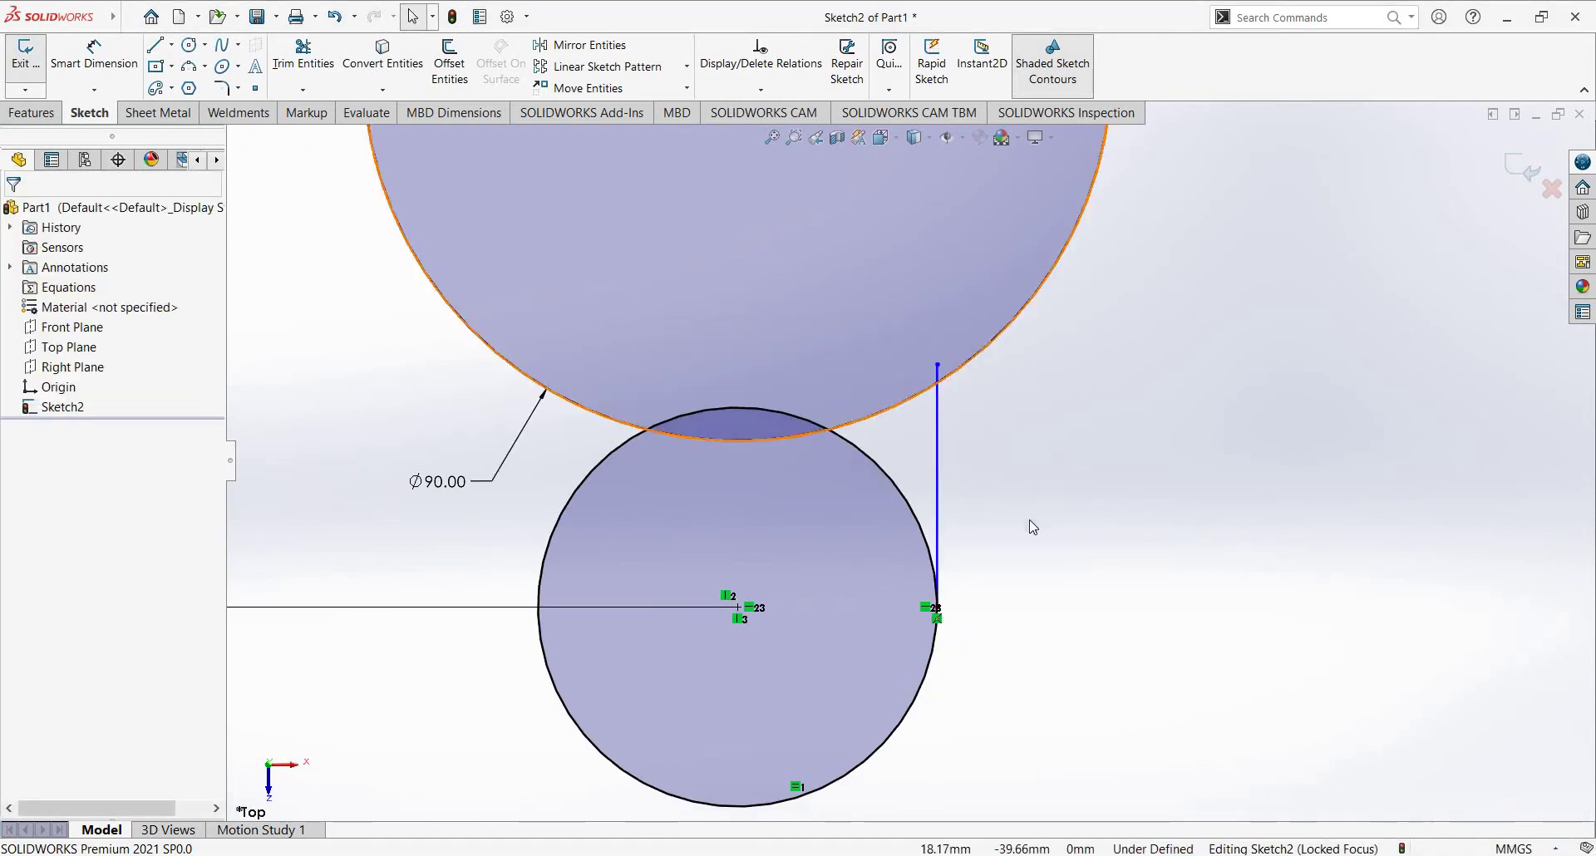
Step: Try Trim Entities on the sketch, then cancel it
left_click(303, 57)
scroll(961, 362, "down", 5)
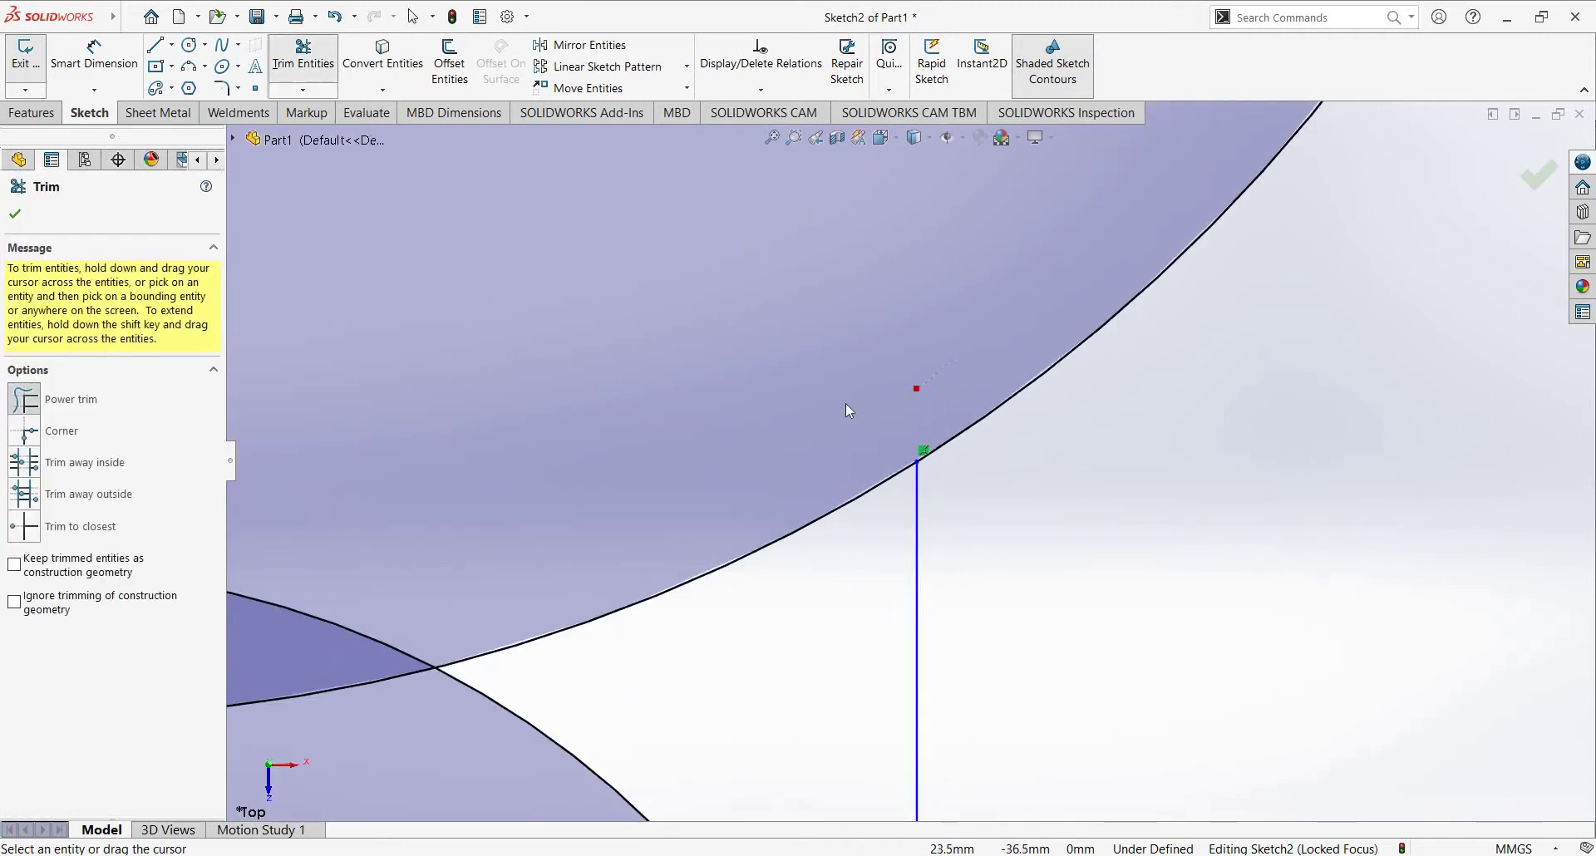
scroll(813, 333, "up", 2)
scroll(812, 314, "up", 3)
scroll(788, 332, "up", 3)
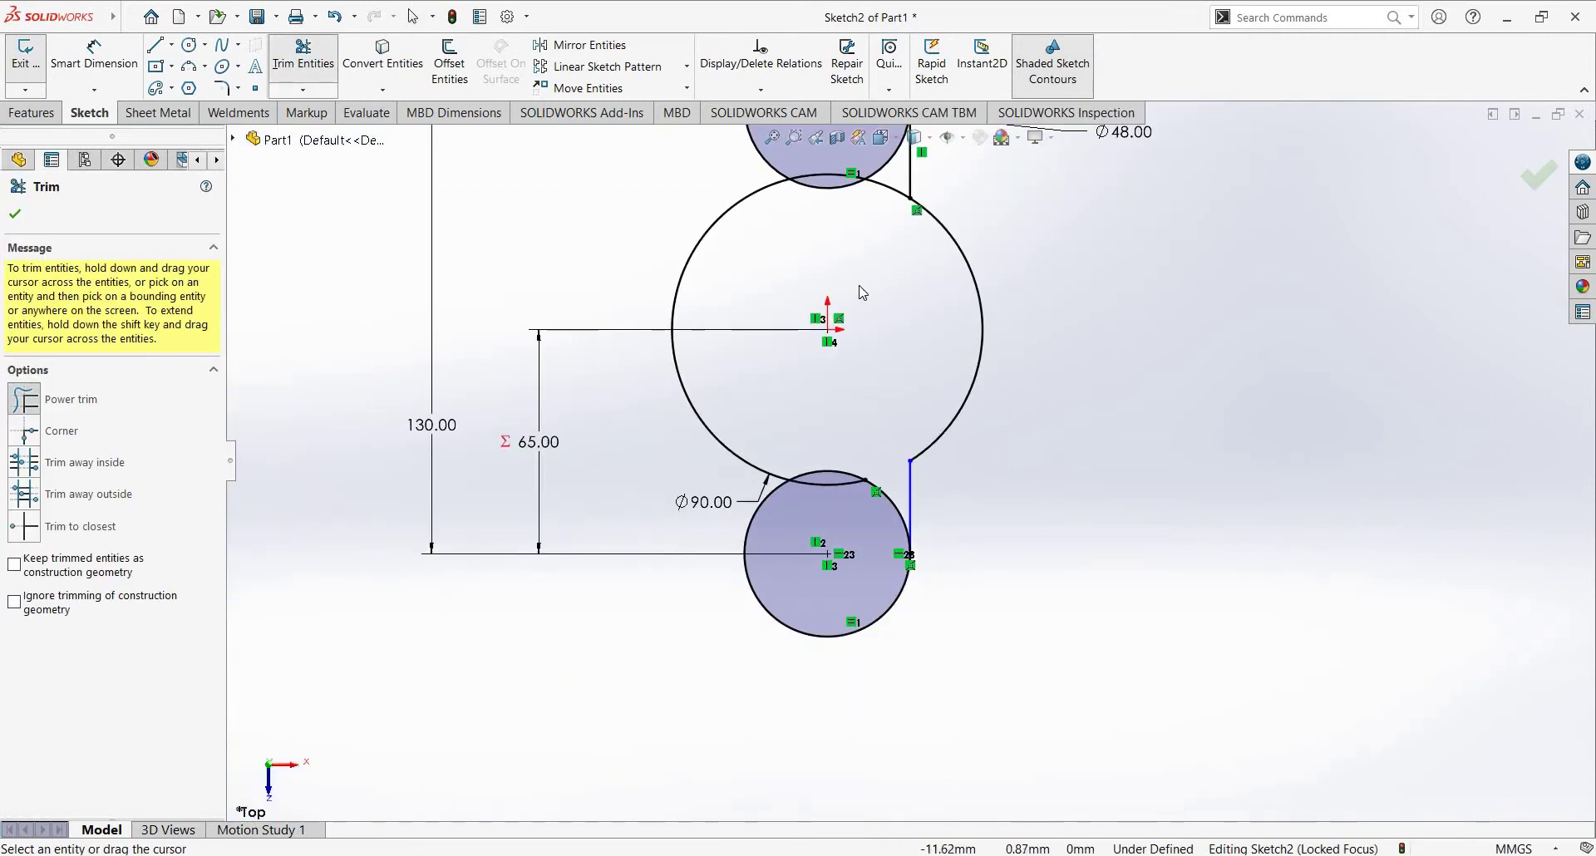
scroll(984, 407, "down", 1)
scroll(984, 408, "down", 2)
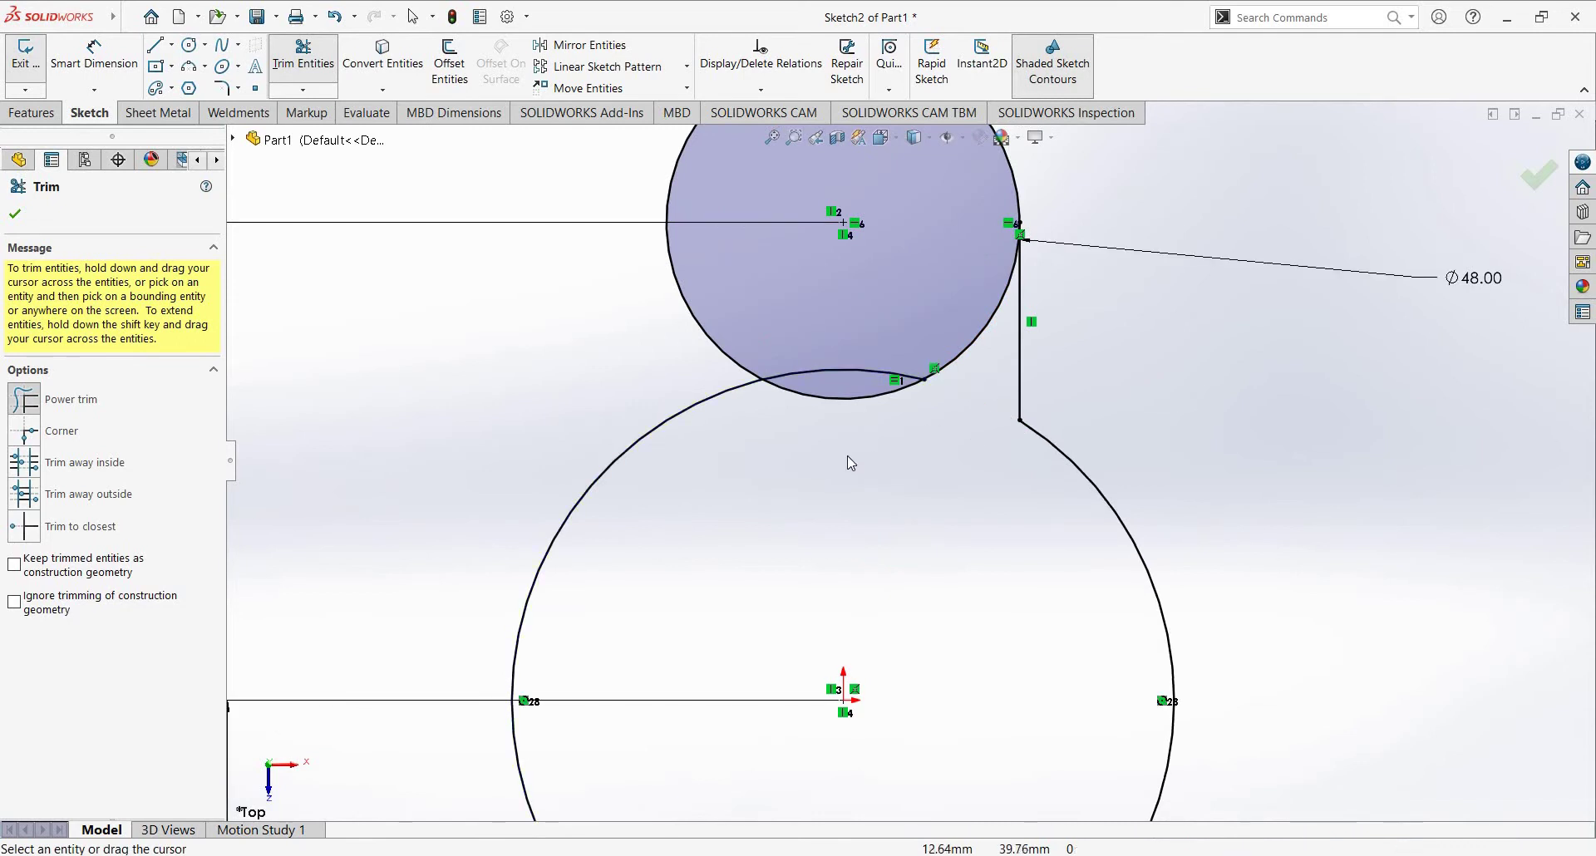
scroll(881, 432, "down", 2)
scroll(929, 504, "up", 5)
scroll(914, 582, "down", 1)
scroll(966, 596, "down", 3)
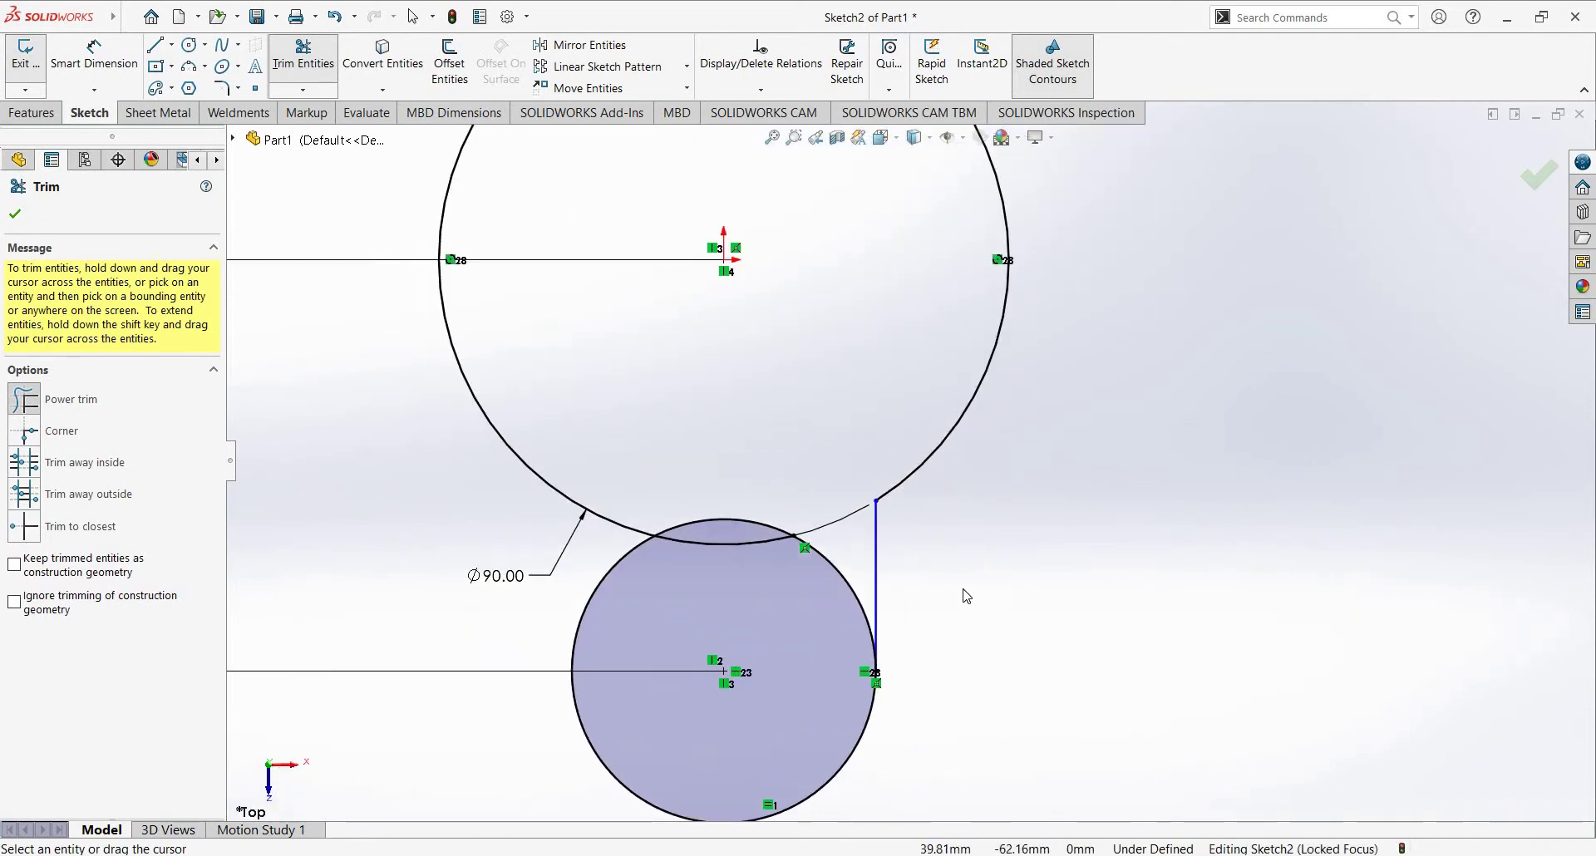
key("Escape")
Step: Test a Tangent relation between the line and the Ø90 arc, then undo it
left_click(902, 480)
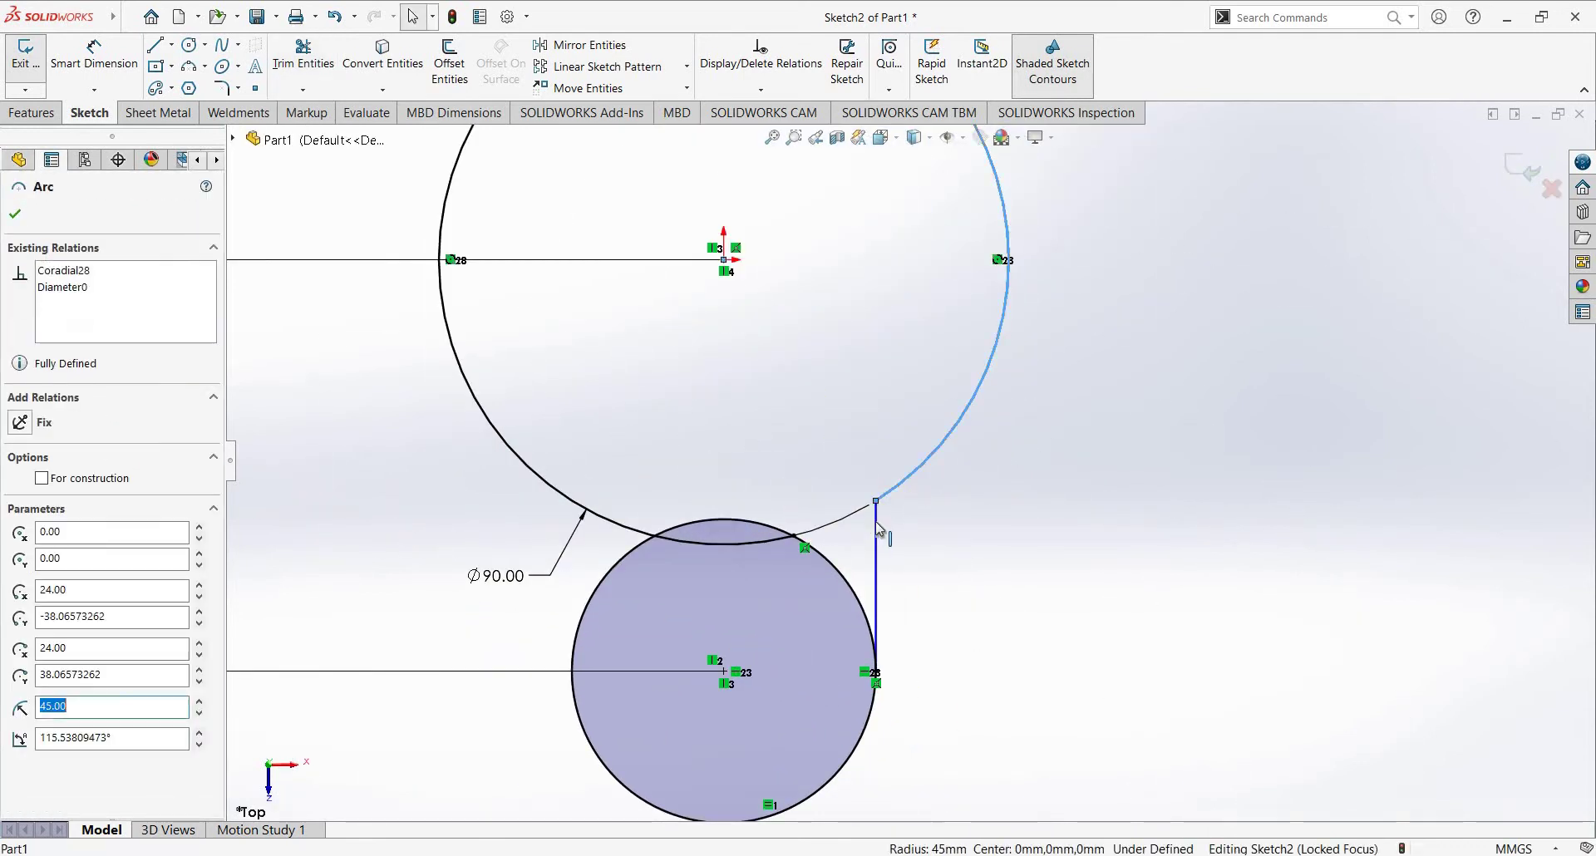
left_click(875, 525, "ctrl")
left_click(20, 509)
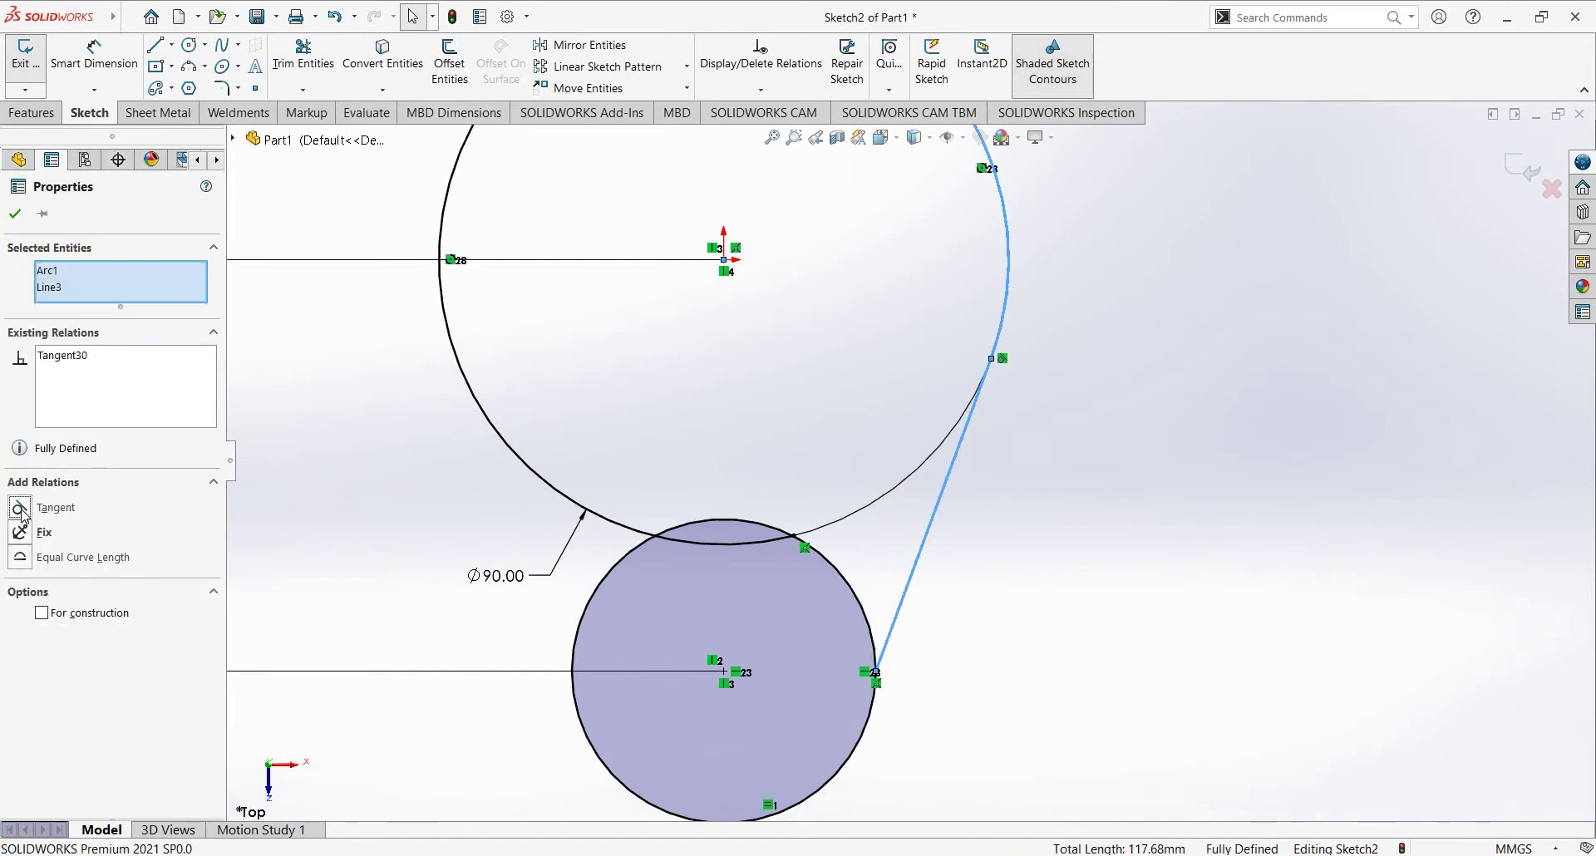
key("ctrl+z")
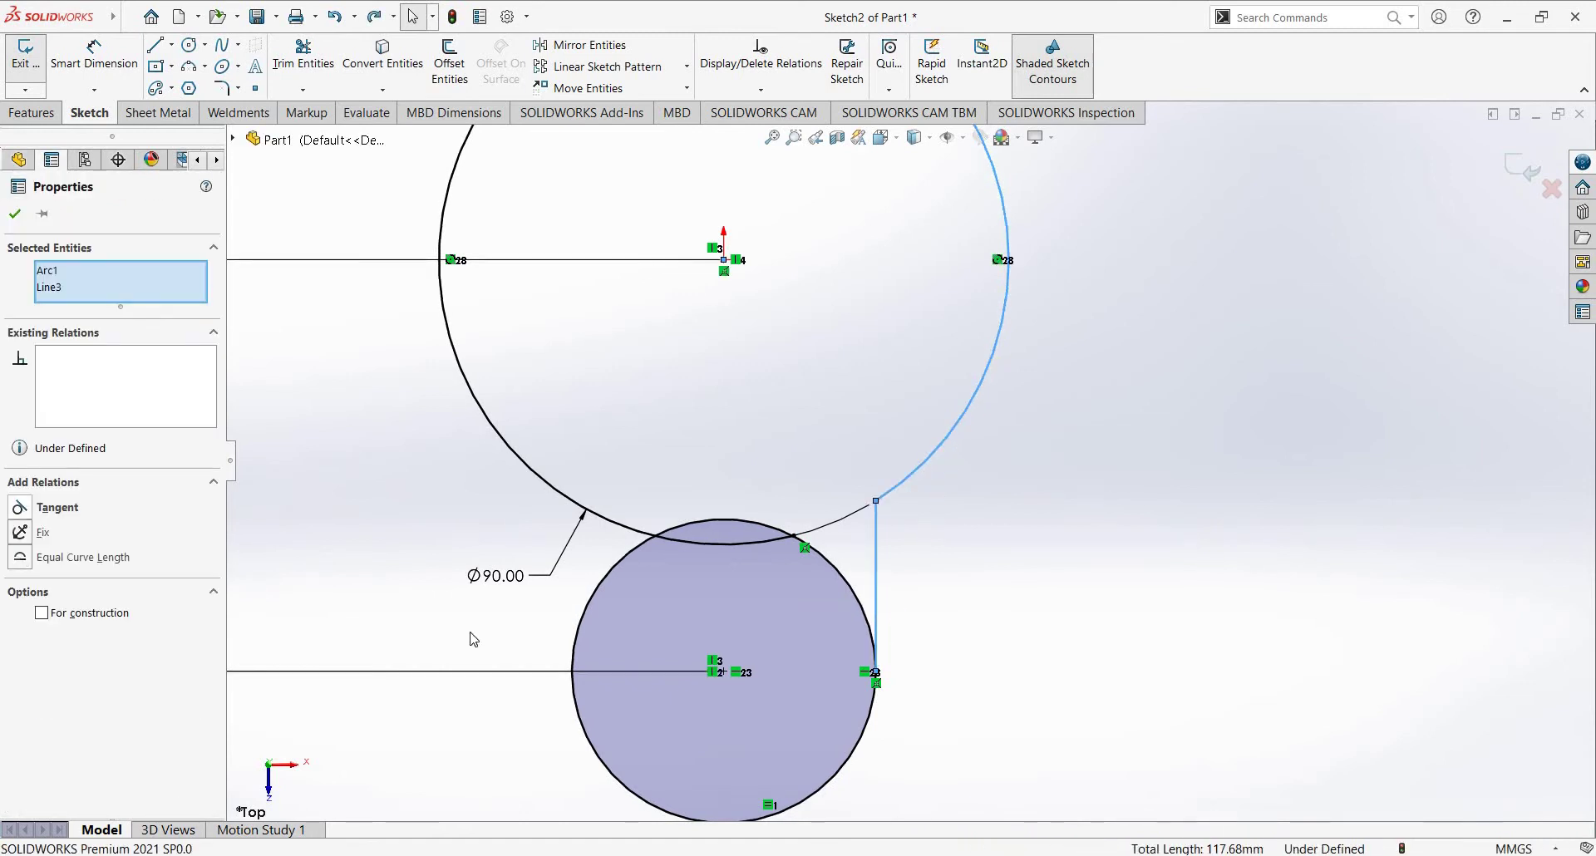
left_click(893, 506)
left_click(879, 506)
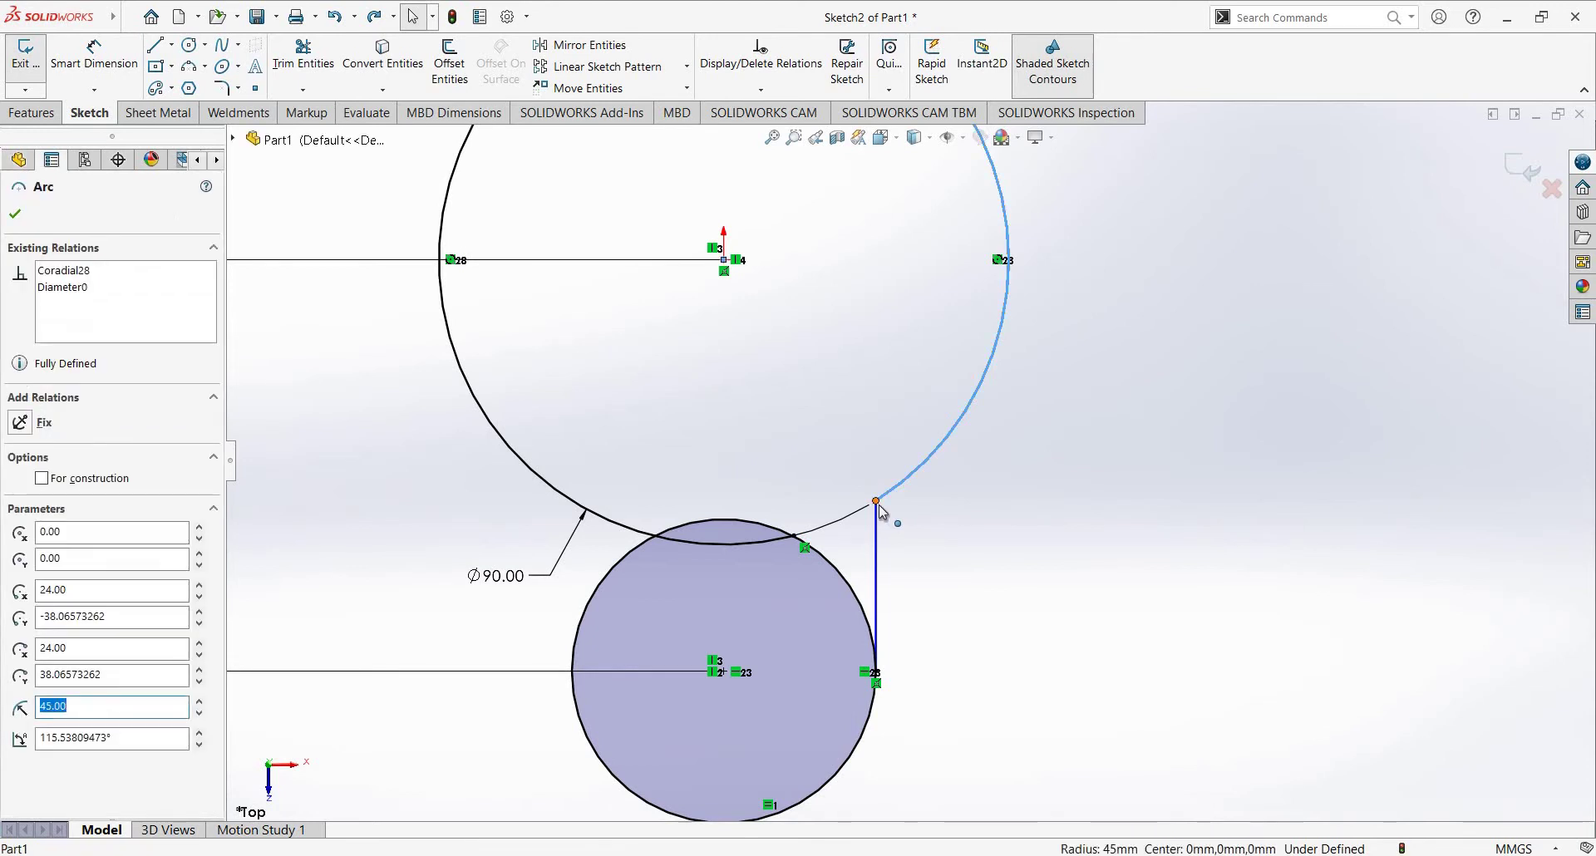
left_click(875, 502, "ctrl")
left_click(868, 525)
scroll(867, 522, "up", 2)
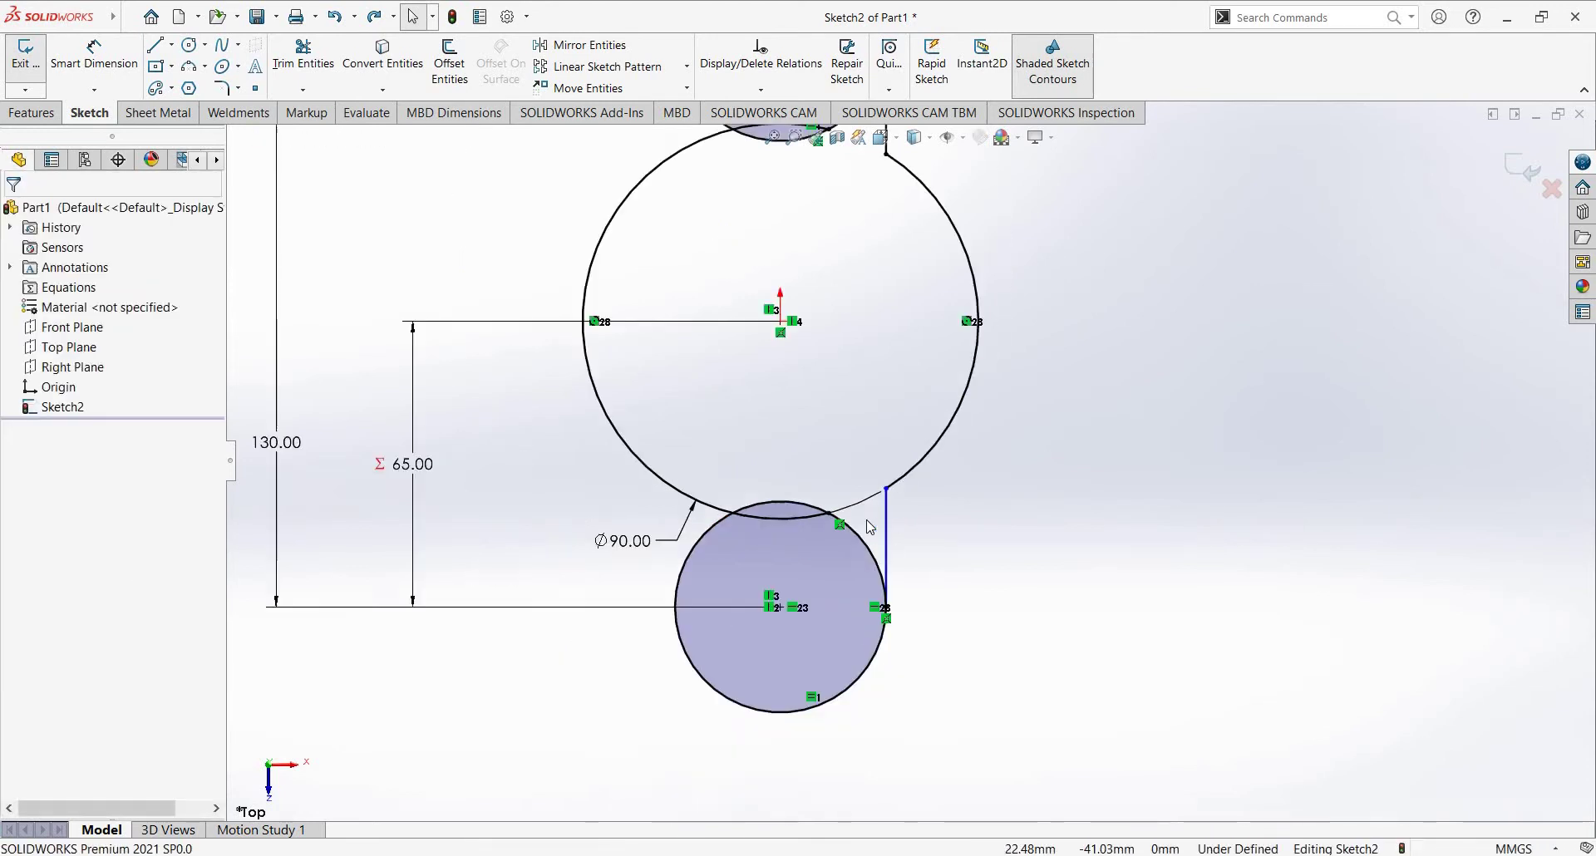
scroll(866, 521, "up", 4)
scroll(927, 567, "down", 3)
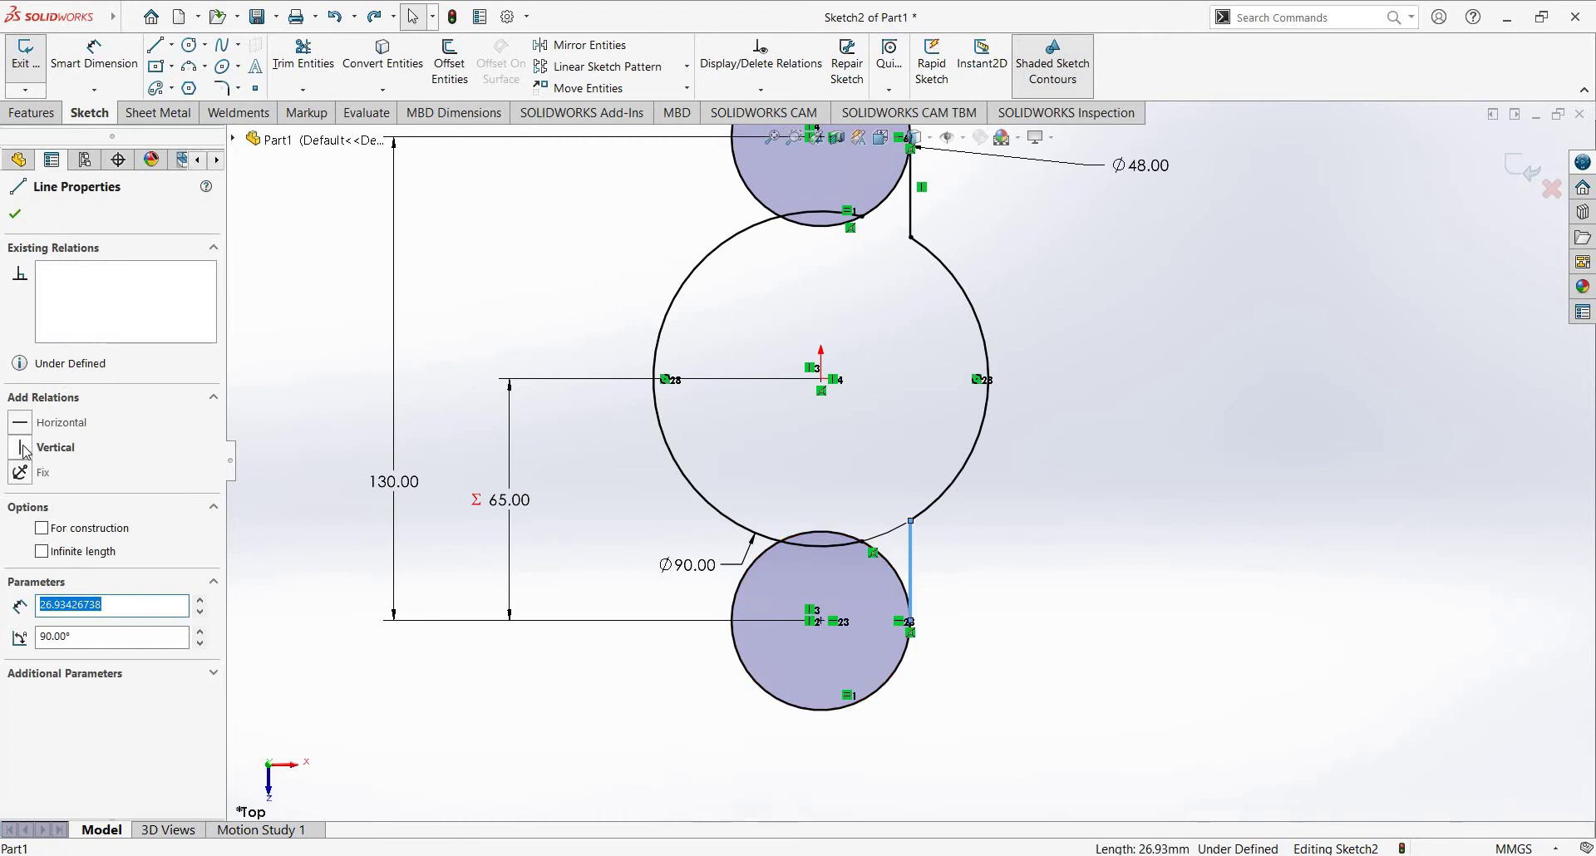
Step: Make the lower connecting line vertical and bring up the reference drawing
left_click(26, 452)
left_click(1280, 574)
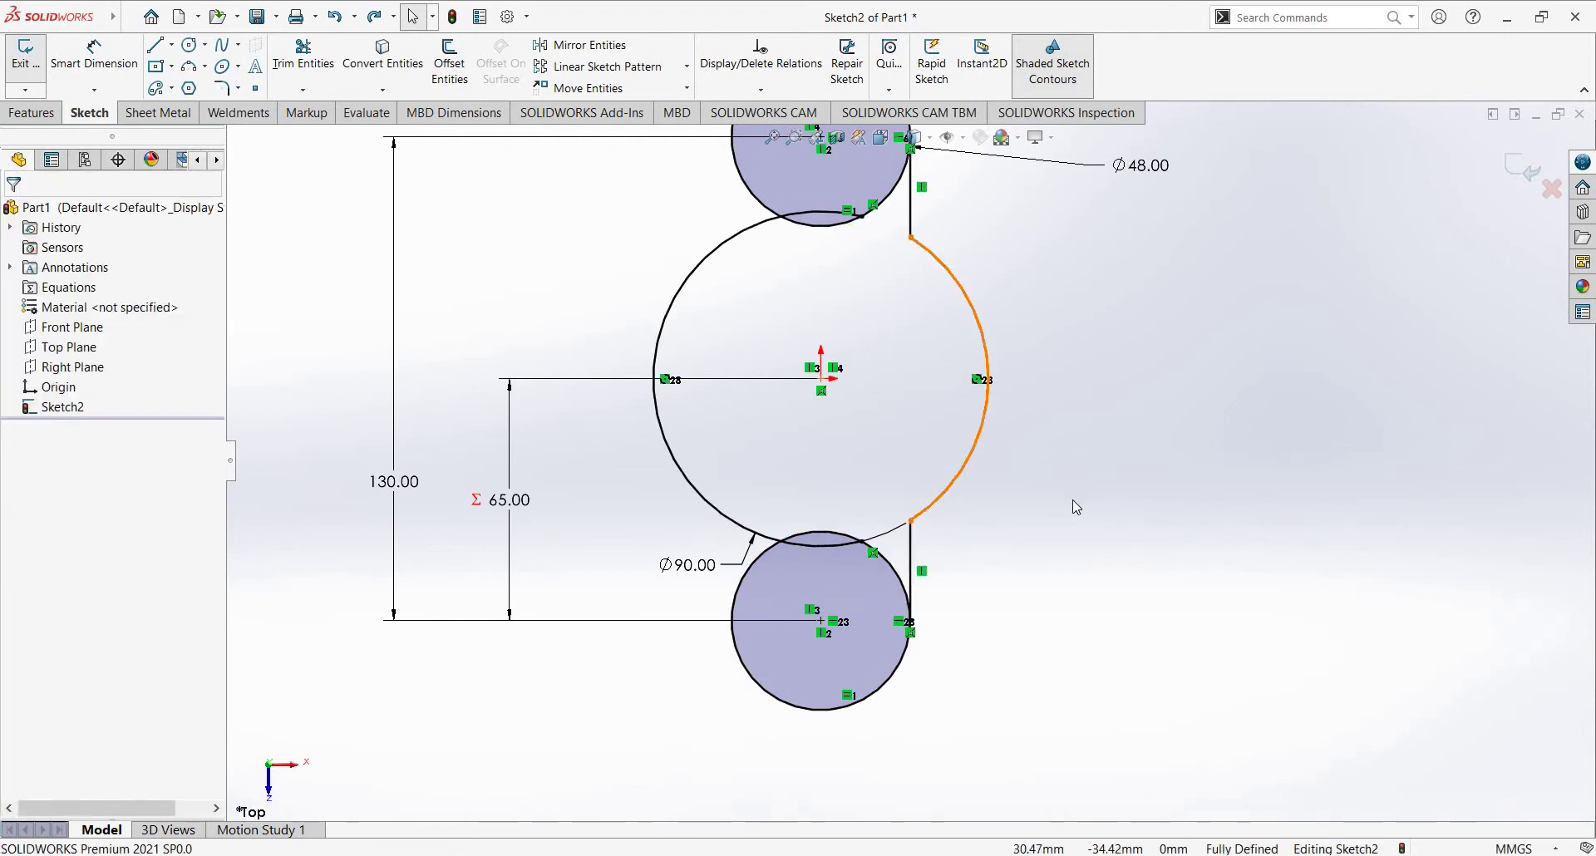
scroll(1077, 505, "up", 3)
scroll(1077, 507, "up", 1)
key("alt+Tab")
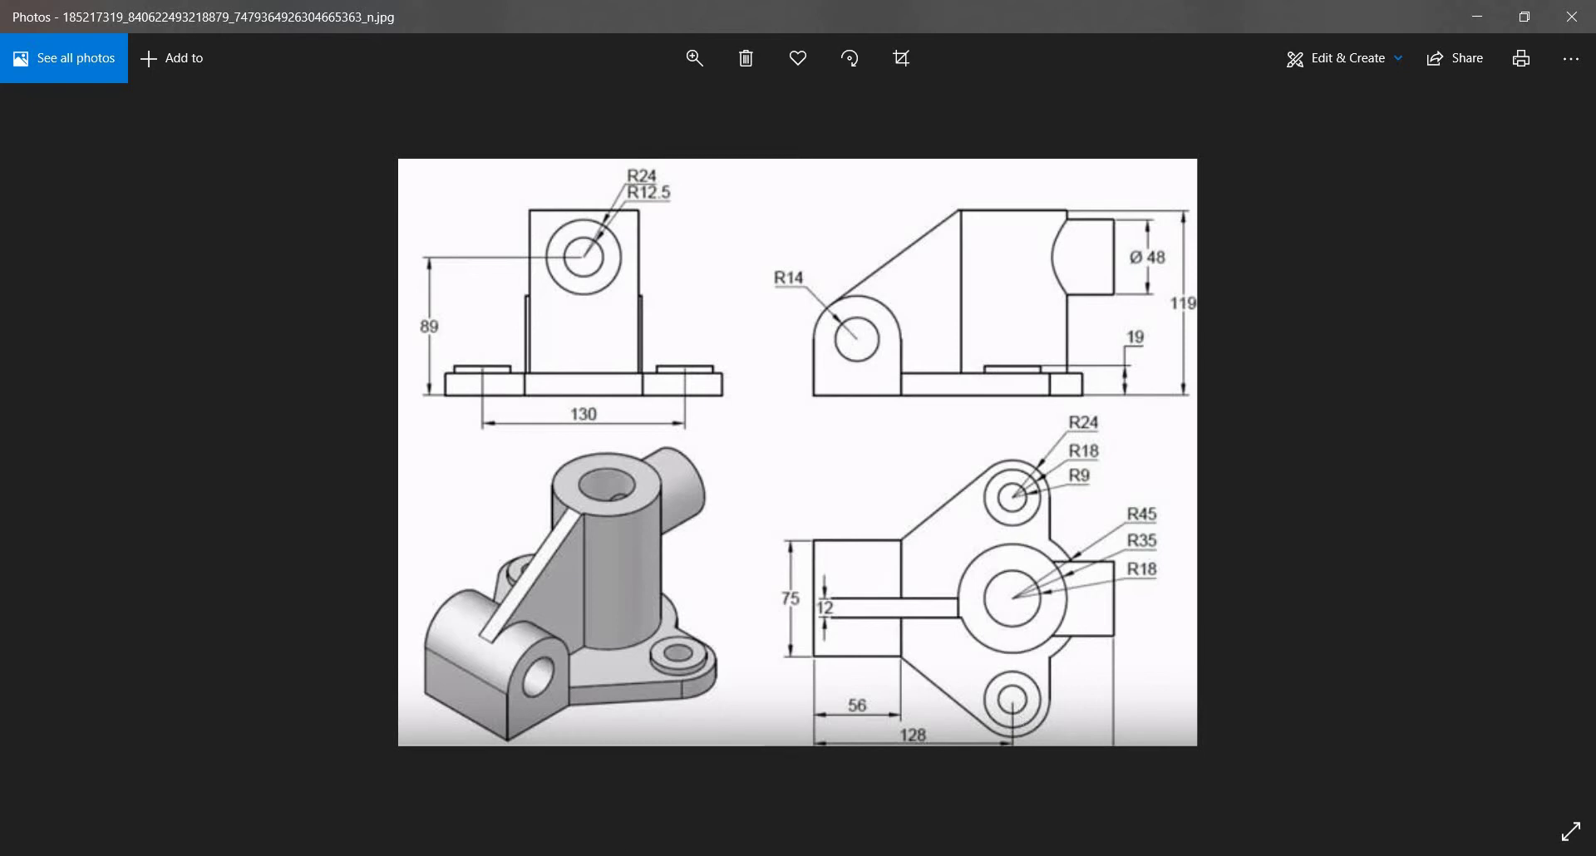
Step: Work out 128 − 56 = 72 in Windows Calculator, clear it, and return to SOLIDWORKS
key("super+s")
type("ca")
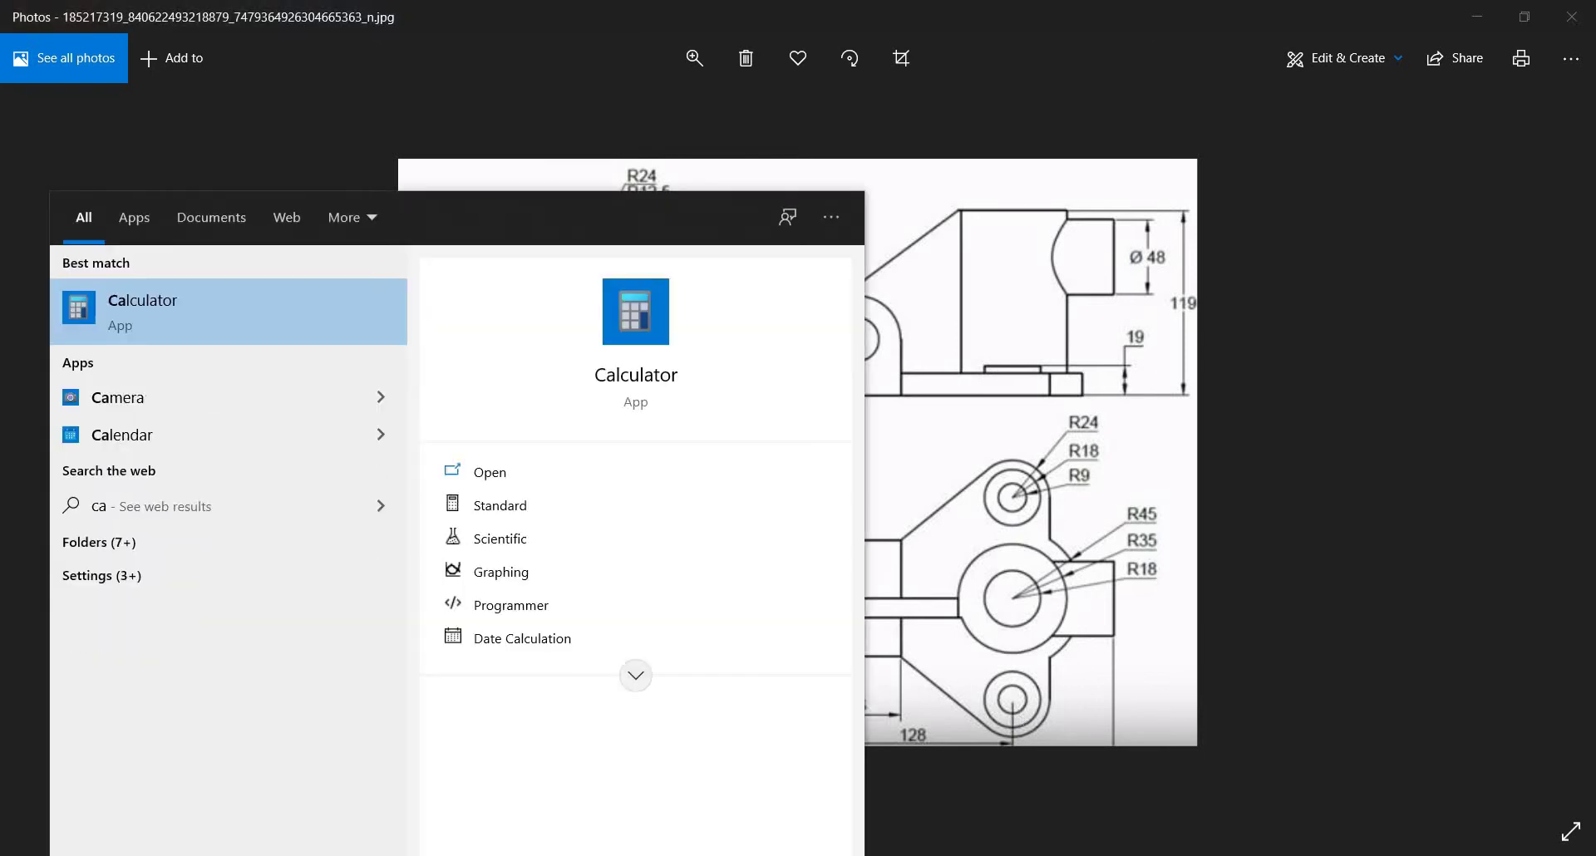
type("l")
left_click(322, 332)
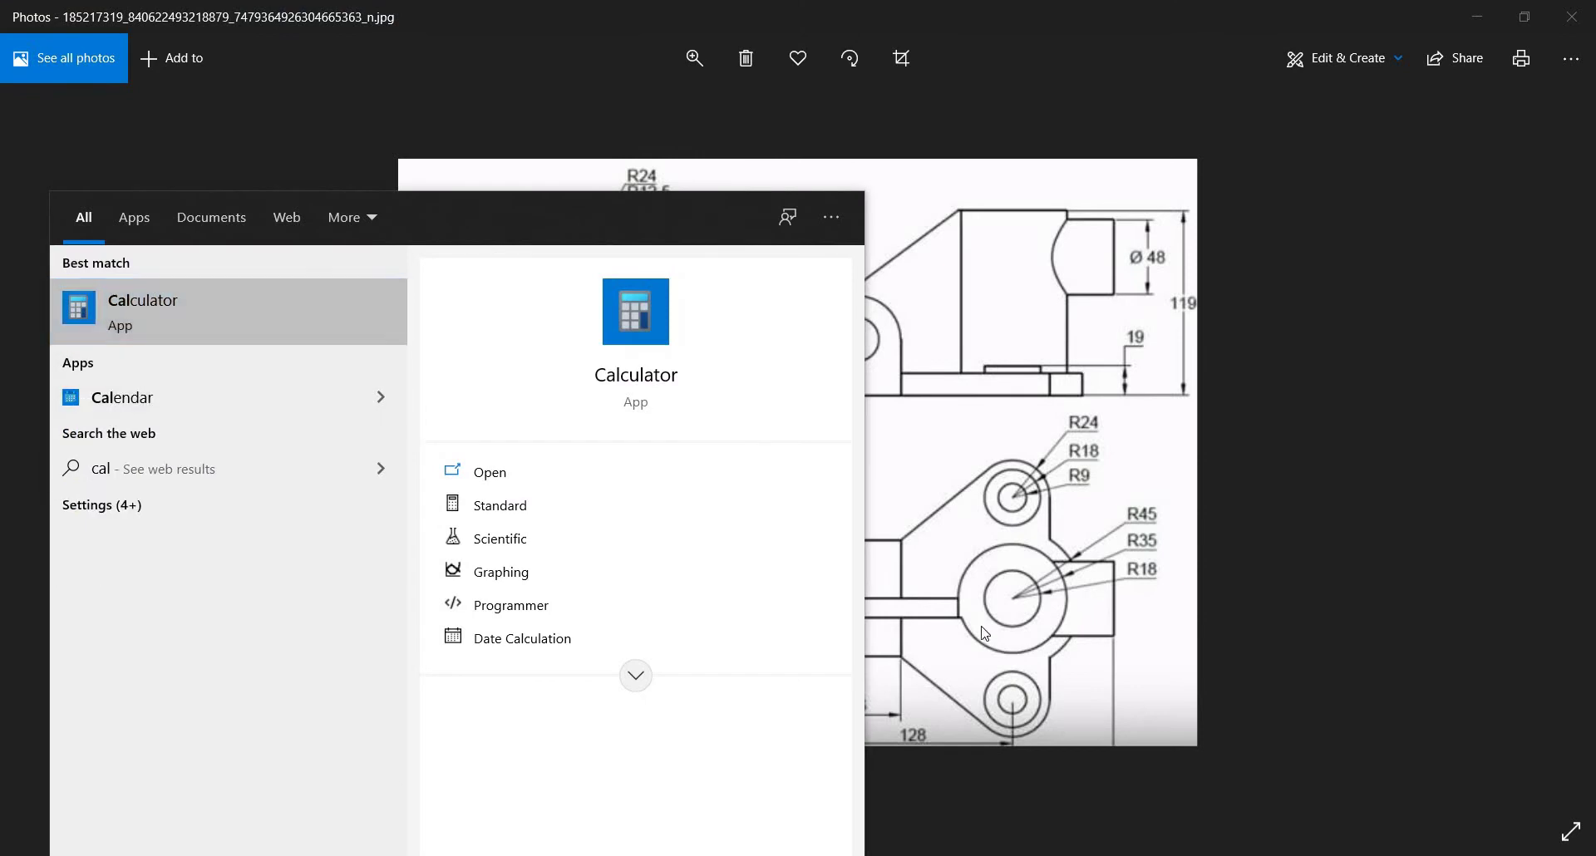
type("12")
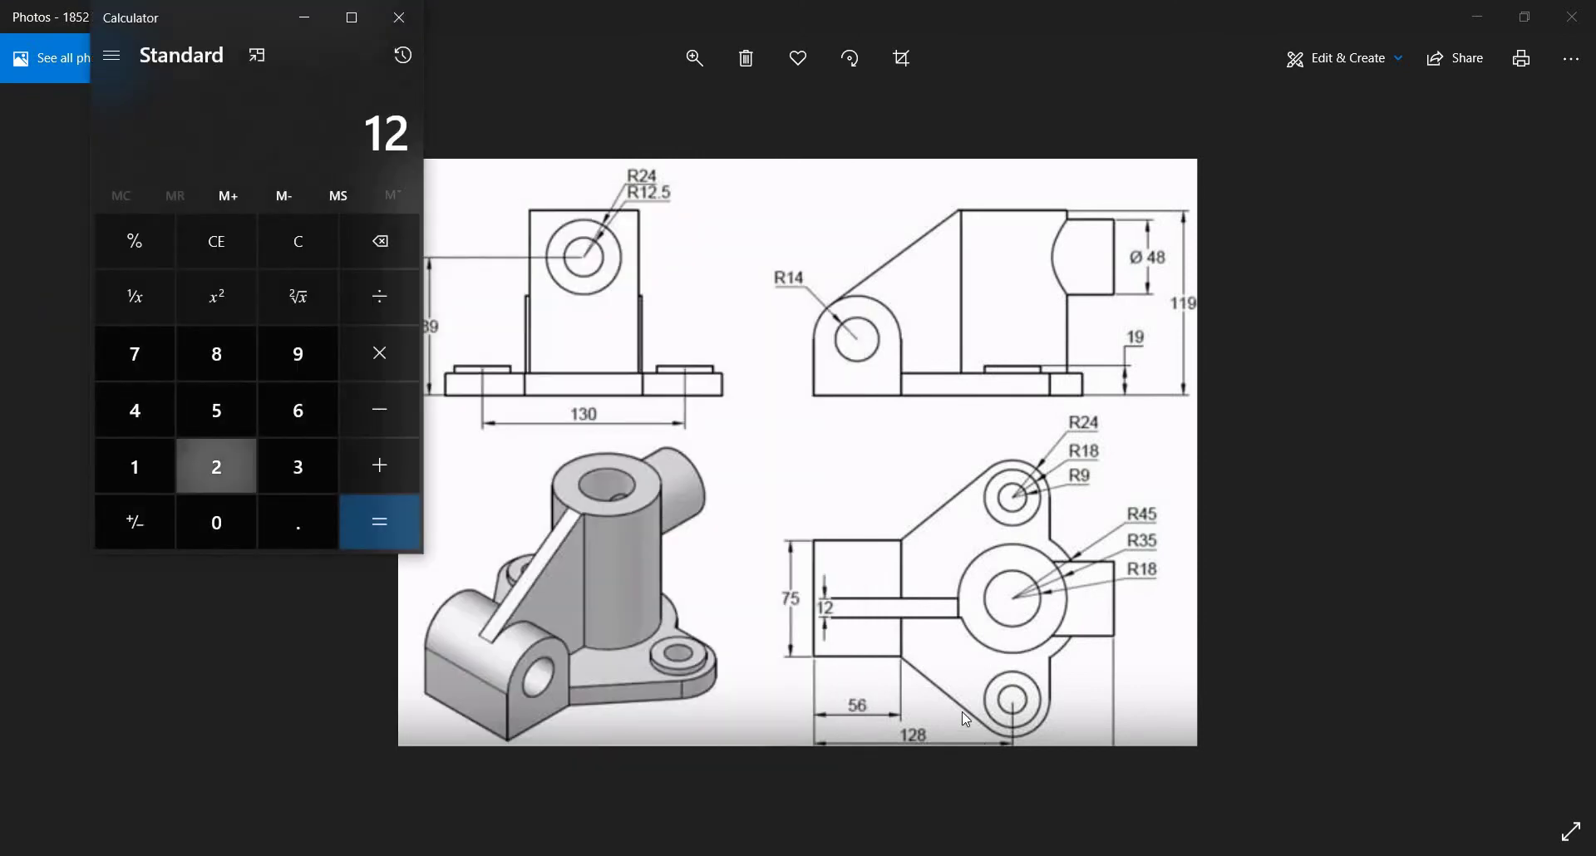
type("8 - ")
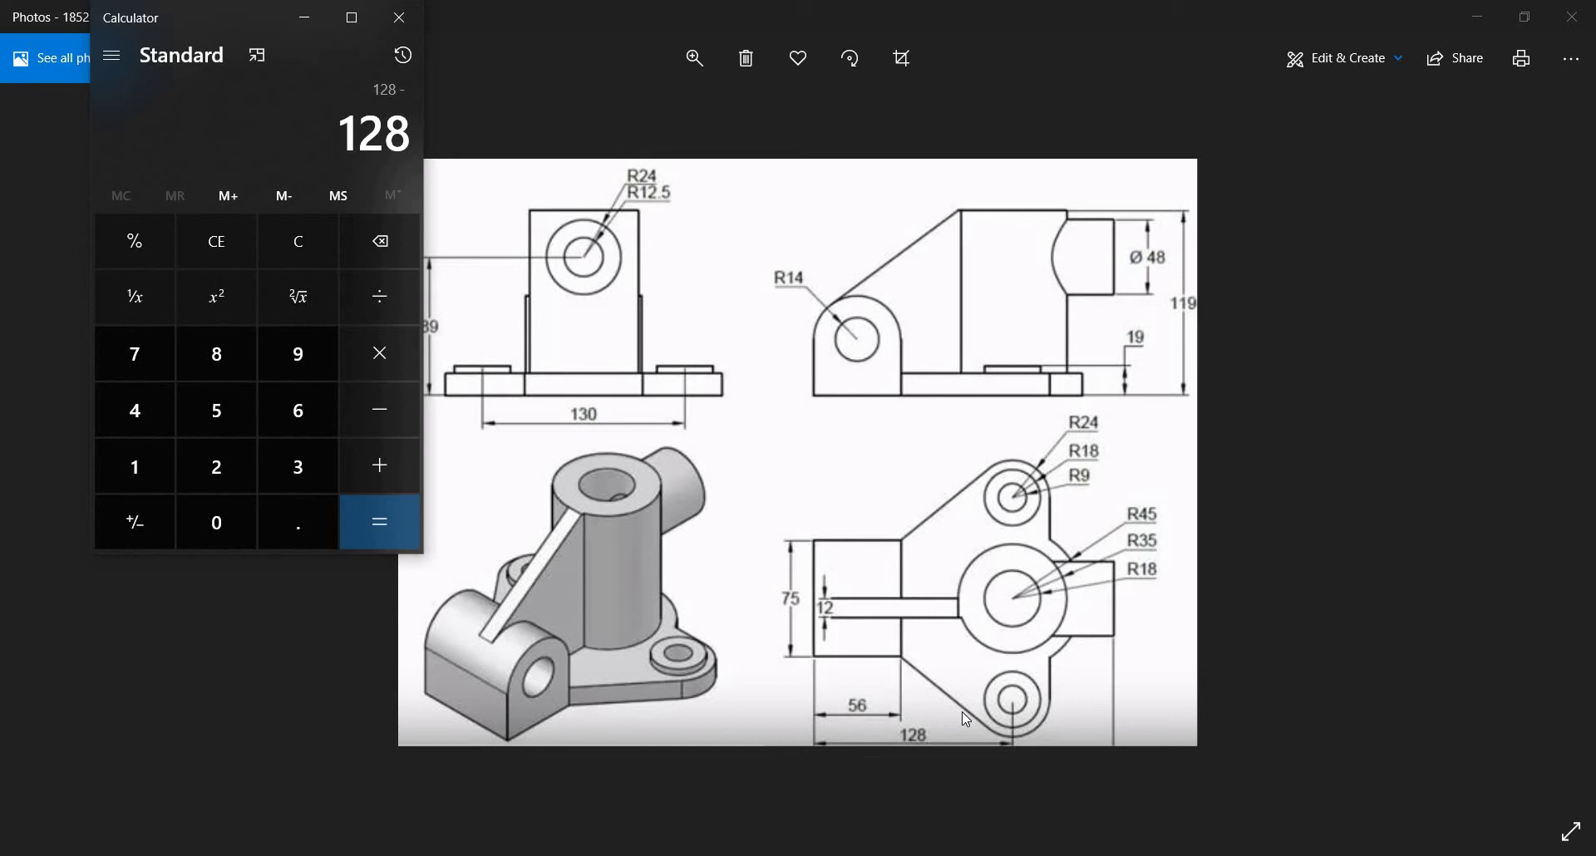
type("56")
key("Return")
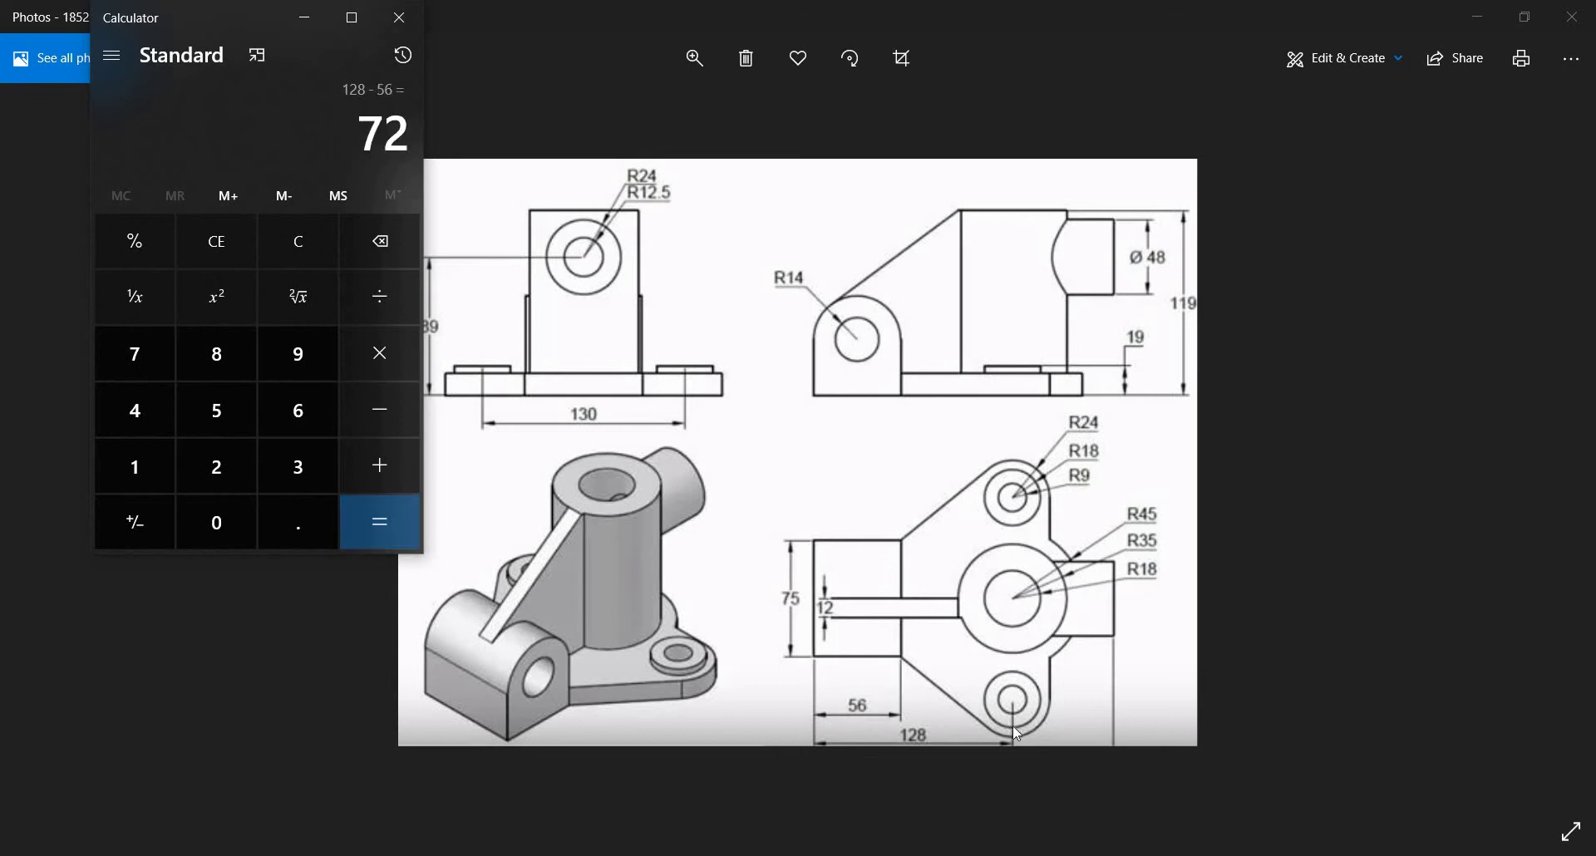
key("Escape")
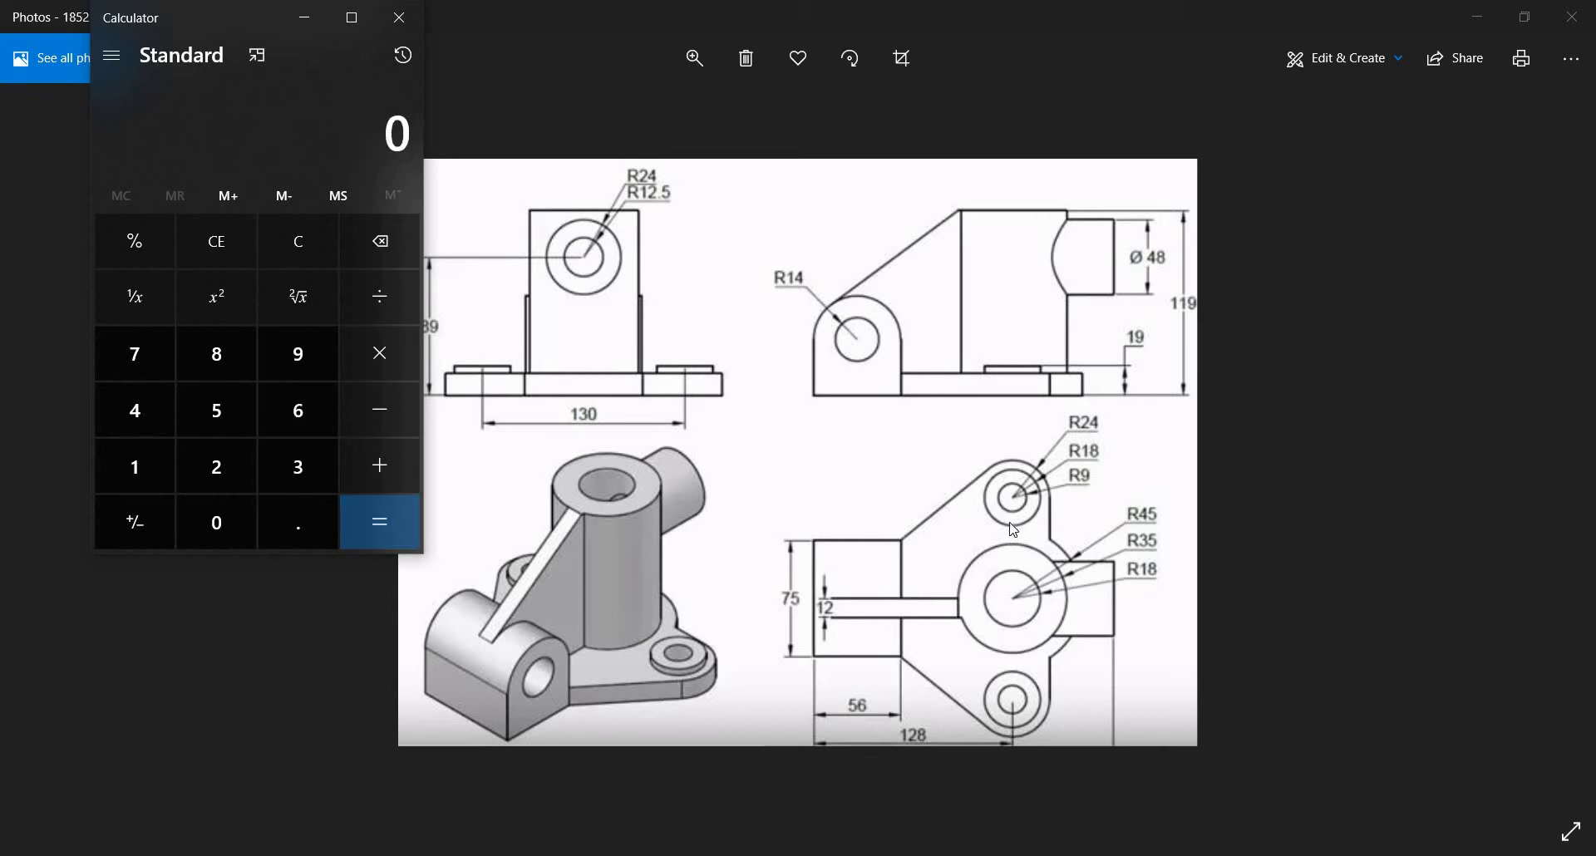
key("alt+Tab")
left_click(1021, 529)
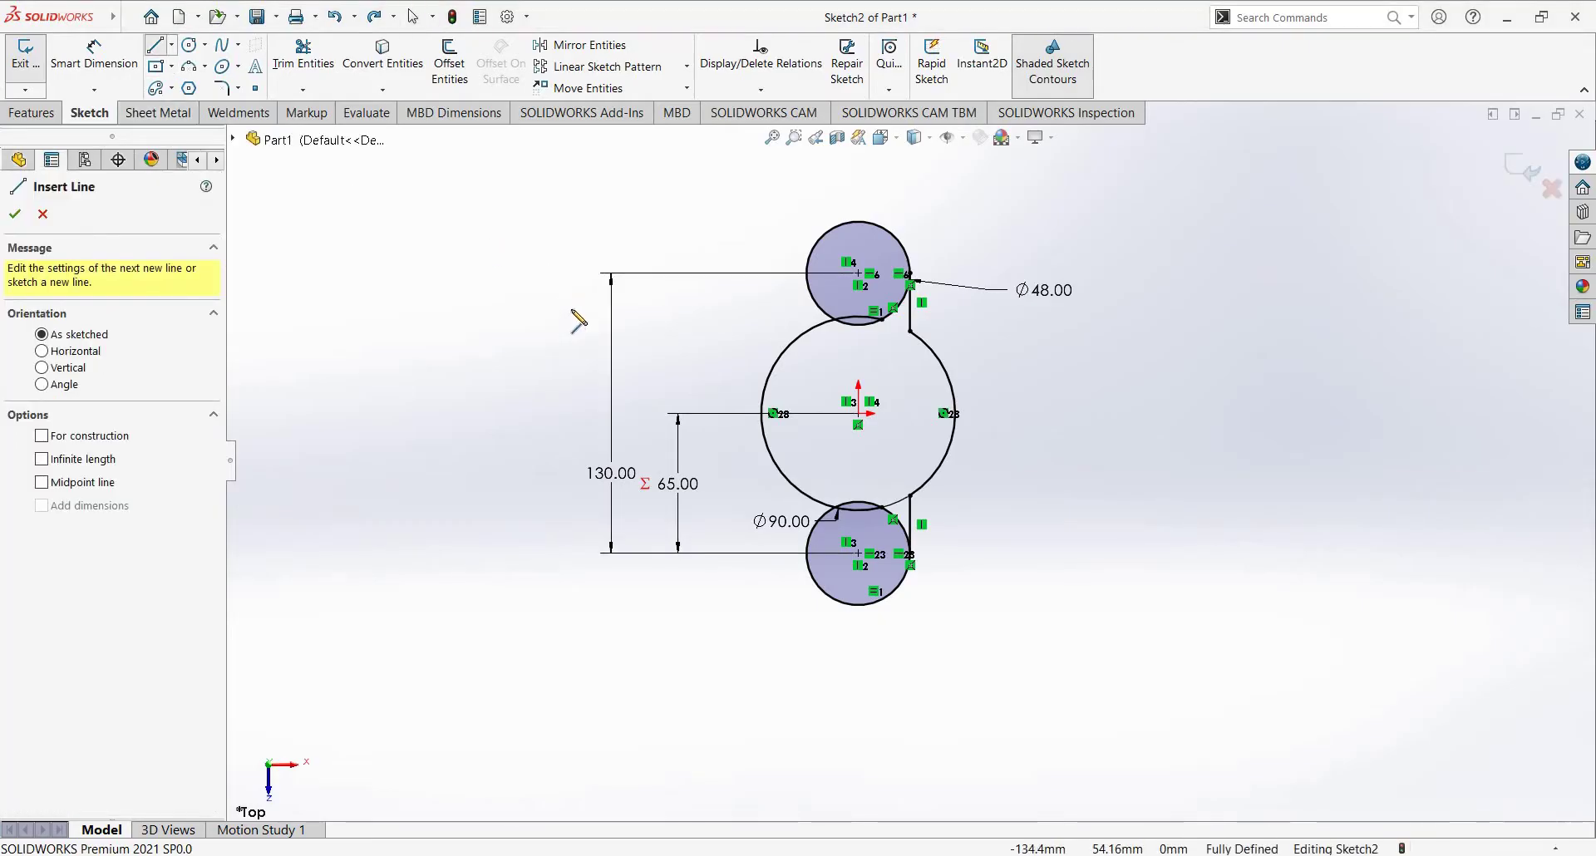
Step: Draw a vertical line left of the circles and give it a length dimension
left_click_drag(571, 287, 572, 513)
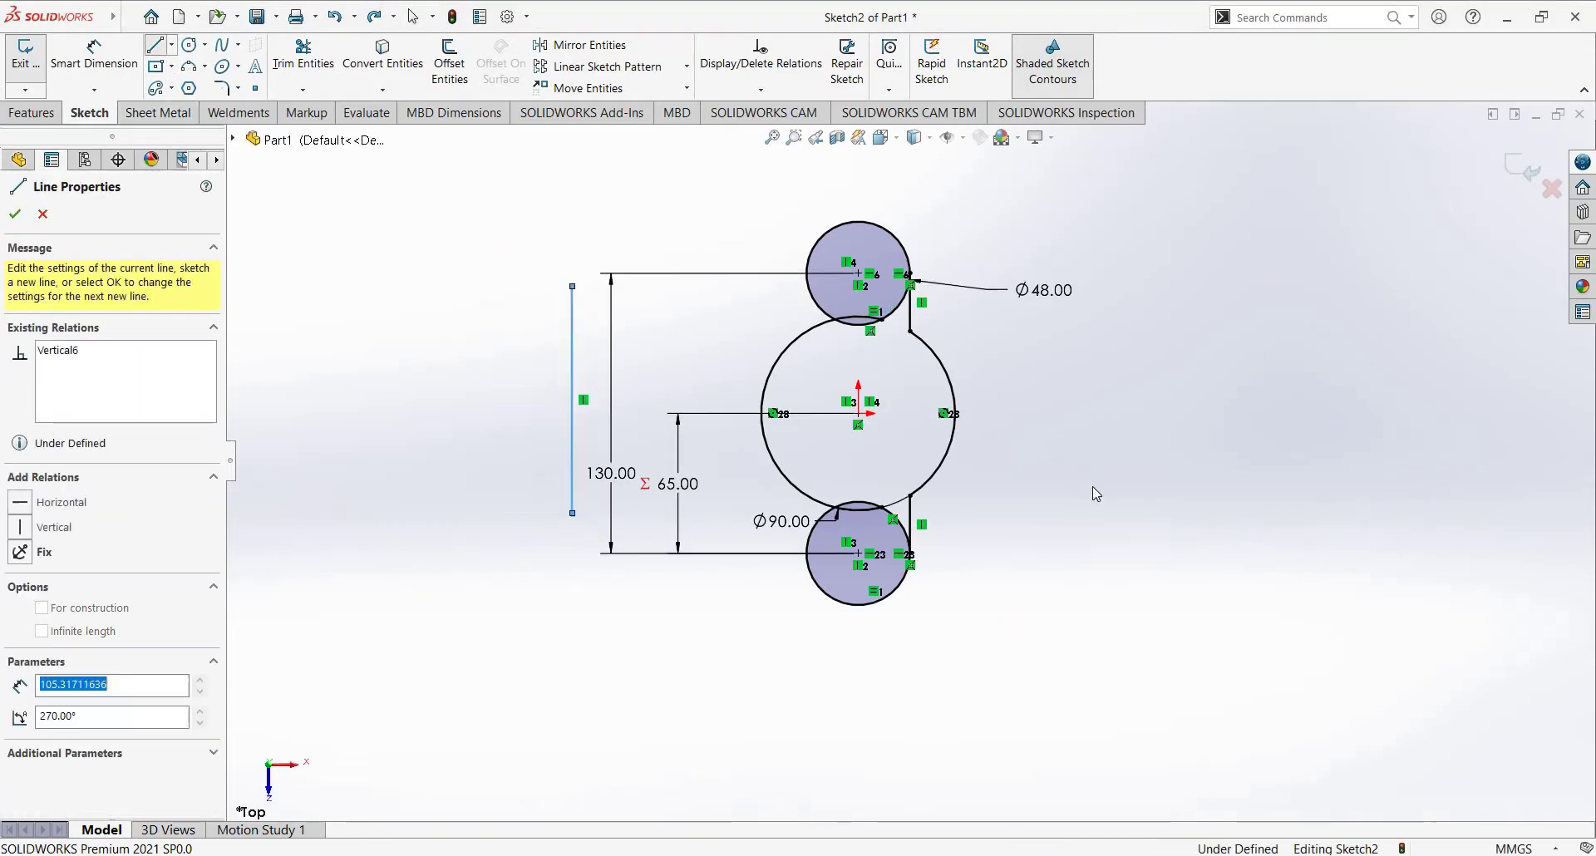
key("Escape")
key("d")
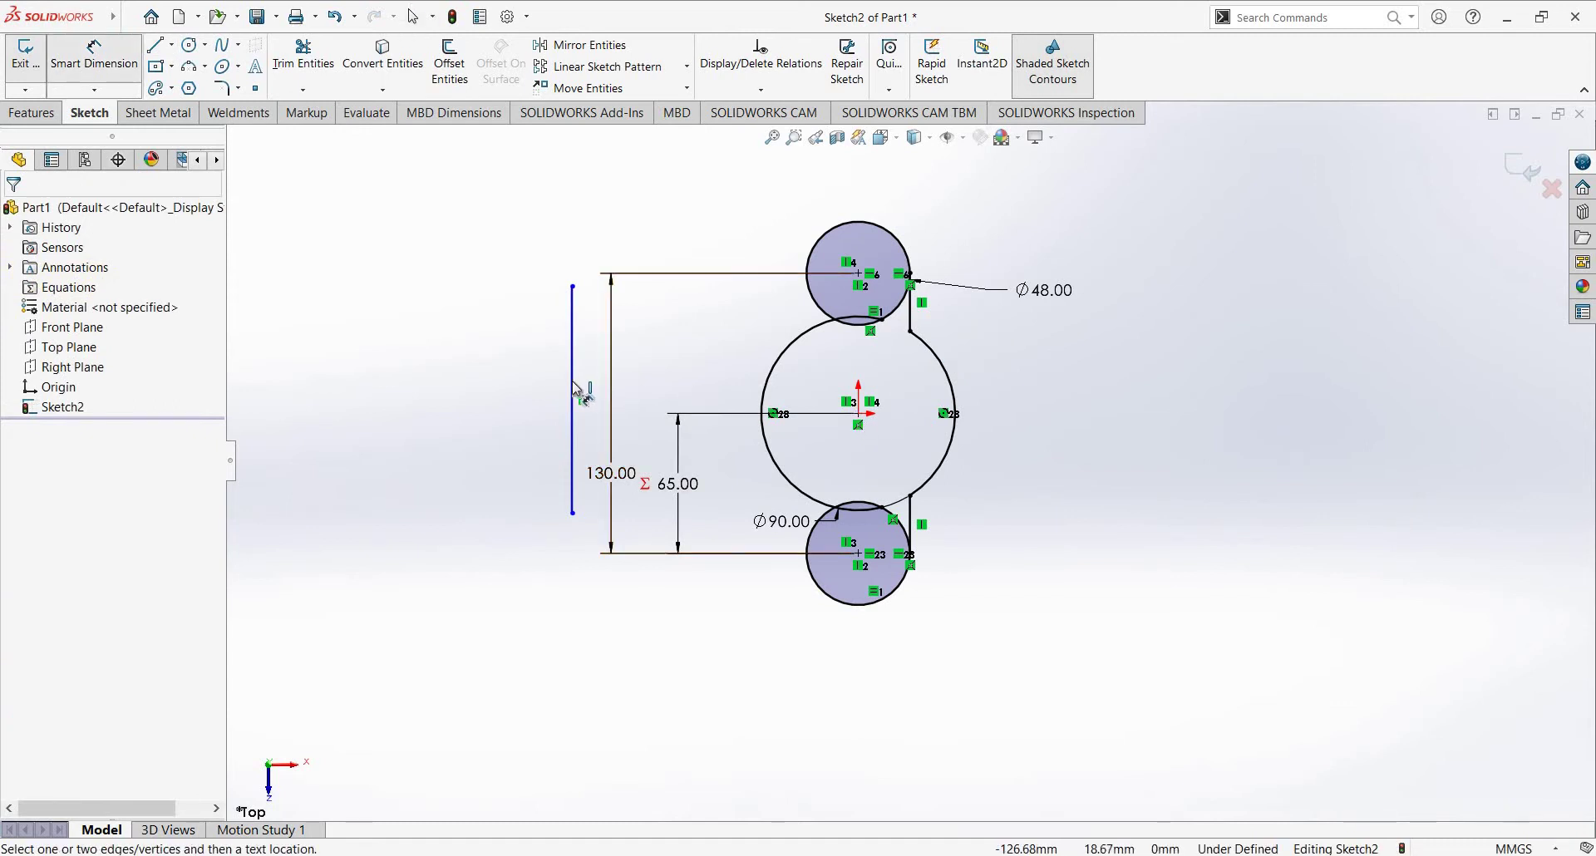
left_click(572, 303)
left_click(613, 193)
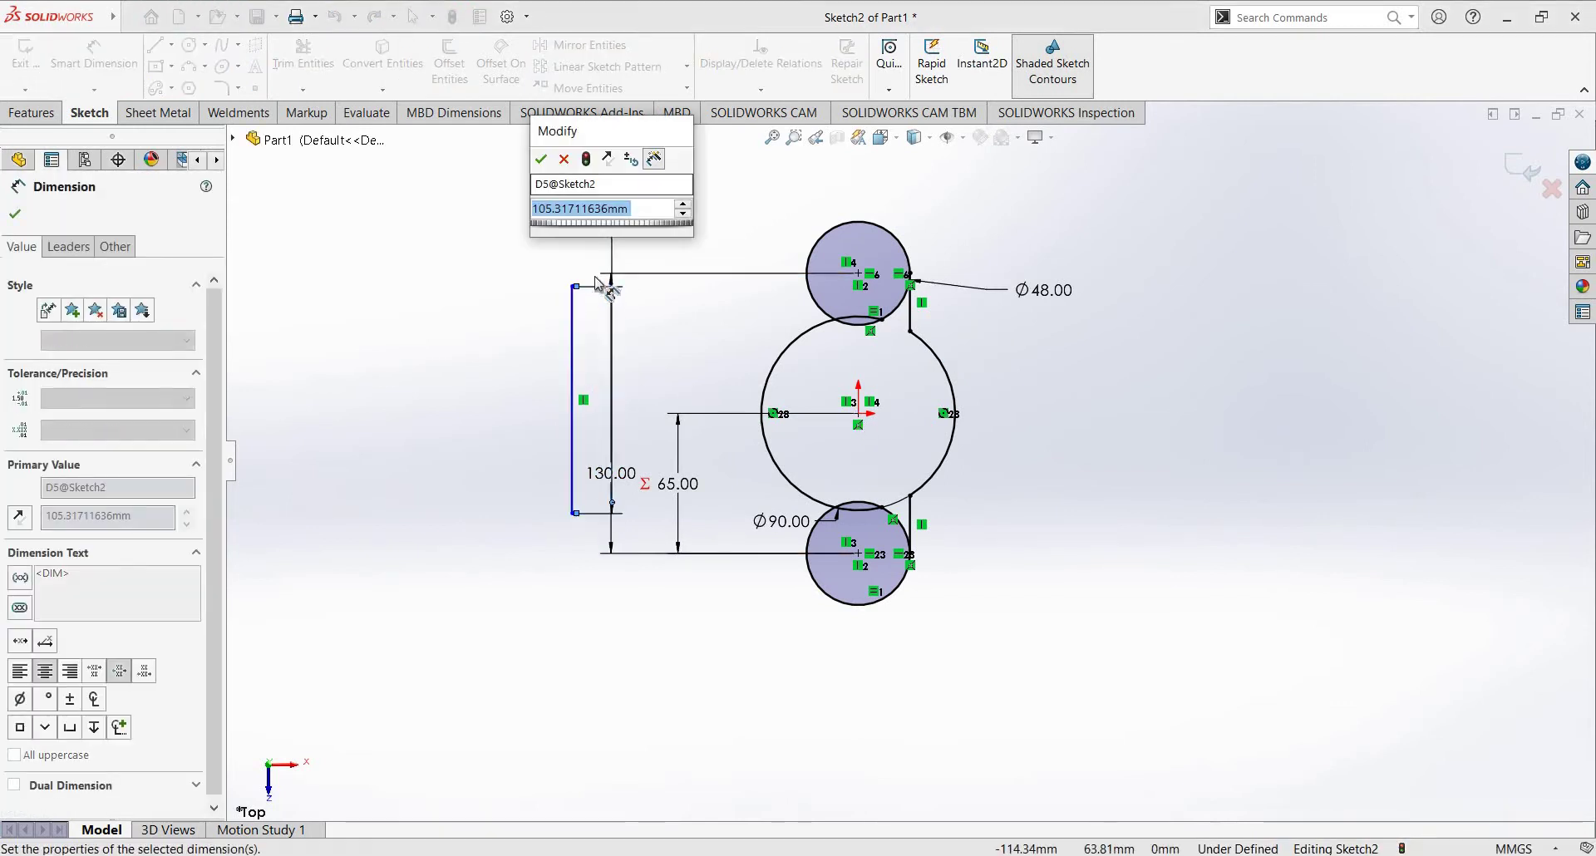
key("Return")
key("Escape")
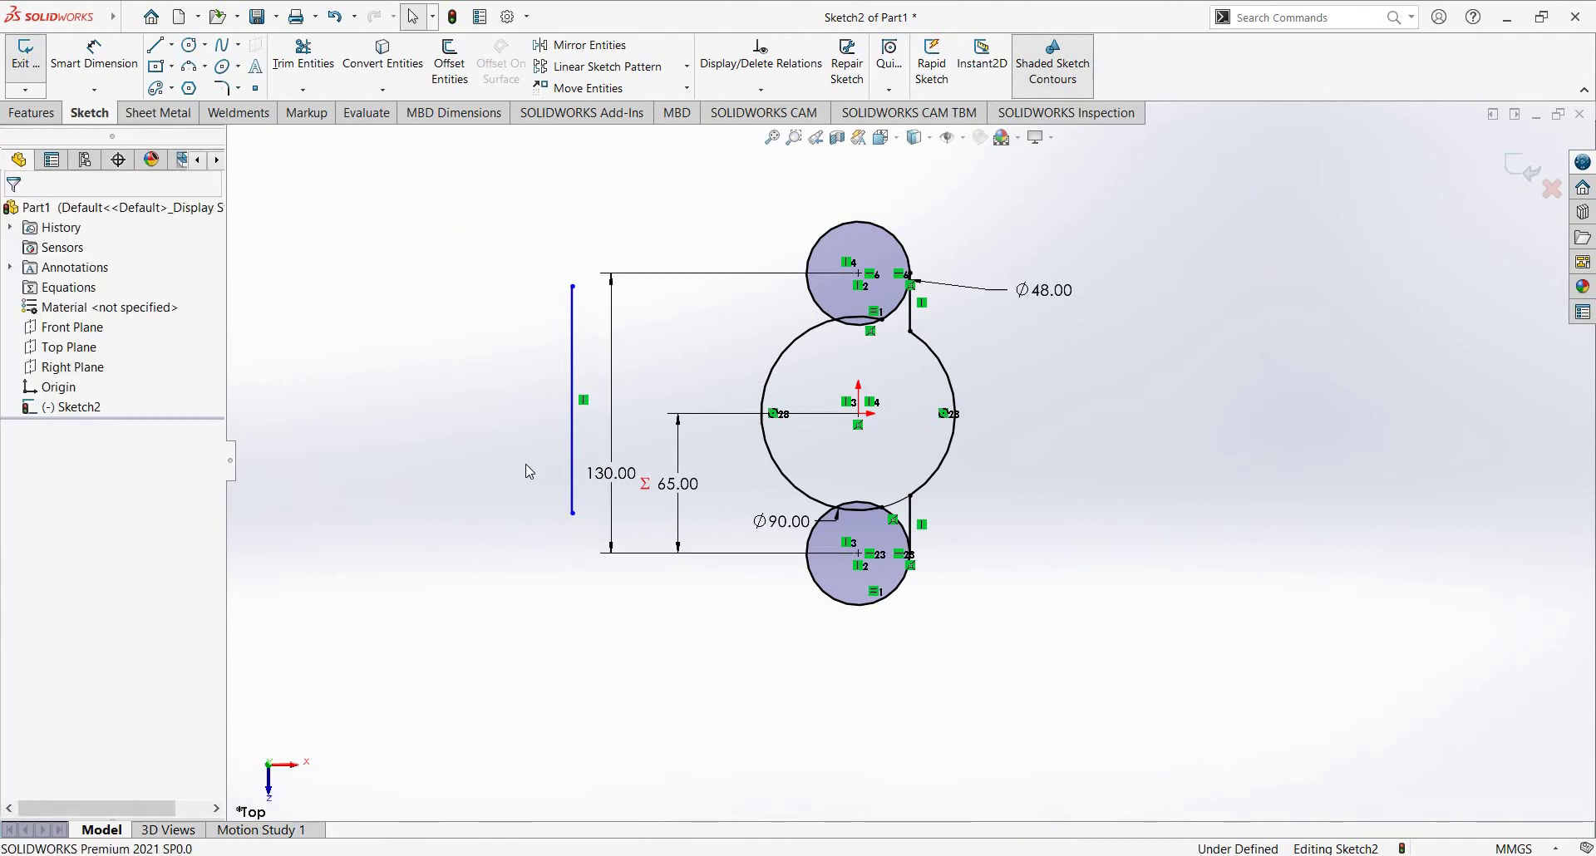
Step: Dimension the vertical line 72 mm horizontally from the circle centre
key("d")
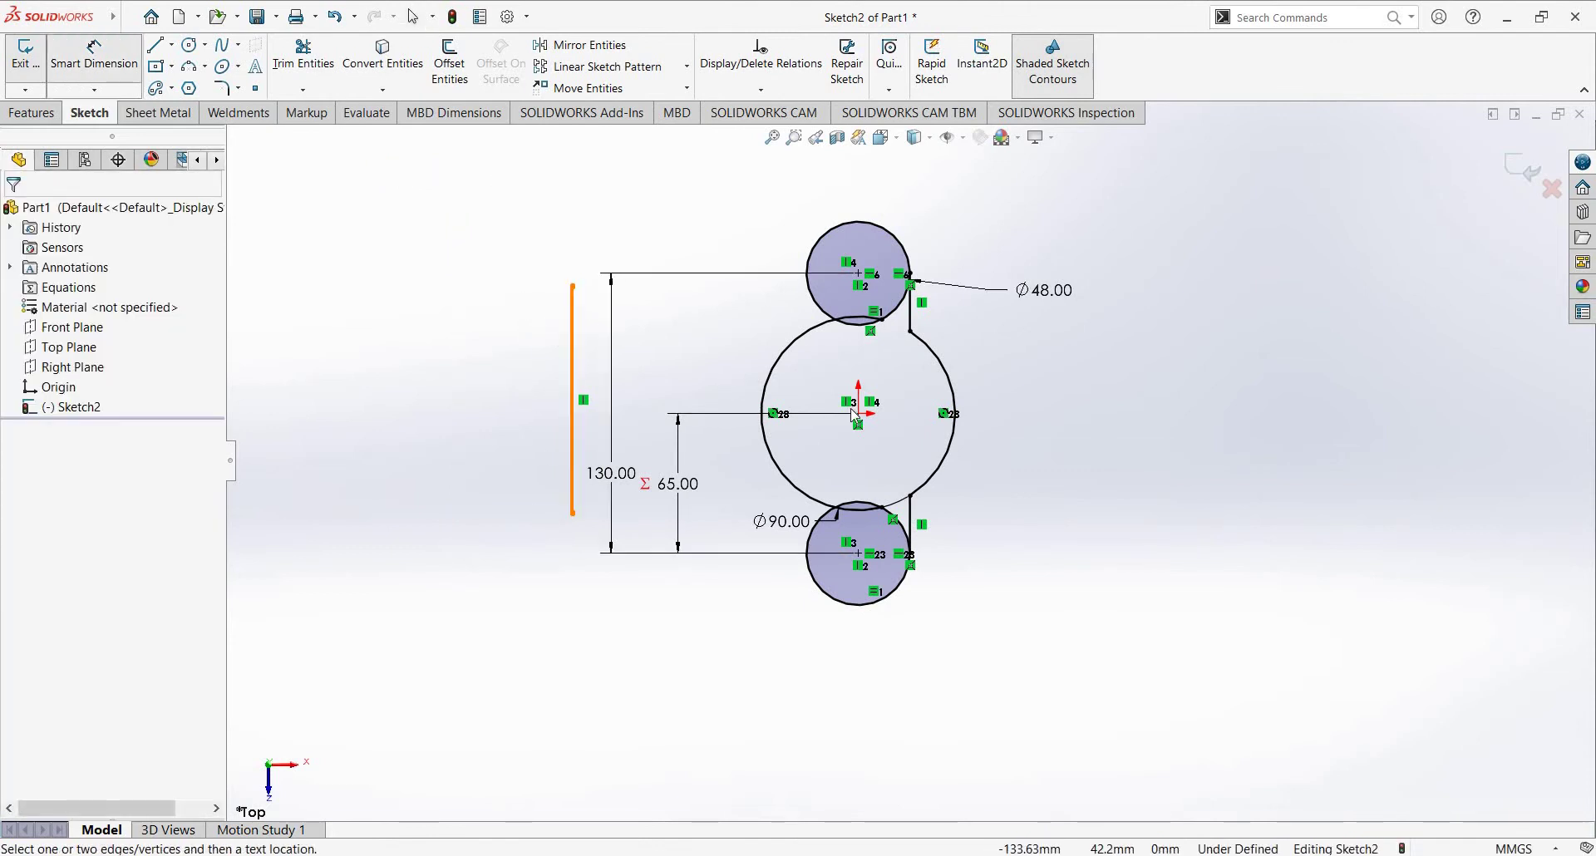
left_click(572, 332)
left_click(864, 412)
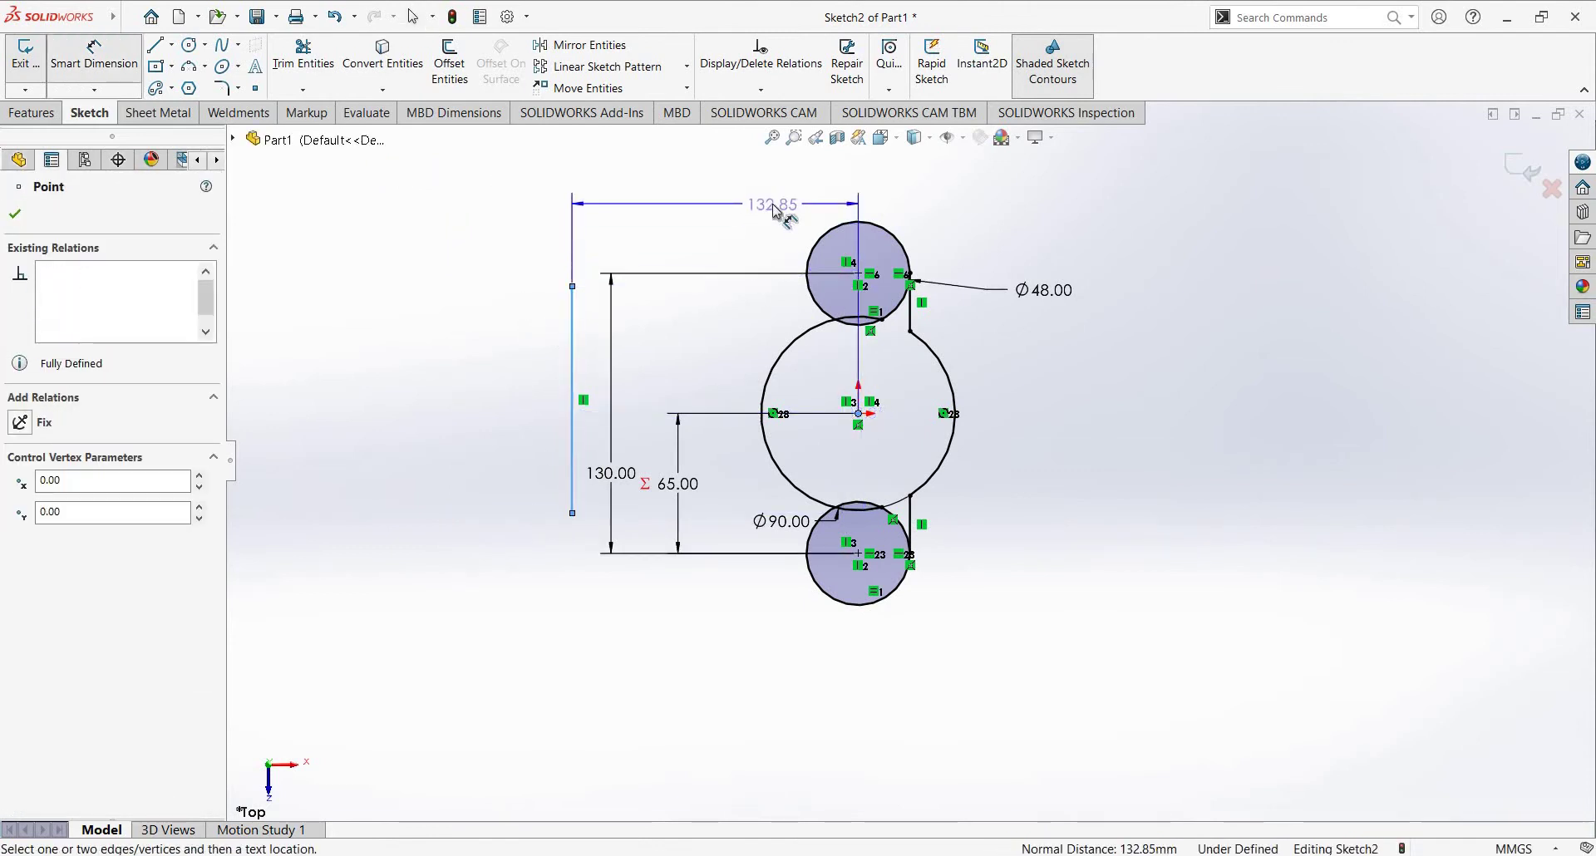
left_click(774, 208)
type("72")
key("Return")
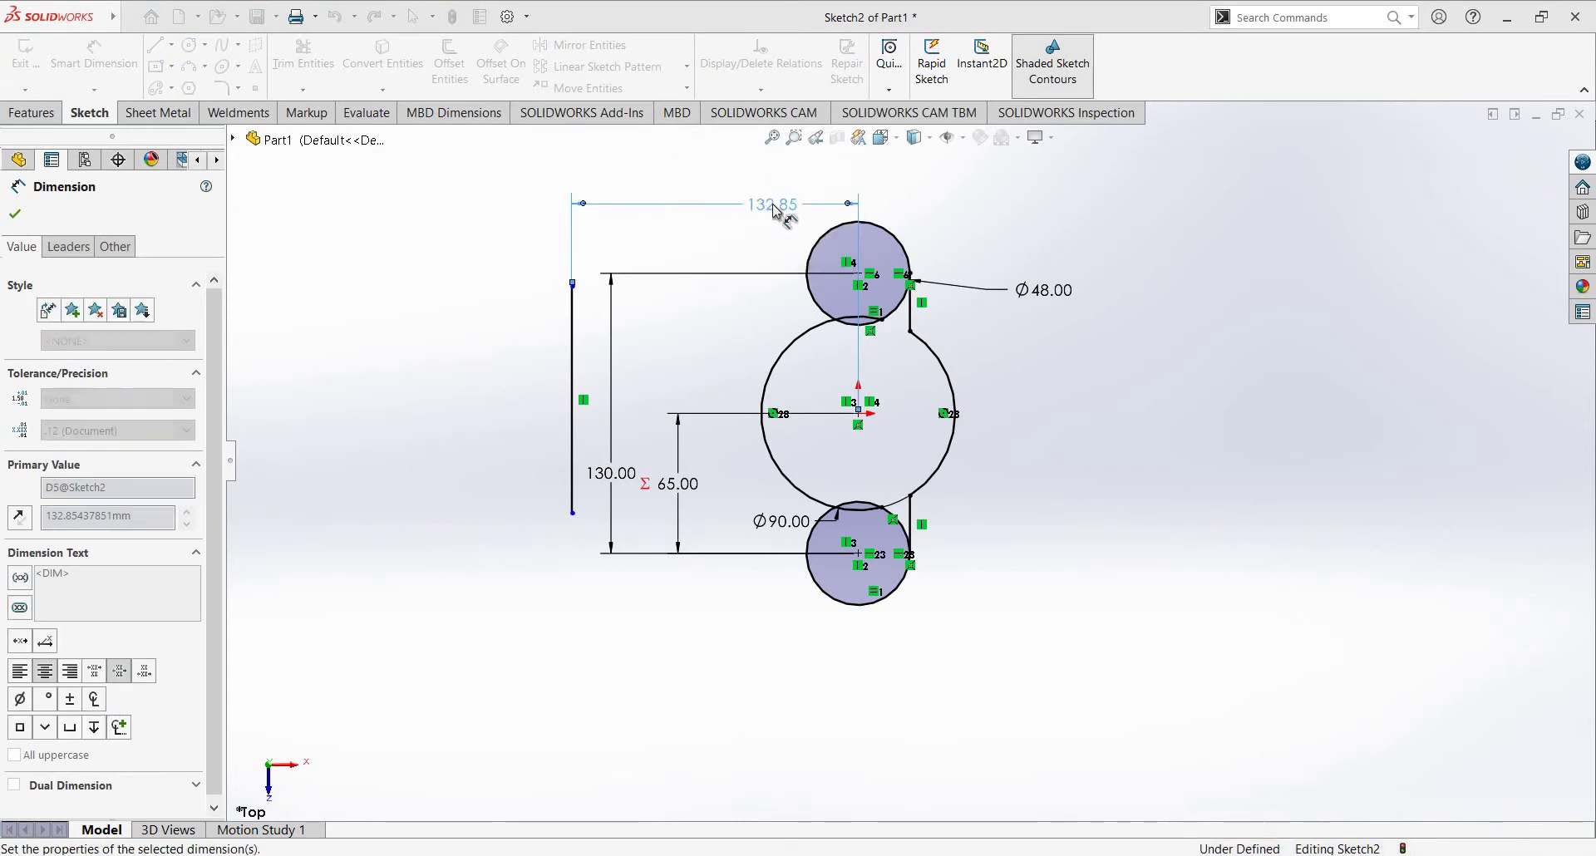
key("Escape")
scroll(704, 432, "down", 2)
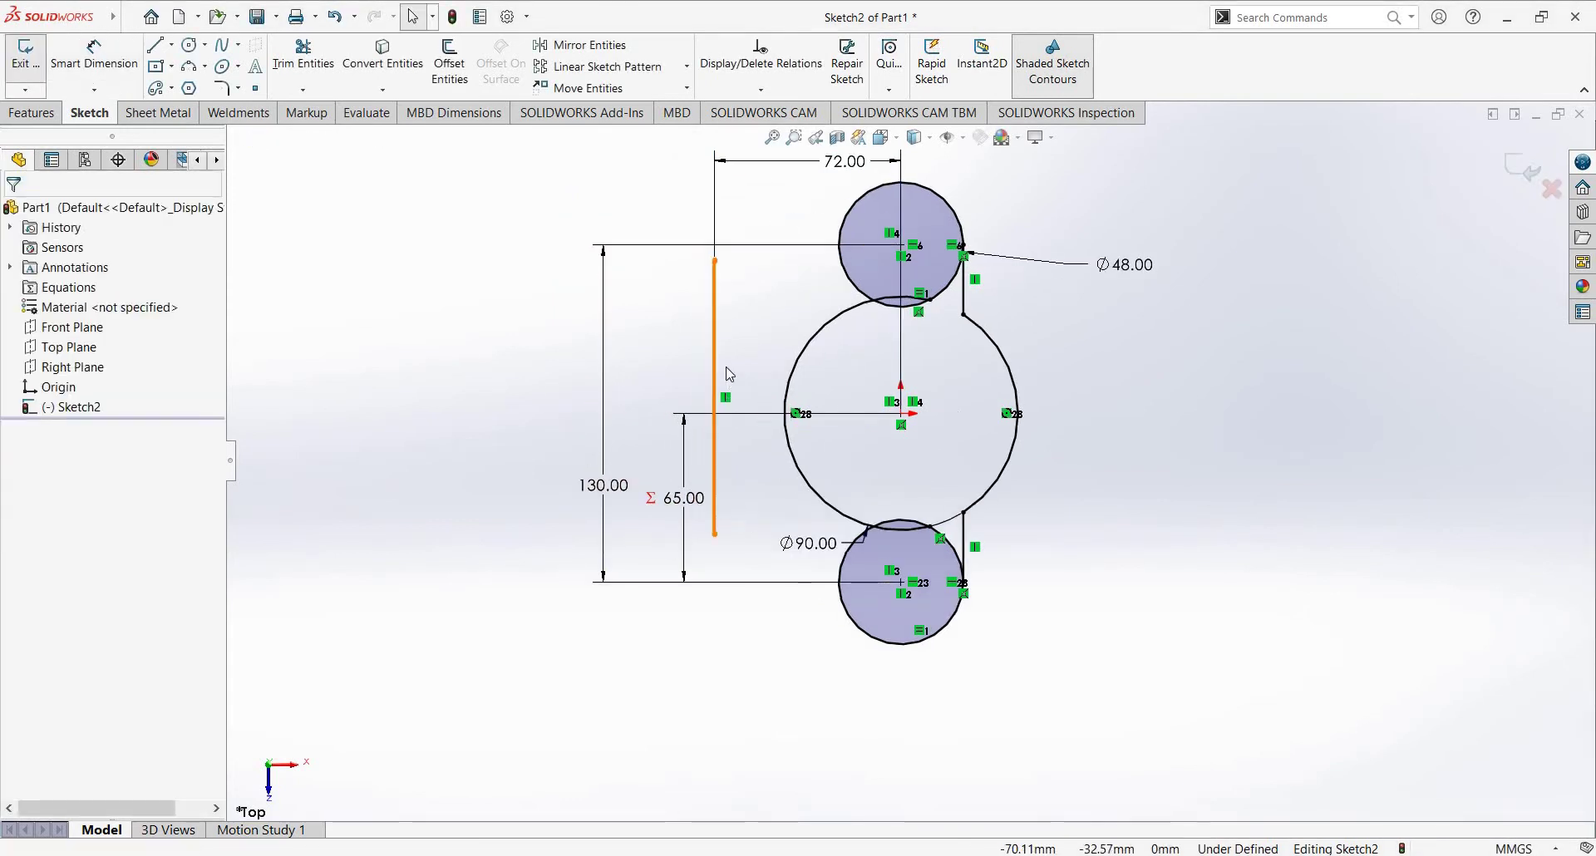
scroll(758, 400, "up", 1)
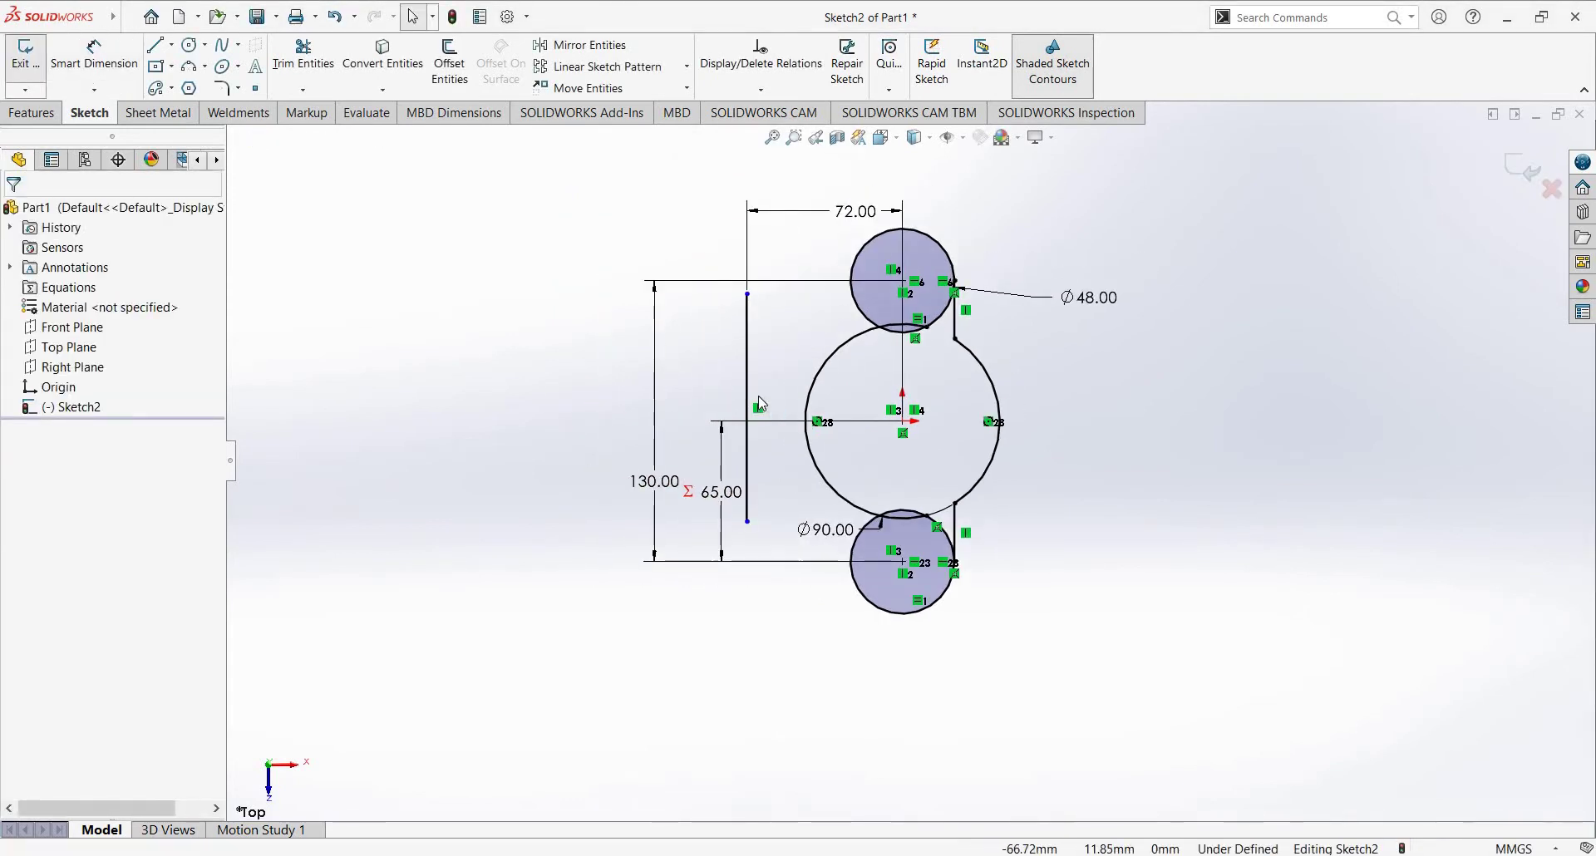
Step: Check the reference drawing and set the vertical line's length to 75 mm
key("alt+Tab")
key("alt+Tab")
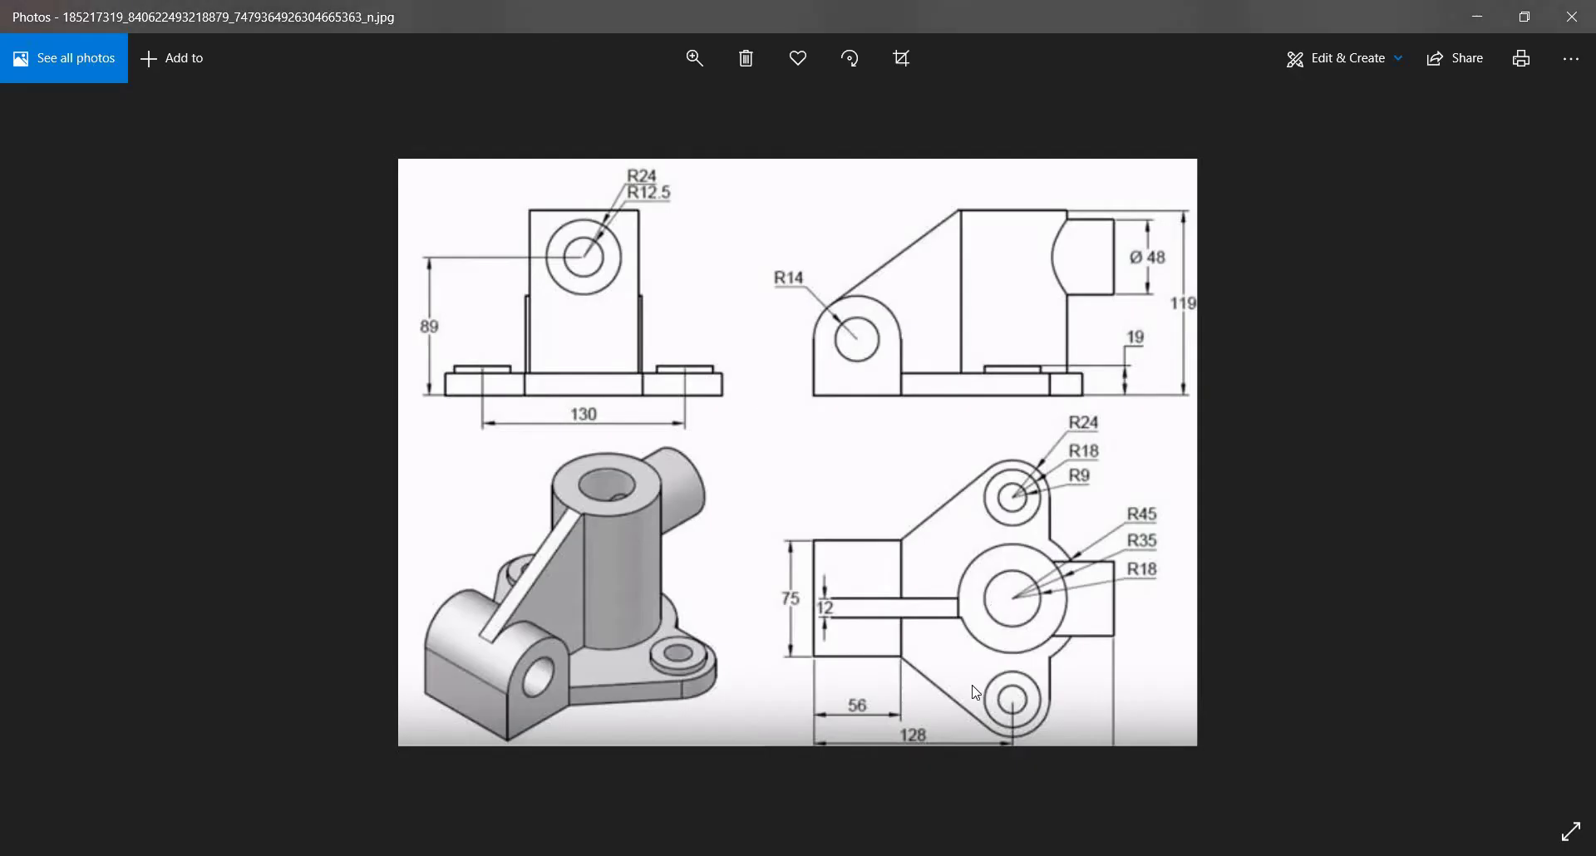
key("alt+Tab")
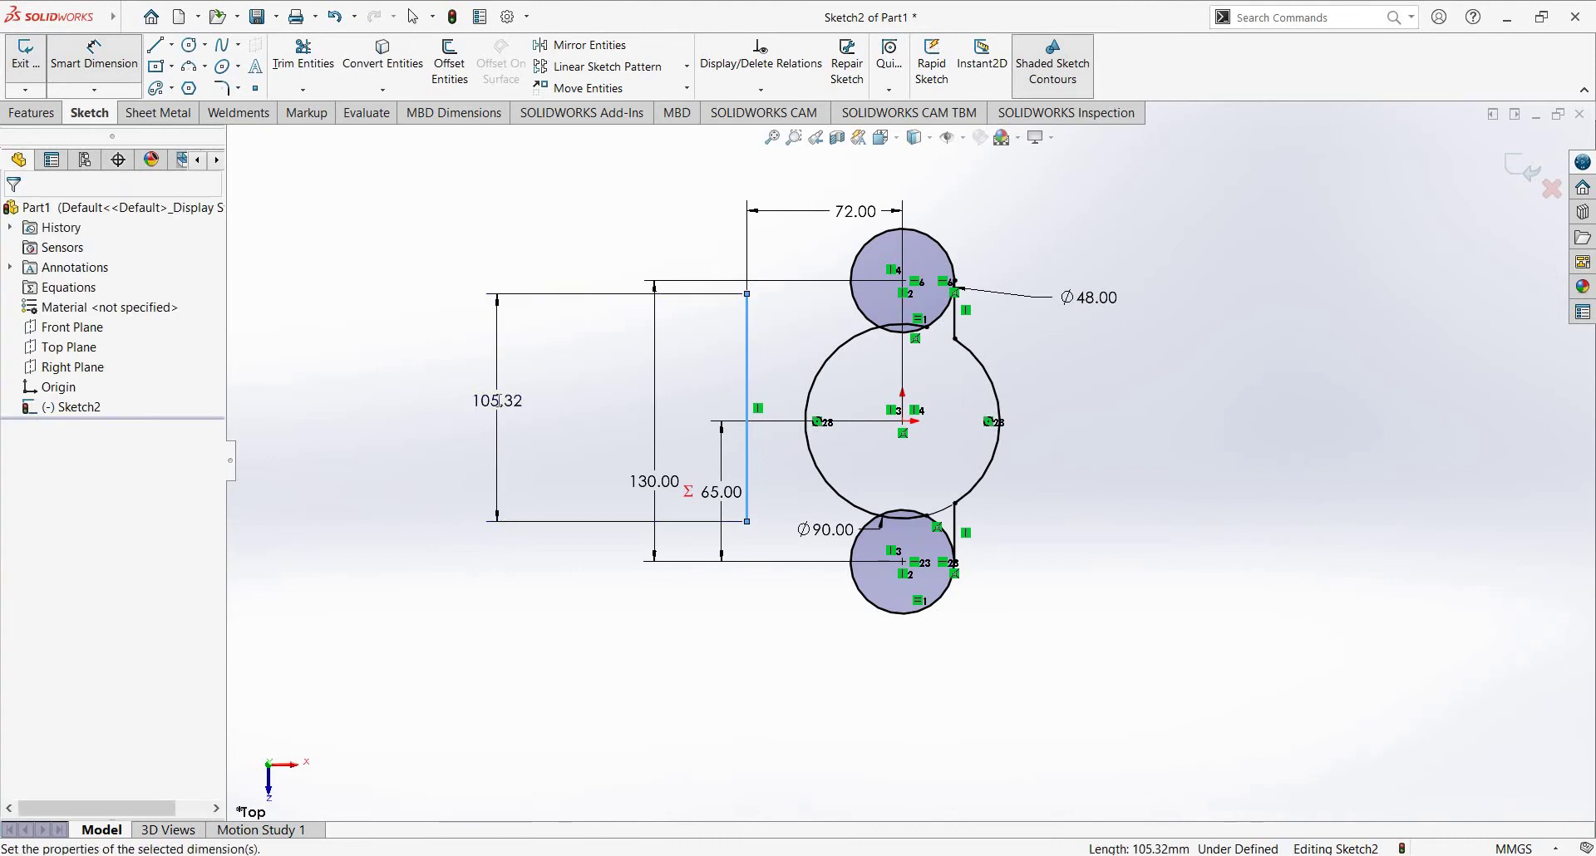
left_click(497, 405)
type("75")
key("Return")
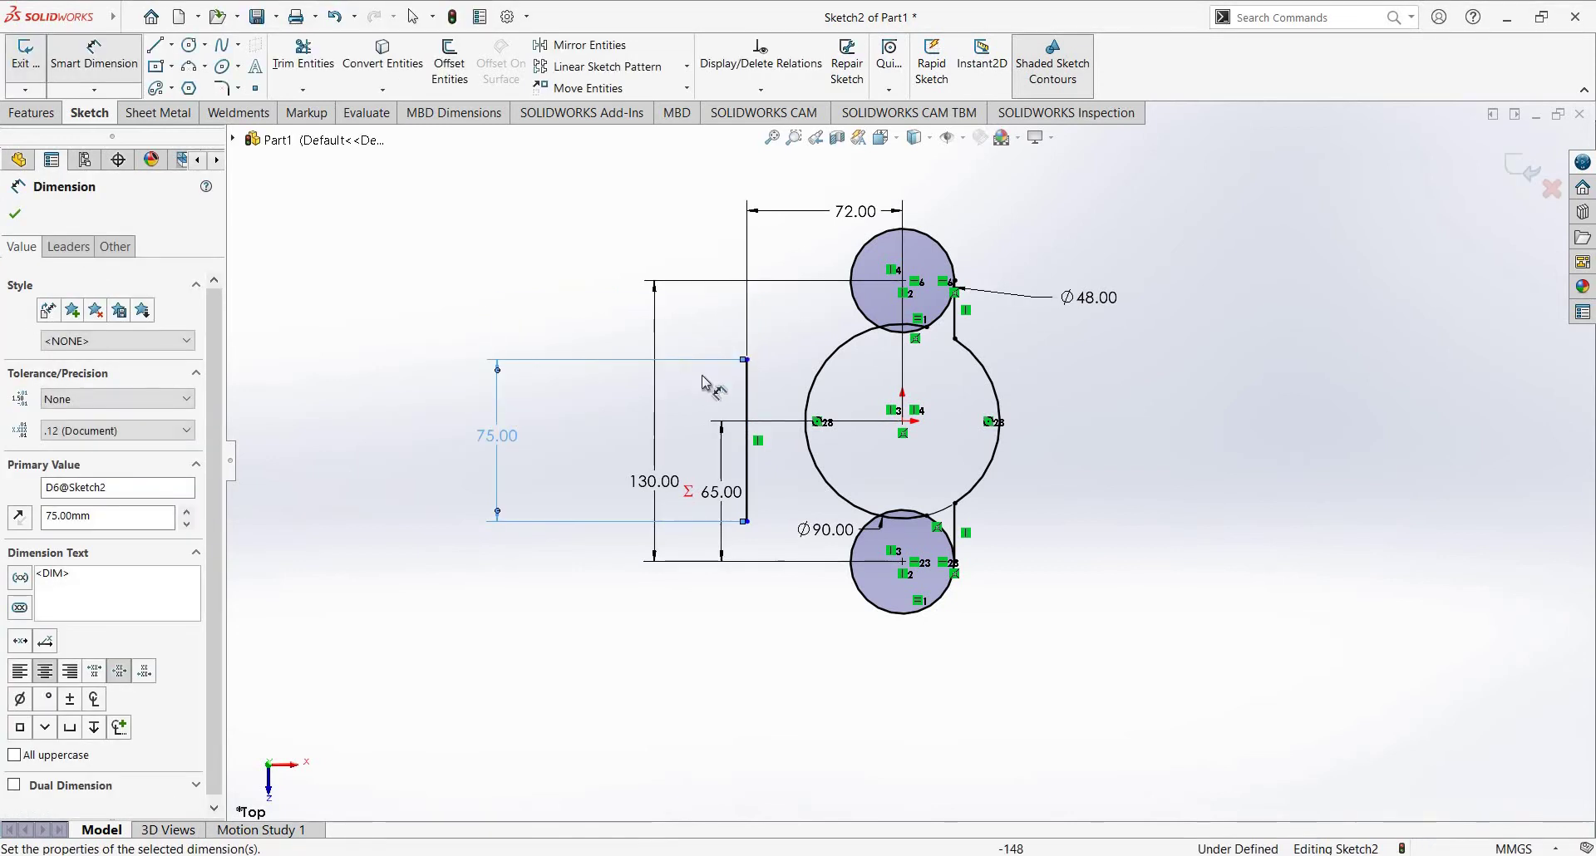
Step: Dimension the line's top endpoint 37.50 mm vertically above the circle centre
scroll(650, 352, "down", 3)
left_click(1091, 474)
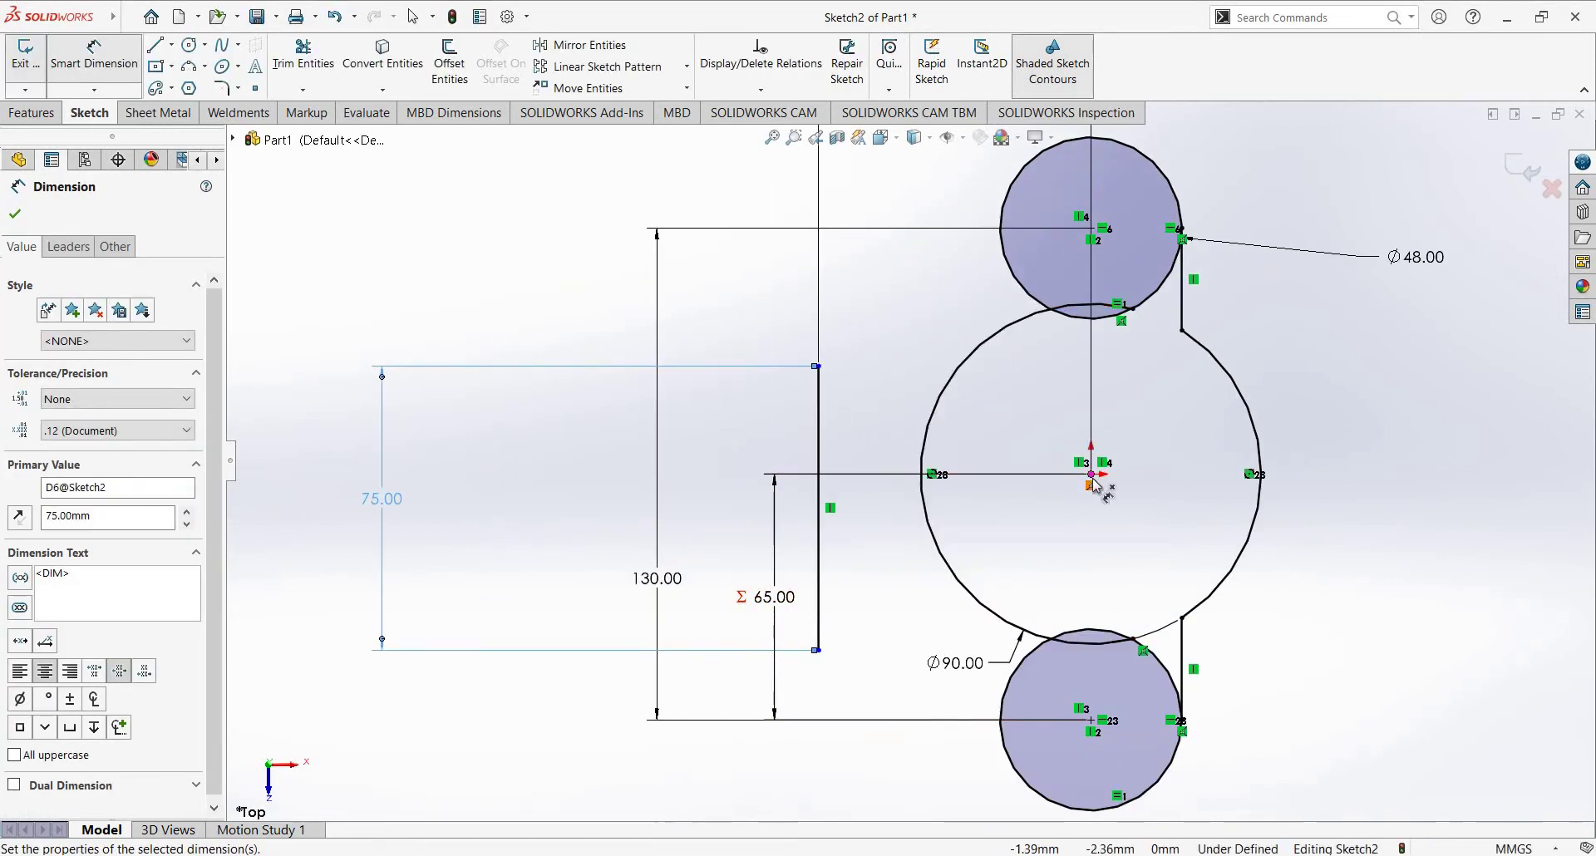
left_click(556, 419)
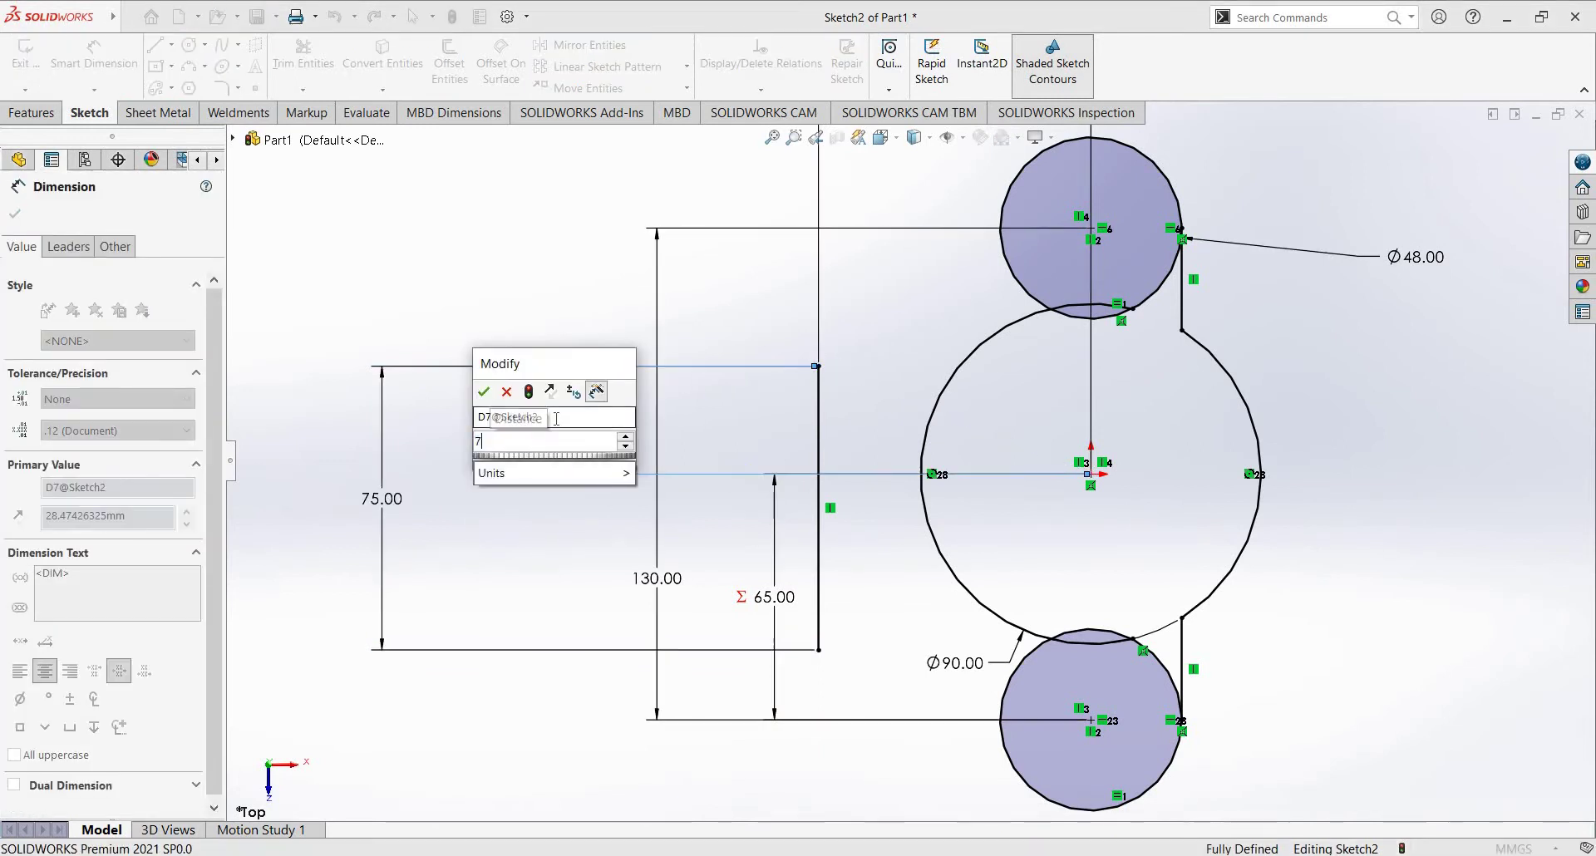
key("Escape")
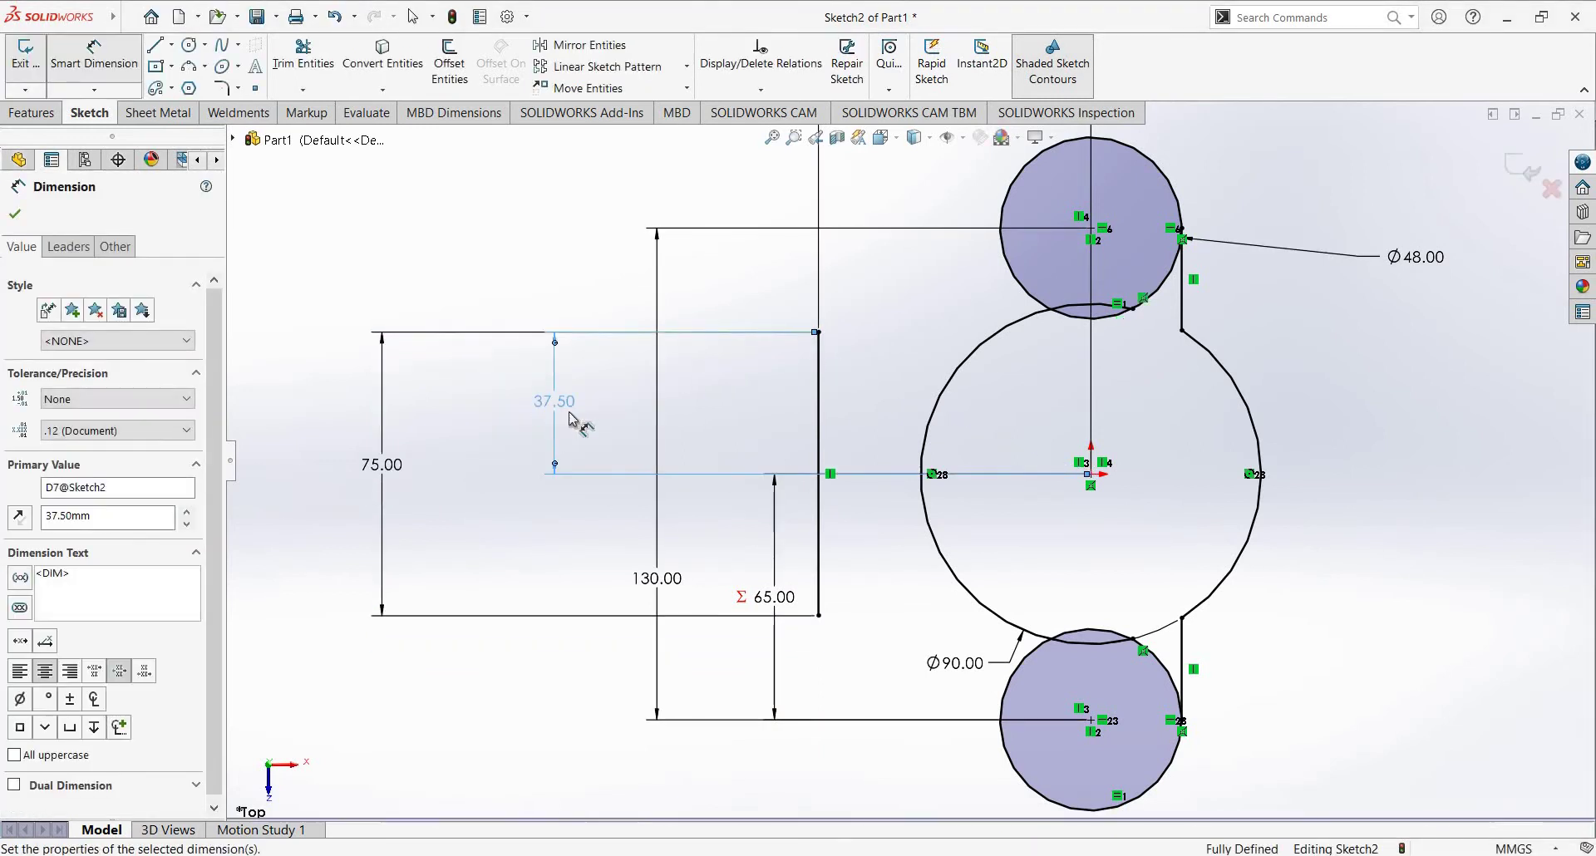
key("Escape")
key("alt+Tab")
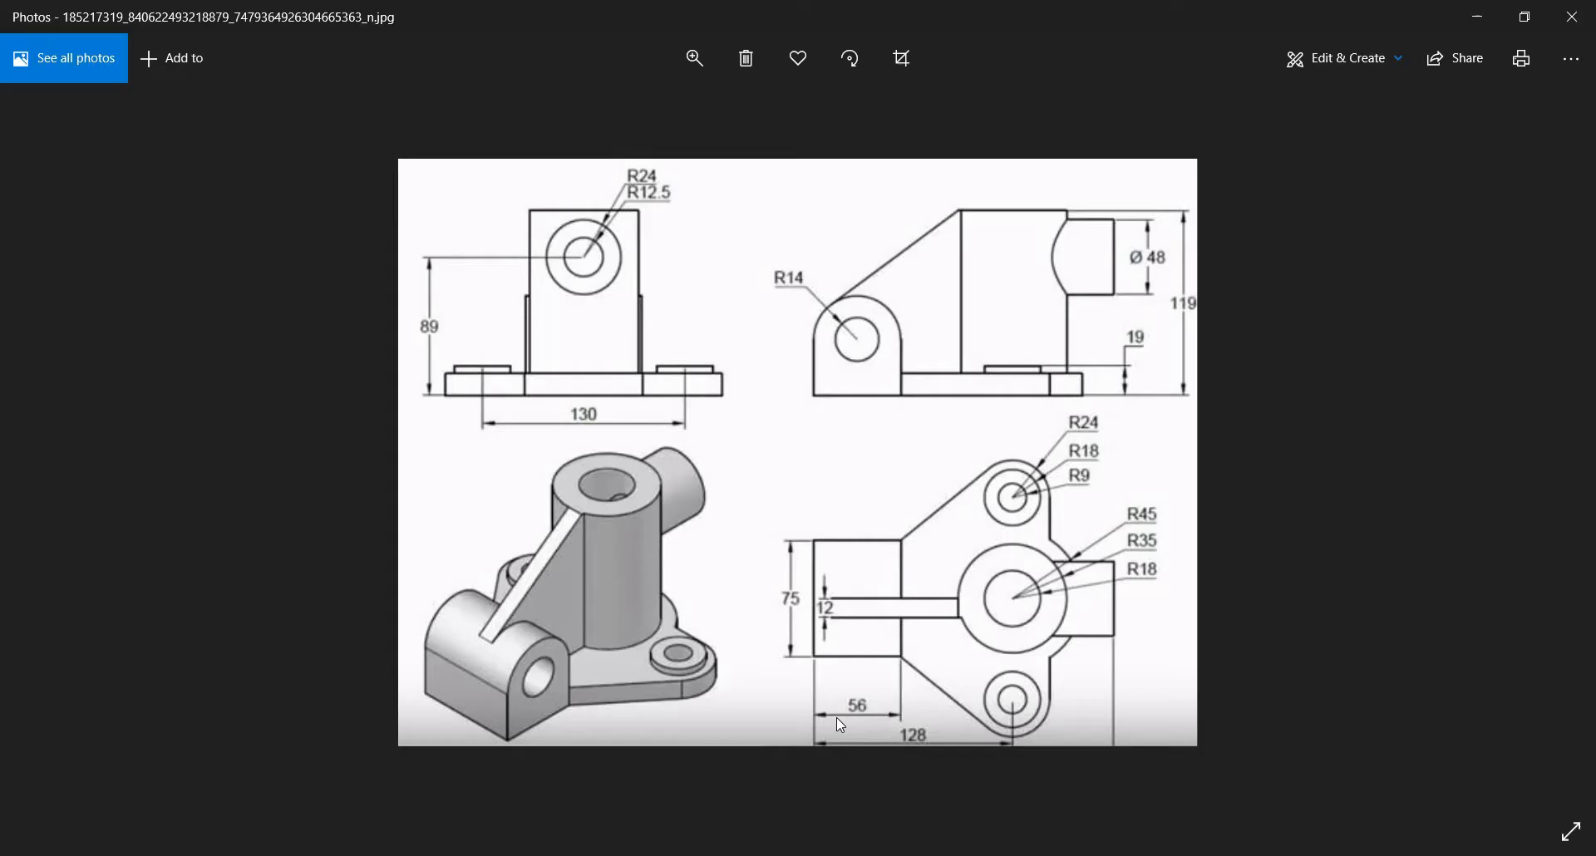
key("alt+Tab")
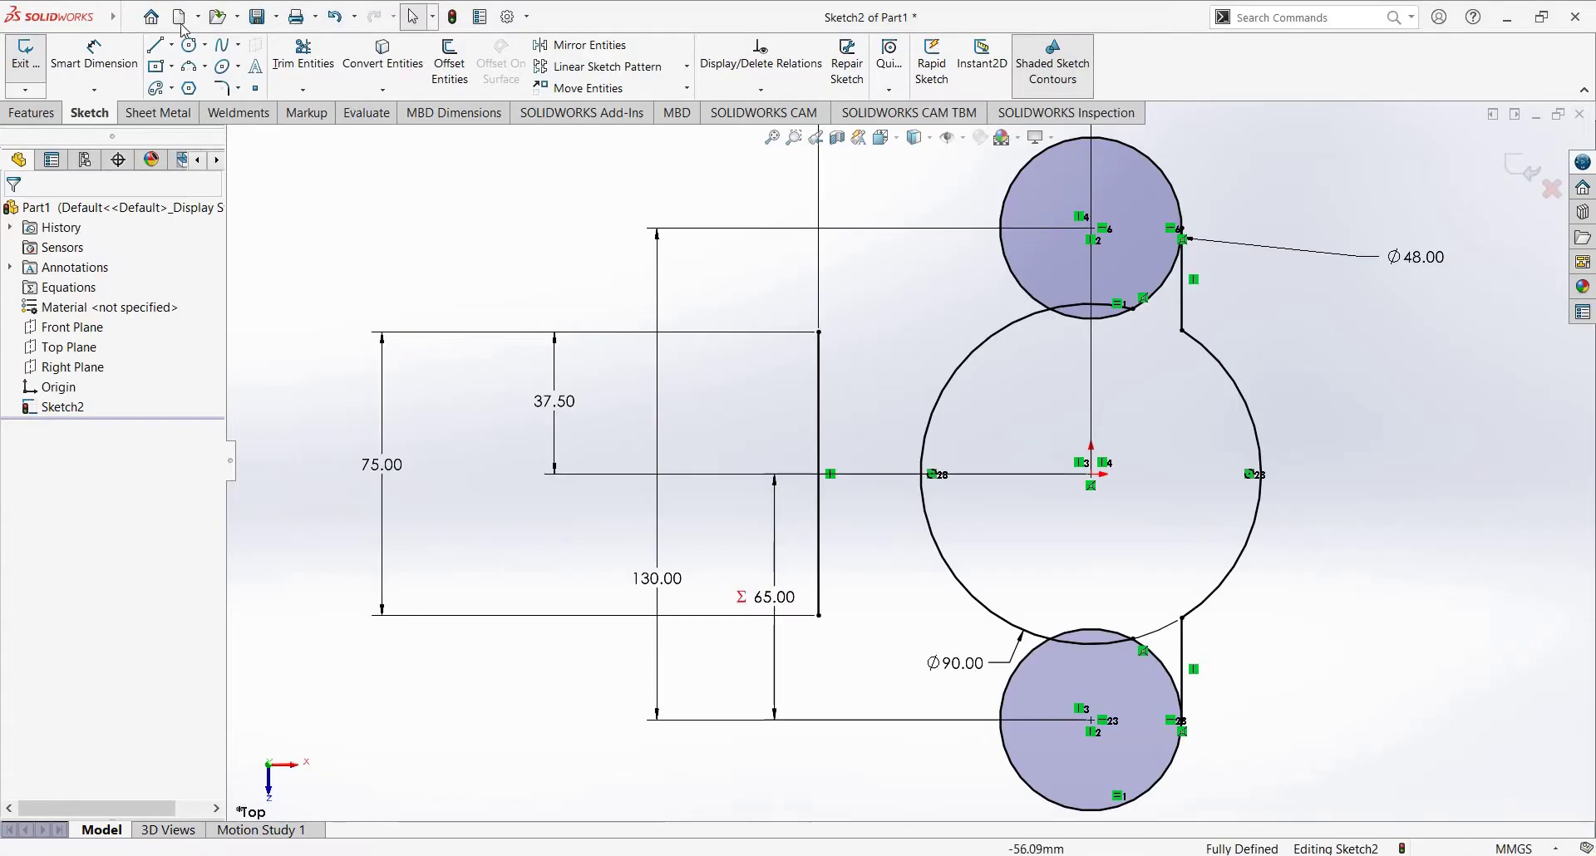
Step: Draw slanted lines from the vertical line's ends to the bottom and top small circles
key("l")
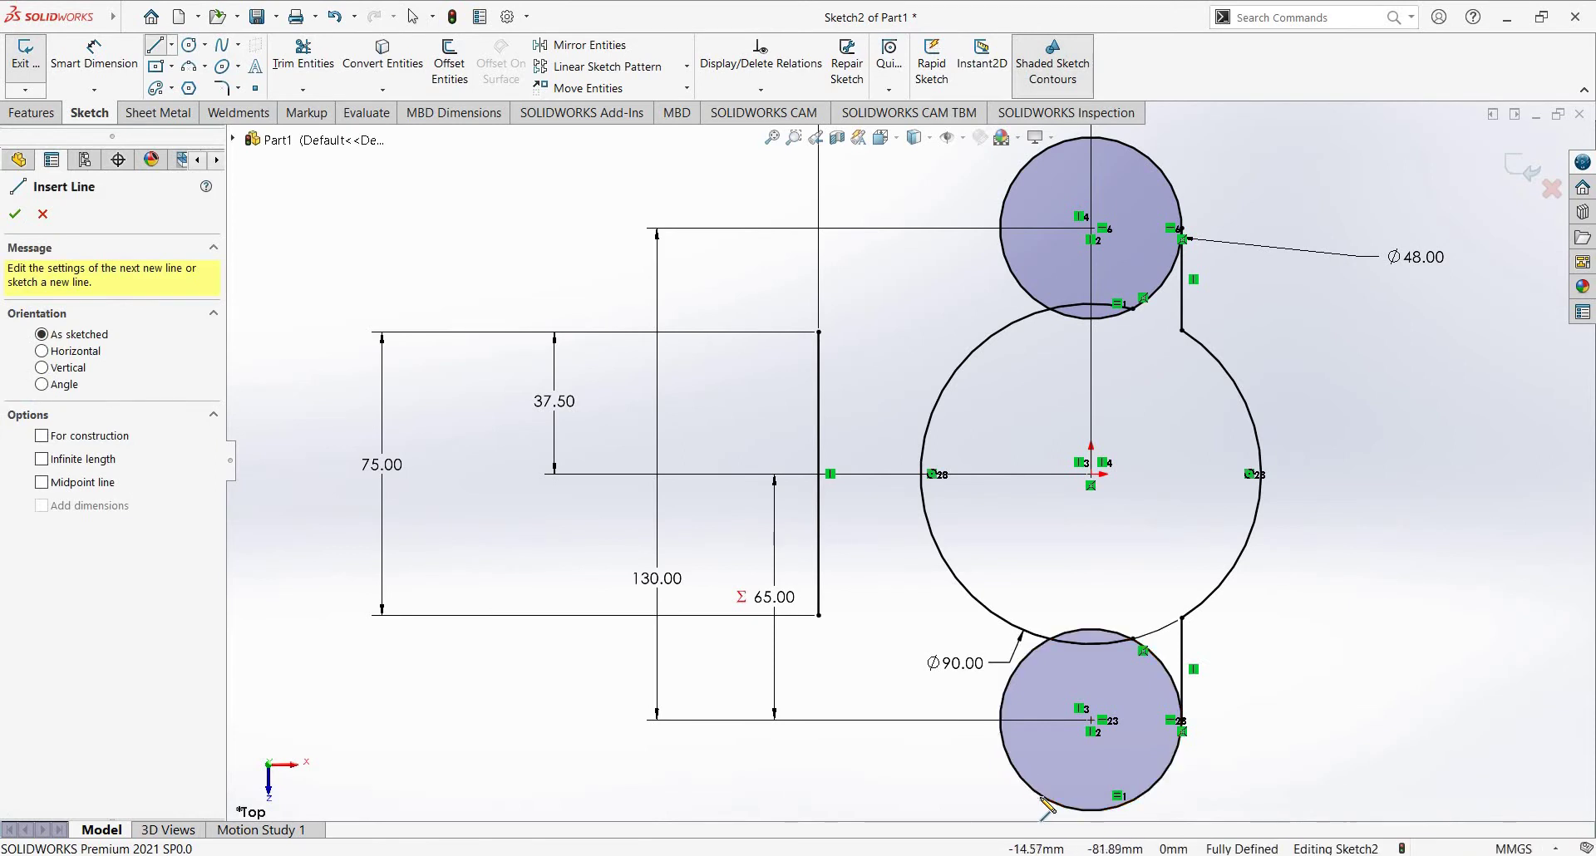
left_click(1028, 796)
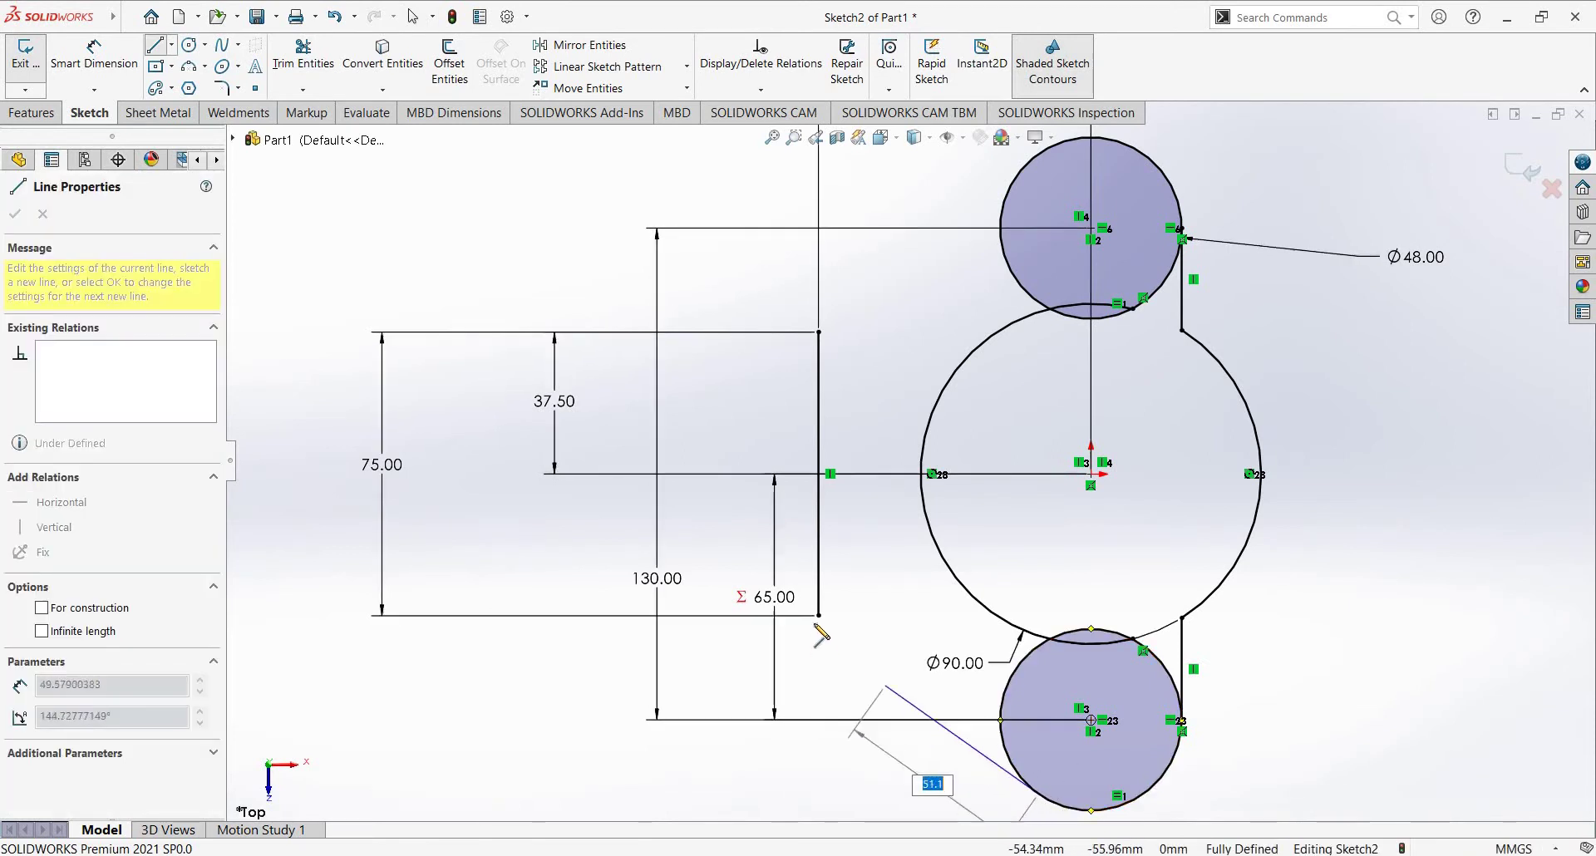
left_click(819, 616)
key("Escape")
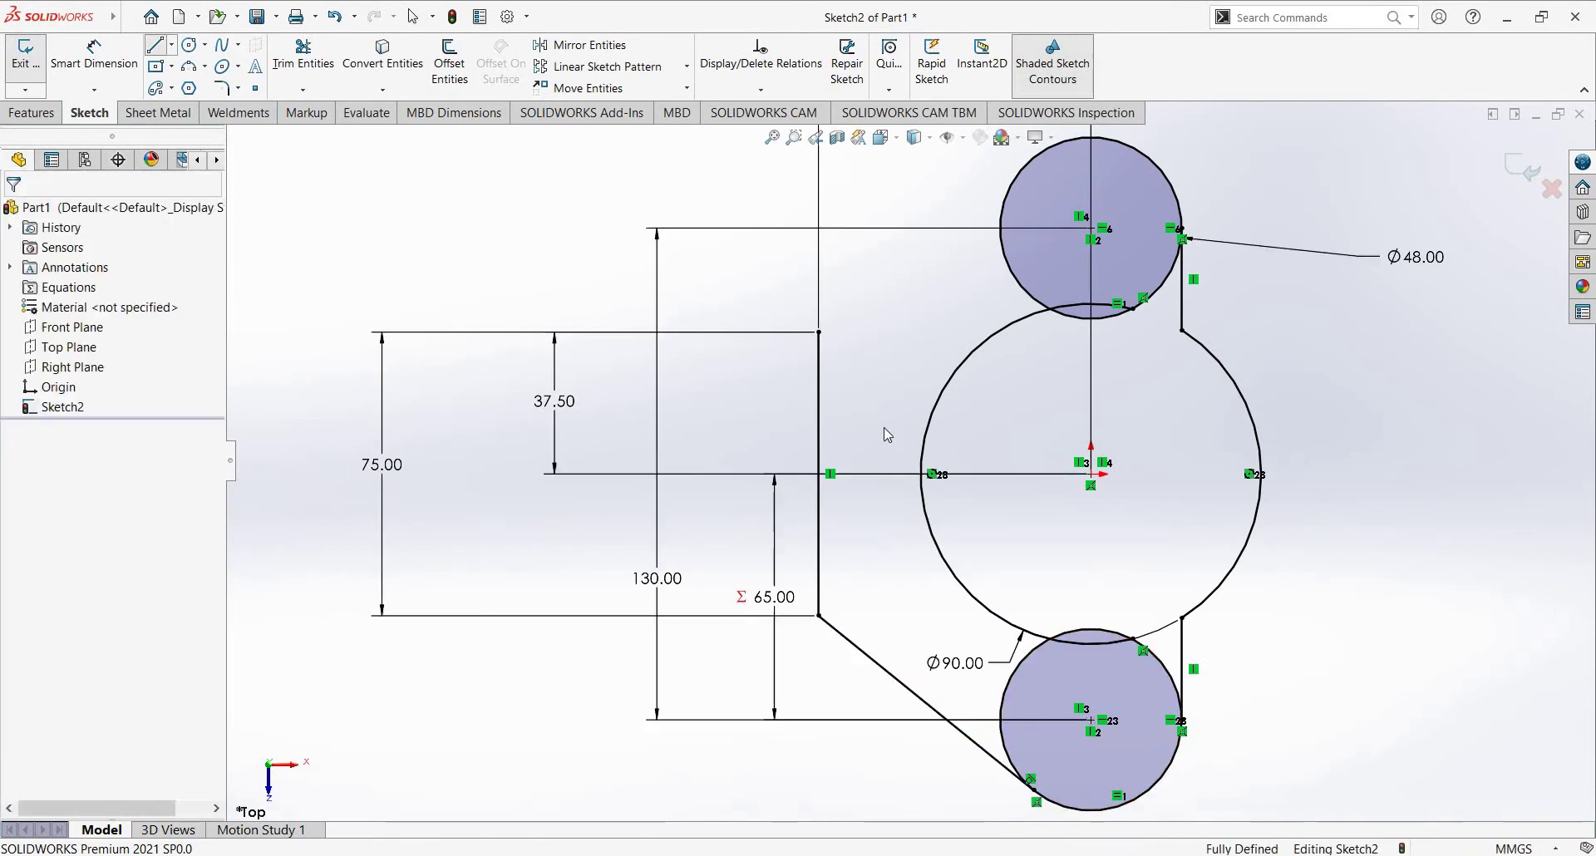
key("f")
scroll(670, 327, "down", 2)
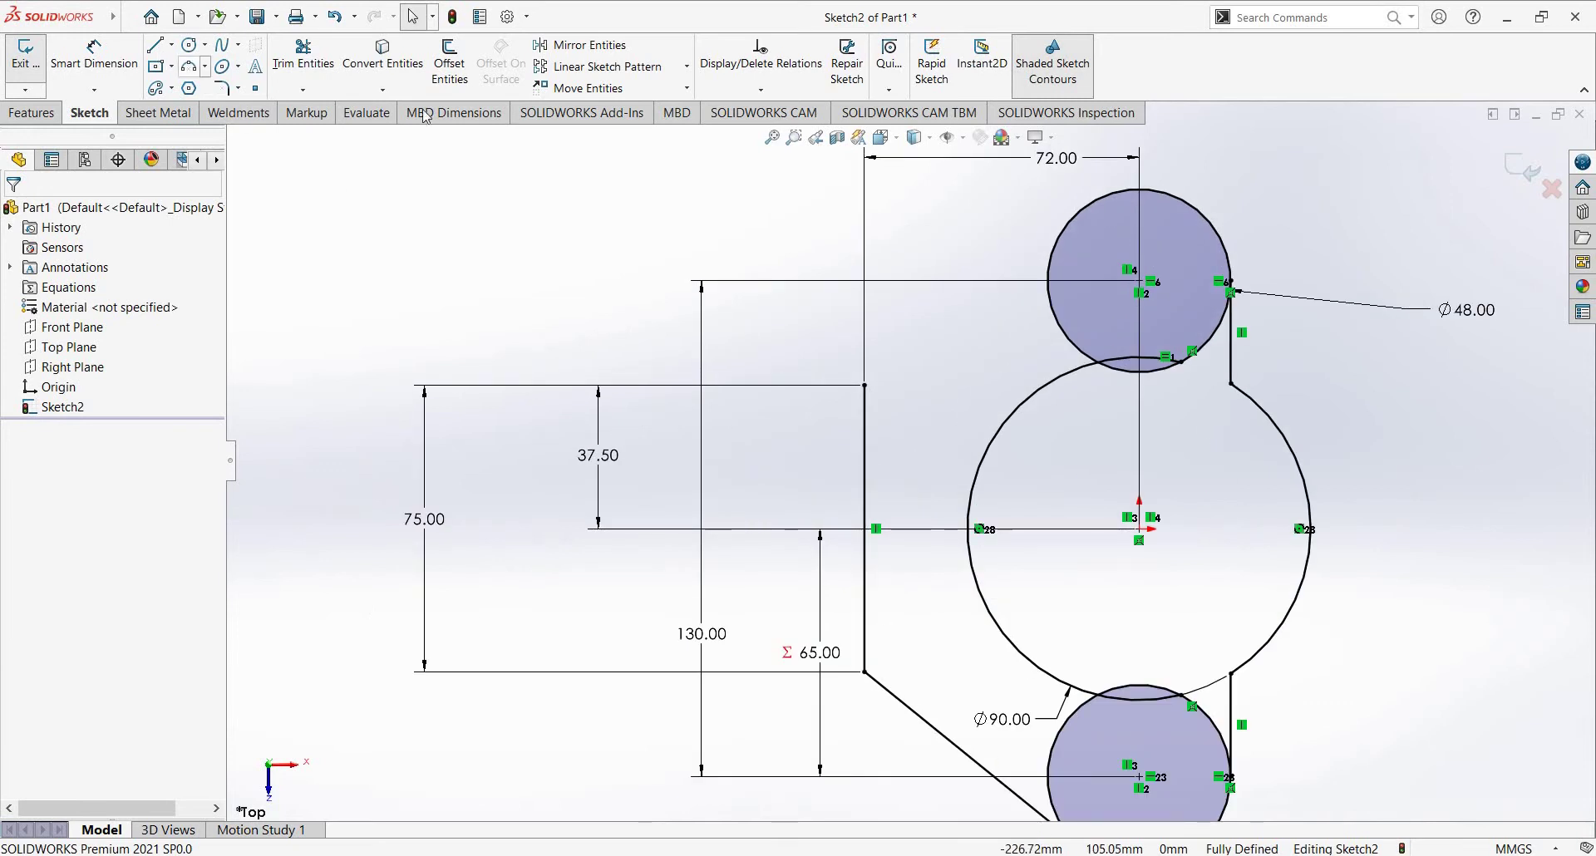
key("l")
left_click_drag(864, 385, 1102, 197)
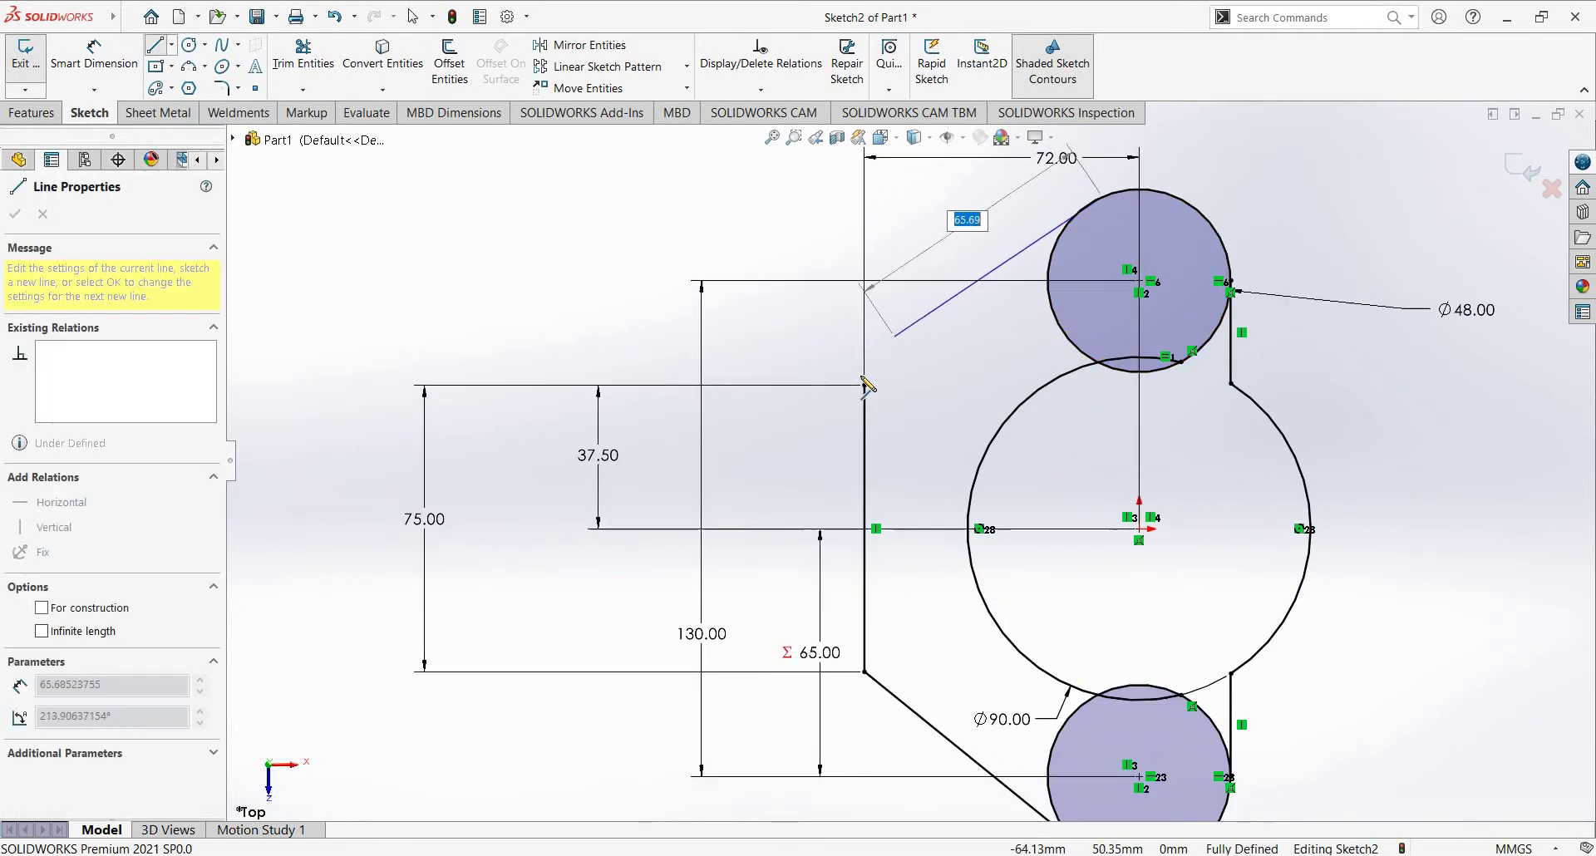
key("Escape")
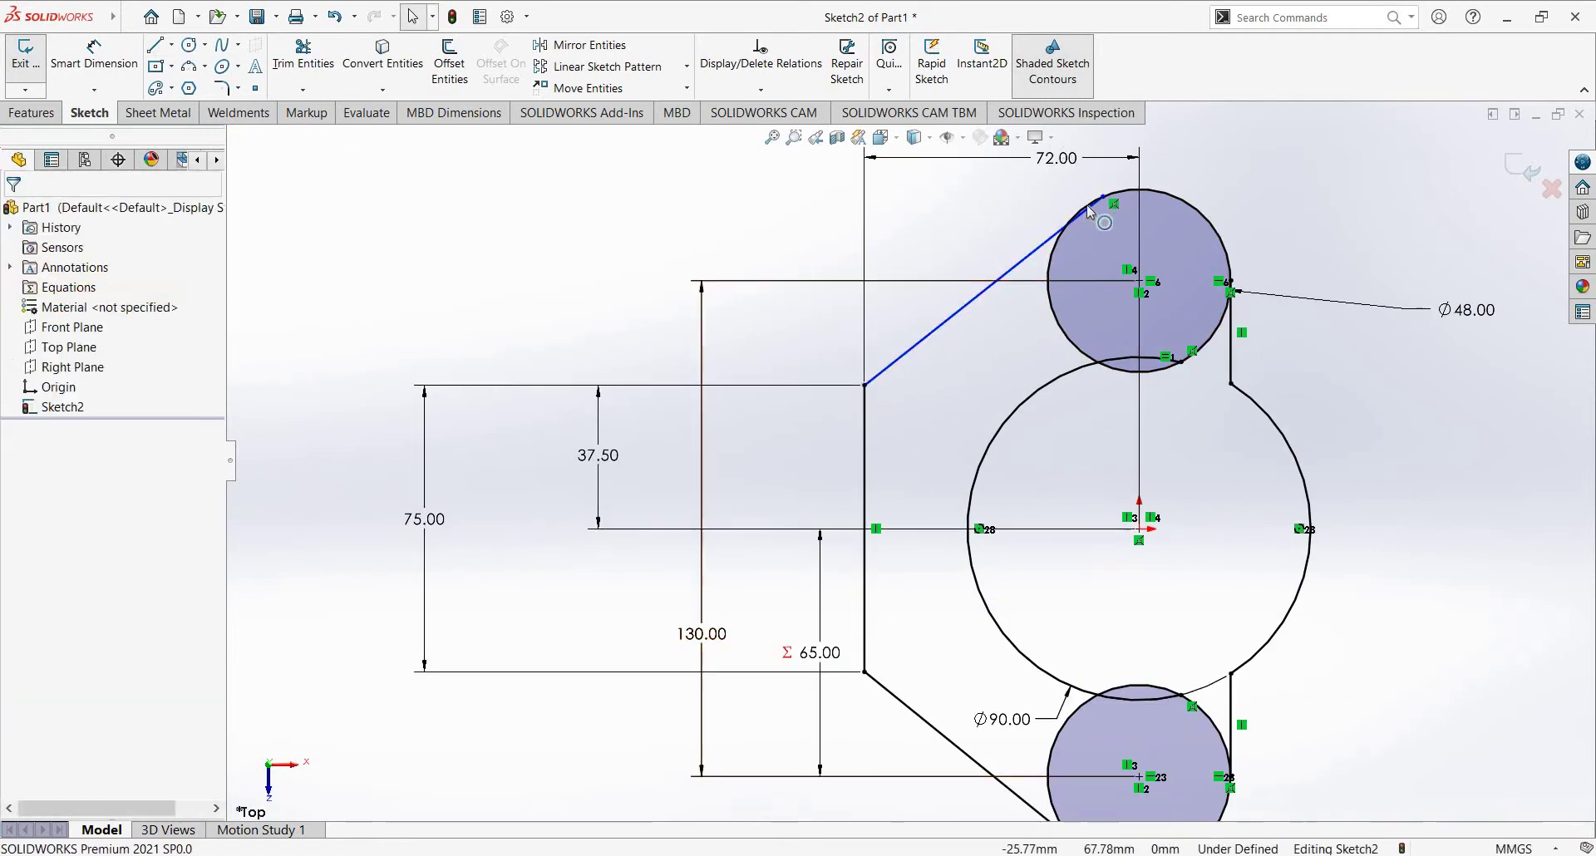
scroll(936, 371, "up", 5)
scroll(866, 470, "down", 8)
scroll(866, 471, "down", 2)
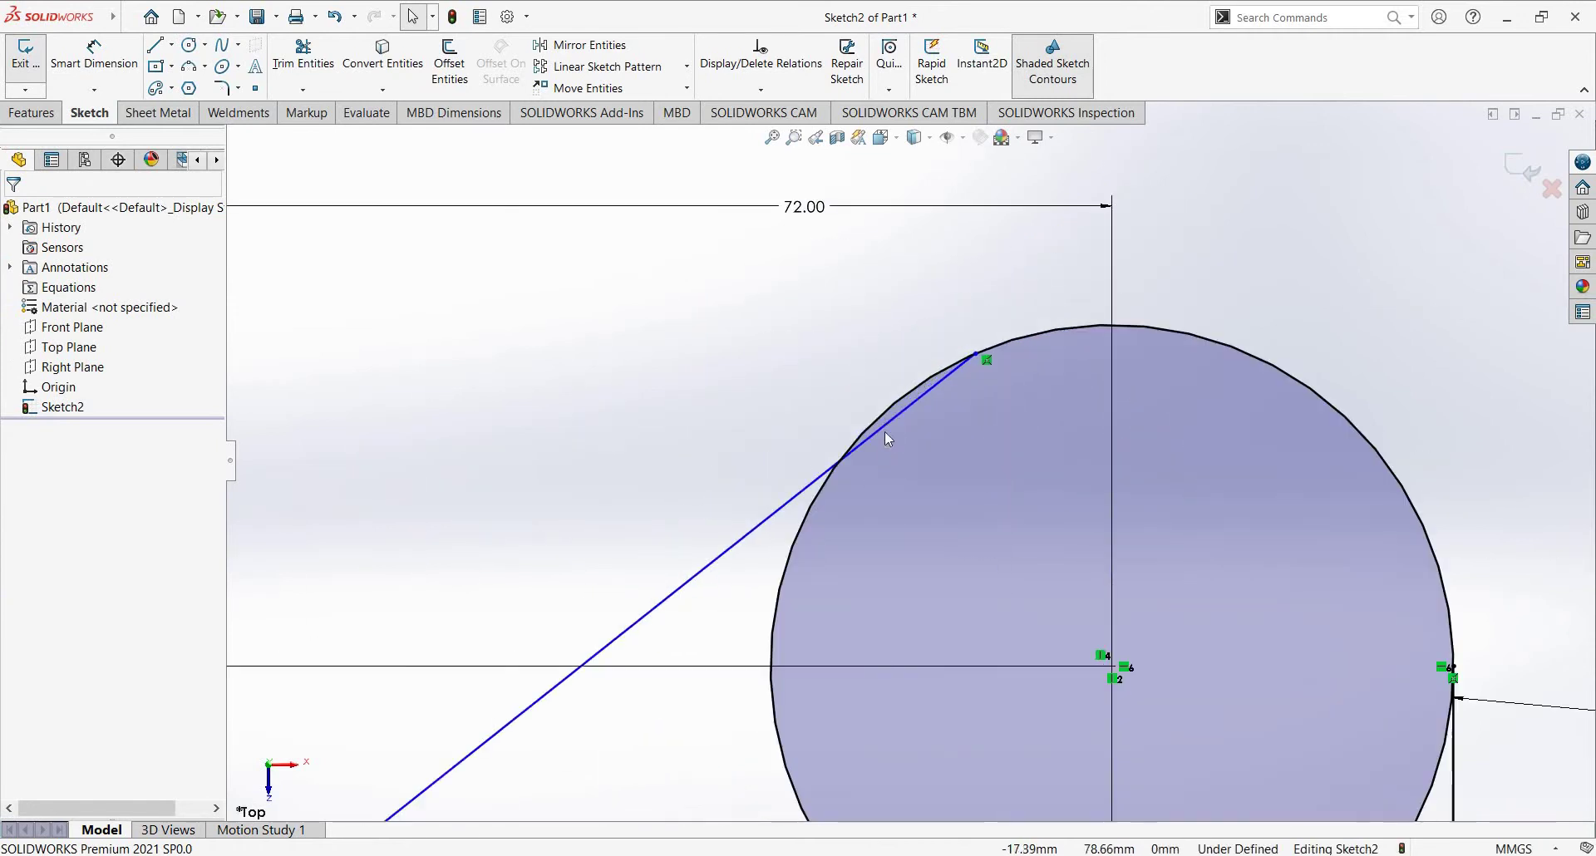
Step: Make the upper slanted line tangent to the top circle
left_click(896, 395)
left_click(896, 395, "ctrl")
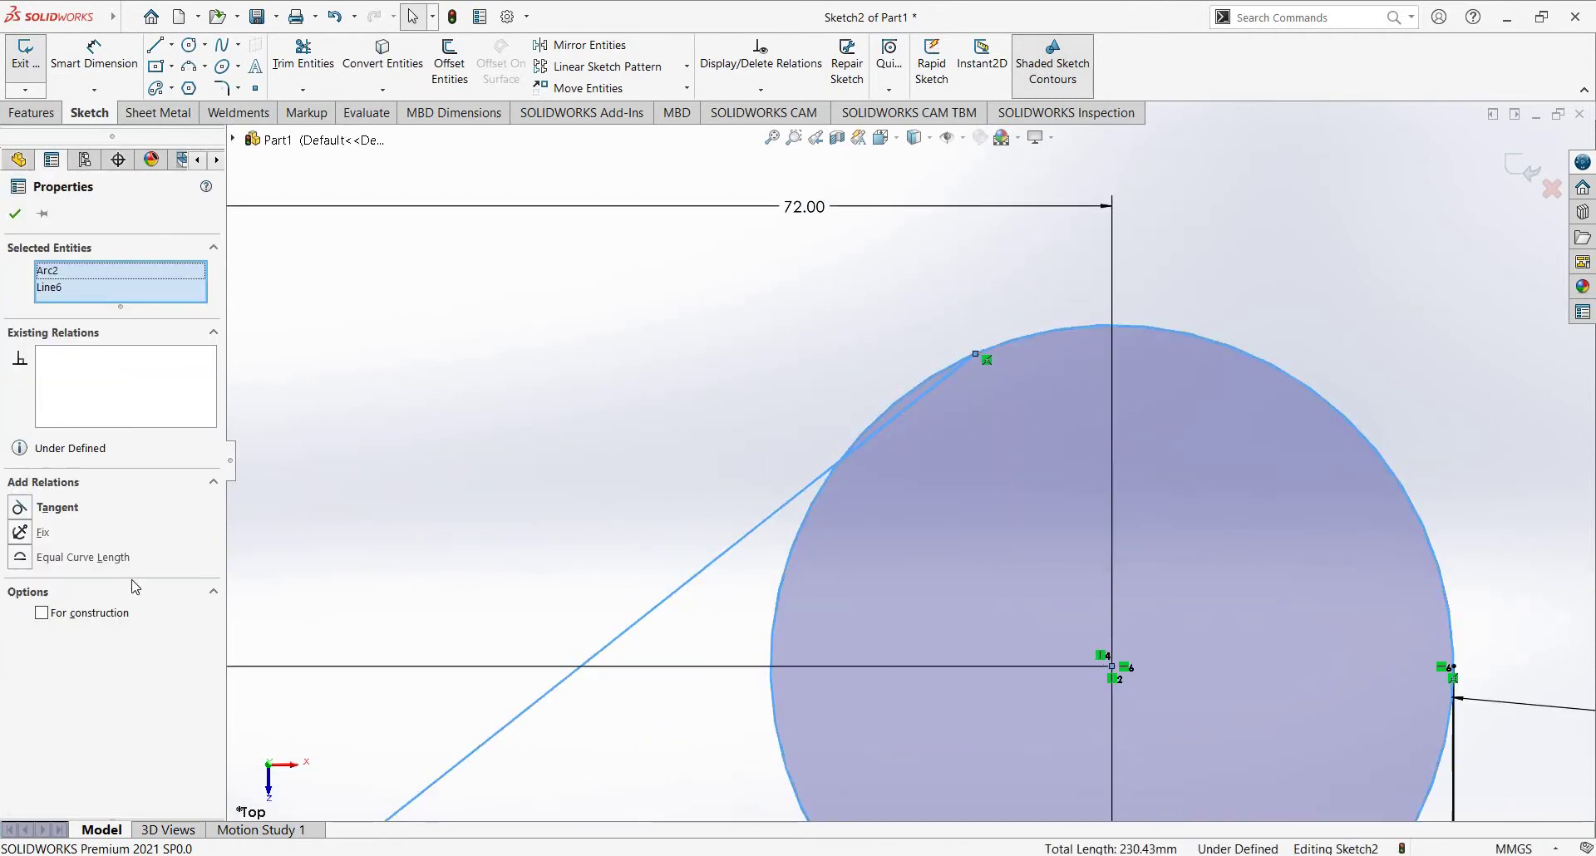
left_click(19, 509)
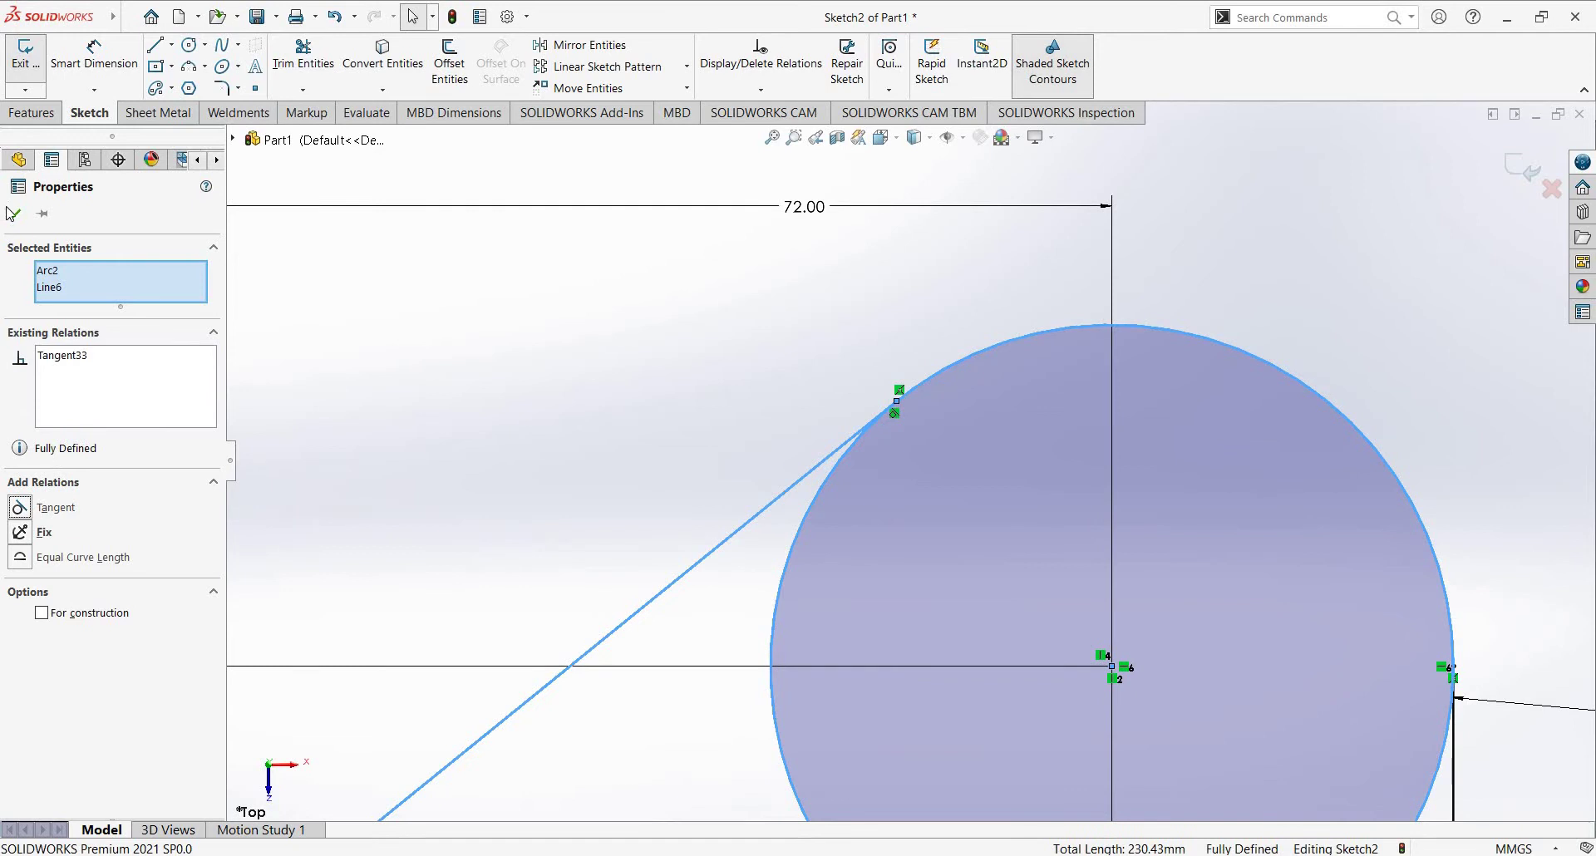
key("Escape")
key("f")
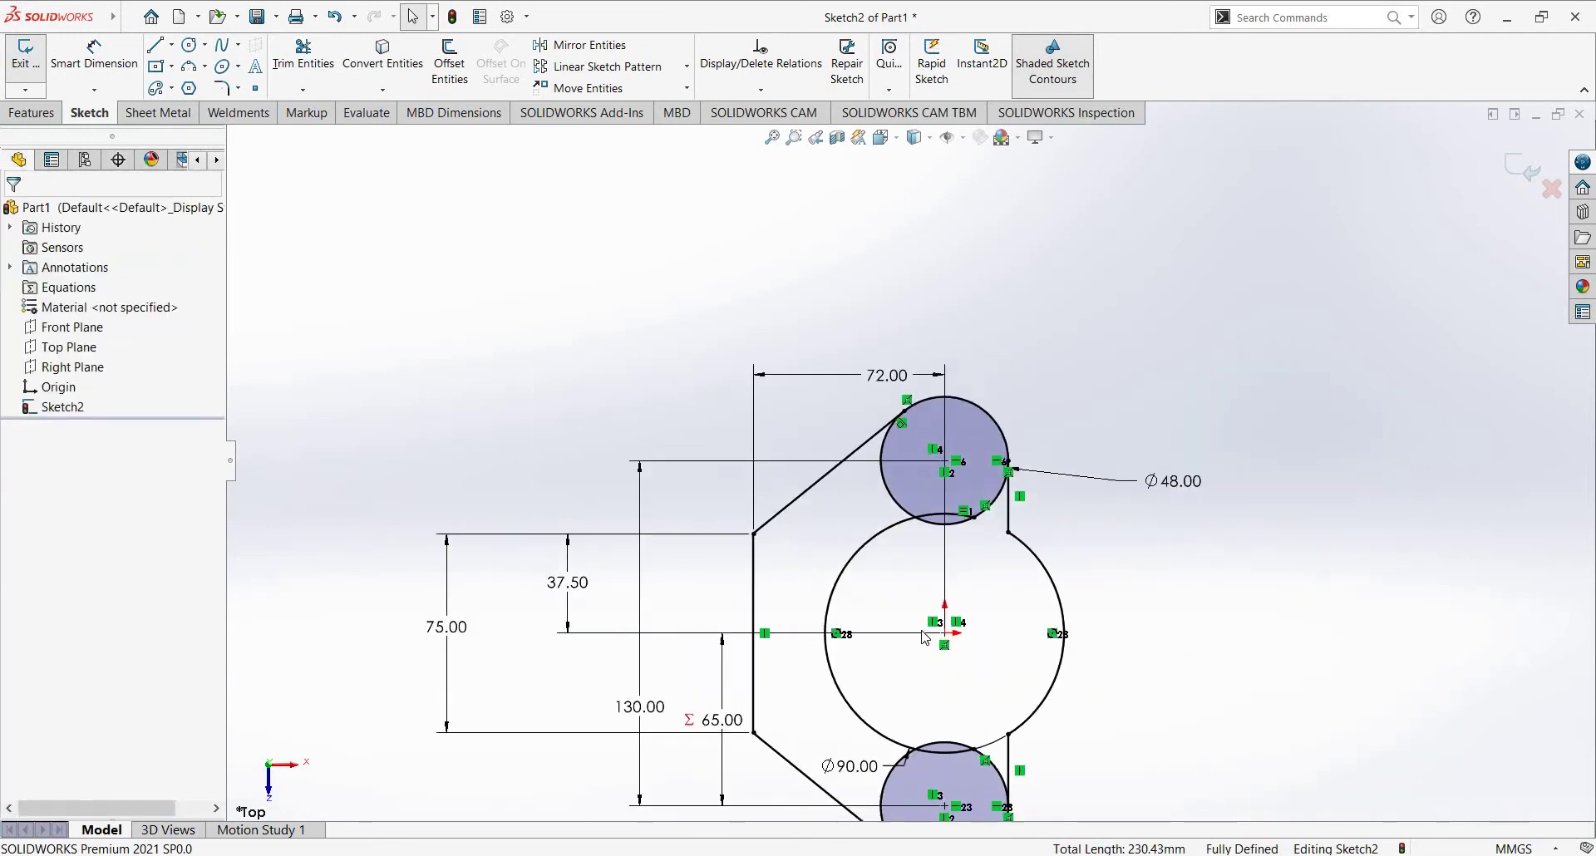
Step: Power Trim the Ø90 circle's left and upper arcs so the base profile closes
left_click(322, 58)
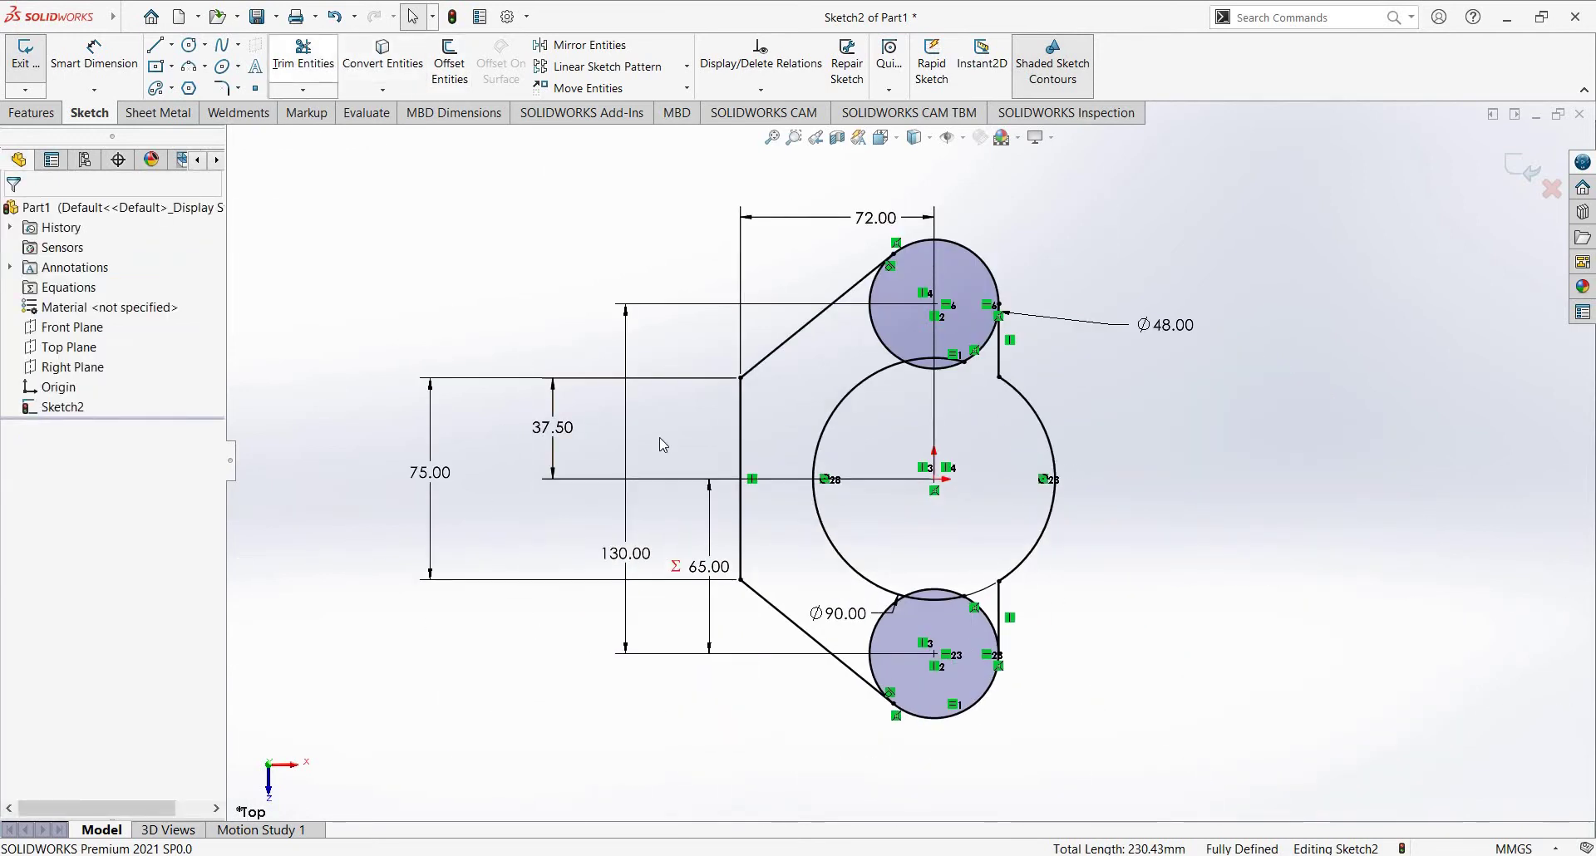
scroll(876, 403, "down", 1)
left_click_drag(715, 366, 773, 375)
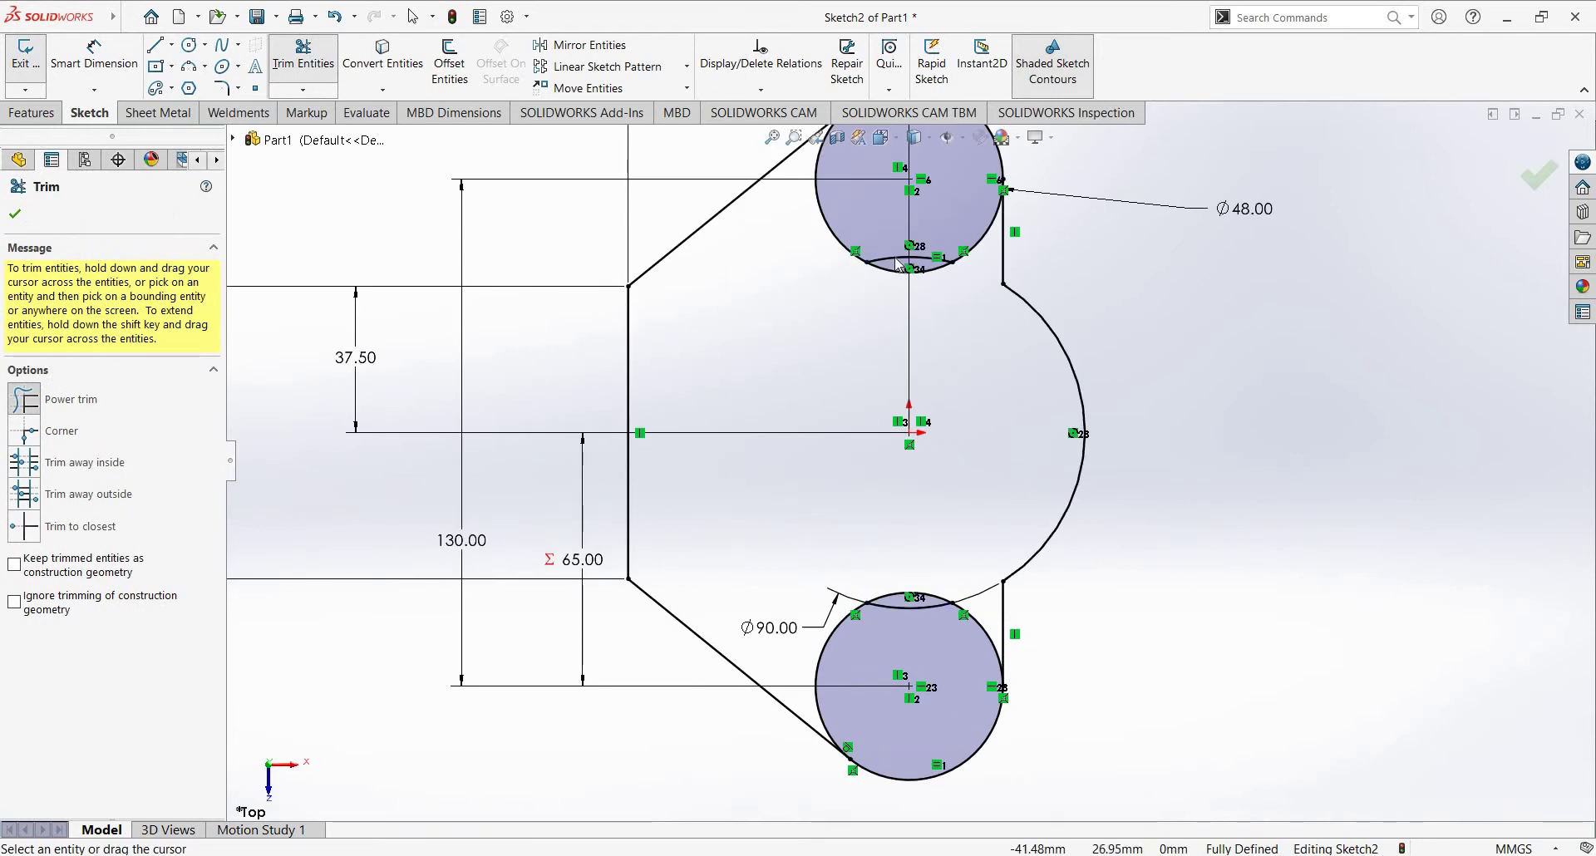
scroll(897, 323, "down", 5)
scroll(897, 322, "down", 2)
scroll(956, 457, "up", 4)
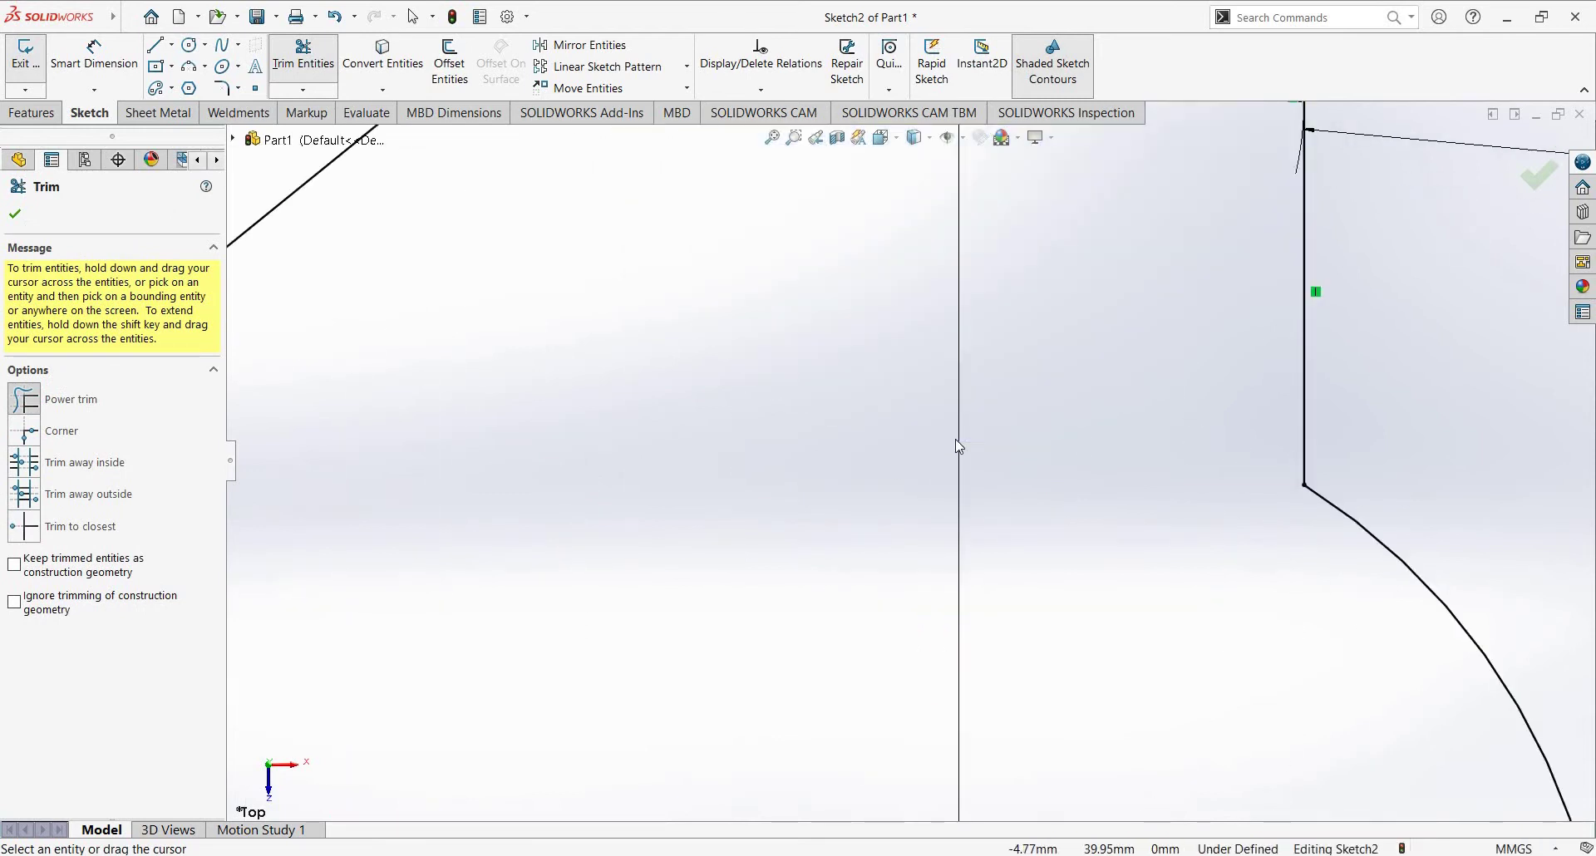
scroll(916, 636, "up", 2)
scroll(916, 636, "up", 1)
scroll(916, 482, "down", 4)
scroll(916, 481, "down", 2)
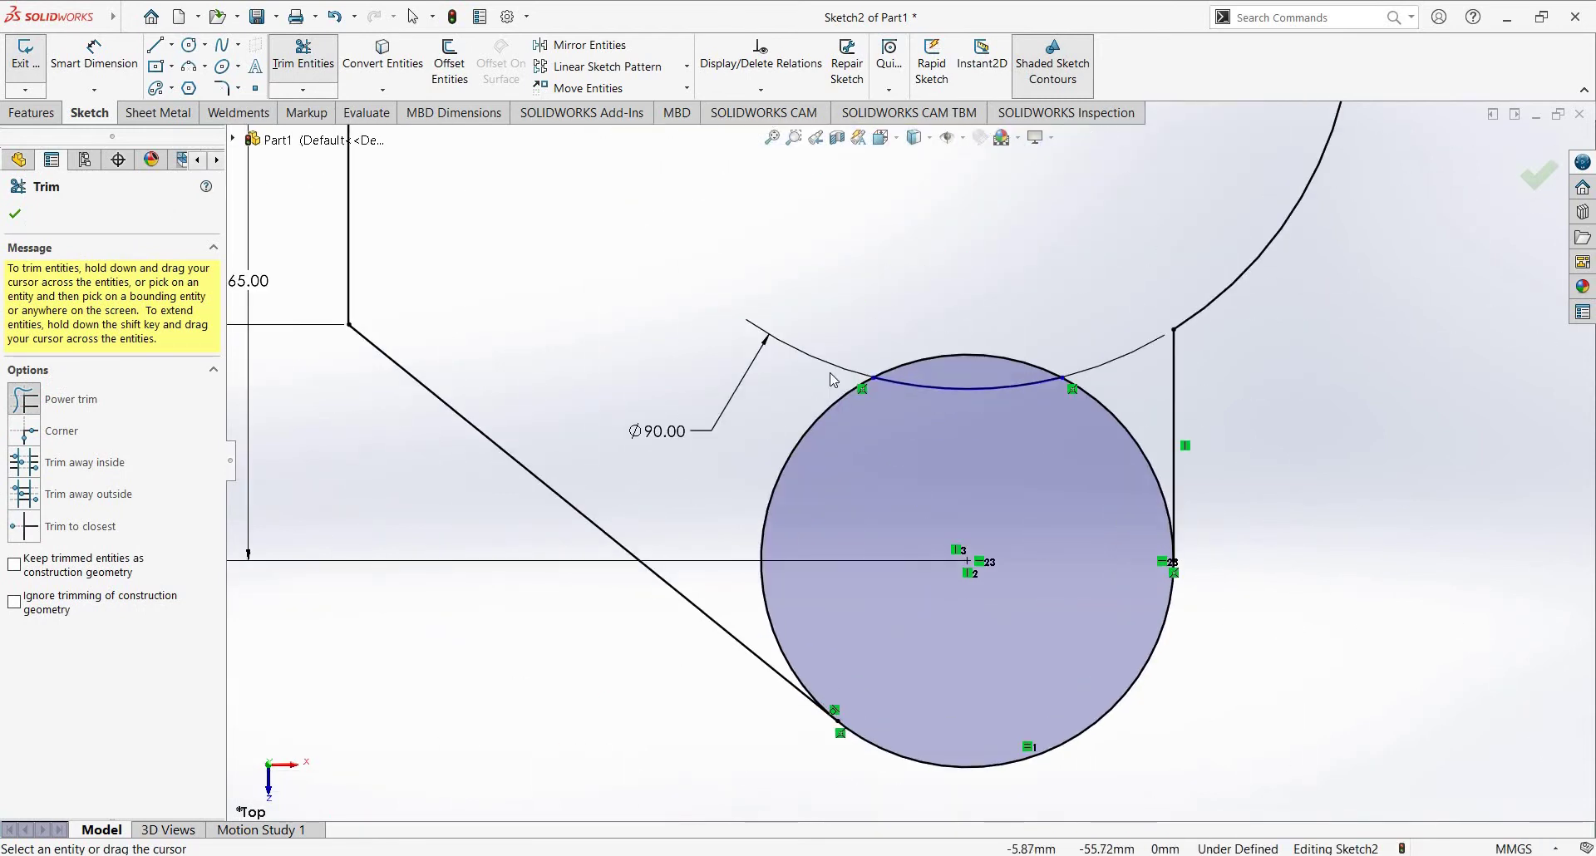
left_click_drag(917, 478, 831, 374)
left_click_drag(1064, 431, 1067, 428)
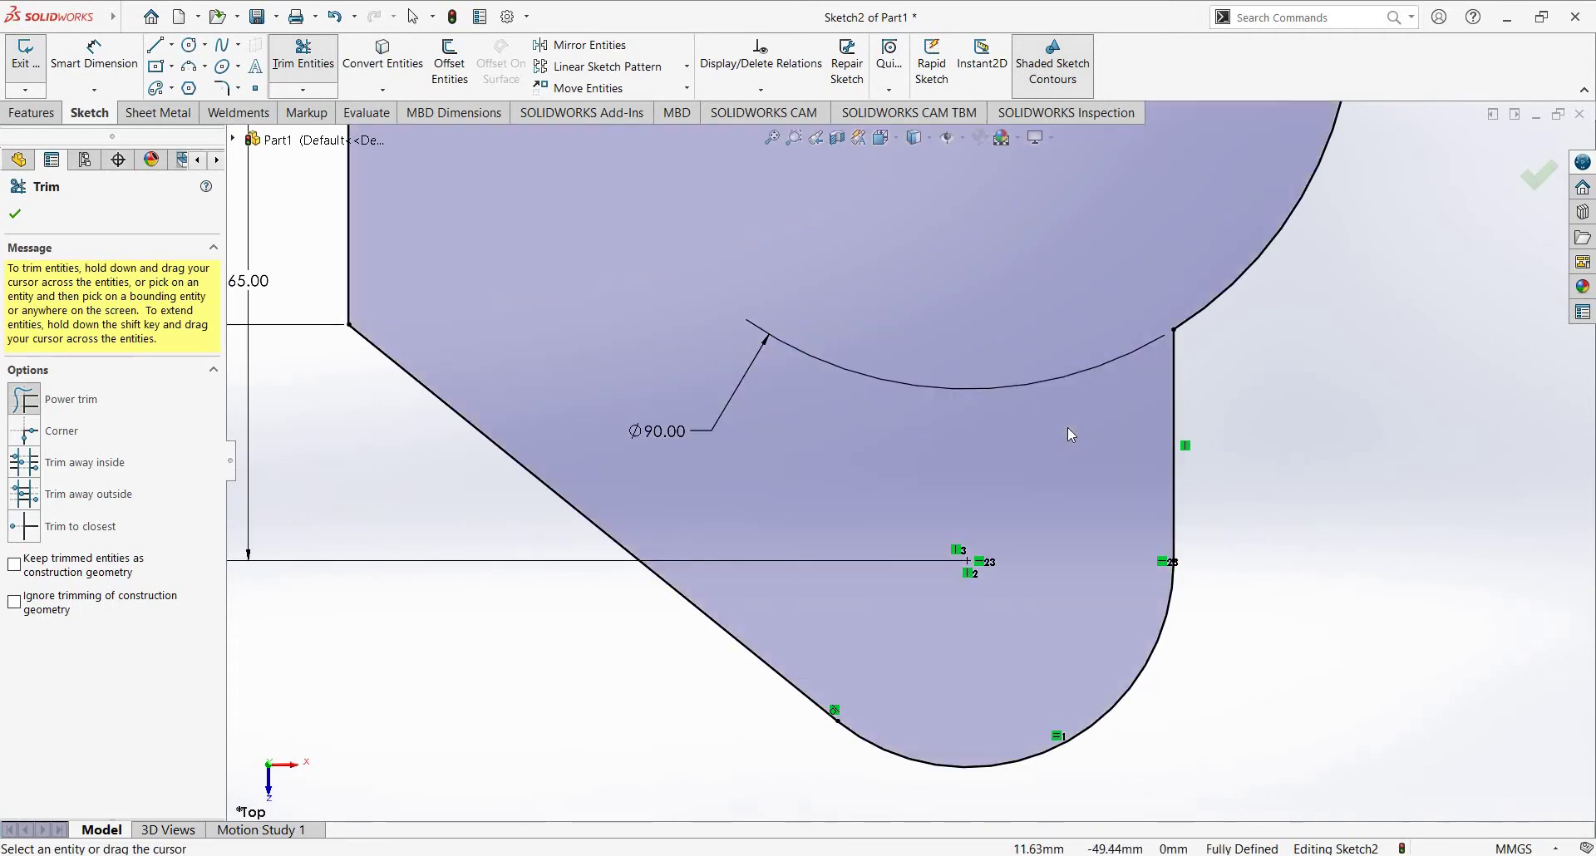
scroll(1067, 428, "up", 4)
key("alt+Tab")
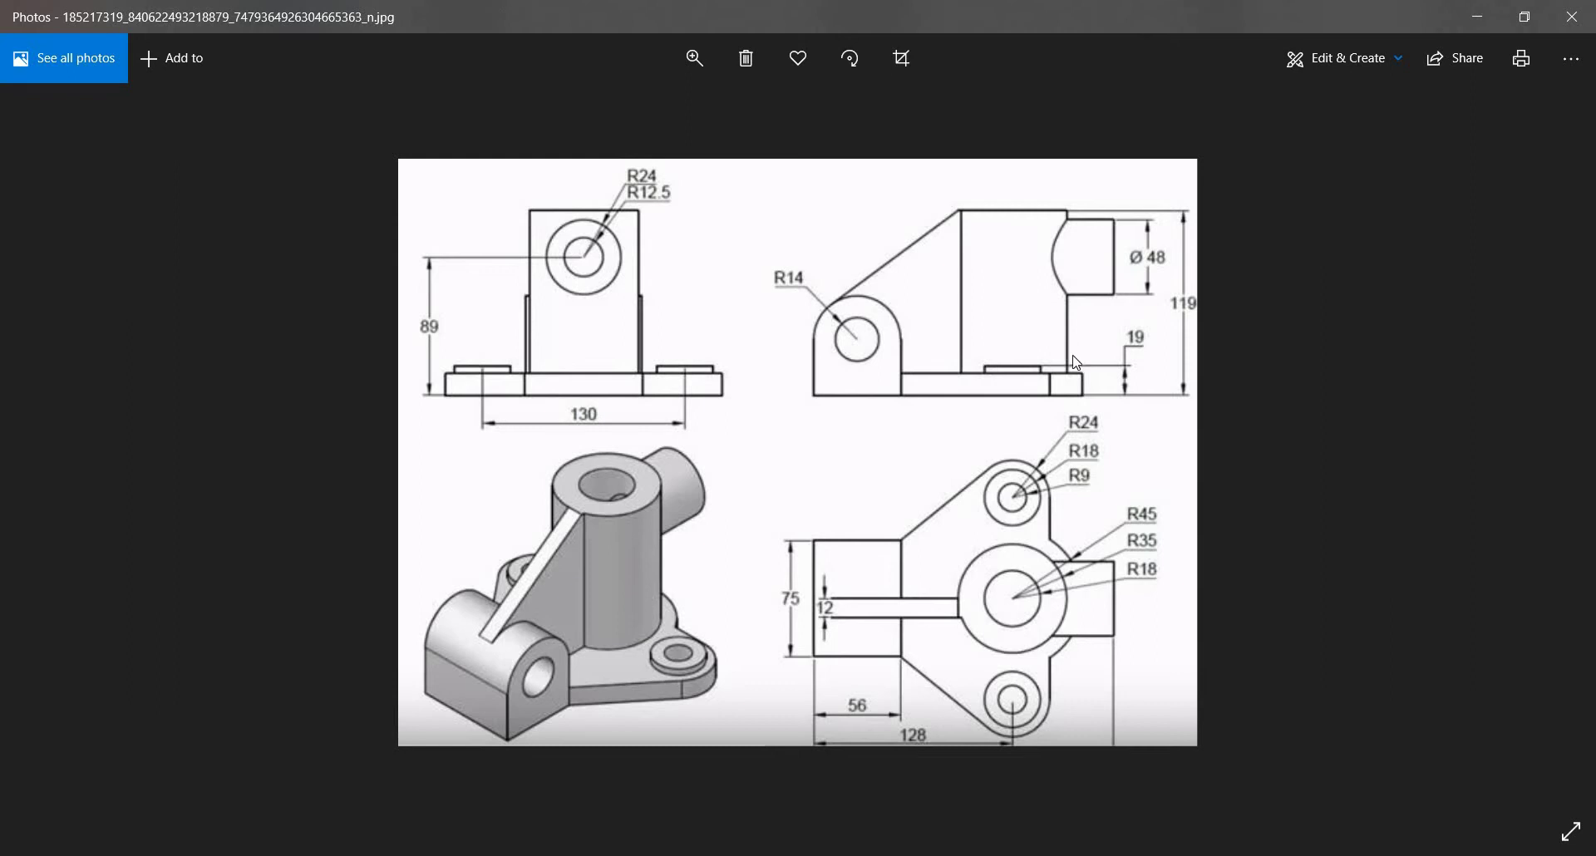
Step: Zoom around the reference drawing's views and dimensions in Photos, then return to SOLIDWORKS
scroll(972, 364, "up", 3)
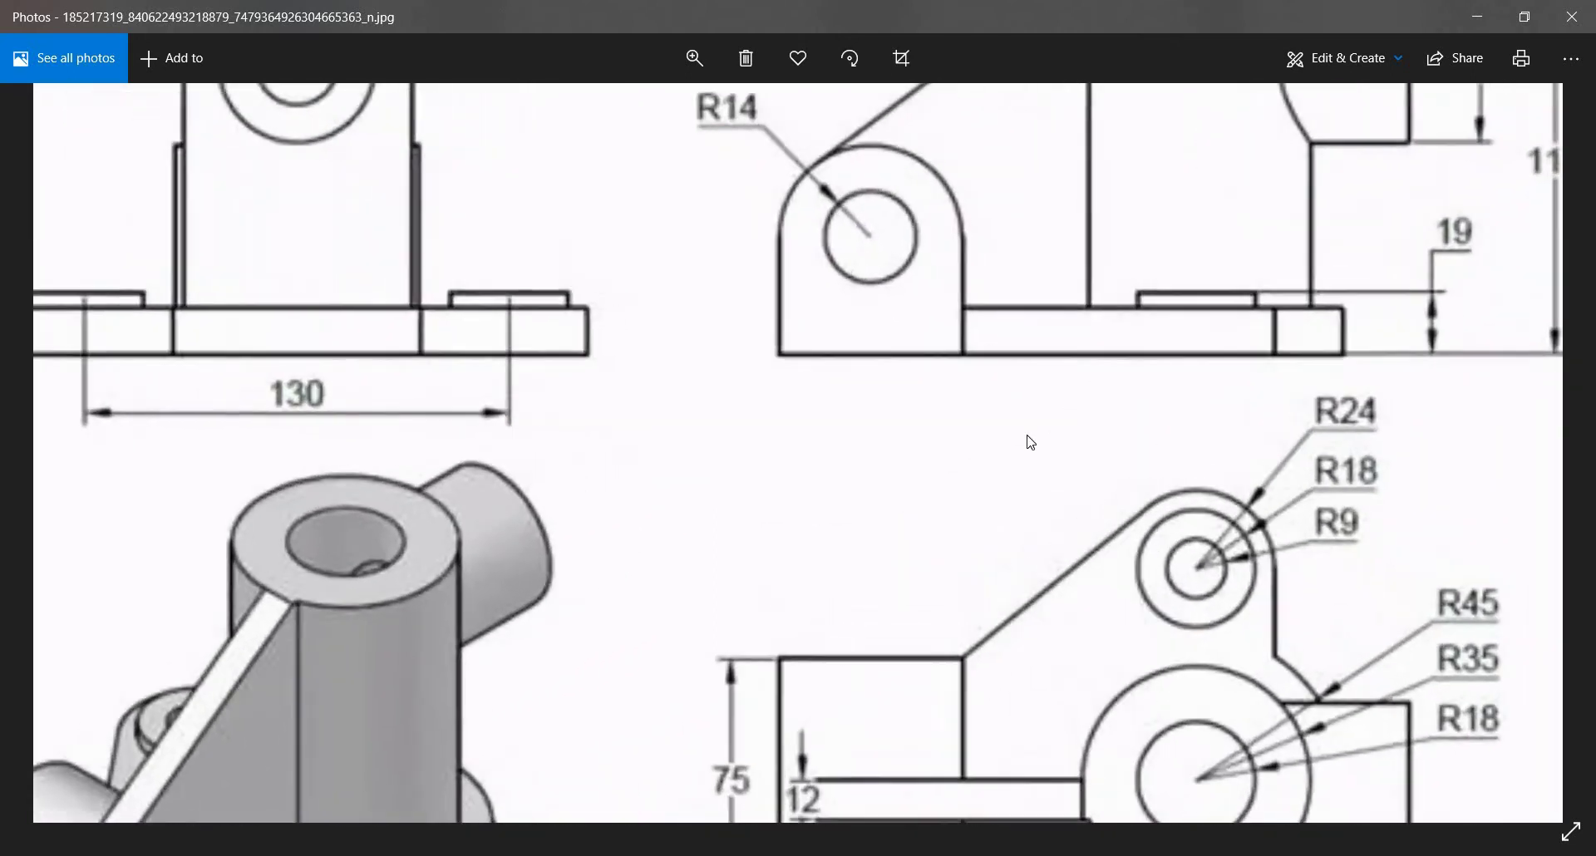
scroll(918, 550, "down", 2)
scroll(901, 392, "up", 2)
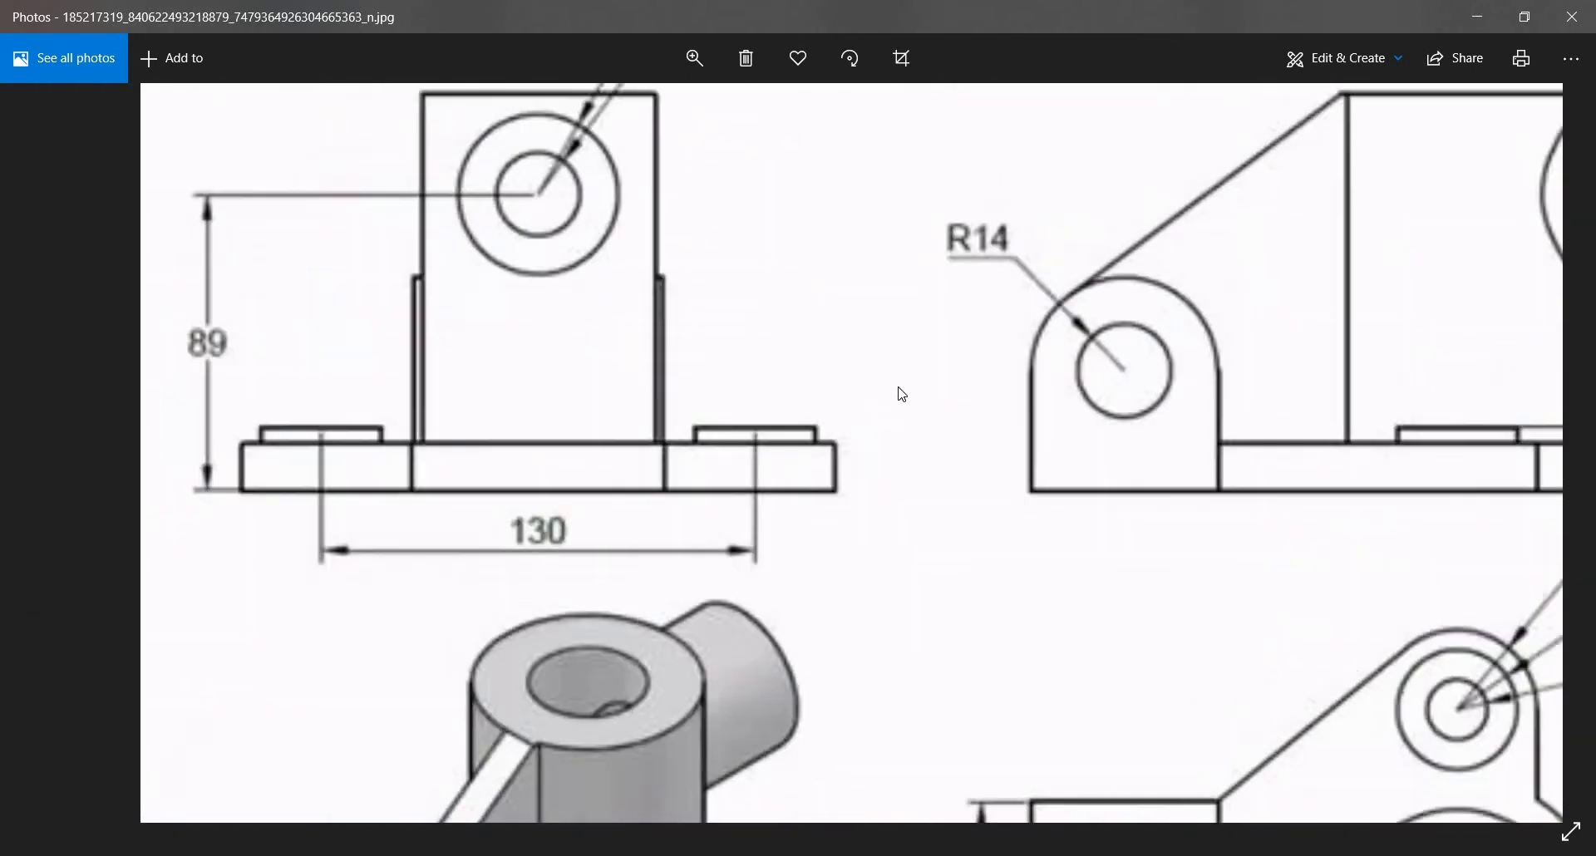
scroll(706, 321, "up", 1)
scroll(707, 536, "up", 2)
scroll(707, 536, "down", 2)
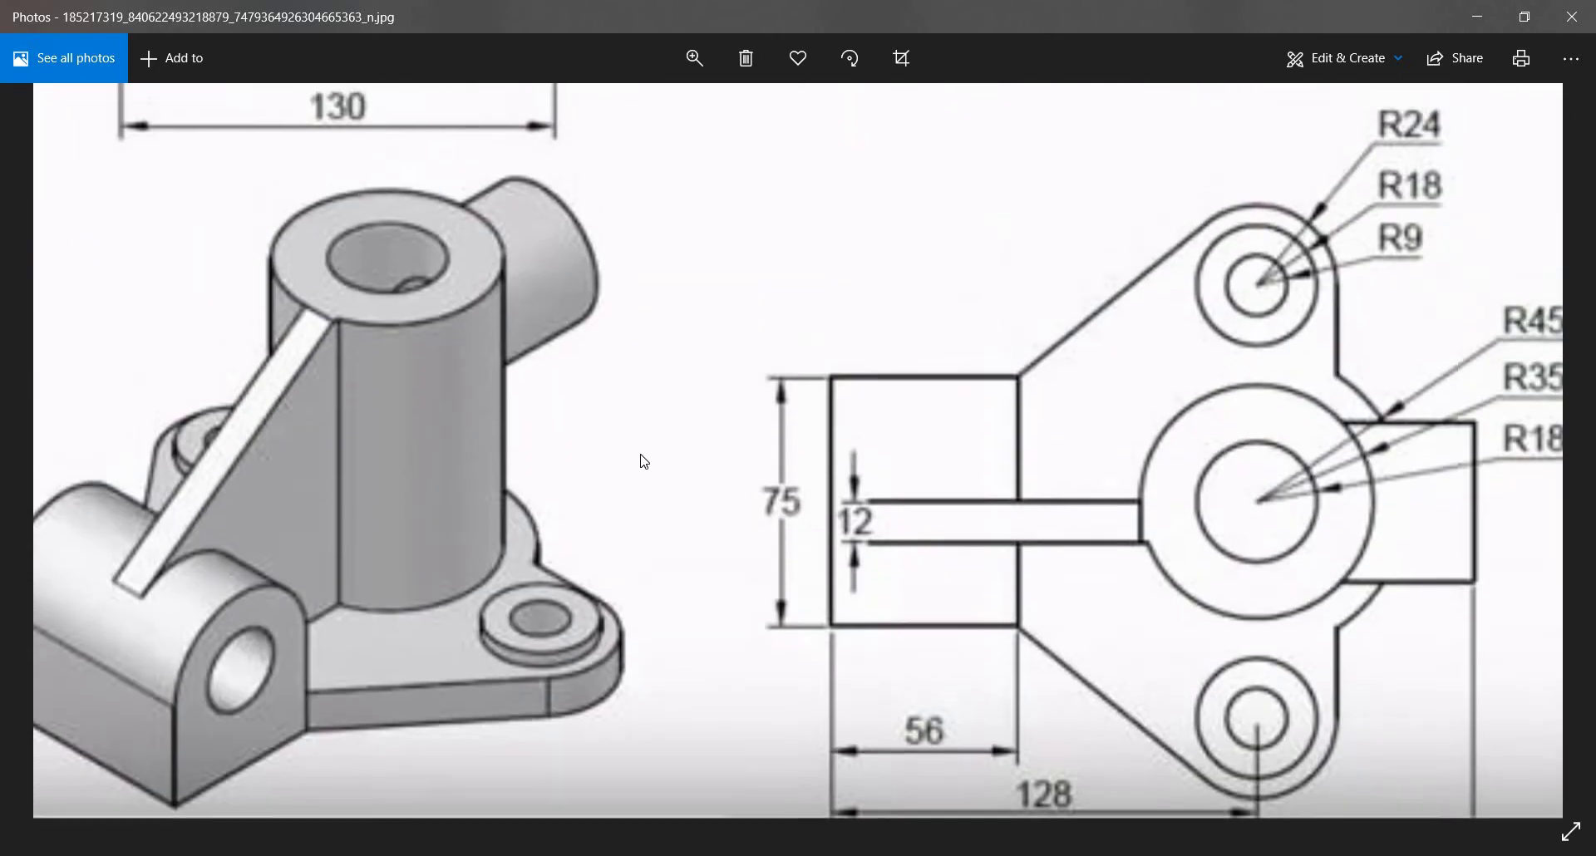
scroll(857, 415, "up", 2)
scroll(857, 415, "down", 3)
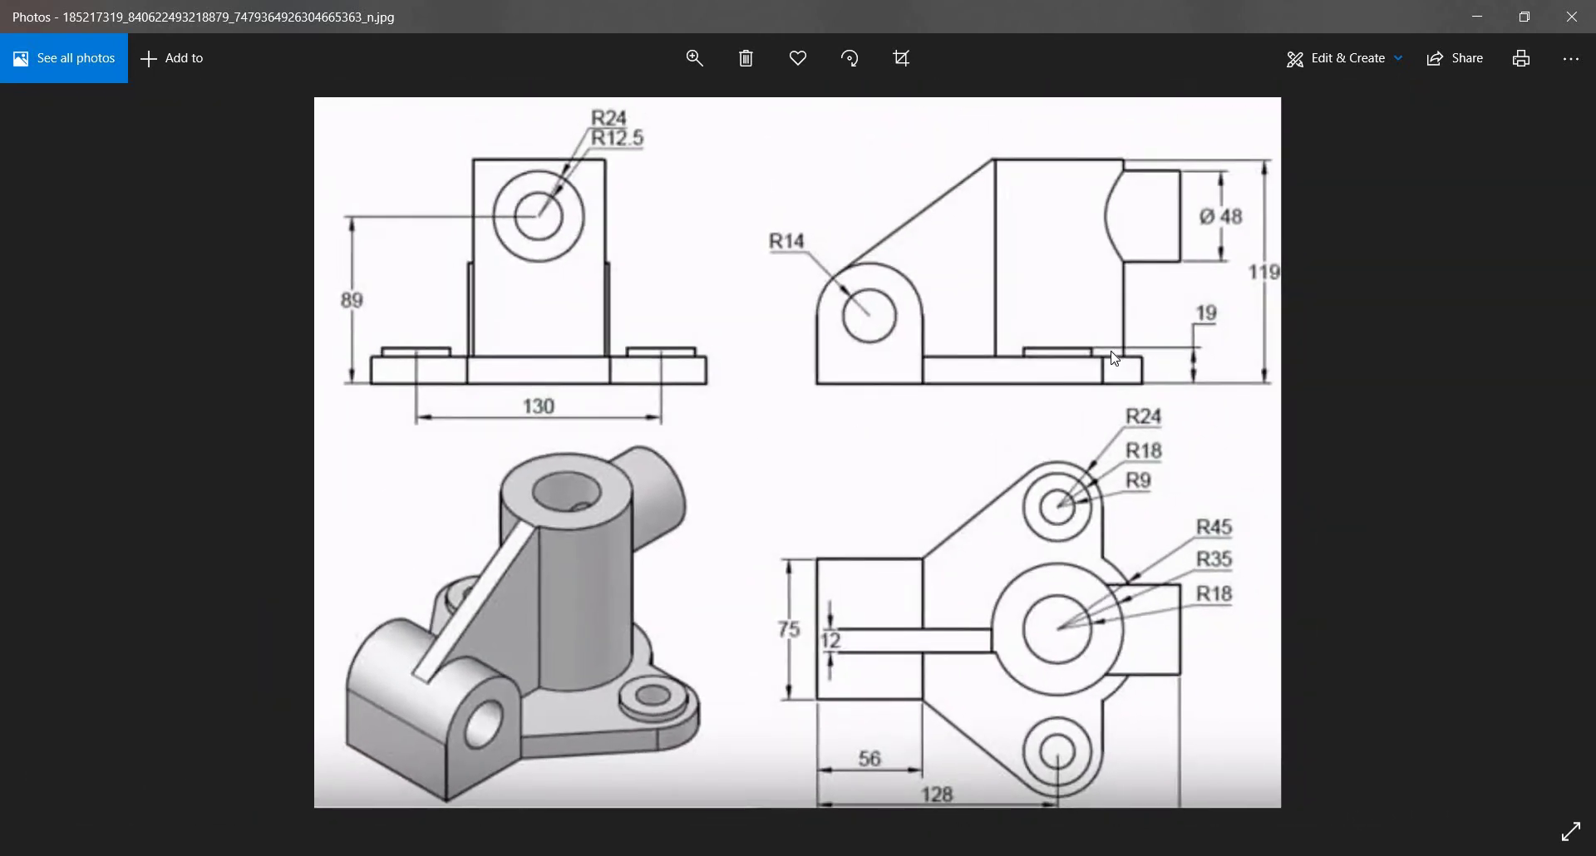
key("alt+Tab")
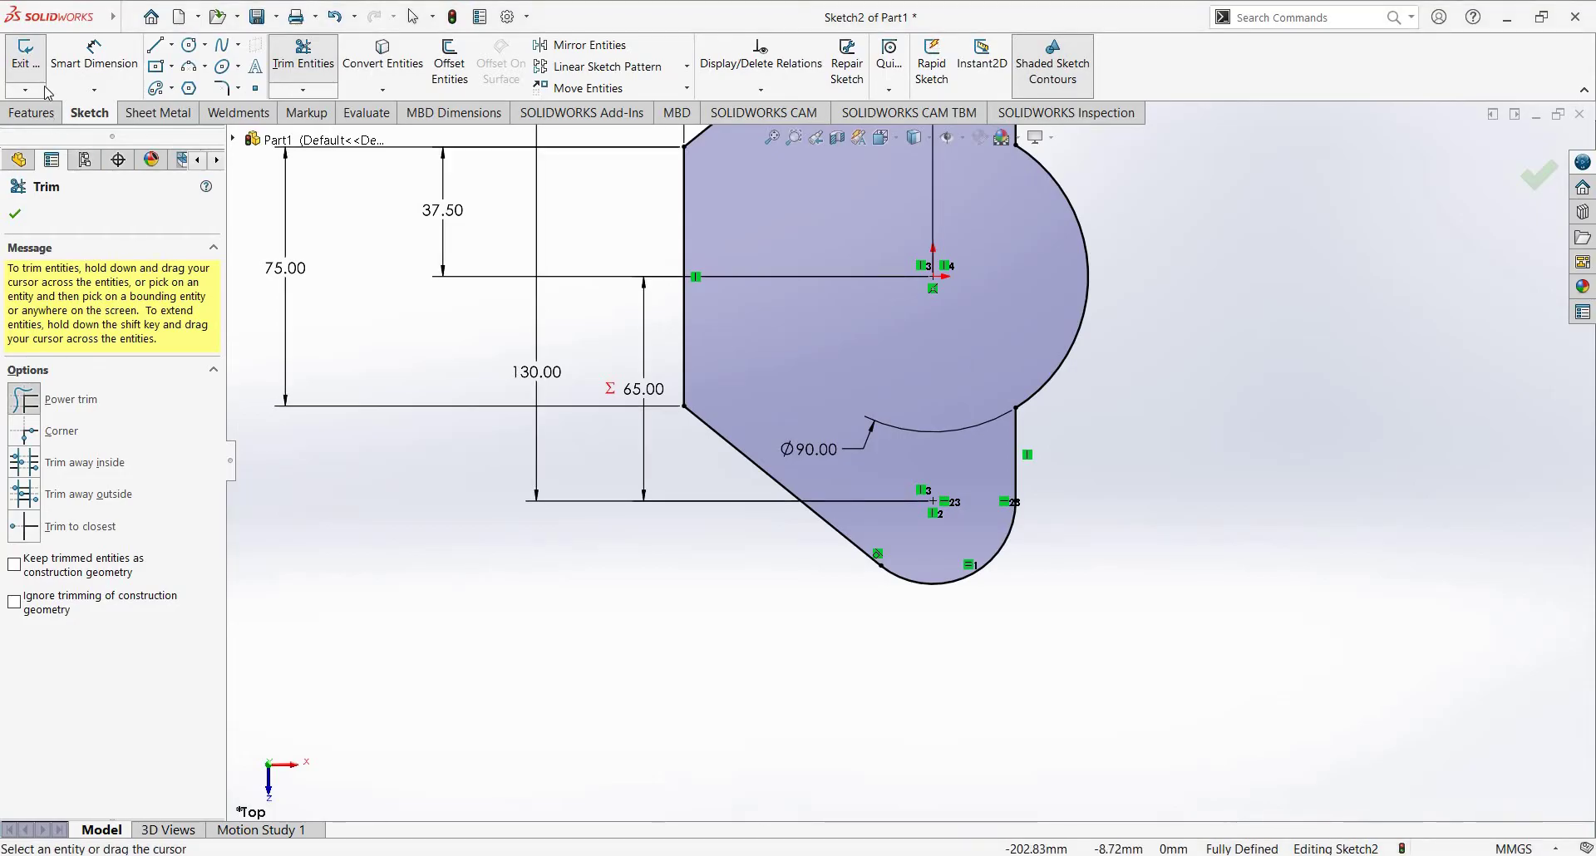
Step: Extrude the base profile 15 mm into a solid plate and orbit to inspect it
left_click(30, 112)
left_click(33, 62)
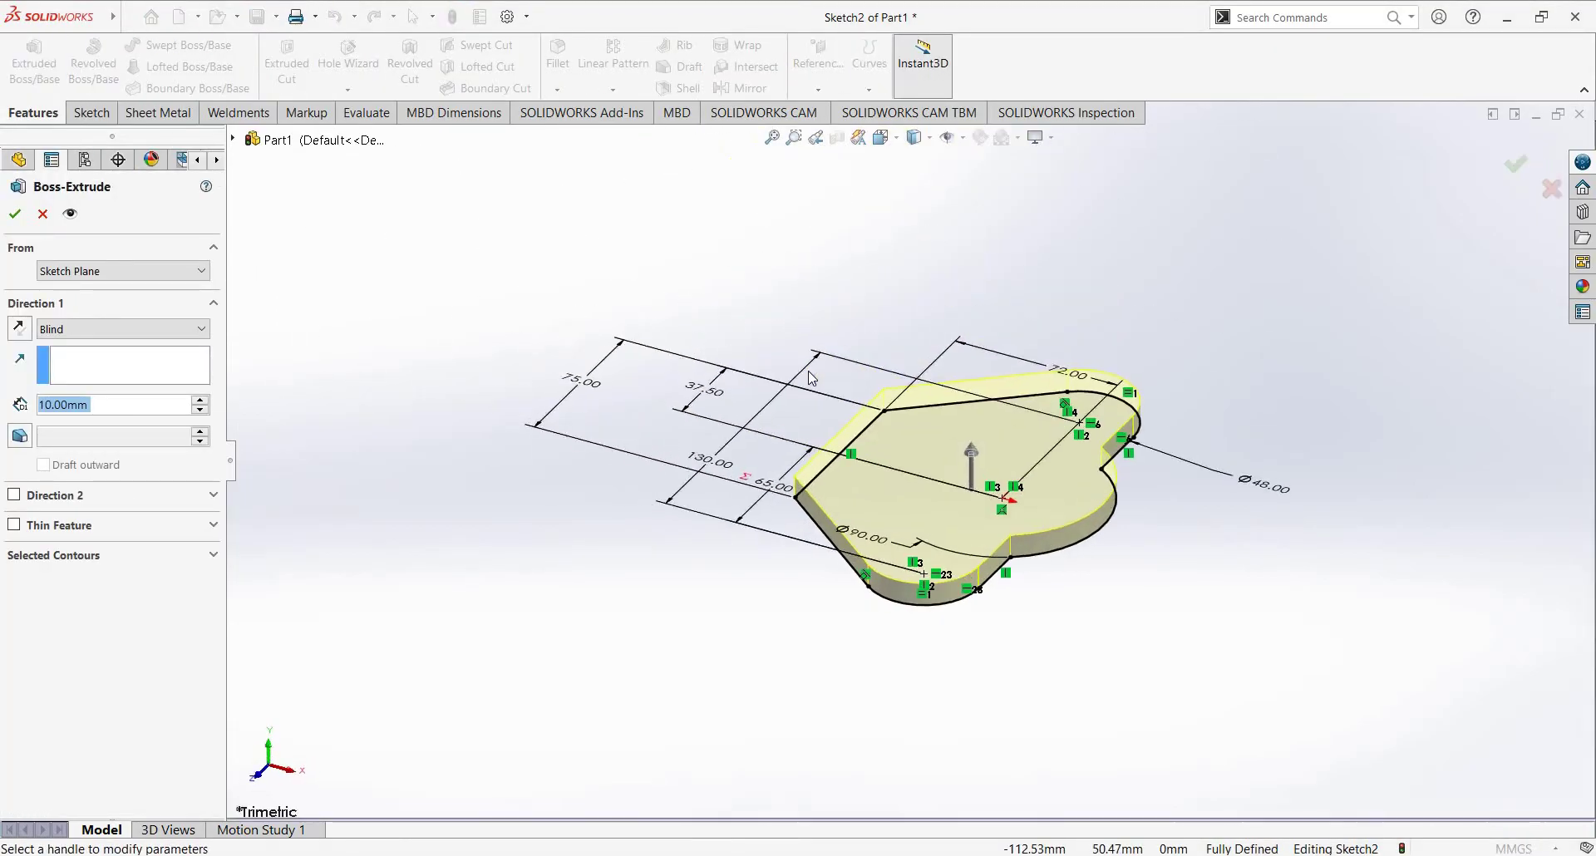
type("15")
key("Return")
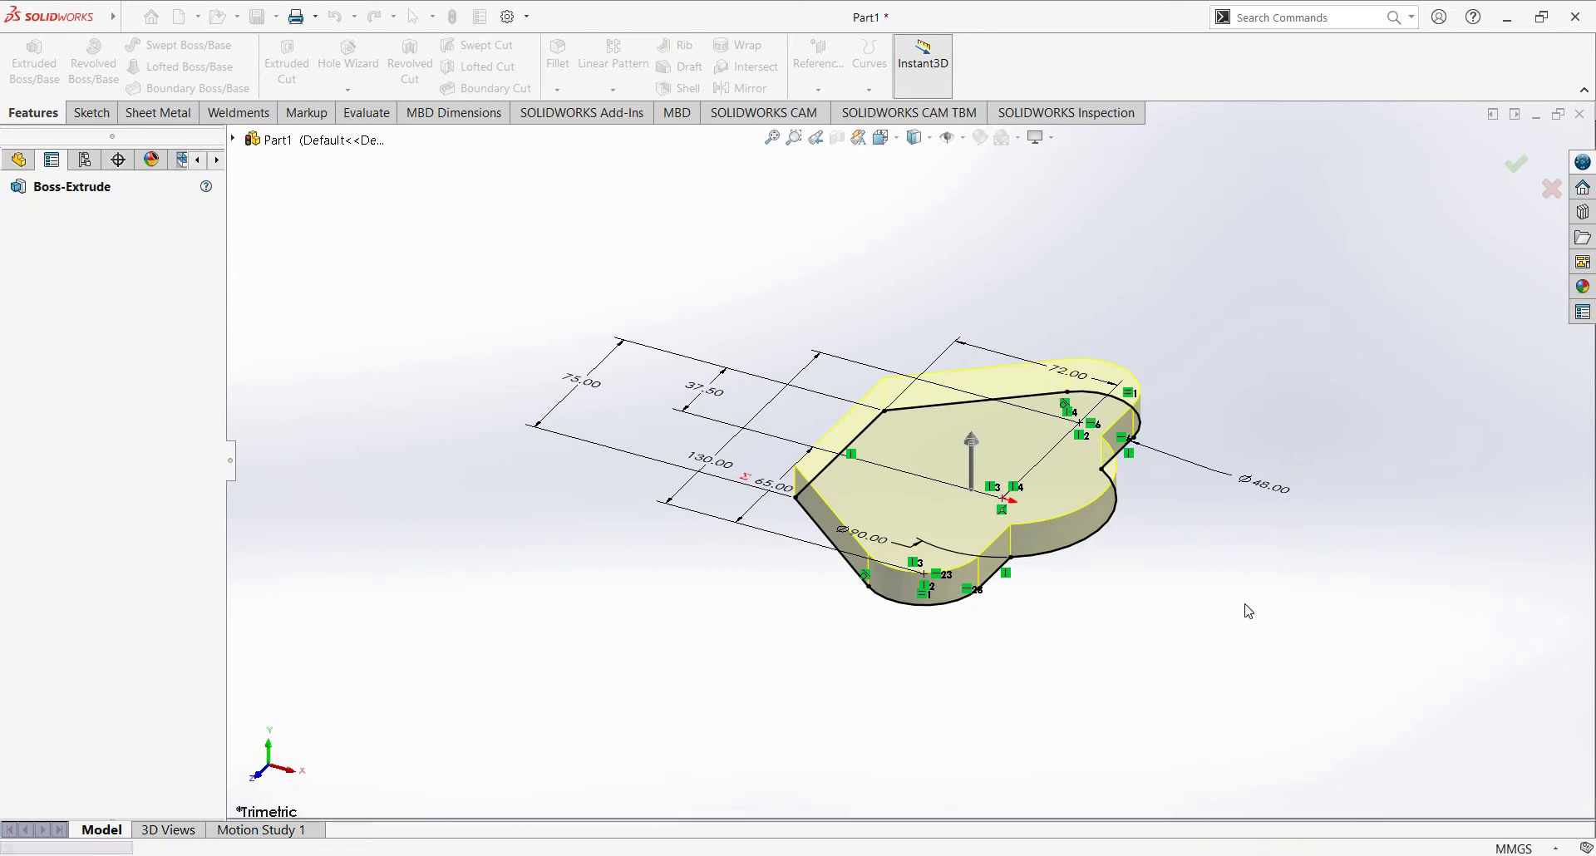
mouse_move(1126, 498)
middle_mouse_down()
mouse_move(1256, 617)
mouse_move(1230, 602)
middle_mouse_up()
key("alt+Tab")
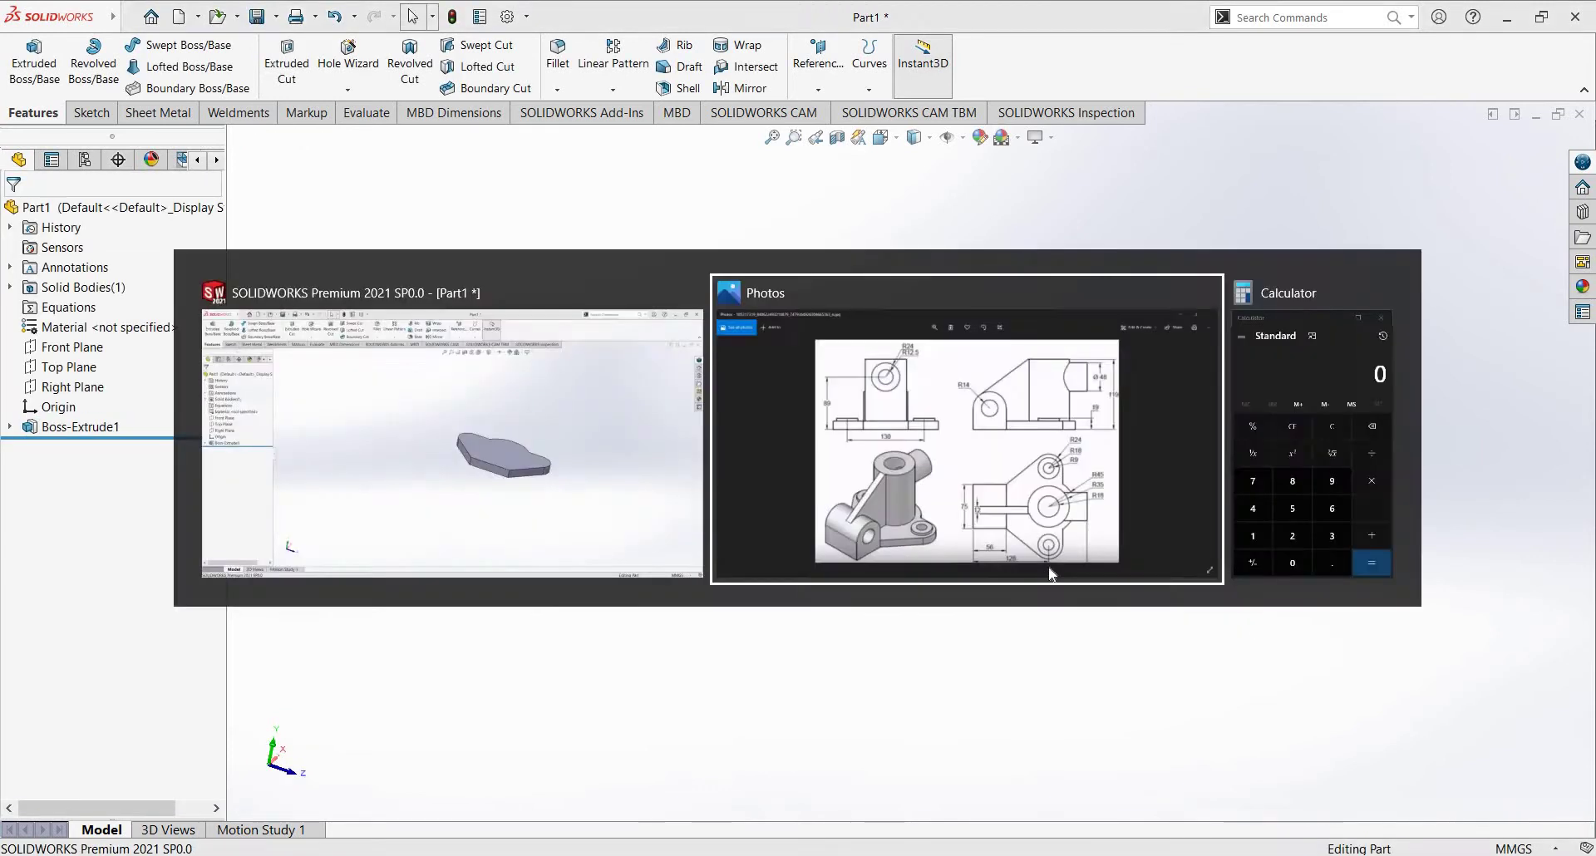
left_click(1050, 574)
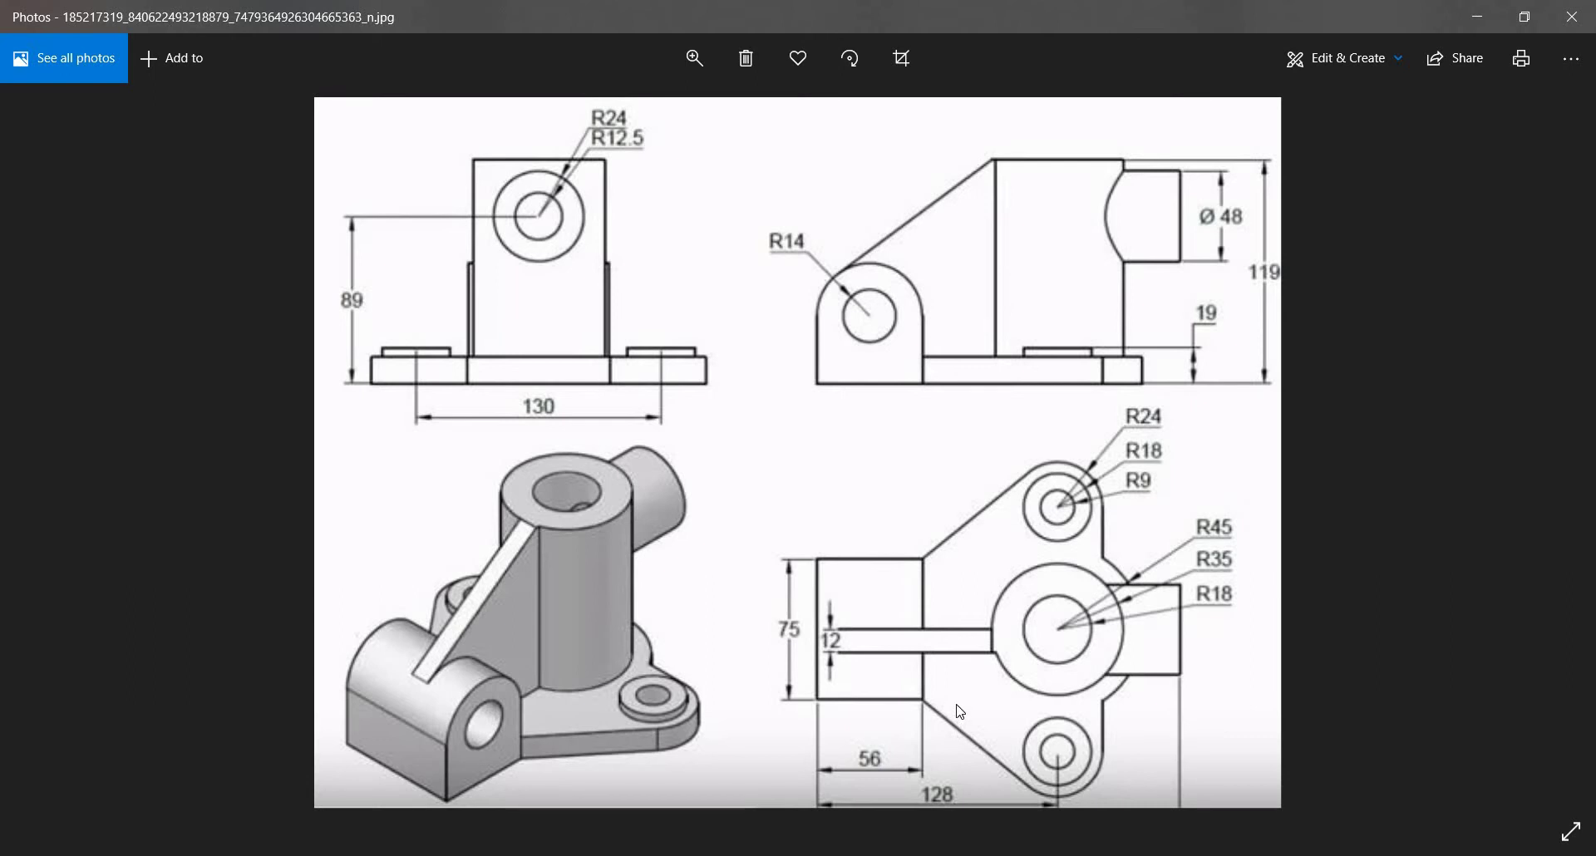
Step: Sketch a corner rectangle on the Front Plane rising from the plate's left end
key("alt+Tab")
middle_click_drag(838, 455, 631, 563)
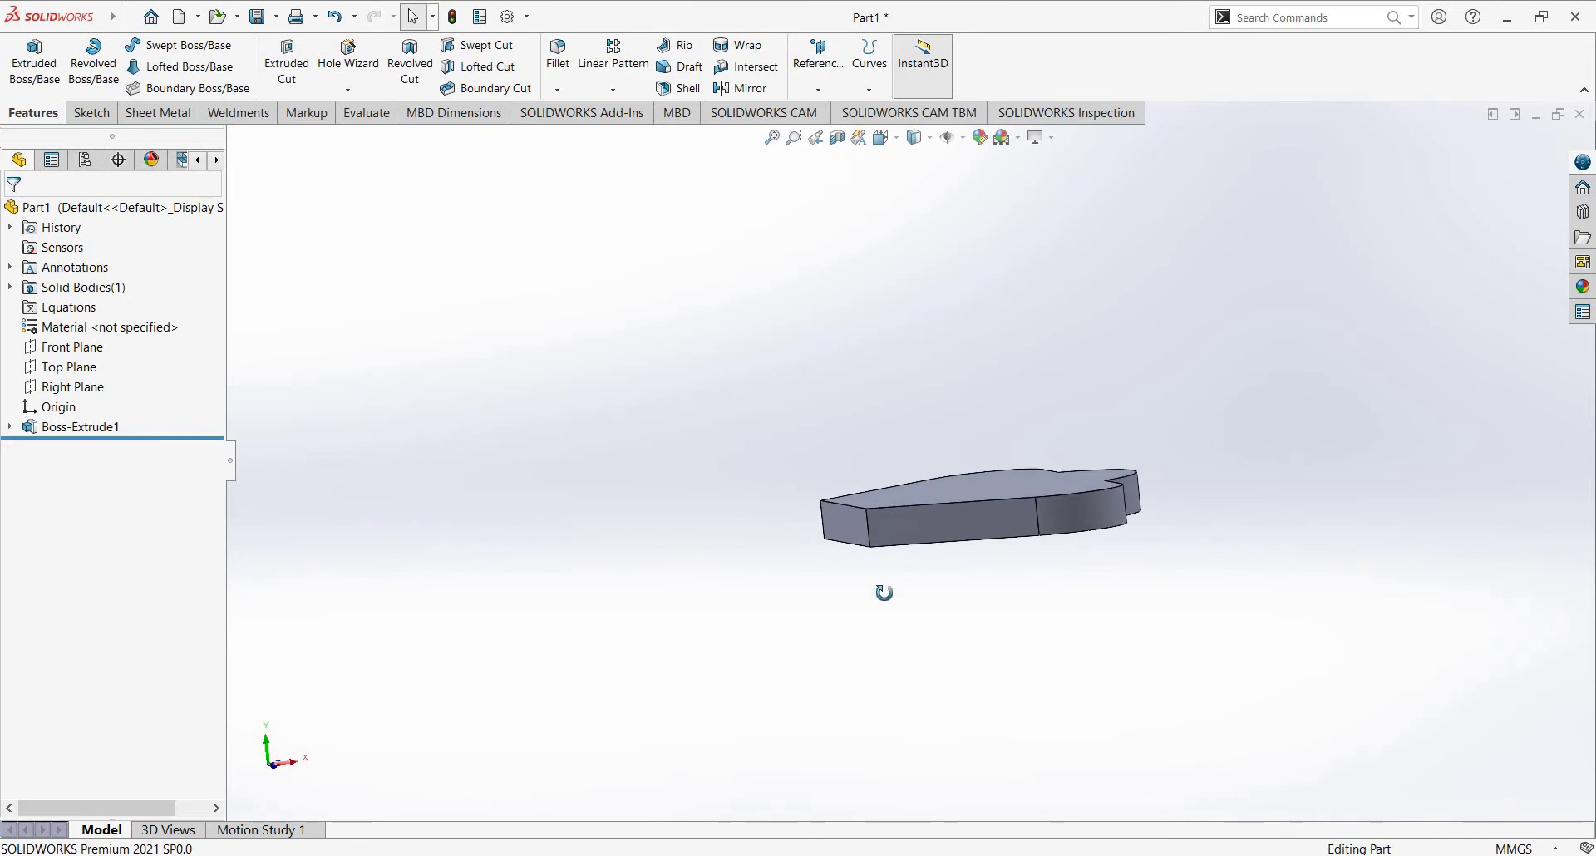
left_click(83, 348)
key("ctrl+8")
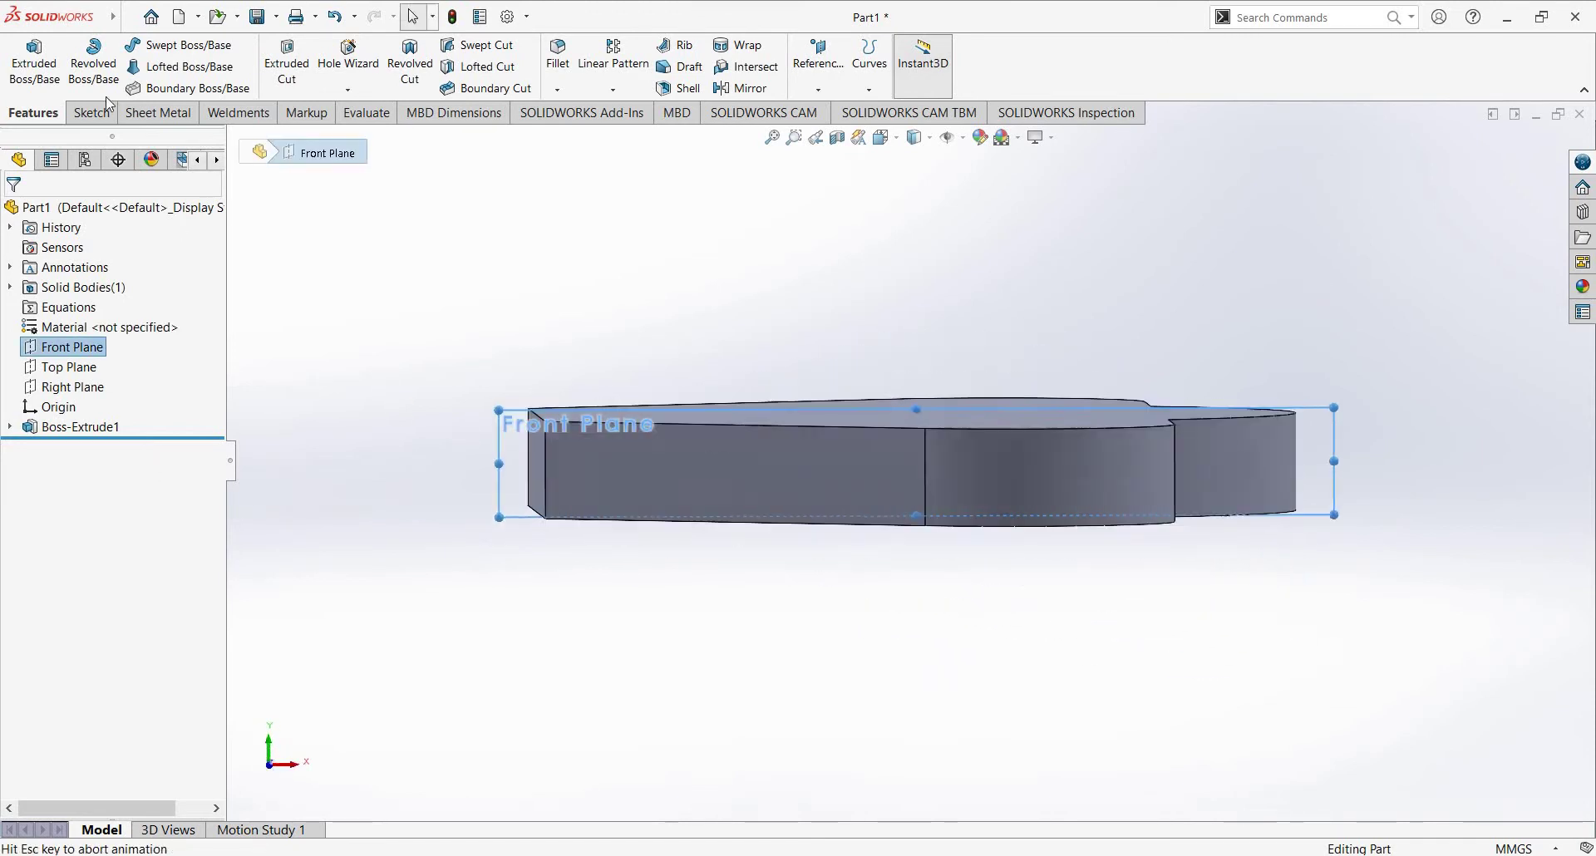
left_click(171, 66)
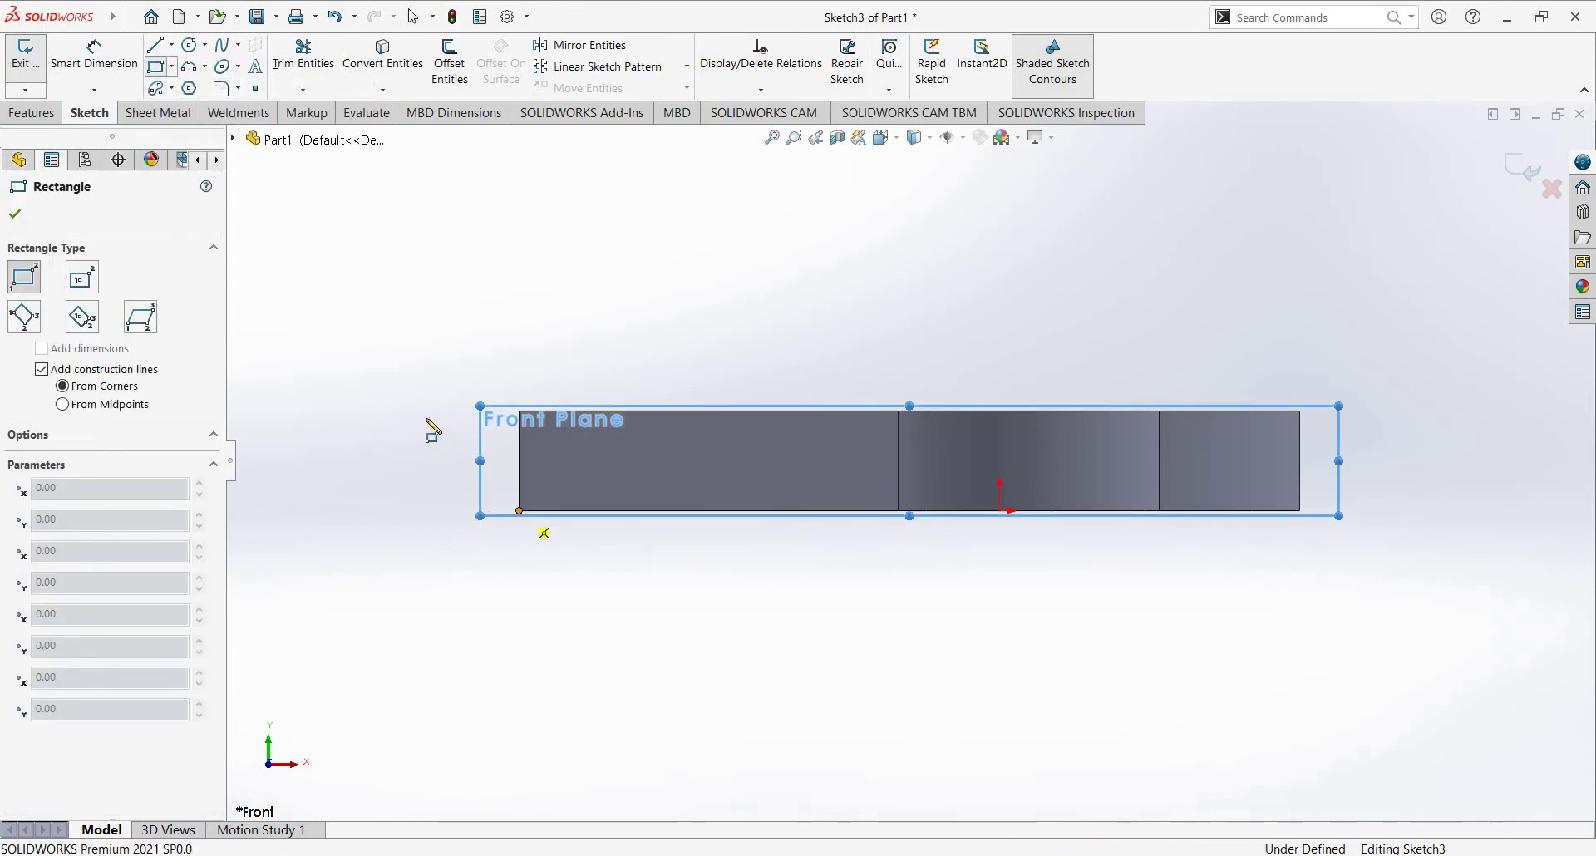
left_click(519, 511)
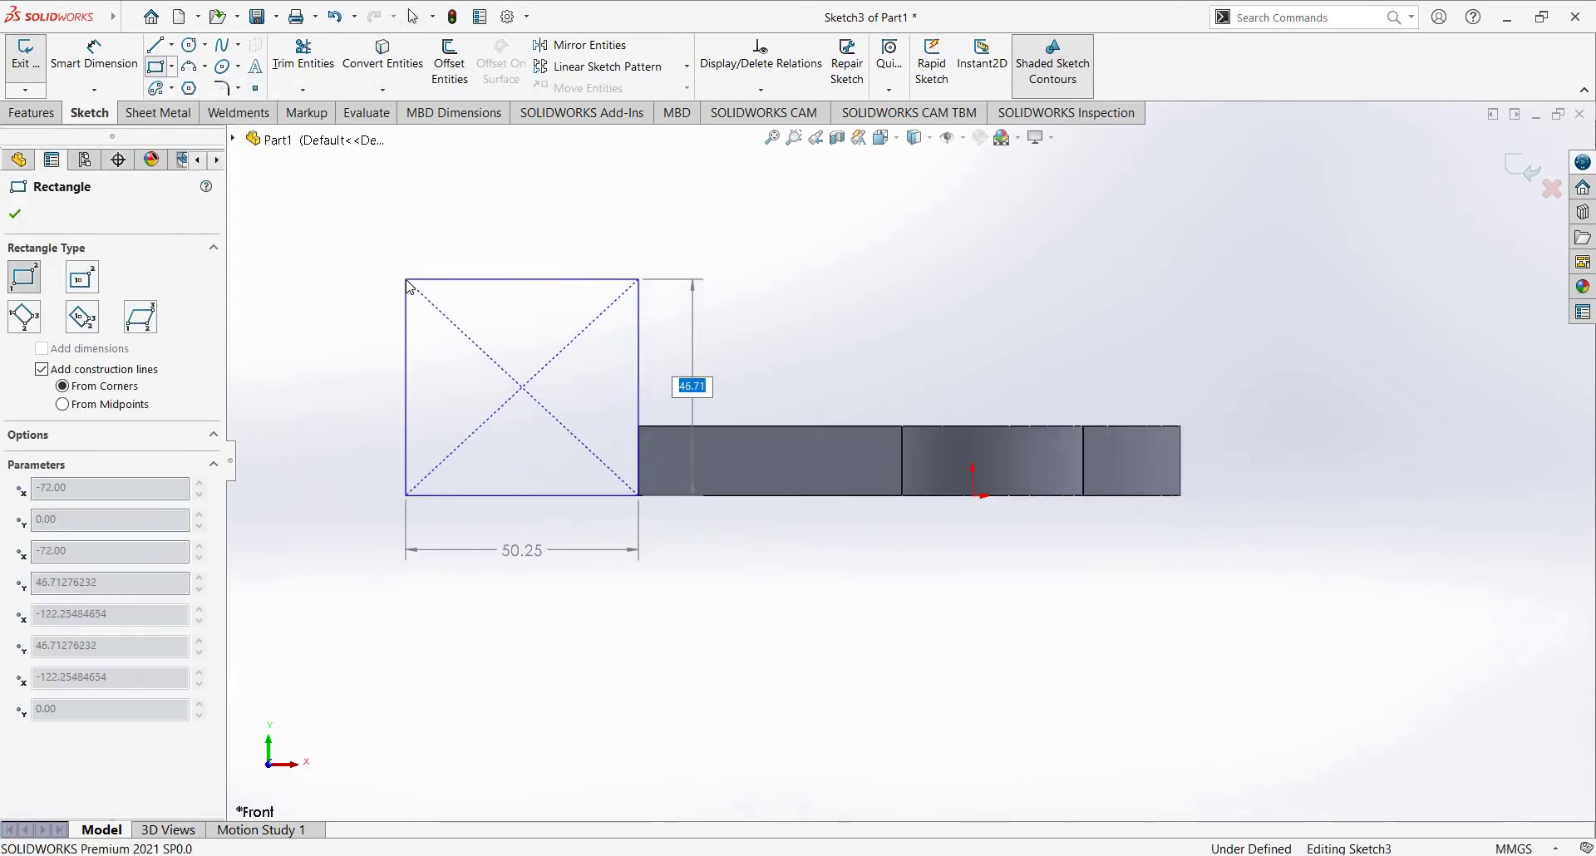
left_click(407, 281)
key("alt+Tab")
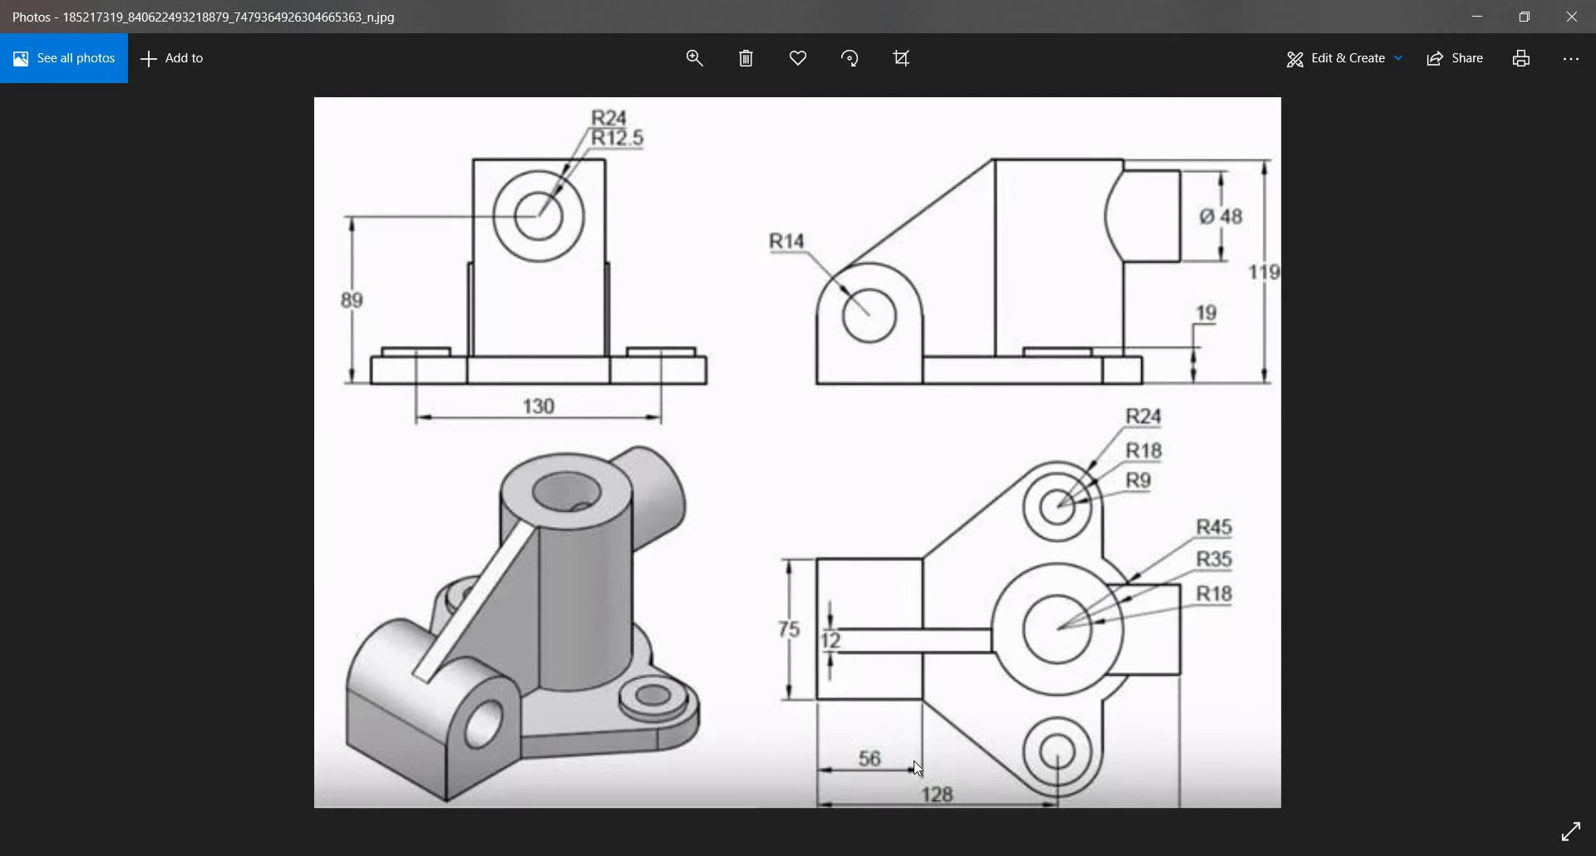
Step: Dimension the rectangle's height and width to 56 mm each
key("alt+Tab")
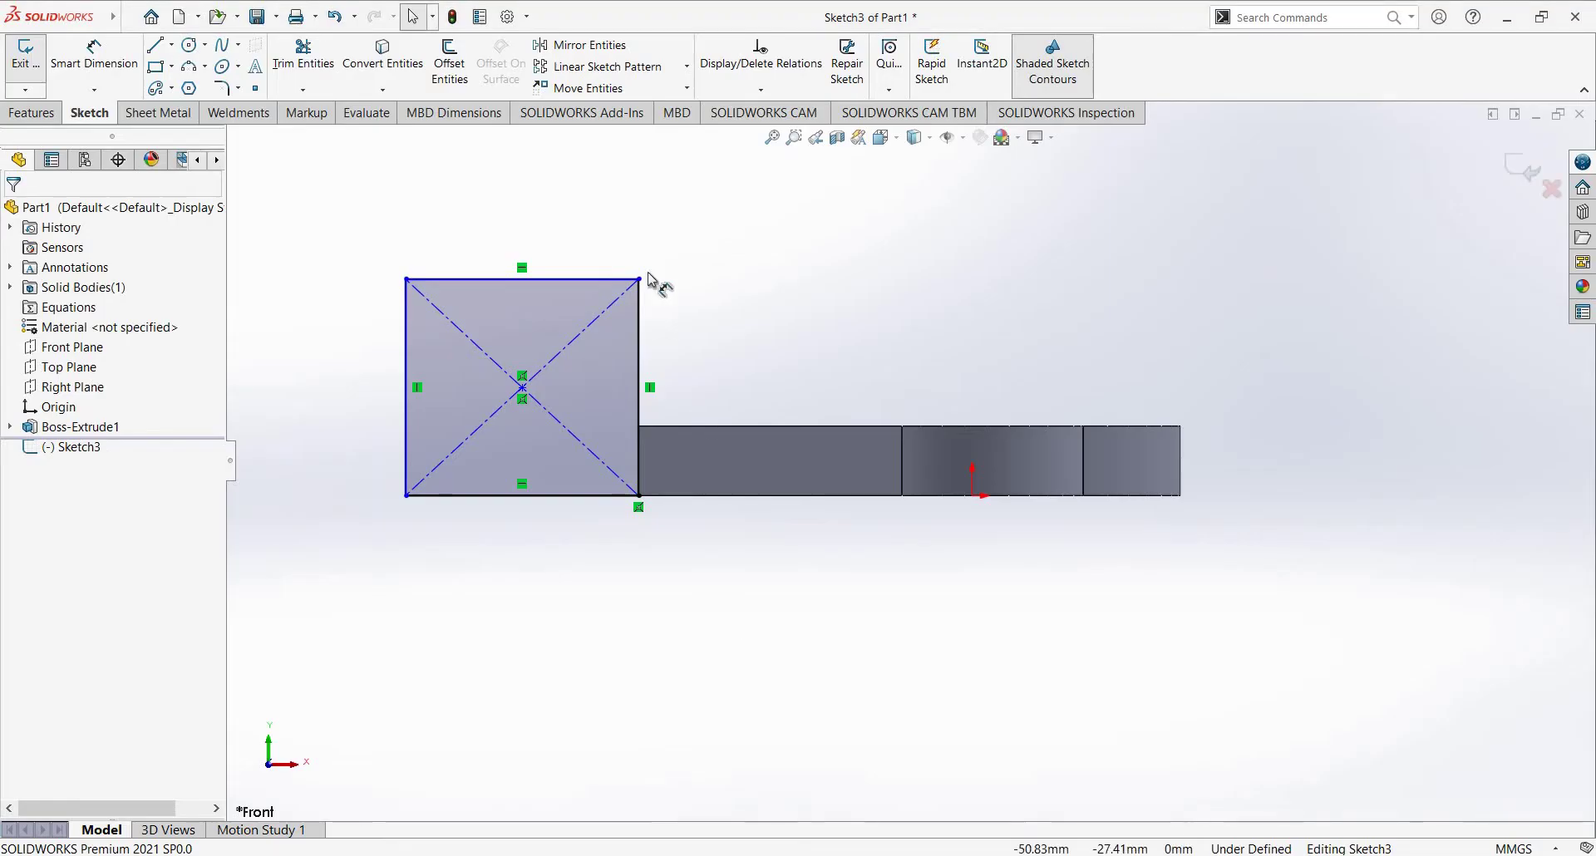
key("d")
left_click(684, 327)
left_click(684, 318)
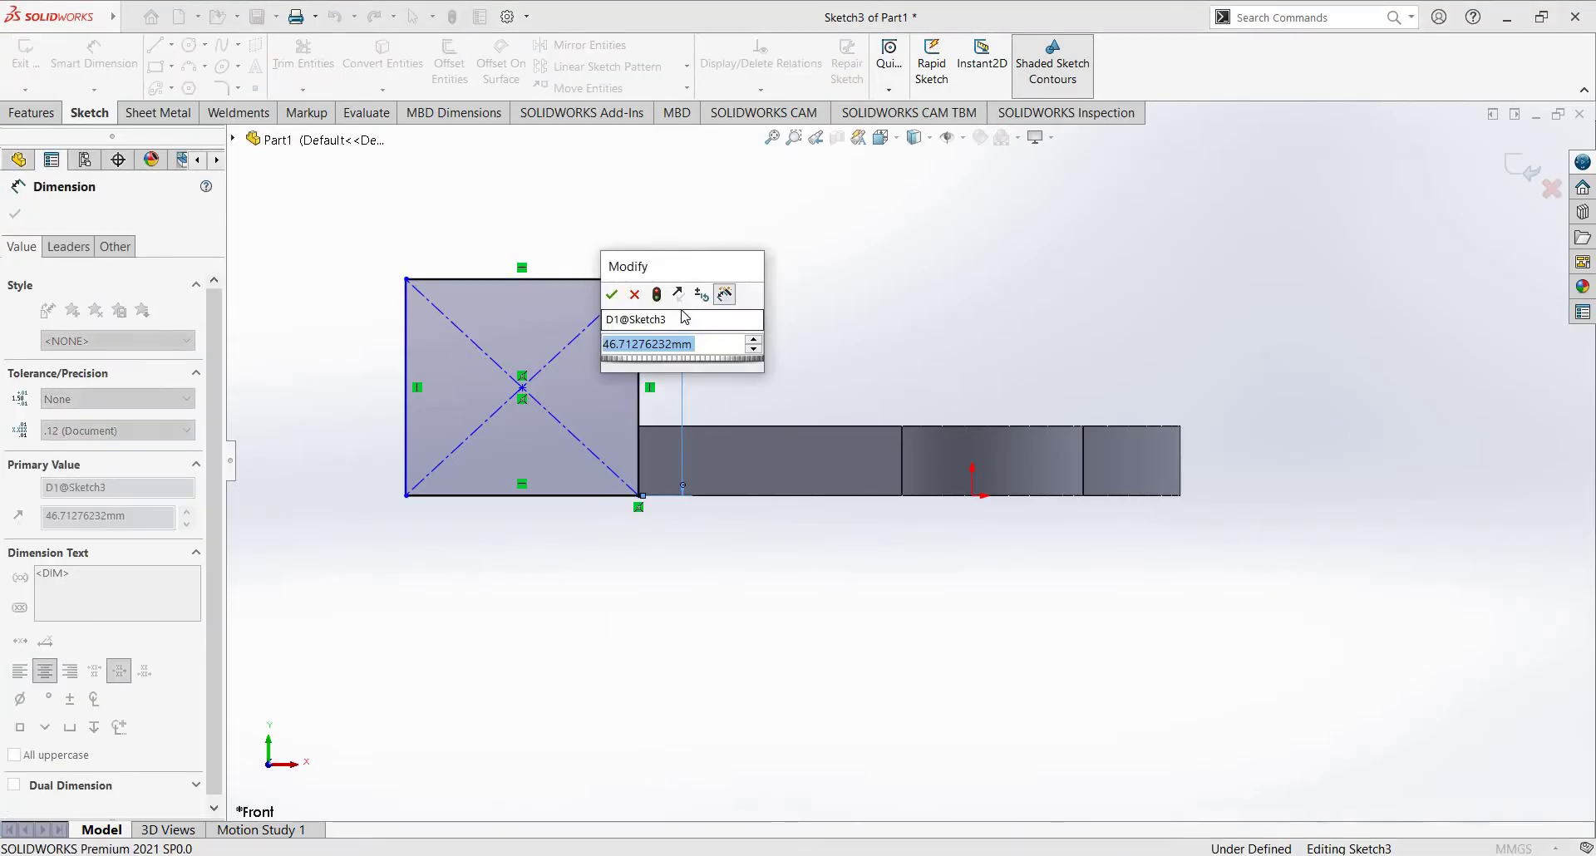
type("56")
key("Return")
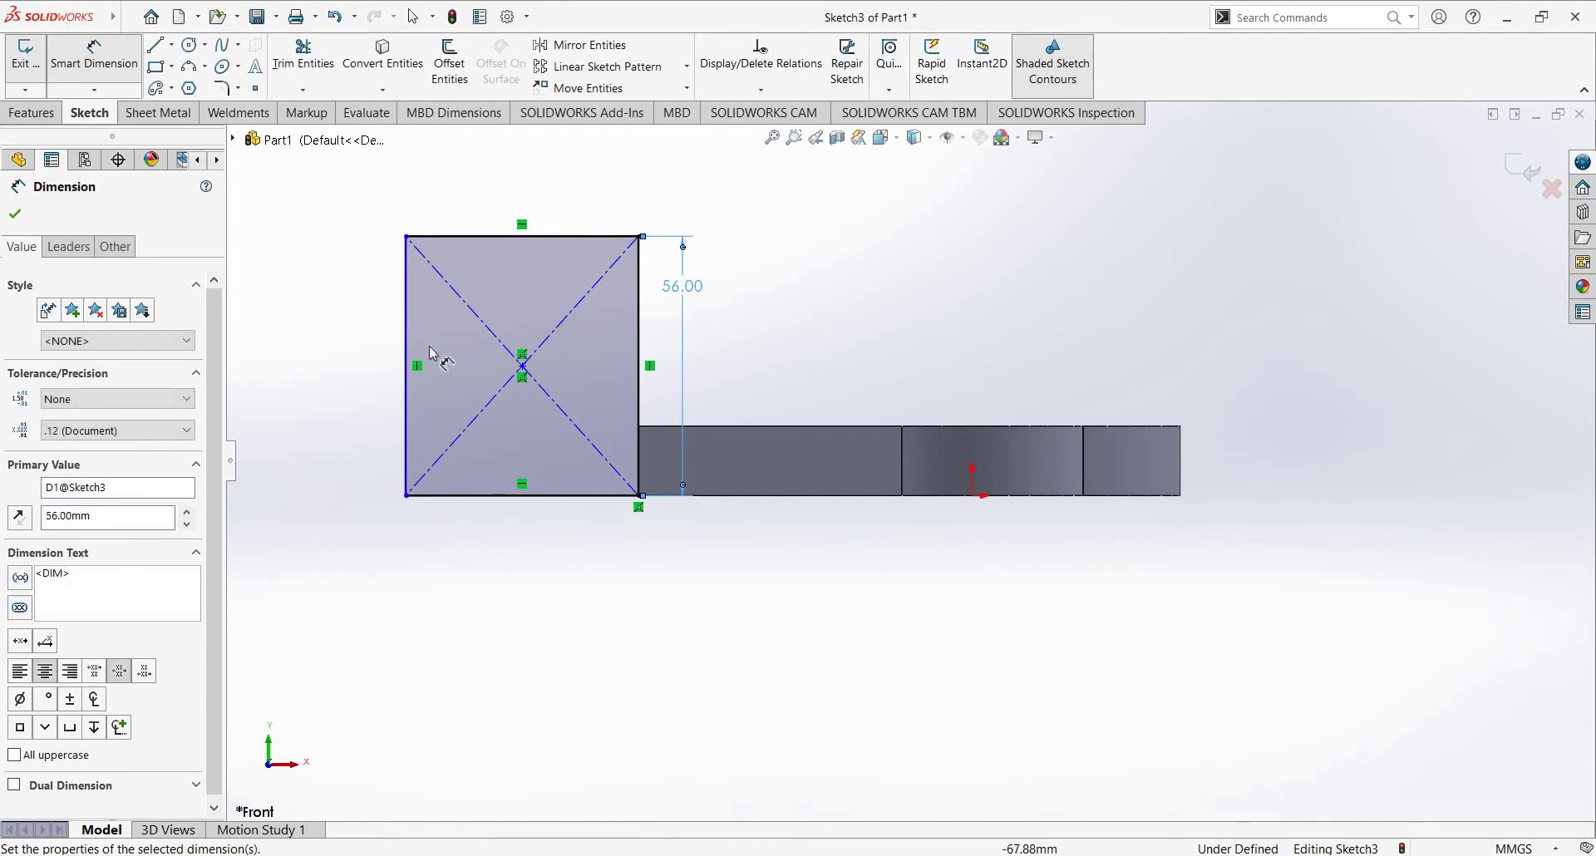
left_click(509, 237)
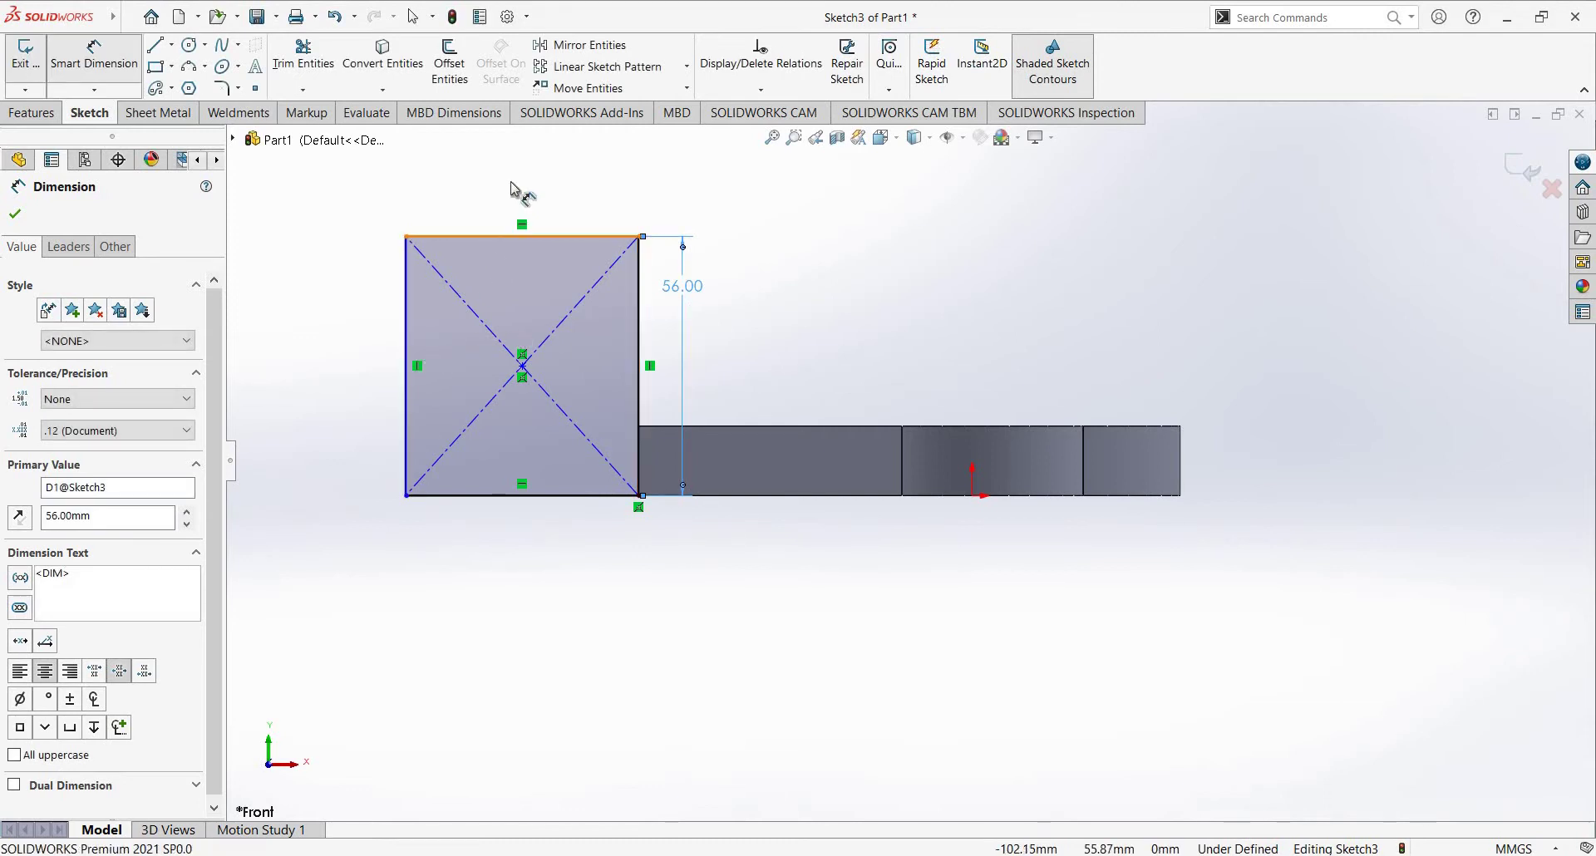
left_click(506, 181)
type("56")
key("Return")
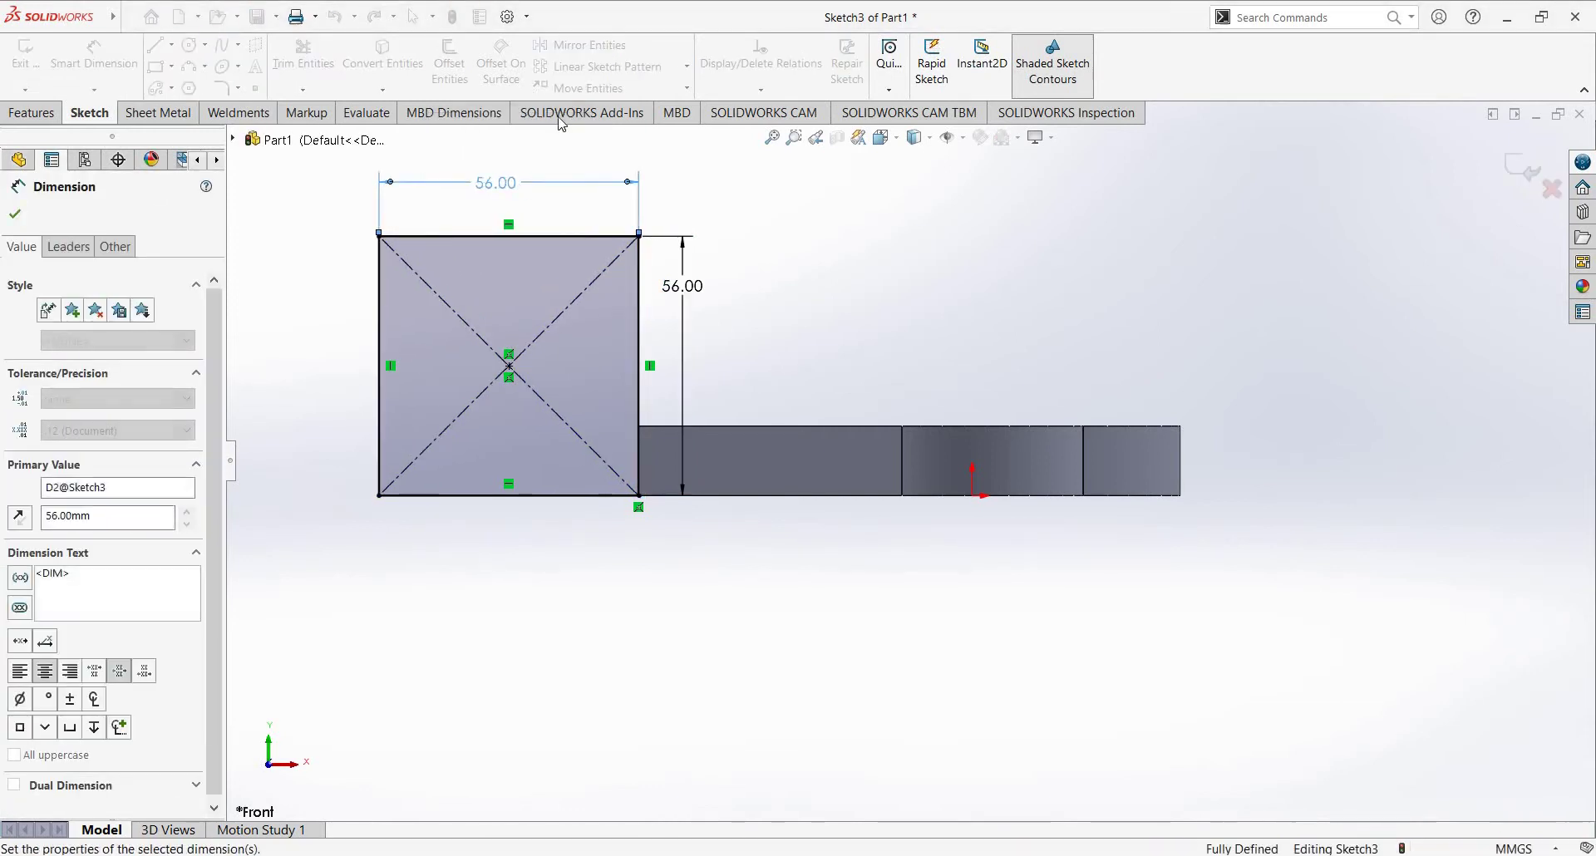
Step: Recheck the reference drawing, then start an Extruded Boss/Base from the square
key("alt+Tab")
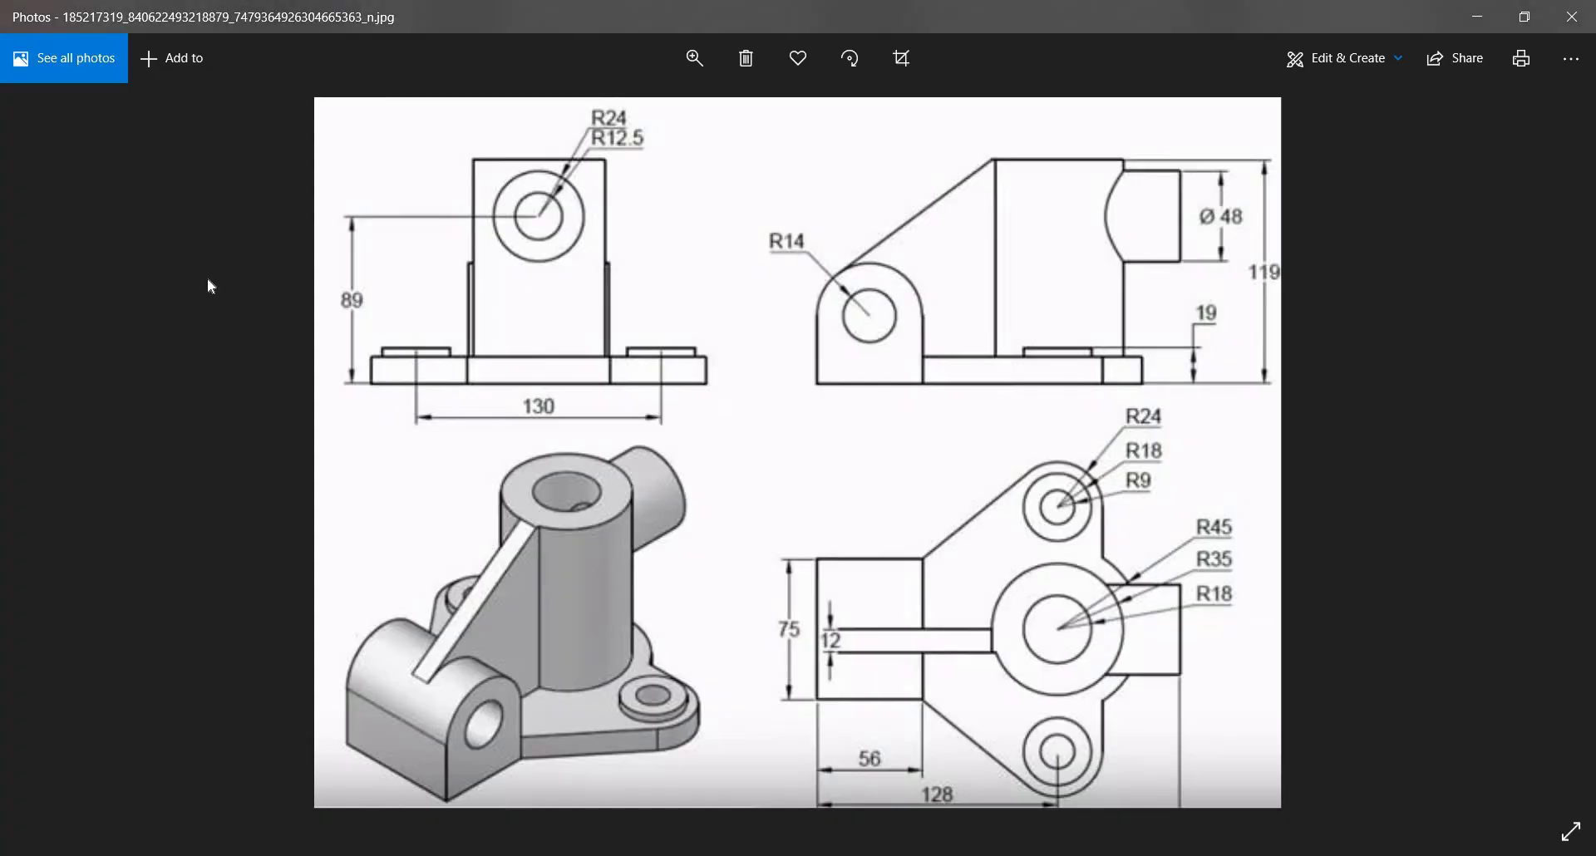
key("alt+Tab")
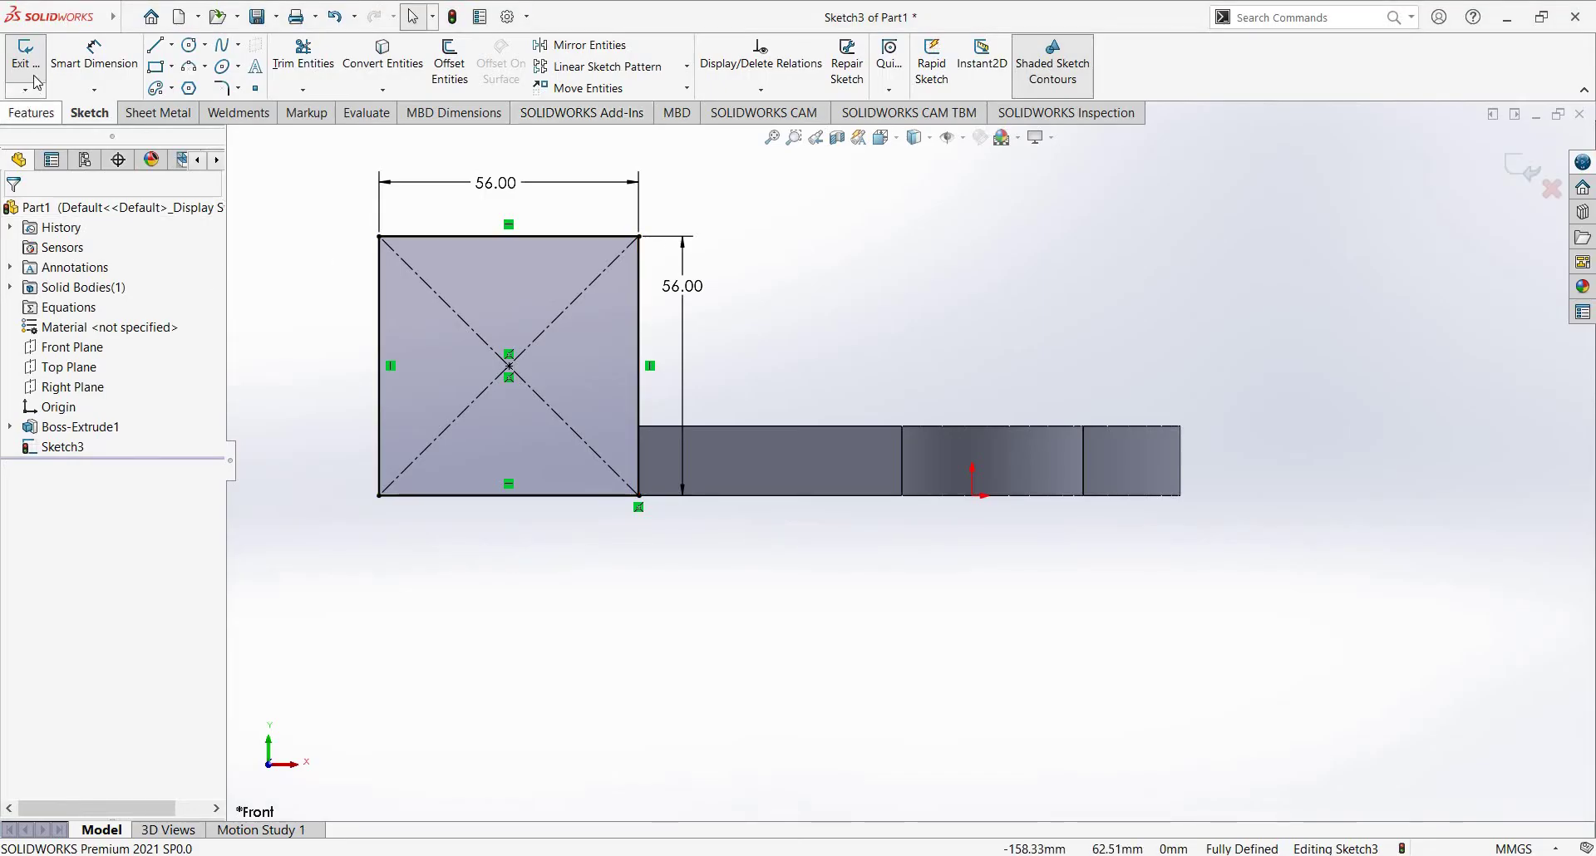
left_click(31, 113)
left_click(34, 59)
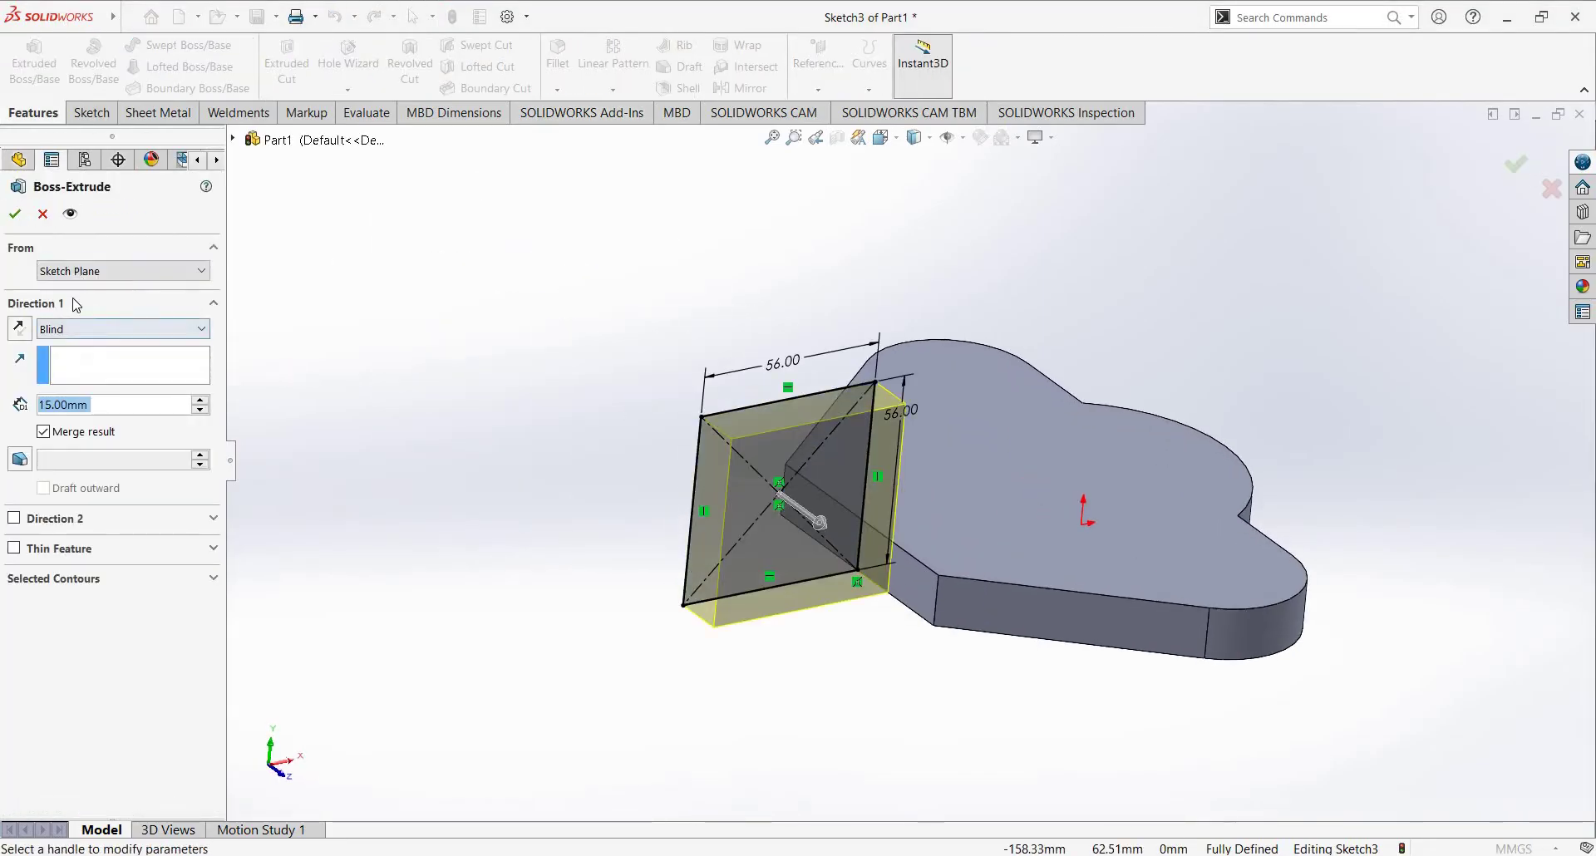
Step: Extrude the square mid-plane from the sketch plane with depth 56 mm
left_click(123, 271)
left_click(83, 287)
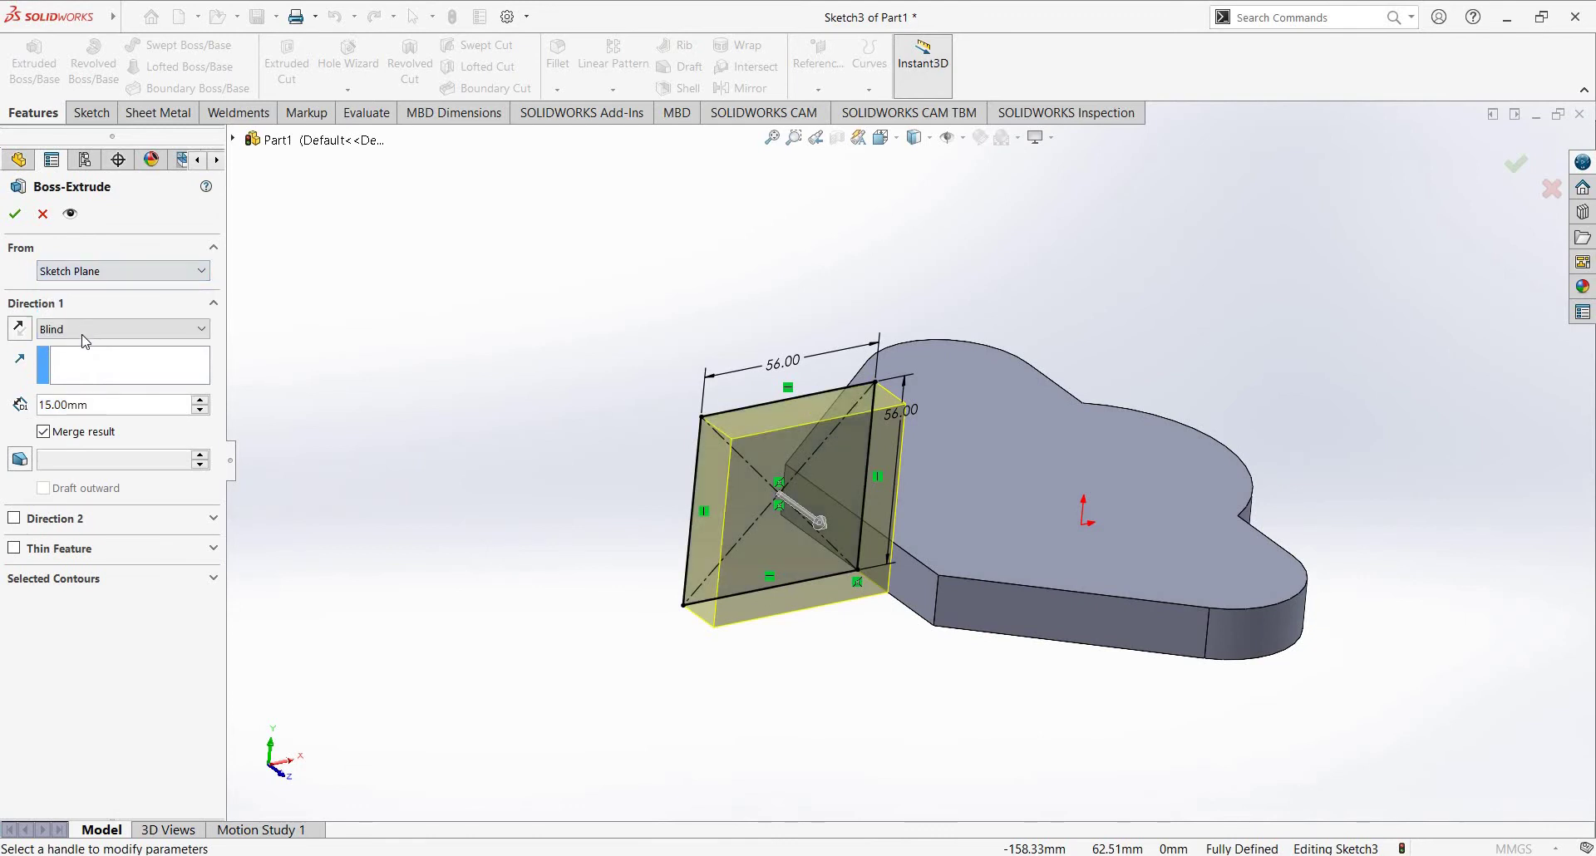
left_click(83, 330)
left_click(79, 426)
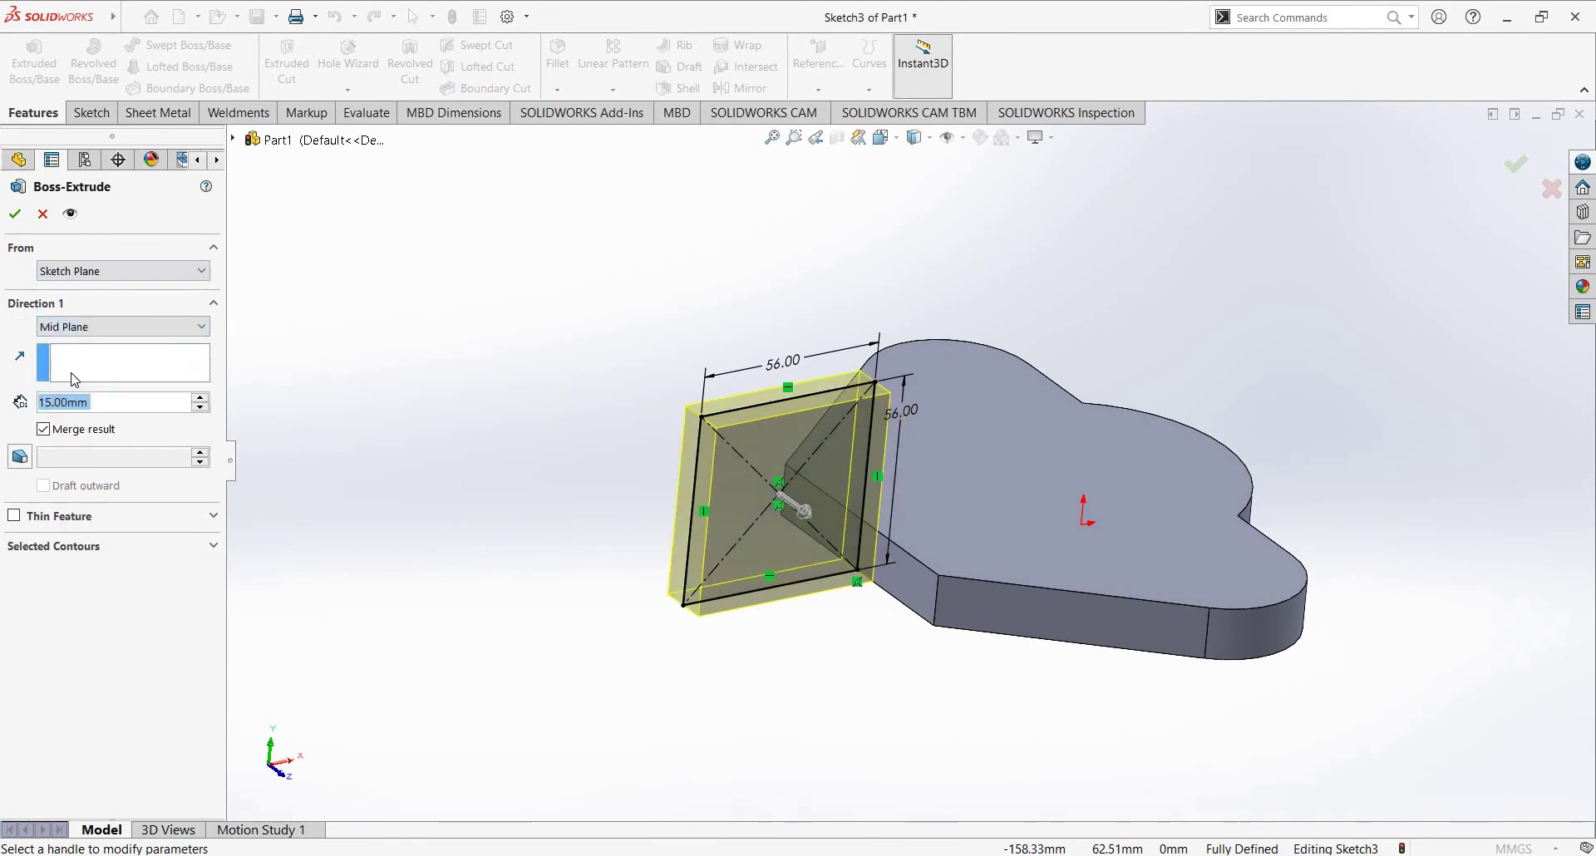
type("756")
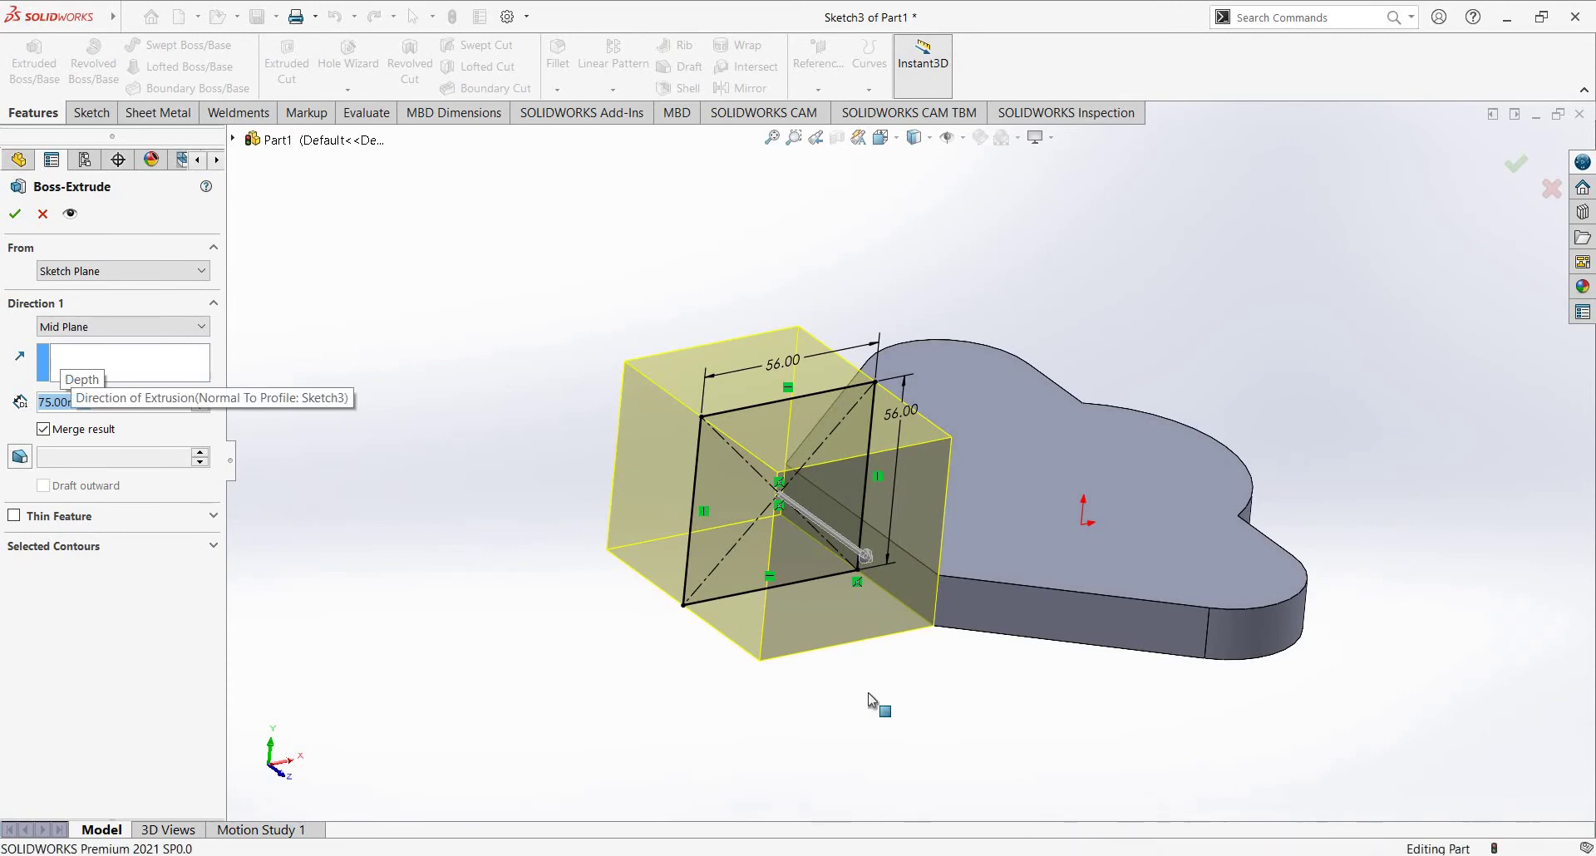
key("Return")
left_click(970, 745)
Step: Recheck the reference drawing and rotate the model to a new angle
key("alt+Tab")
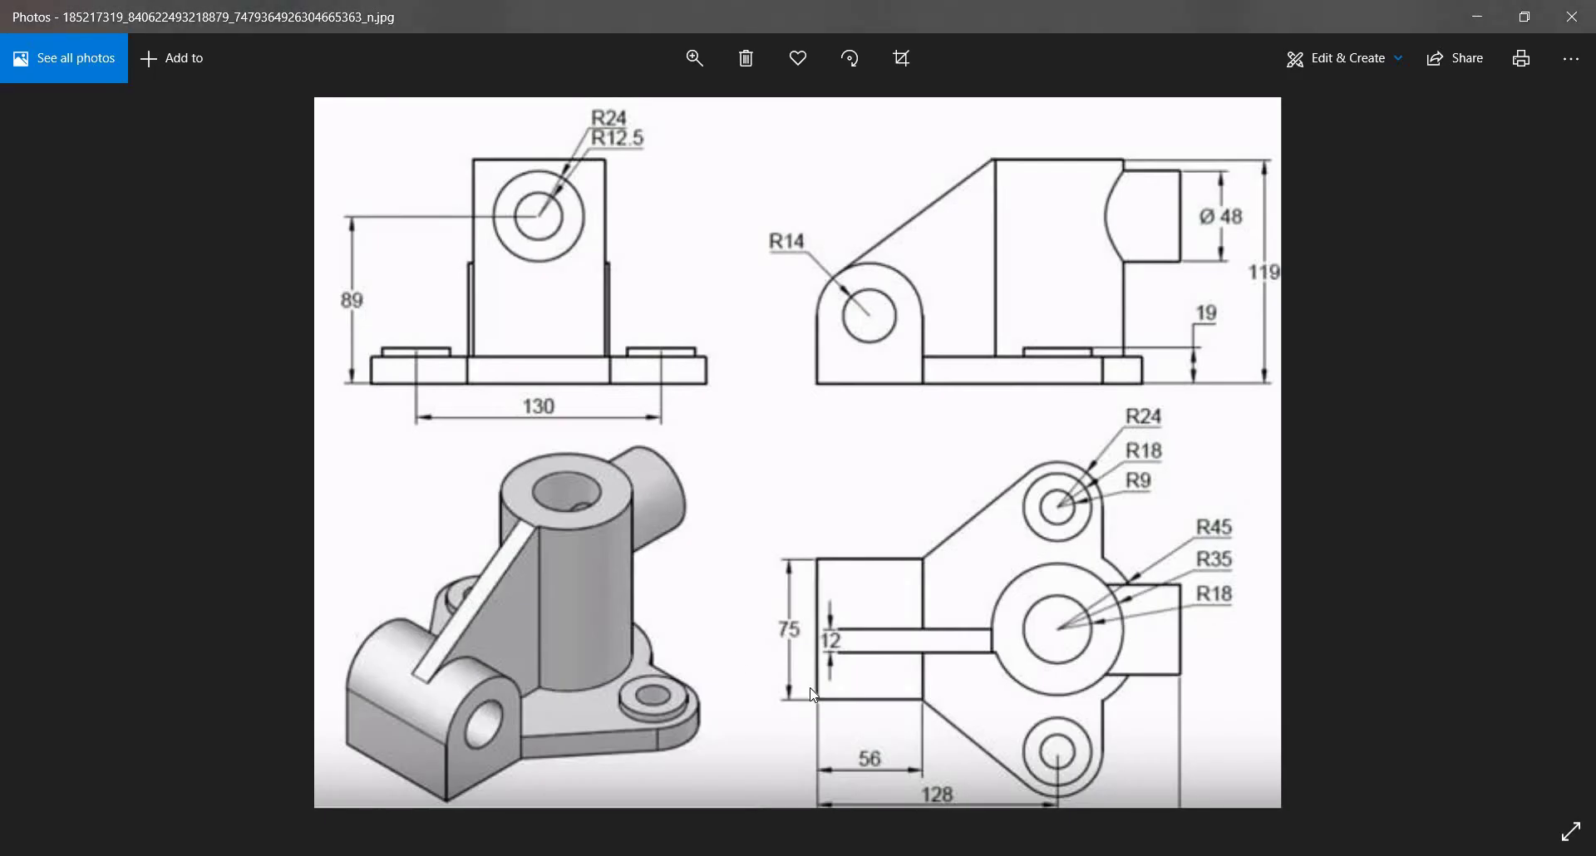
key("alt+Tab")
middle_click_drag(787, 643, 457, 249)
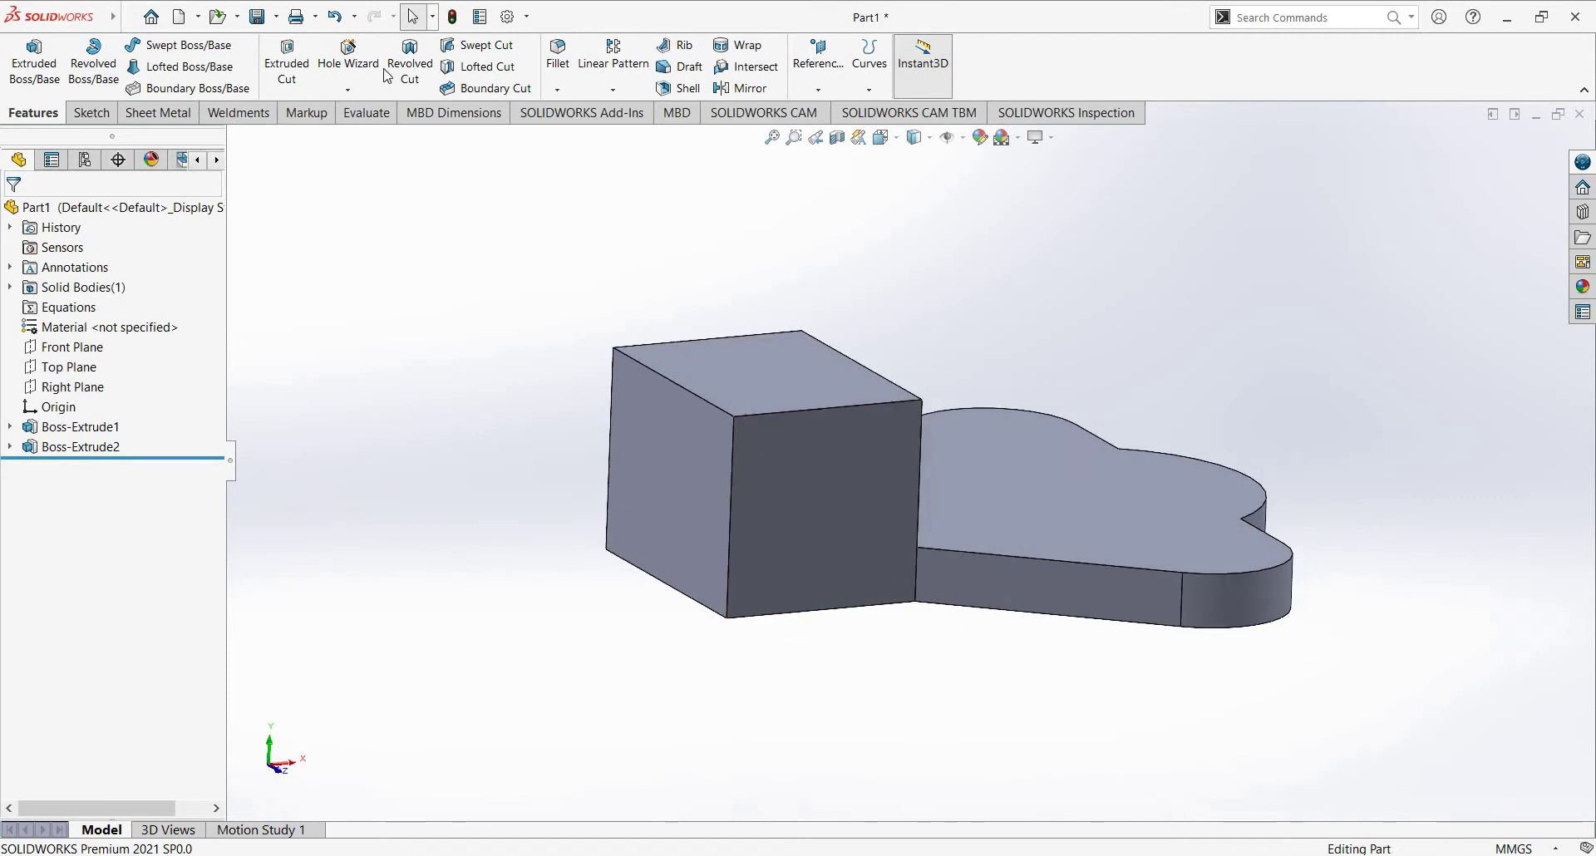
left_click(557, 56)
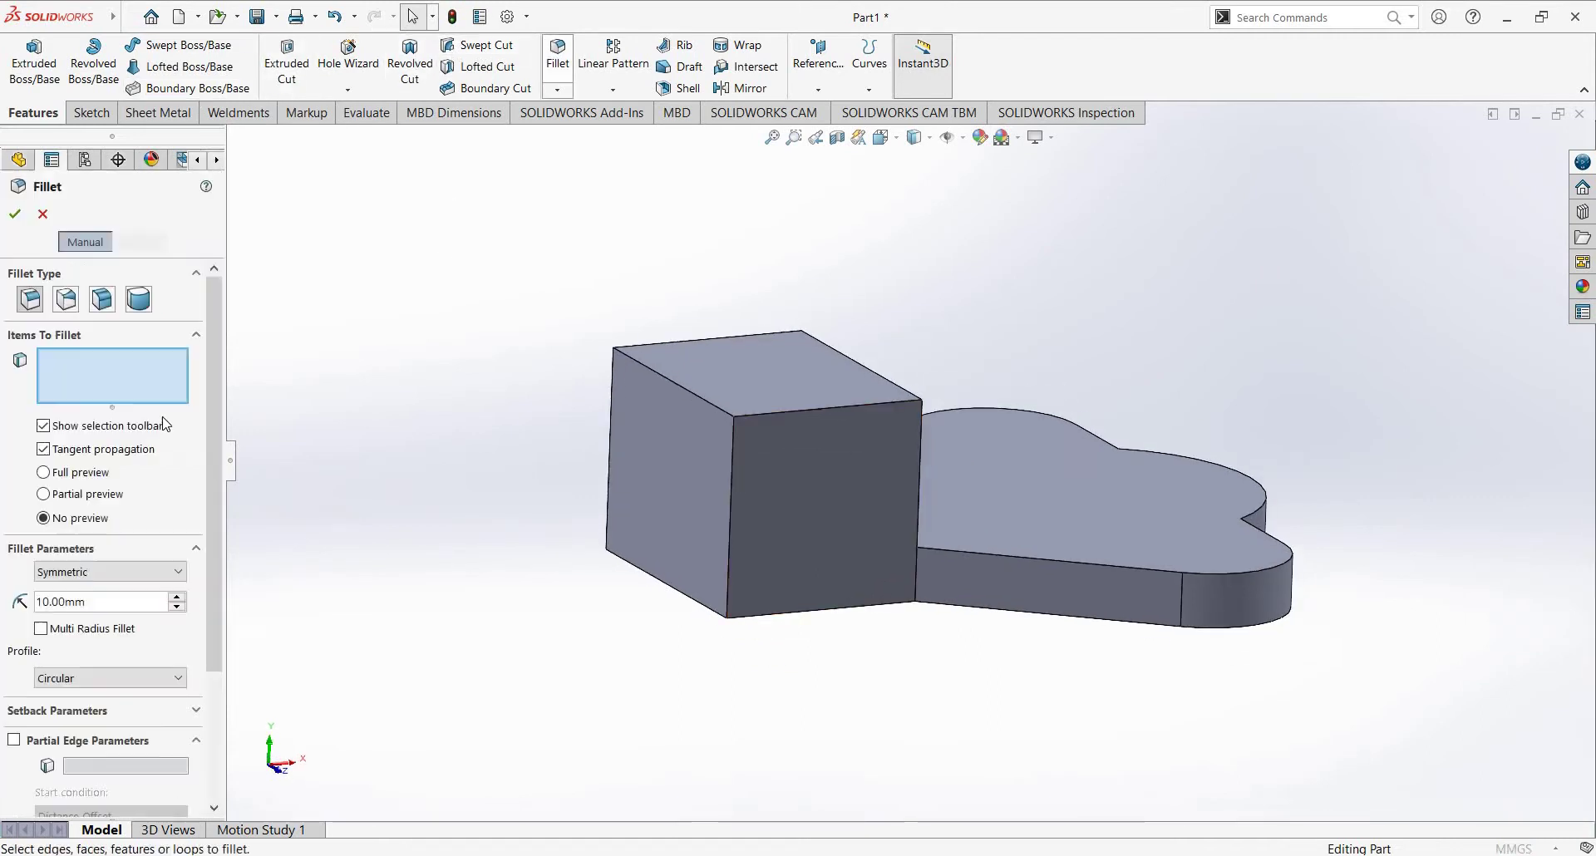
type("14")
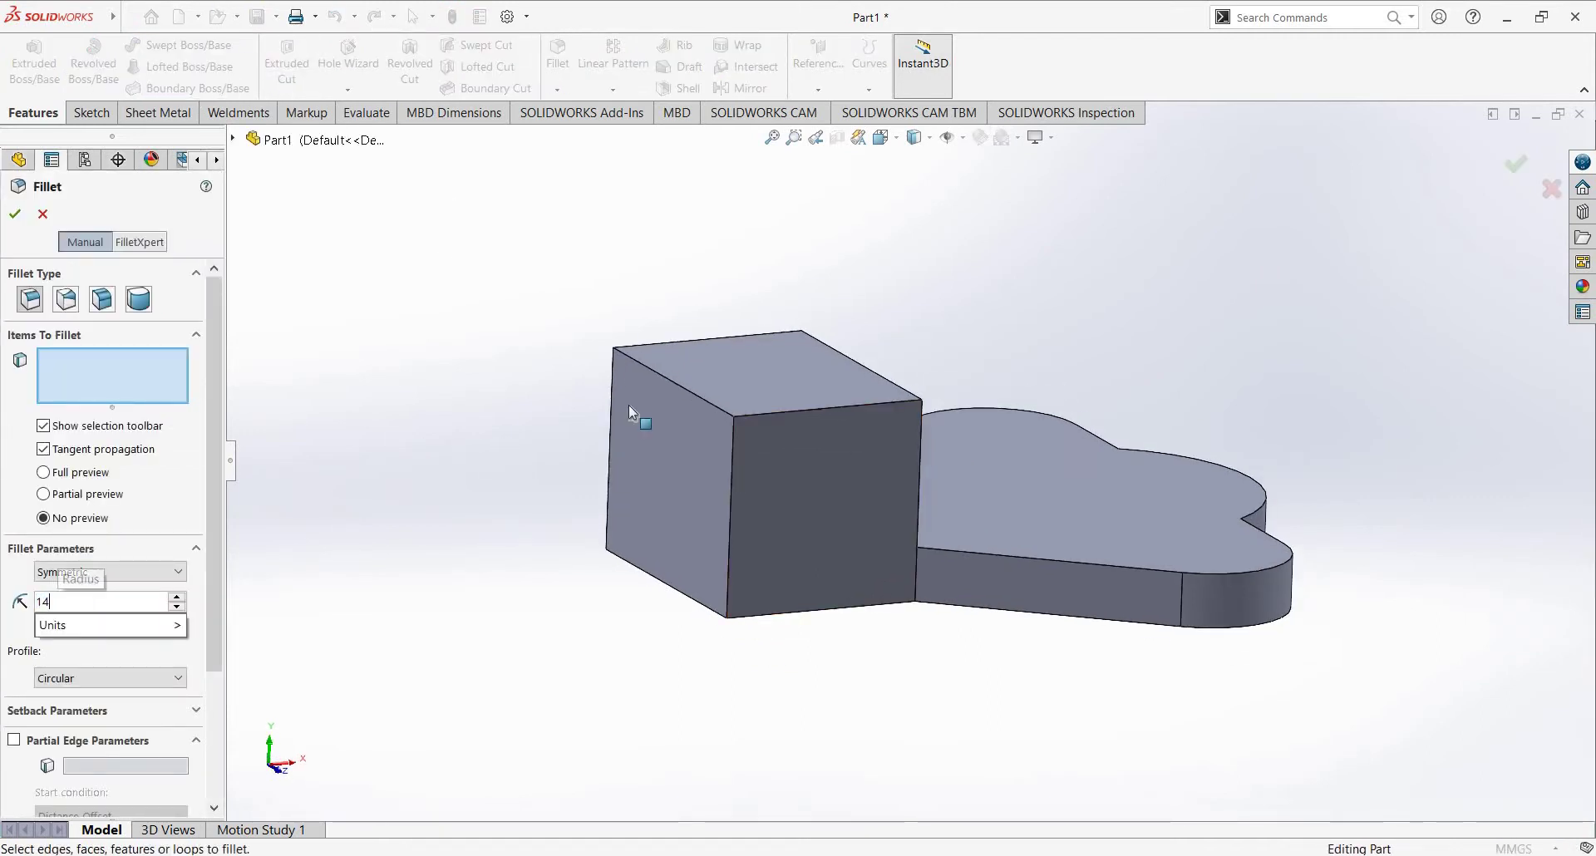
key("Return")
left_click(690, 387)
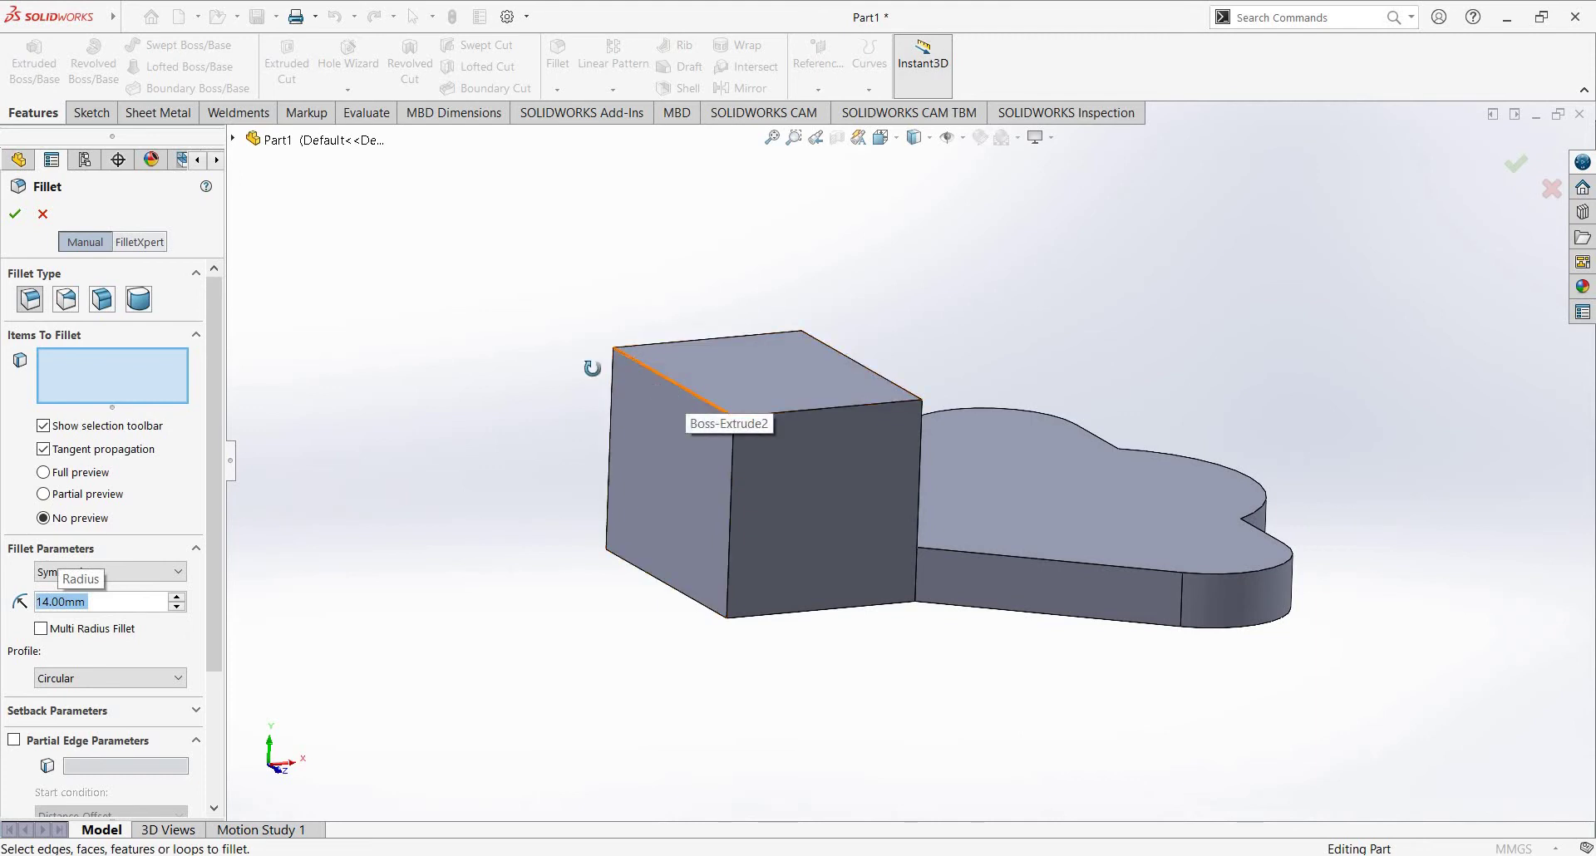
middle_click_drag(591, 360, 806, 380)
left_click(806, 378)
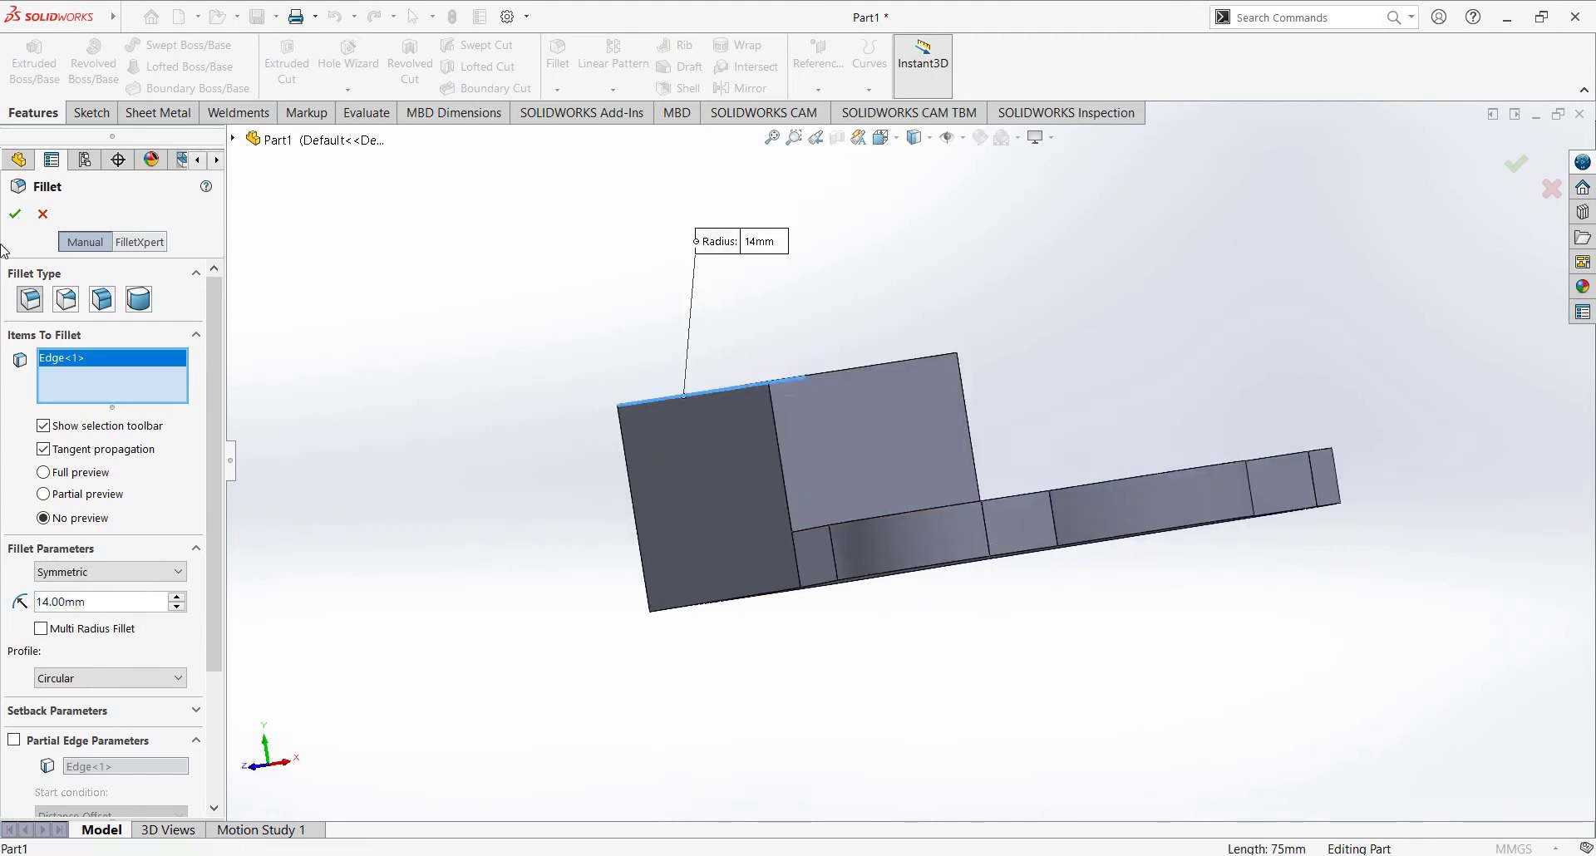
left_click(22, 220)
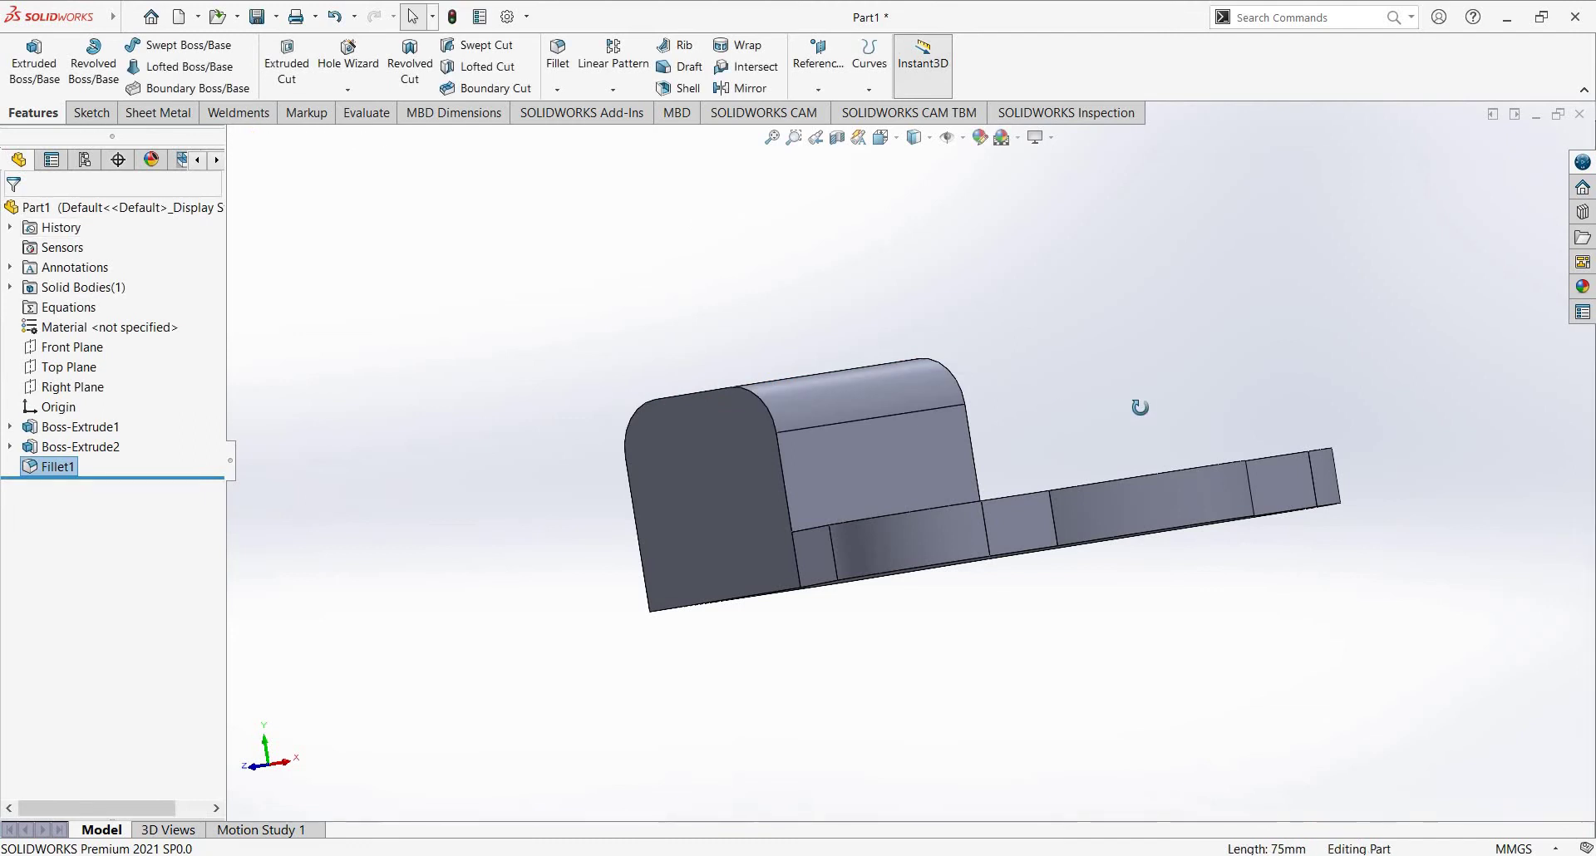
middle_click_drag(1136, 402, 965, 416)
key("alt+Tab")
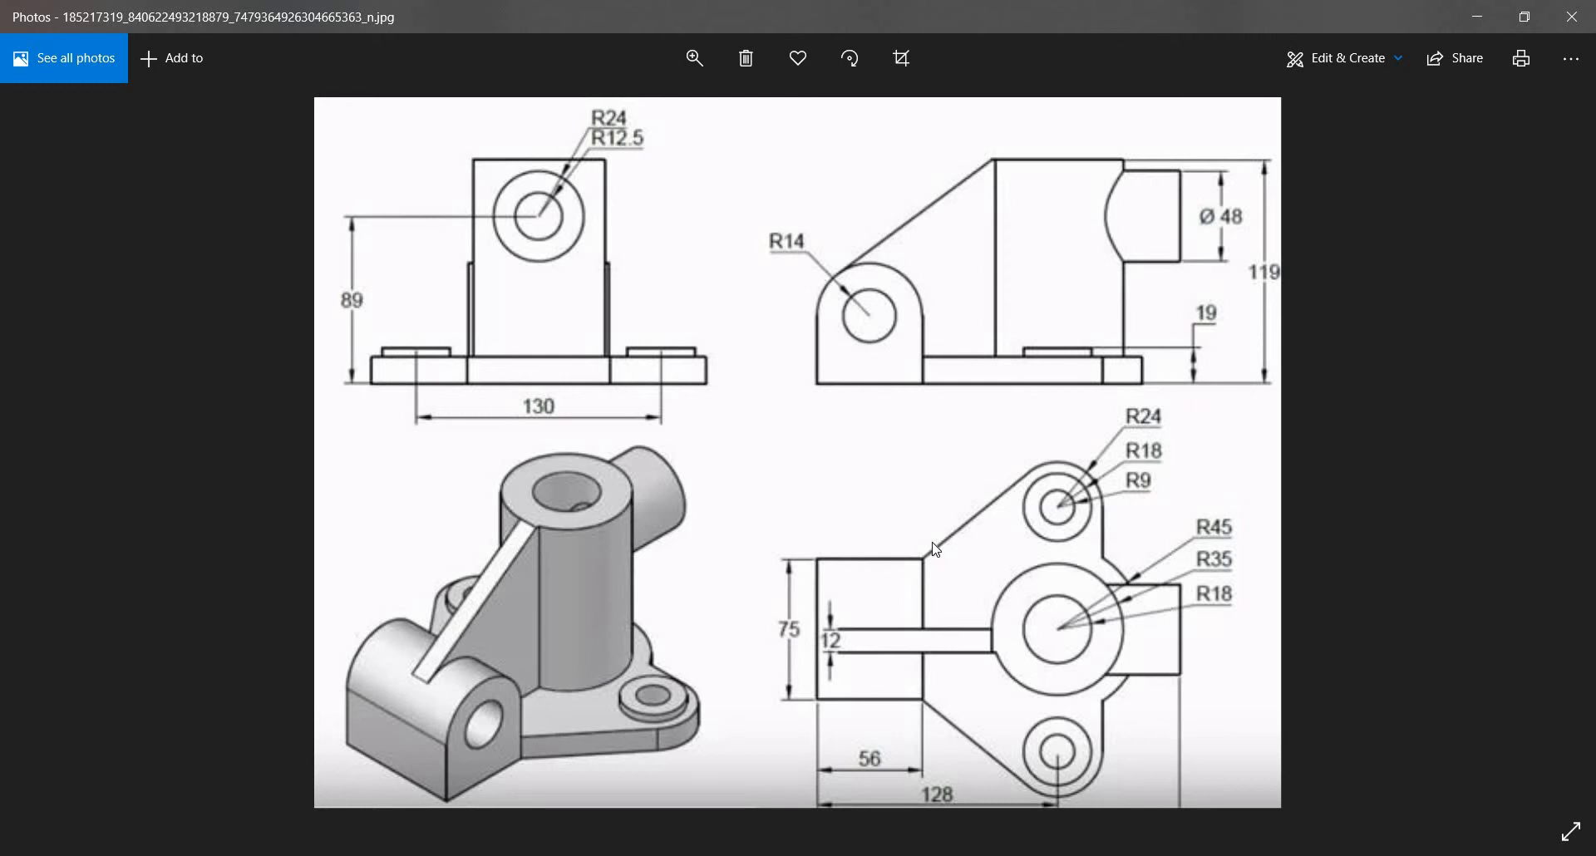
key("alt+Tab")
left_click(79, 468)
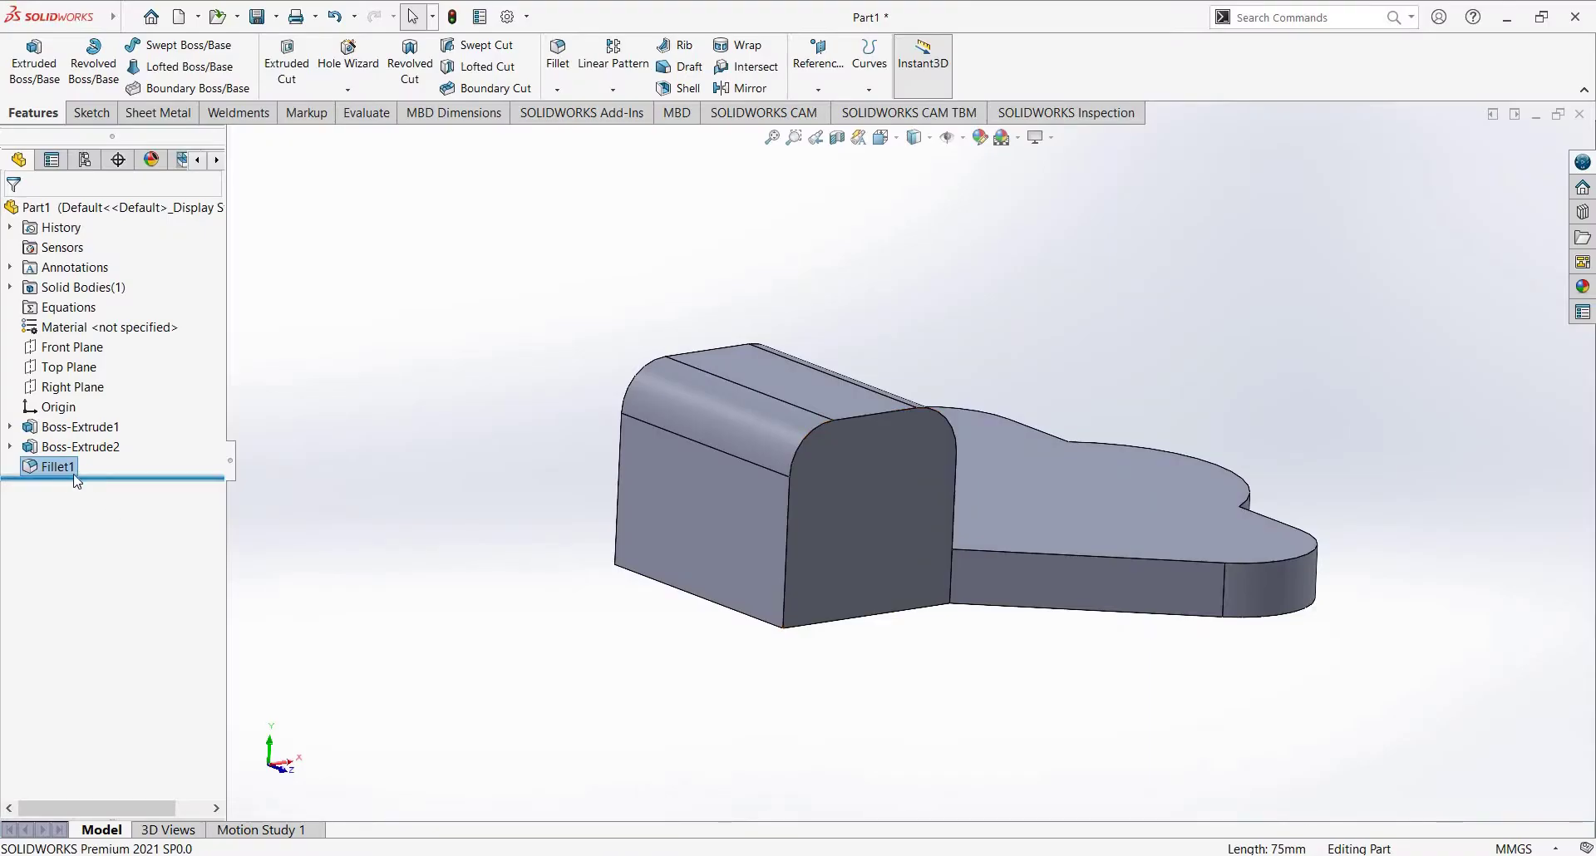
right_click(67, 469)
left_click(127, 589)
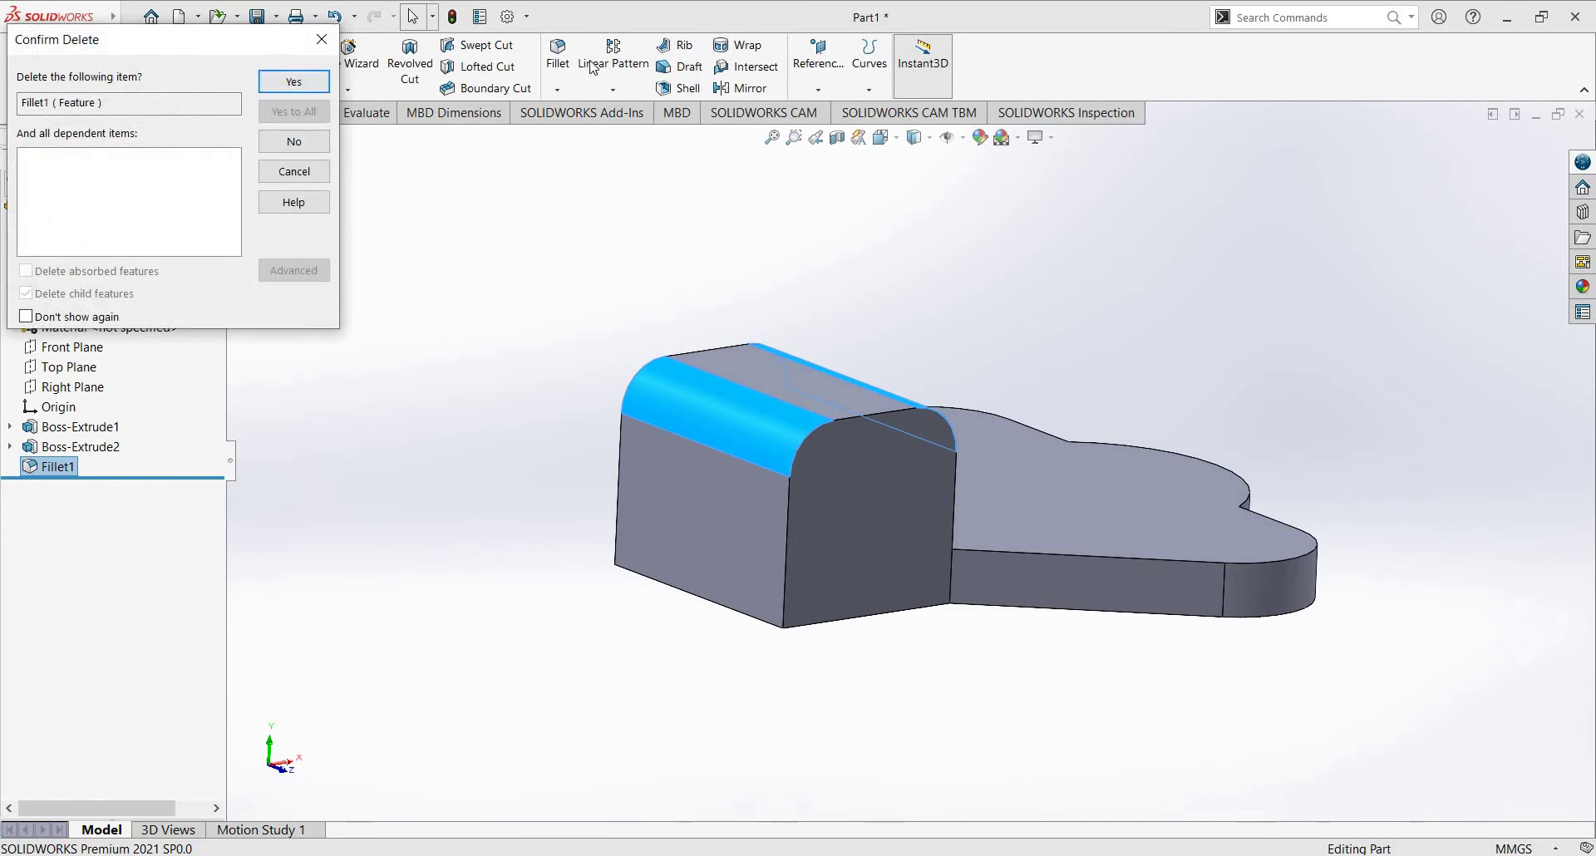
left_click(293, 82)
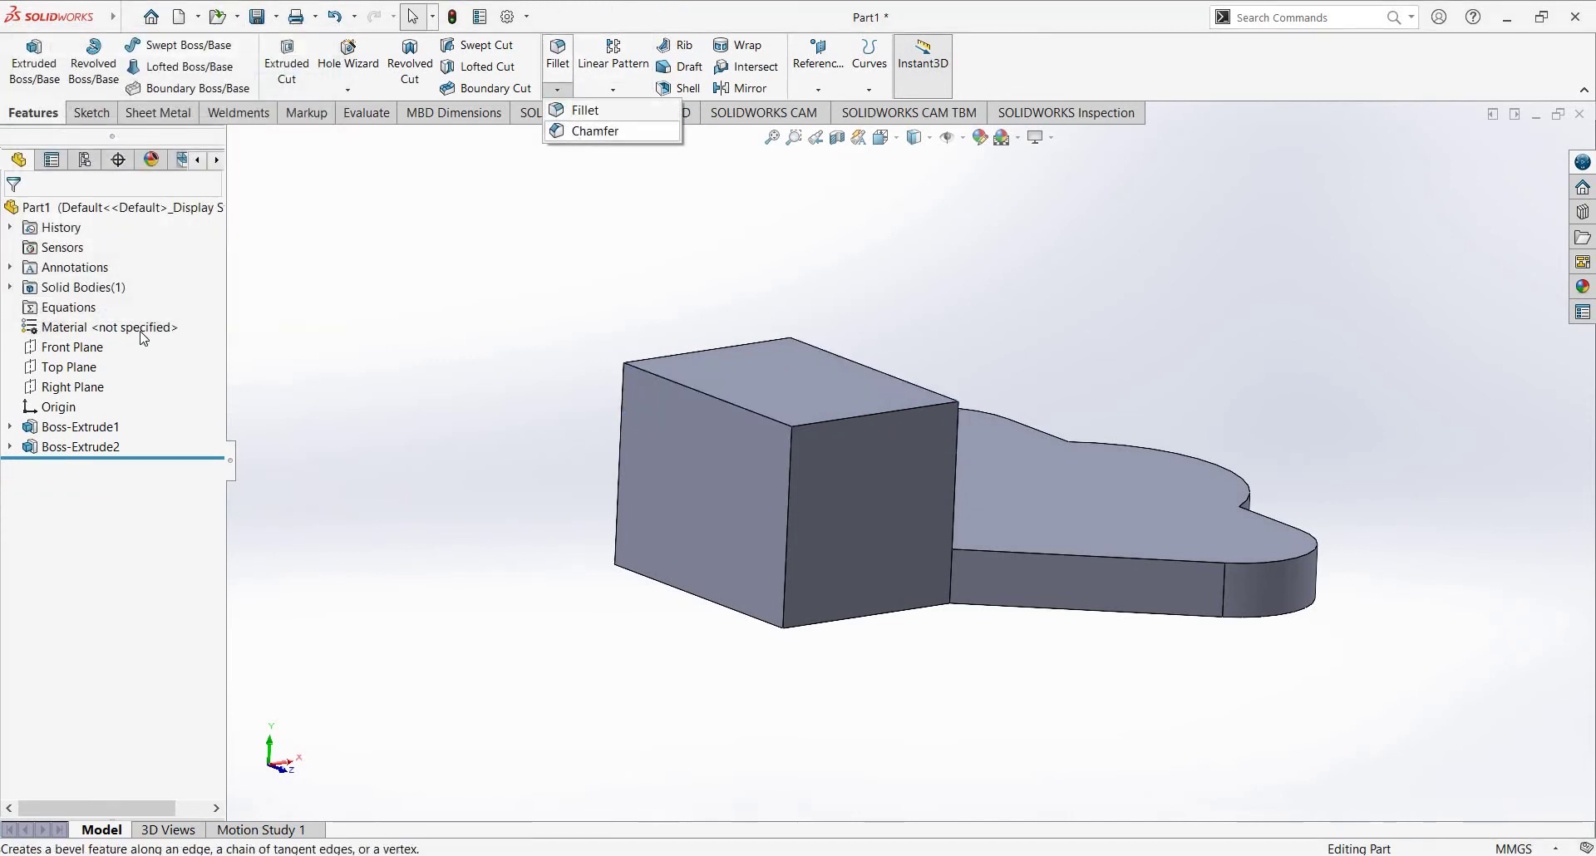
Step: Round the block's top with a full-round fillet across front, top and back faces
left_click(586, 132)
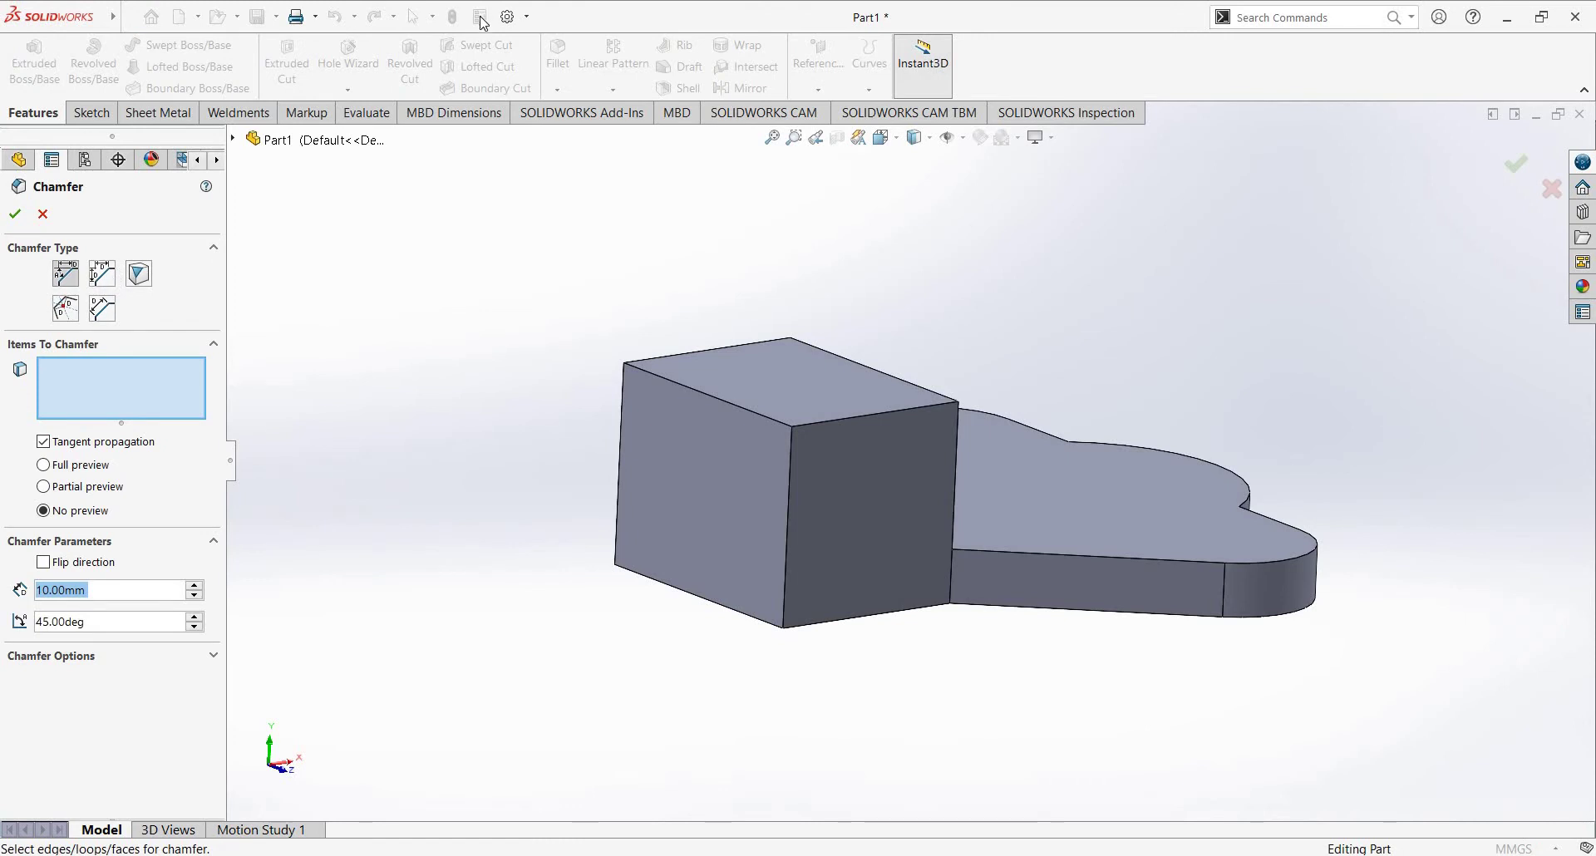
key("Escape")
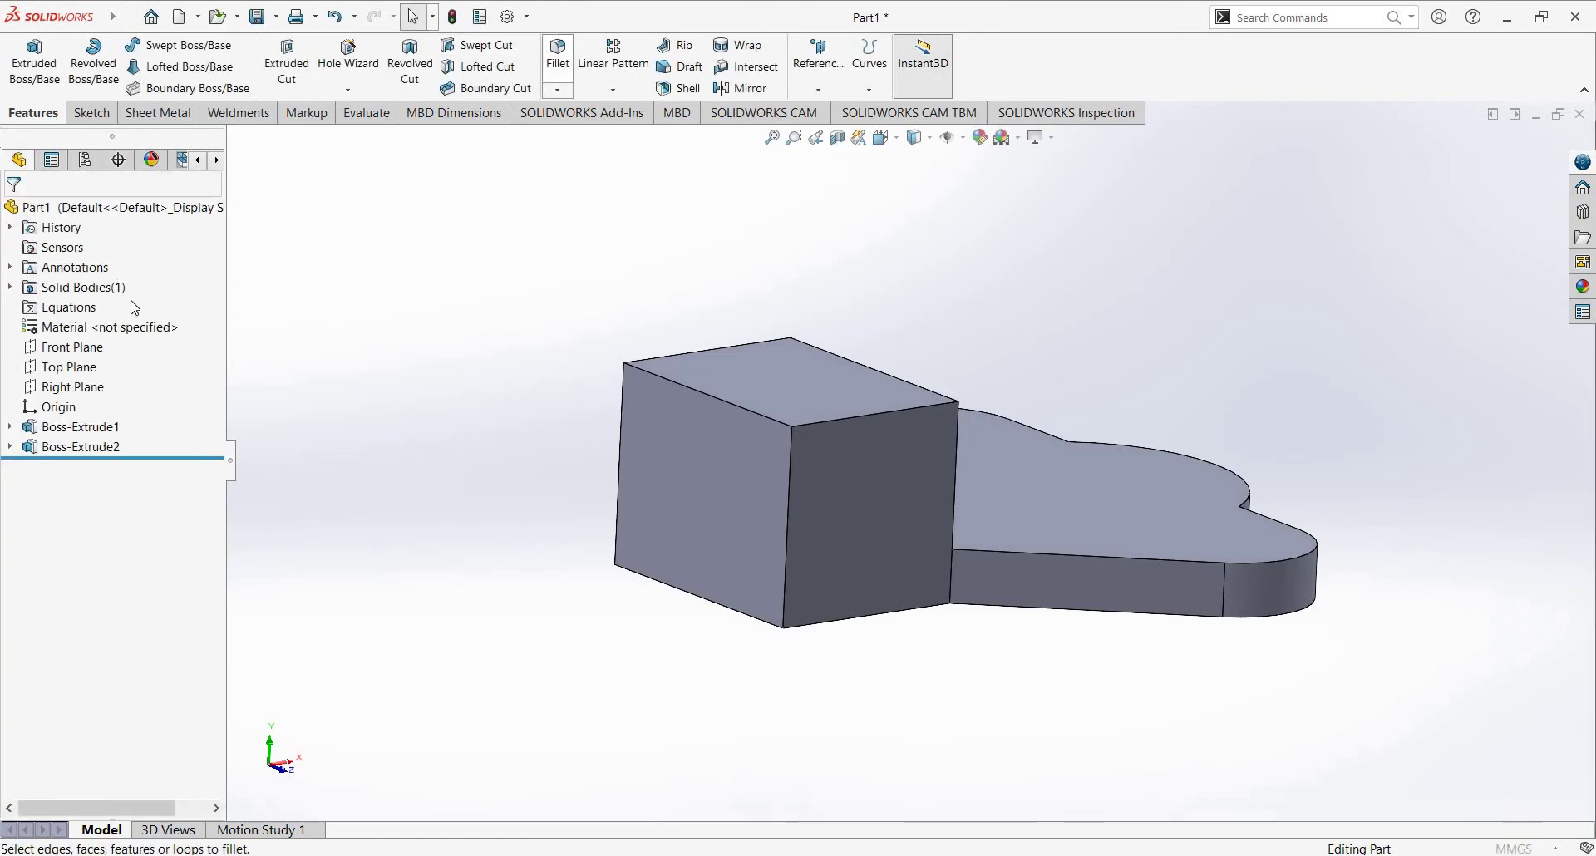
left_click(750, 487)
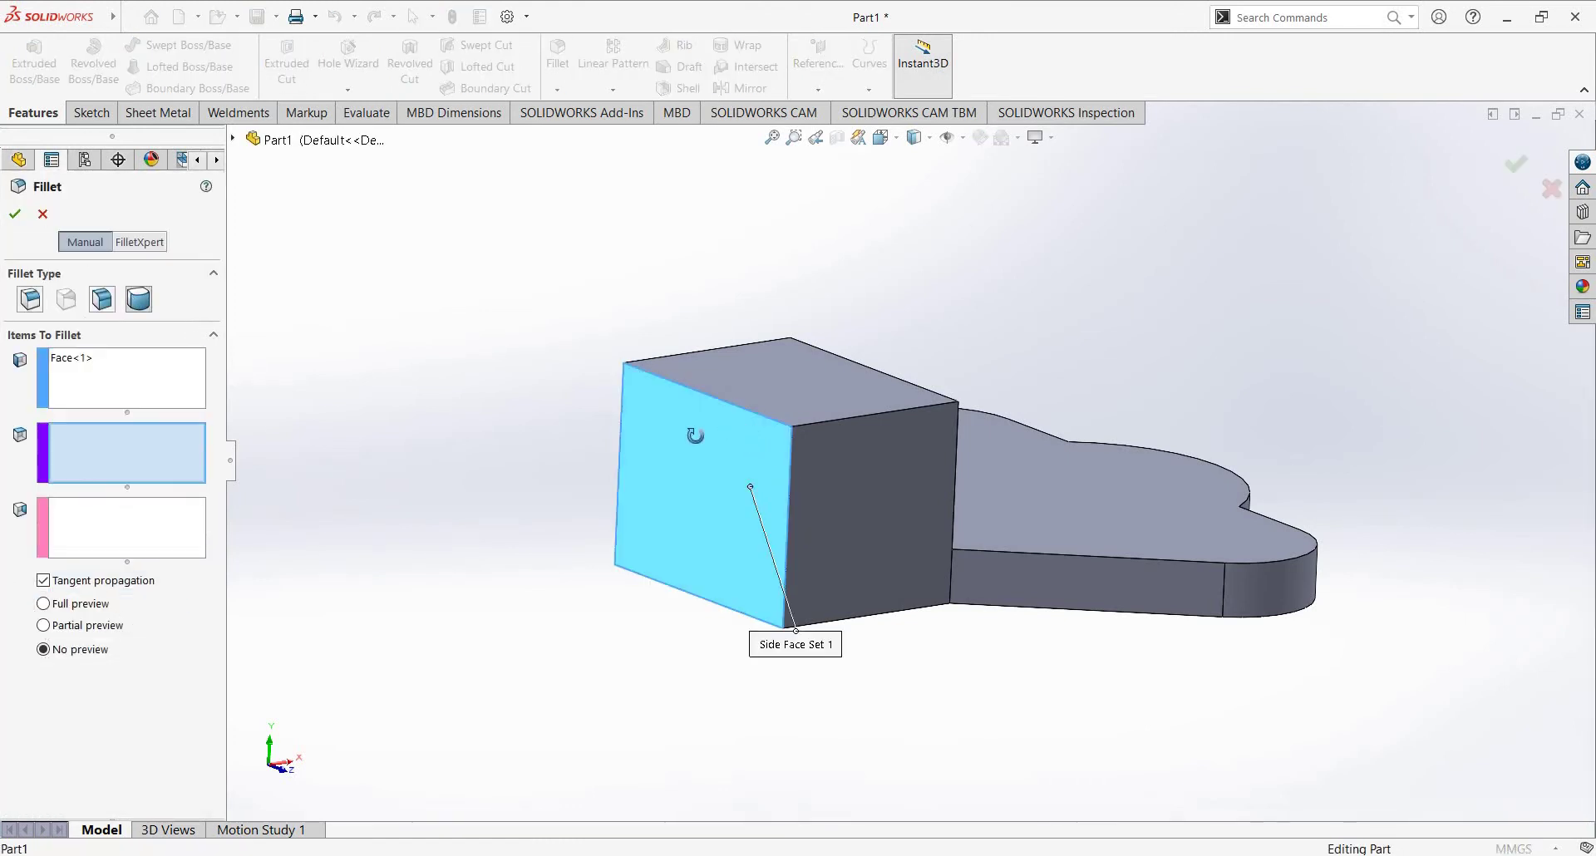
middle_click_drag(694, 435, 743, 407)
left_click(744, 407)
left_click(831, 470)
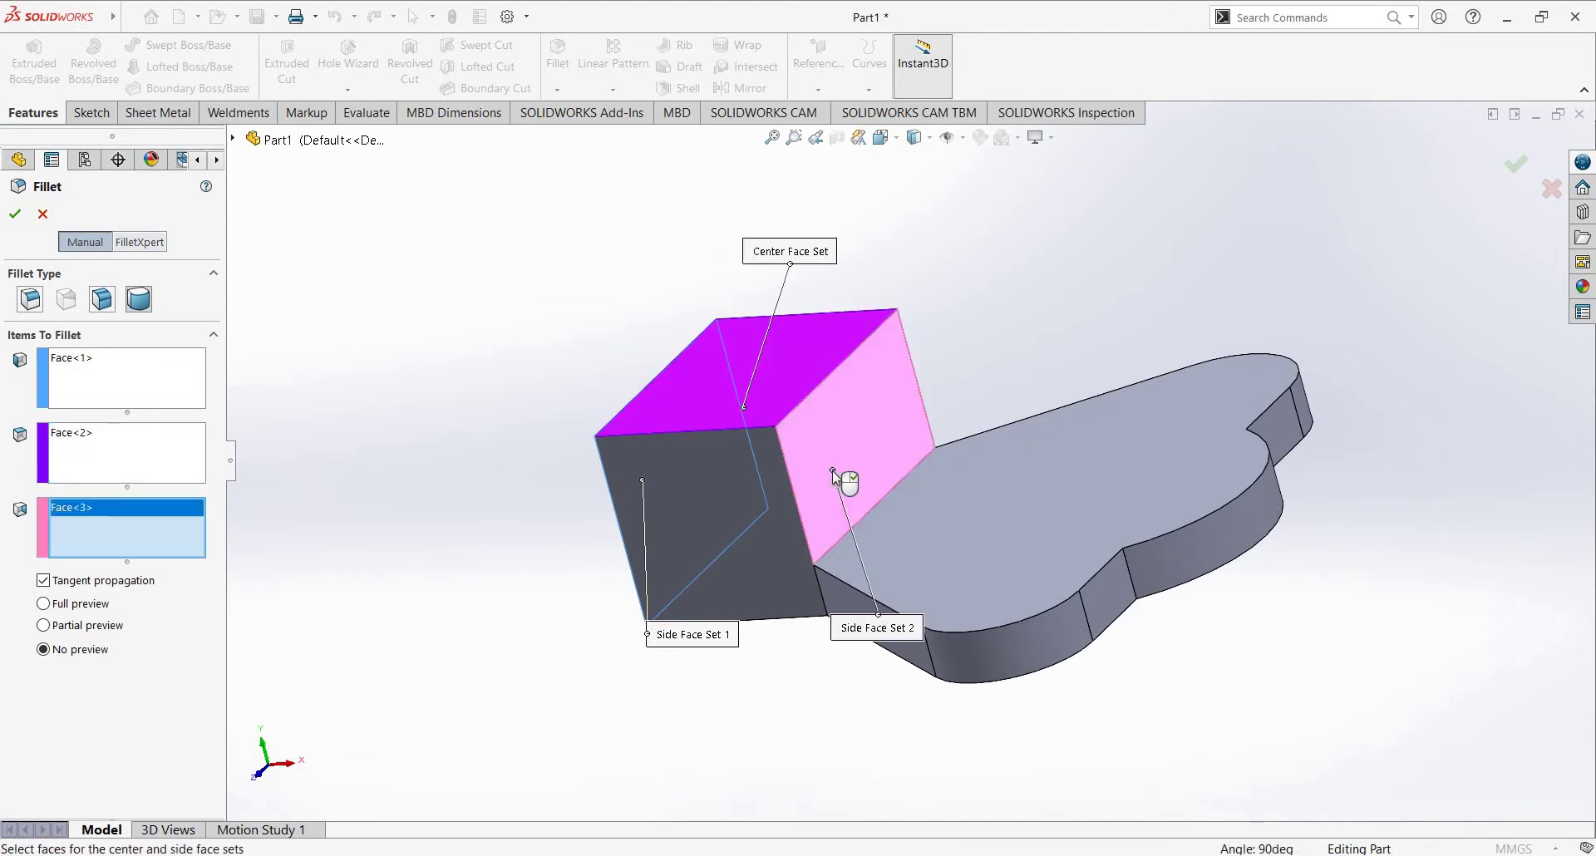
right_click(831, 470)
middle_click_drag(831, 470, 468, 388)
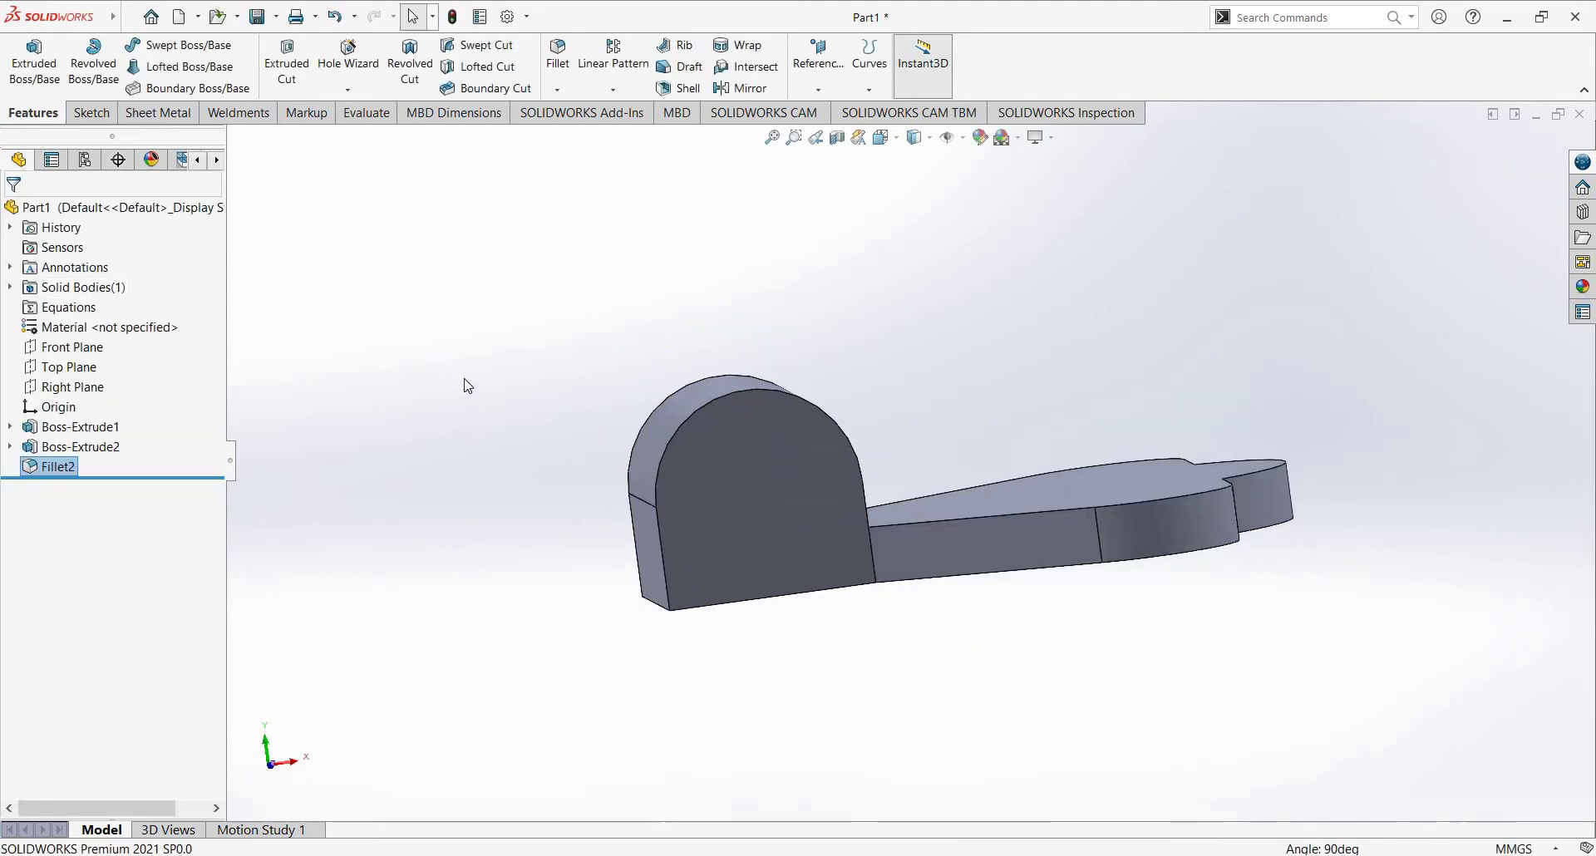
key("alt+Tab")
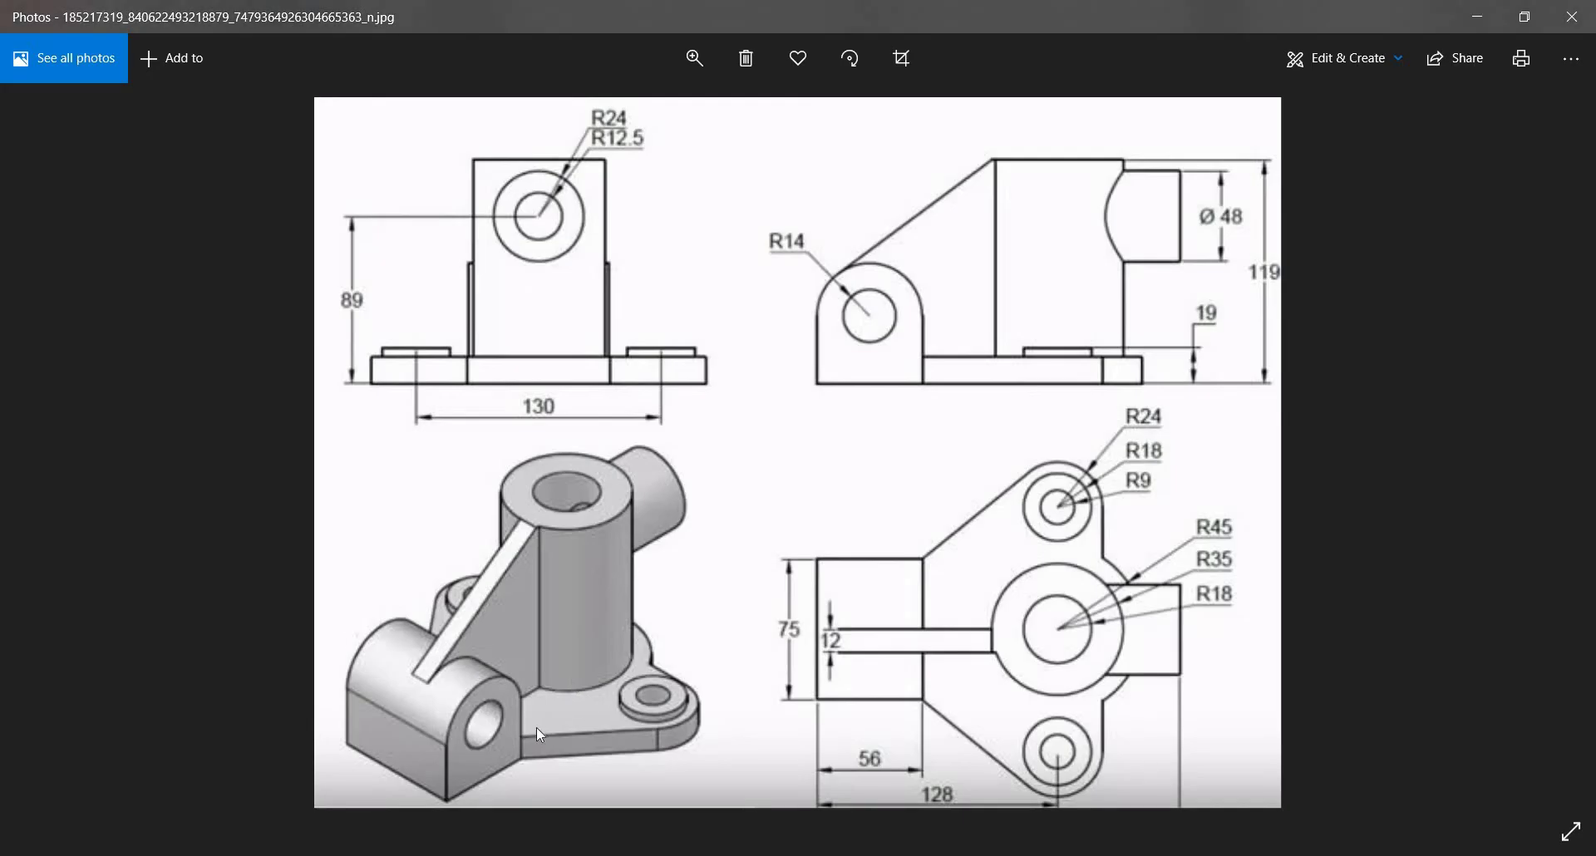
Step: Start a sketch on the lug's rounded face and draw a circle at its arc centre
key("alt+Tab")
right_click(777, 462)
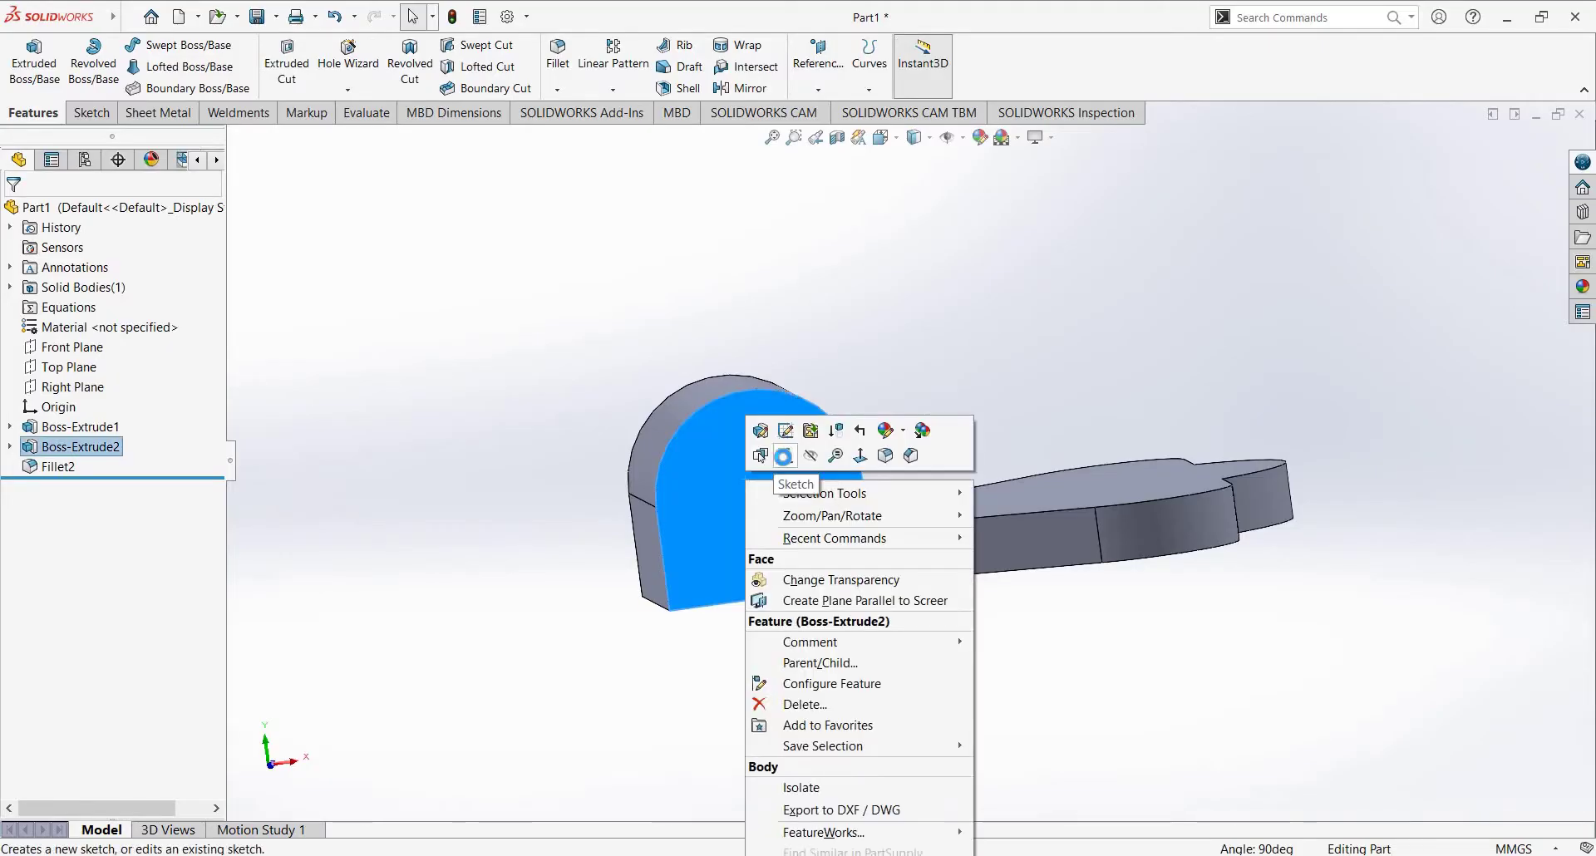
key("c")
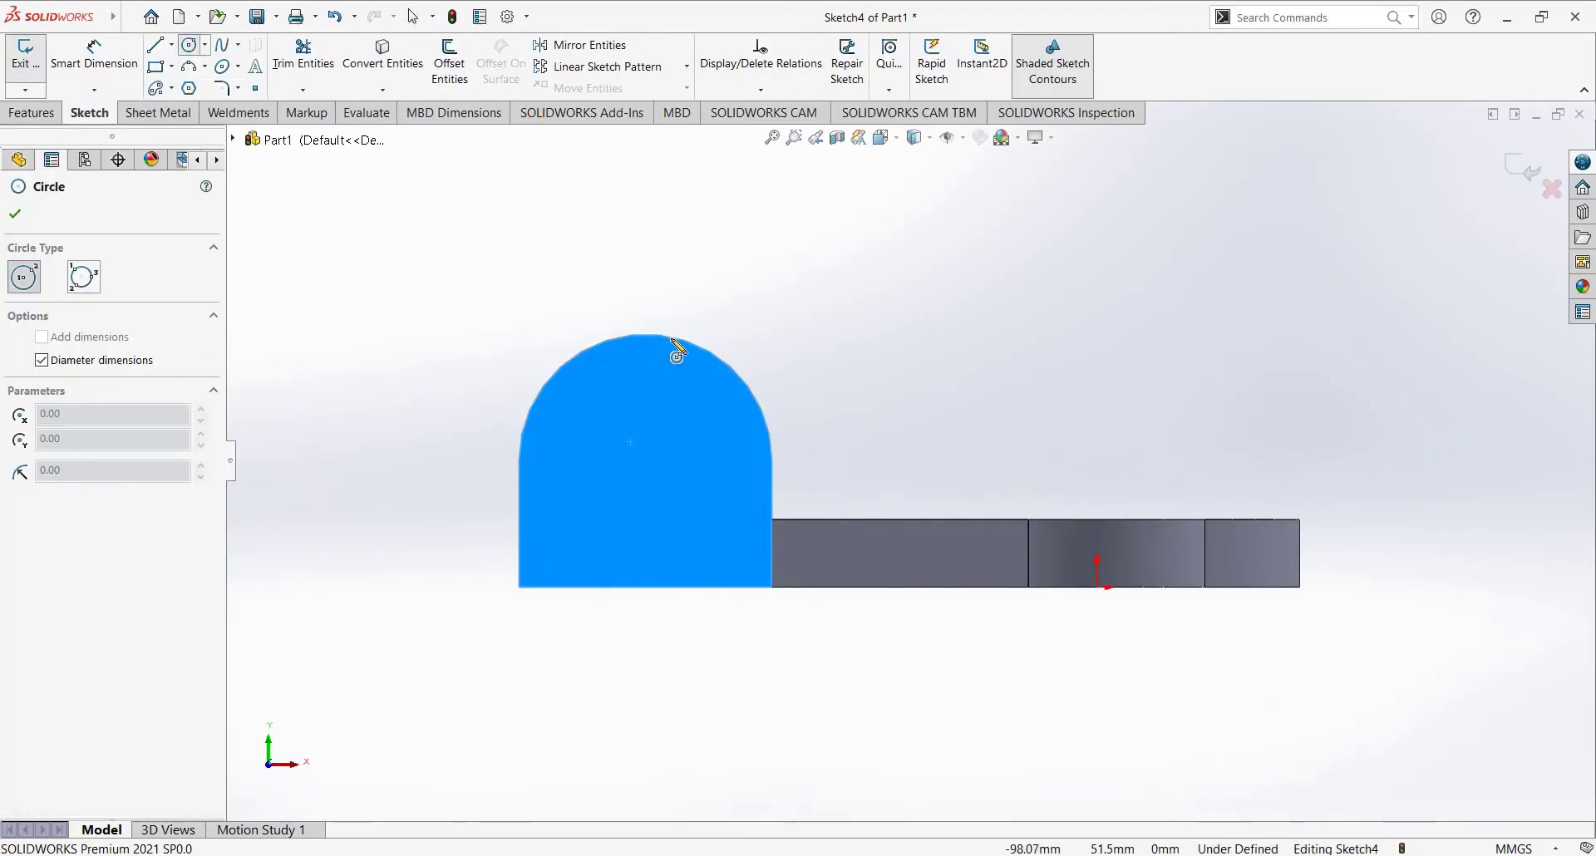
left_click(646, 460)
left_click(665, 489)
key("Escape")
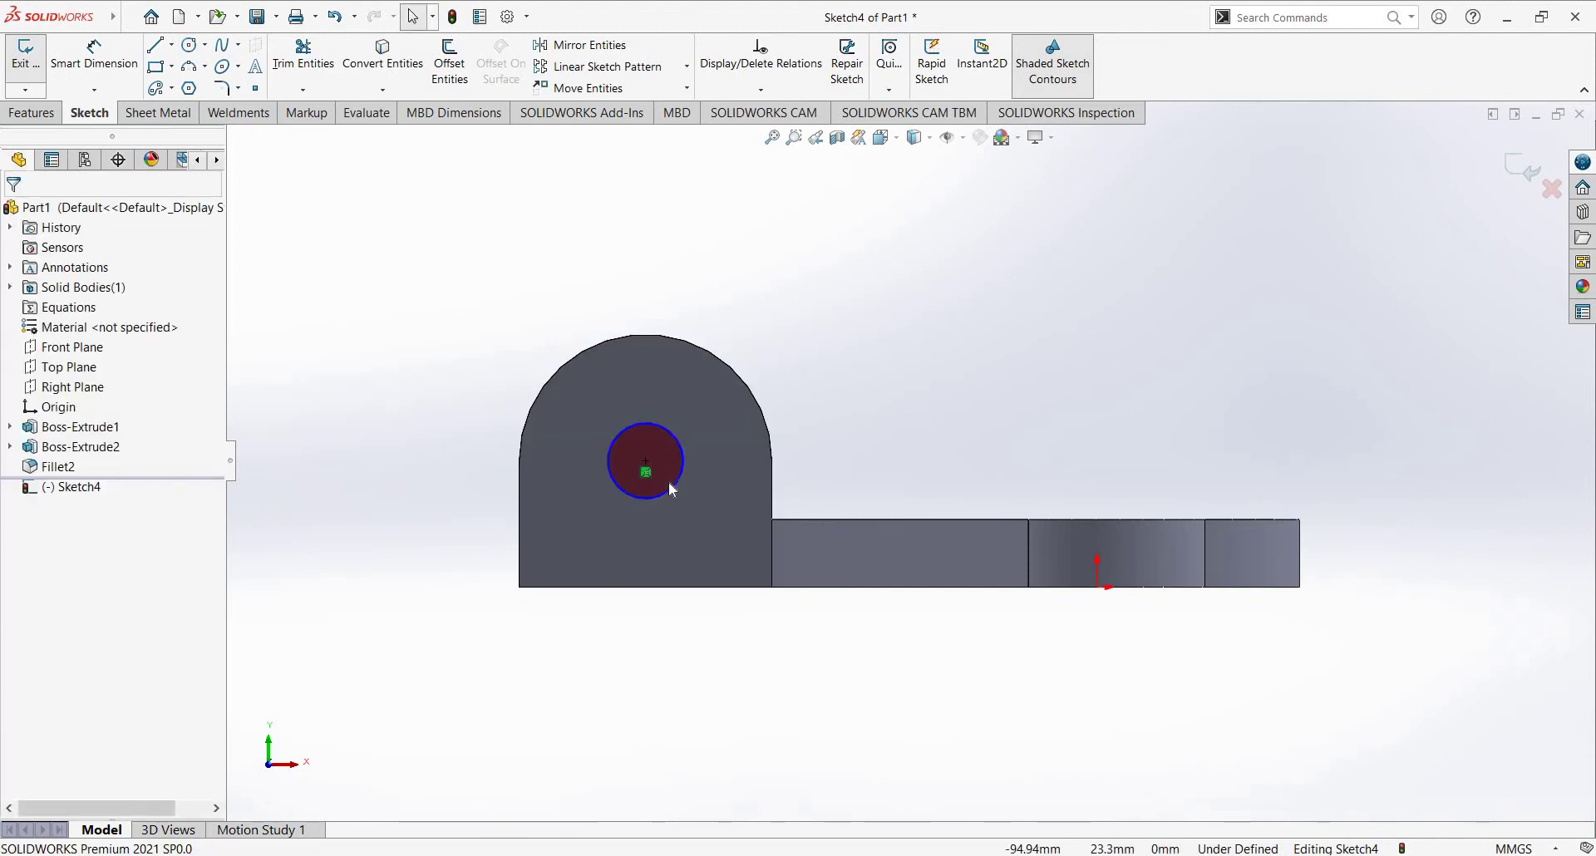
key("alt+Tab")
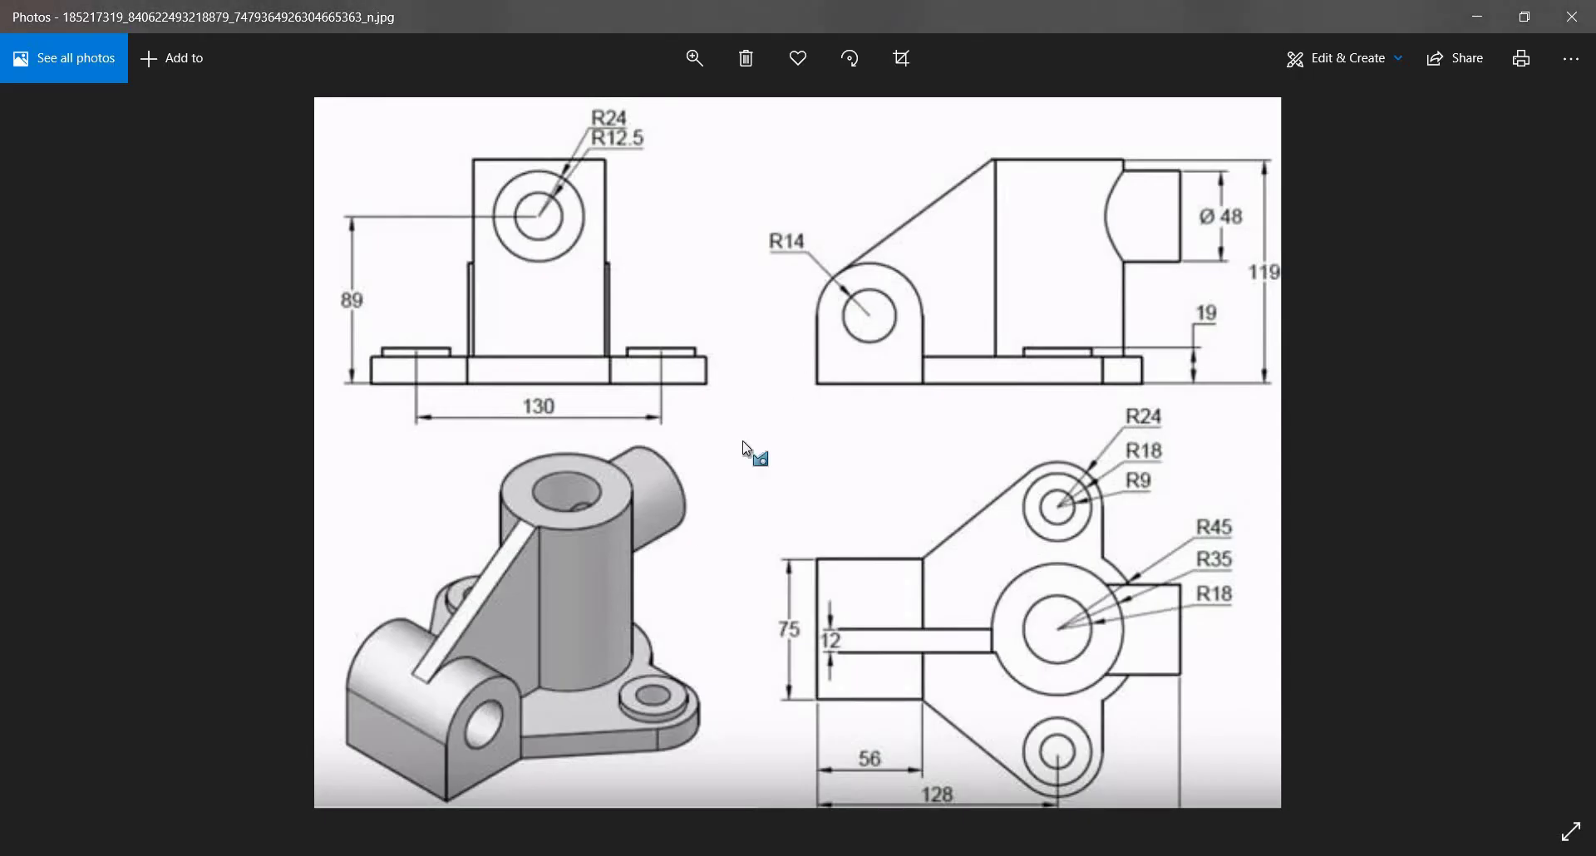
key("alt+Tab")
Step: Dimension the lug circle to a 28 mm diameter and return to isometric view
key("d")
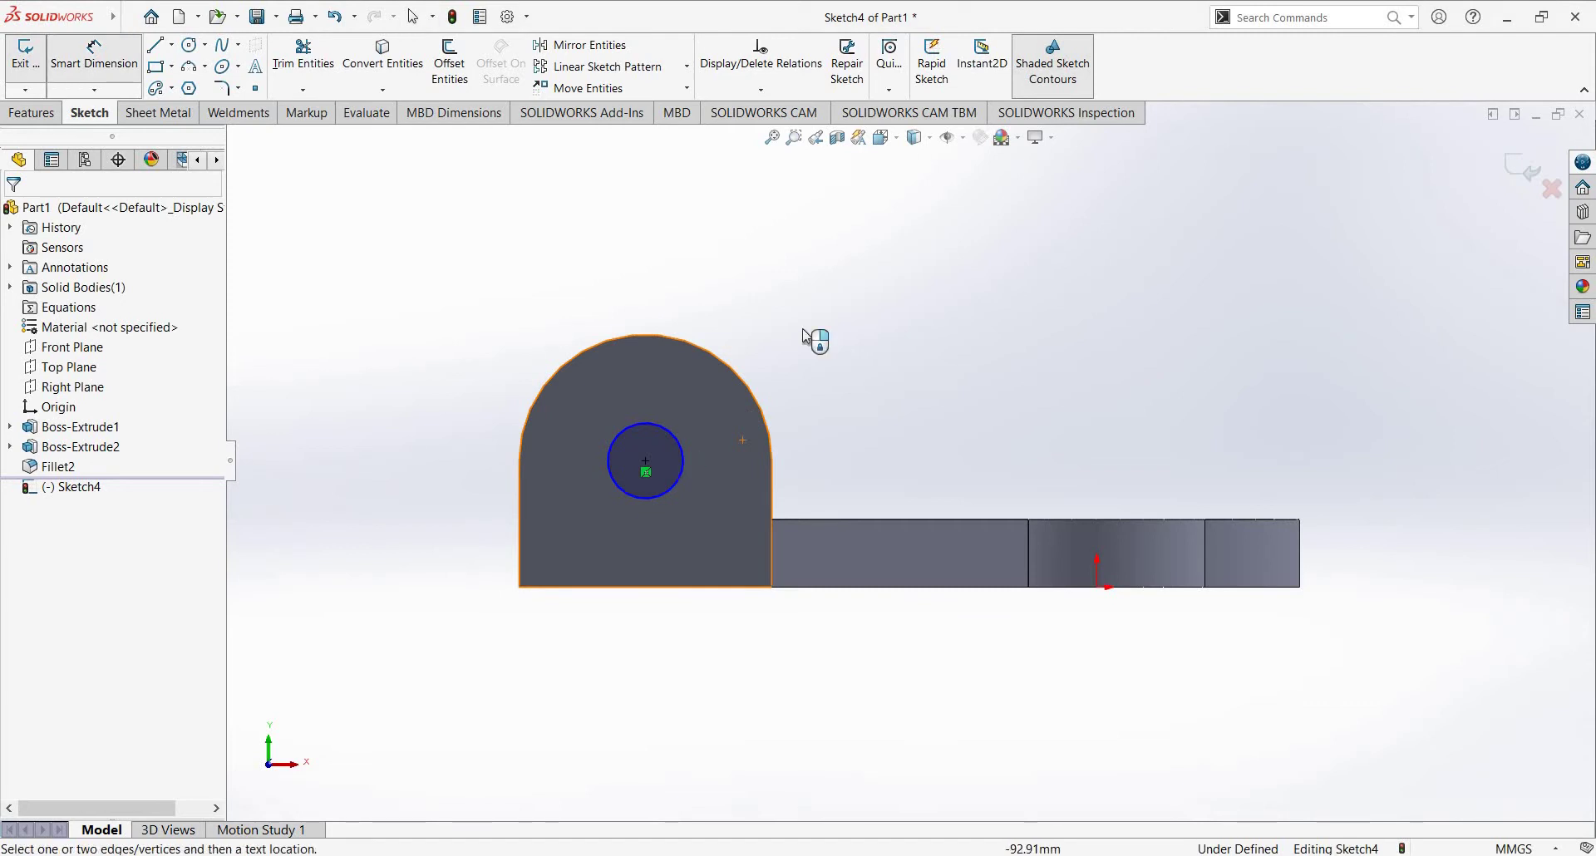
left_click(672, 432)
left_click(715, 336)
type("24")
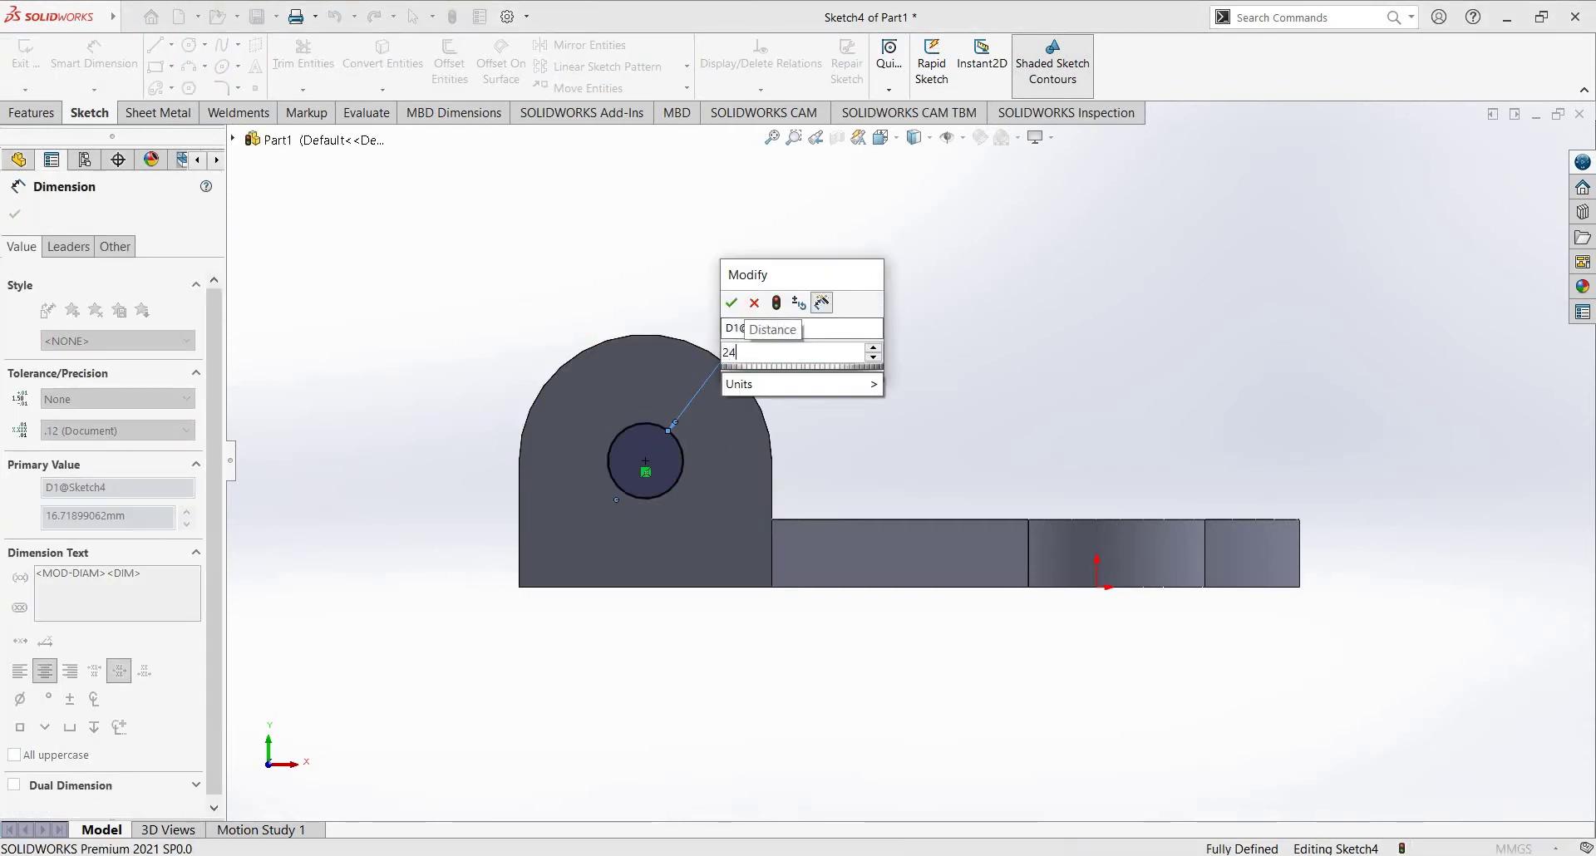
type("8")
key("Return")
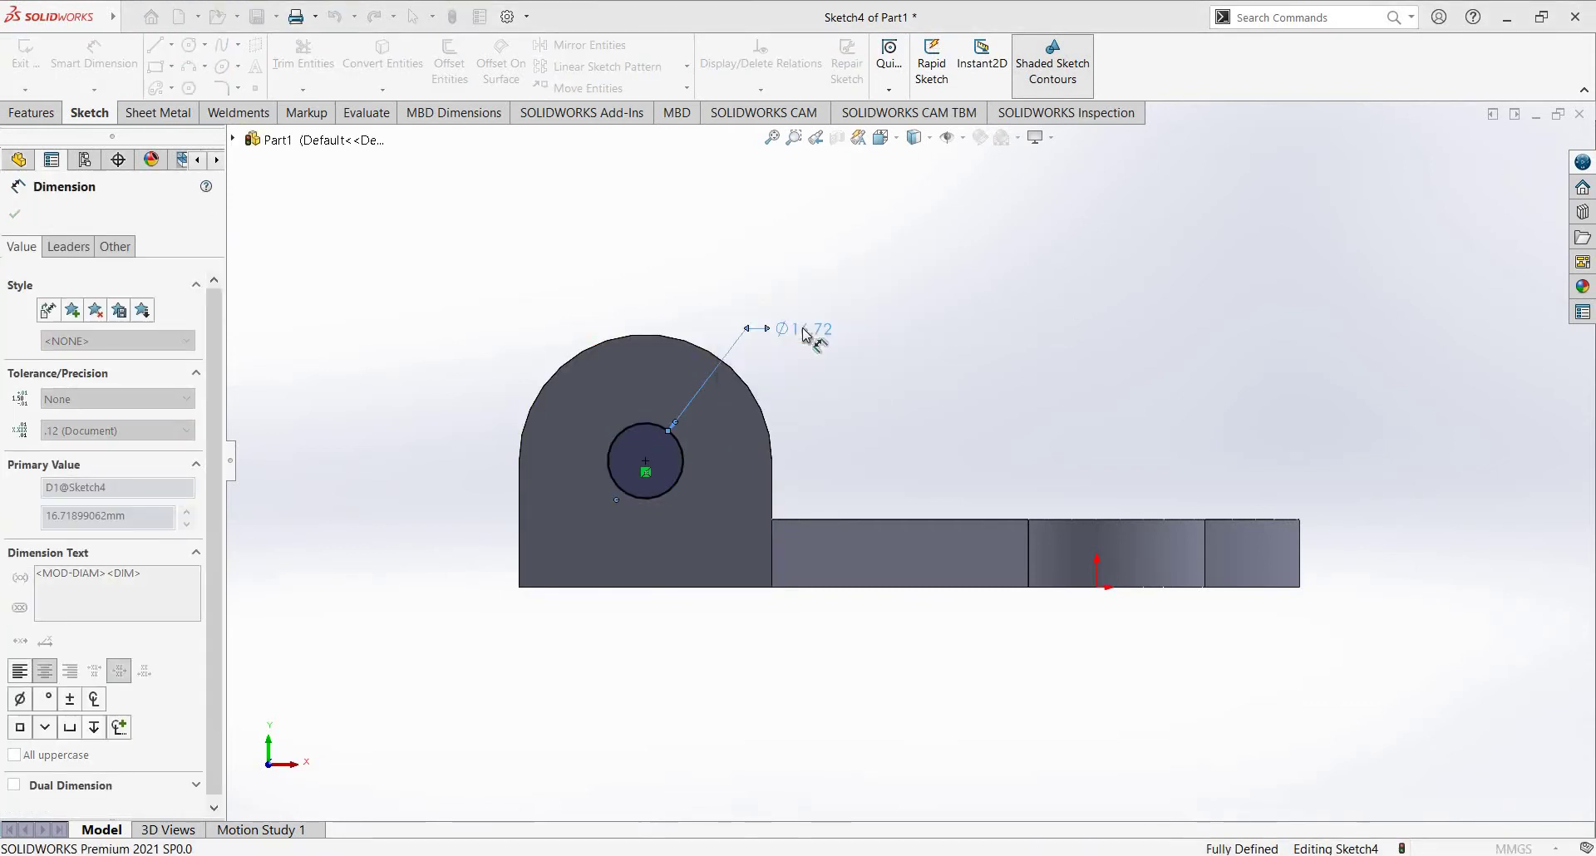
key("Escape")
key("ctrl+7")
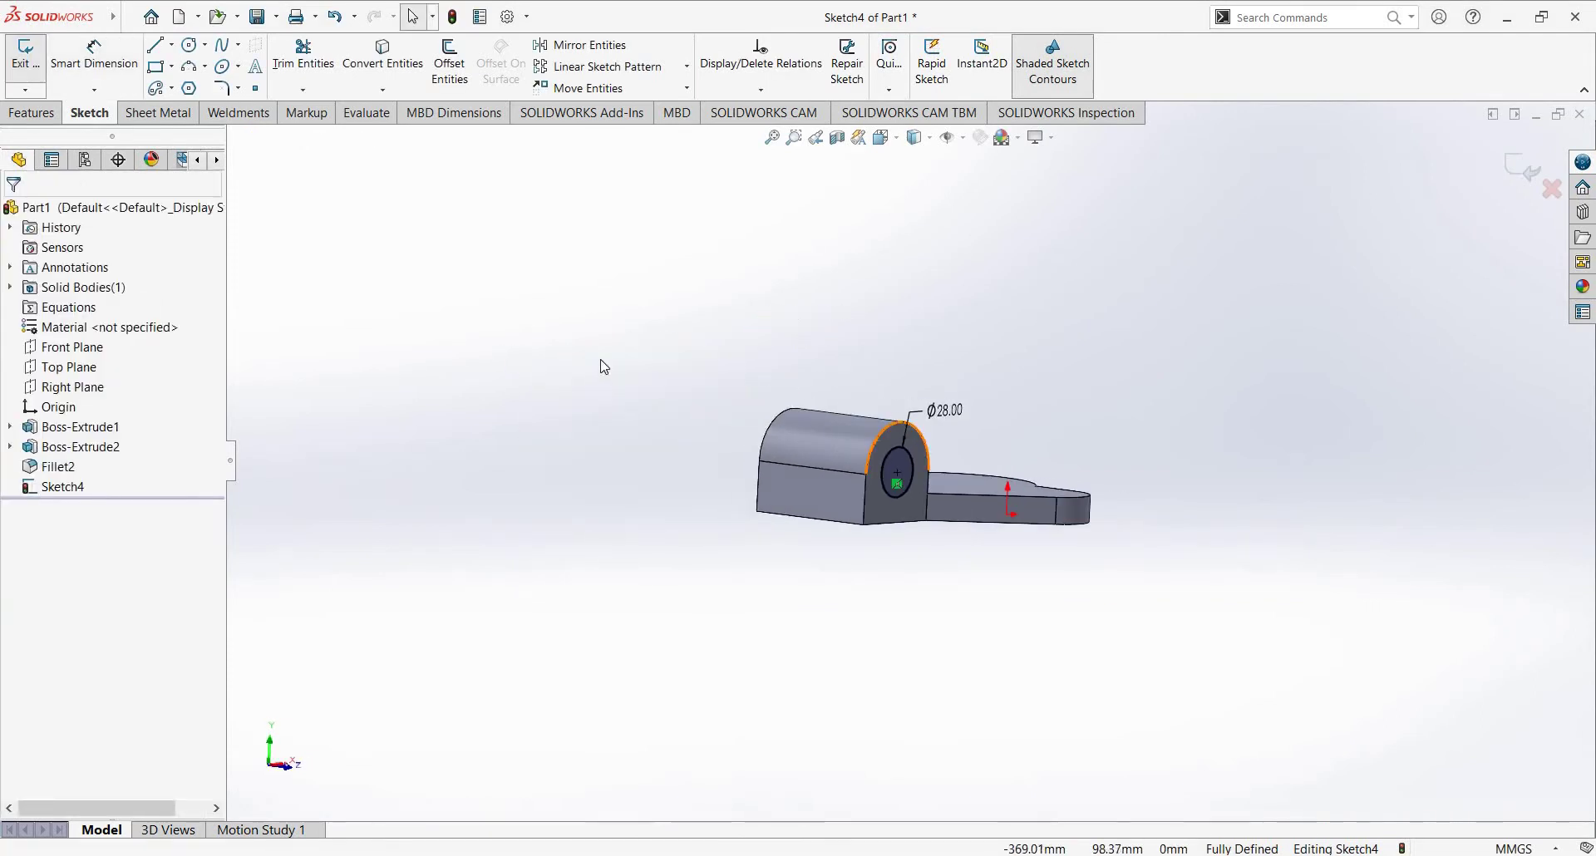
left_click(34, 113)
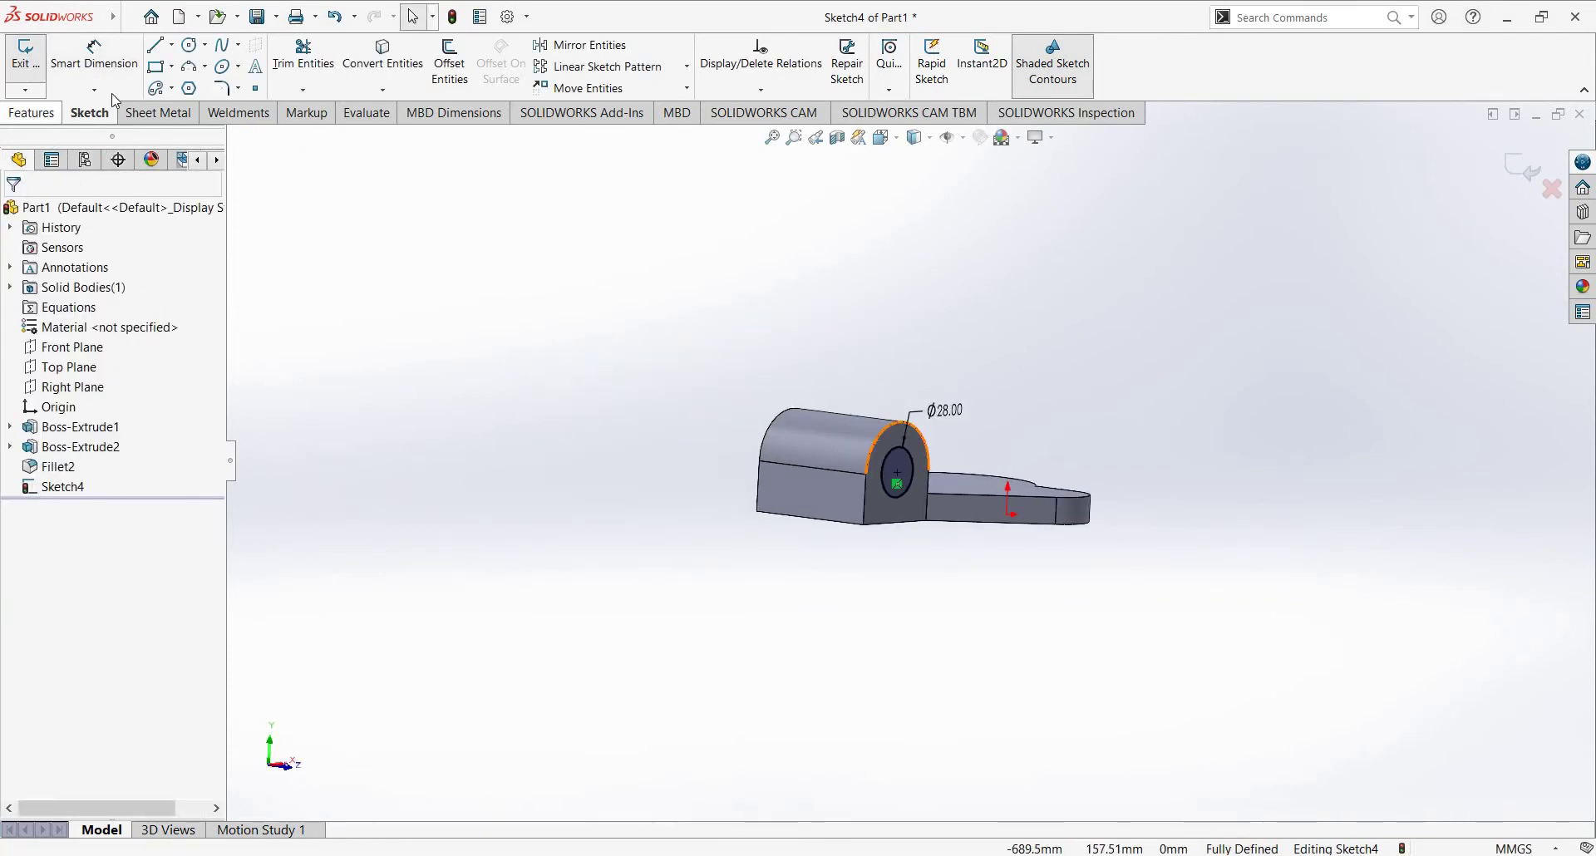
left_click(287, 63)
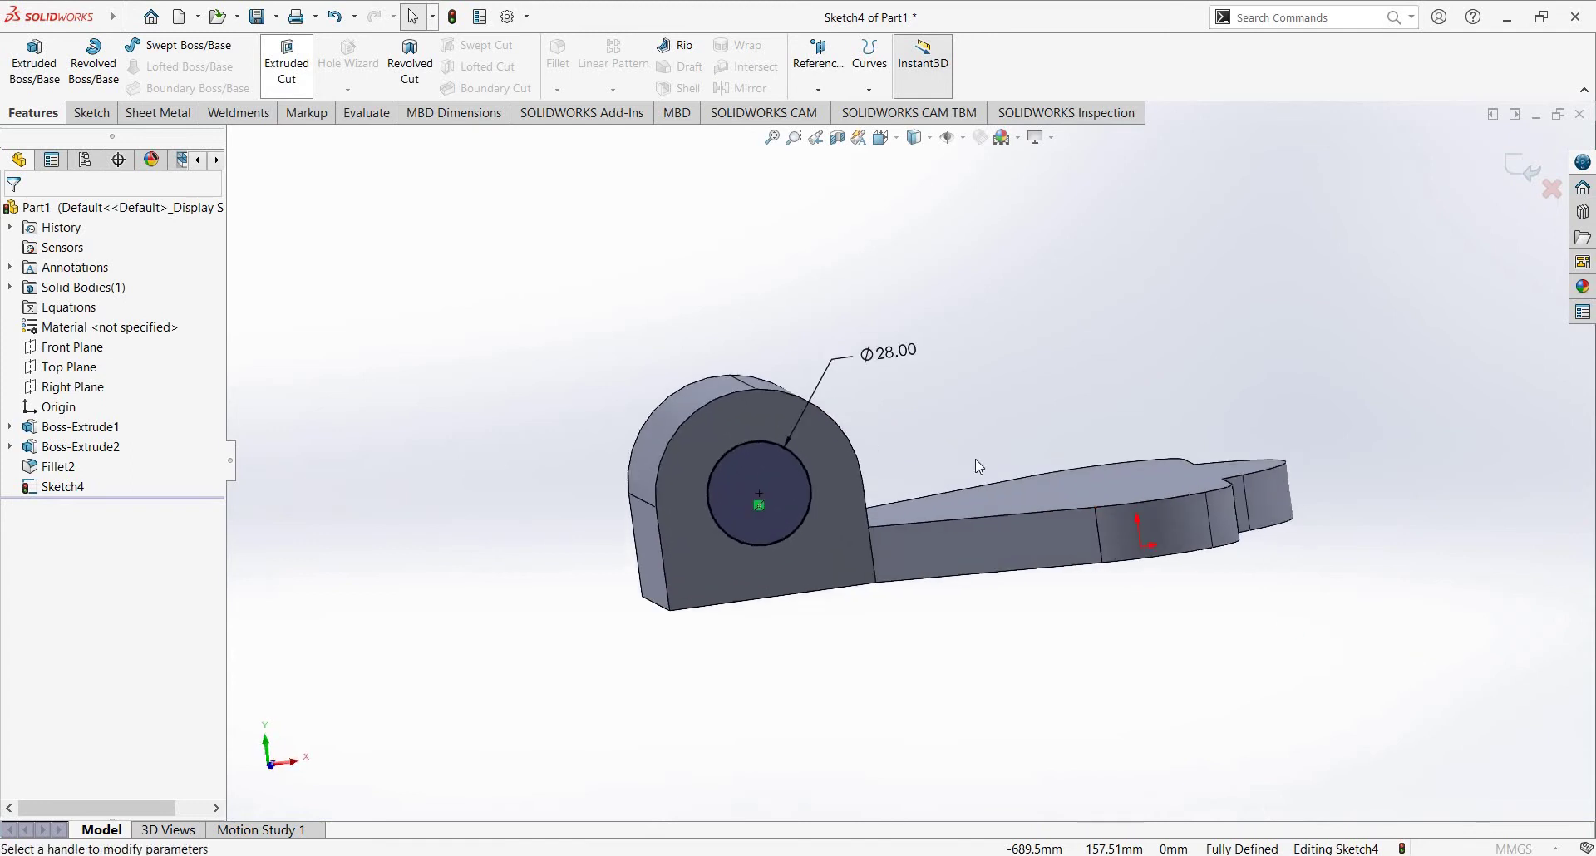
Step: Apply the extruded cut to bore the Ø28 hole through the lug, then inspect it
left_click(14, 215)
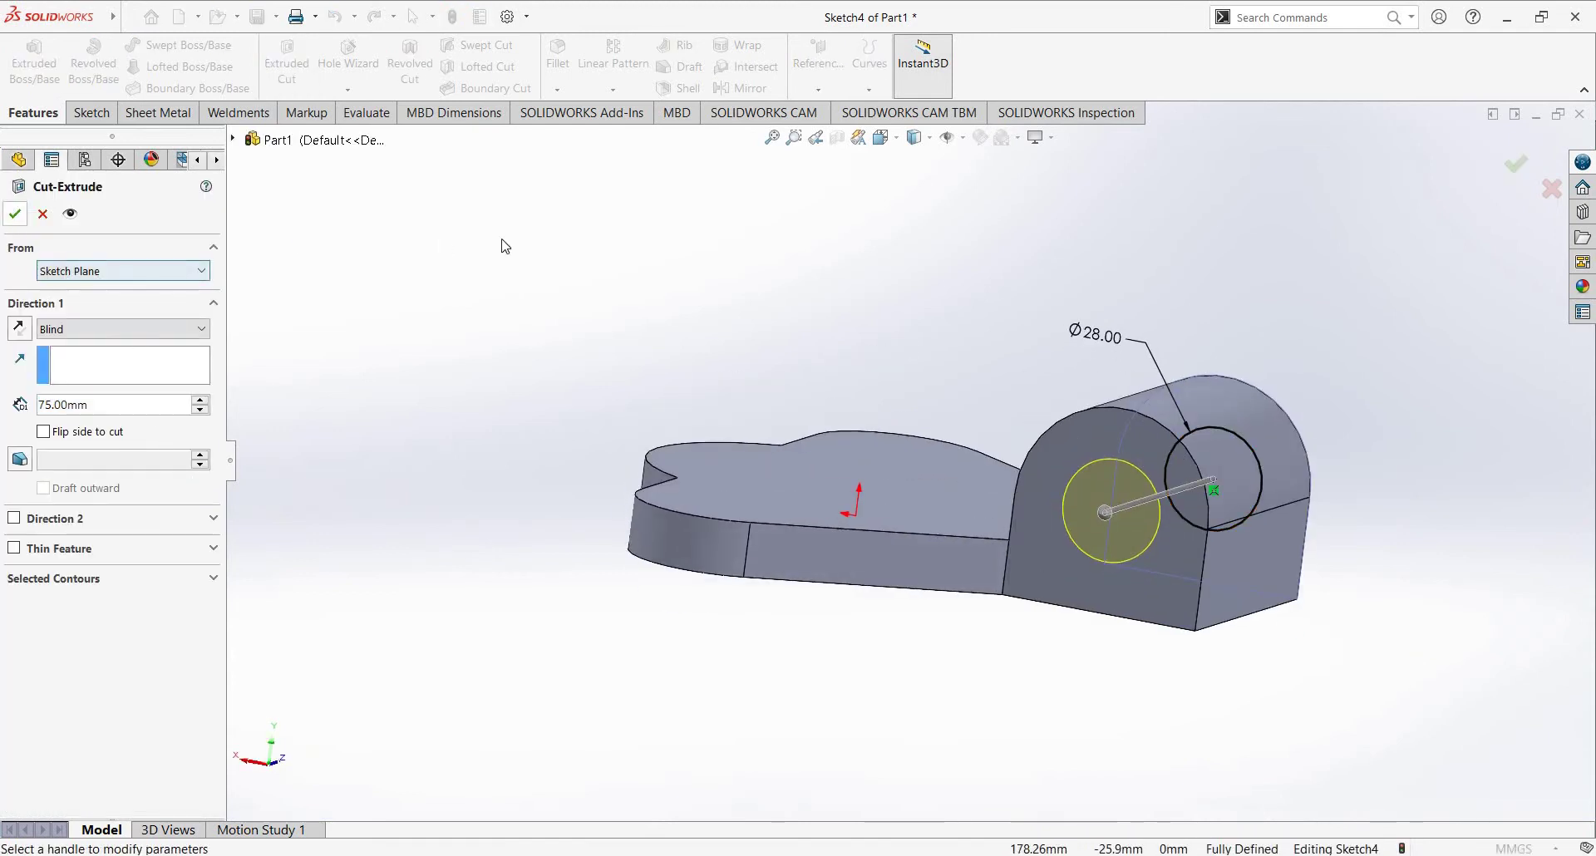
mouse_move(599, 314)
middle_mouse_down()
mouse_move(900, 460)
mouse_move(869, 406)
middle_mouse_up()
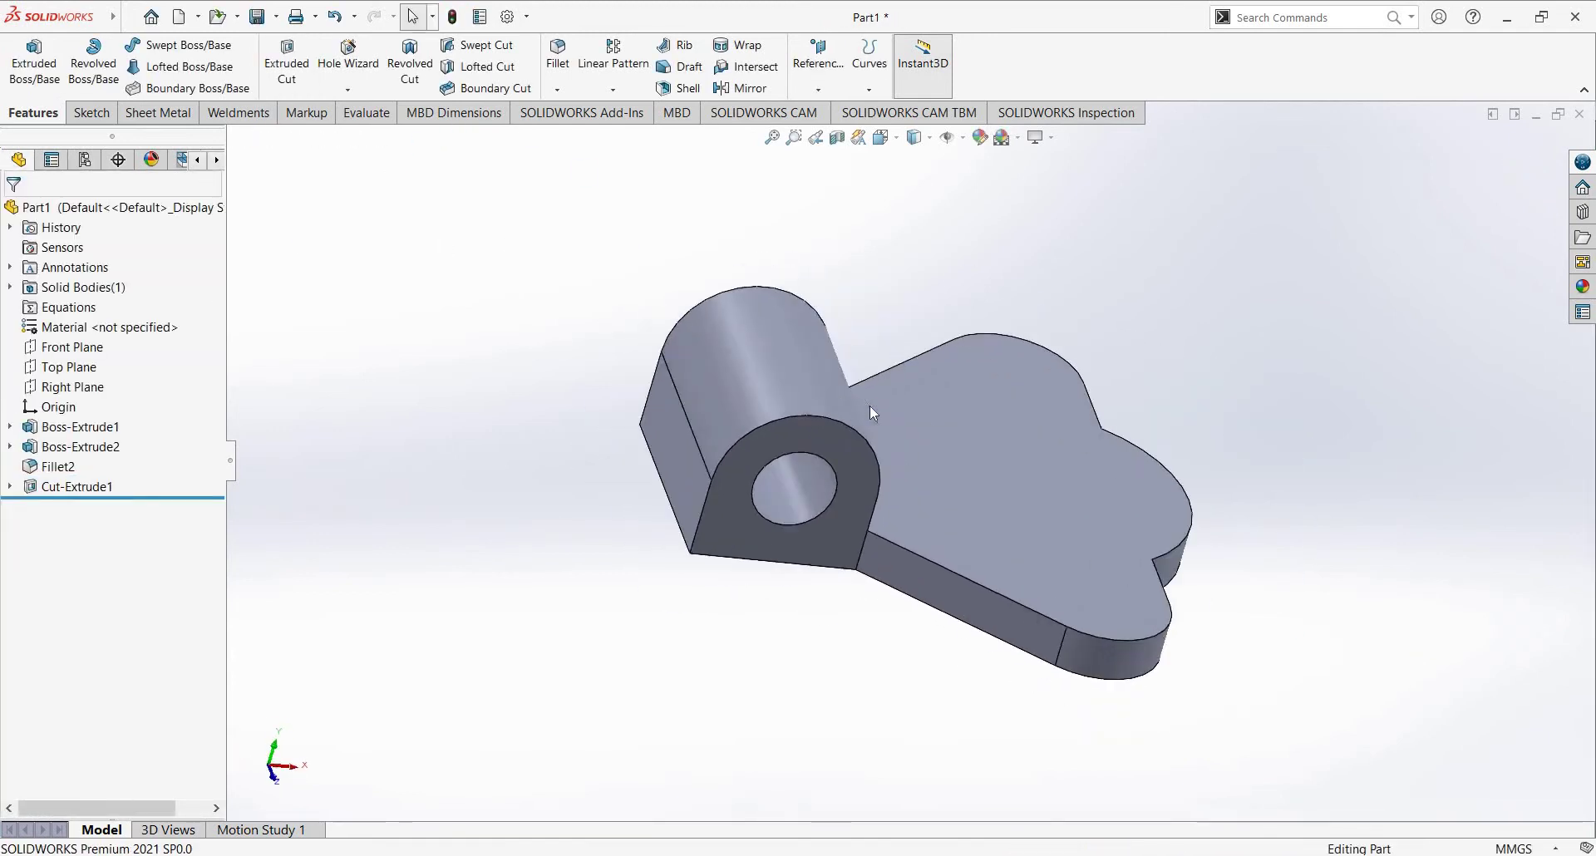
key("alt+Tab")
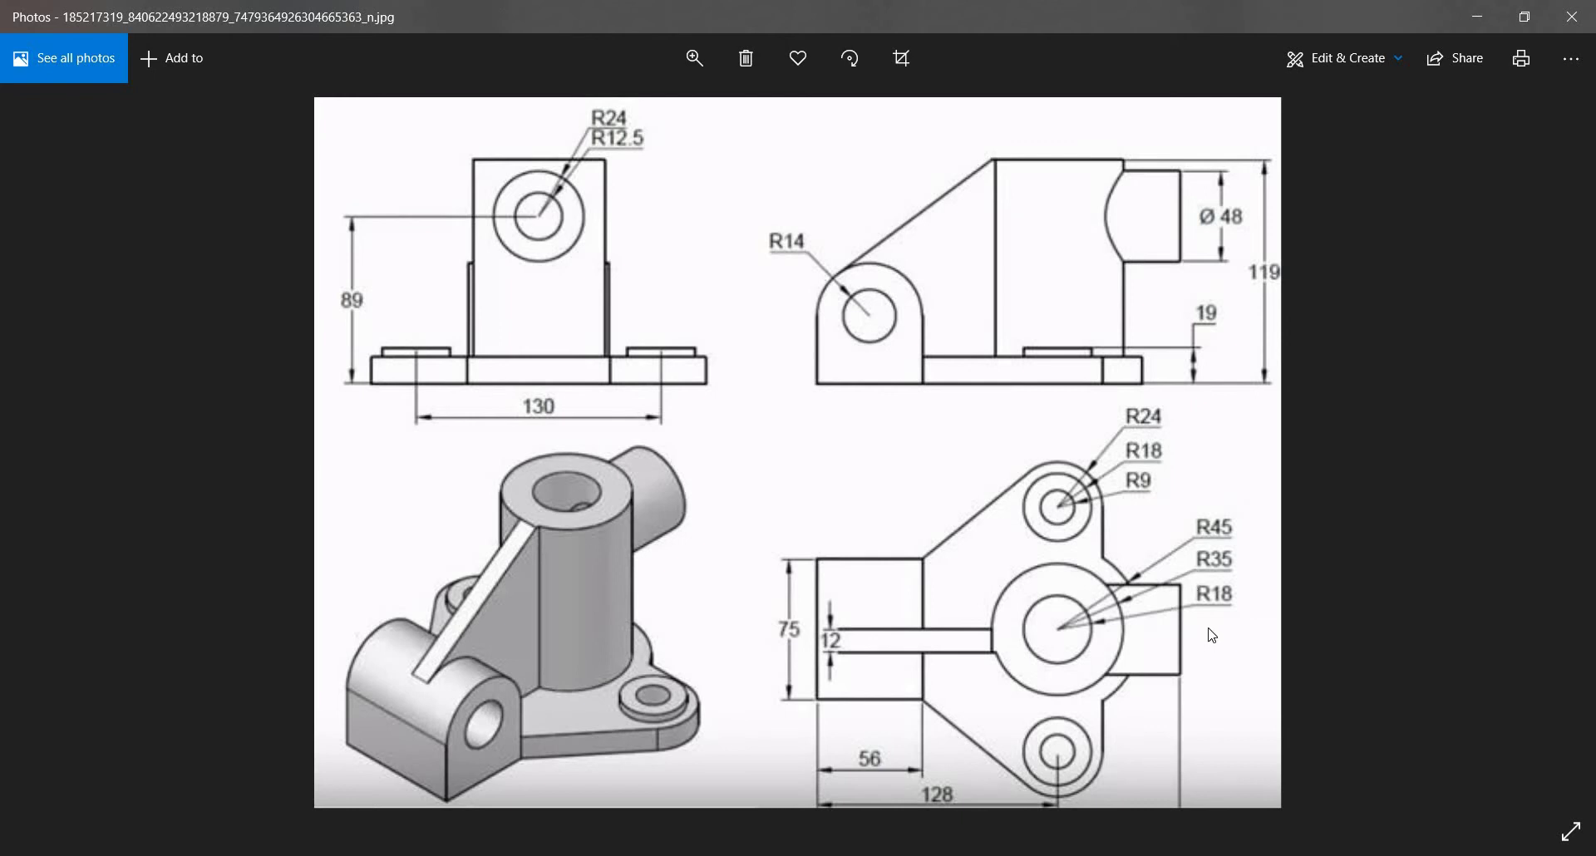
Step: Sketch concentric Ø70 and Ø38 circles at the origin on the base plate's top face
key("alt+Tab")
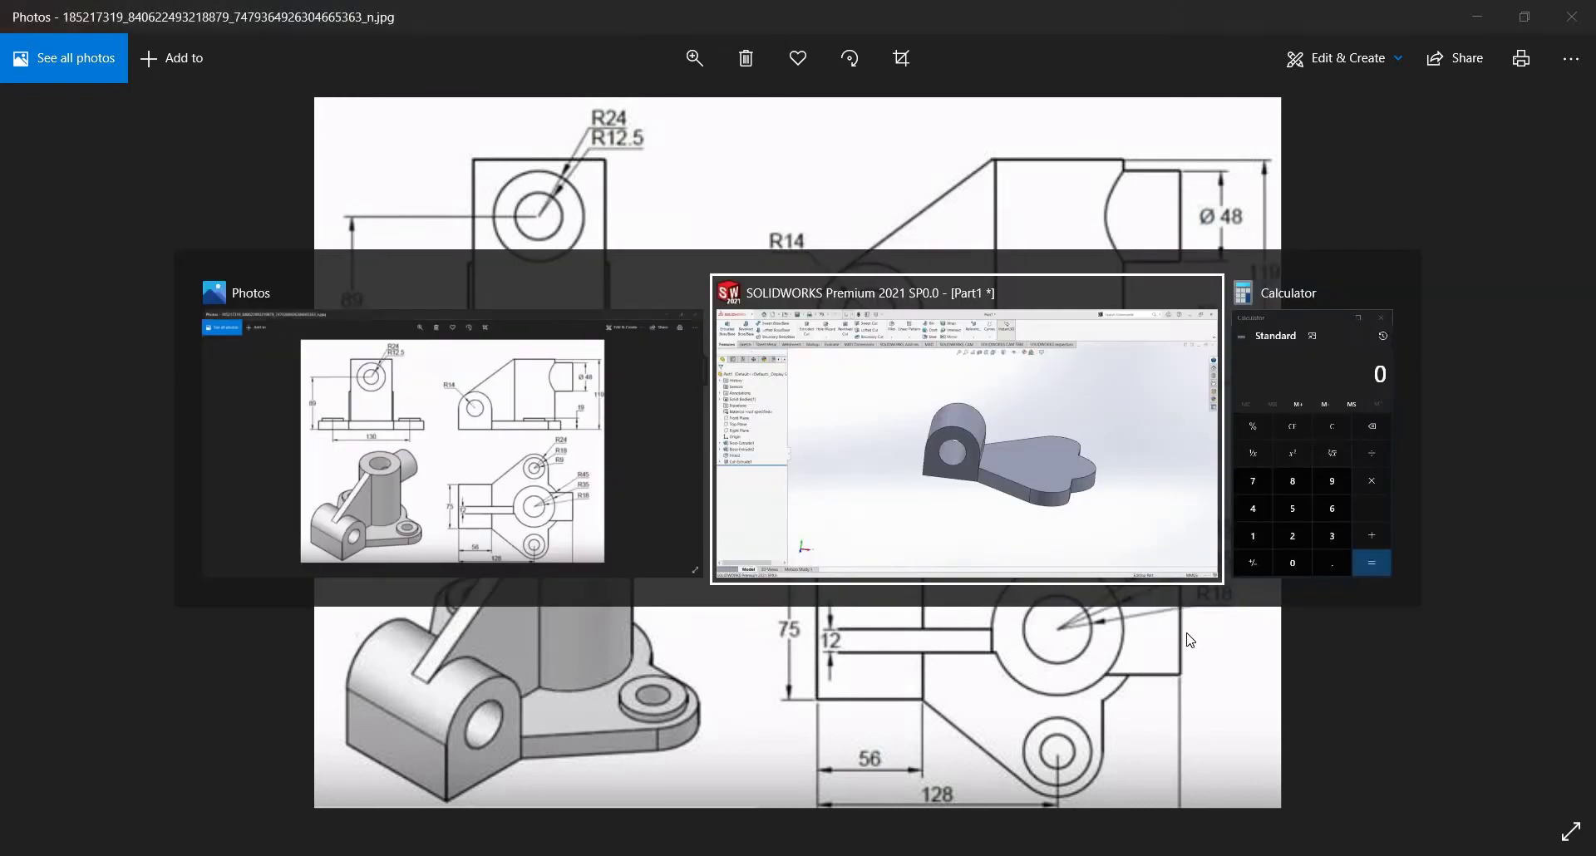
right_click(1092, 488)
left_click(1130, 464)
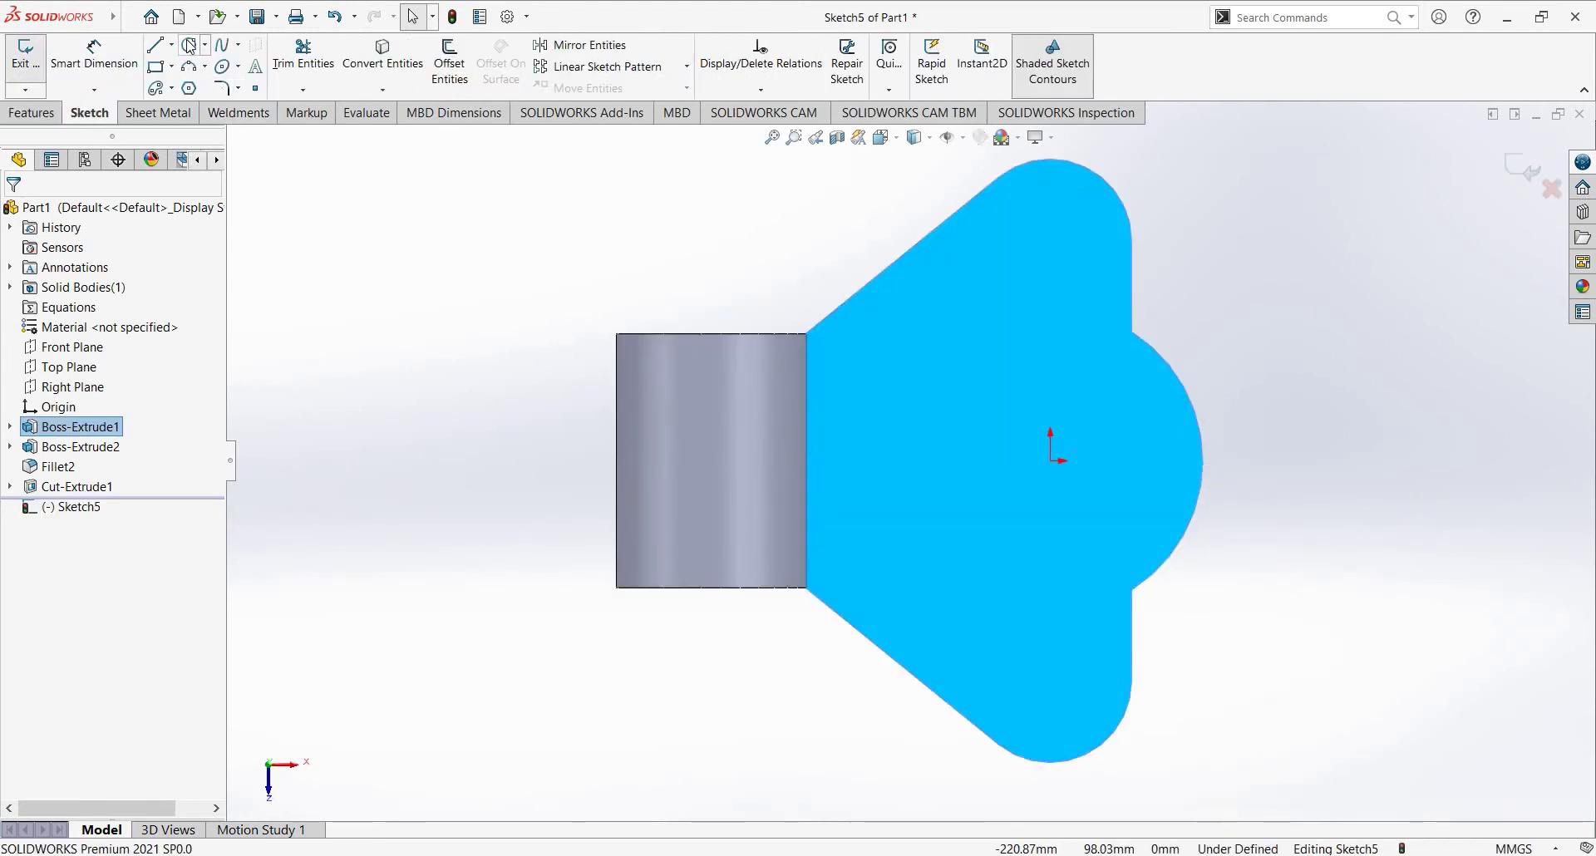
left_click(189, 44)
left_click(1050, 462)
type("70")
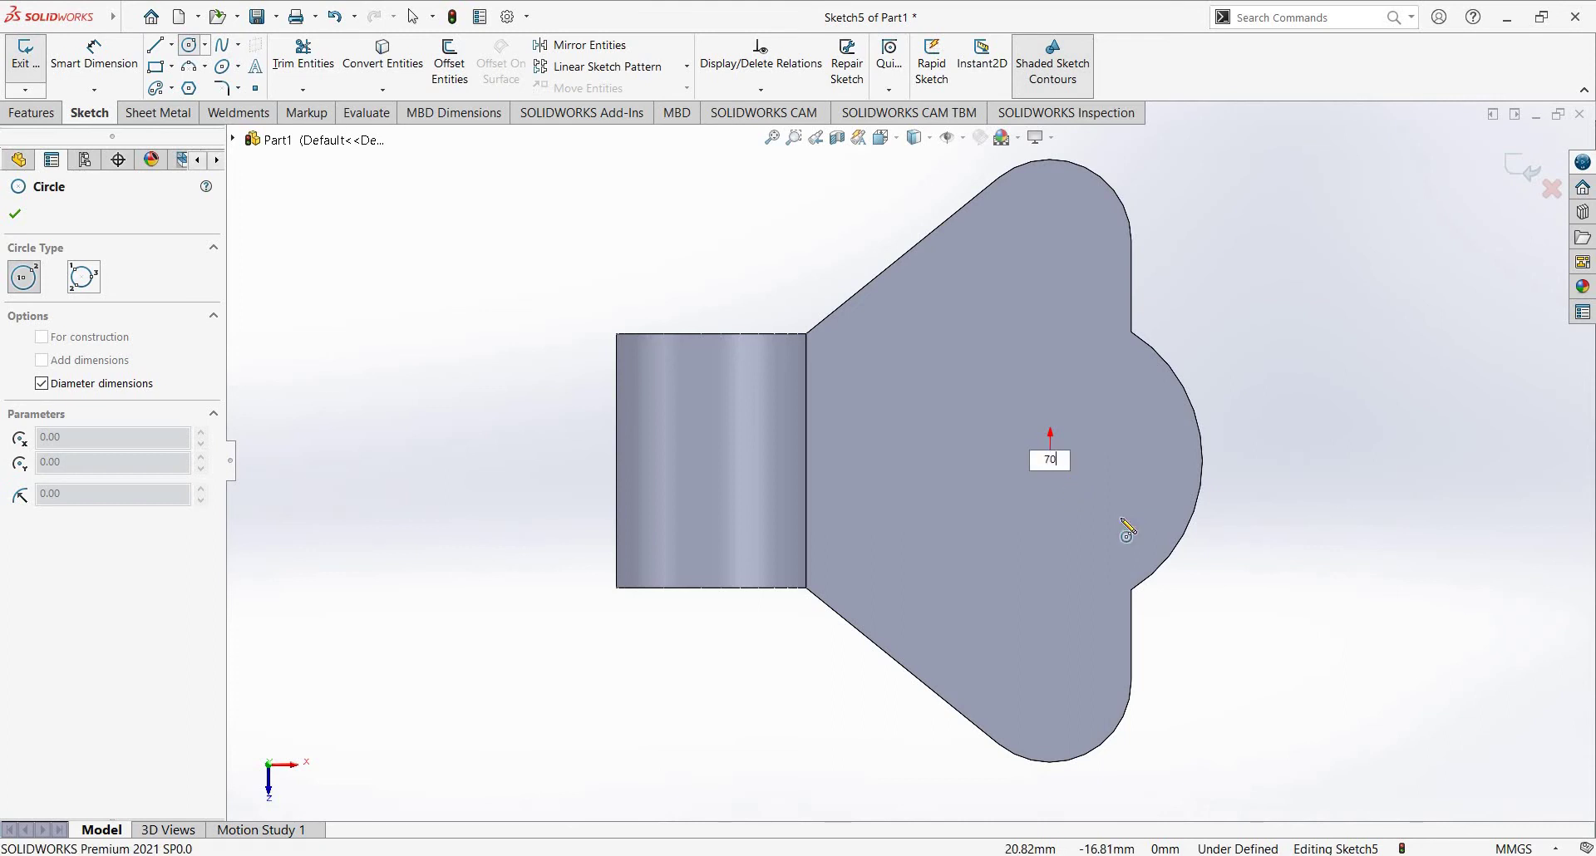
key("Return")
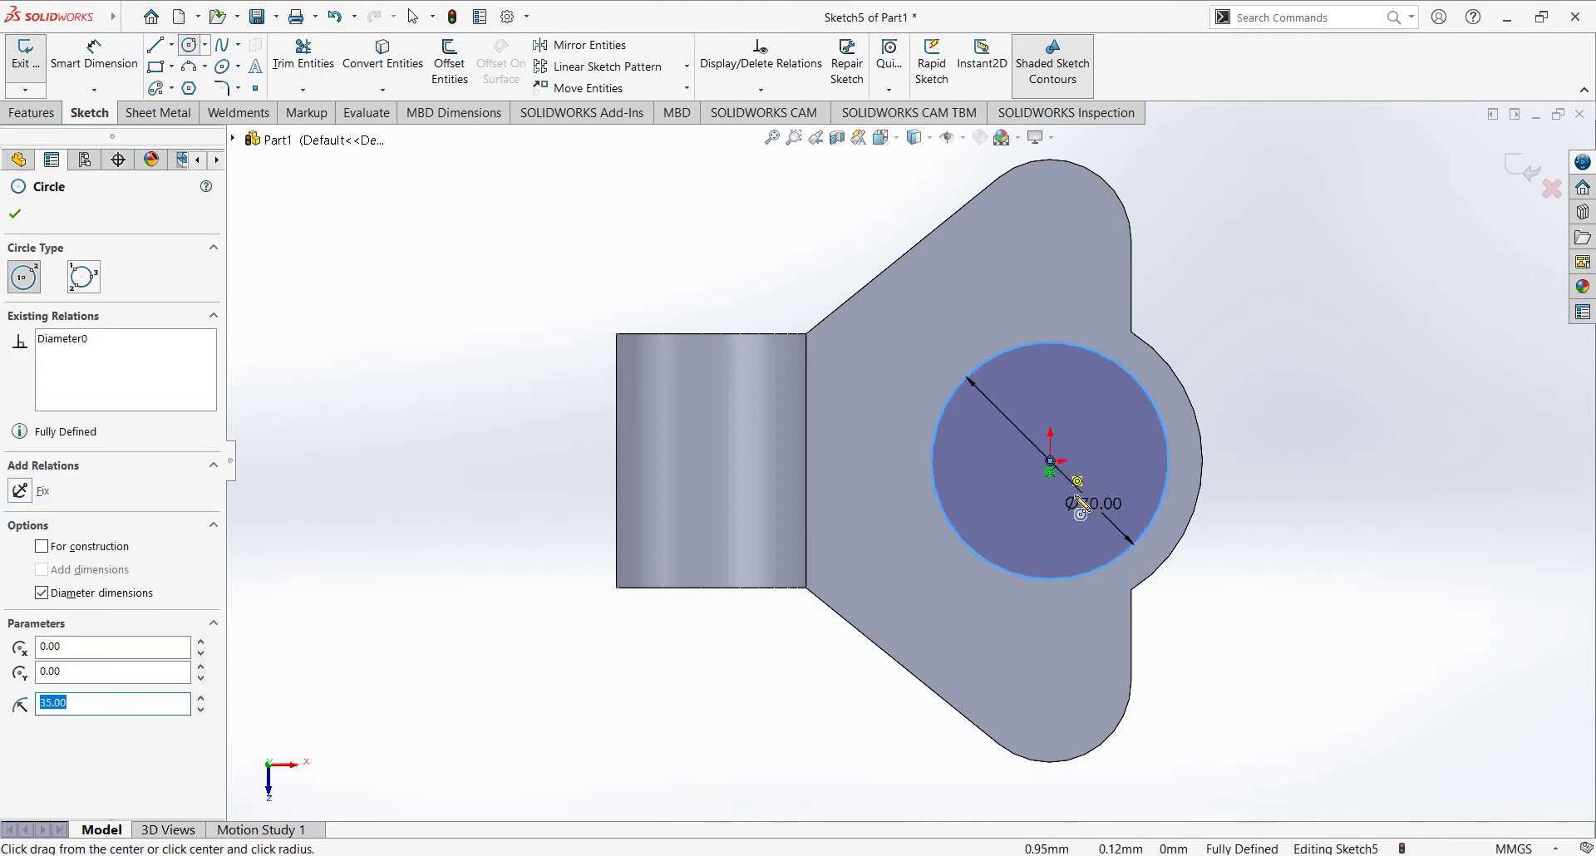
left_click(1051, 462)
type("38")
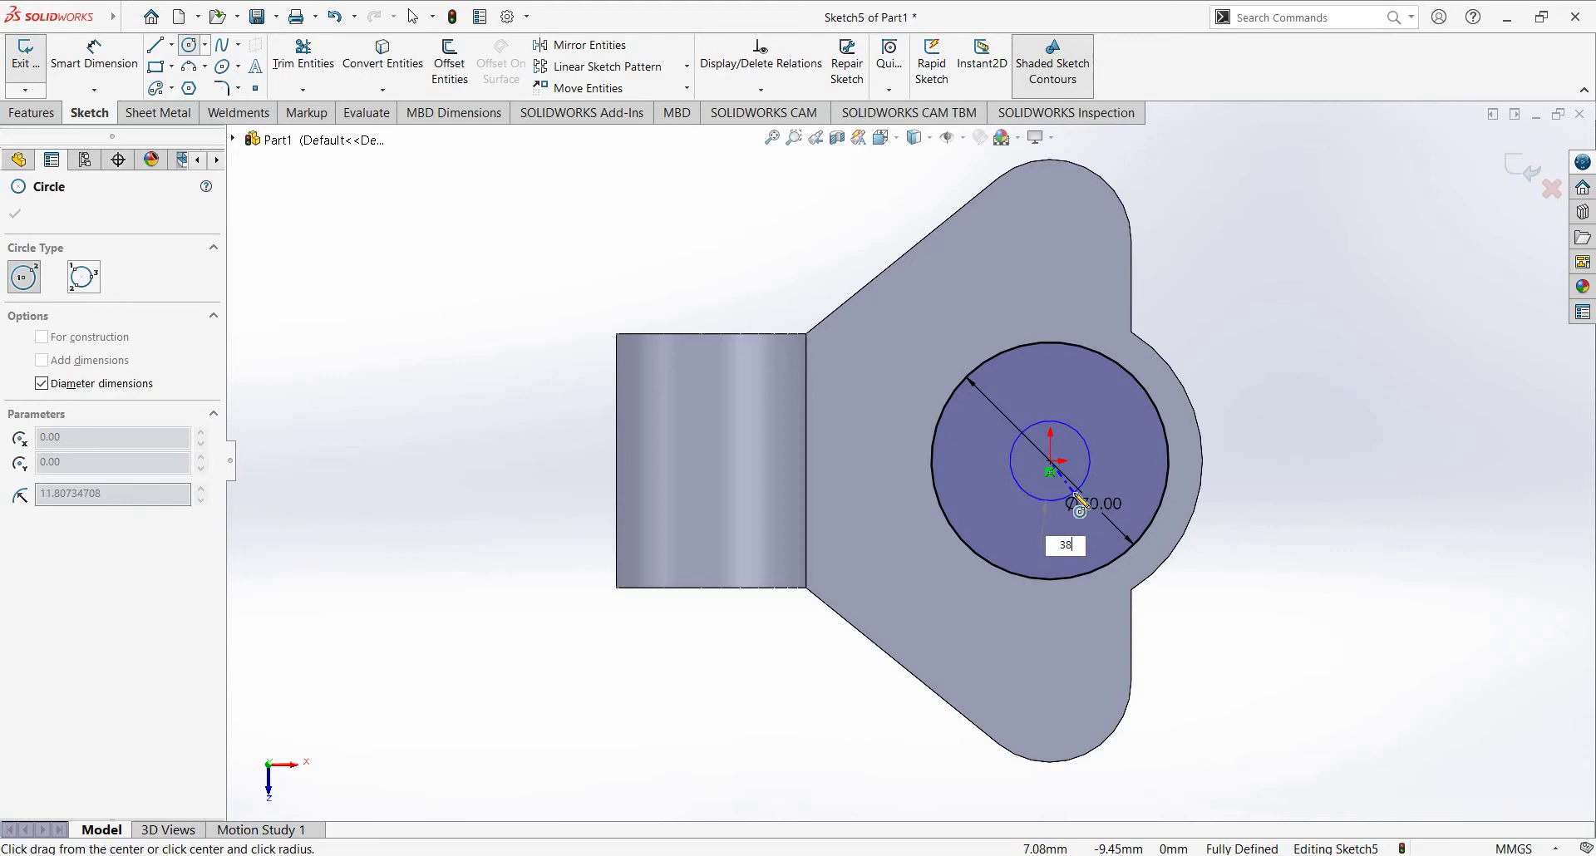
key("Return")
key("alt+Tab")
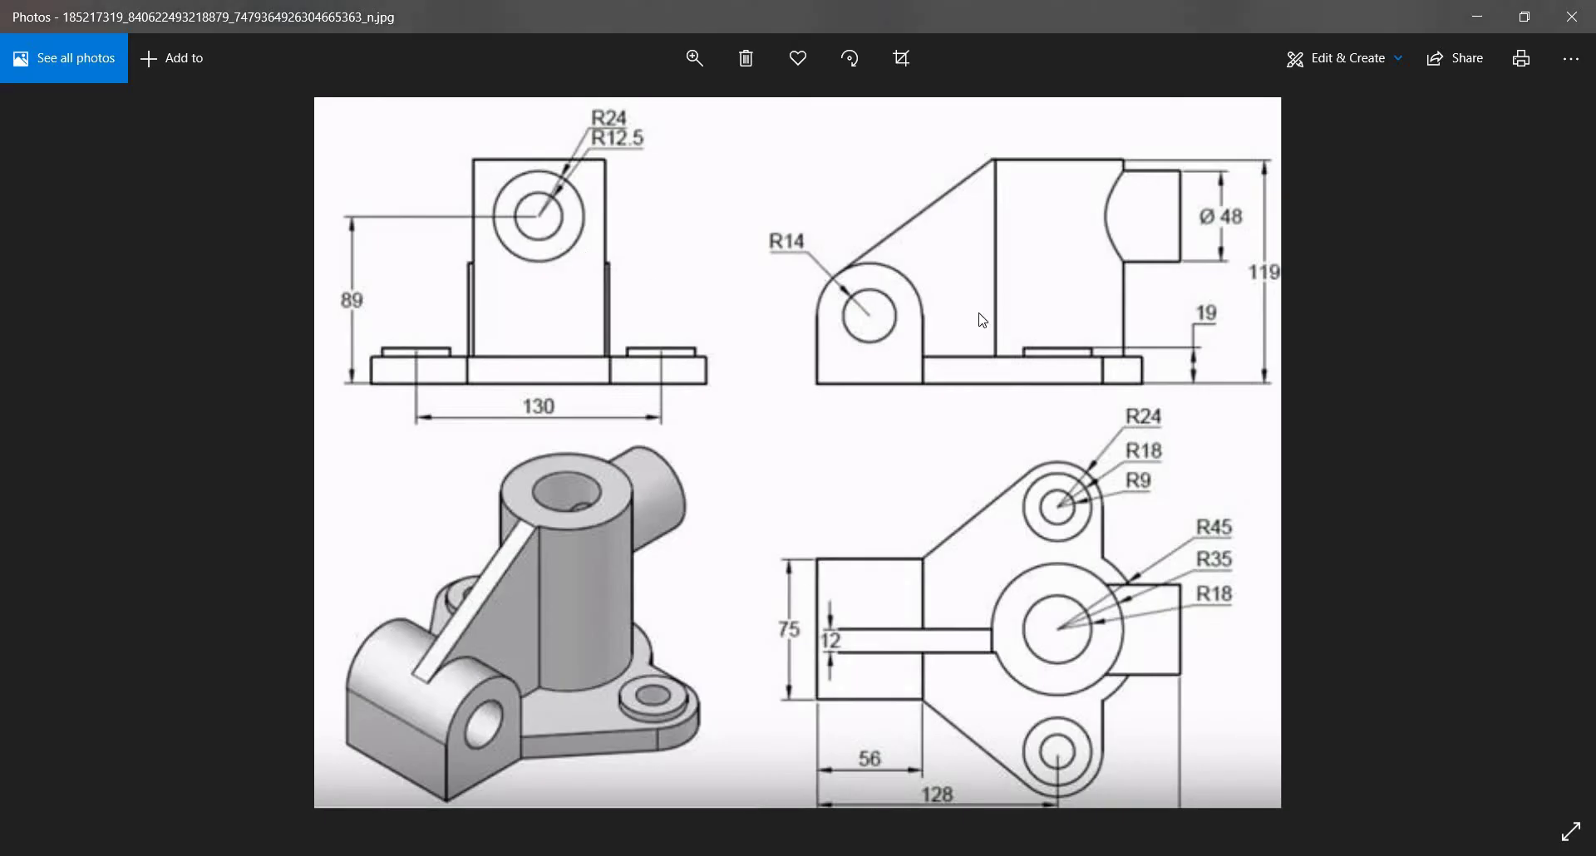
key("alt+Tab")
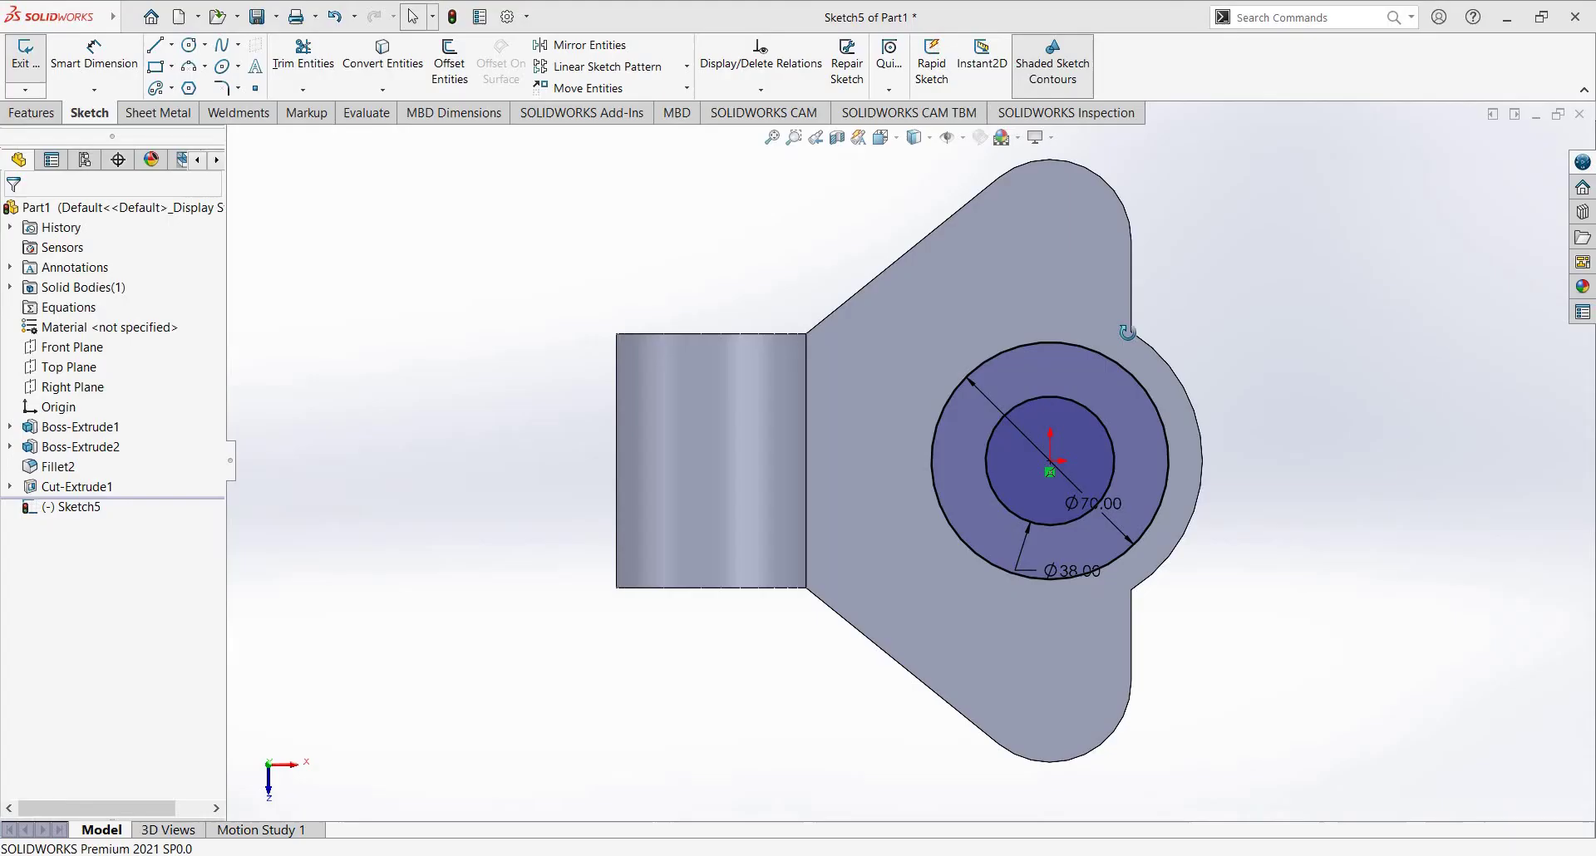
Step: Extrude the two circles 75 mm into a hollow cylindrical boss
middle_click_drag(1126, 332, 1112, 449)
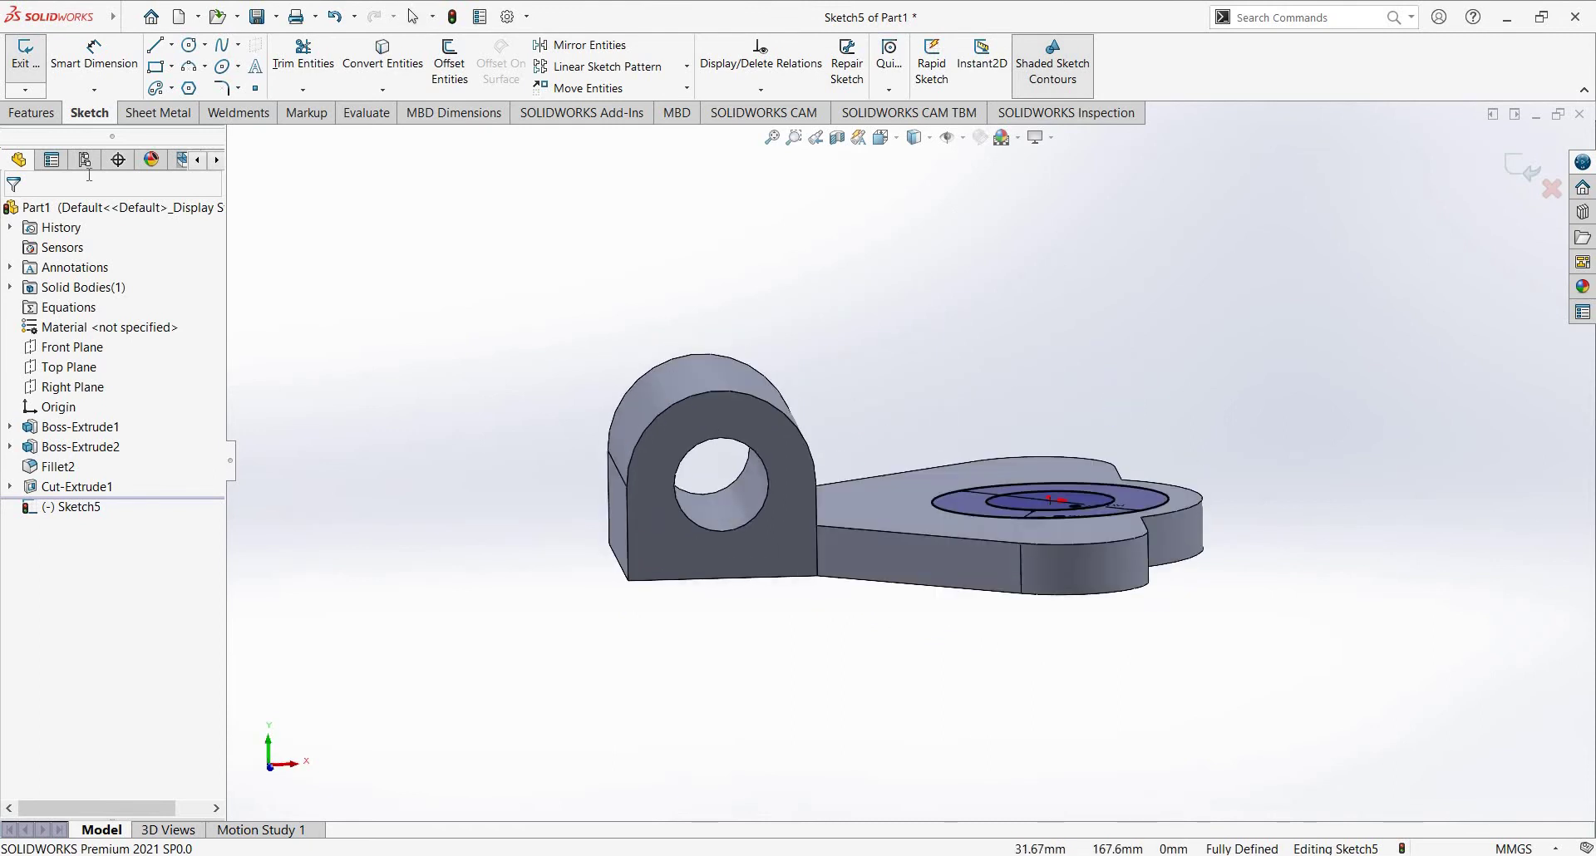
left_click(31, 113)
left_click(50, 73)
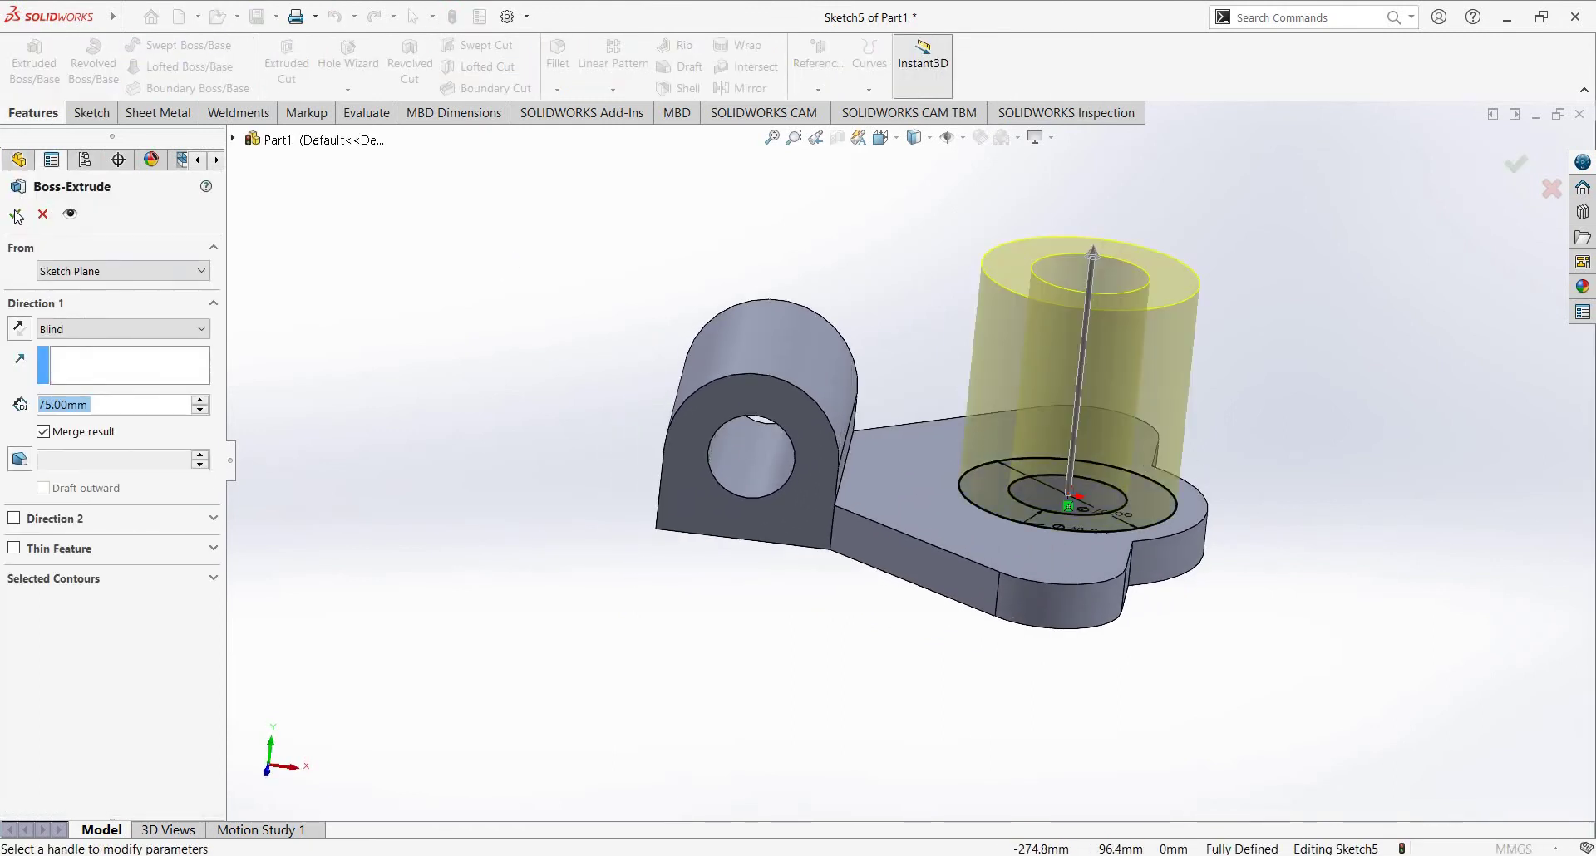
key("Return")
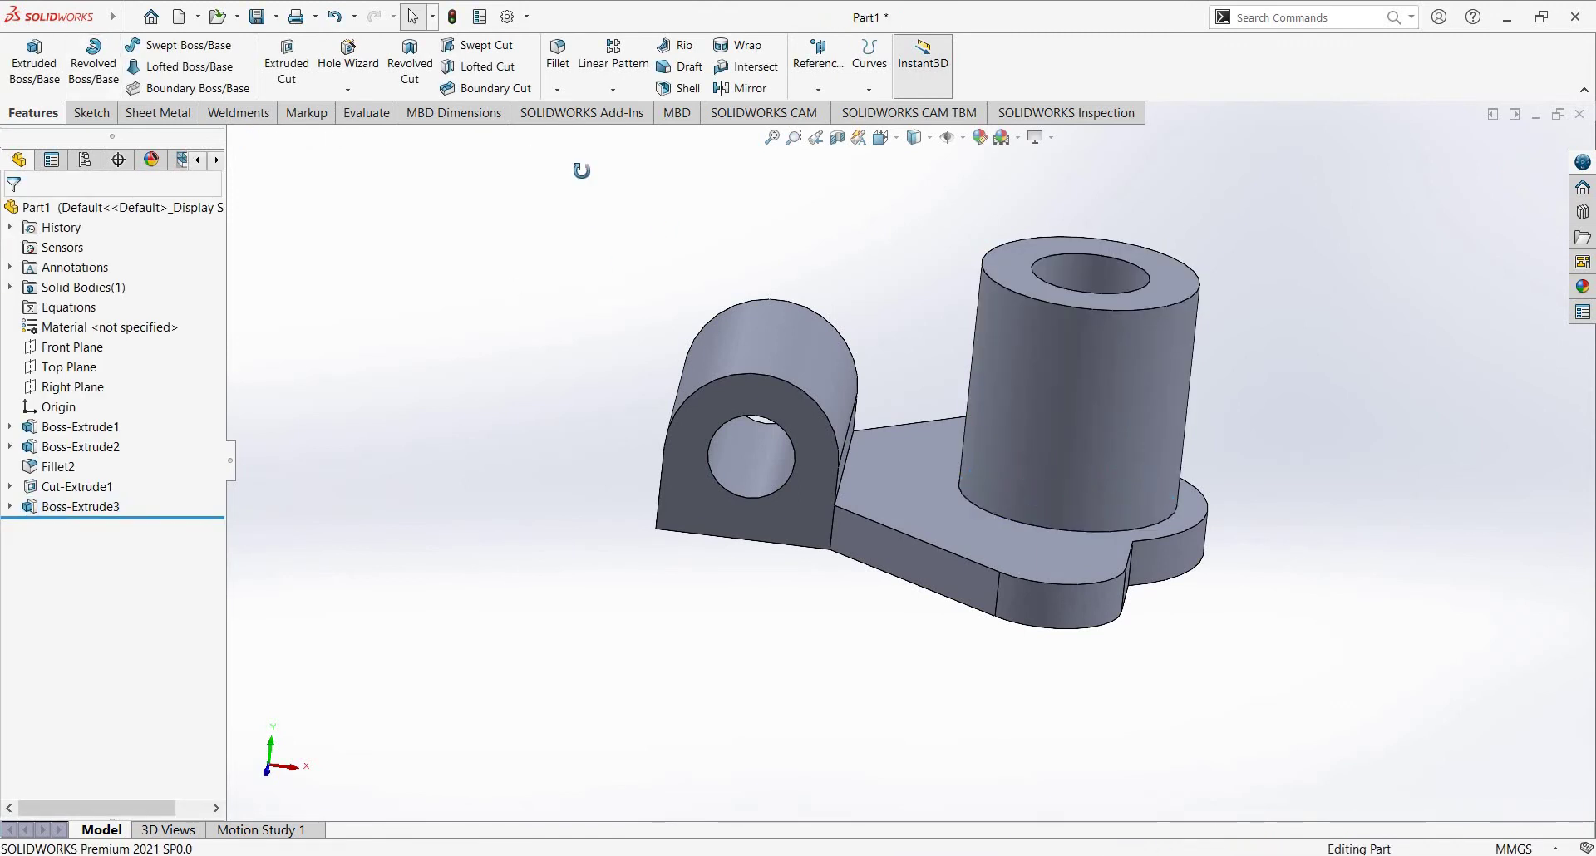
Step: Measure the normal distance from the base underside to the boss top: 90 mm
left_click(365, 112)
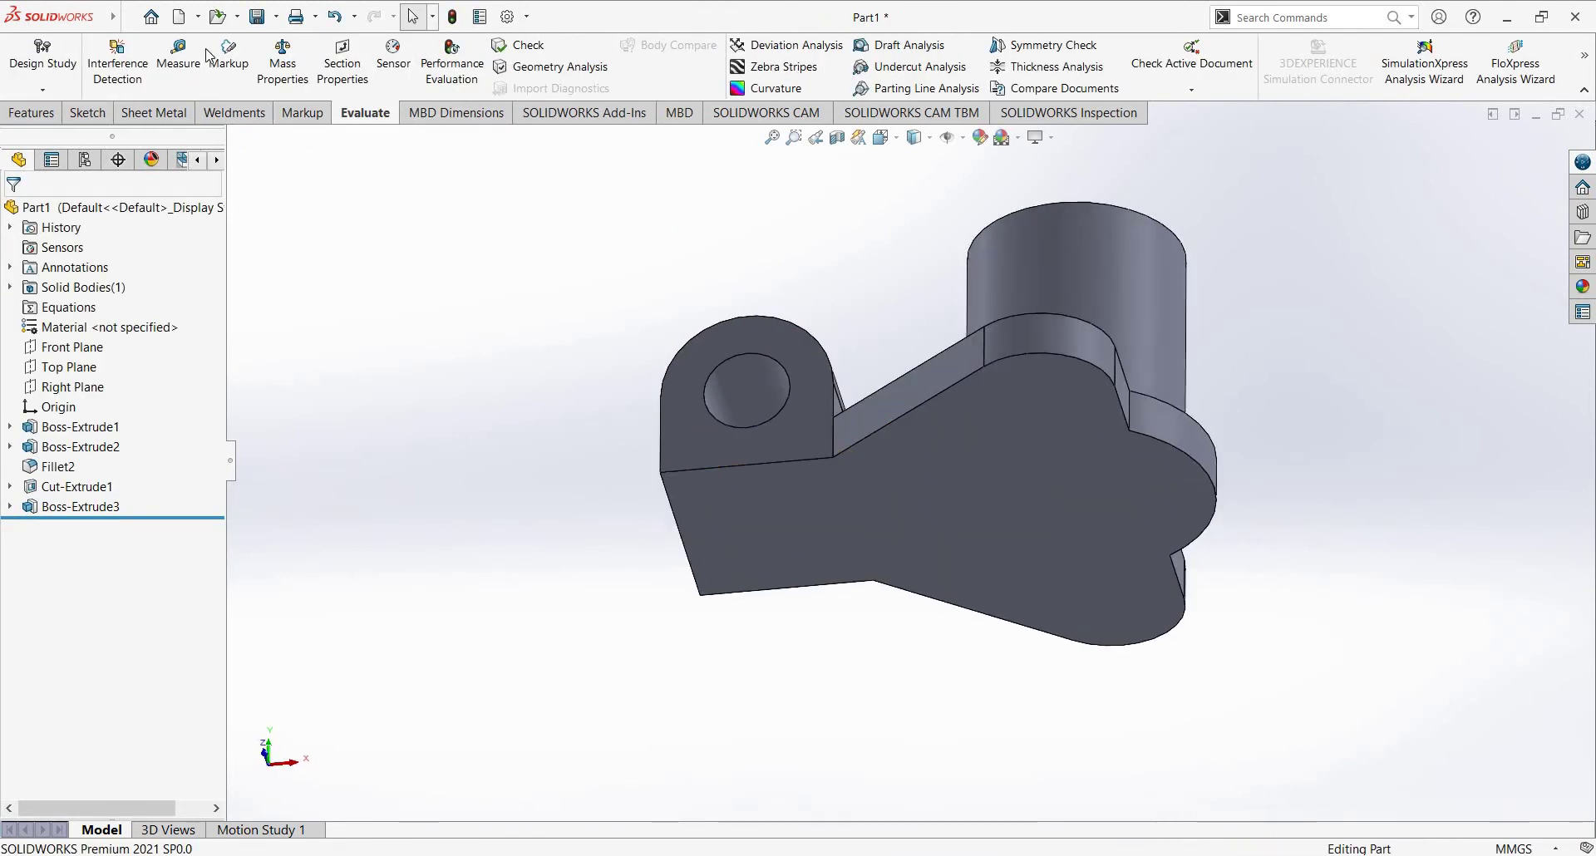
left_click(179, 77)
left_click(1015, 524)
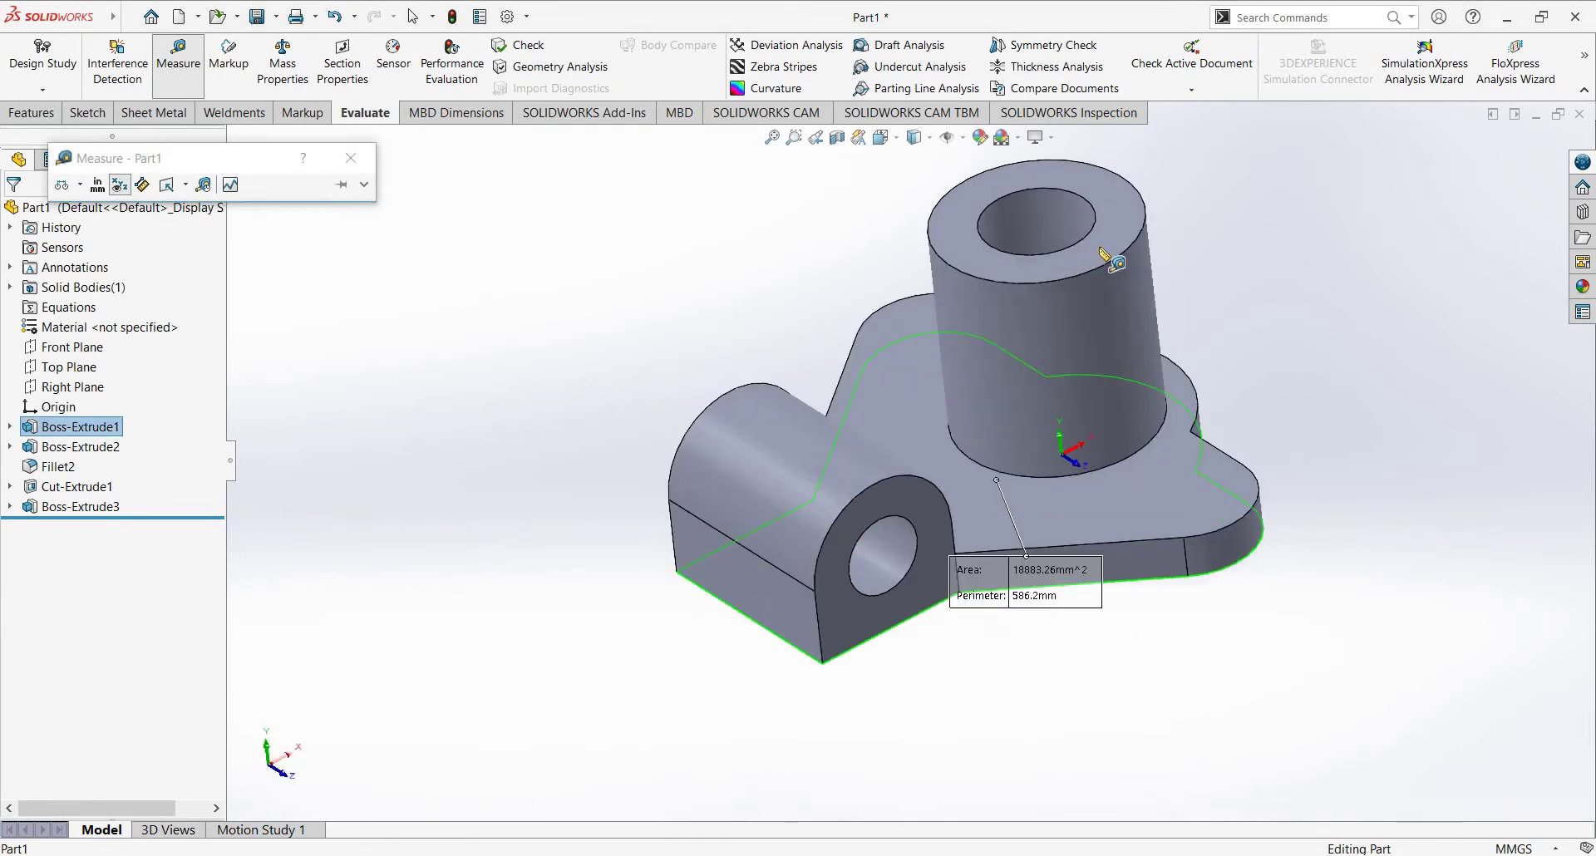
mouse_move(1015, 524)
middle_mouse_down()
mouse_move(1118, 241)
mouse_move(998, 357)
middle_mouse_up()
left_click(1118, 241)
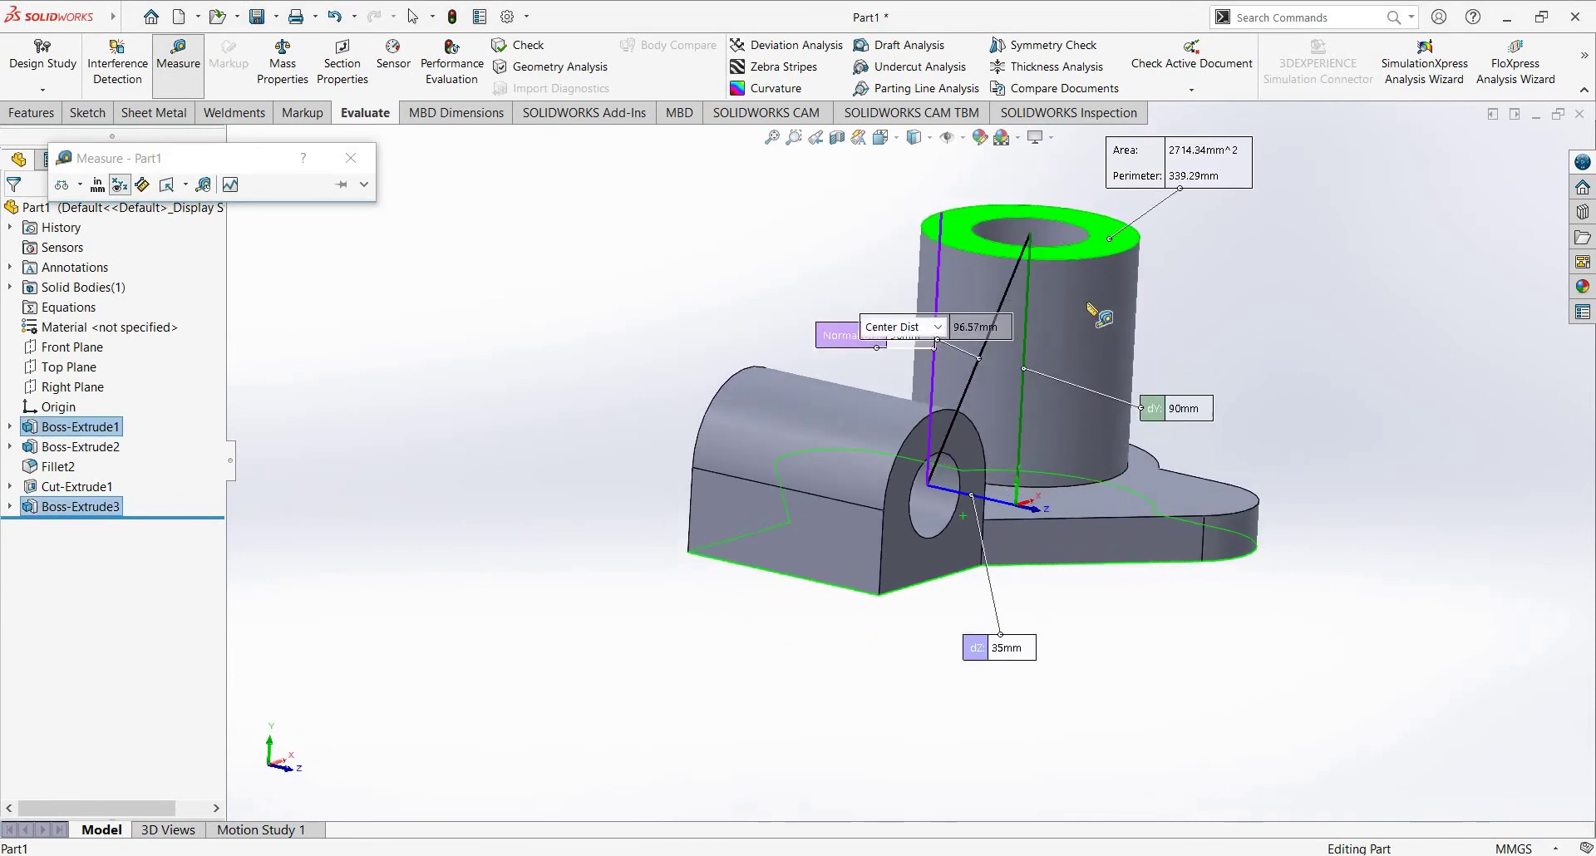
left_click(937, 327)
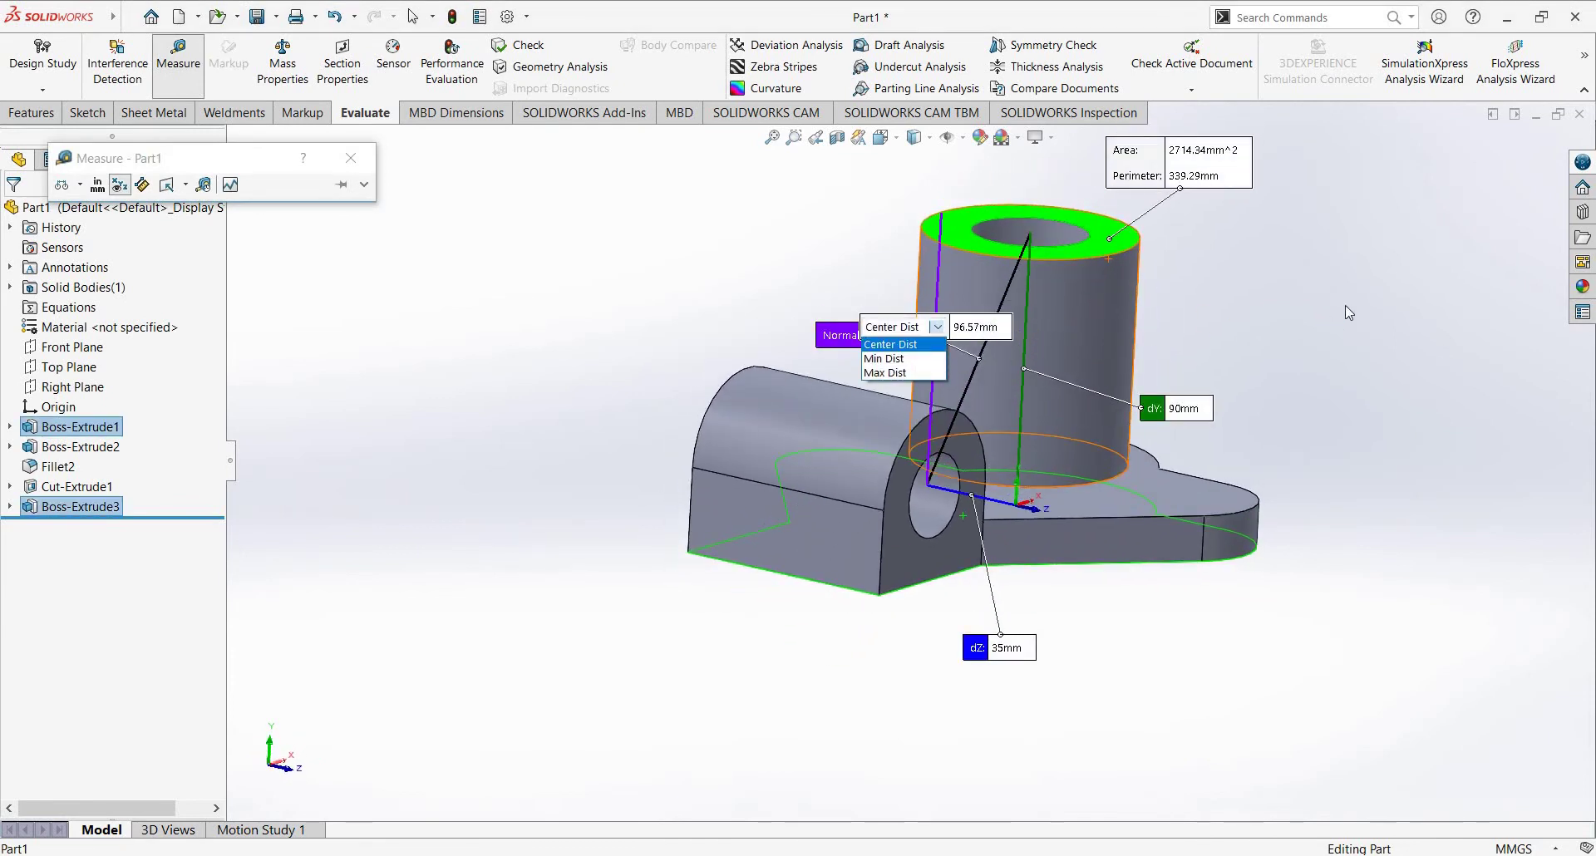
left_click(885, 342)
left_click_drag(843, 336, 746, 331)
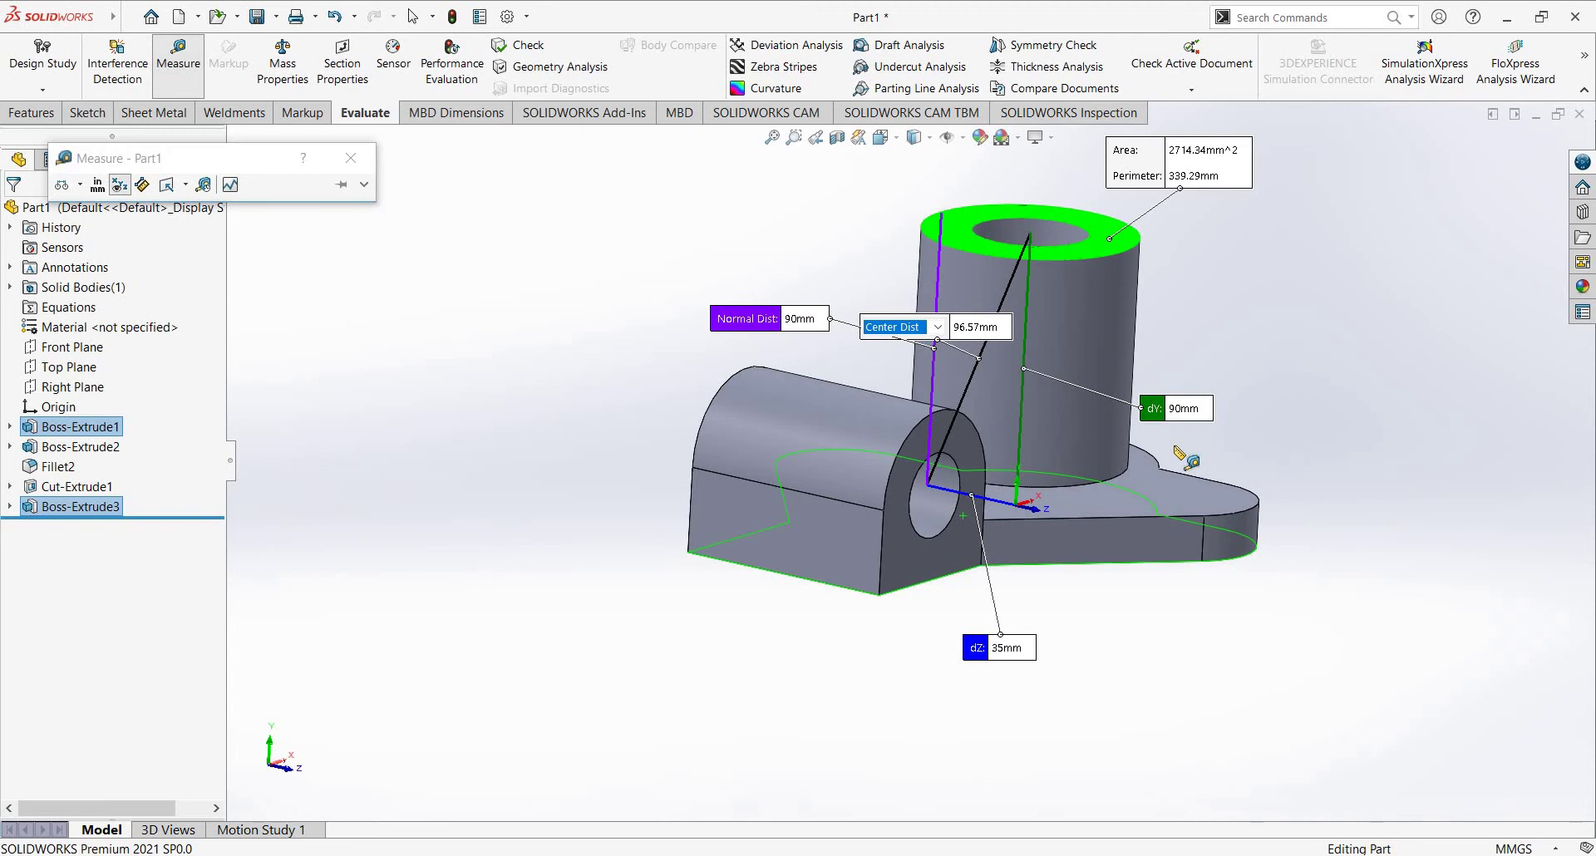
key("Escape")
left_click(1081, 337)
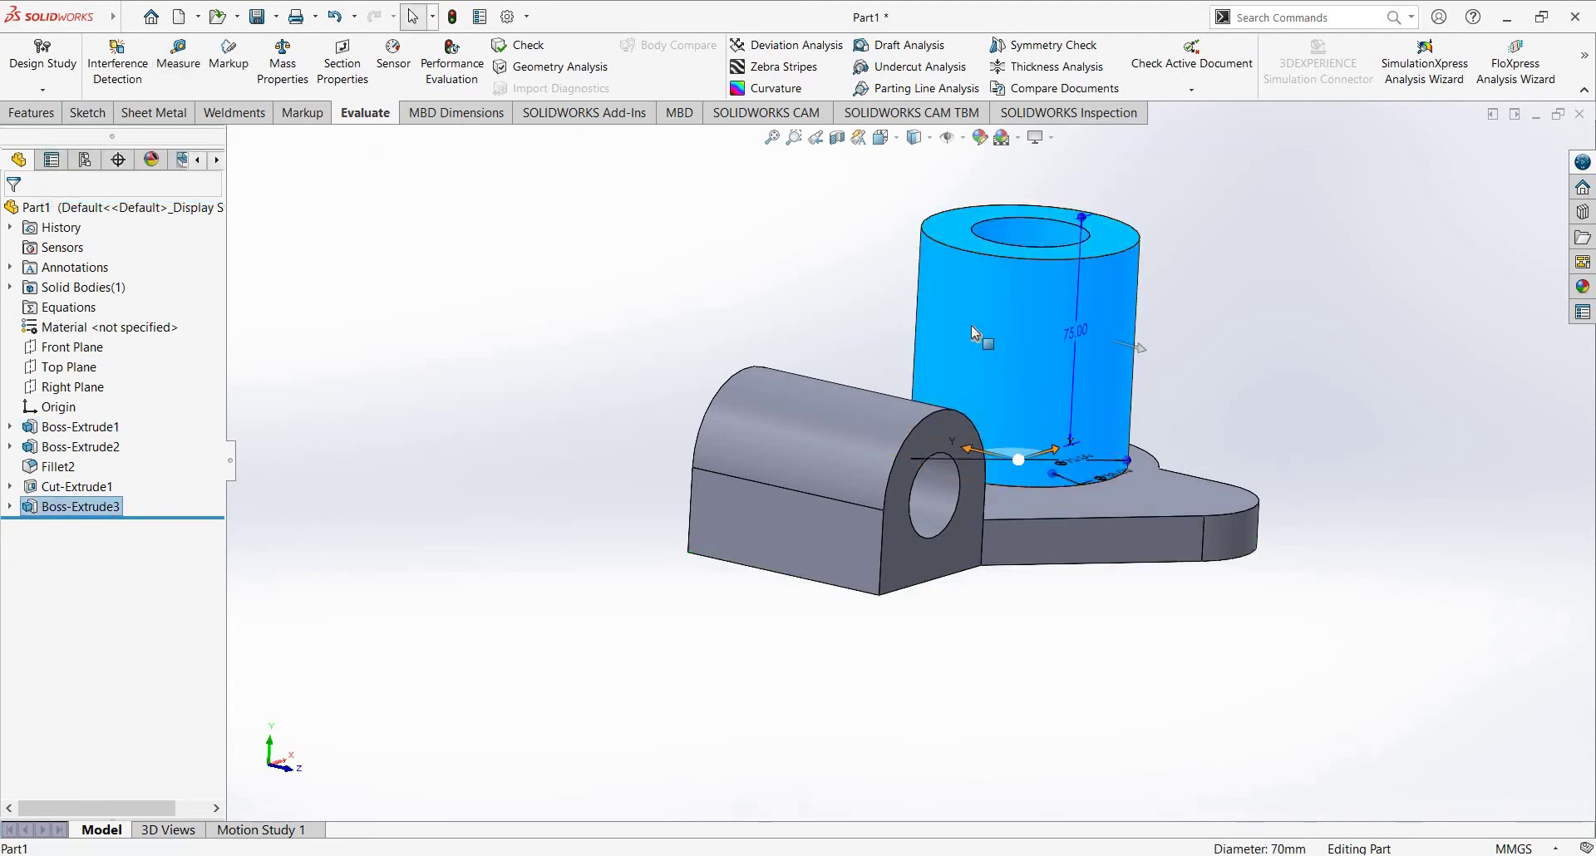
Step: Change the boss extrusion height from 75 to 75+29 (104 mm)
left_click(1078, 332)
type("75+29")
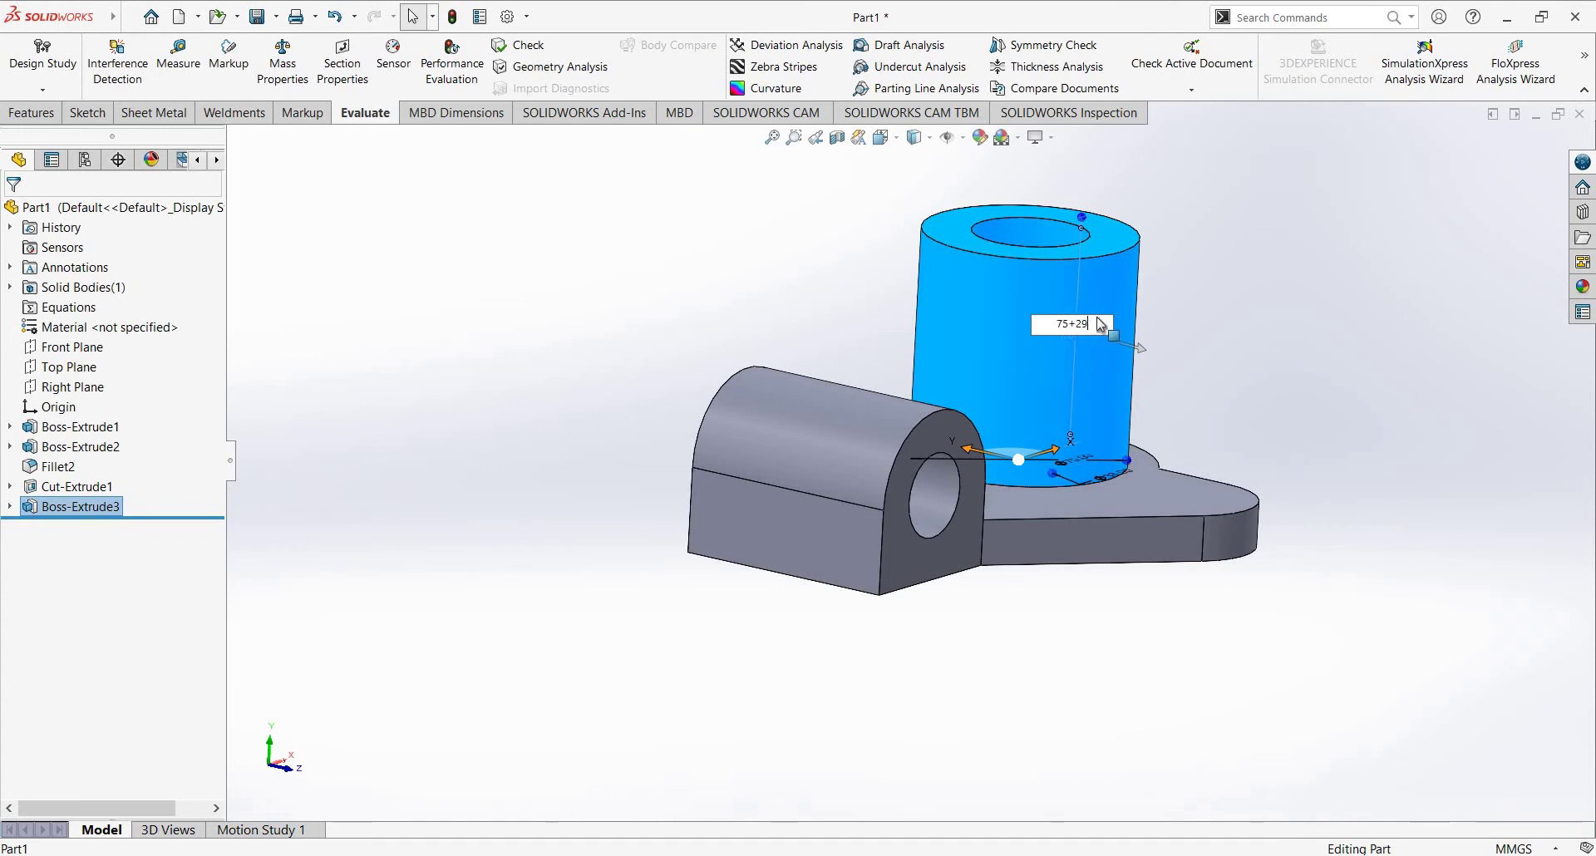
key("Return")
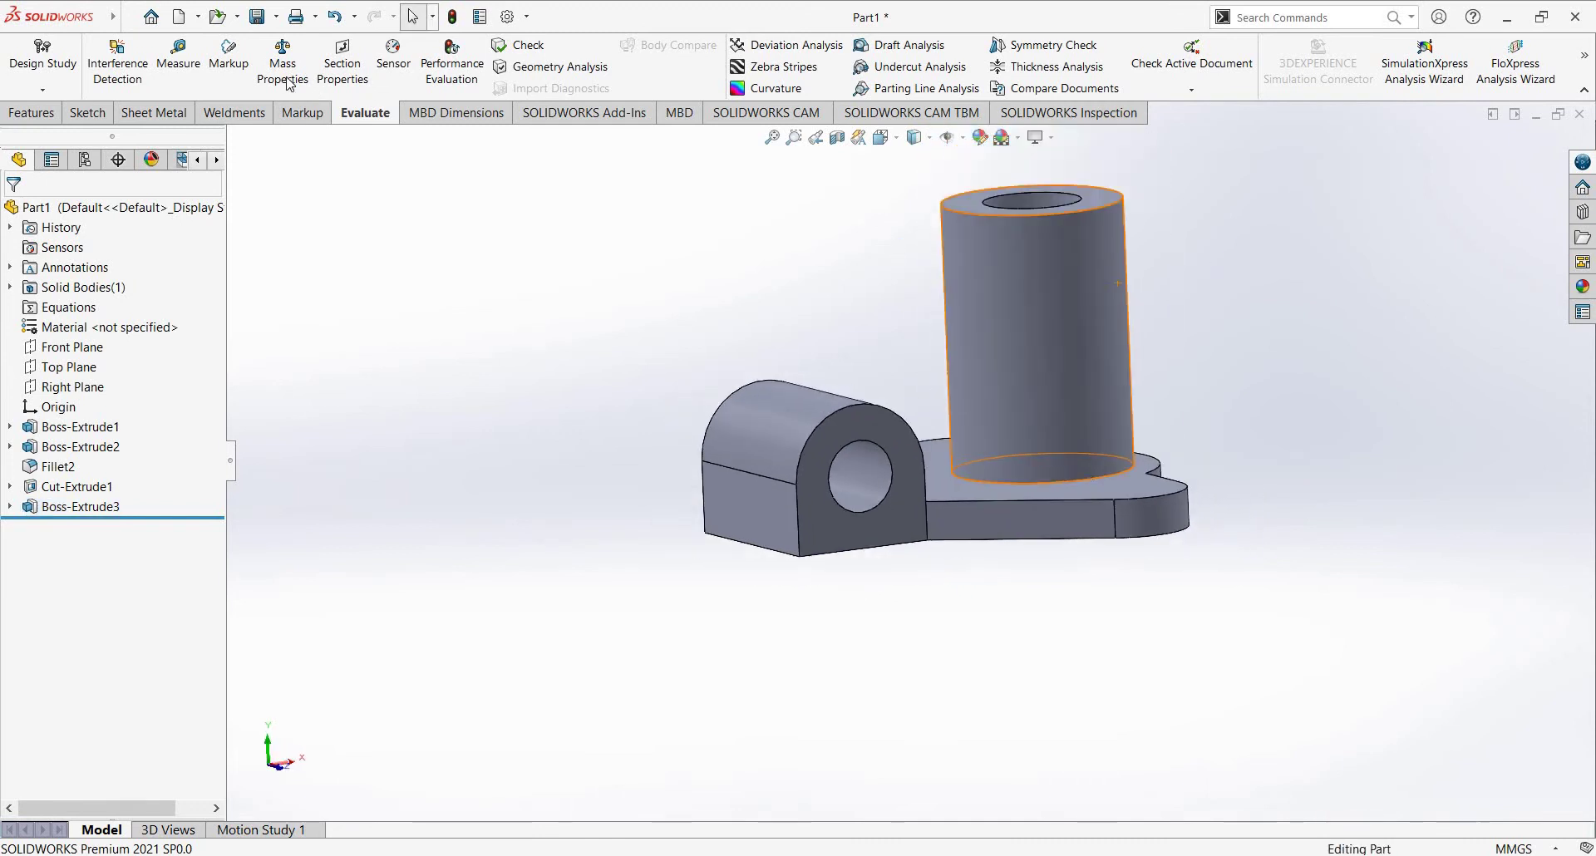
left_click(178, 58)
middle_click_drag(1035, 524, 1010, 453)
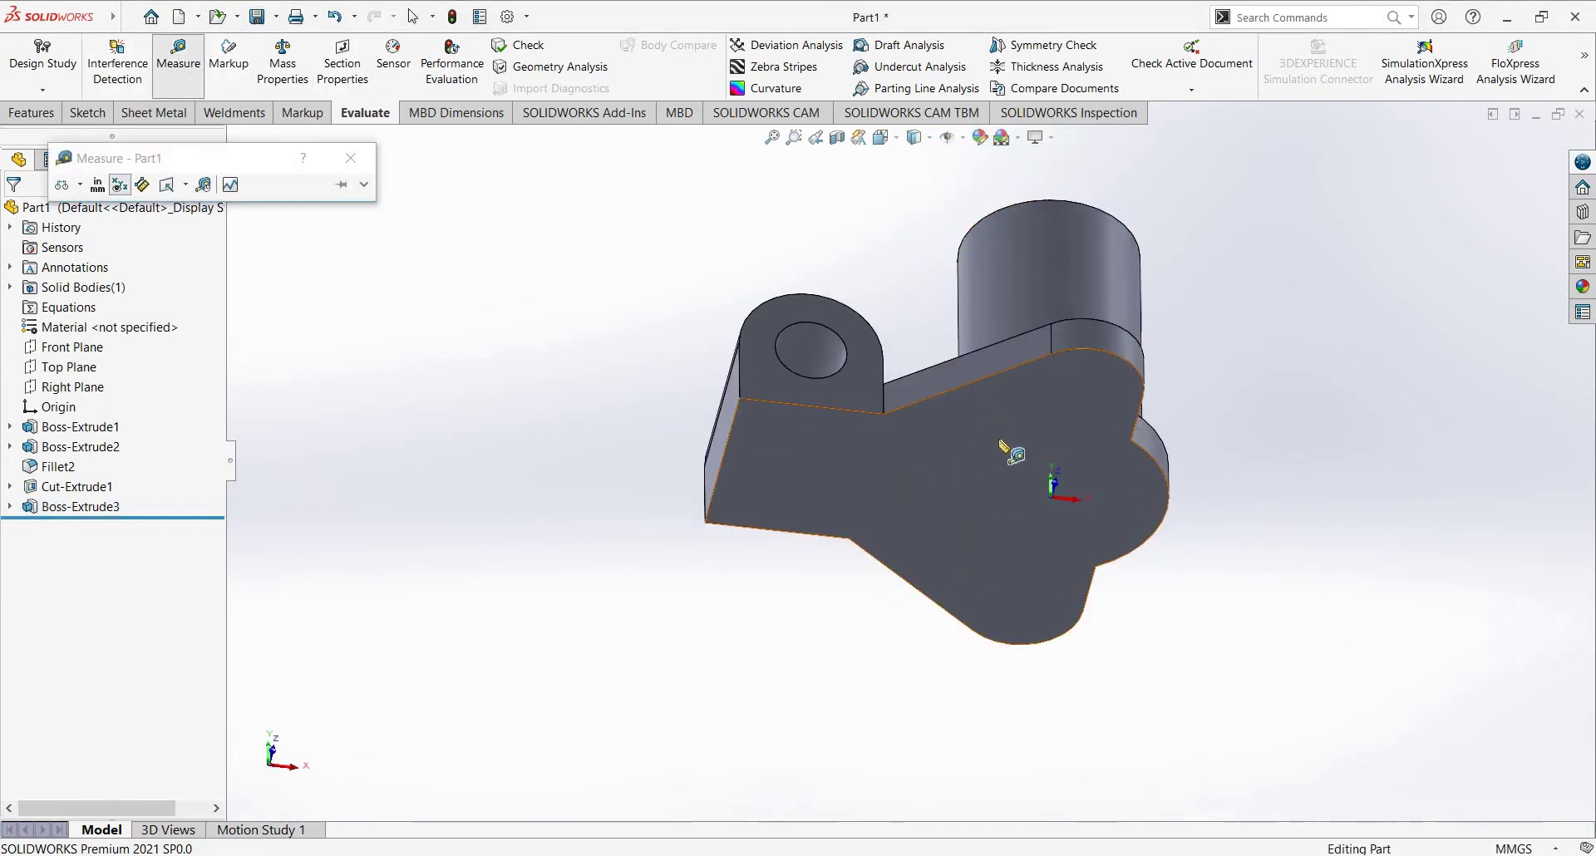
left_click(1010, 453)
key("ctrl+7")
left_click(1114, 312)
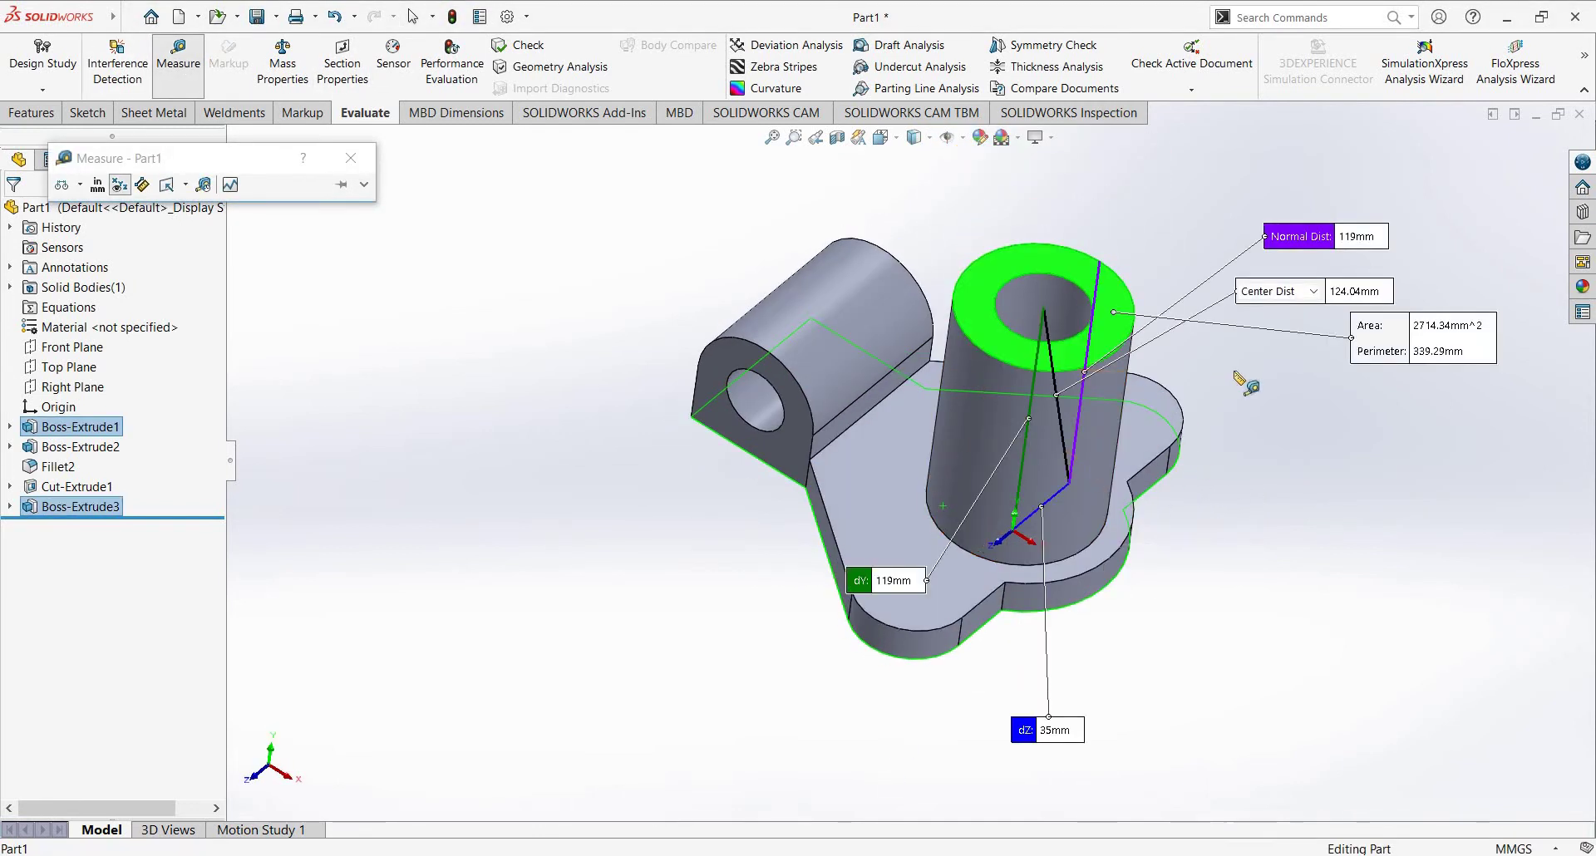
middle_click_drag(1239, 370, 1140, 444)
key("Escape")
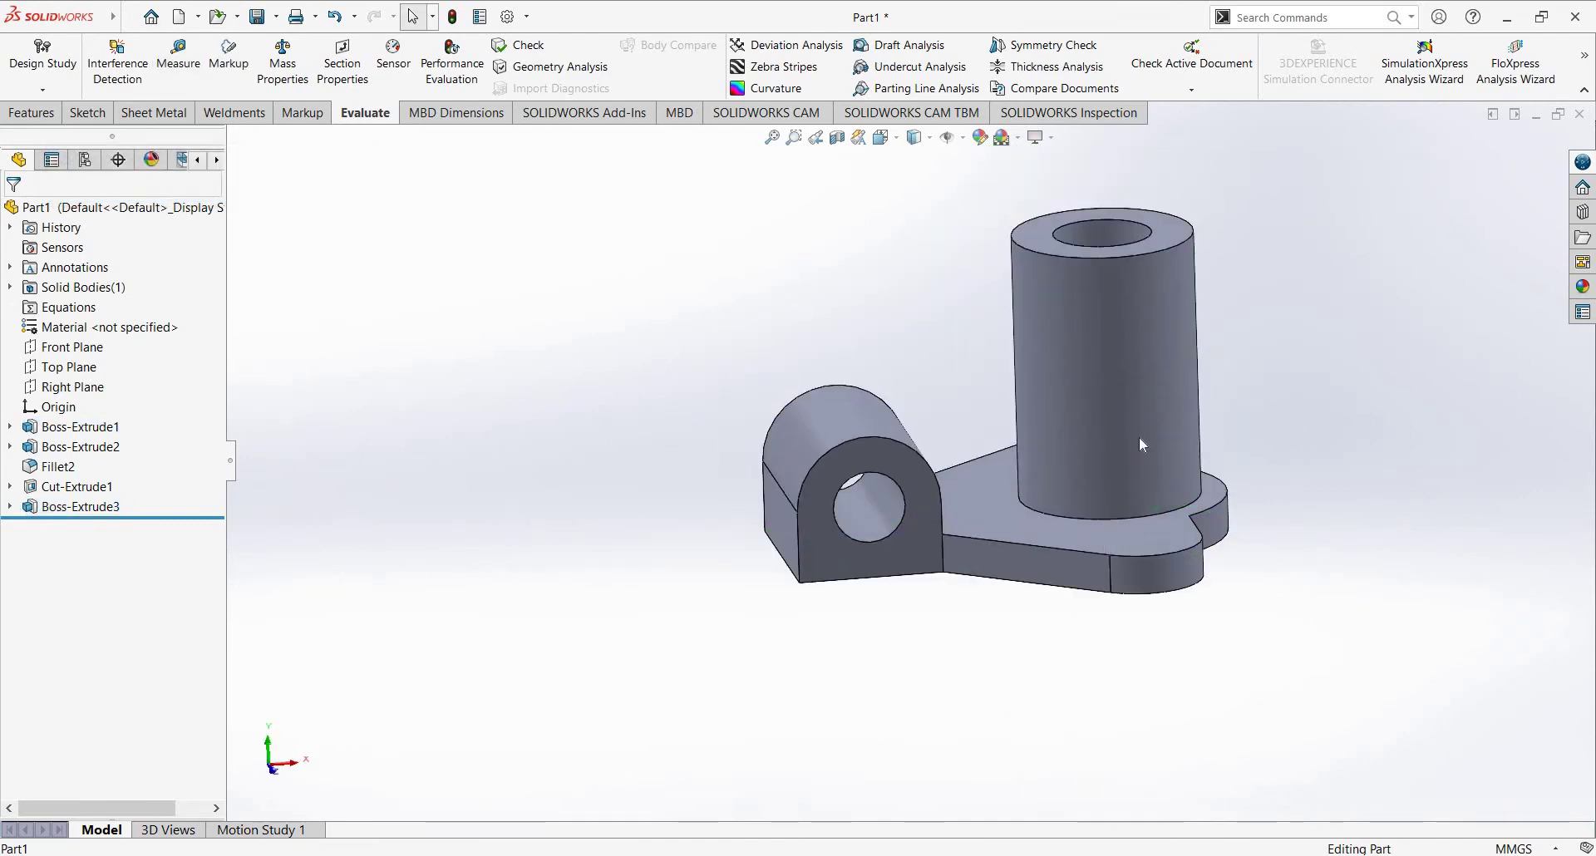
key("alt+Tab")
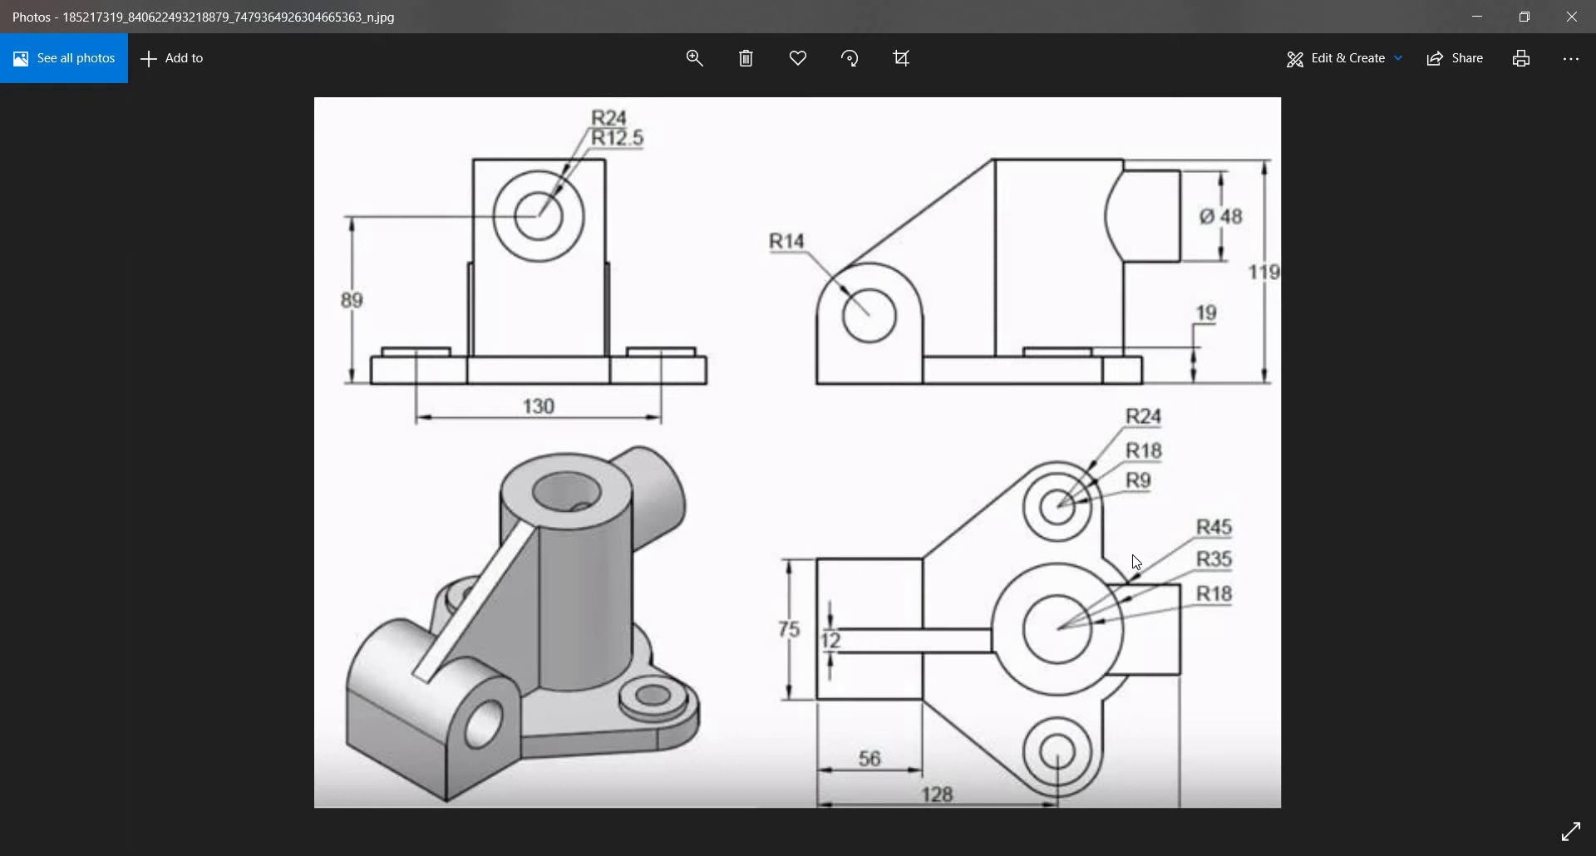
key("alt+Tab")
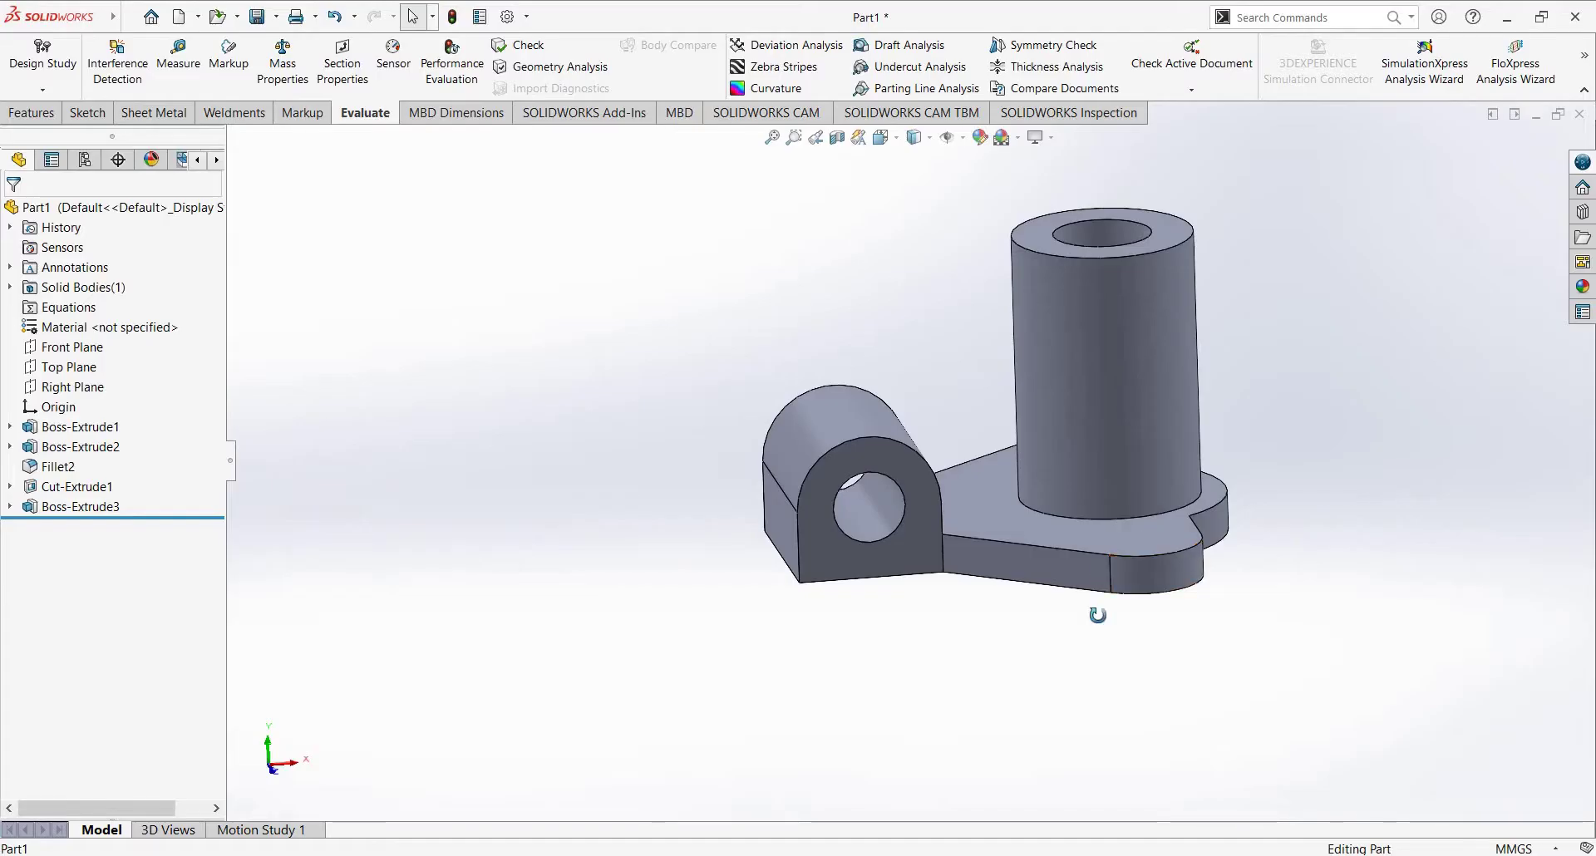
Step: Sketch concentric Ø18 and Ø36 circles on the base top's upper rounded lobe
middle_click_drag(1097, 613, 1125, 556)
right_click(1168, 484)
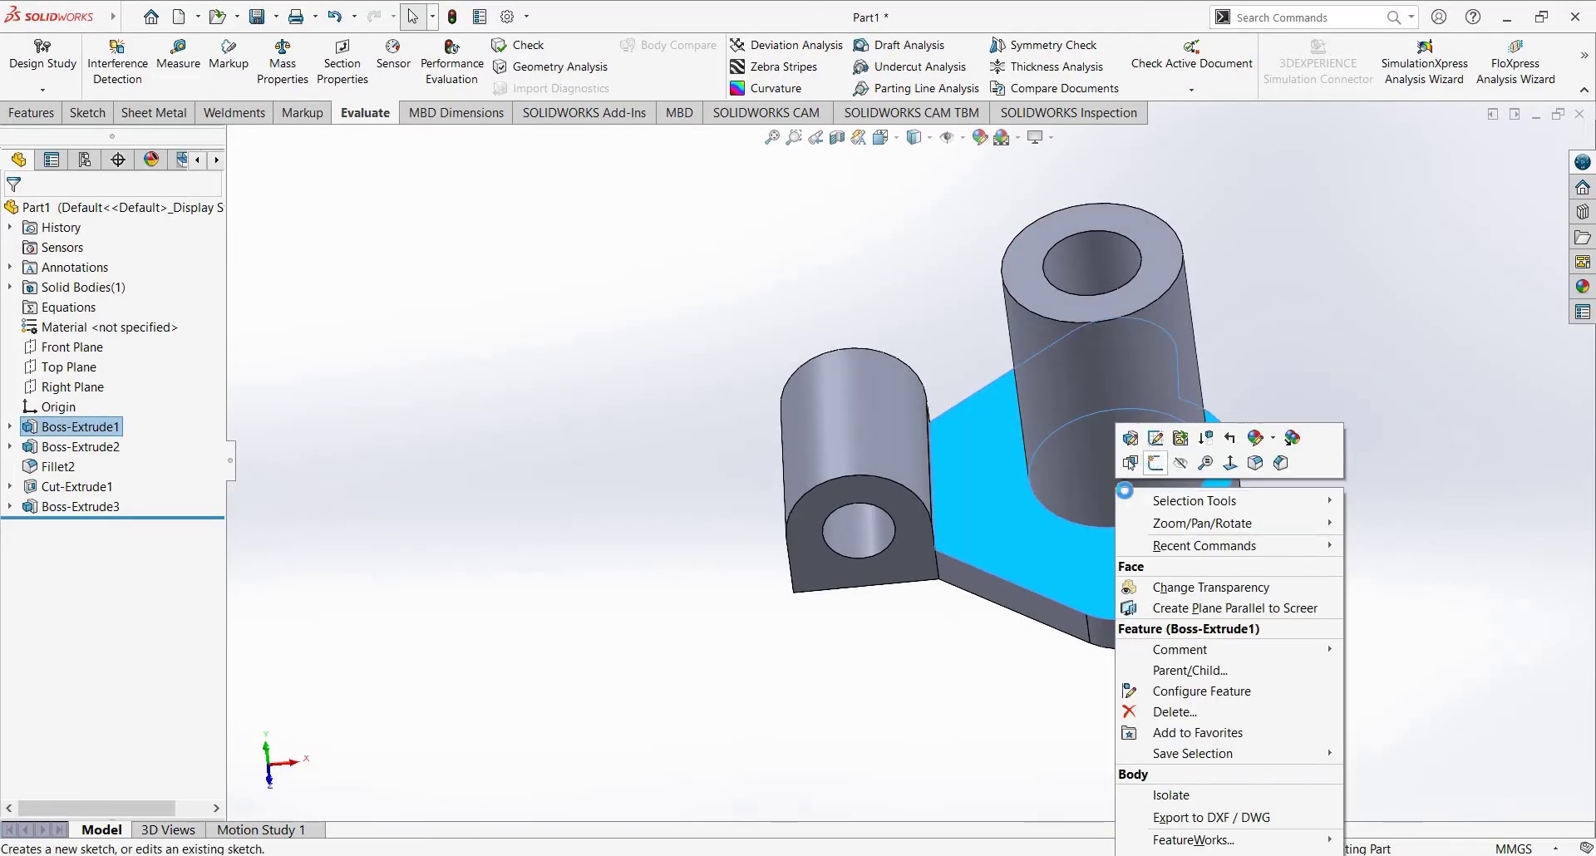
left_click(1155, 464)
key("c")
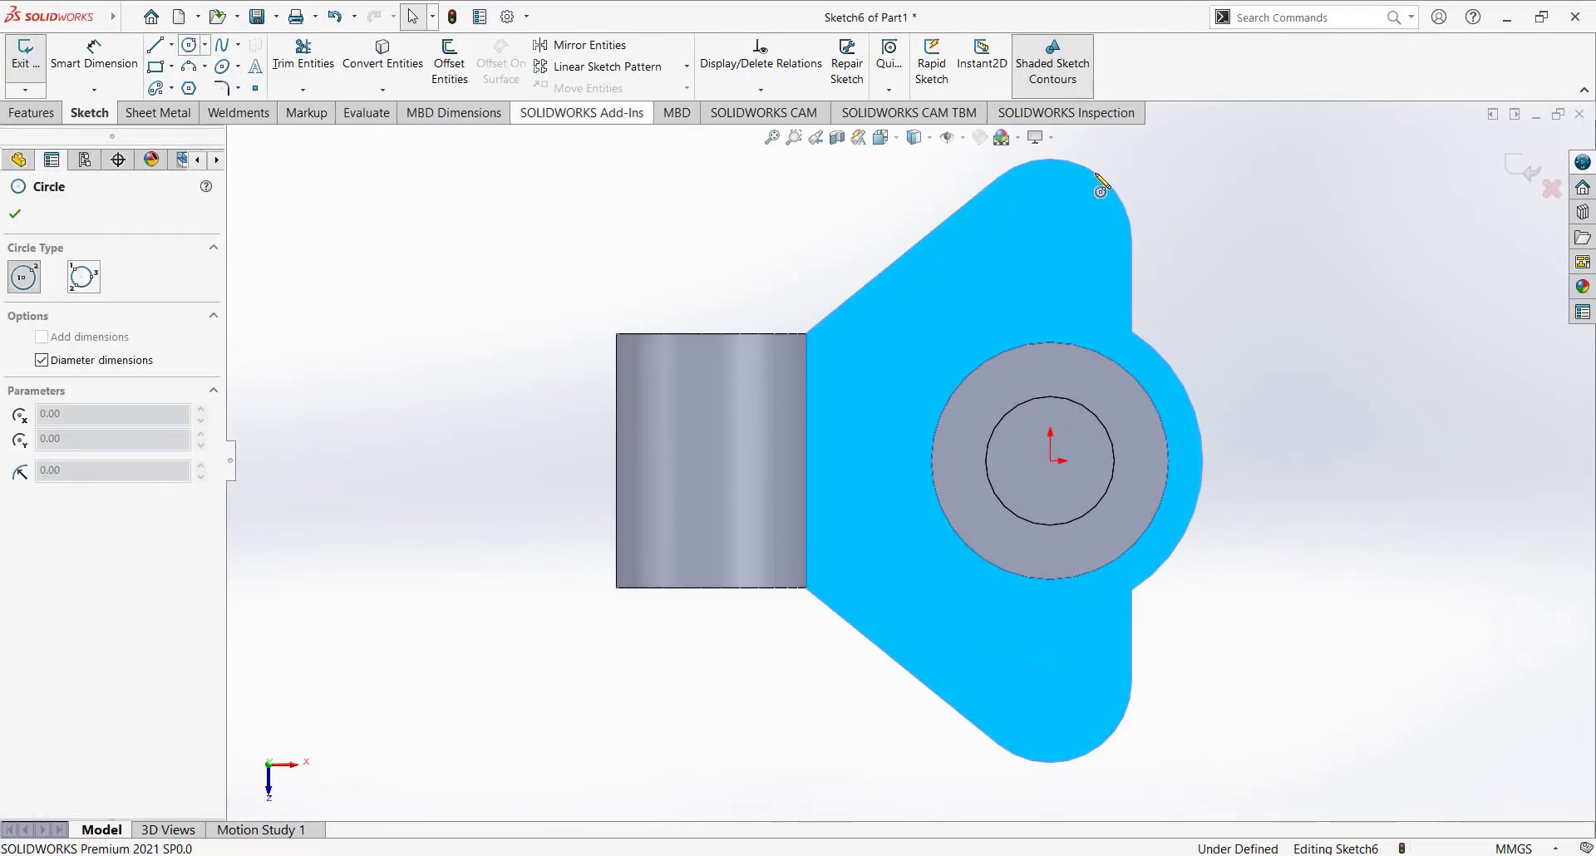
left_click(1050, 240)
type("18")
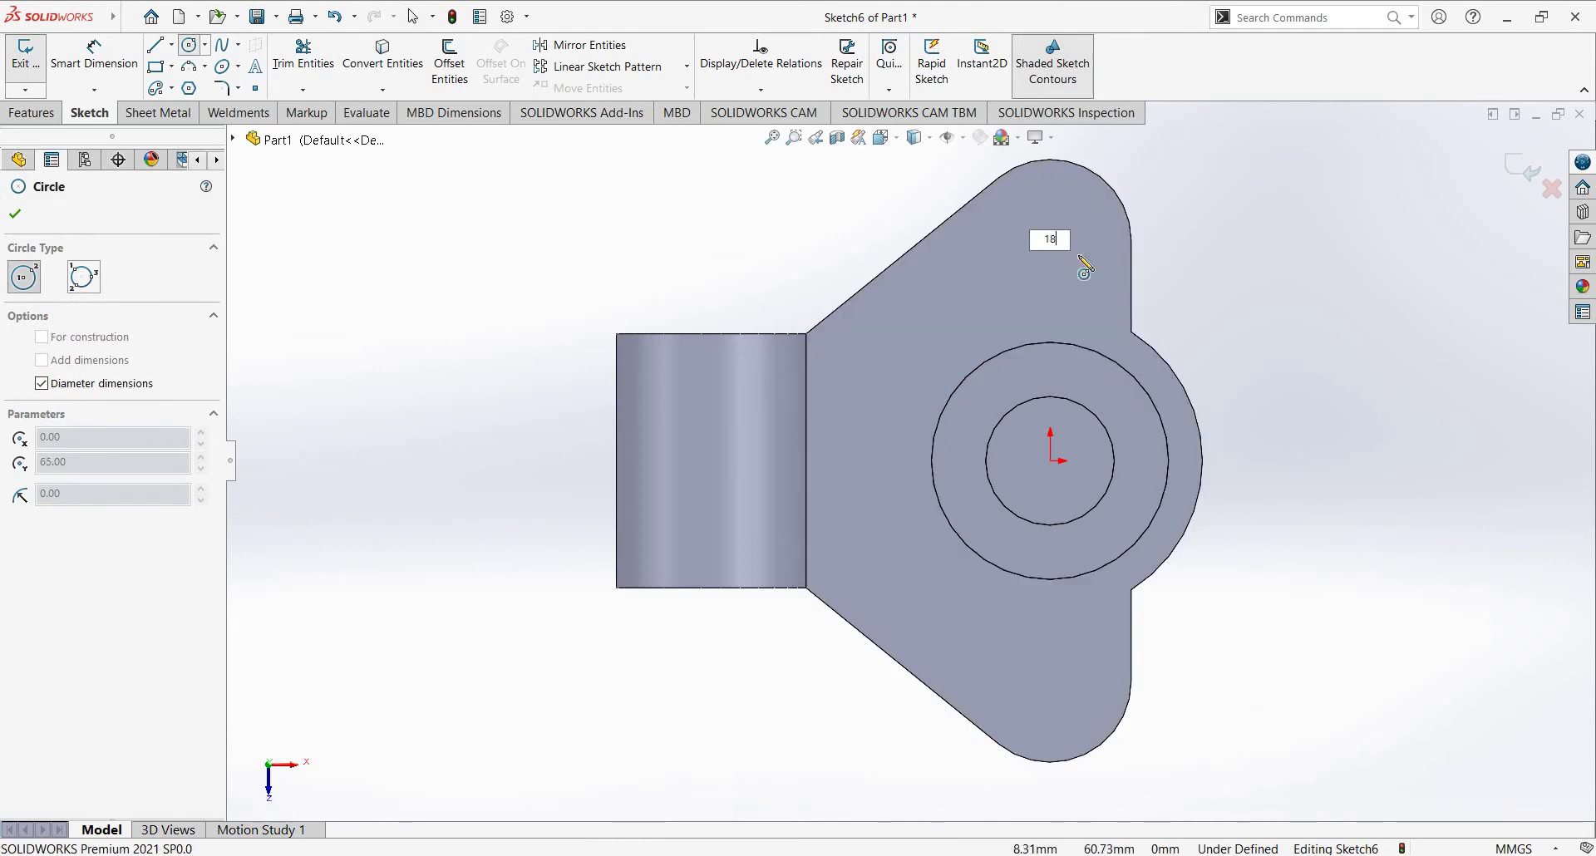
key("Return")
scroll(1080, 199, "down", 5)
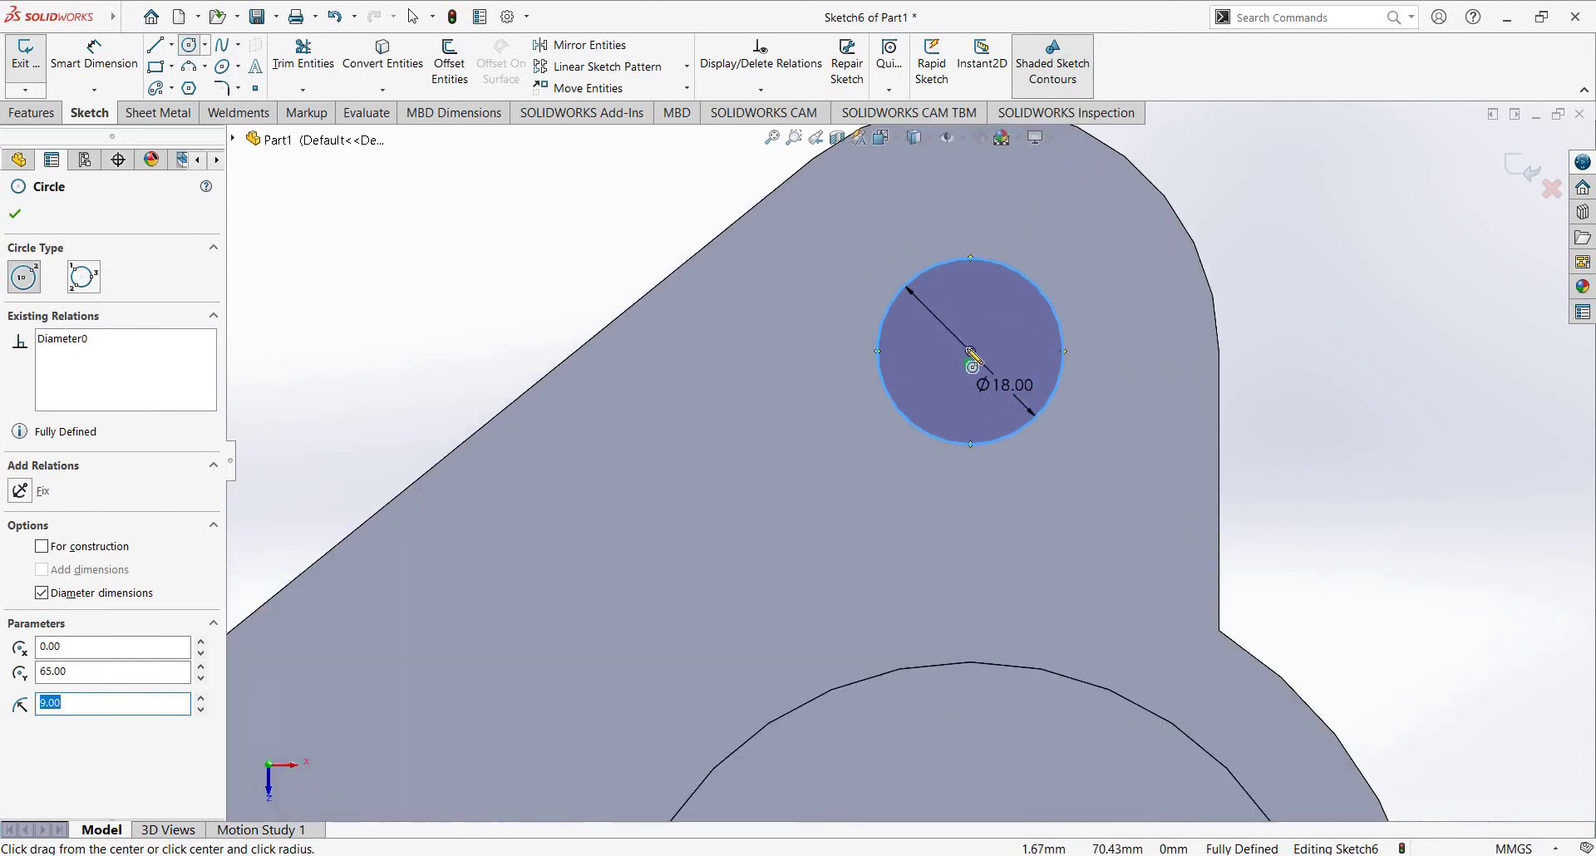
left_click(970, 352)
type("3")
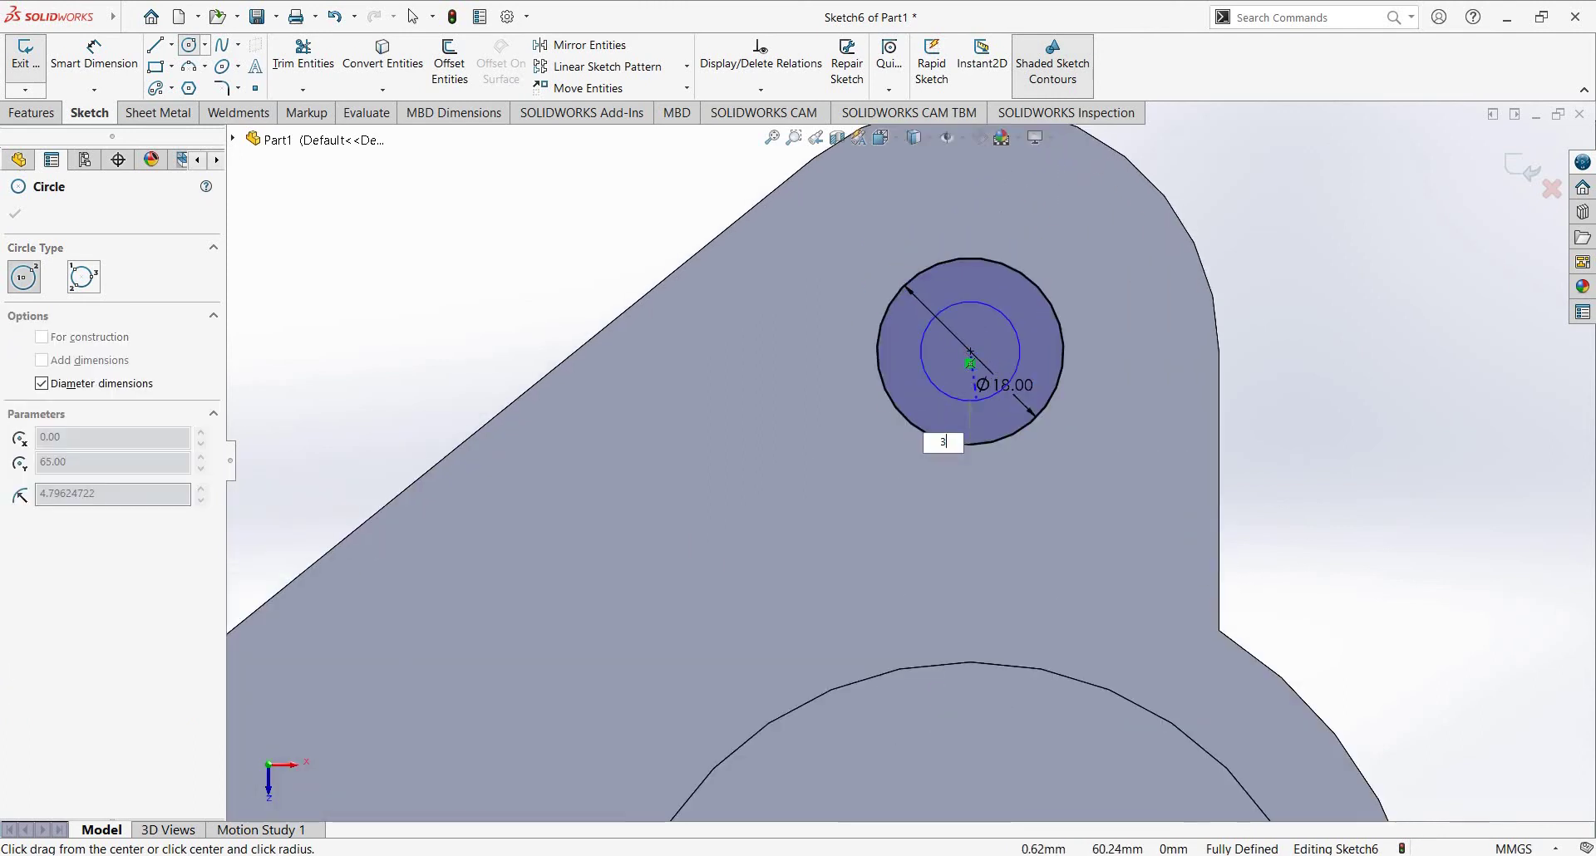
type("6")
key("Return")
scroll(994, 632, "up", 5)
scroll(994, 632, "down", 2)
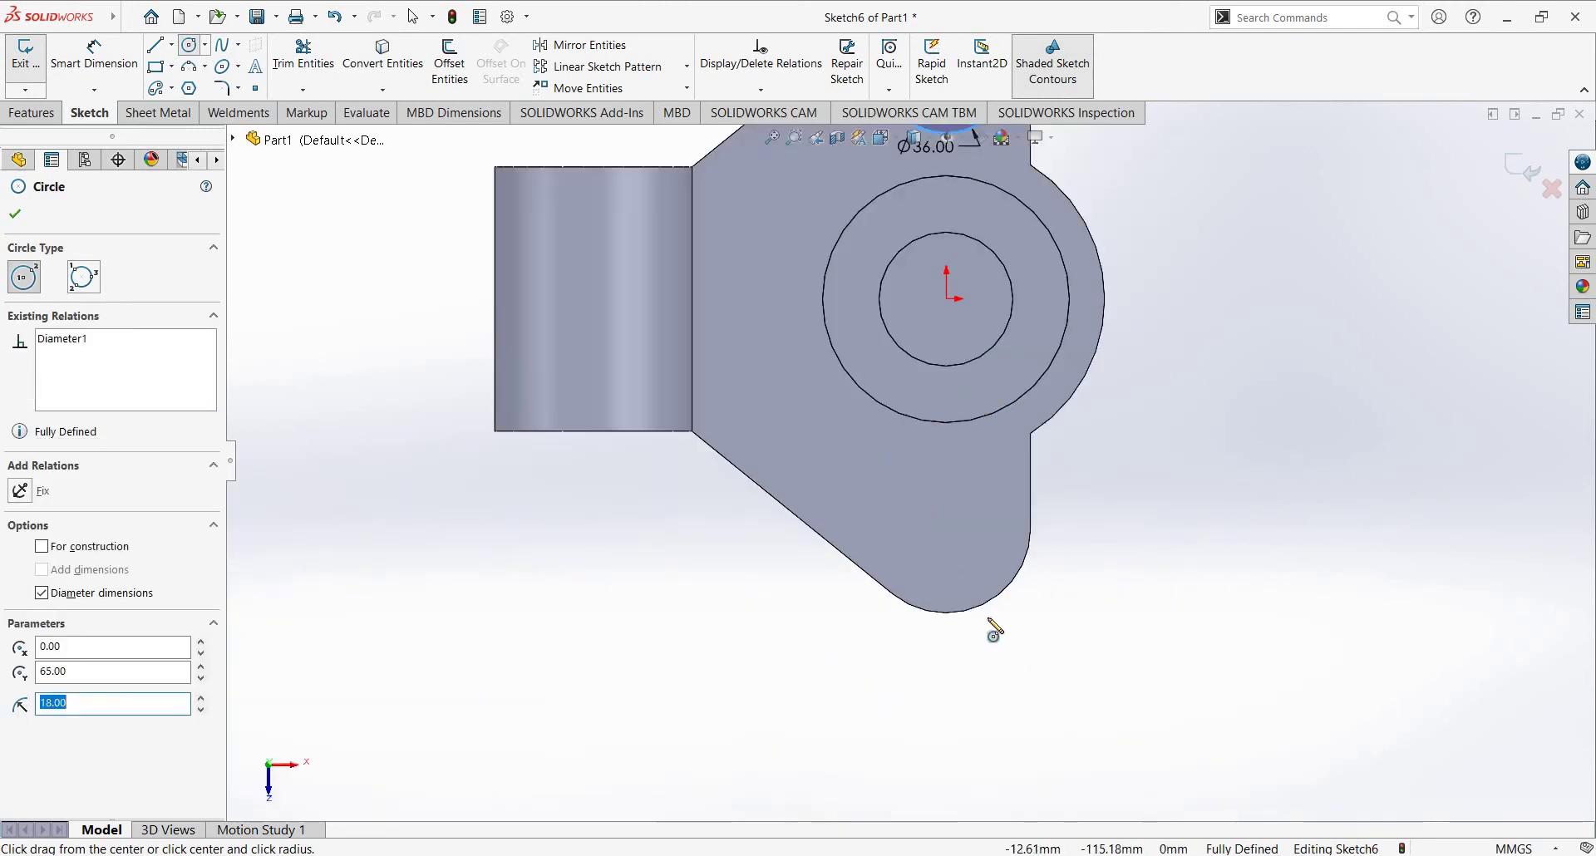
Step: Add concentric Ø18 and Ø36 circles at the lower lug's arc centre
left_click(946, 527)
type("18")
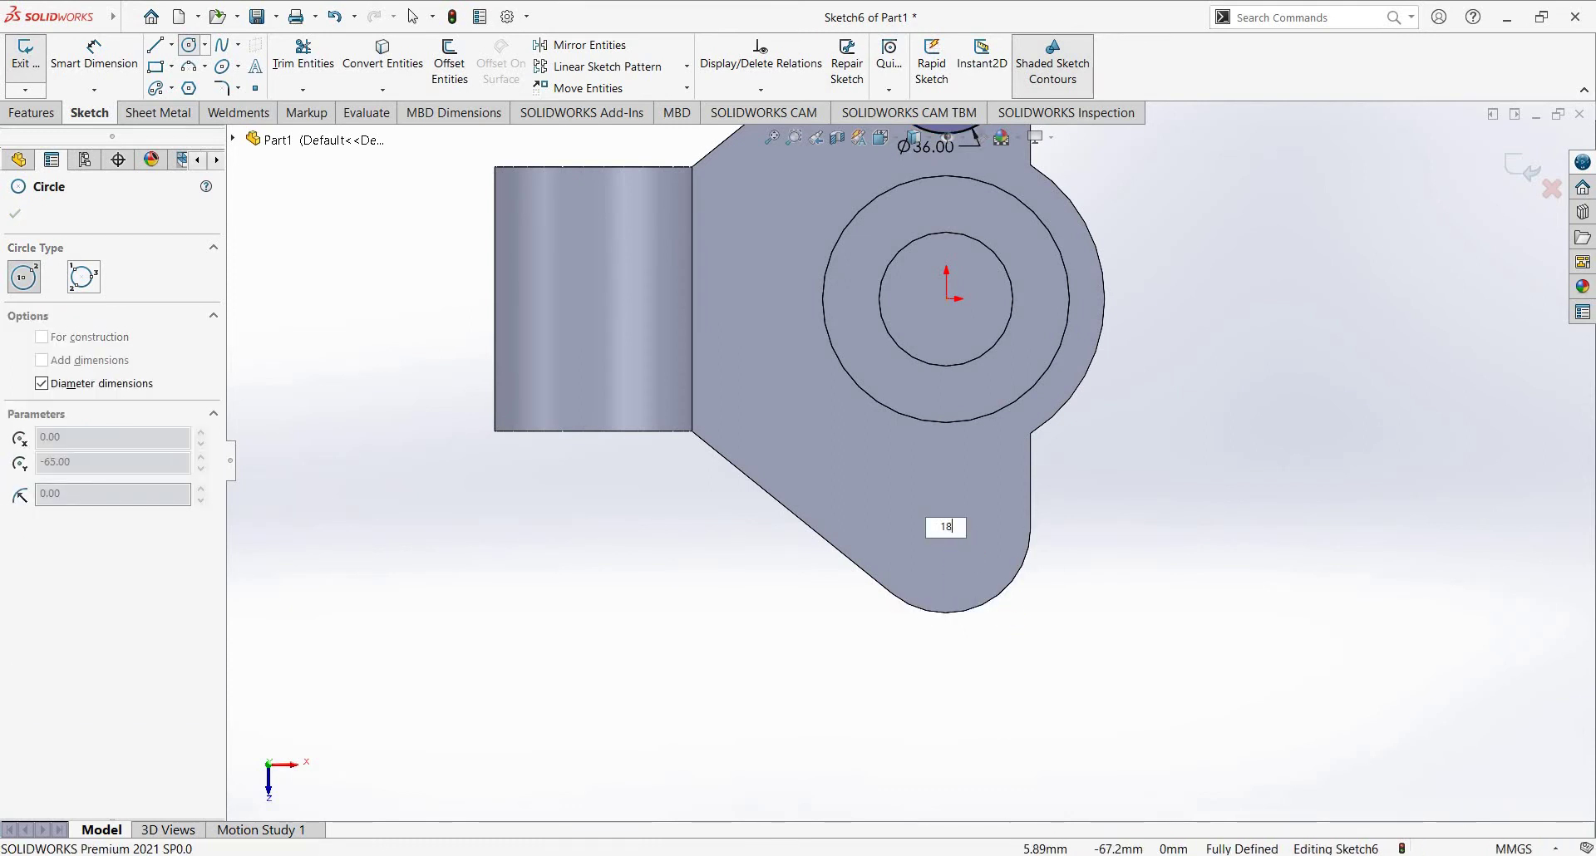
key("Return")
scroll(940, 532, "down", 2)
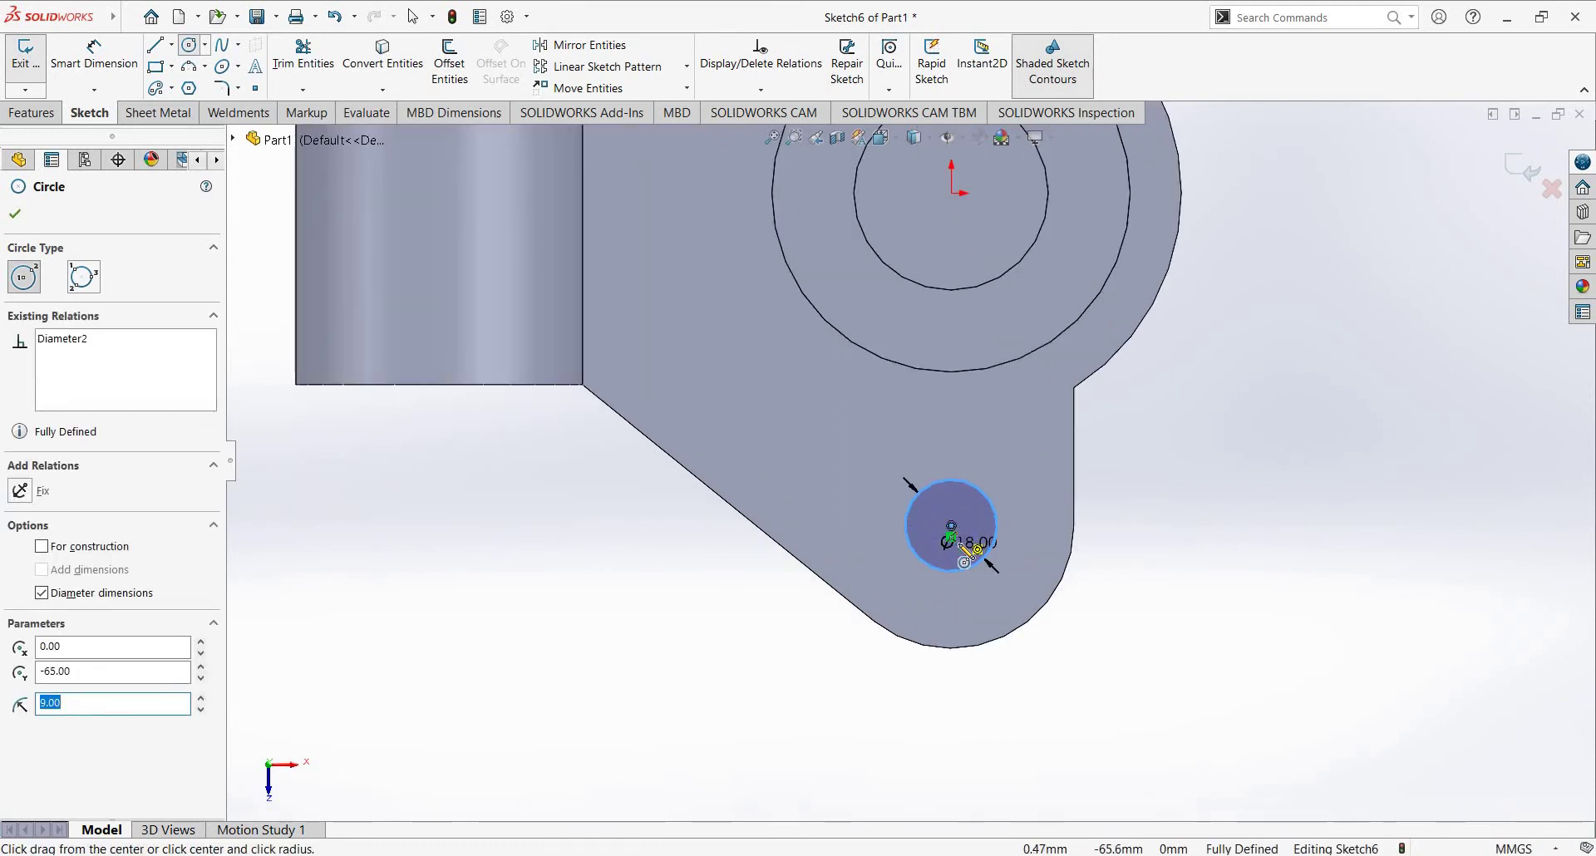
left_click(951, 527)
type("36")
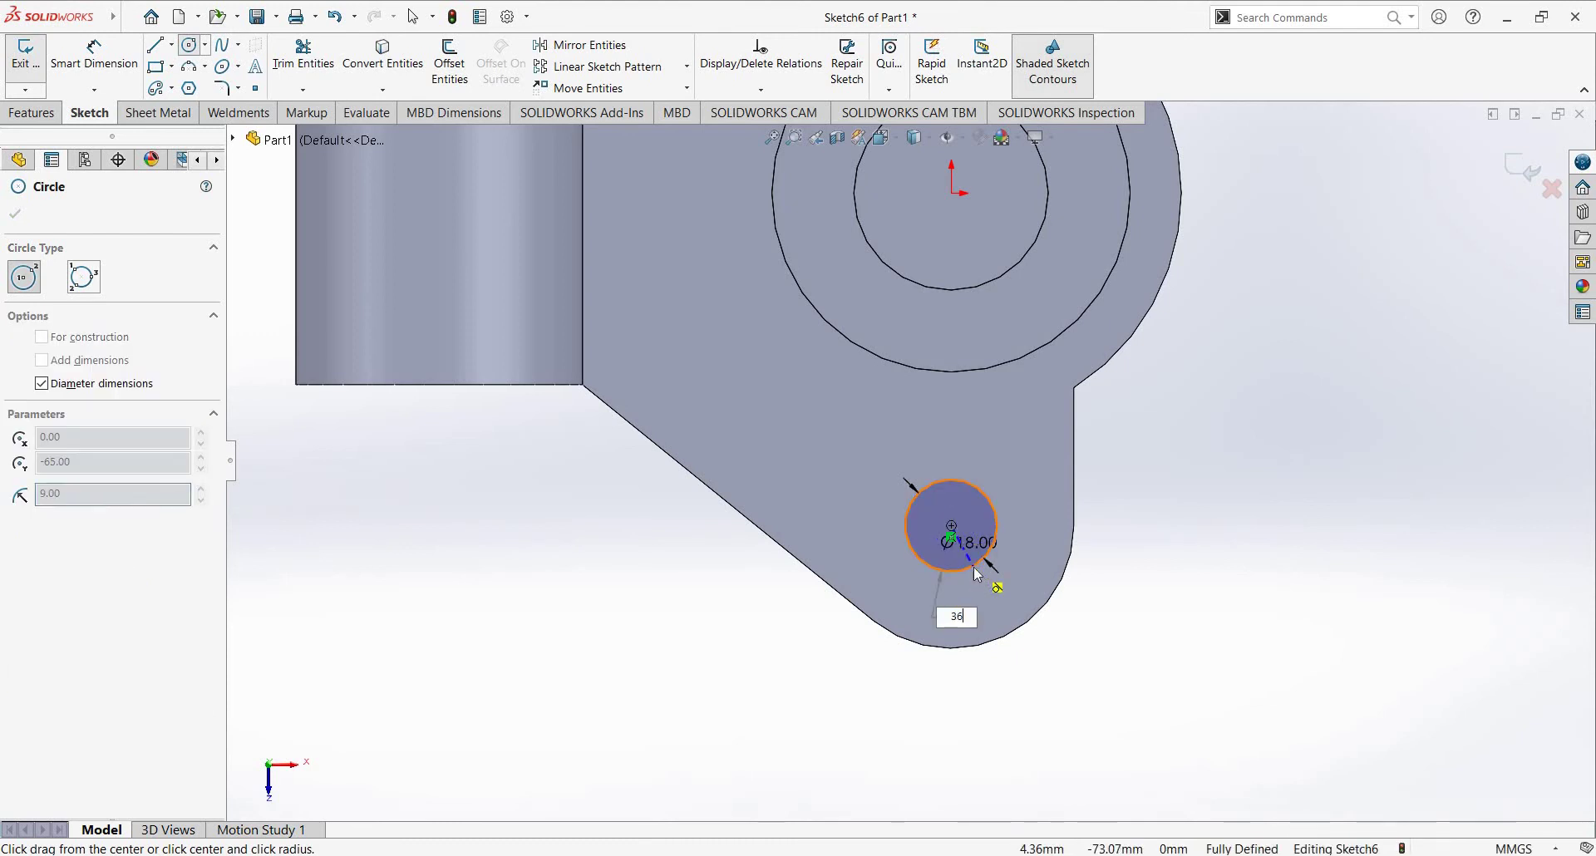
key("Return")
key("Escape")
key("f")
key("ctrl+7")
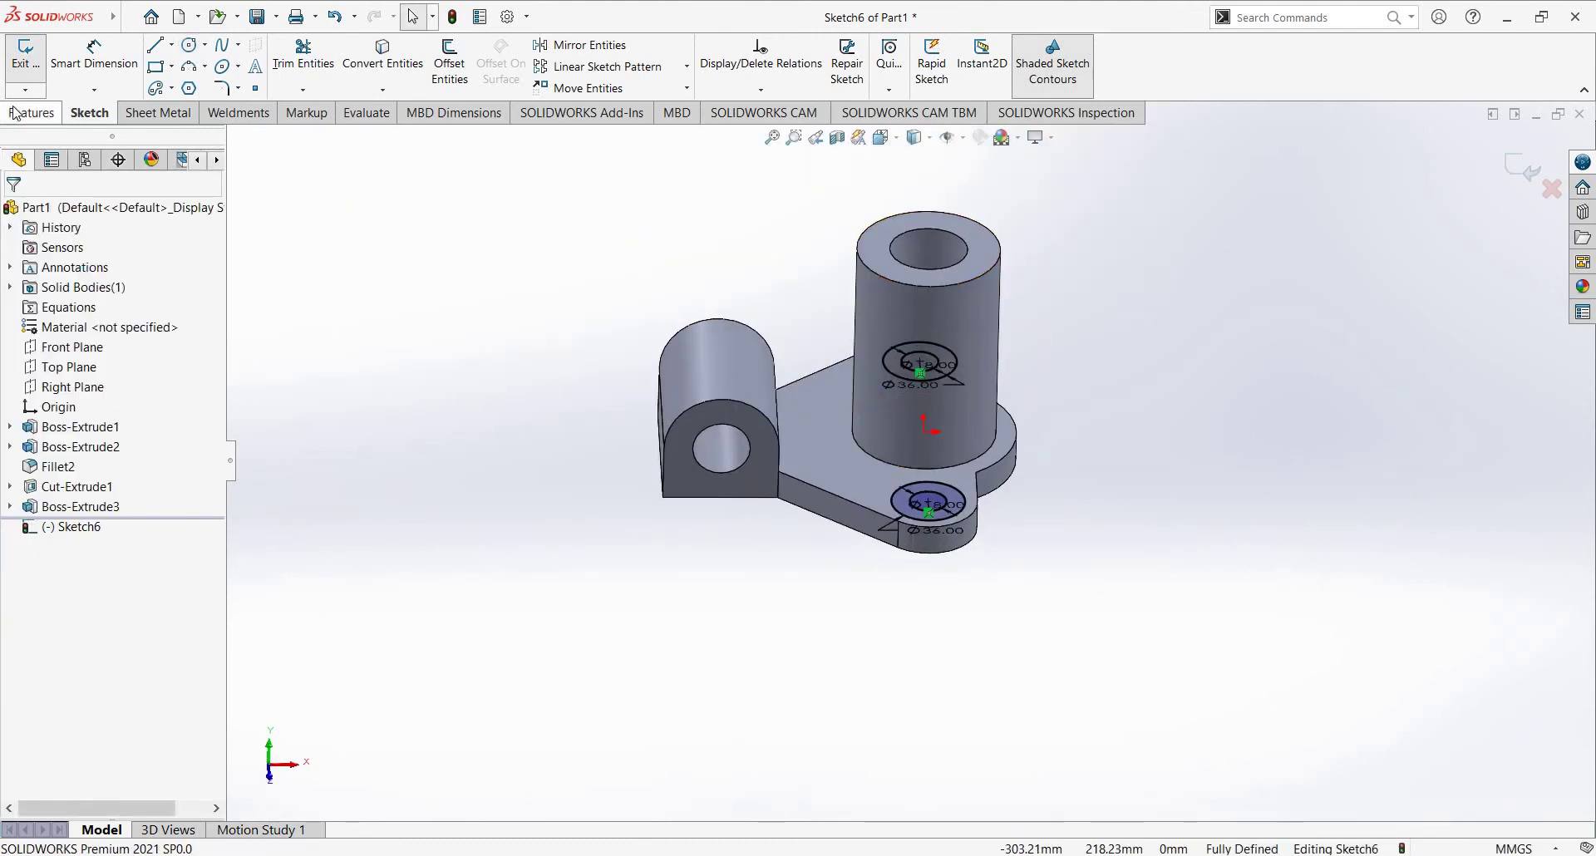
Step: Extrude the ring circles into raised pads as Boss-Extrude4
left_click(14, 113)
scroll(640, 469, "down", 2)
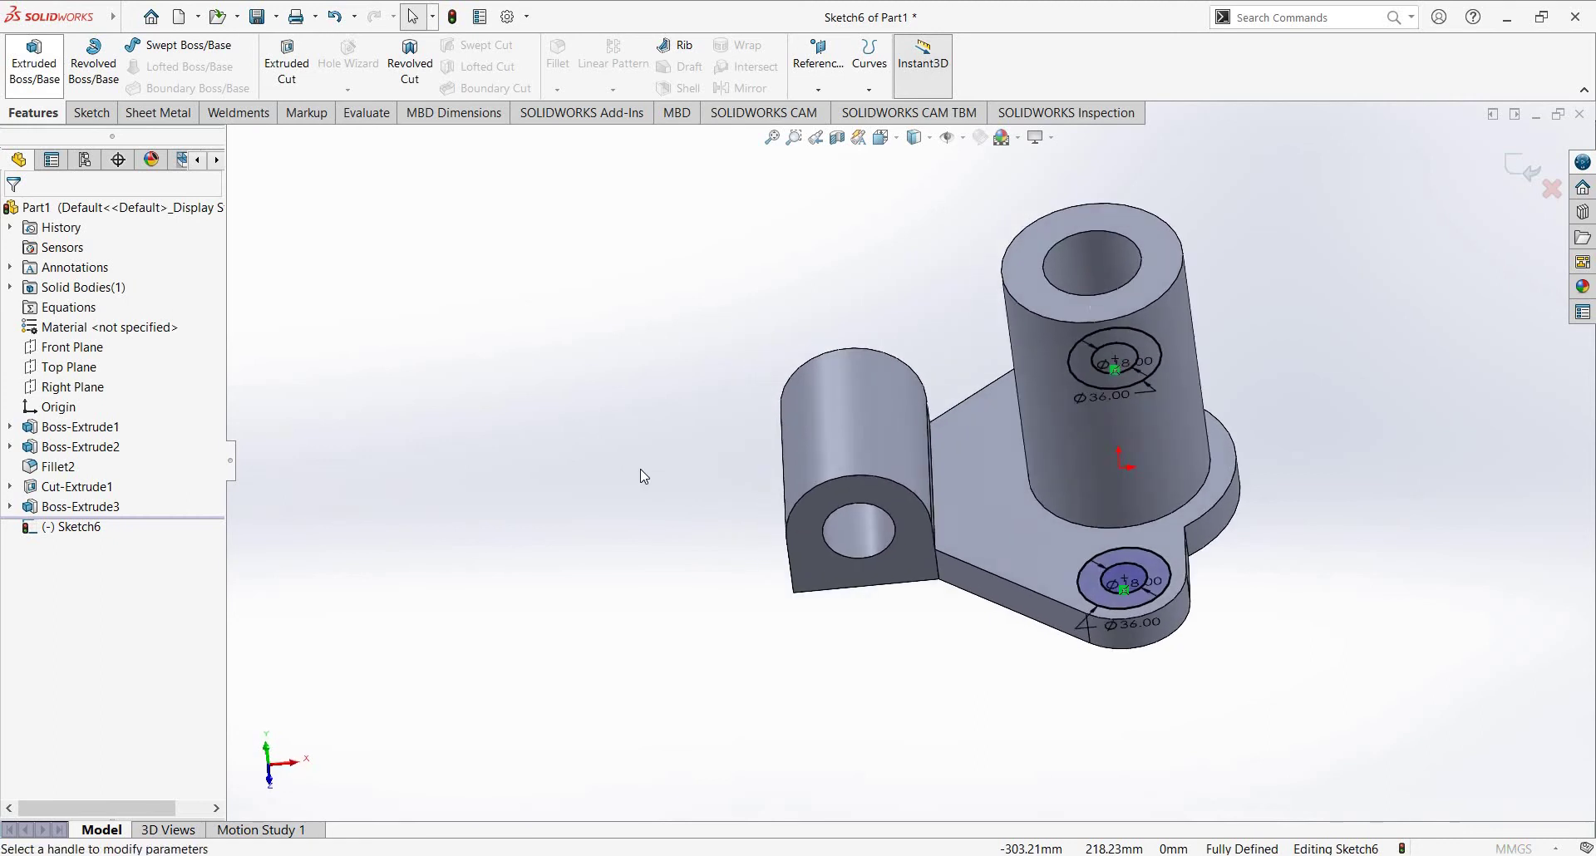
type("e5")
key("Return")
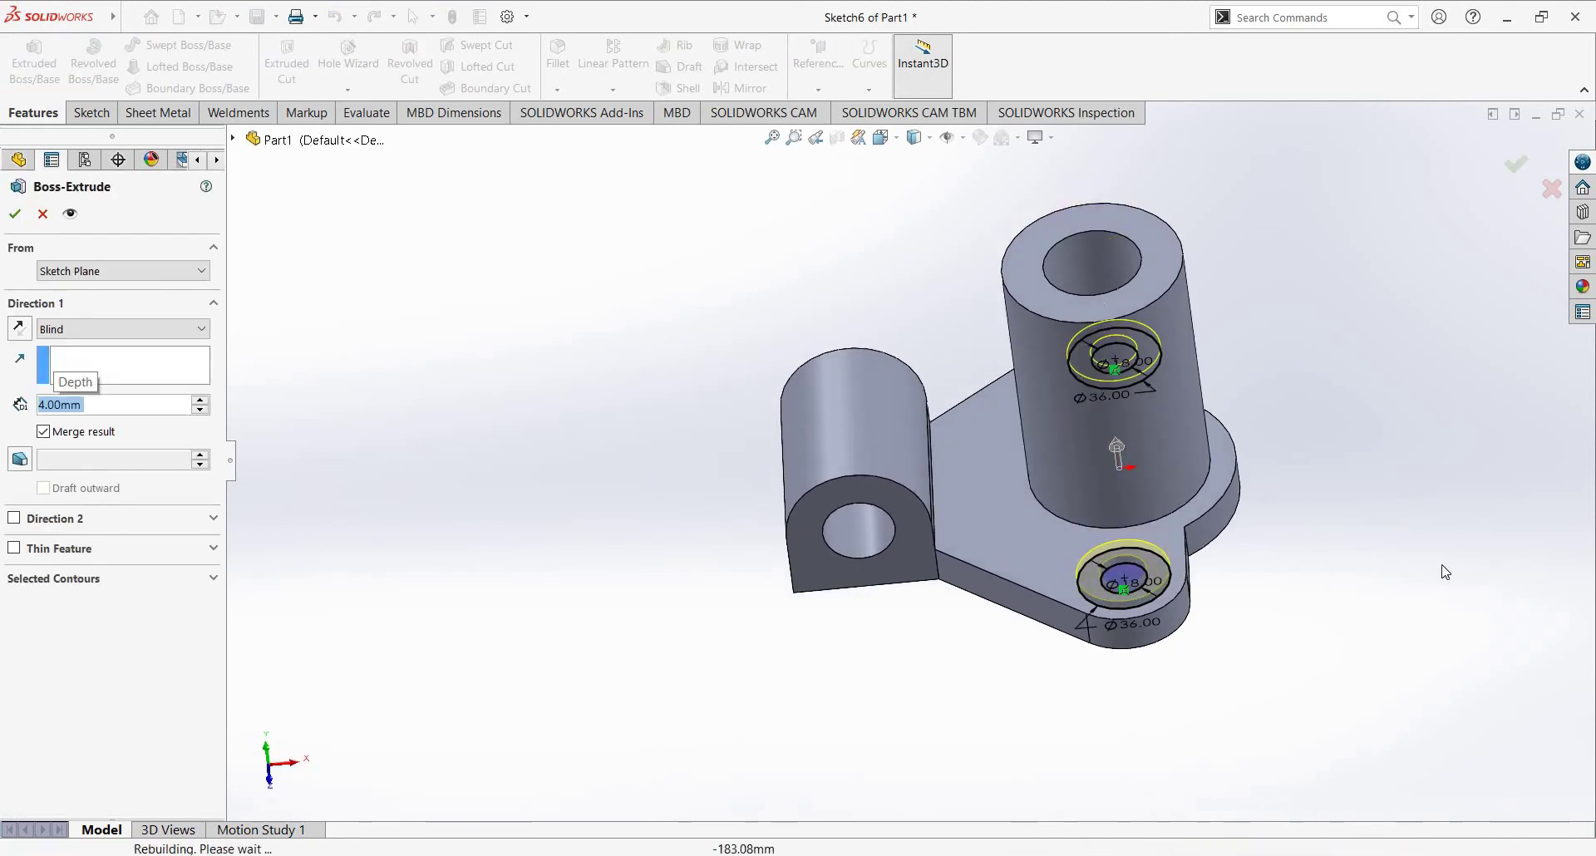
key("Right")
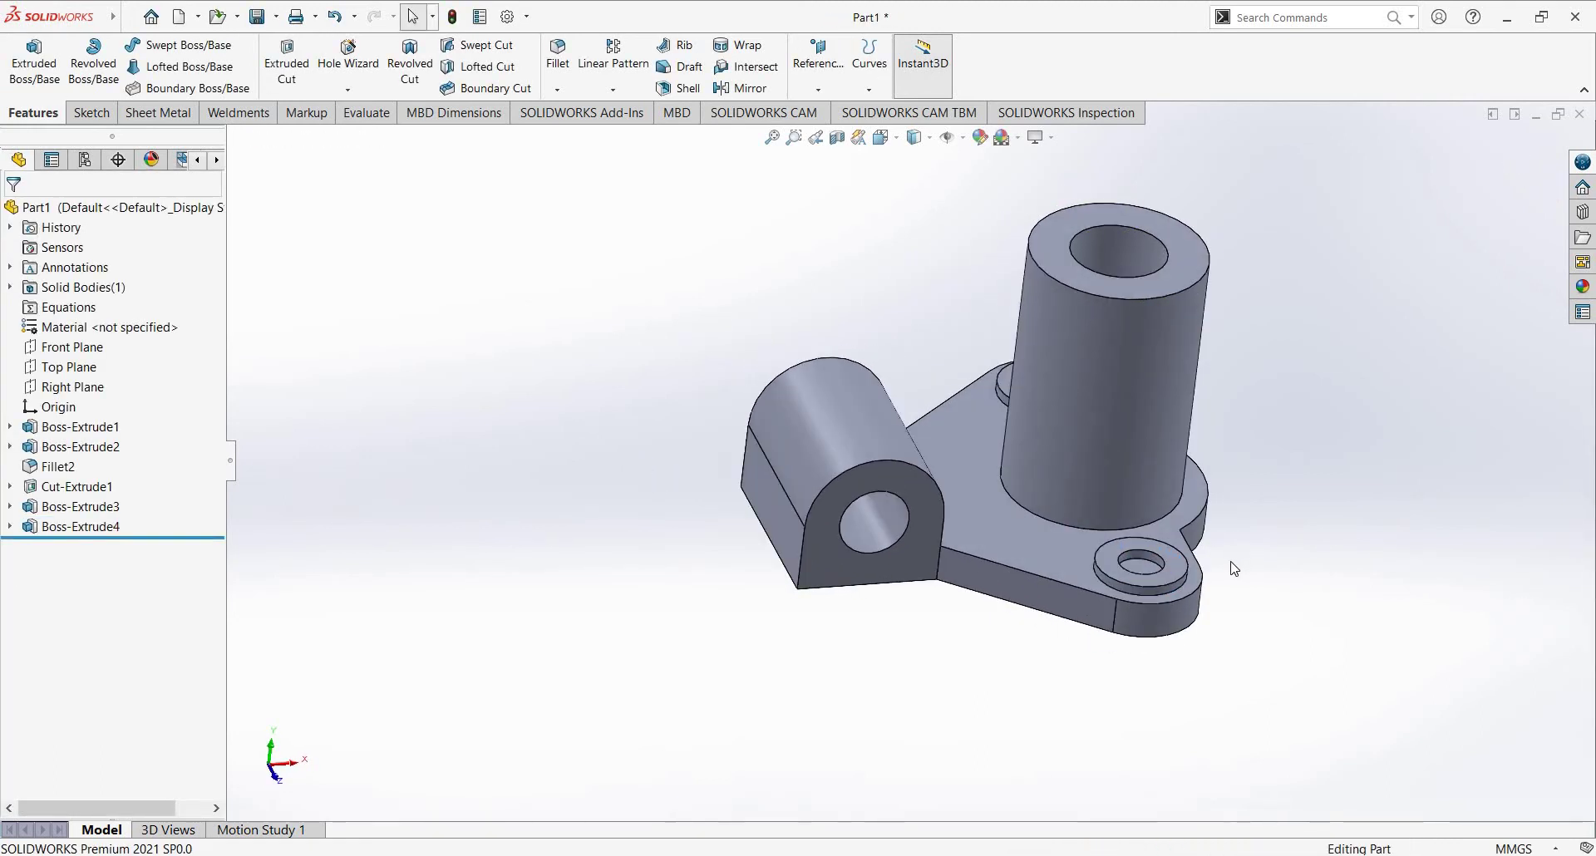
key("alt+Tab")
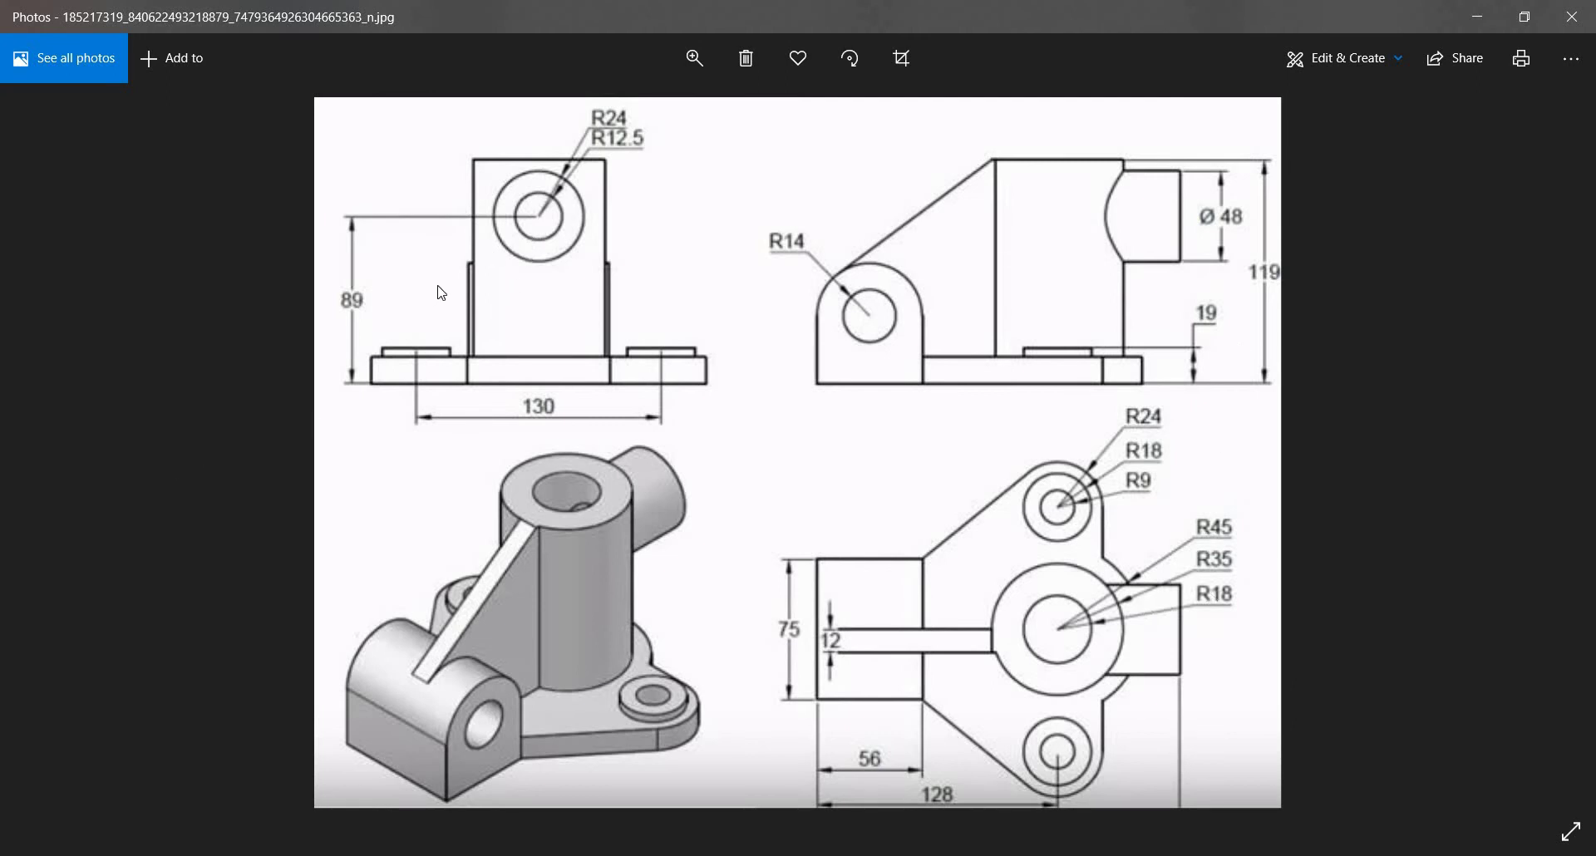
Step: Start a sketch on the Right Plane and draw a circle on the tall boss's axis
key("alt+Tab")
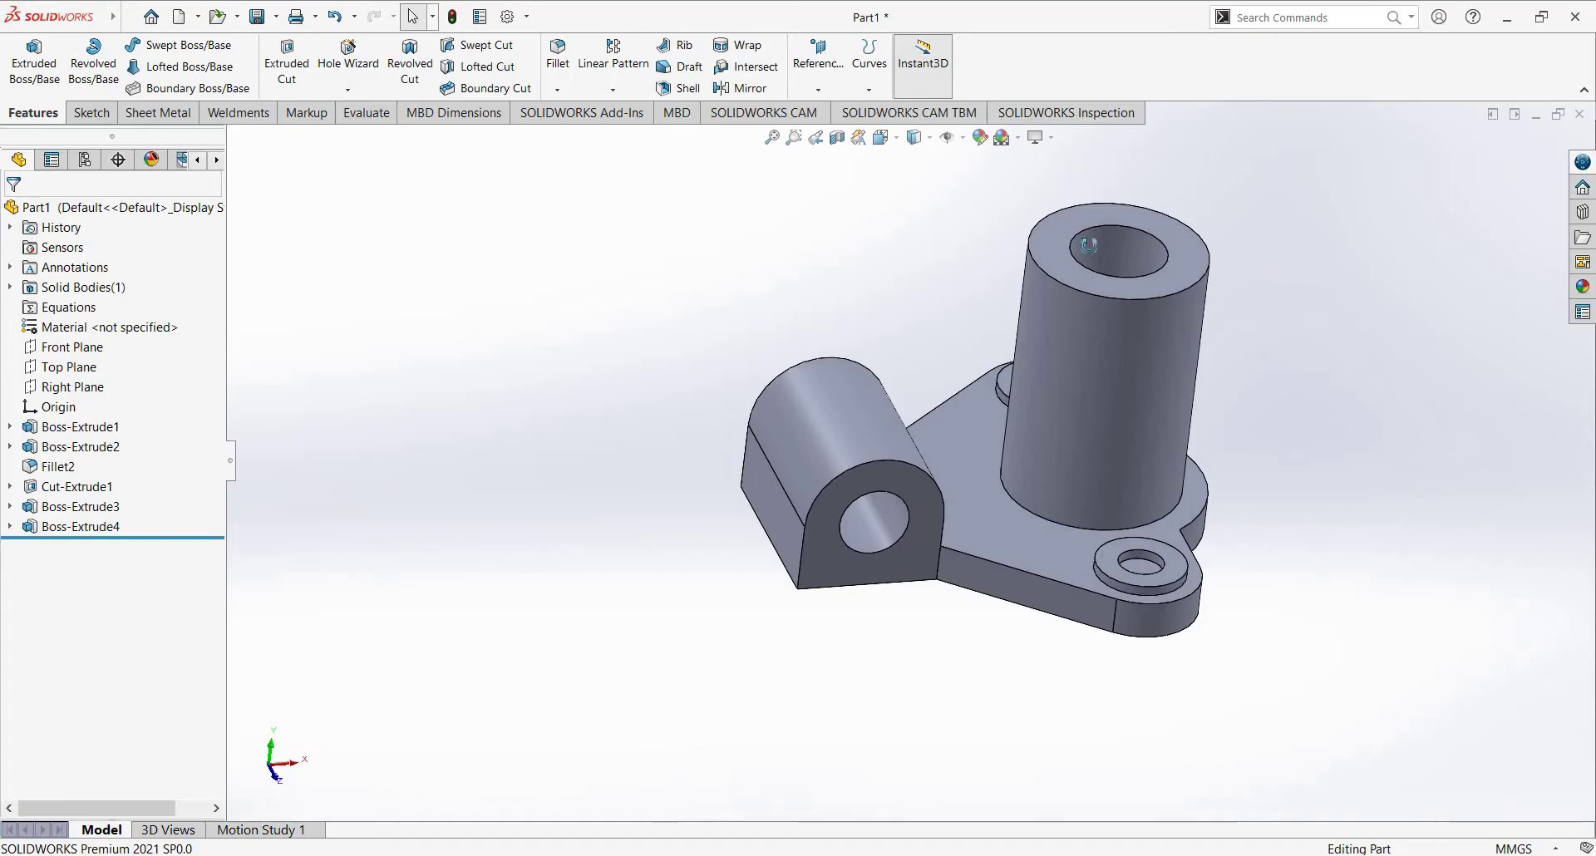
middle_click_drag(914, 457, 113, 366)
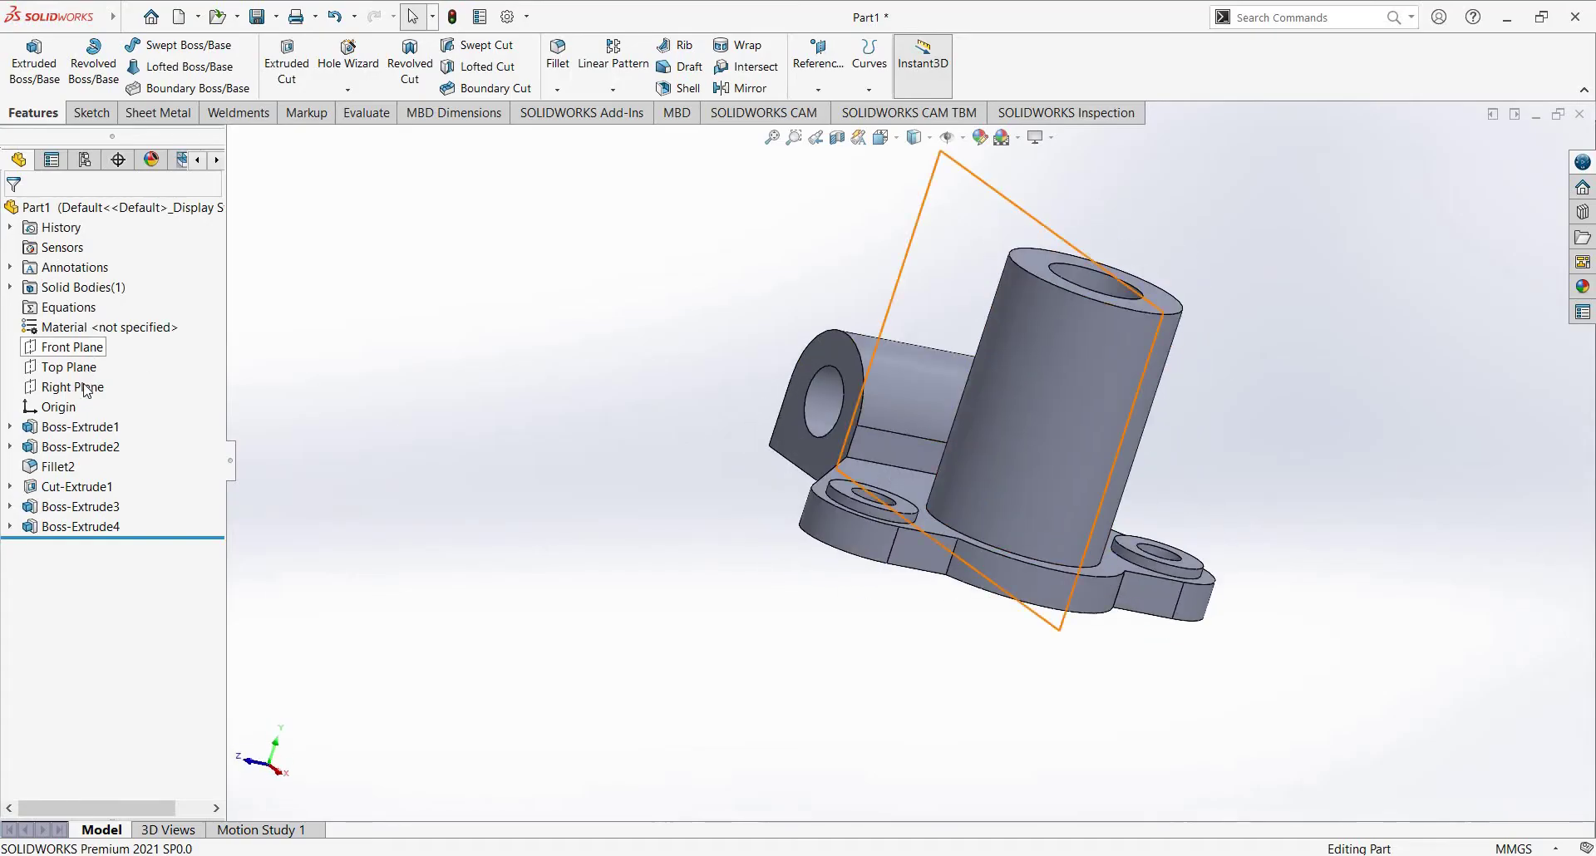
left_click(1072, 317)
middle_click_drag(1071, 317, 1253, 265)
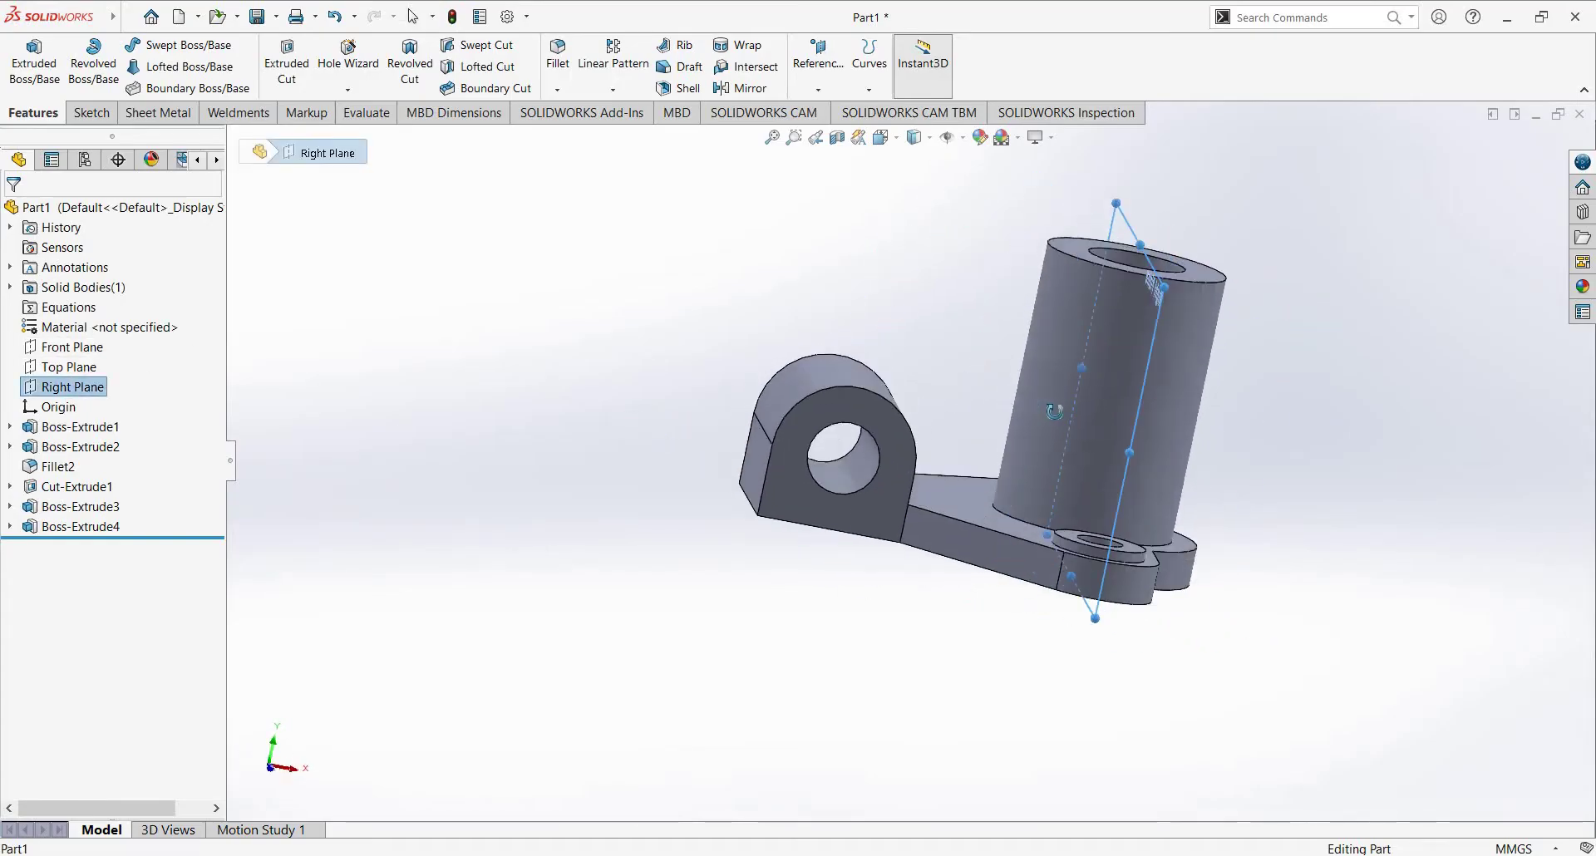
right_click(1253, 265)
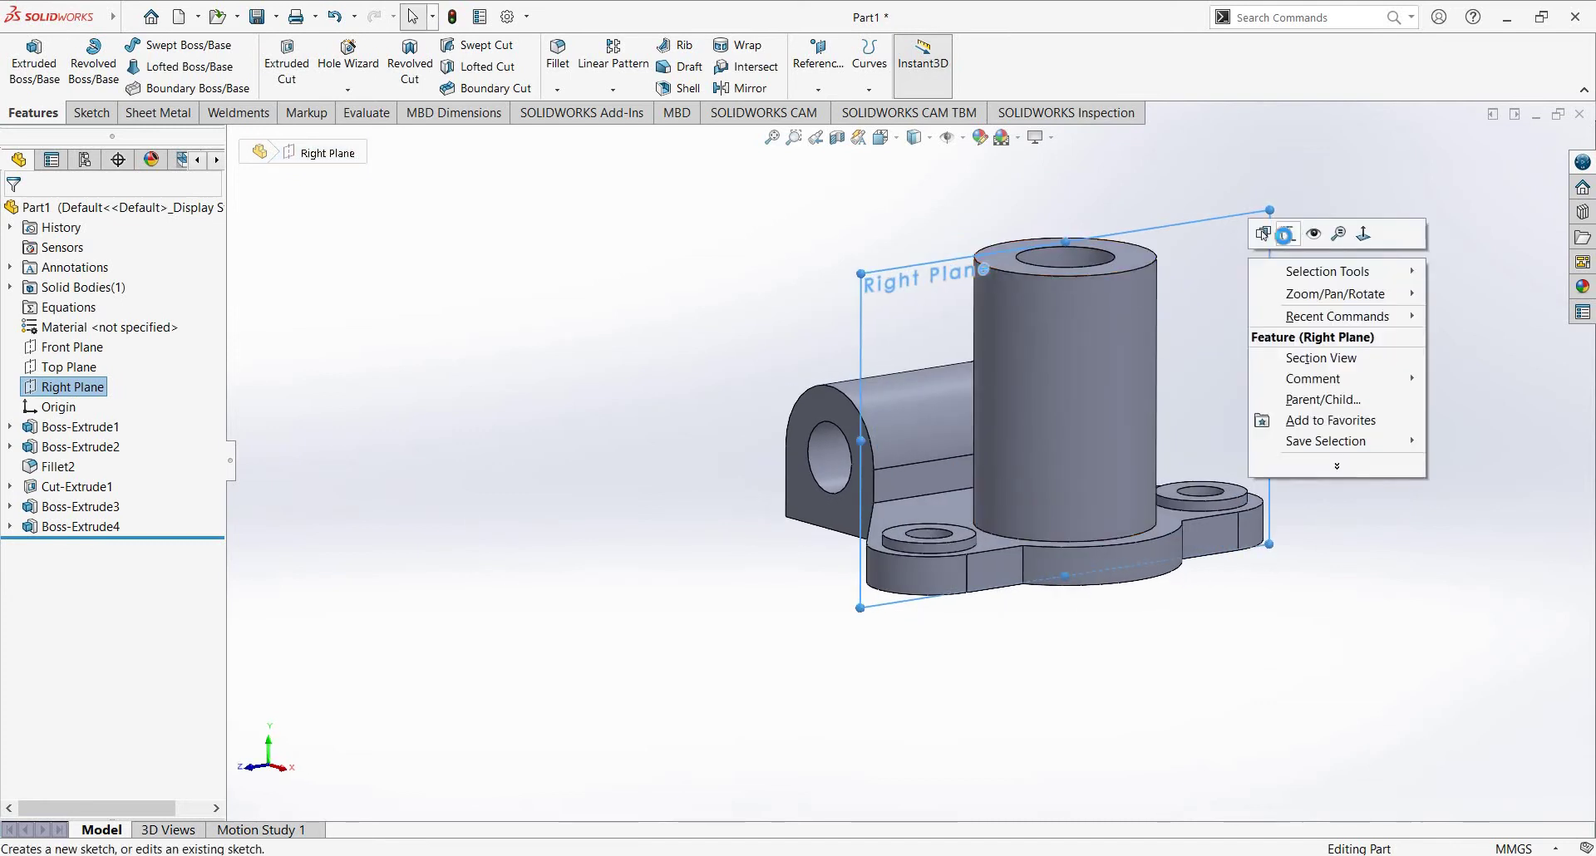
left_click(1290, 236)
left_click(190, 44)
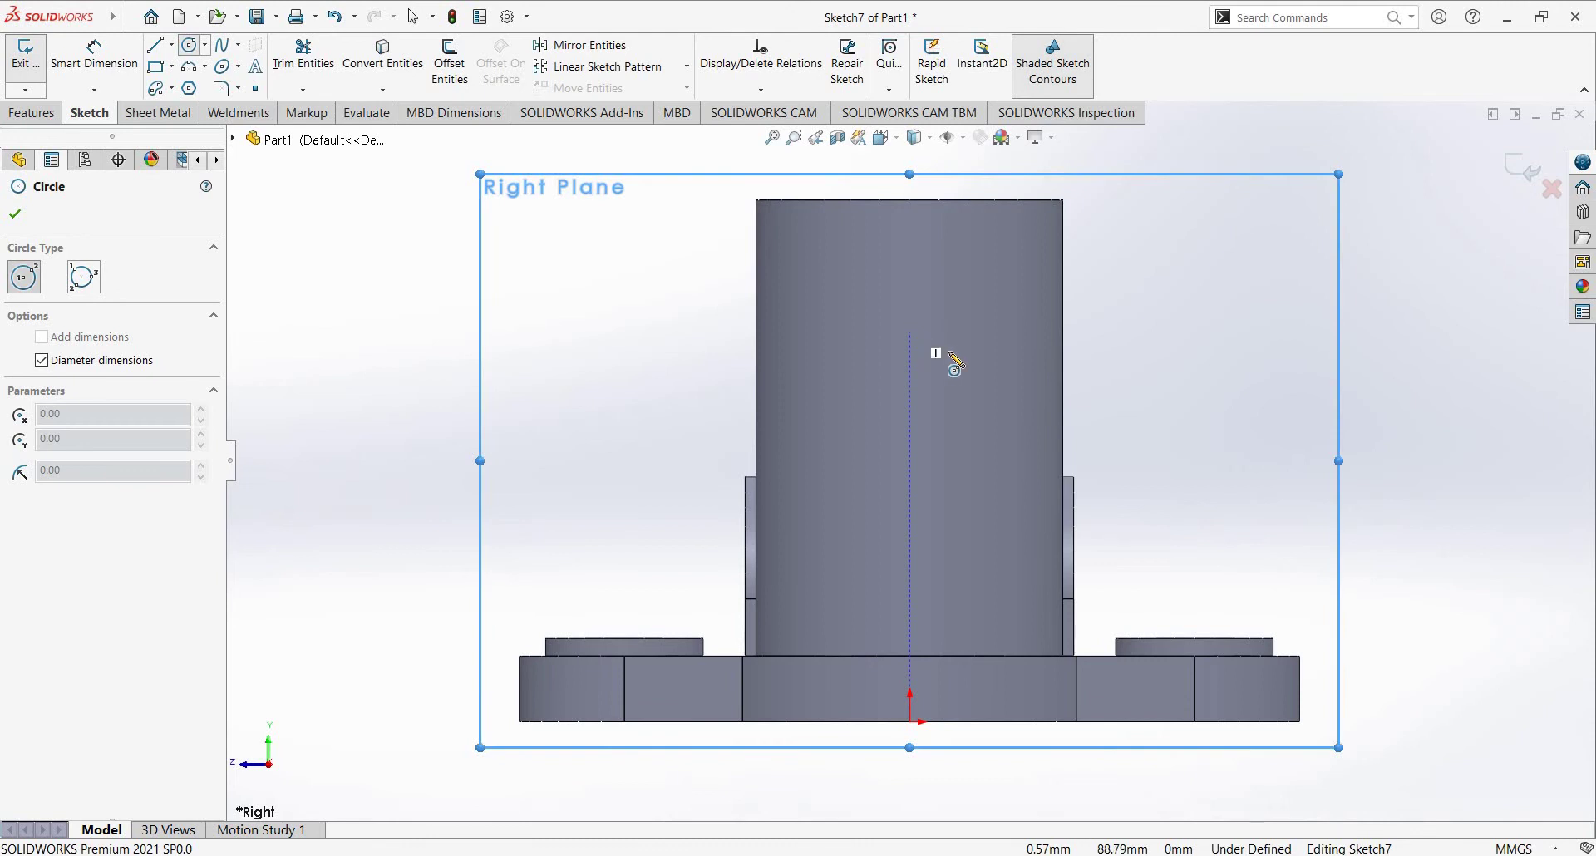
left_click(909, 332)
left_click(965, 359)
key("alt+Tab")
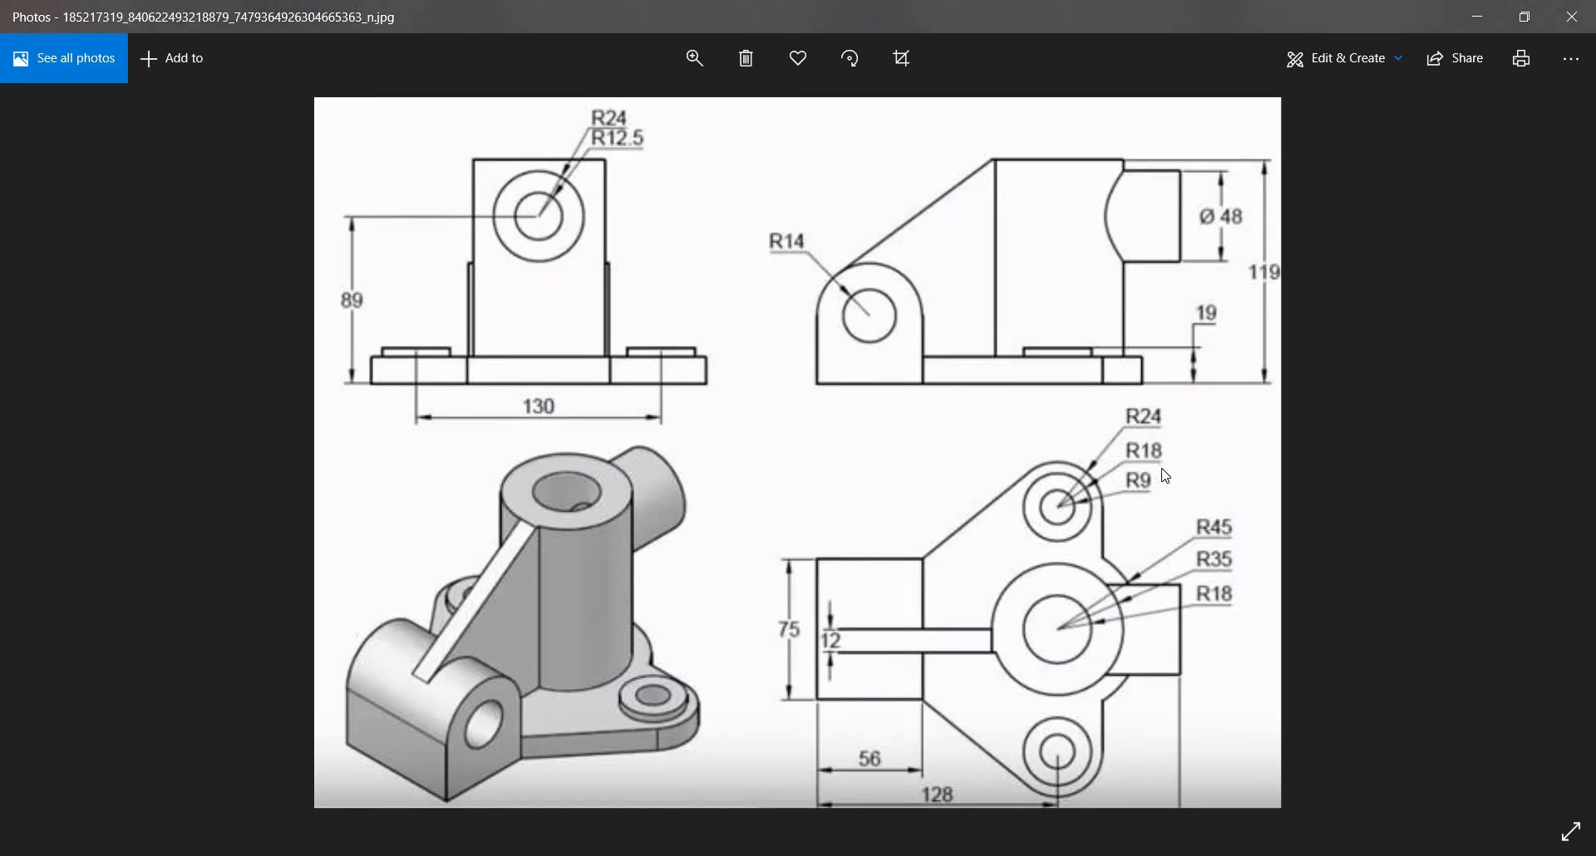
key("alt+Tab")
Step: Dimension the circle's centre 89 mm above the base bottom edge
key("d")
left_click(984, 357)
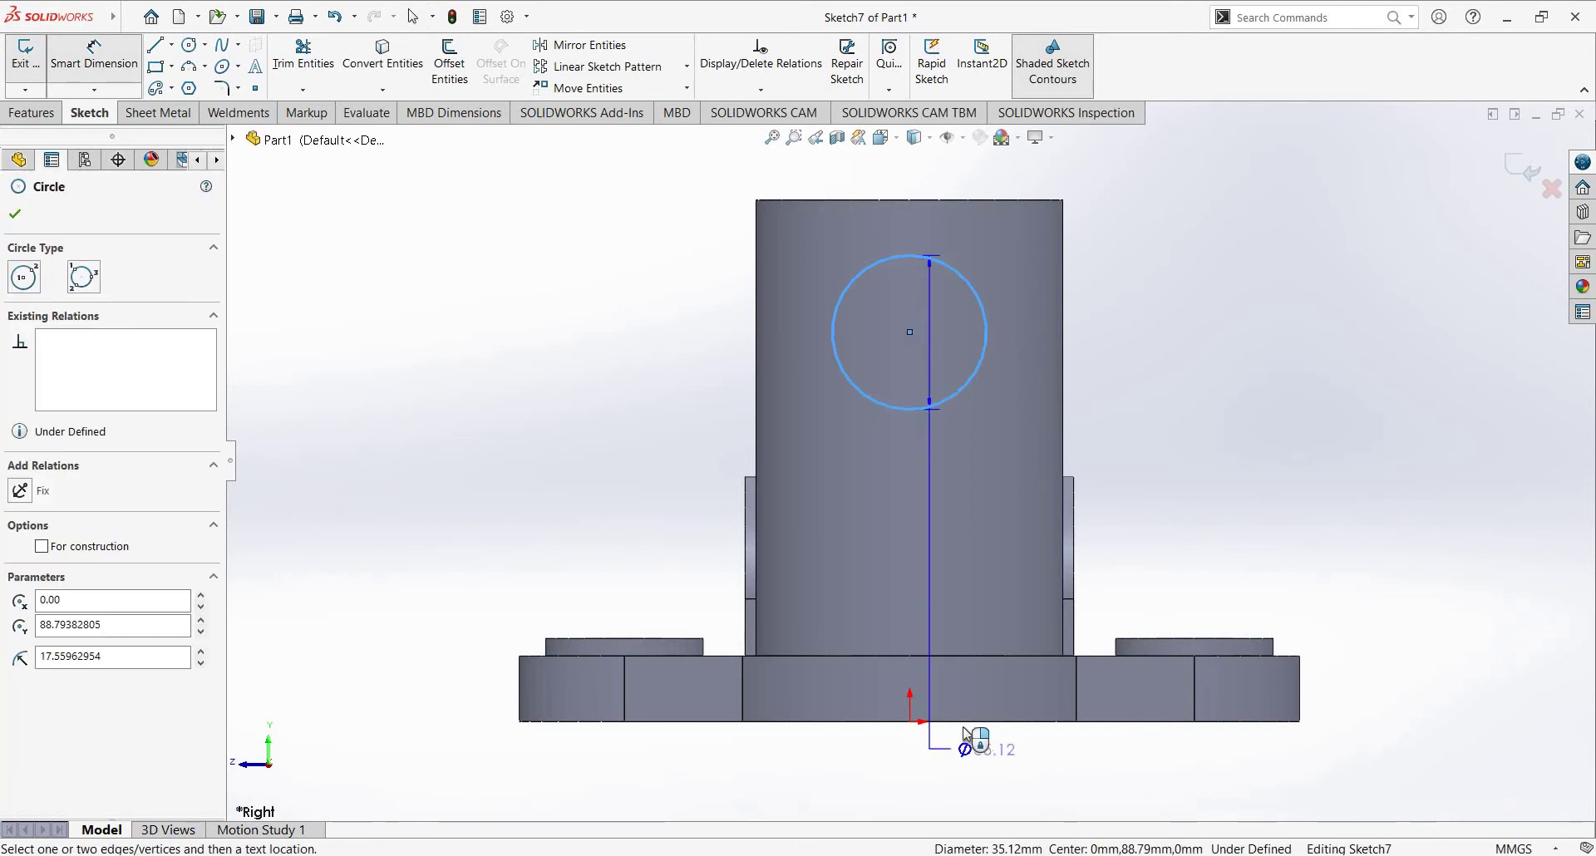
left_click(895, 722)
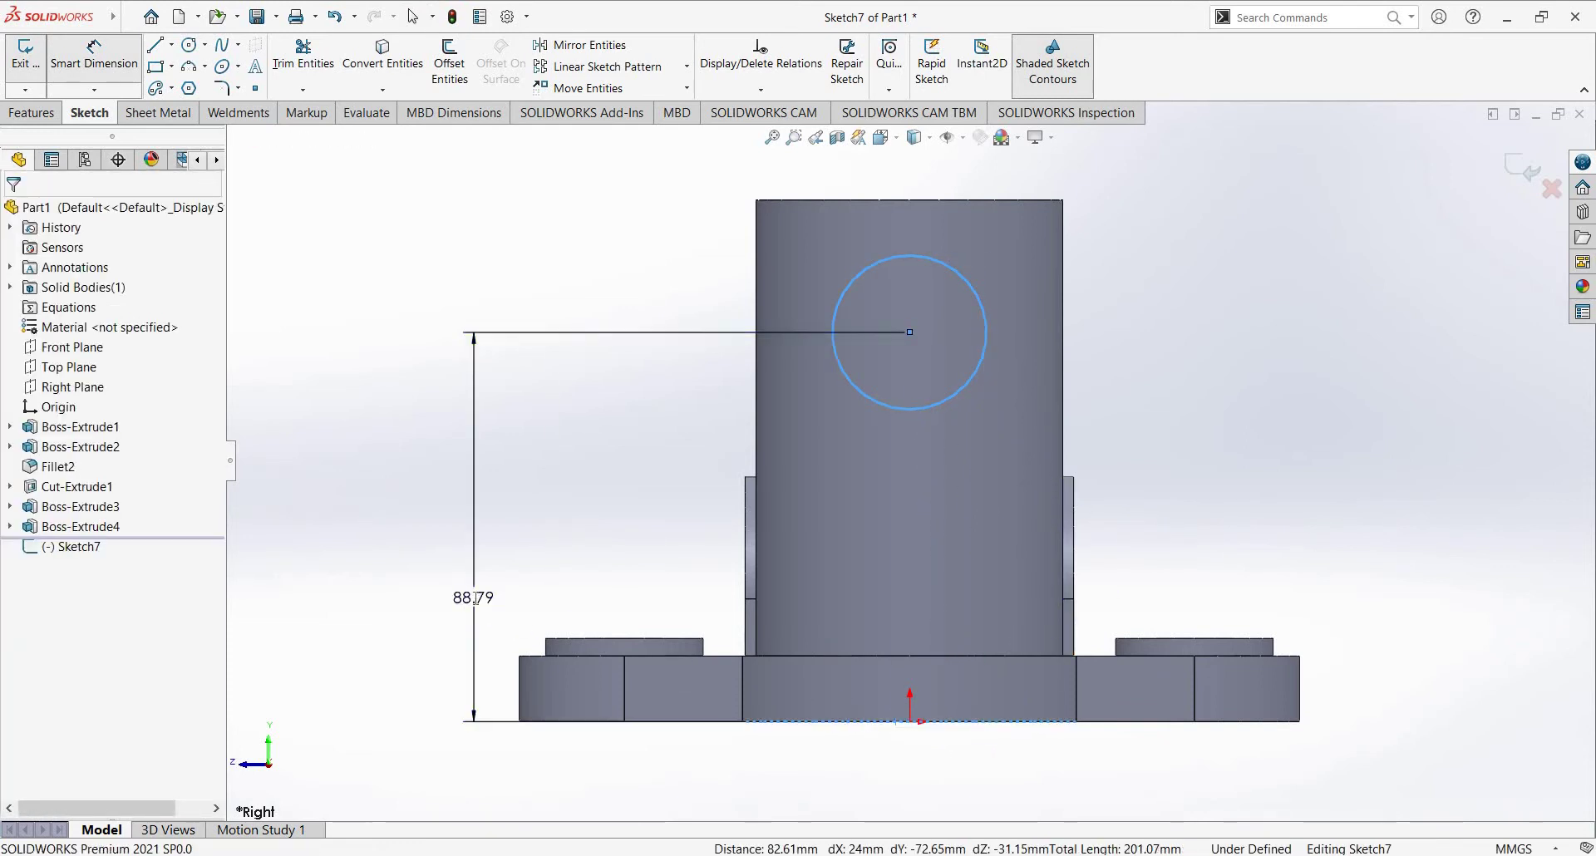
left_click(475, 598)
type("89")
key("Return")
key("Escape")
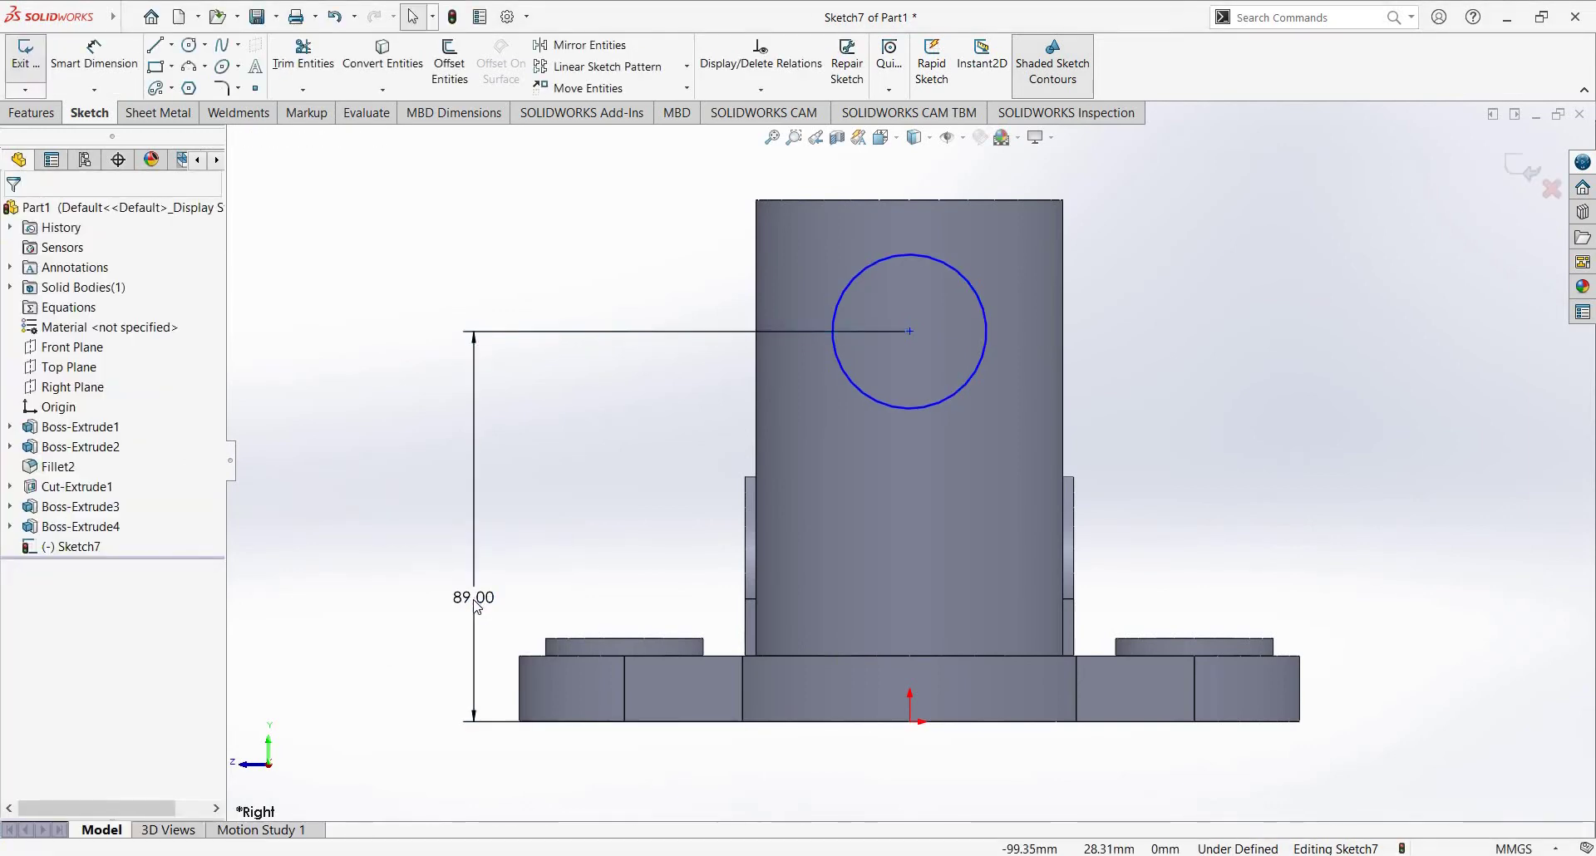
key("alt+Tab")
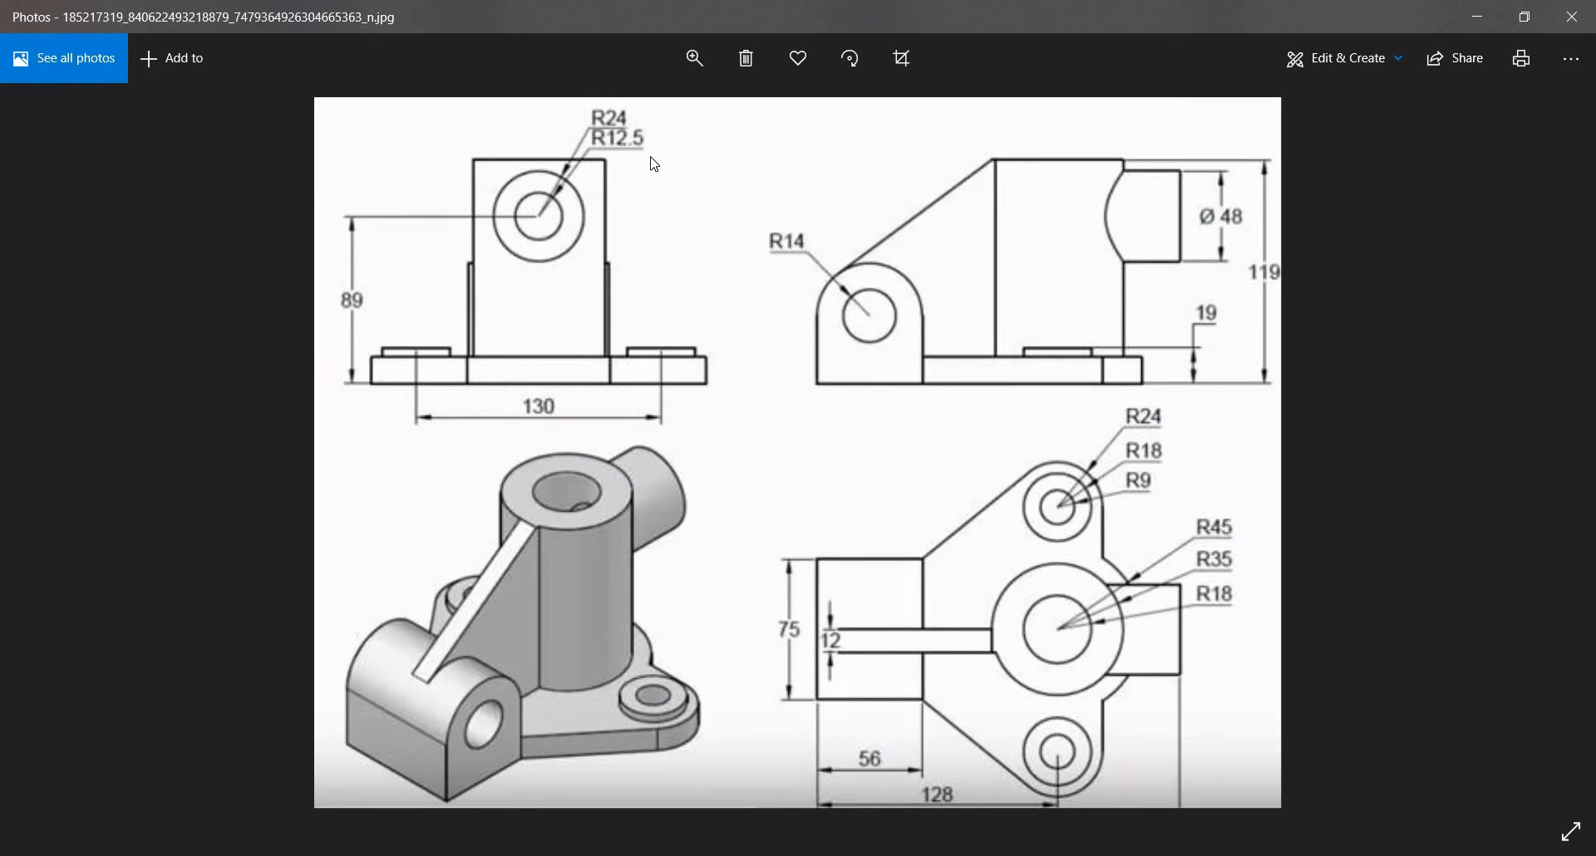
key("alt+Tab")
Step: Dimension the Right Plane circle to a 26 mm diameter
key("d")
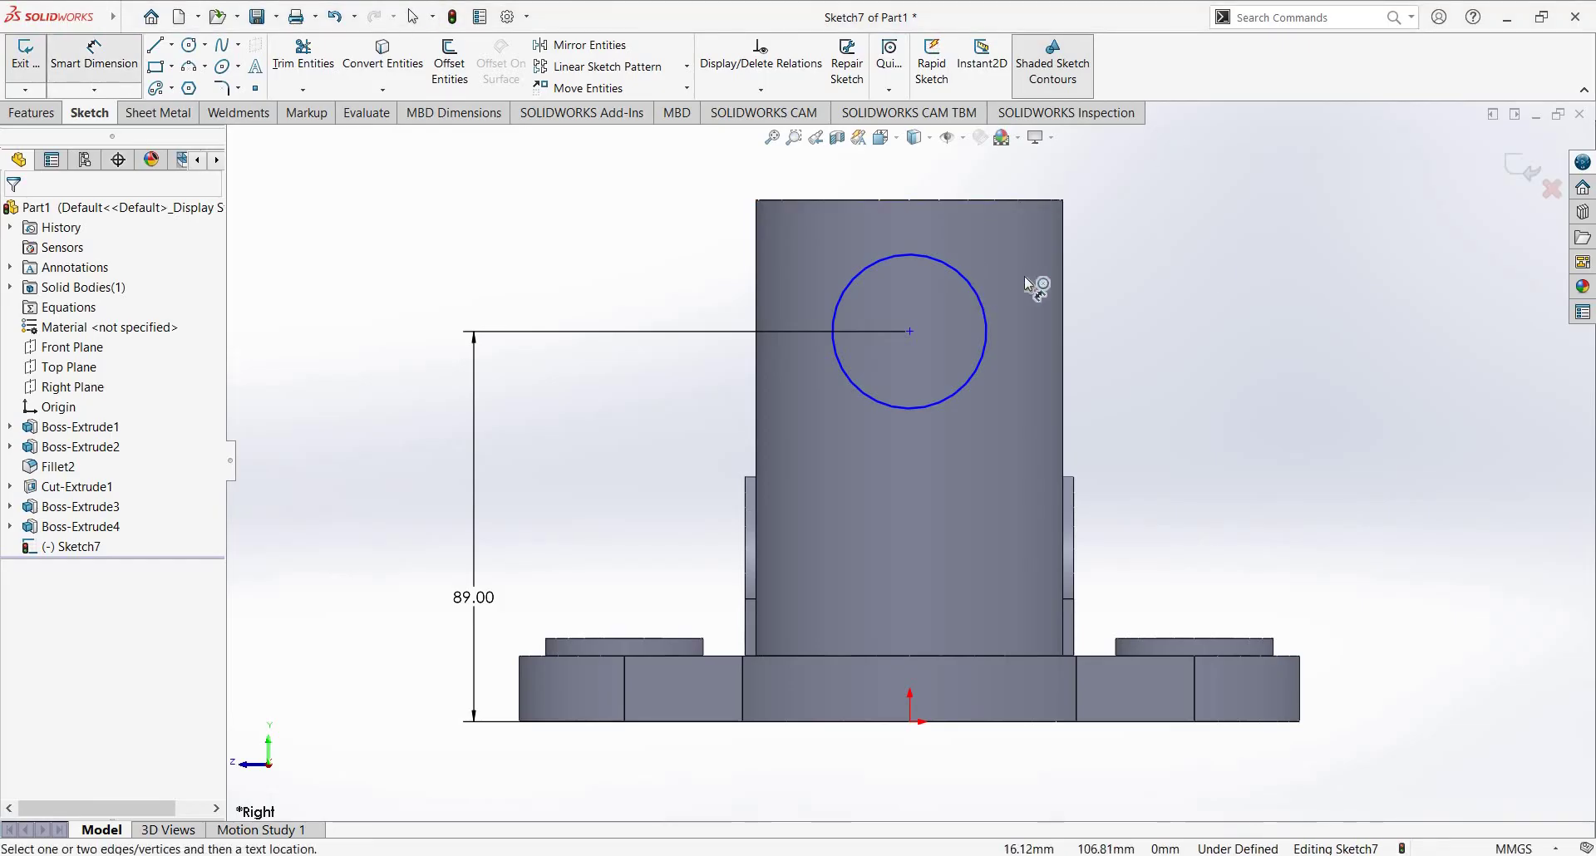
left_click(972, 282)
left_click(1202, 266)
type("2")
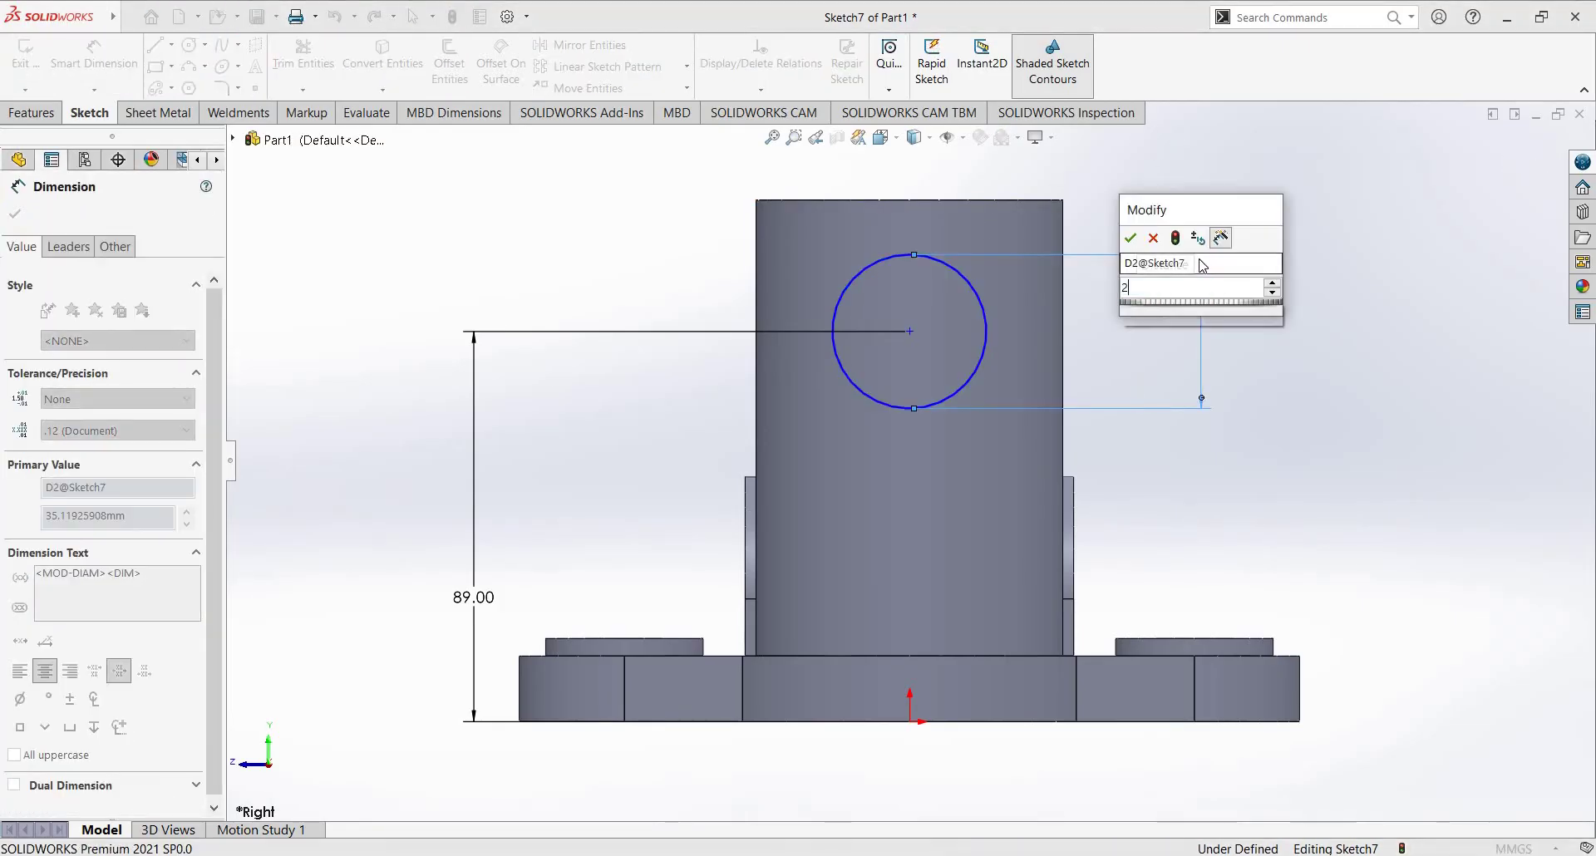
key("Return")
type("26")
key("Return")
key("Escape")
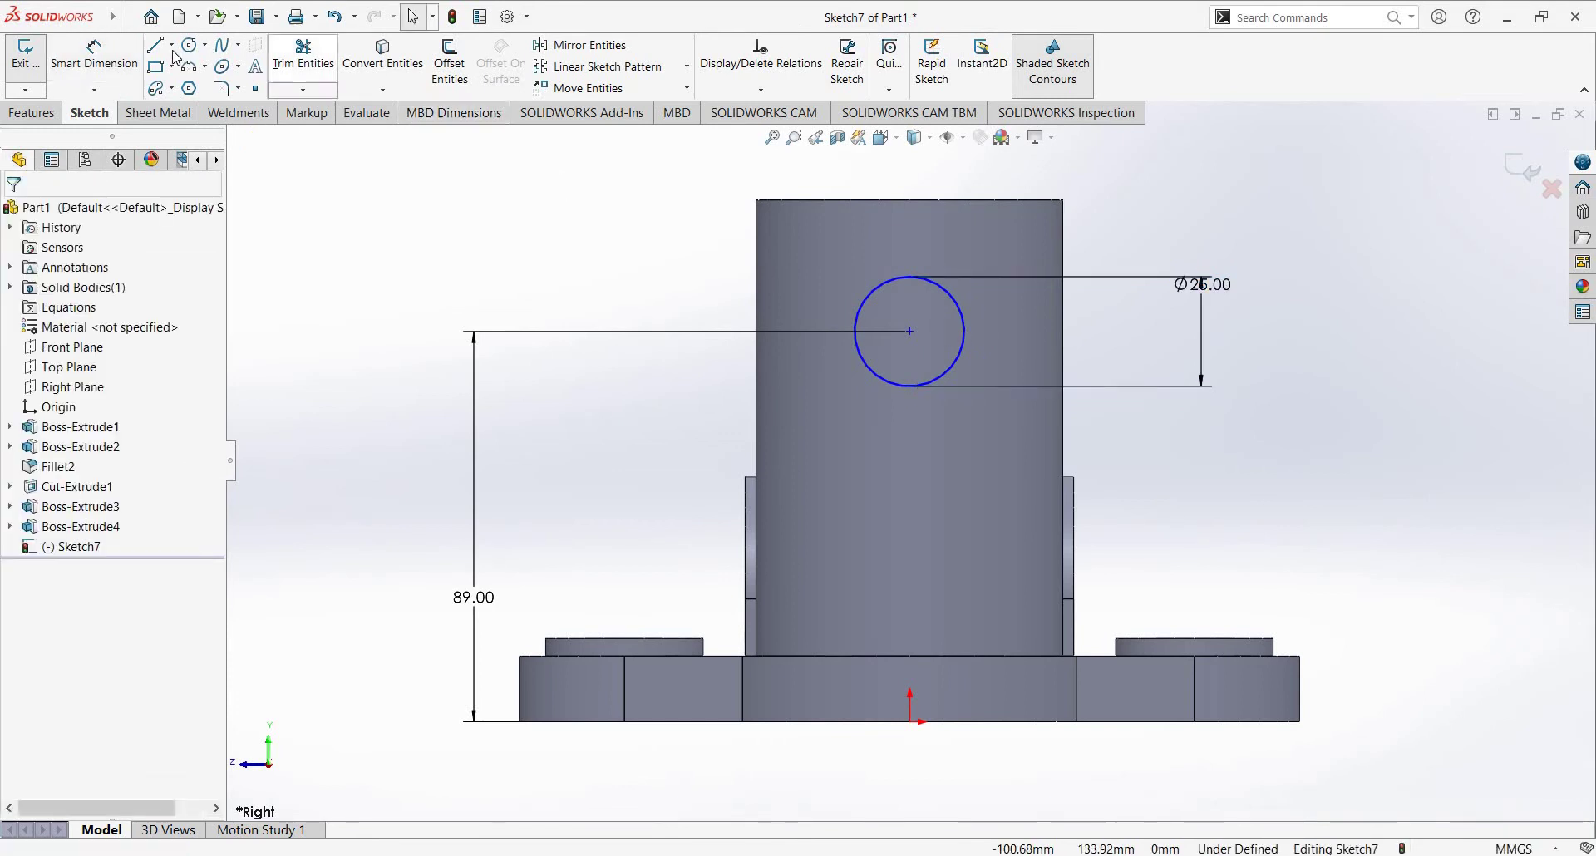
Step: Draw a concentric 48 mm diameter circle around it
left_click(186, 48)
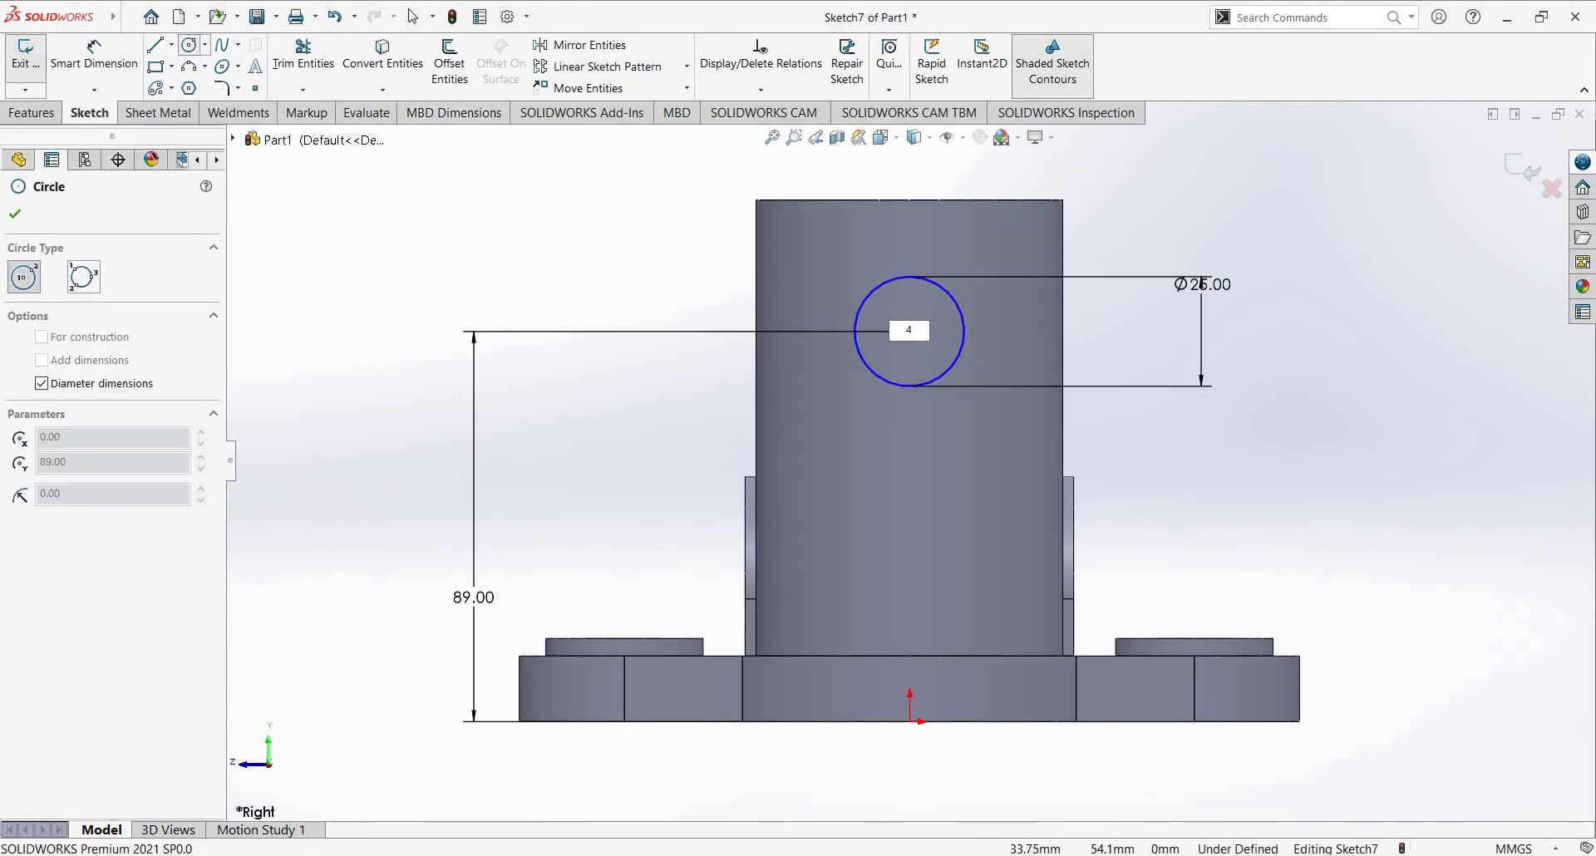
type("8")
key("Return")
key("Escape")
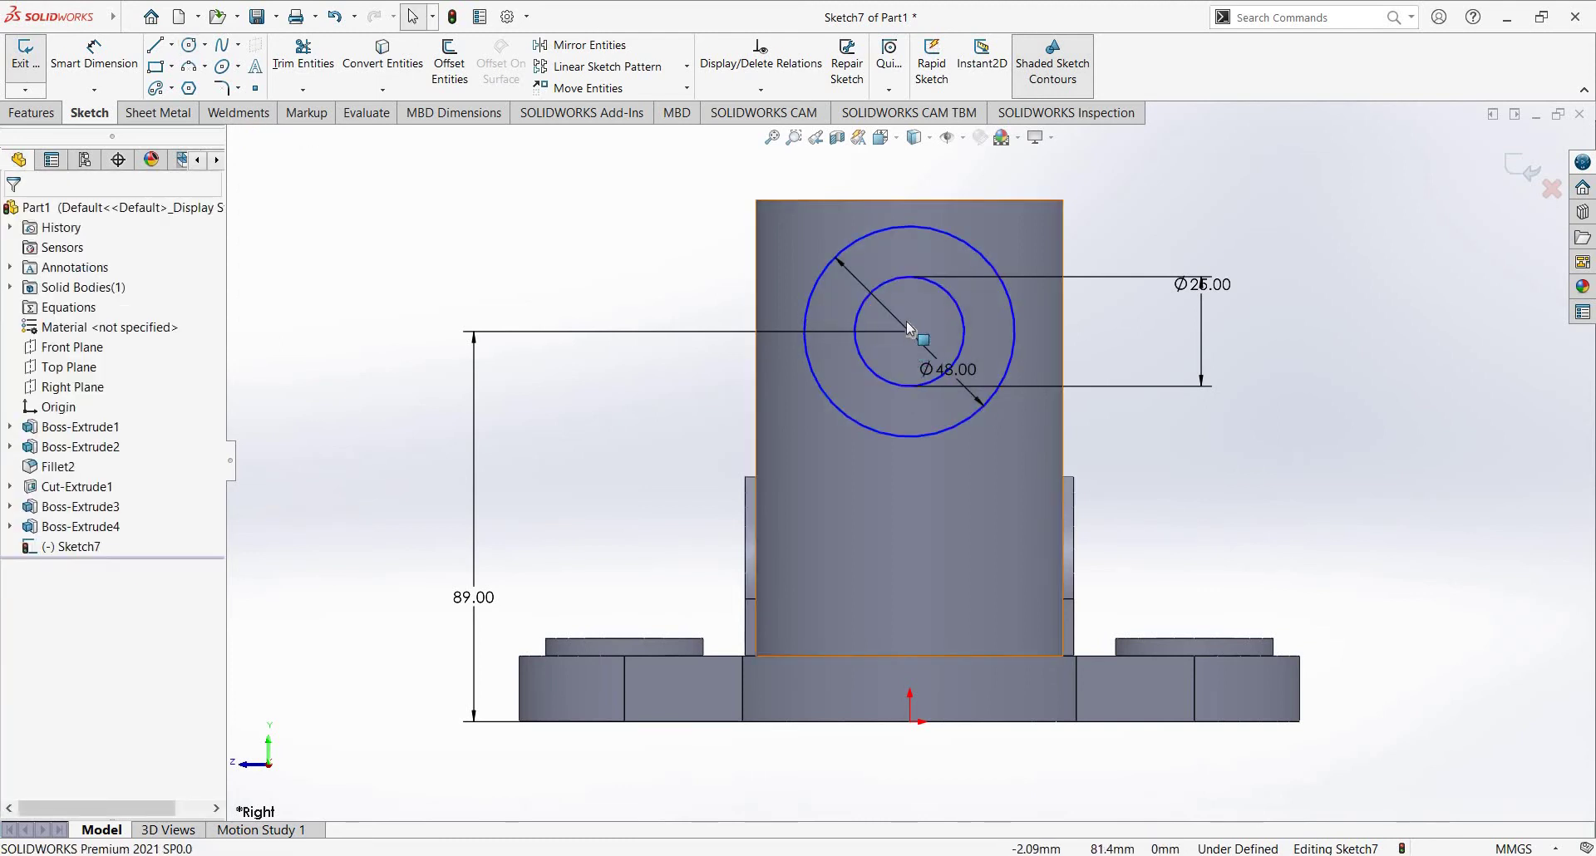
Step: Add a Vertical relation between the circles' centre and the origin to fully define the sketch
left_click(909, 331)
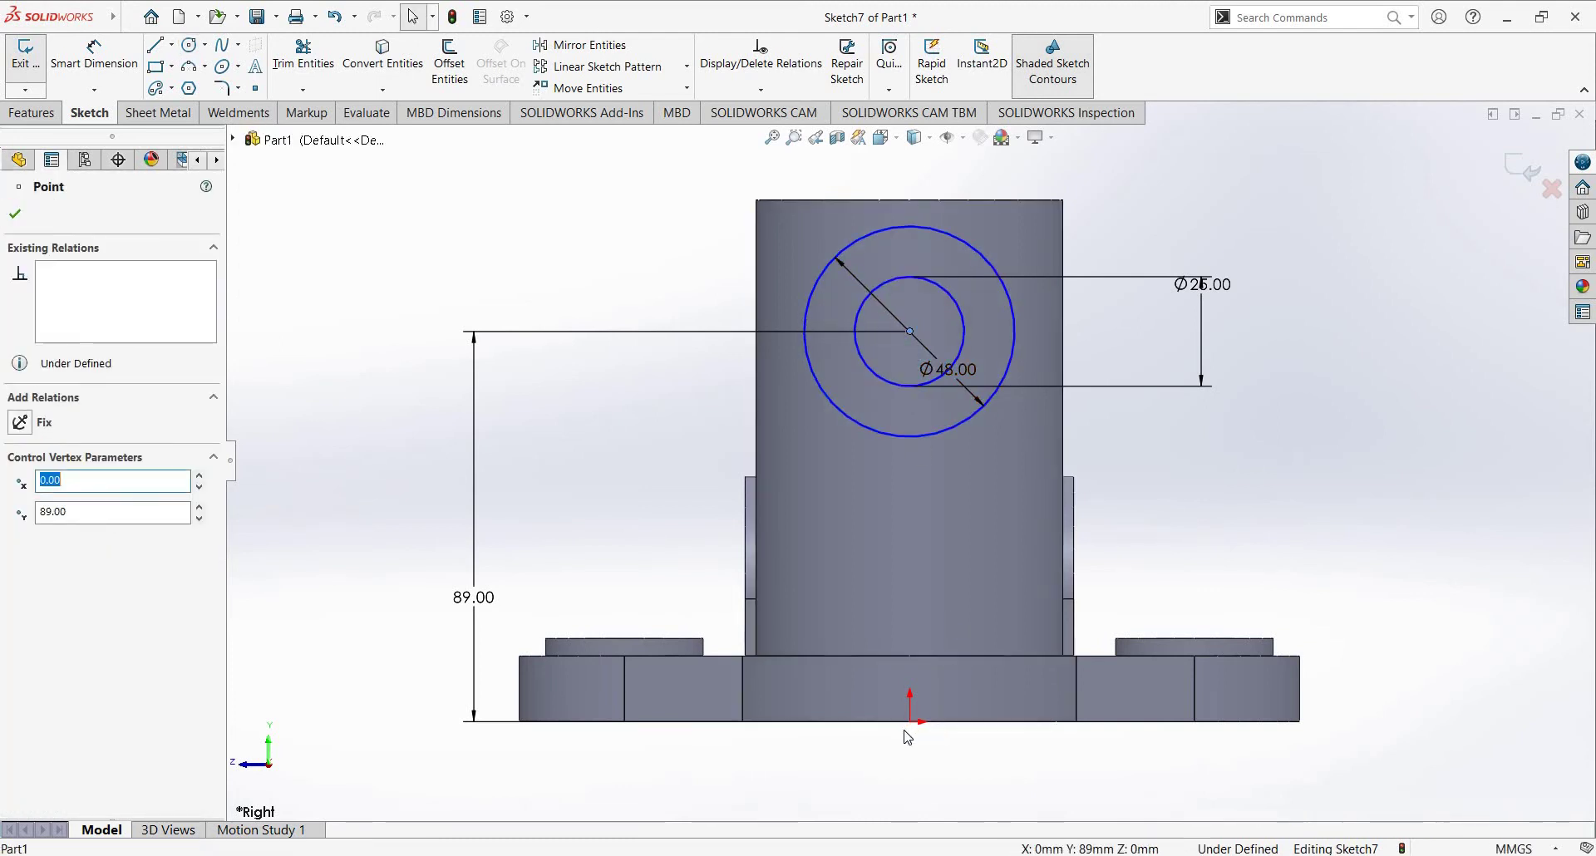
left_click(909, 721, "ctrl")
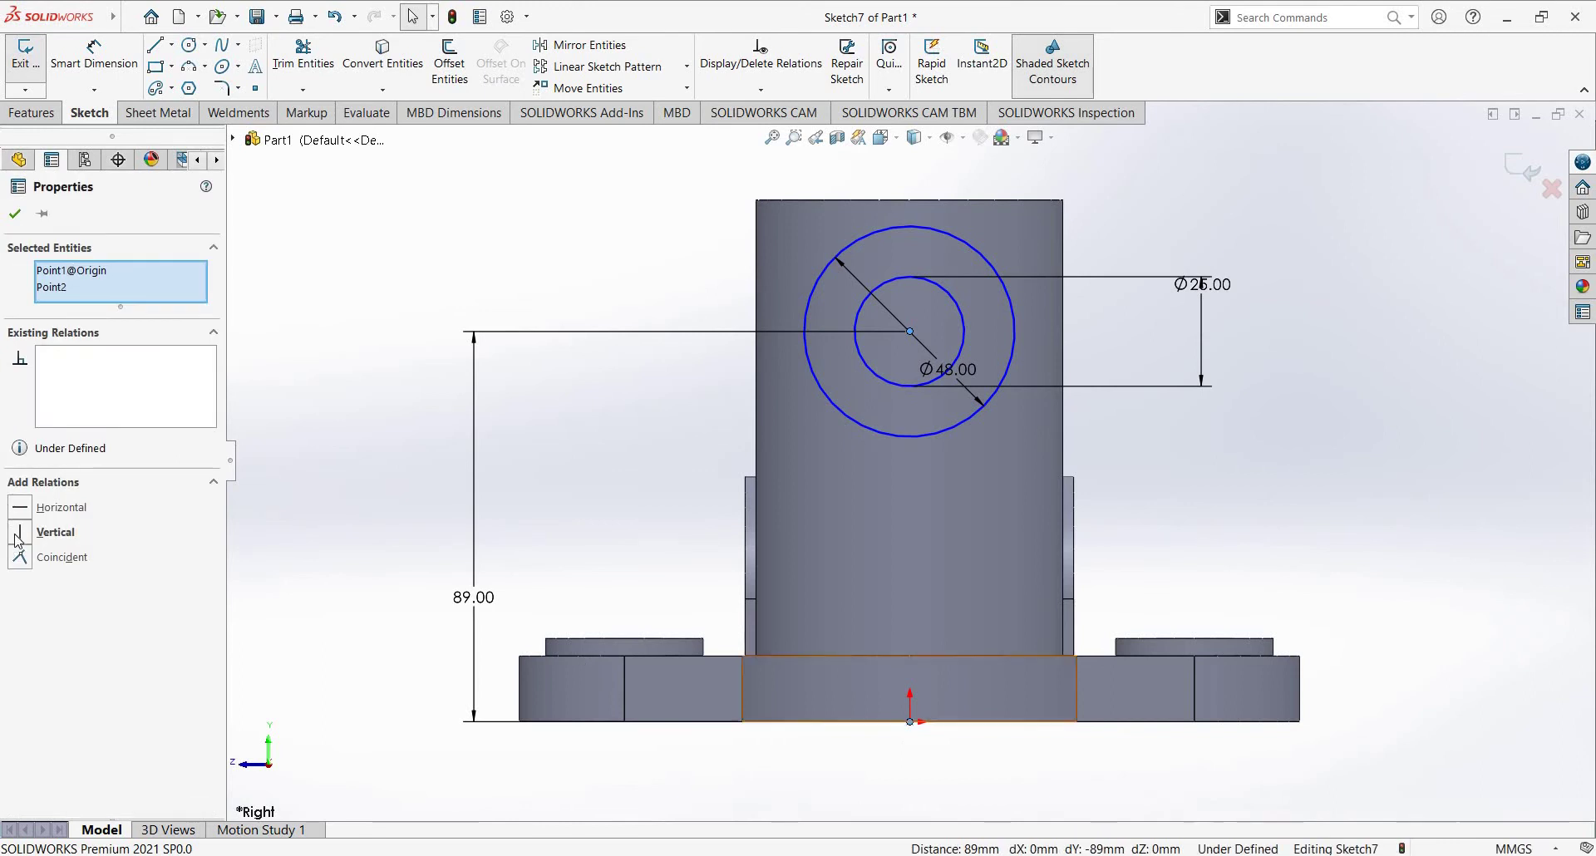
left_click(21, 532)
left_click(1142, 431)
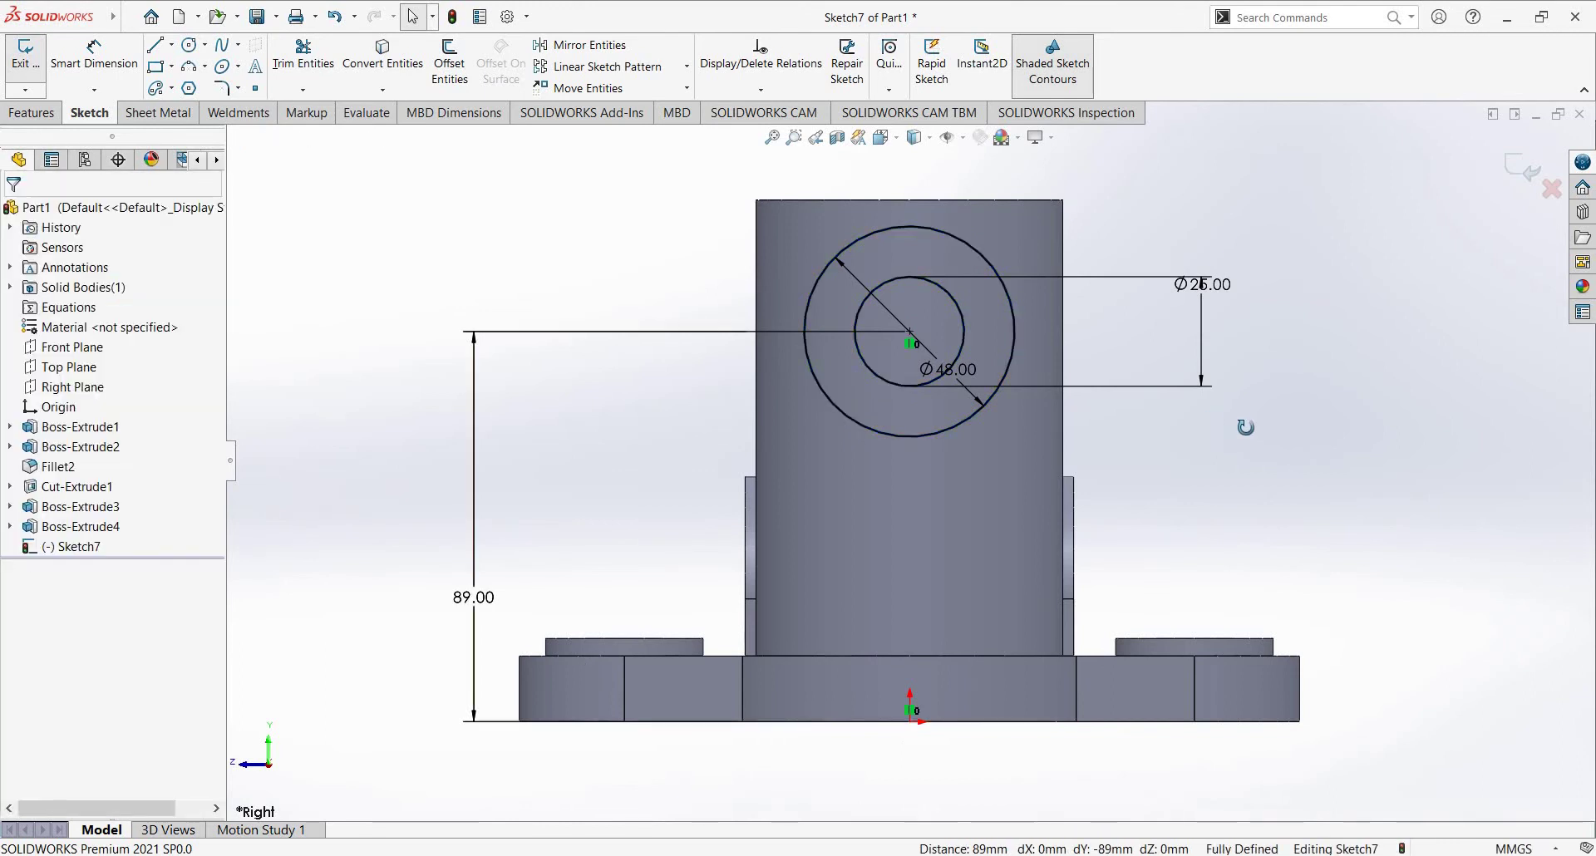
middle_click_drag(1240, 428, 1270, 426)
key("alt+Tab")
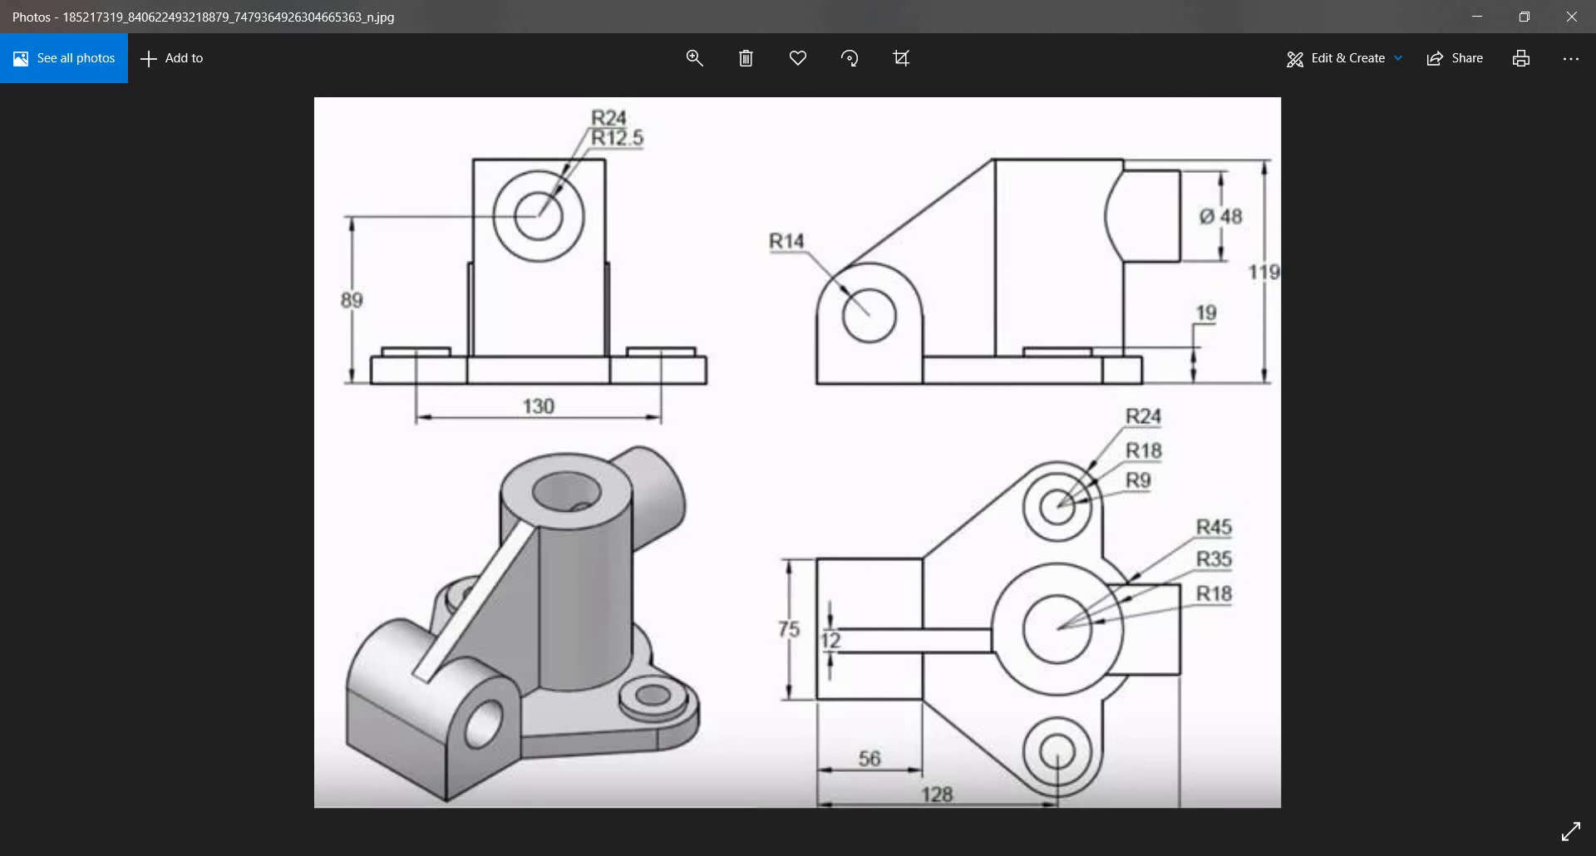
Step: Extrude the hollow side boss 60 mm out from the vertical cylinder as Boss-Extrude5
key("alt+Tab")
left_click(33, 112)
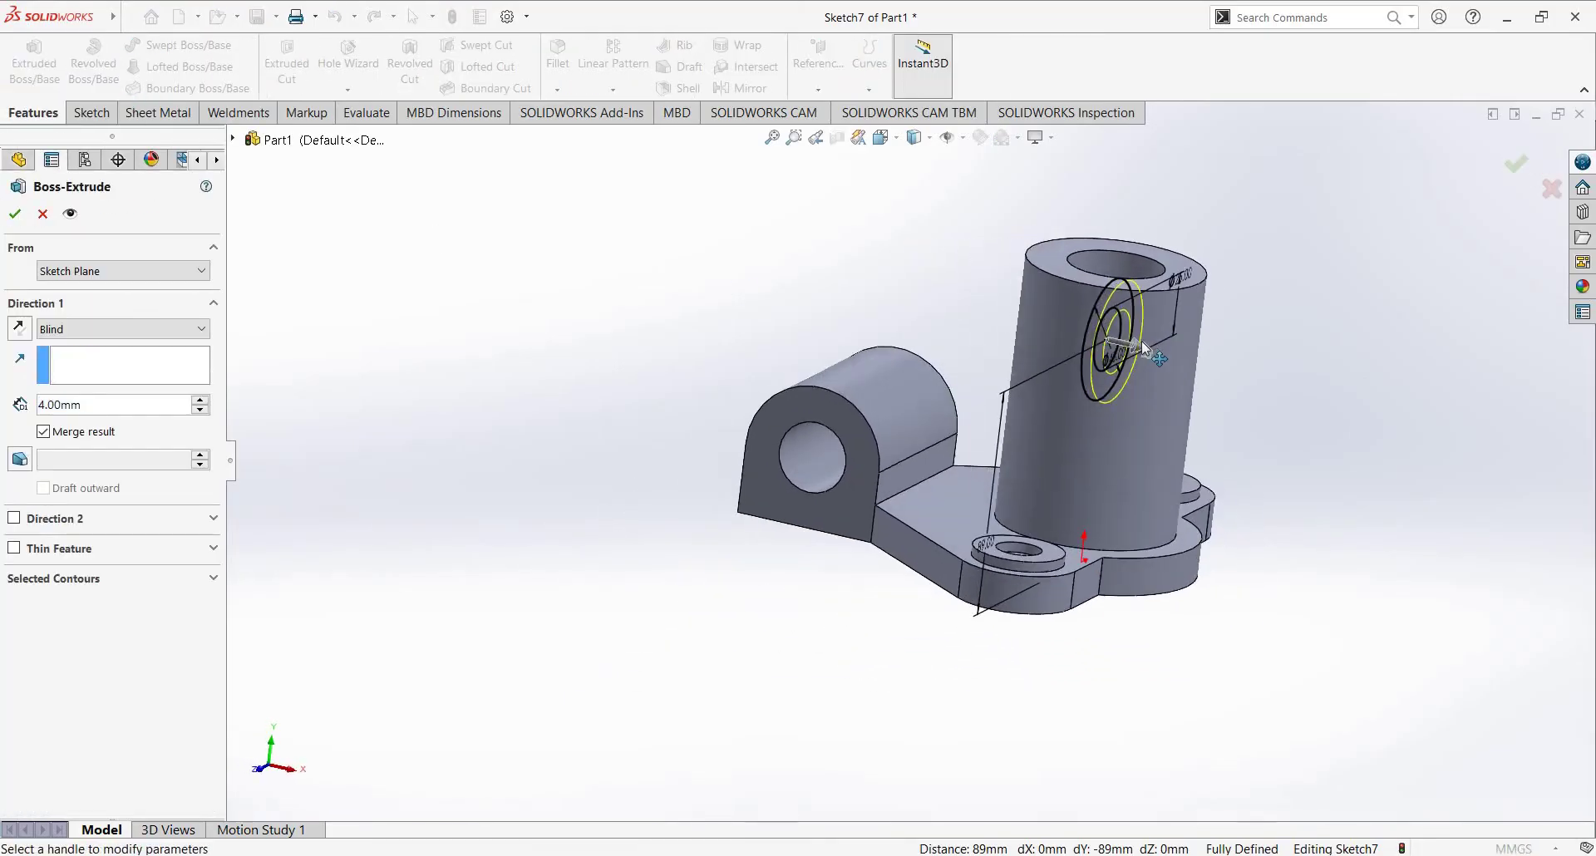
left_click_drag(1146, 349, 1269, 374)
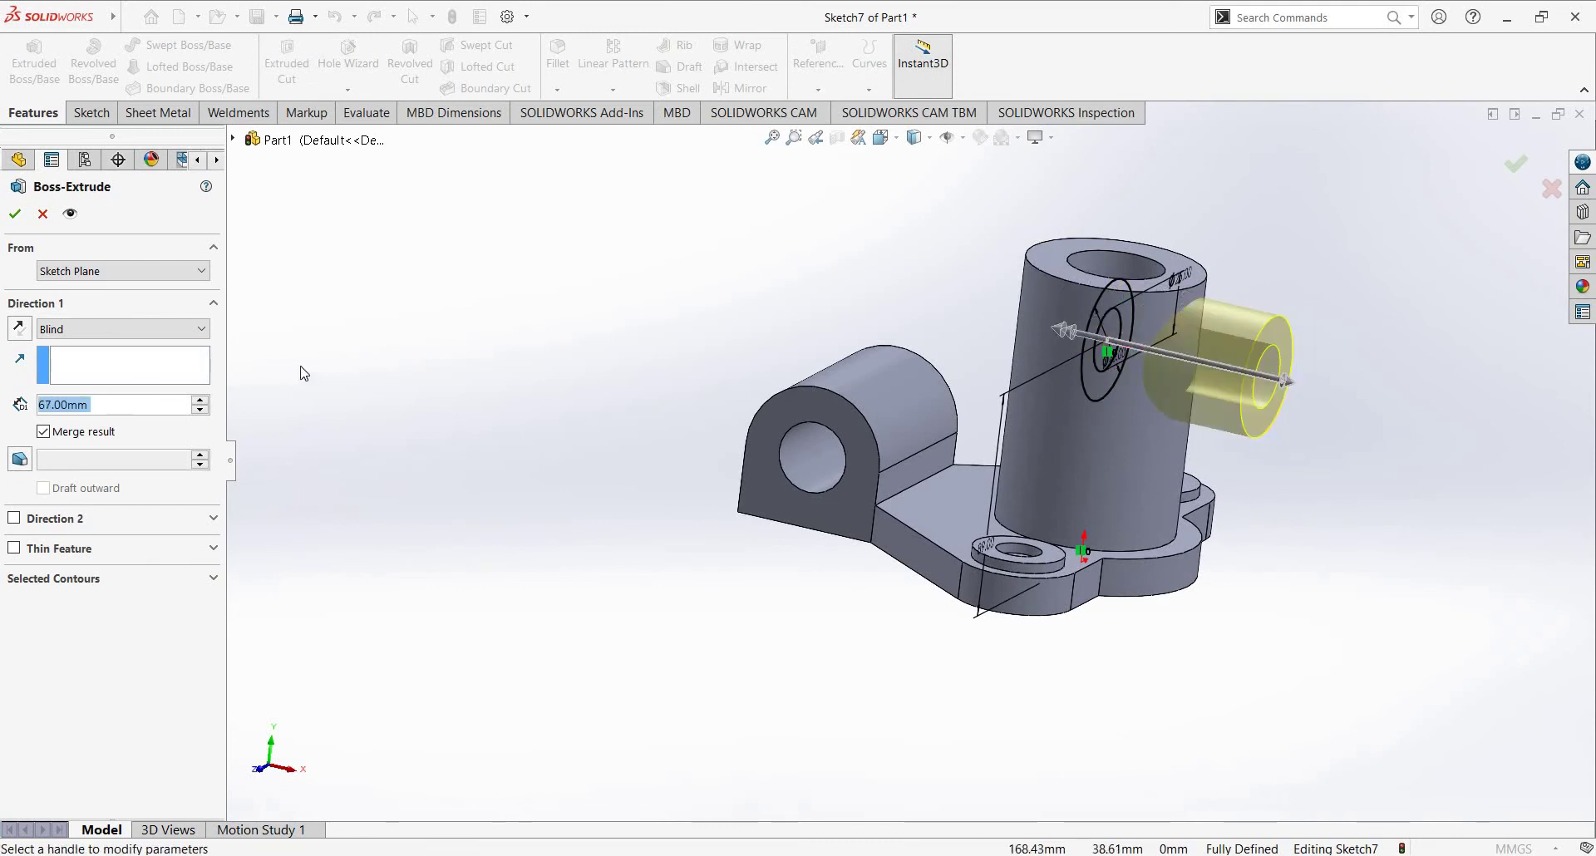
type("60")
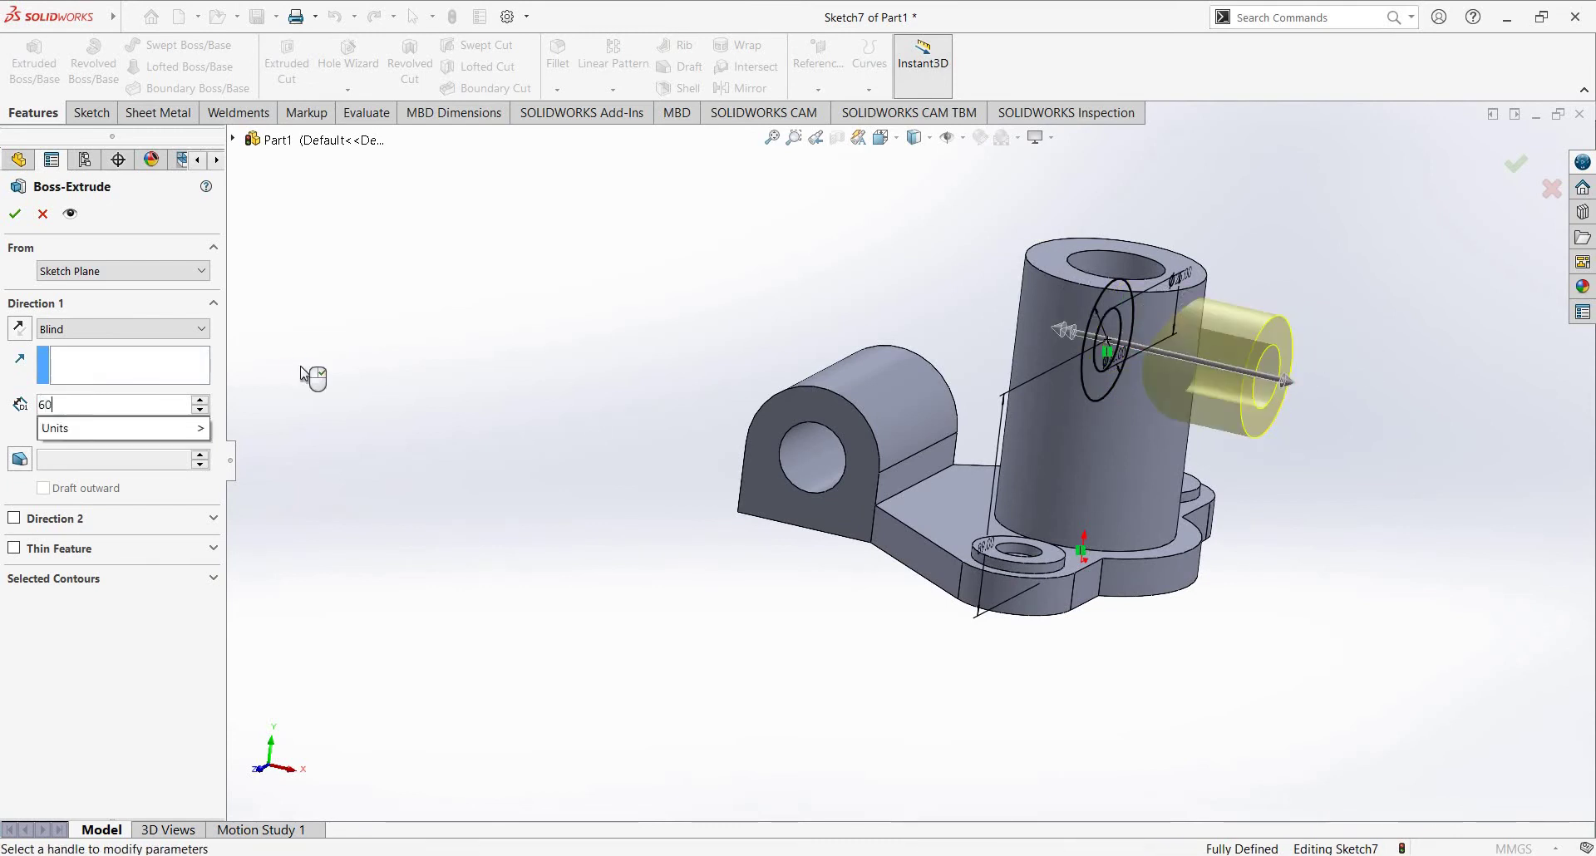
key("Return")
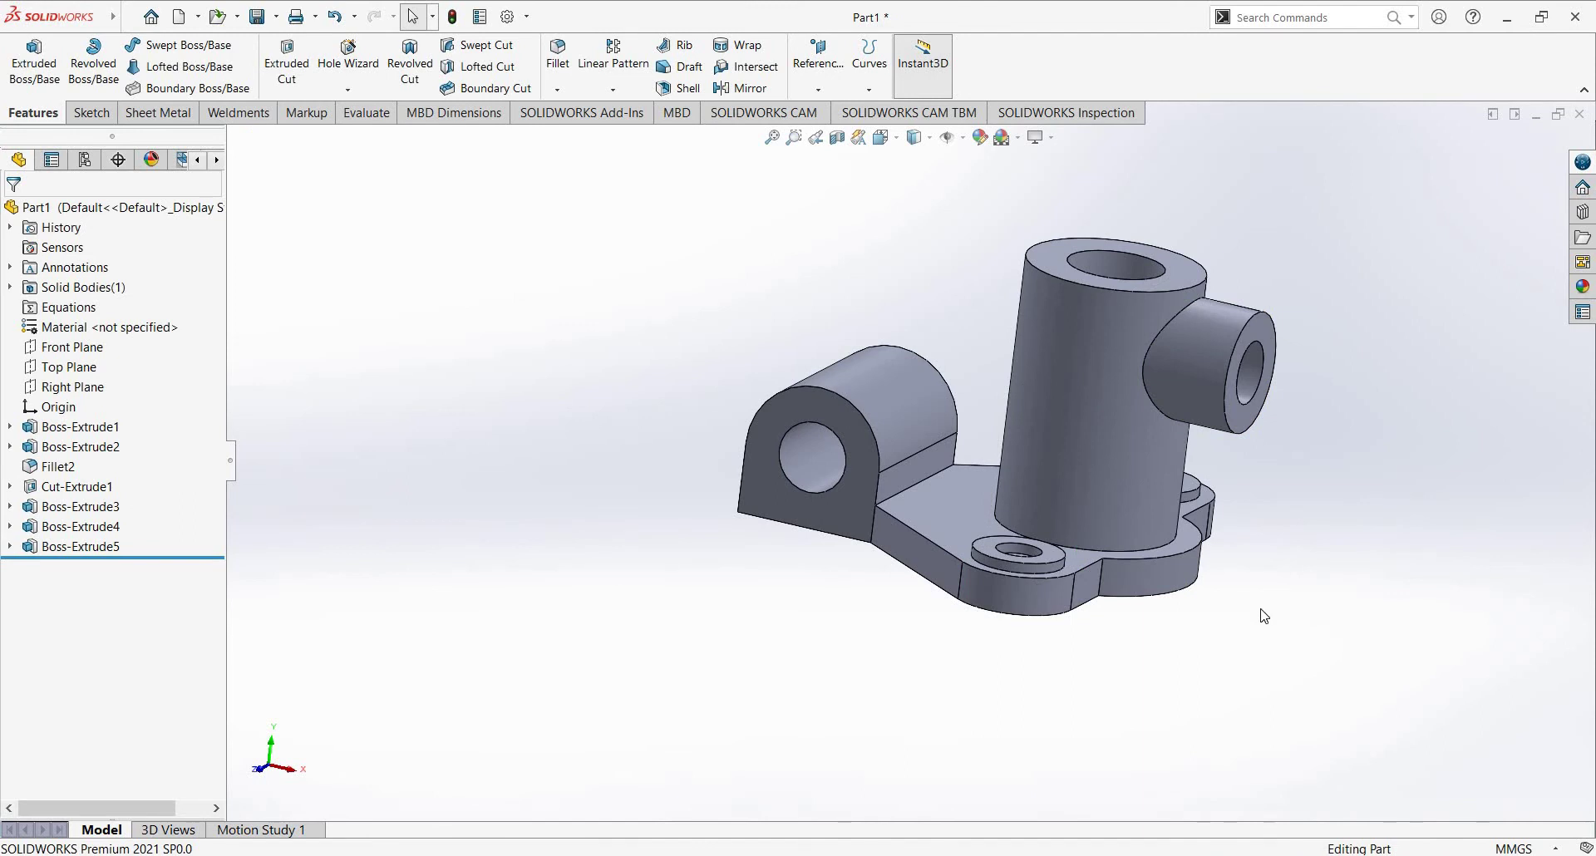
key("space")
left_click(1063, 670)
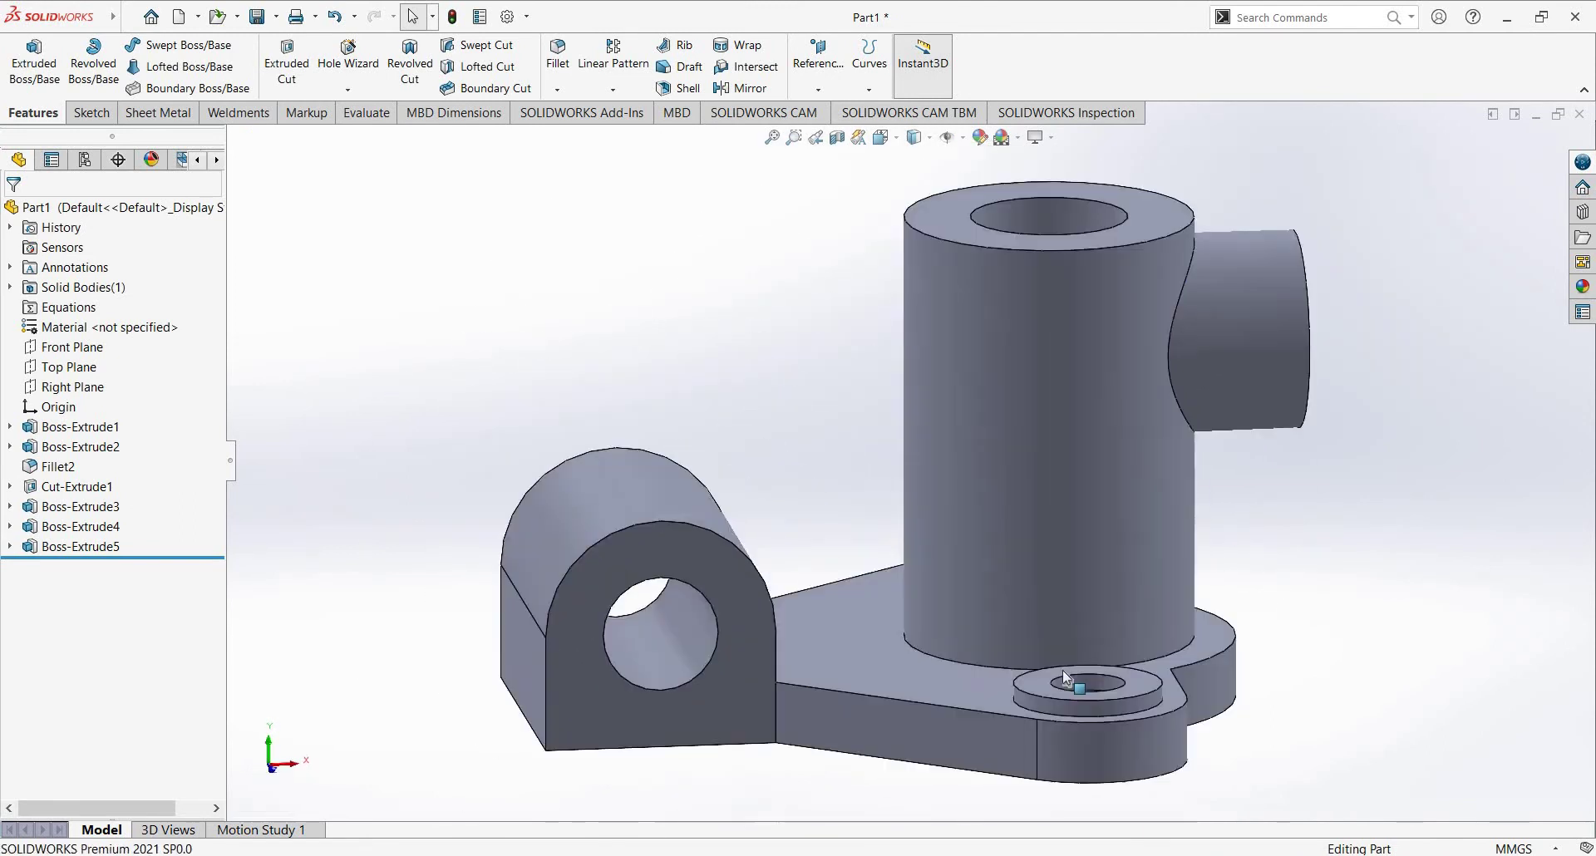
key("ctrl+7")
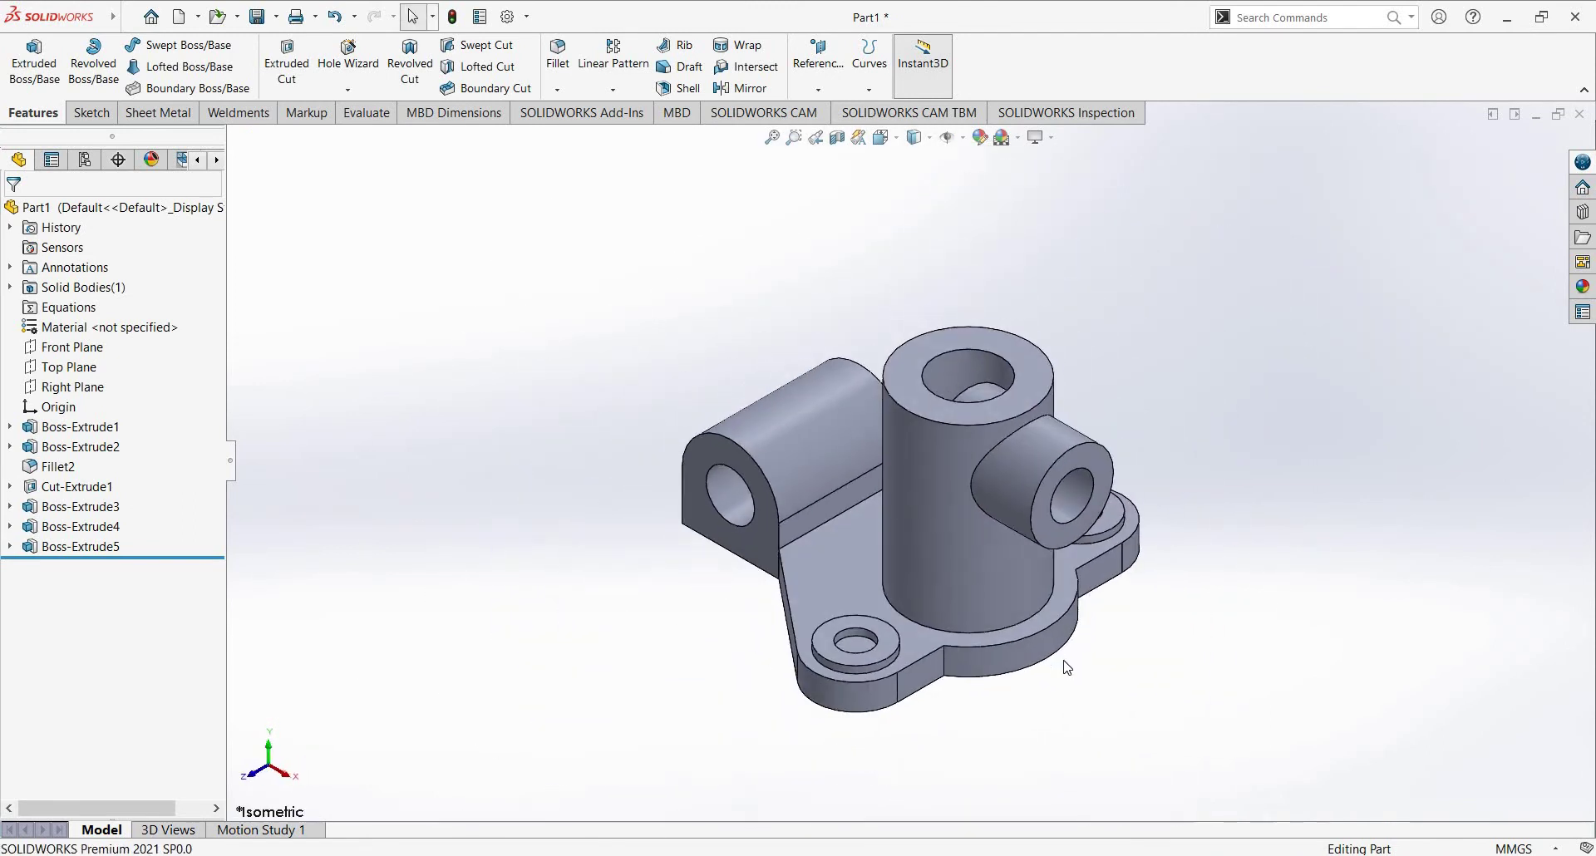
key("alt+Tab")
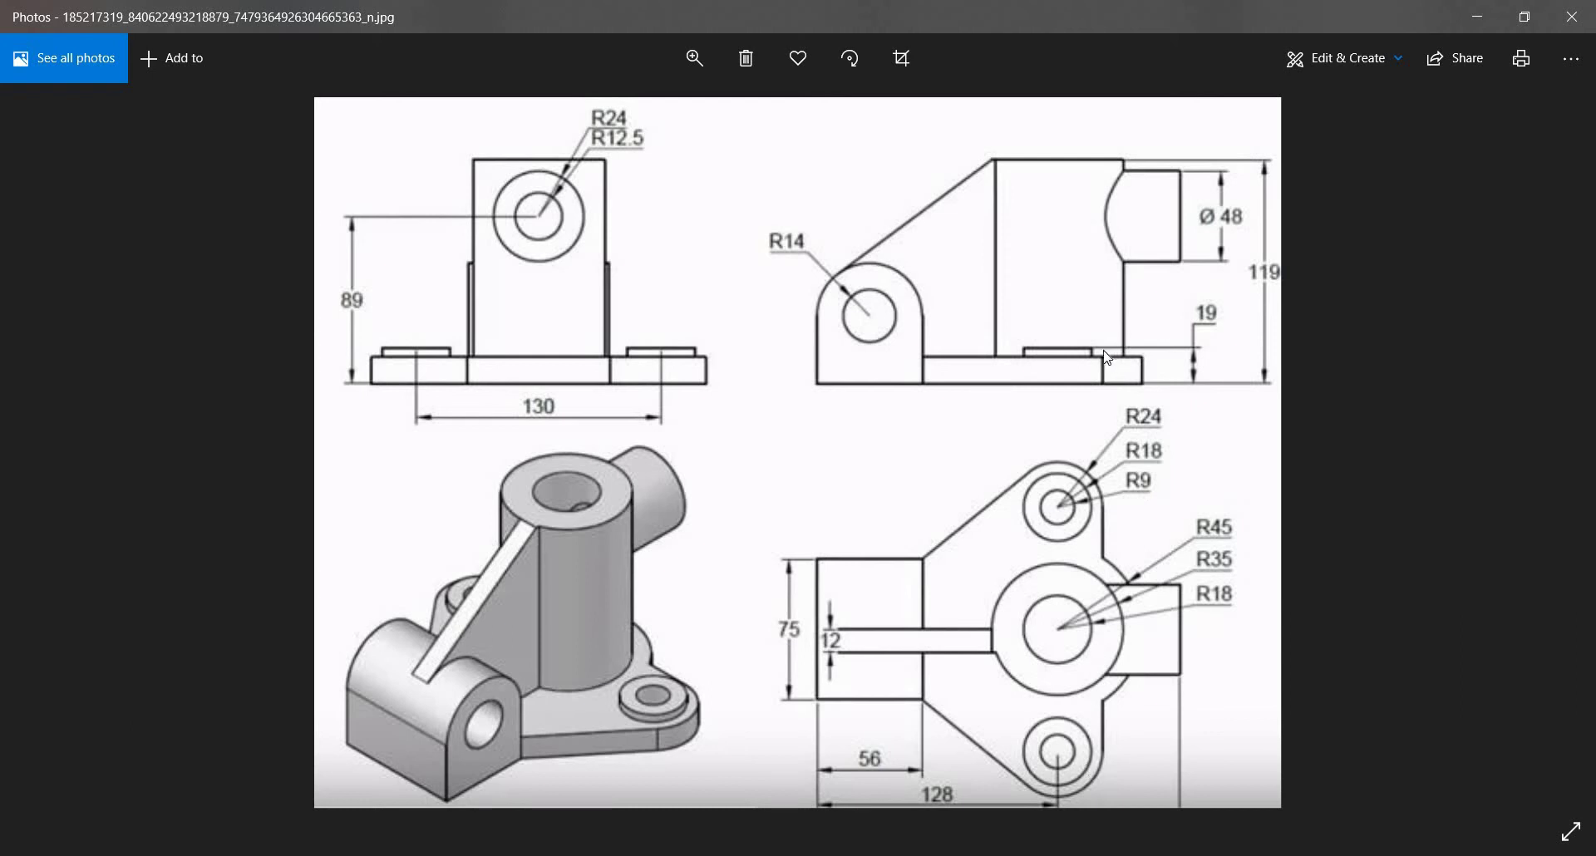
key("alt+Tab")
key("space")
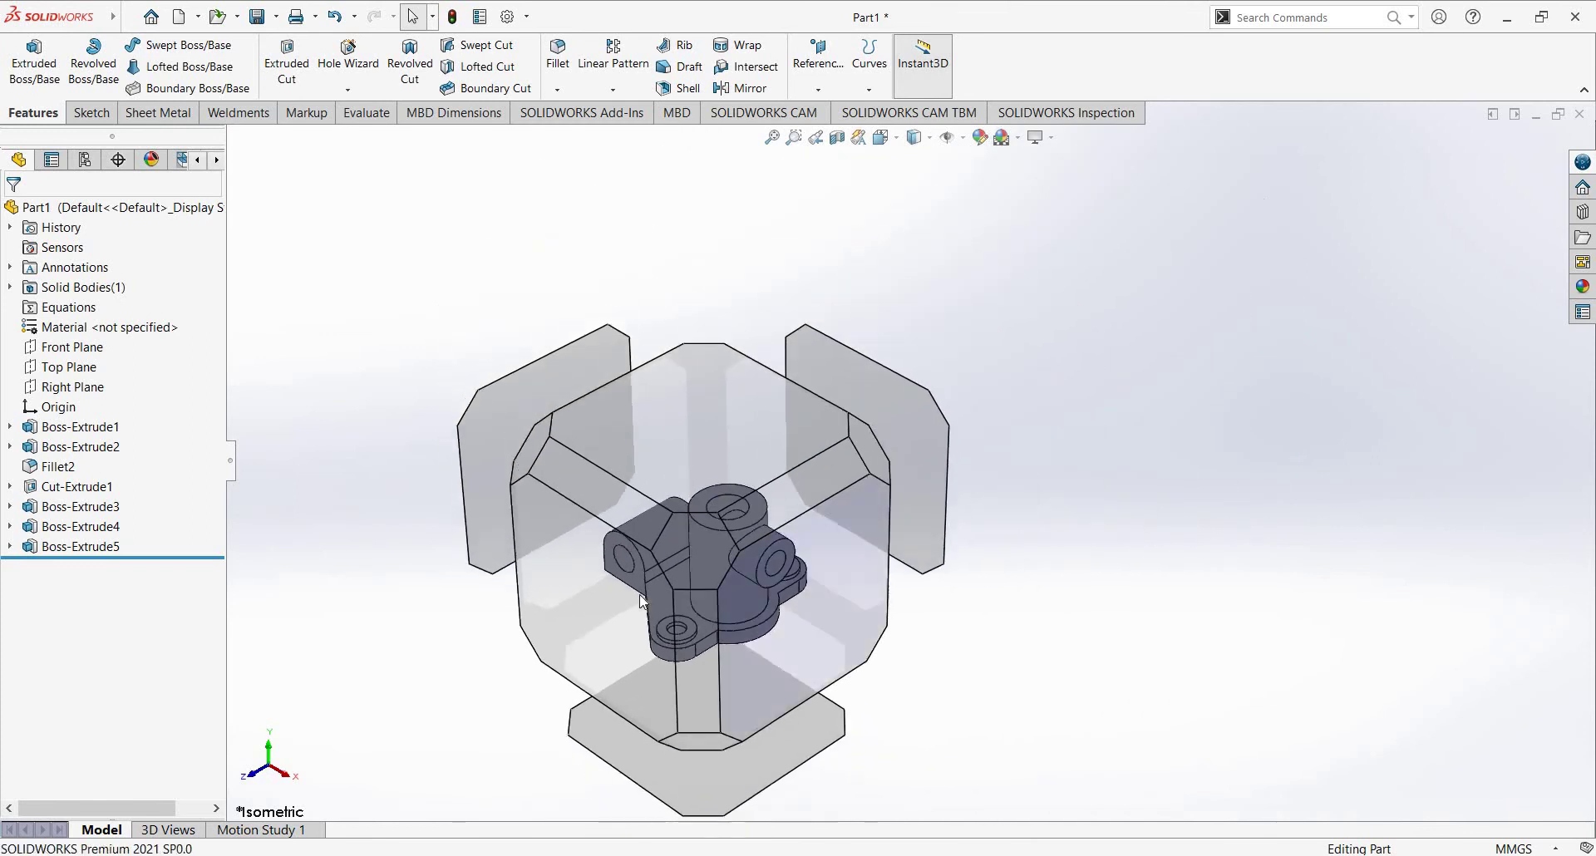
key("ctrl+1")
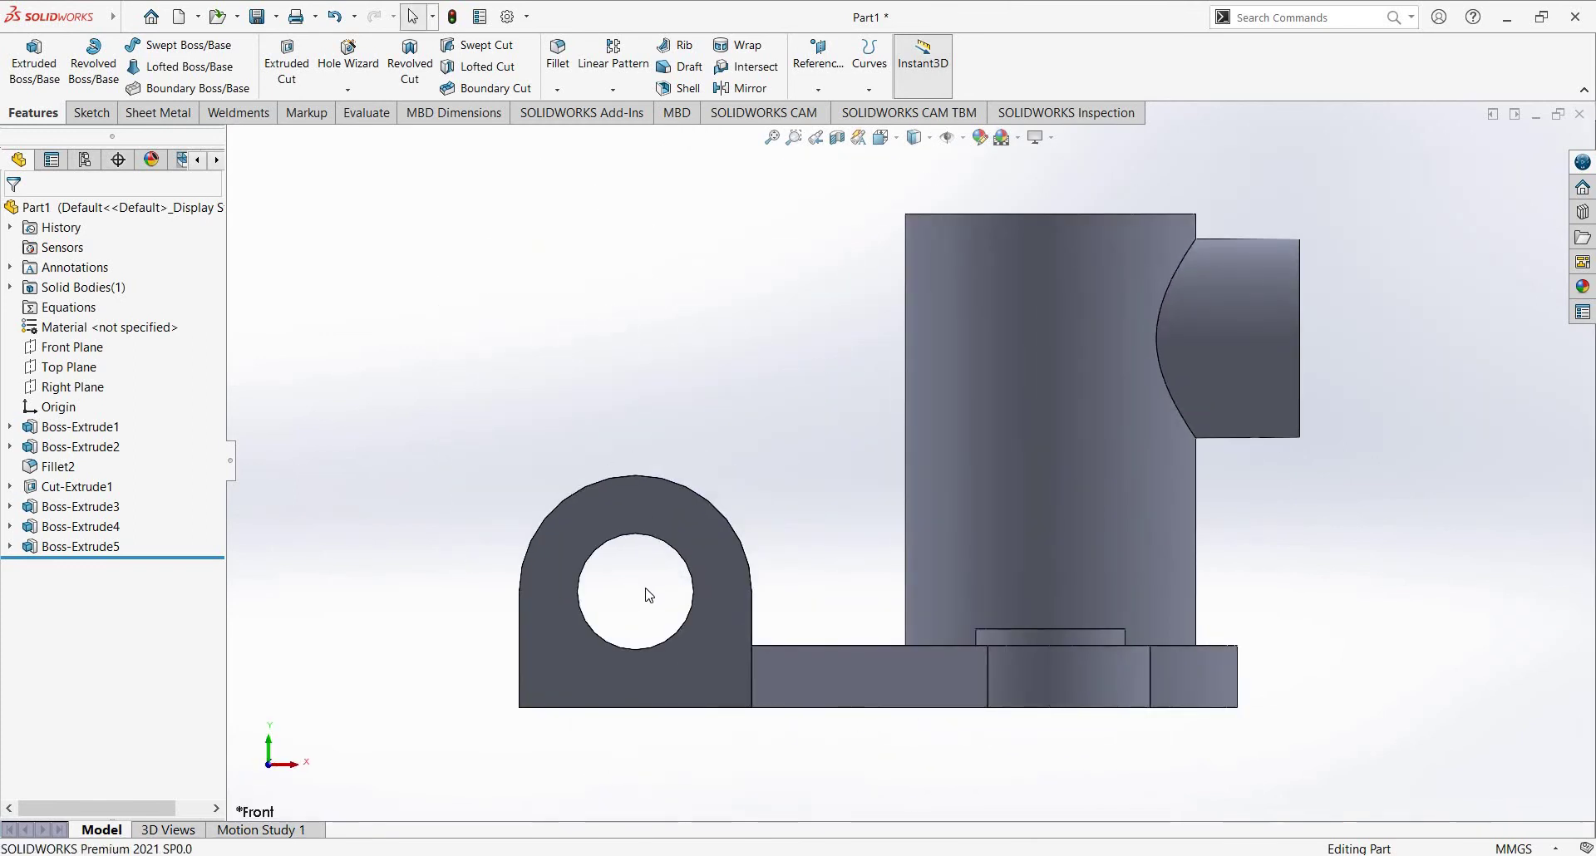
key("alt+Tab")
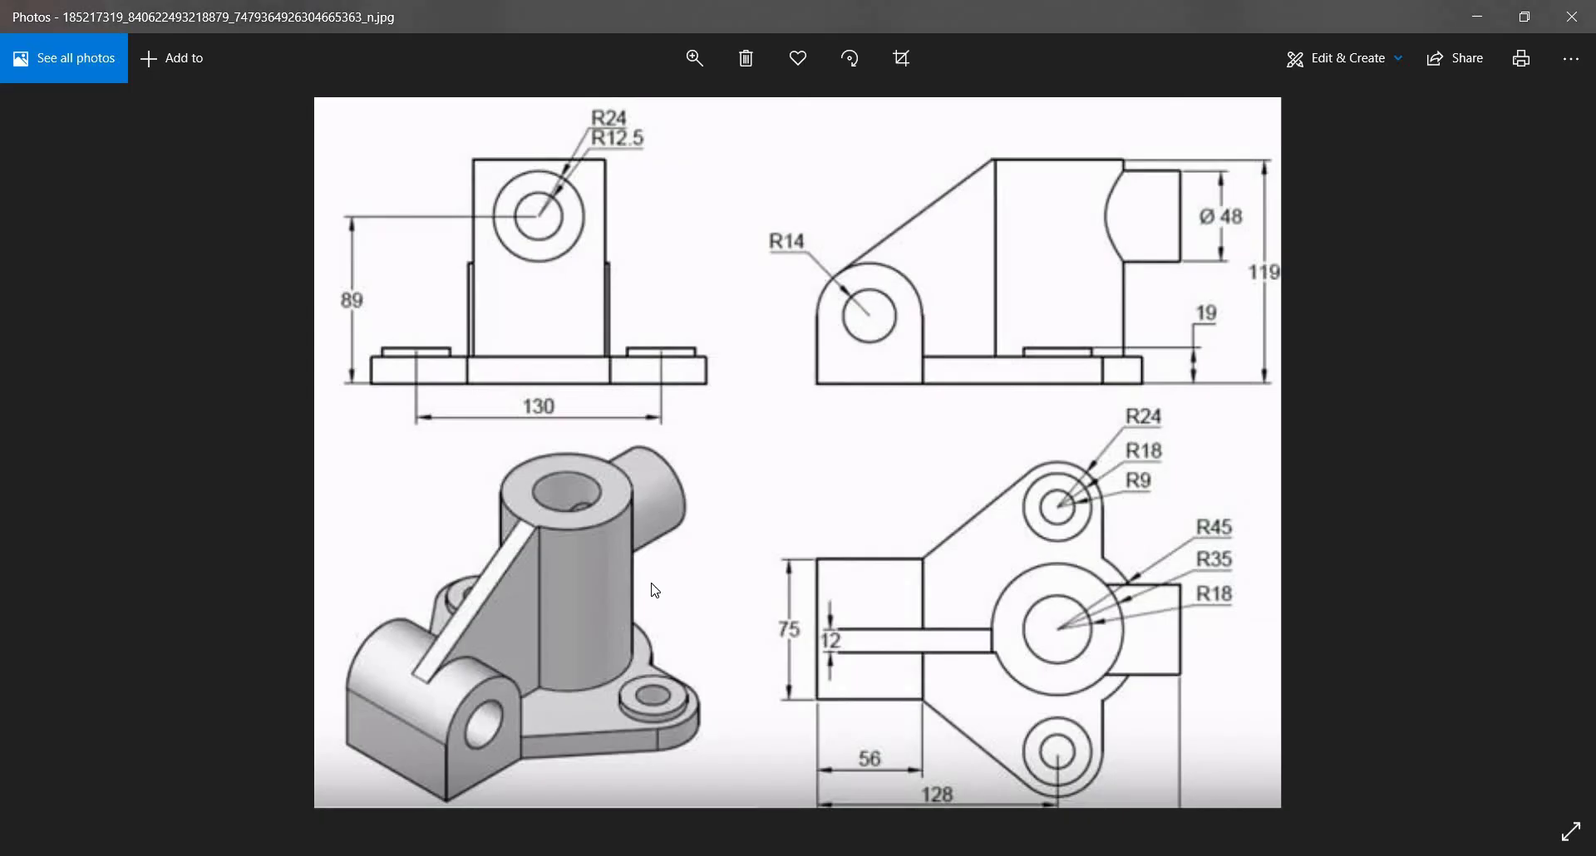
key("alt+Tab")
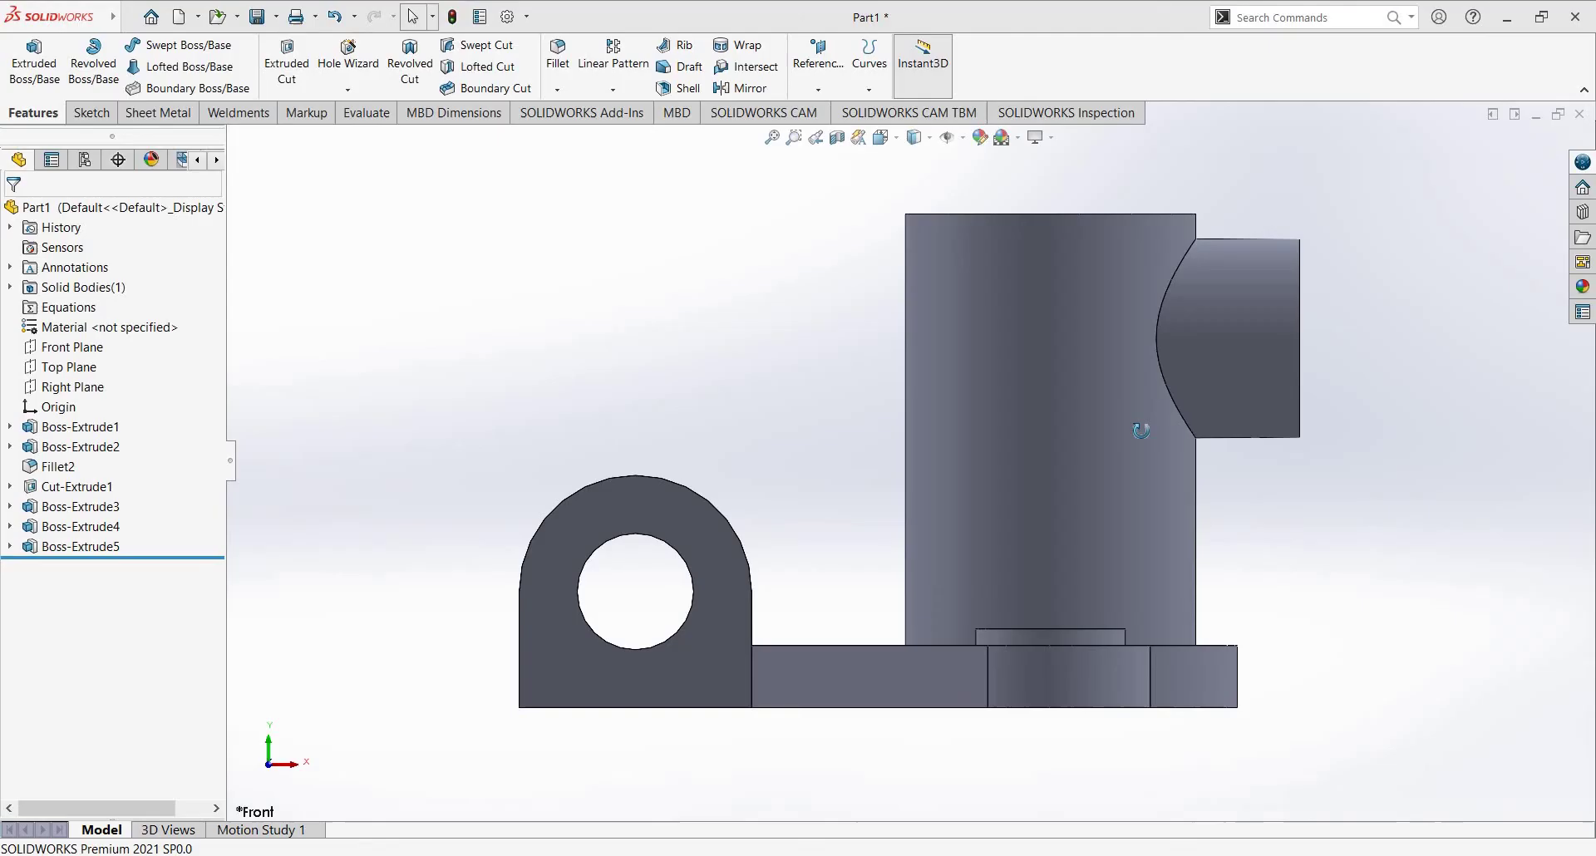
mouse_move(652, 580)
middle_mouse_down()
mouse_move(1160, 671)
mouse_move(970, 582)
middle_mouse_up()
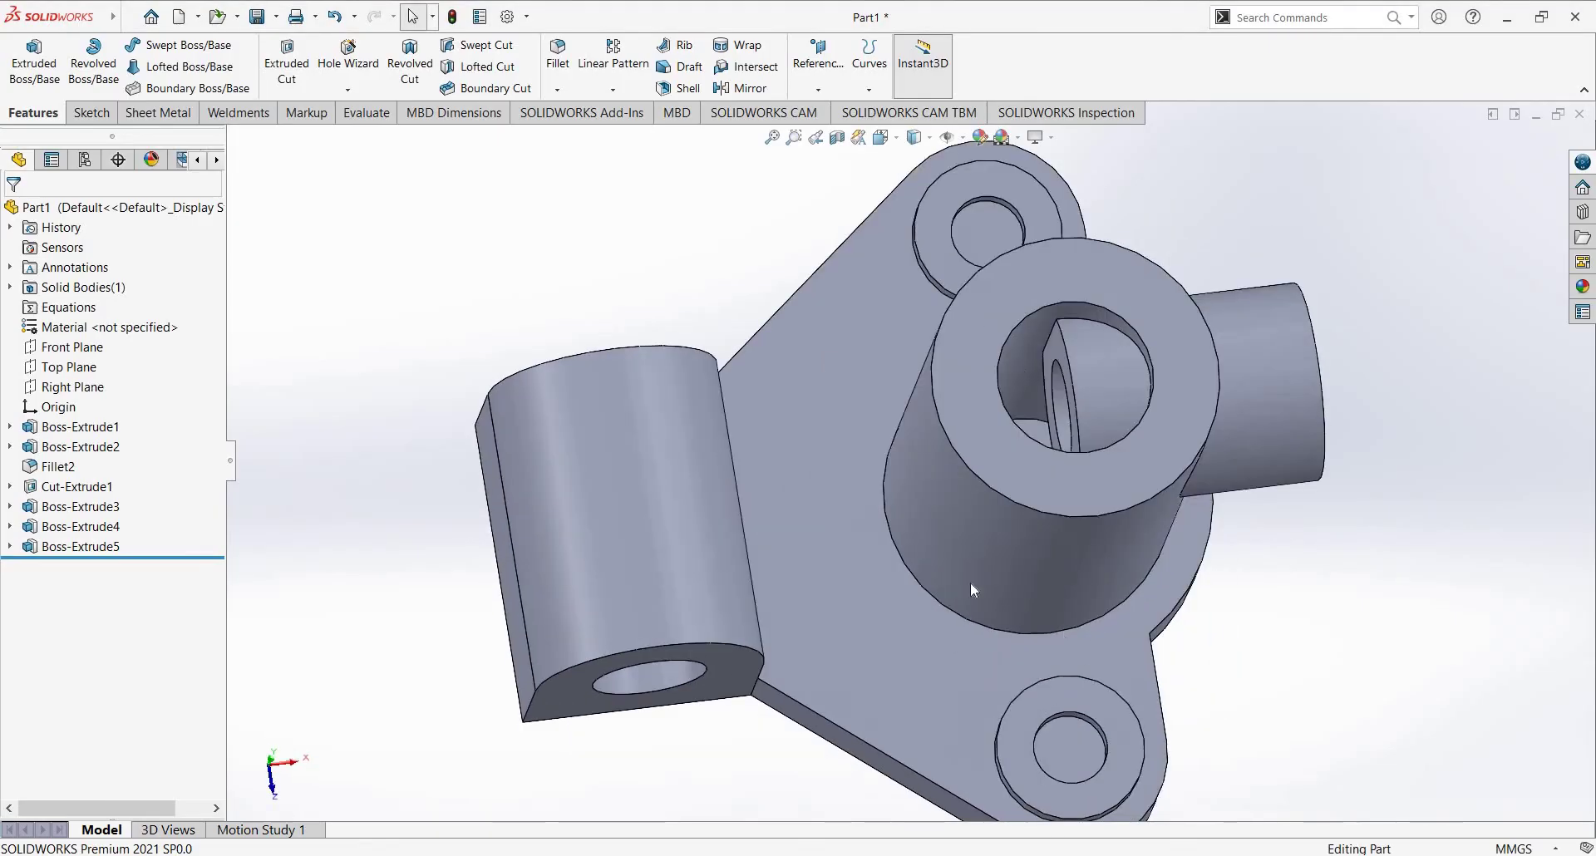
key("space")
left_click(879, 504)
middle_click_drag(879, 505, 851, 573)
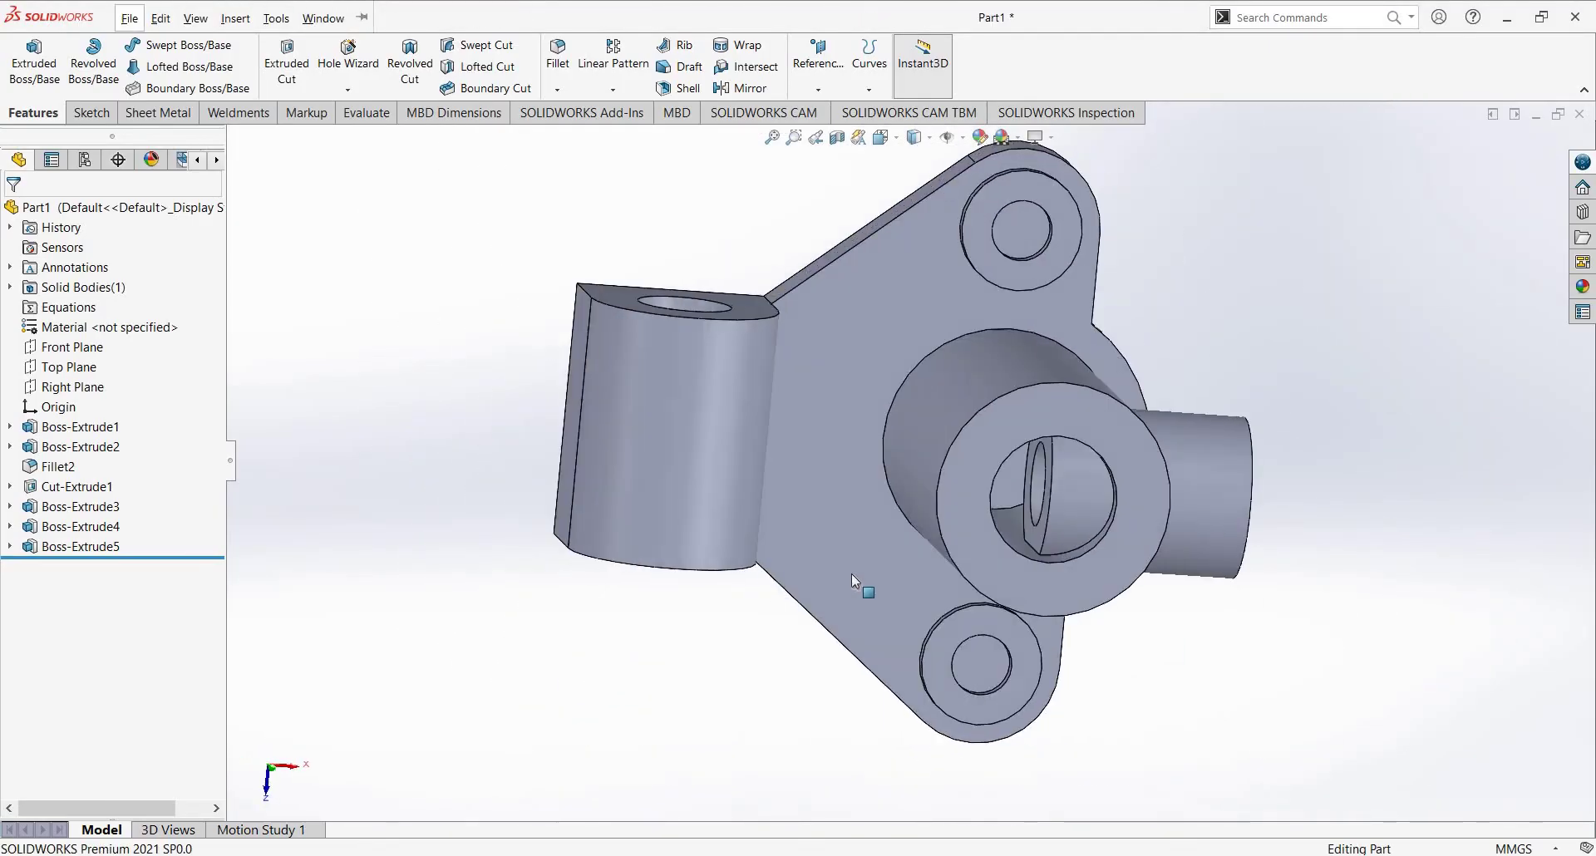
key("space")
left_click(765, 571)
key("alt+Tab")
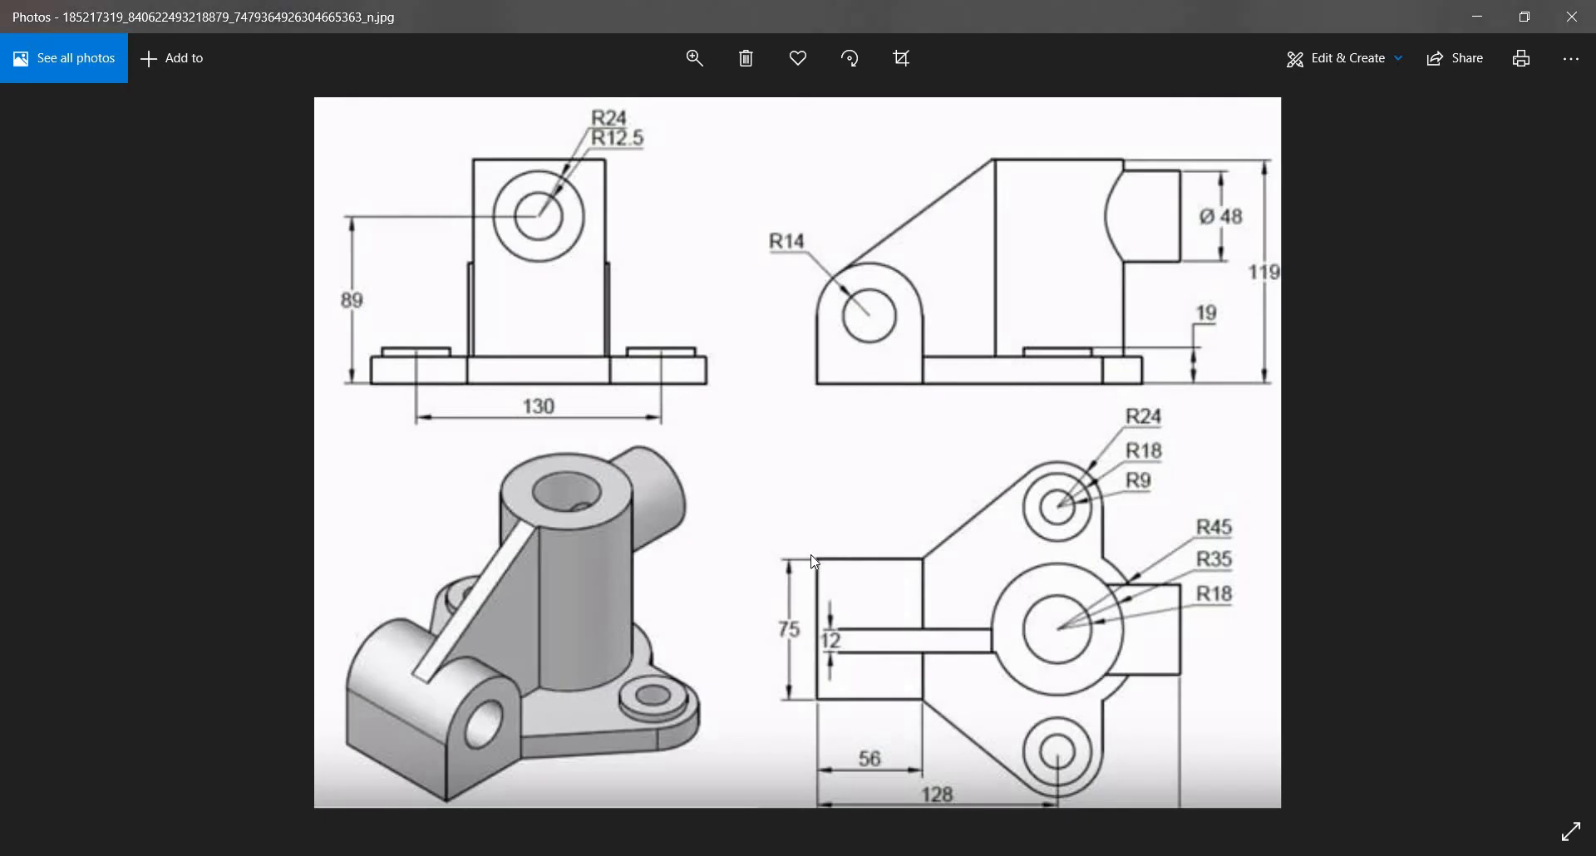
key("alt+Tab")
mouse_move(914, 136)
middle_mouse_down()
mouse_move(1122, 523)
mouse_move(1028, 634)
mouse_move(922, 274)
middle_mouse_up()
scroll(964, 415, "down", 5)
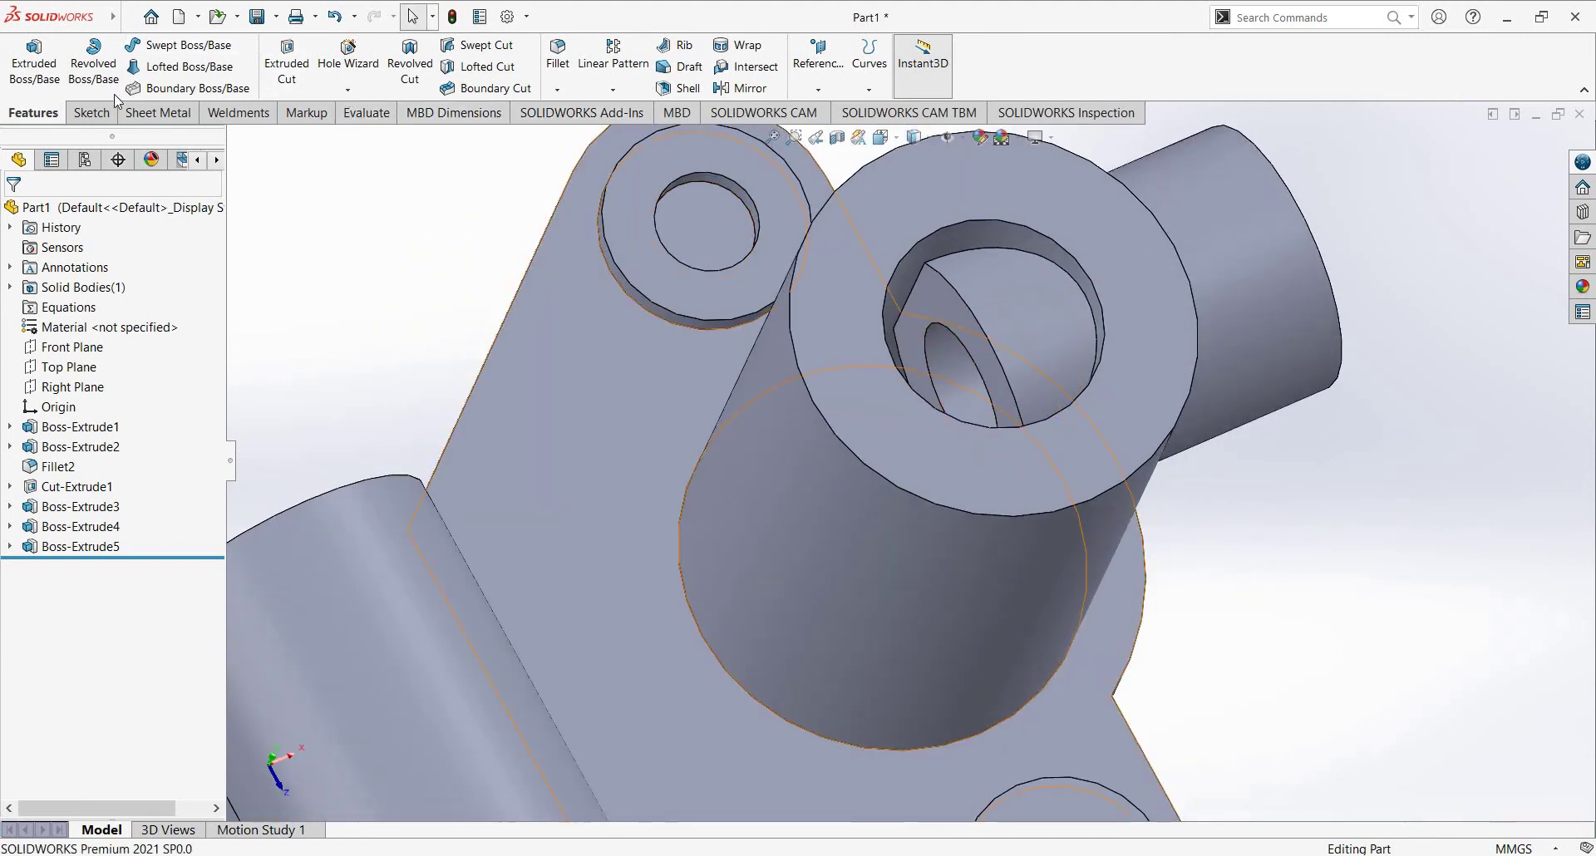
Step: Enable the Direct Editing tab in the CommandManager and show its tools
right_click(268, 117)
mouse_move(306, 172)
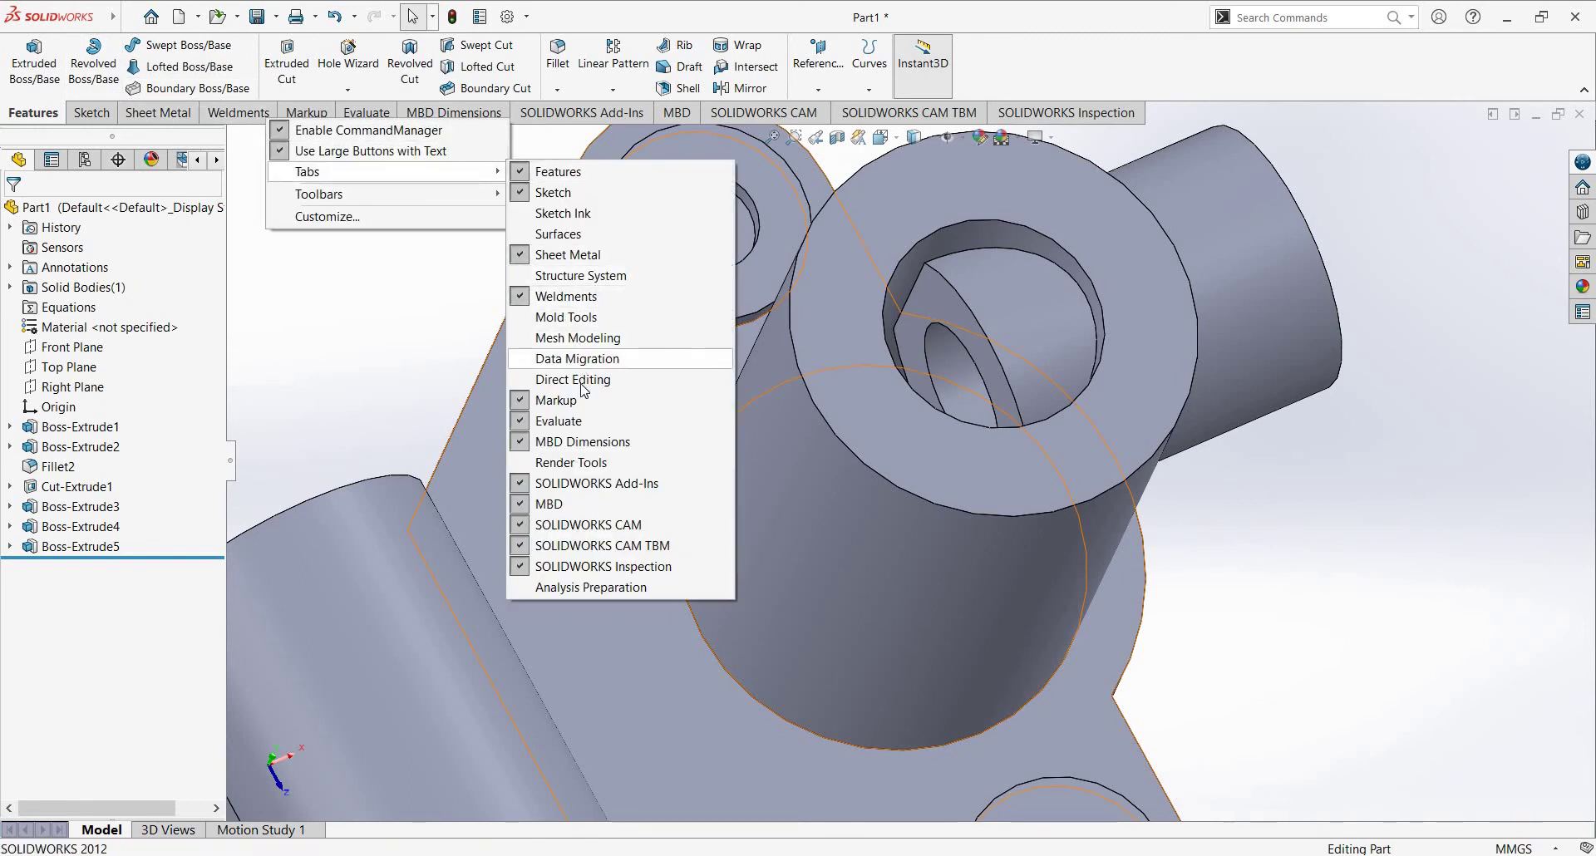
left_click(548, 379)
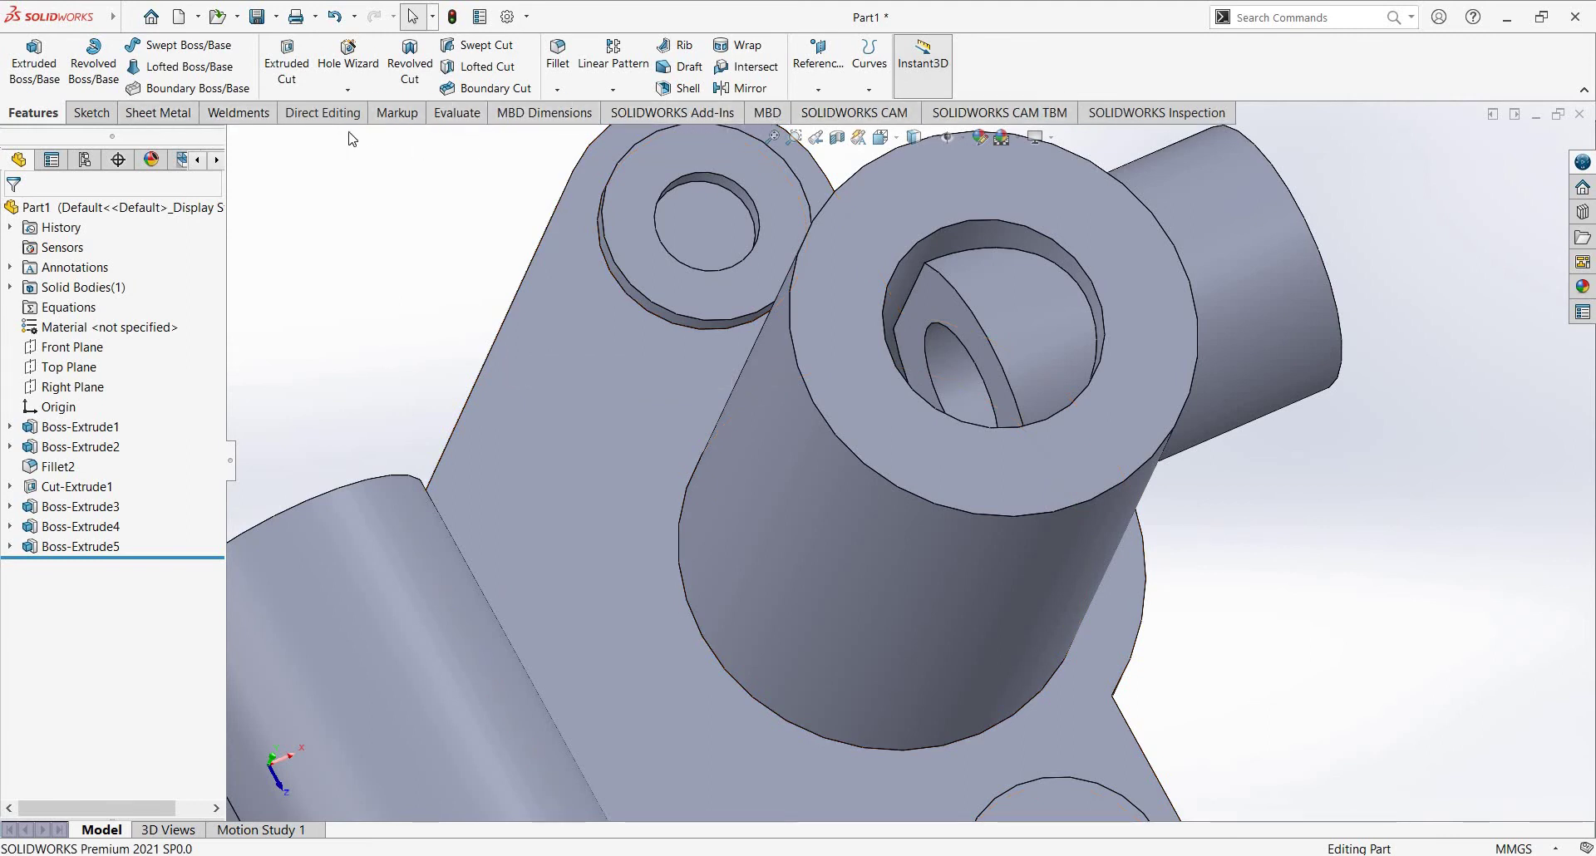
left_click(324, 116)
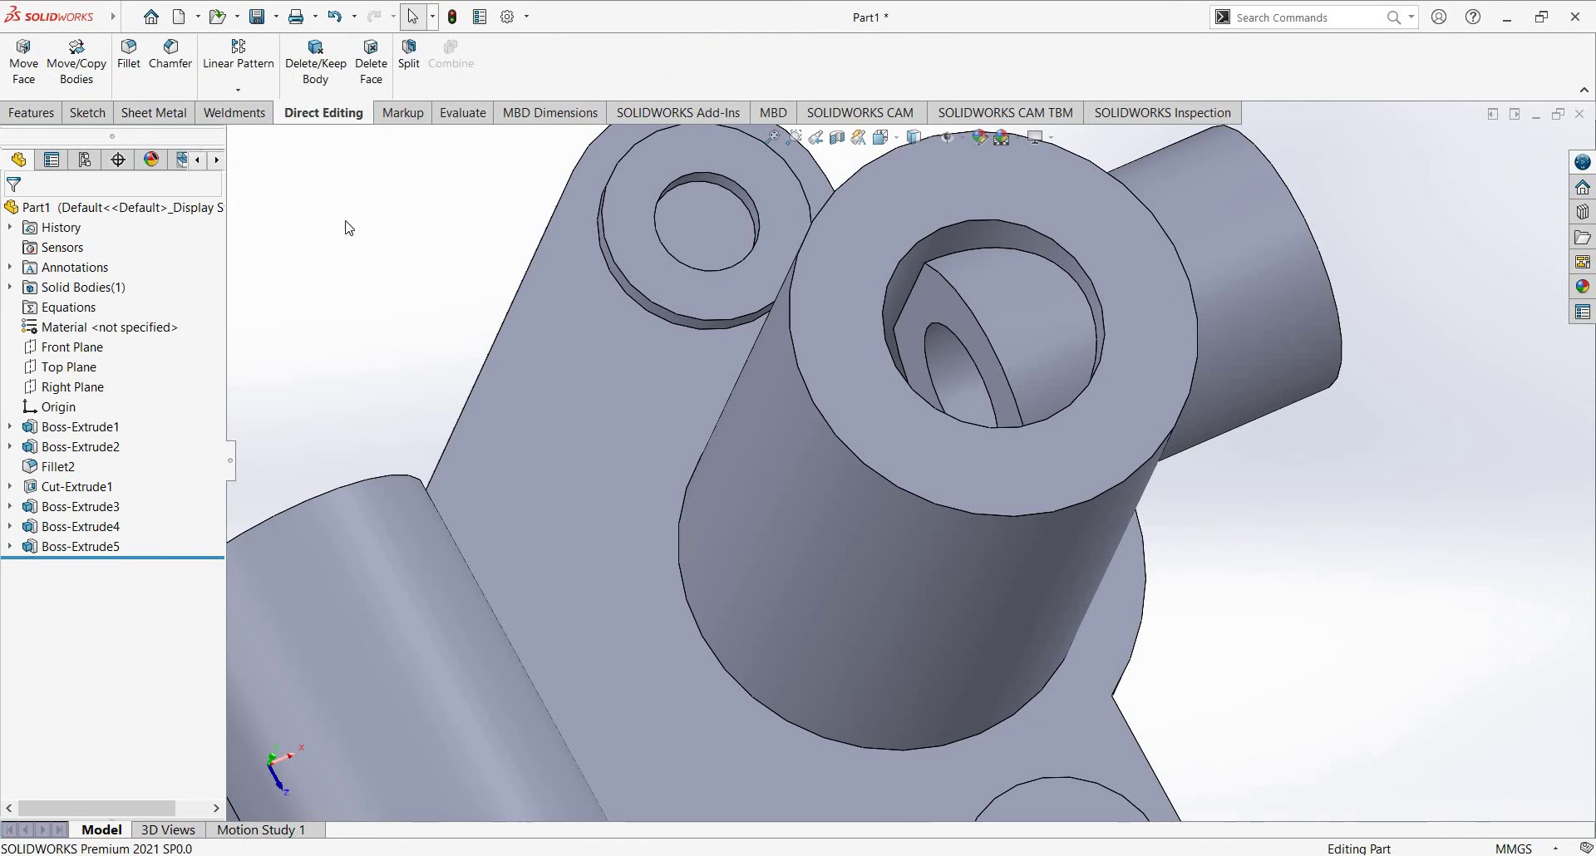
middle_click_drag(464, 154, 197, 93)
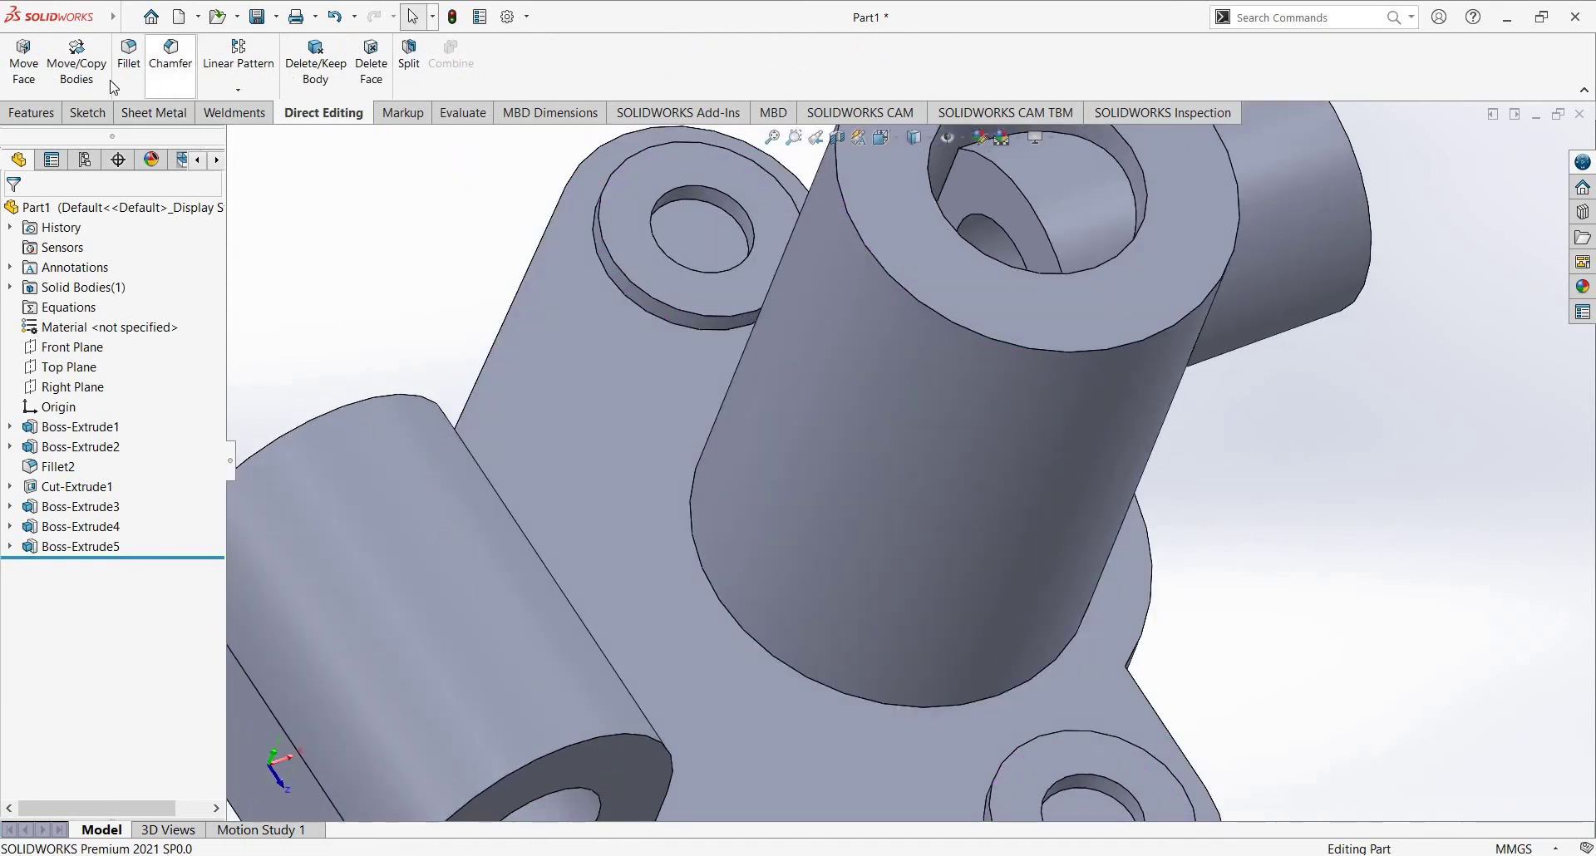
middle_click_drag(789, 374, 394, 68)
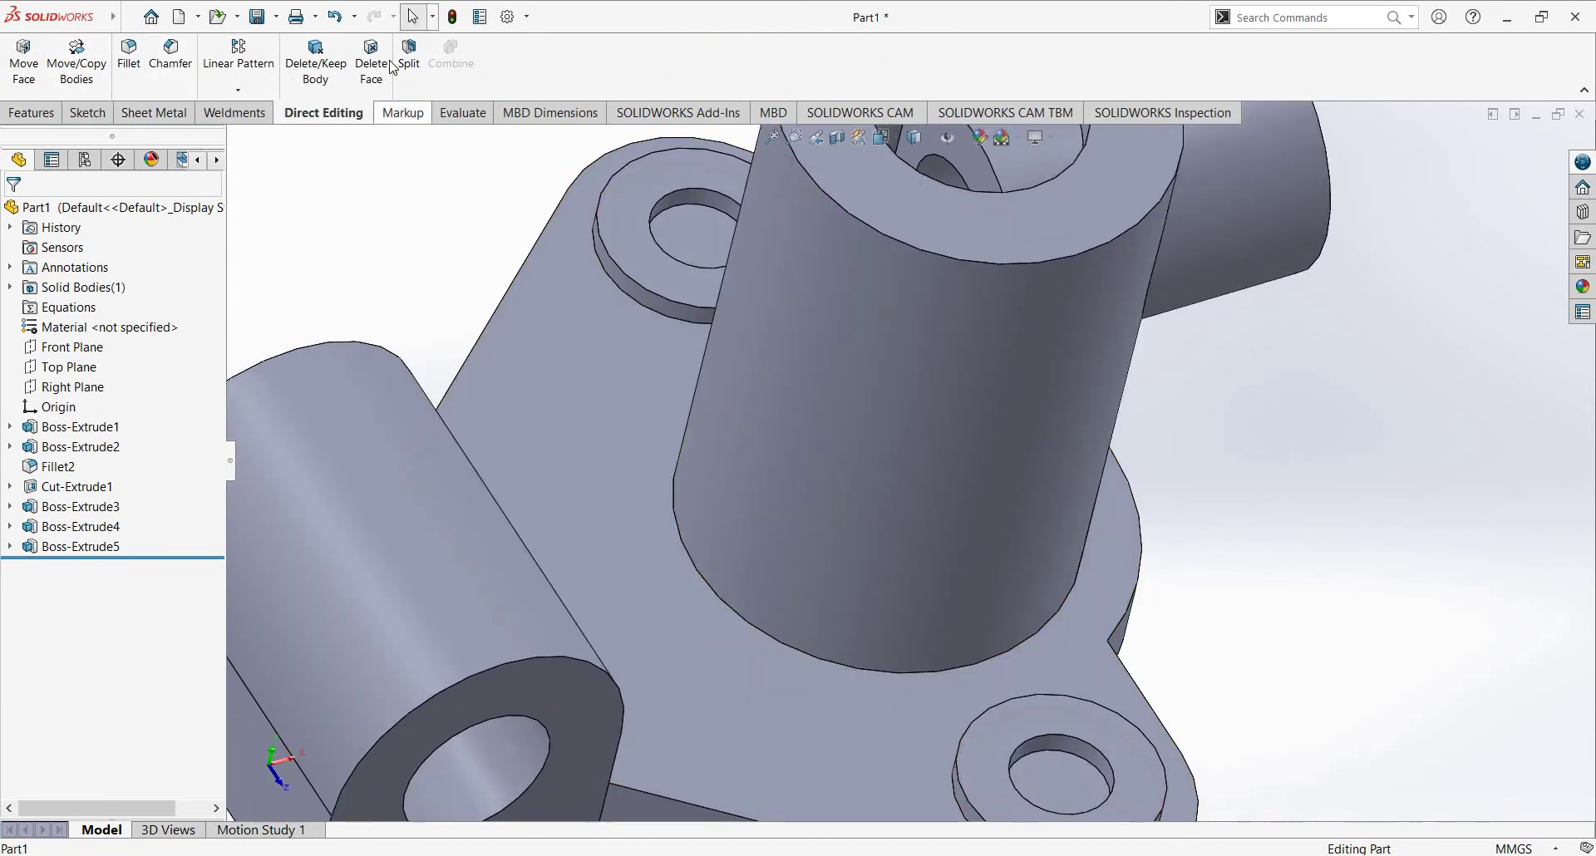
Step: Try Delete Face on the spherical, angled band and third bore faces, then cancel after the rebuild error
left_click(392, 67)
middle_click_drag(893, 207, 933, 269)
scroll(981, 332, "down", 3)
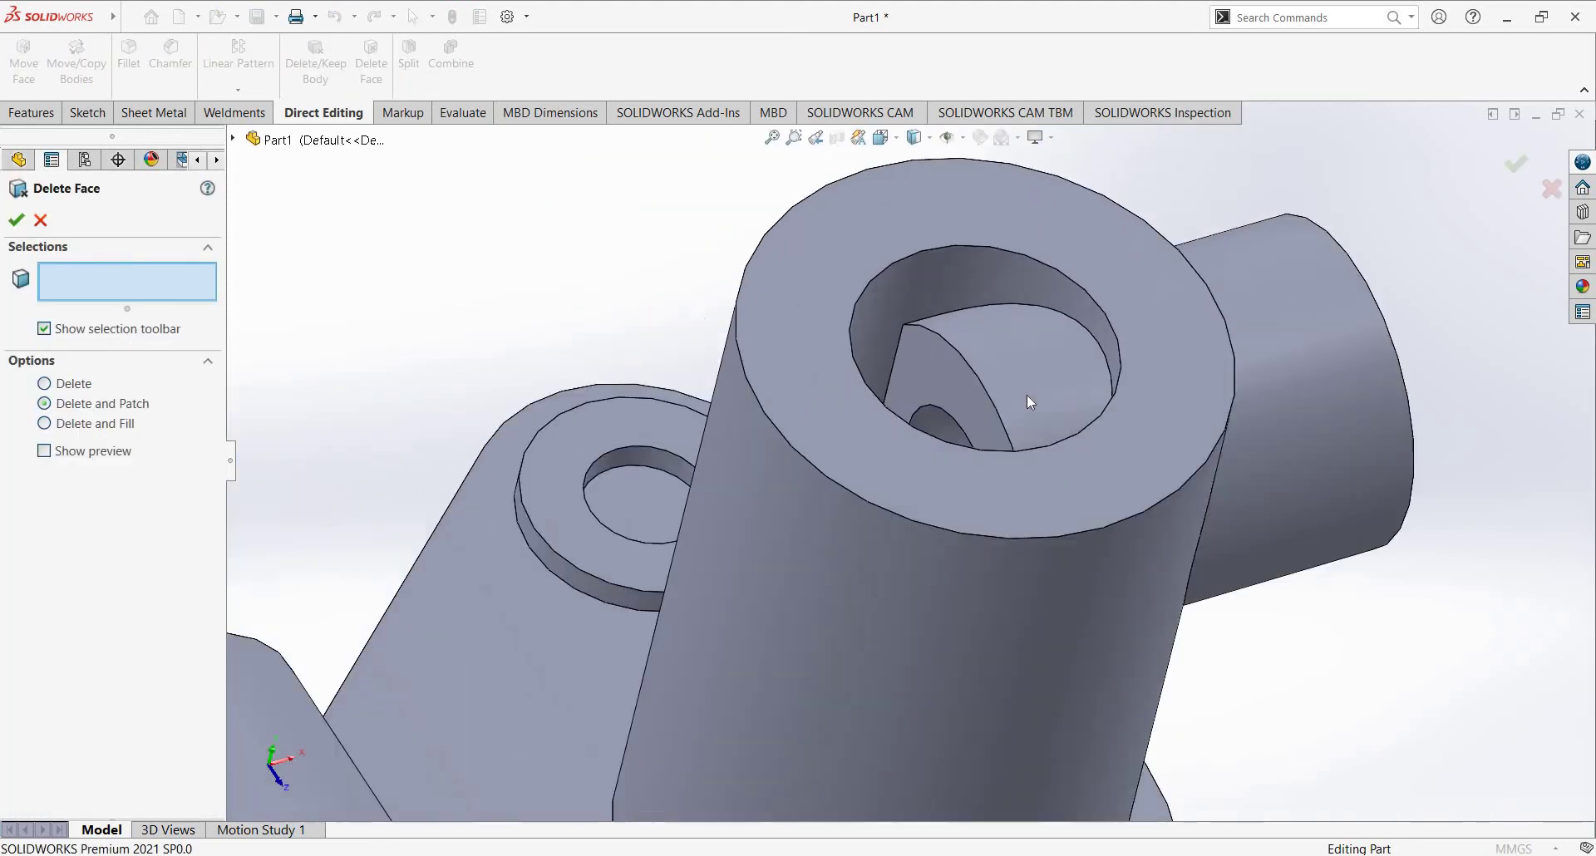
left_click(1028, 402)
mouse_move(950, 381)
middle_mouse_down()
mouse_move(930, 462)
mouse_move(645, 428)
mouse_move(972, 421)
middle_mouse_up()
left_click(936, 447)
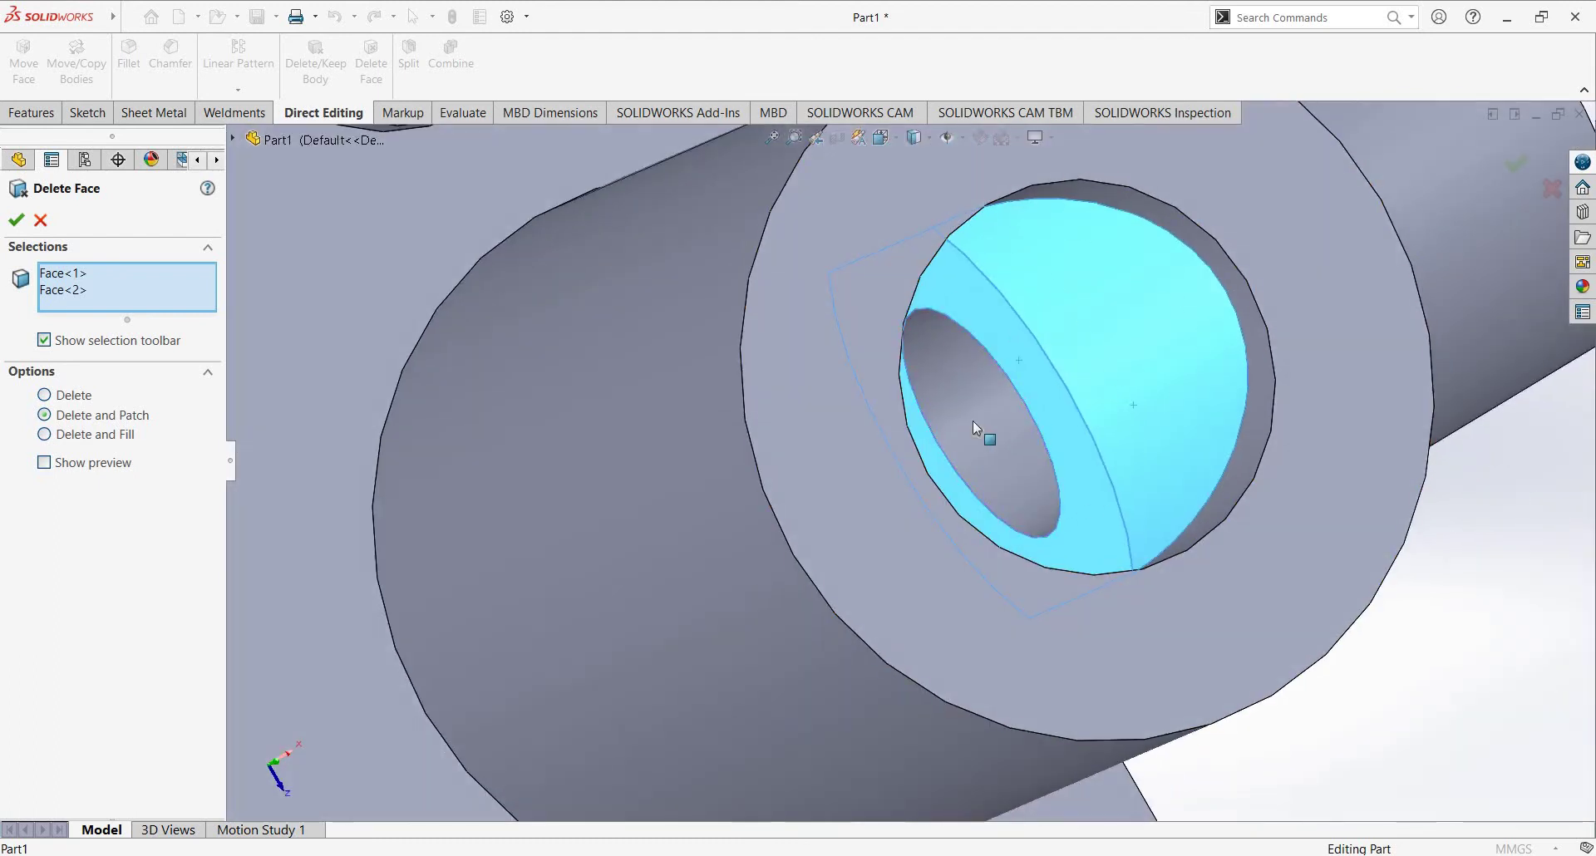
left_click(972, 421)
mouse_move(826, 214)
middle_mouse_down()
mouse_move(648, 349)
mouse_move(905, 726)
middle_mouse_up()
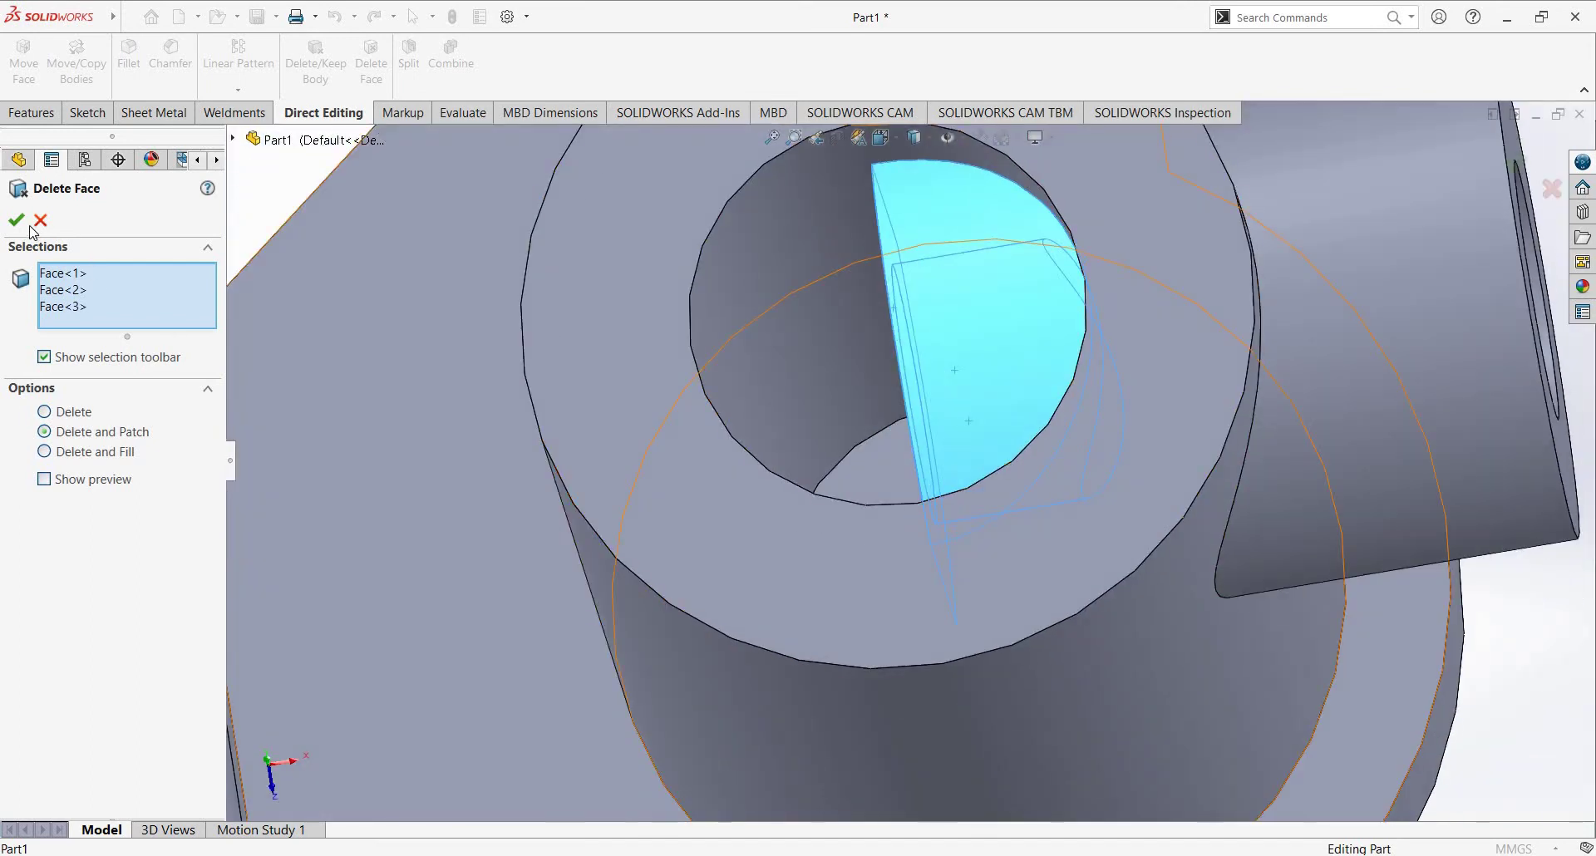
left_click(17, 219)
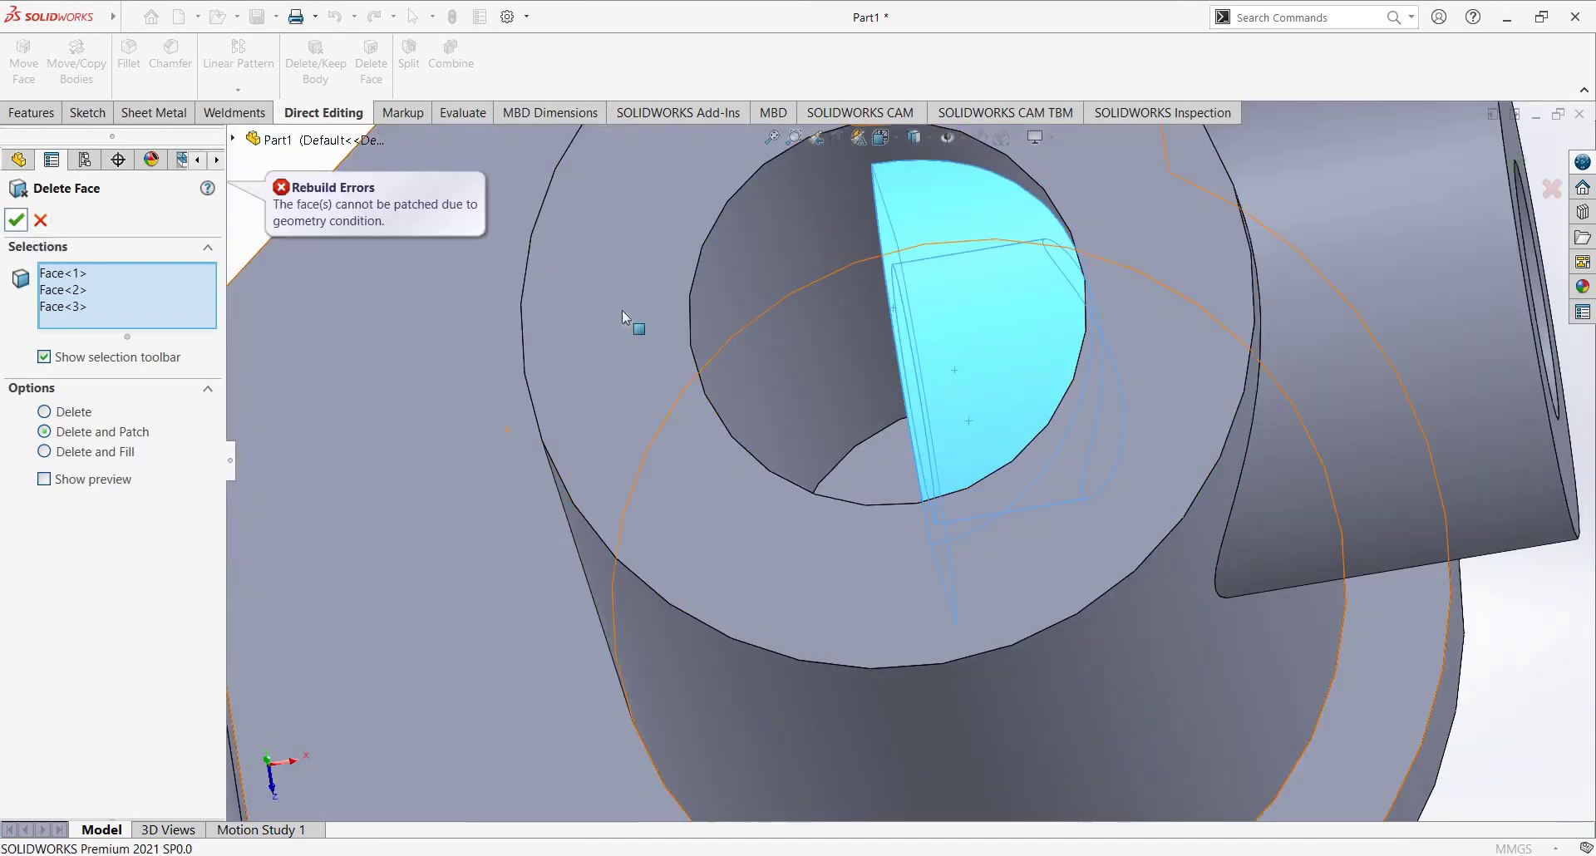
key("Escape")
Step: Start a new sketch on the ring face atop the cylinder
scroll(944, 430, "up", 3)
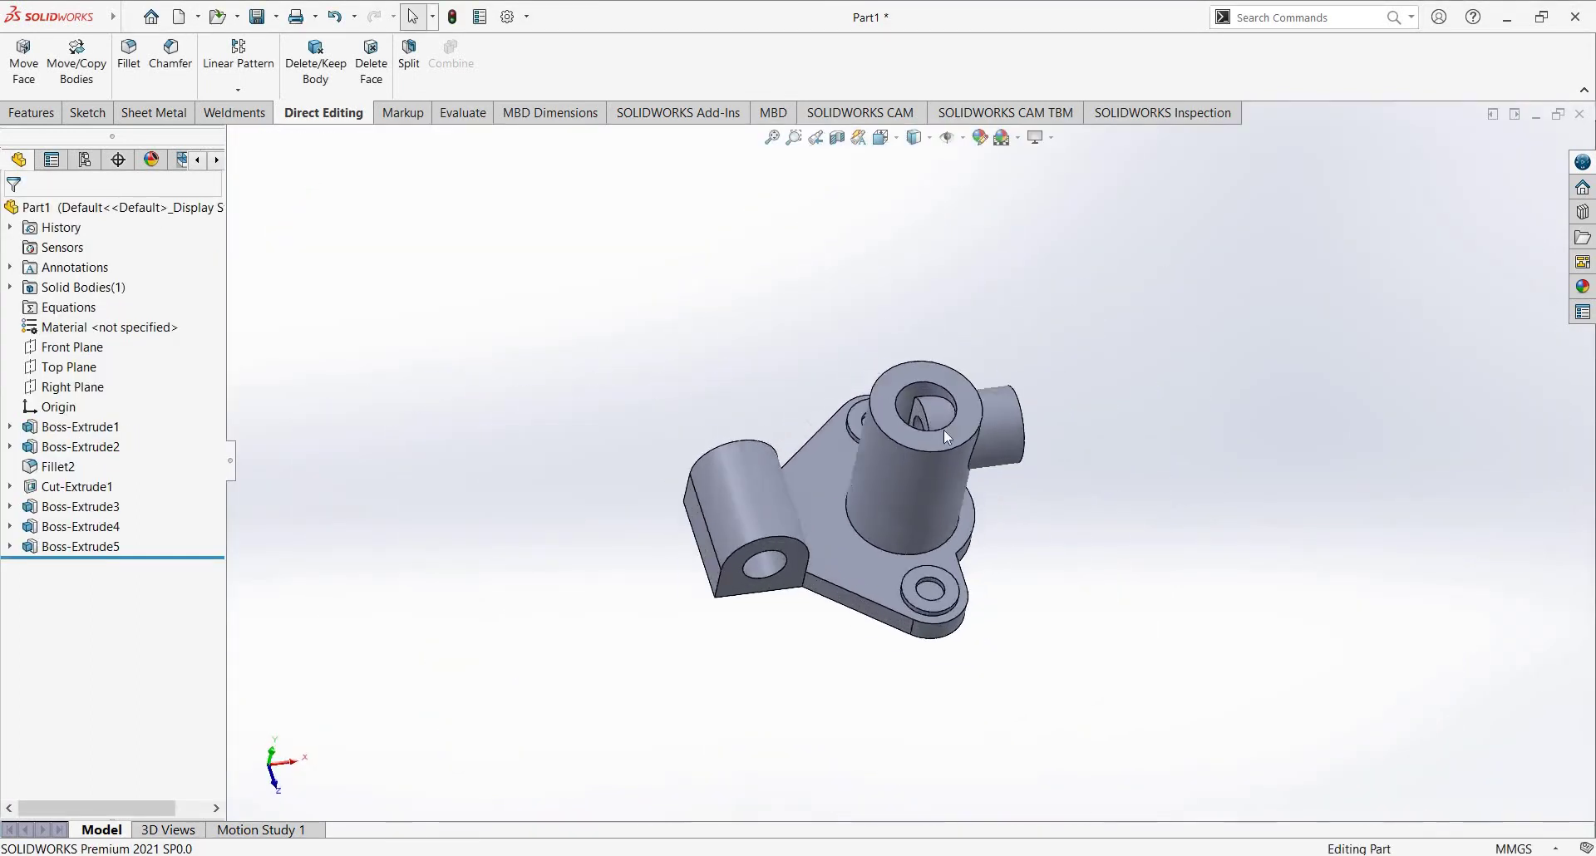
scroll(895, 507, "down", 3)
middle_click_drag(895, 507, 896, 432)
right_click(896, 432)
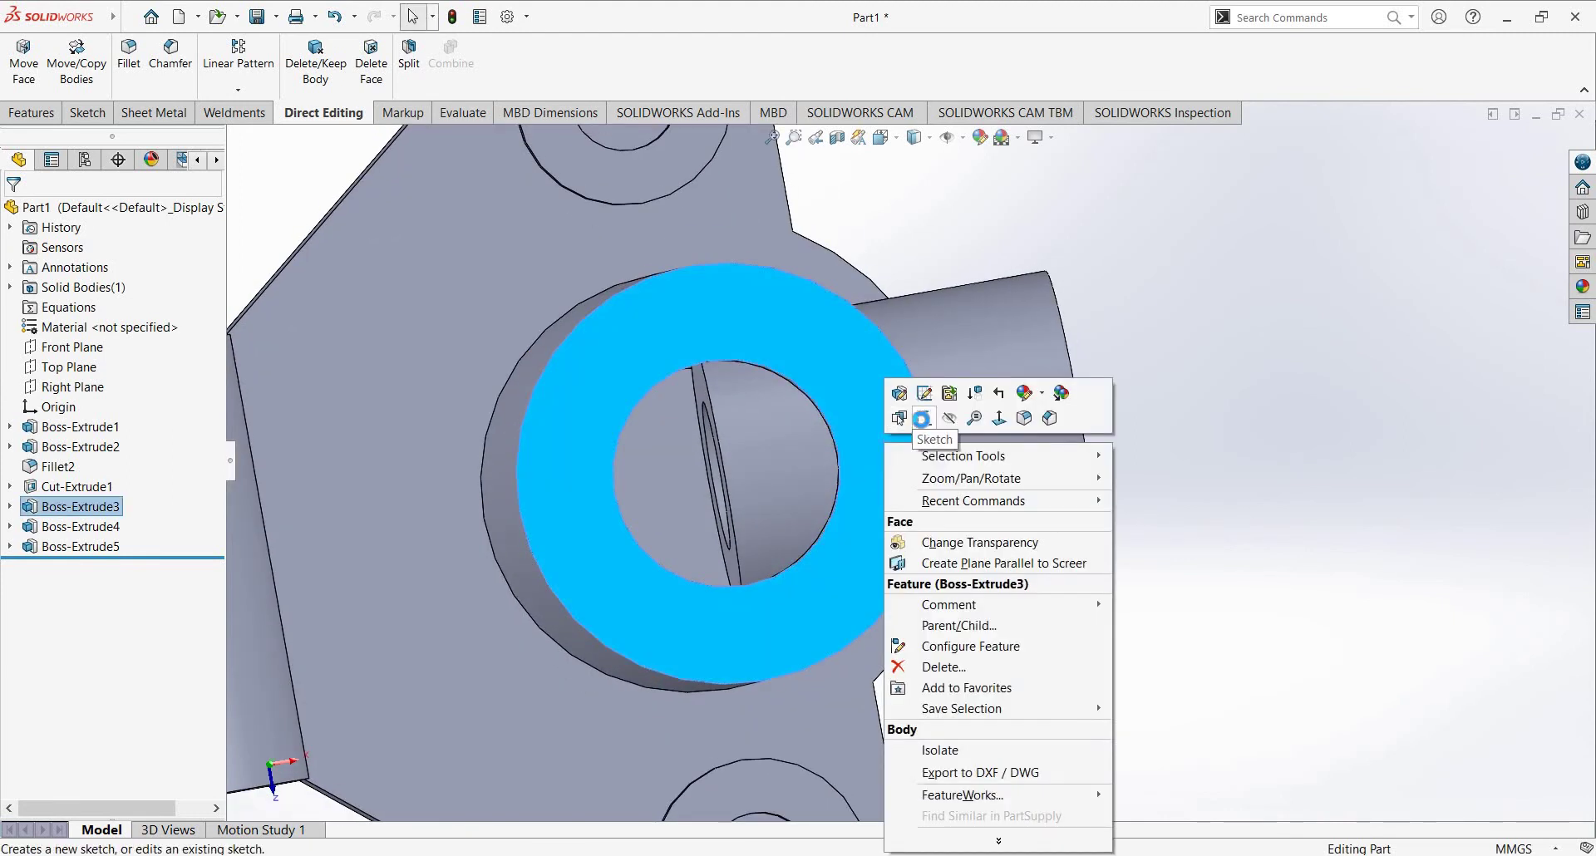
left_click(925, 420)
Step: Draw Ø18 mm circles on the upper and lower base holes
left_click(190, 44)
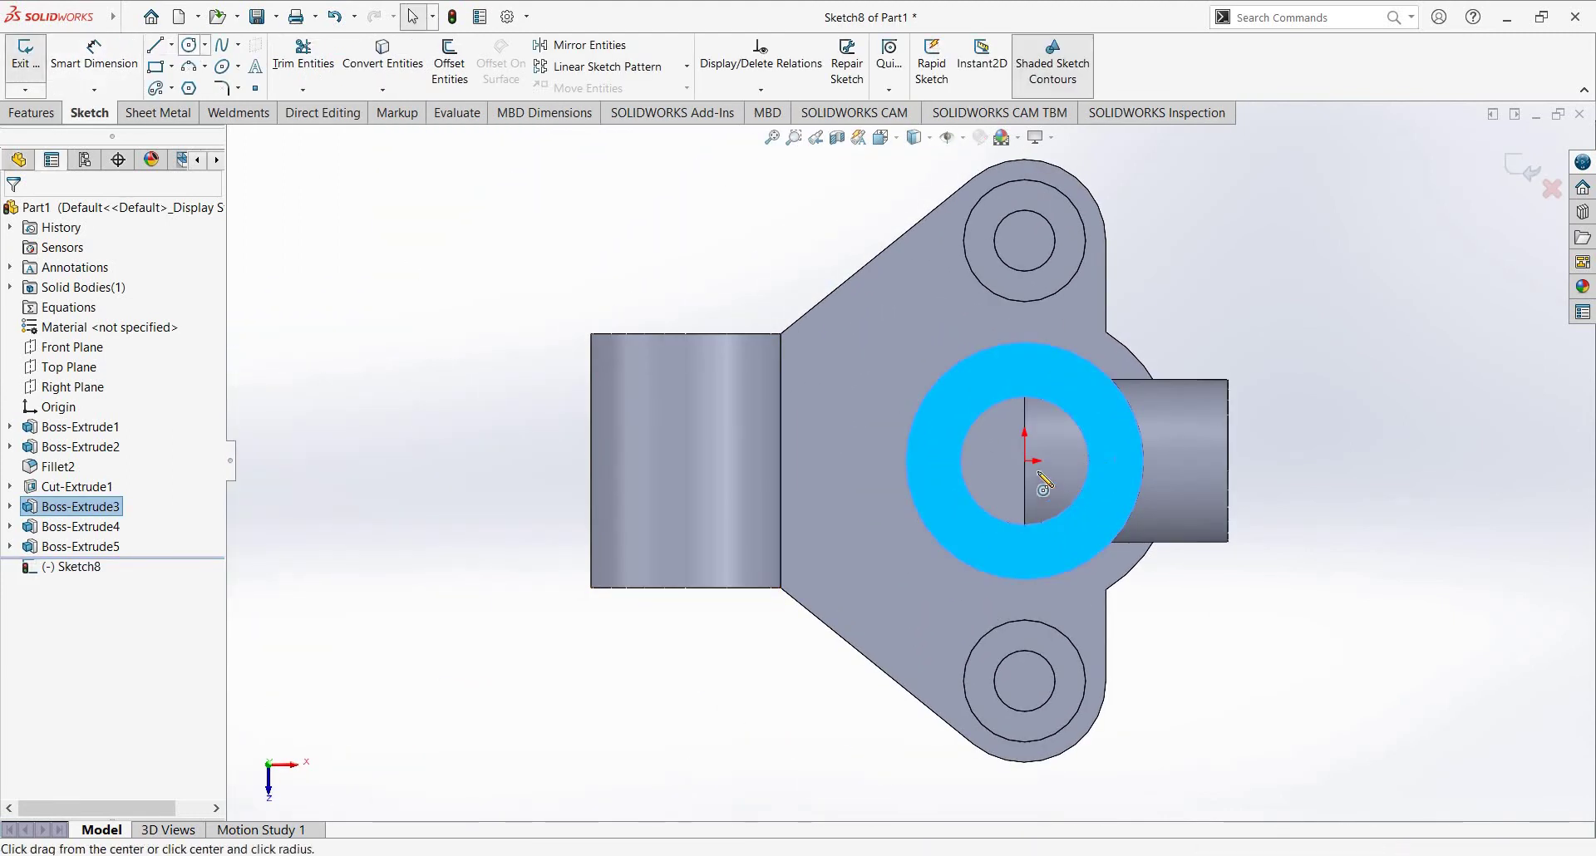
left_click(1024, 462)
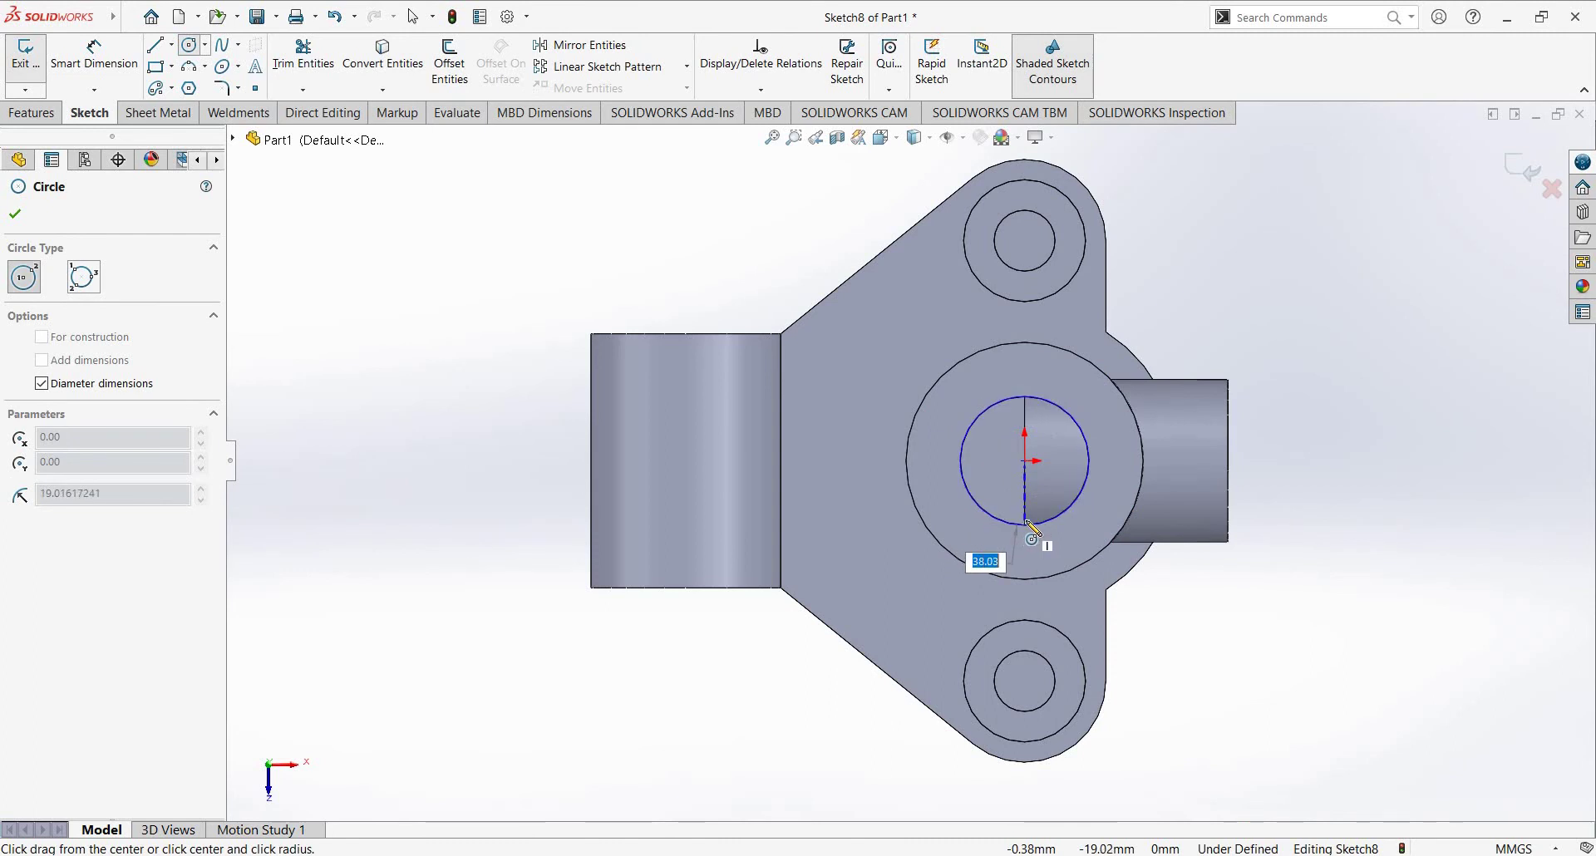
left_click(1026, 242)
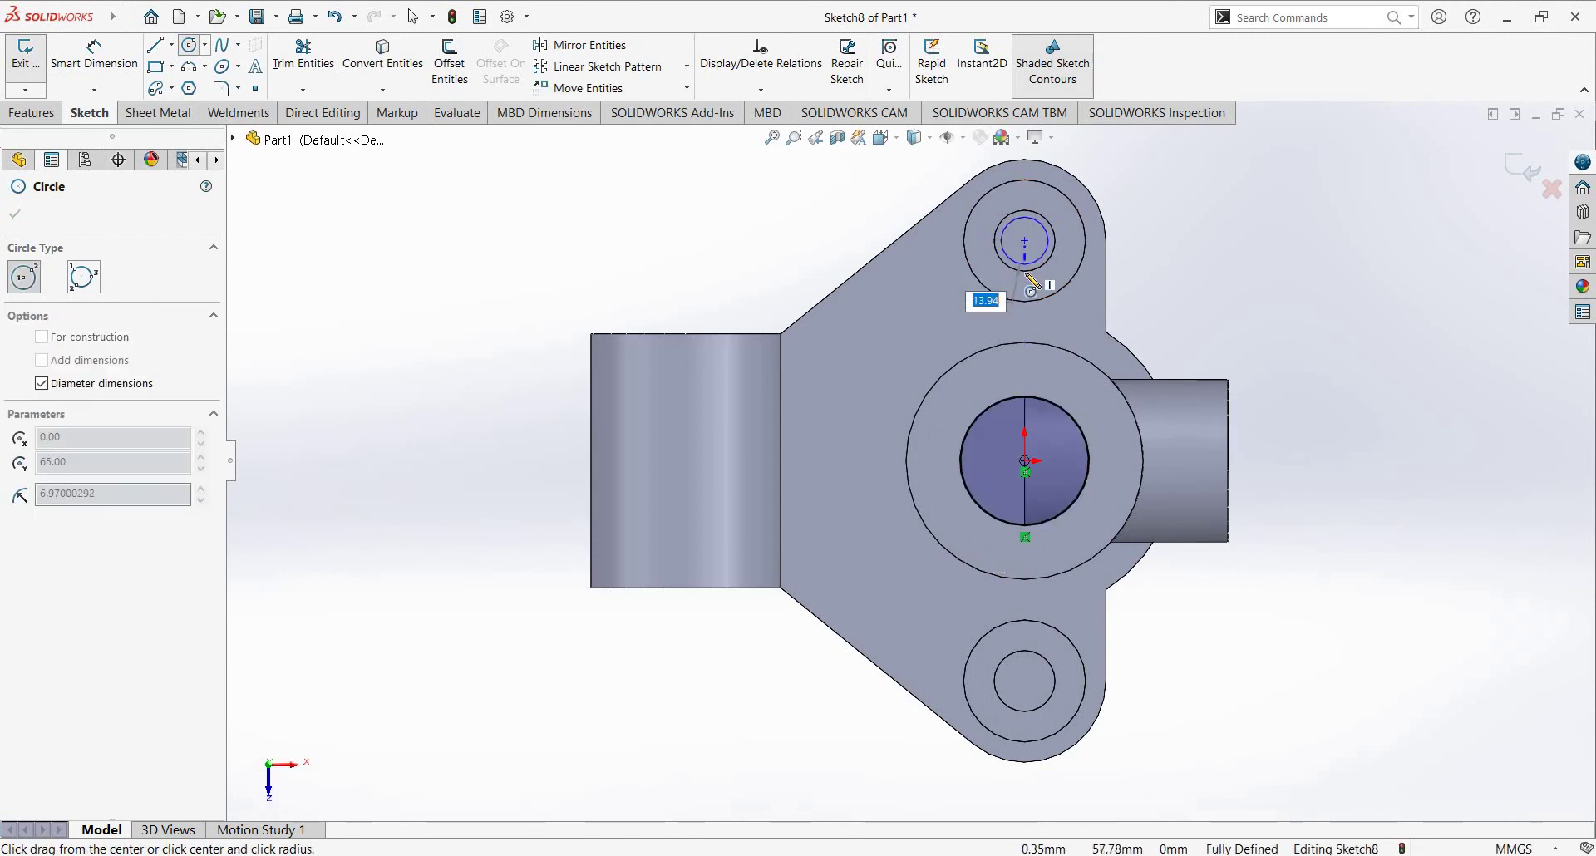
scroll(1035, 268, "down", 3)
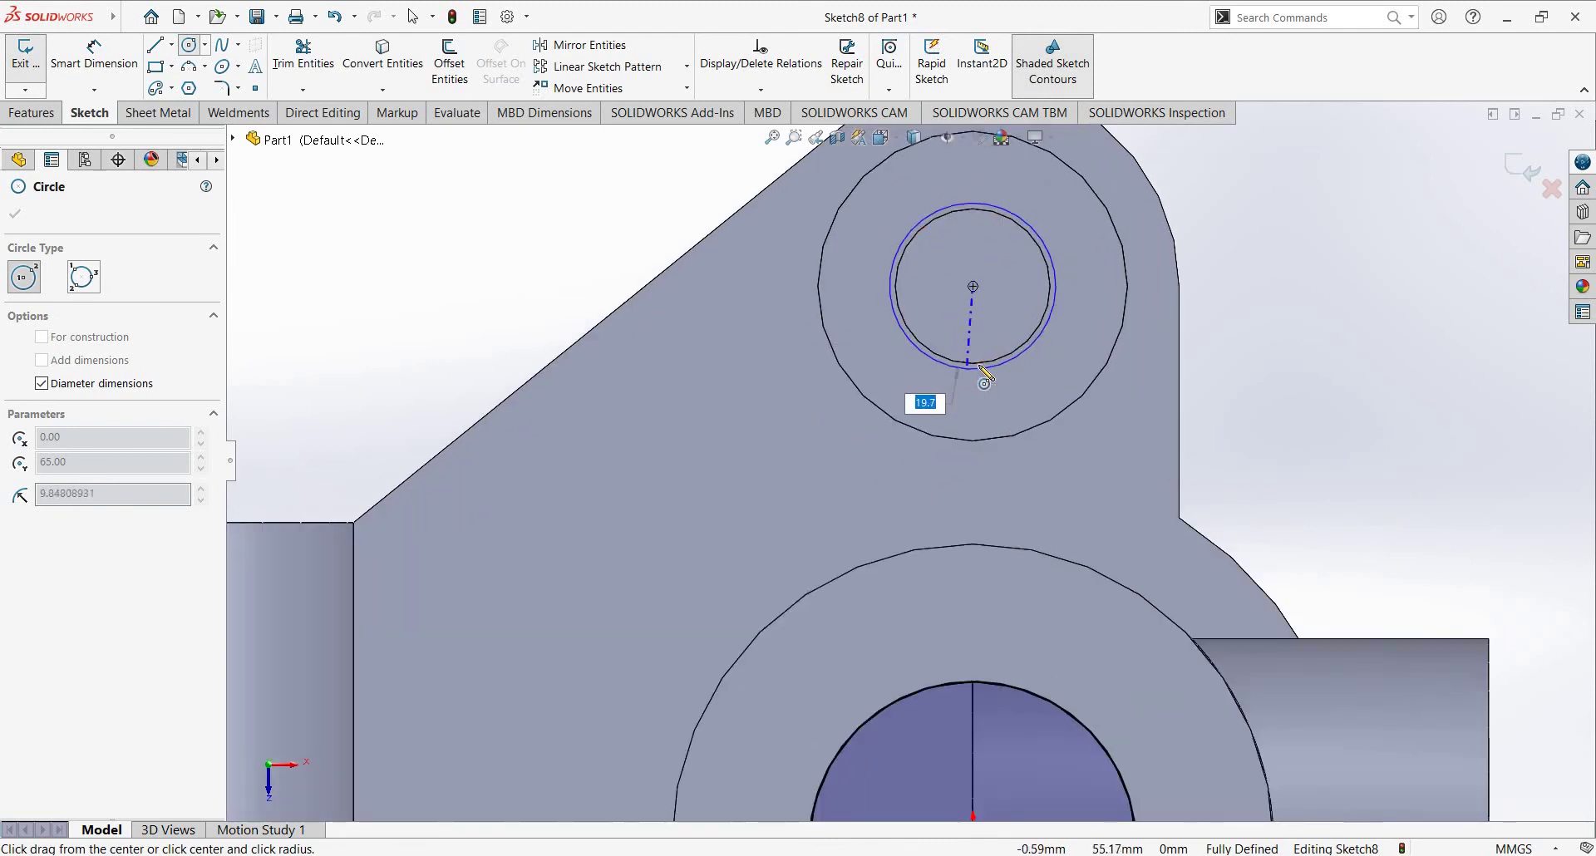
left_click(984, 369)
scroll(973, 415, "up", 3)
key("ctrl+8")
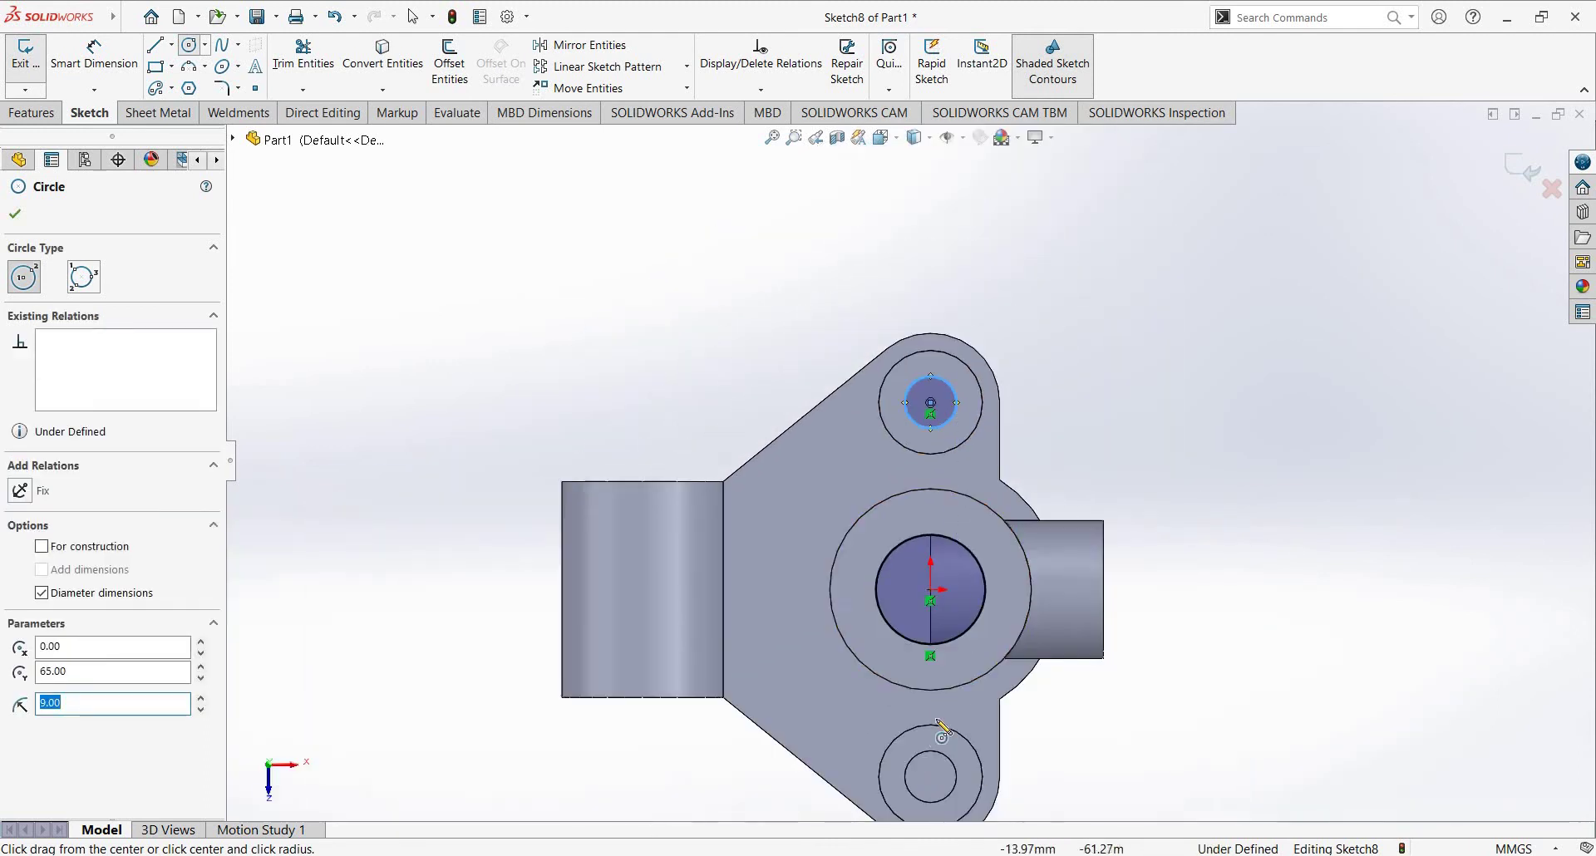
scroll(962, 588, "down", 3)
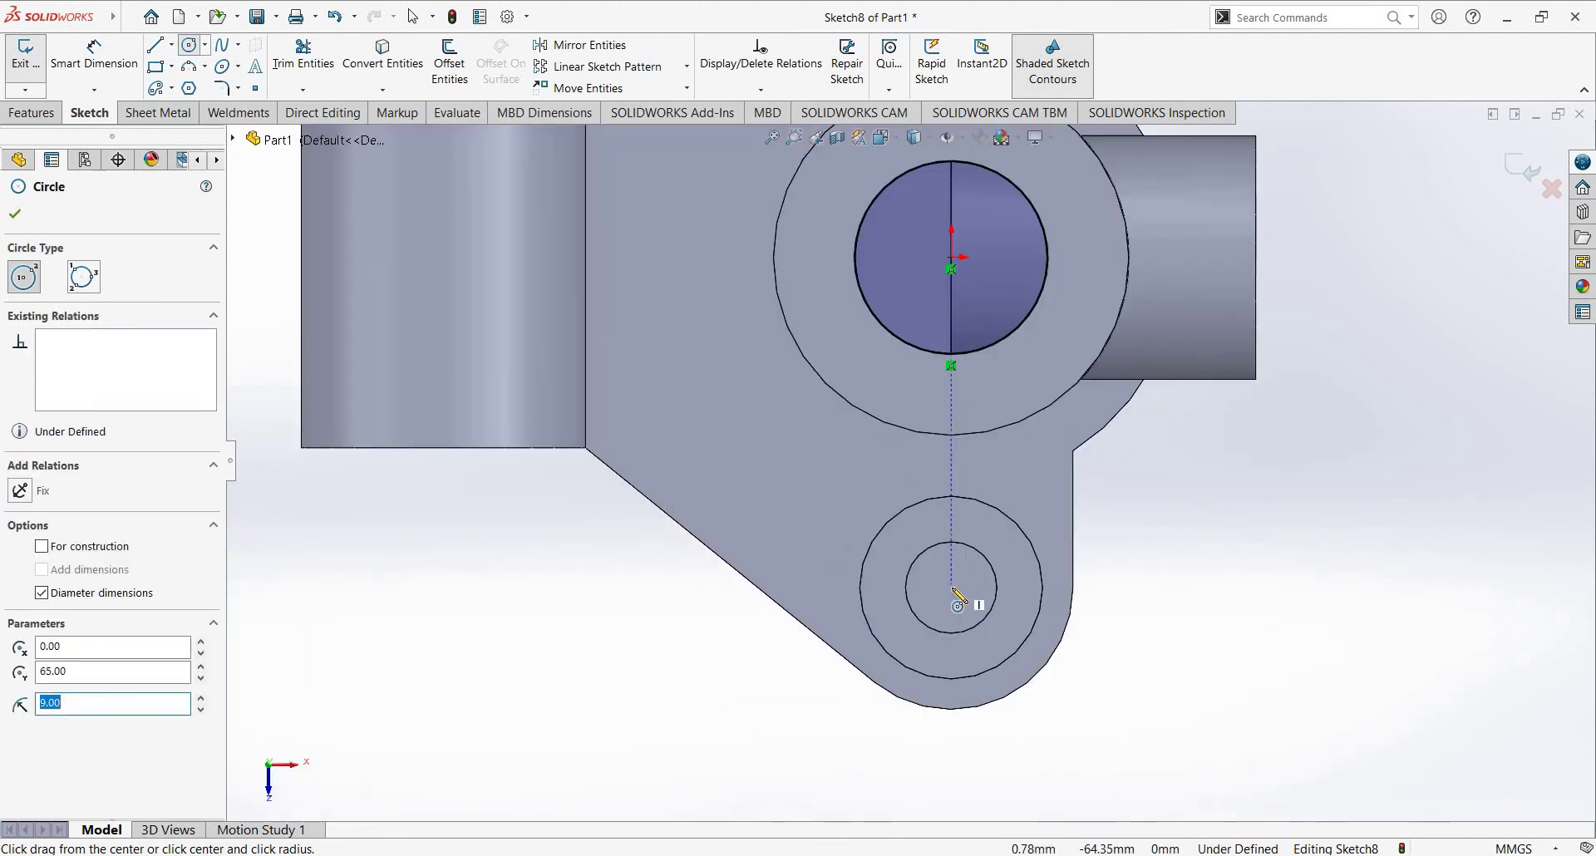
left_click(951, 587)
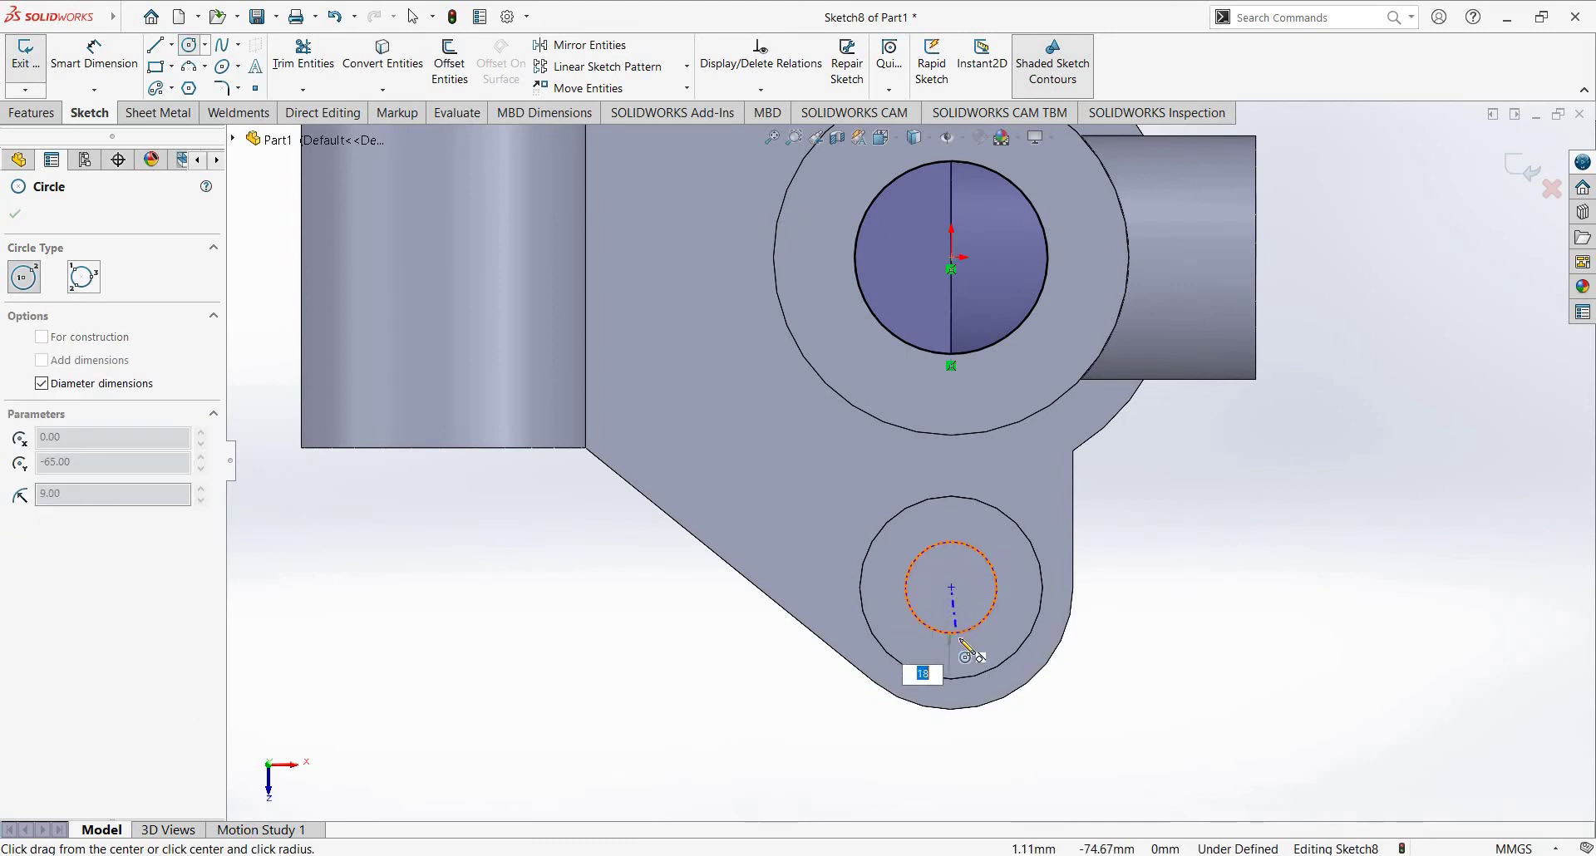
left_click(964, 642)
key("Escape")
Step: Select the lower sketch circle together with the lower hole's edge to relate them
mouse_move(973, 652)
middle_mouse_down()
mouse_move(917, 361)
mouse_move(1012, 336)
middle_mouse_up()
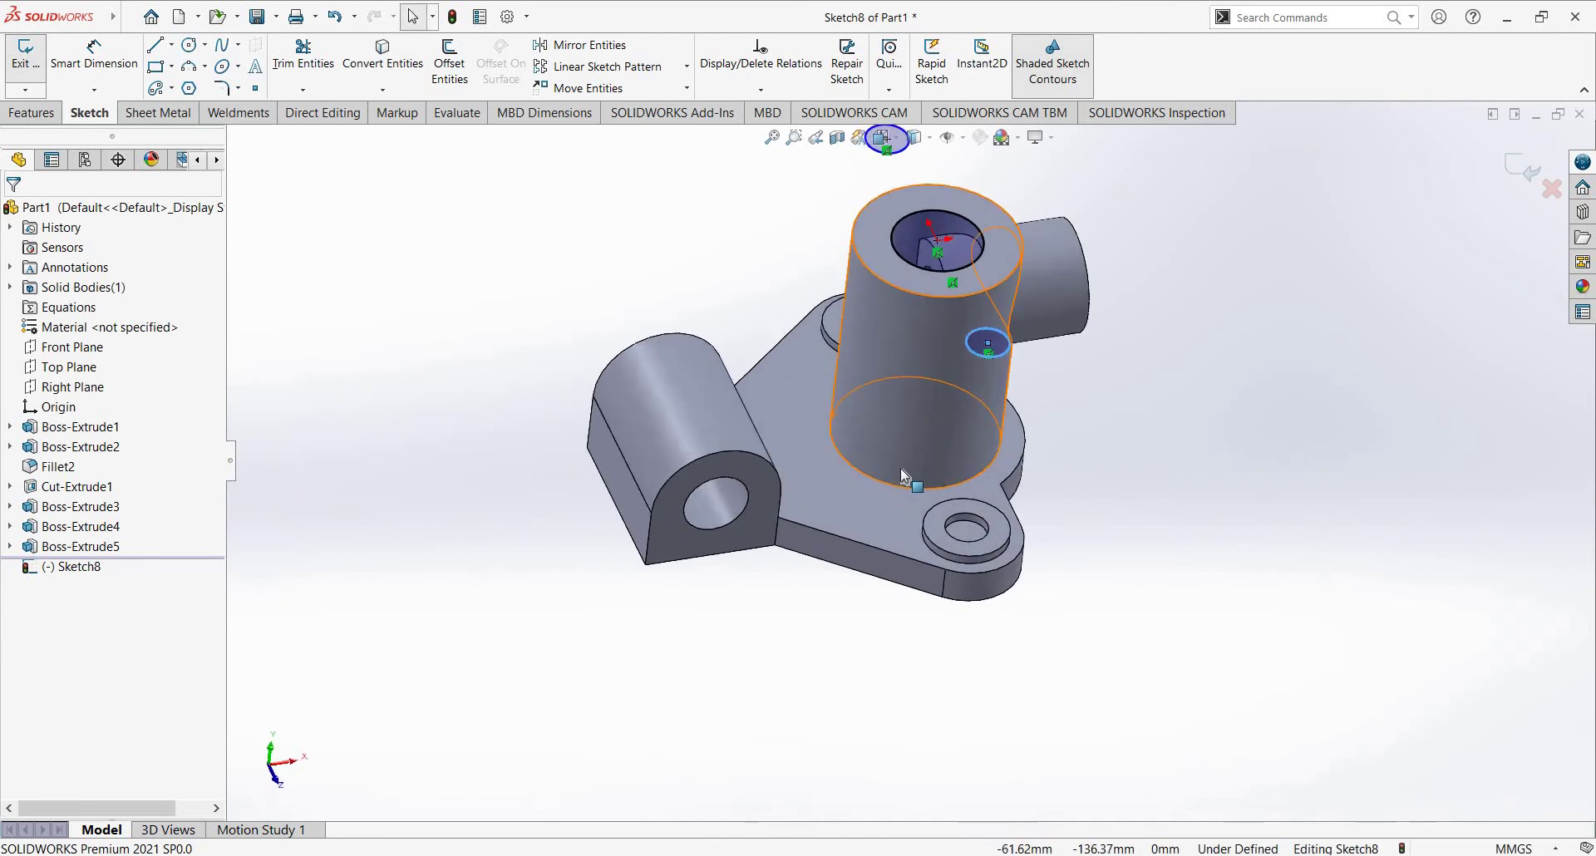
scroll(972, 369, "down", 3)
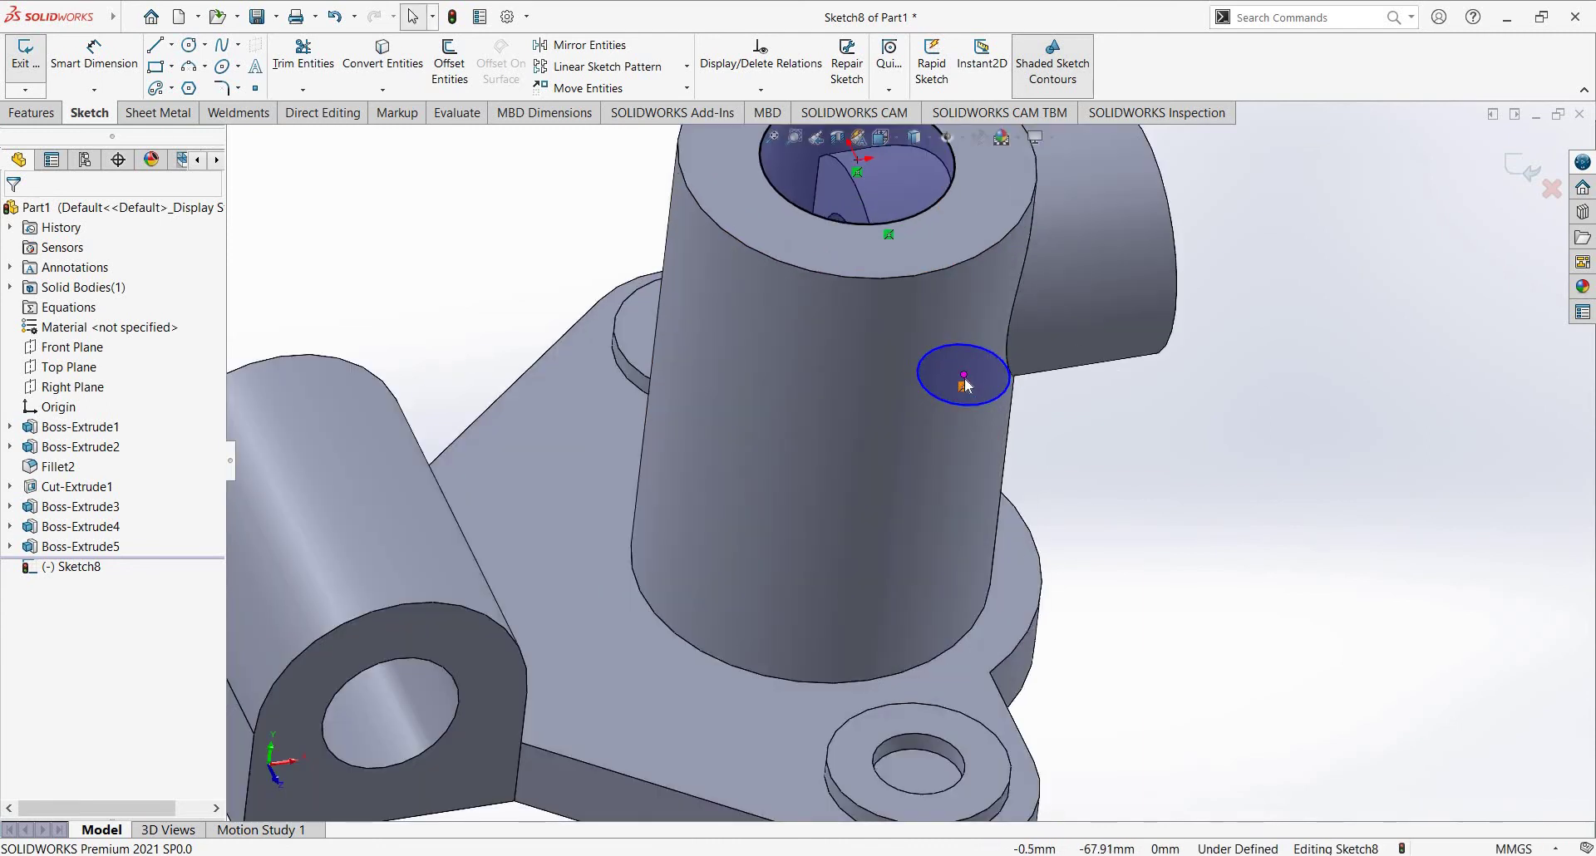
left_click(964, 374)
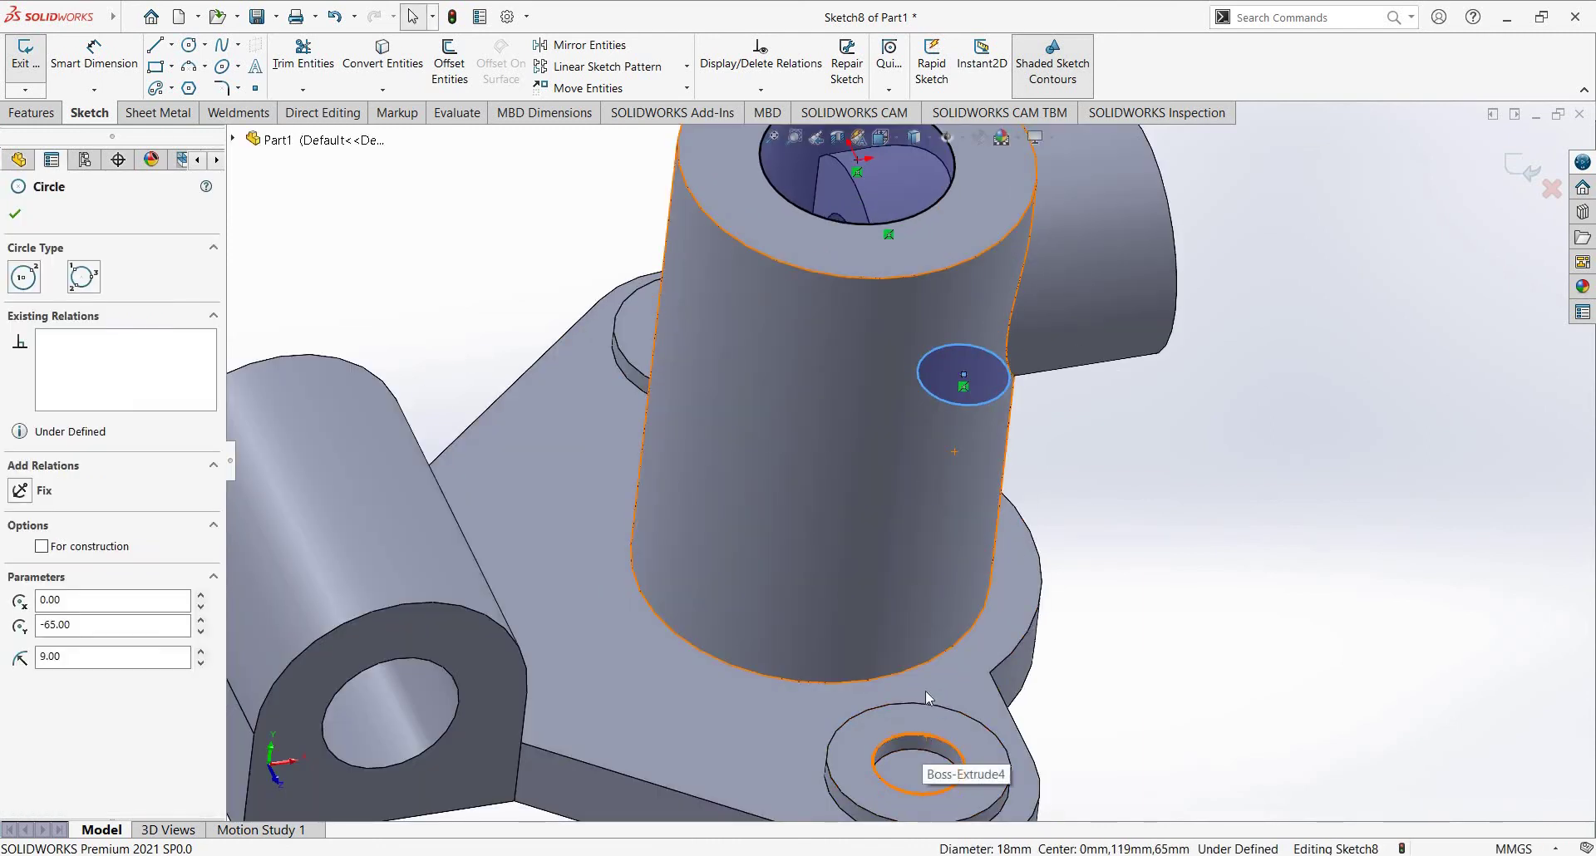
left_click(926, 695, "ctrl")
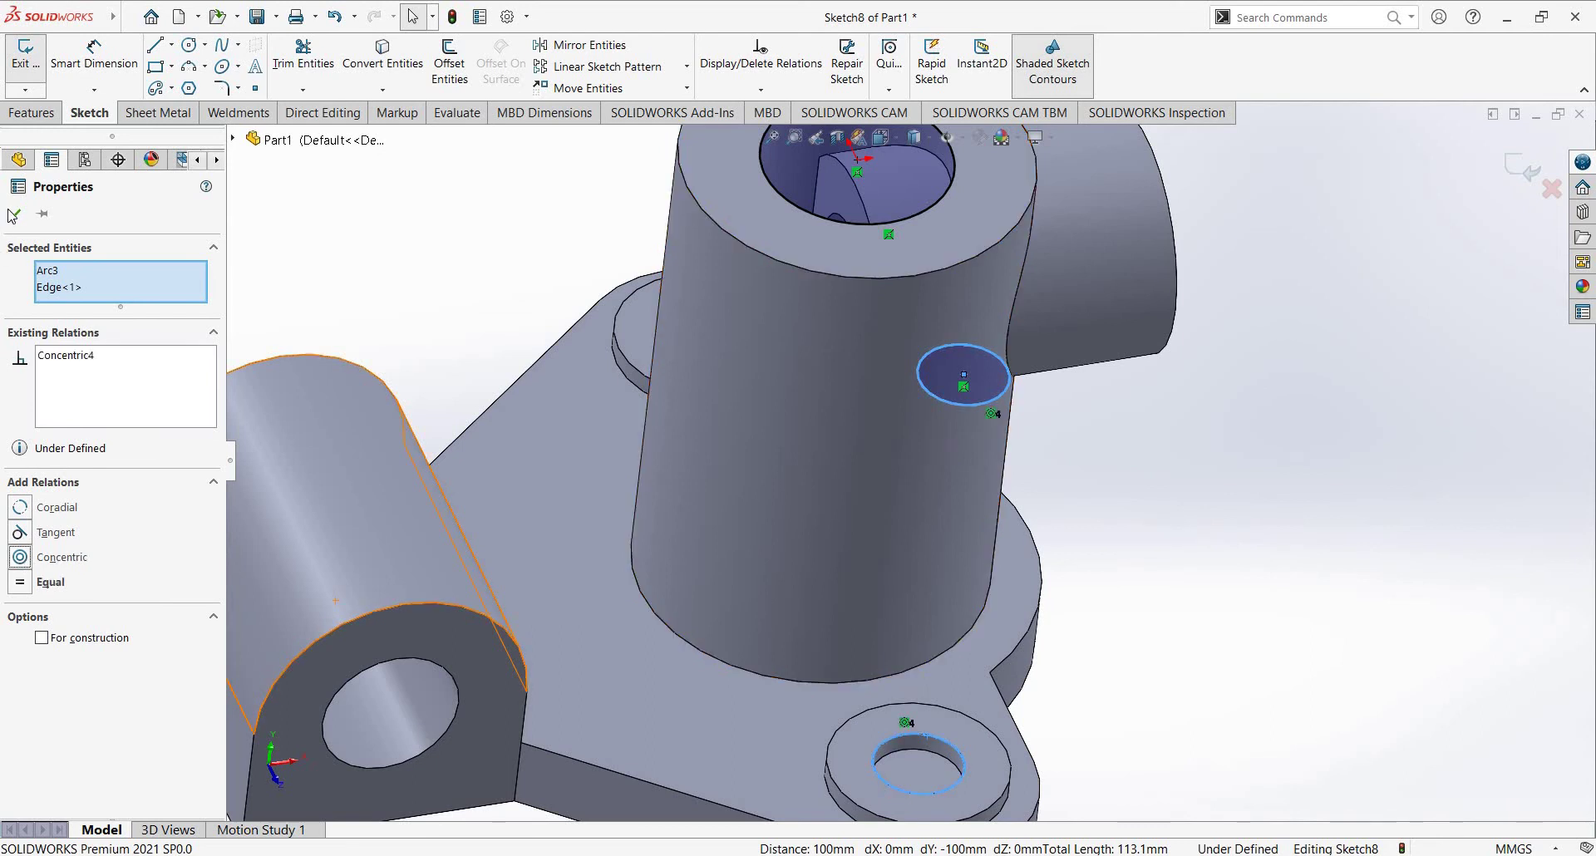
left_click(1202, 447)
Step: Select the upper and lower circle centres with the bore centre to align them vertically
scroll(907, 288, "up", 5)
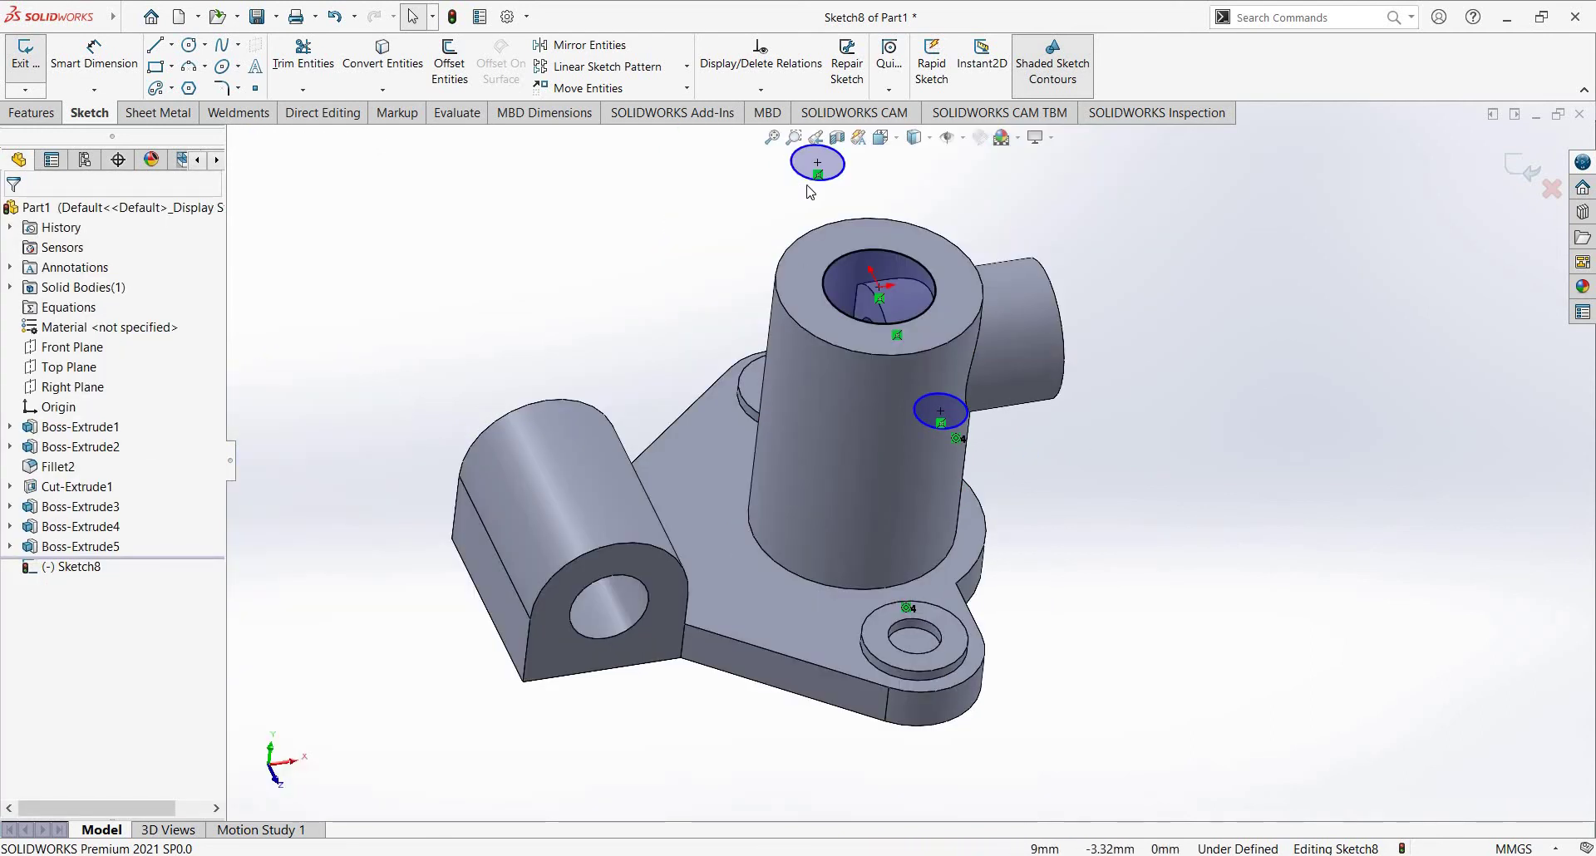
scroll(813, 166, "down", 5)
middle_click_drag(813, 165, 829, 277)
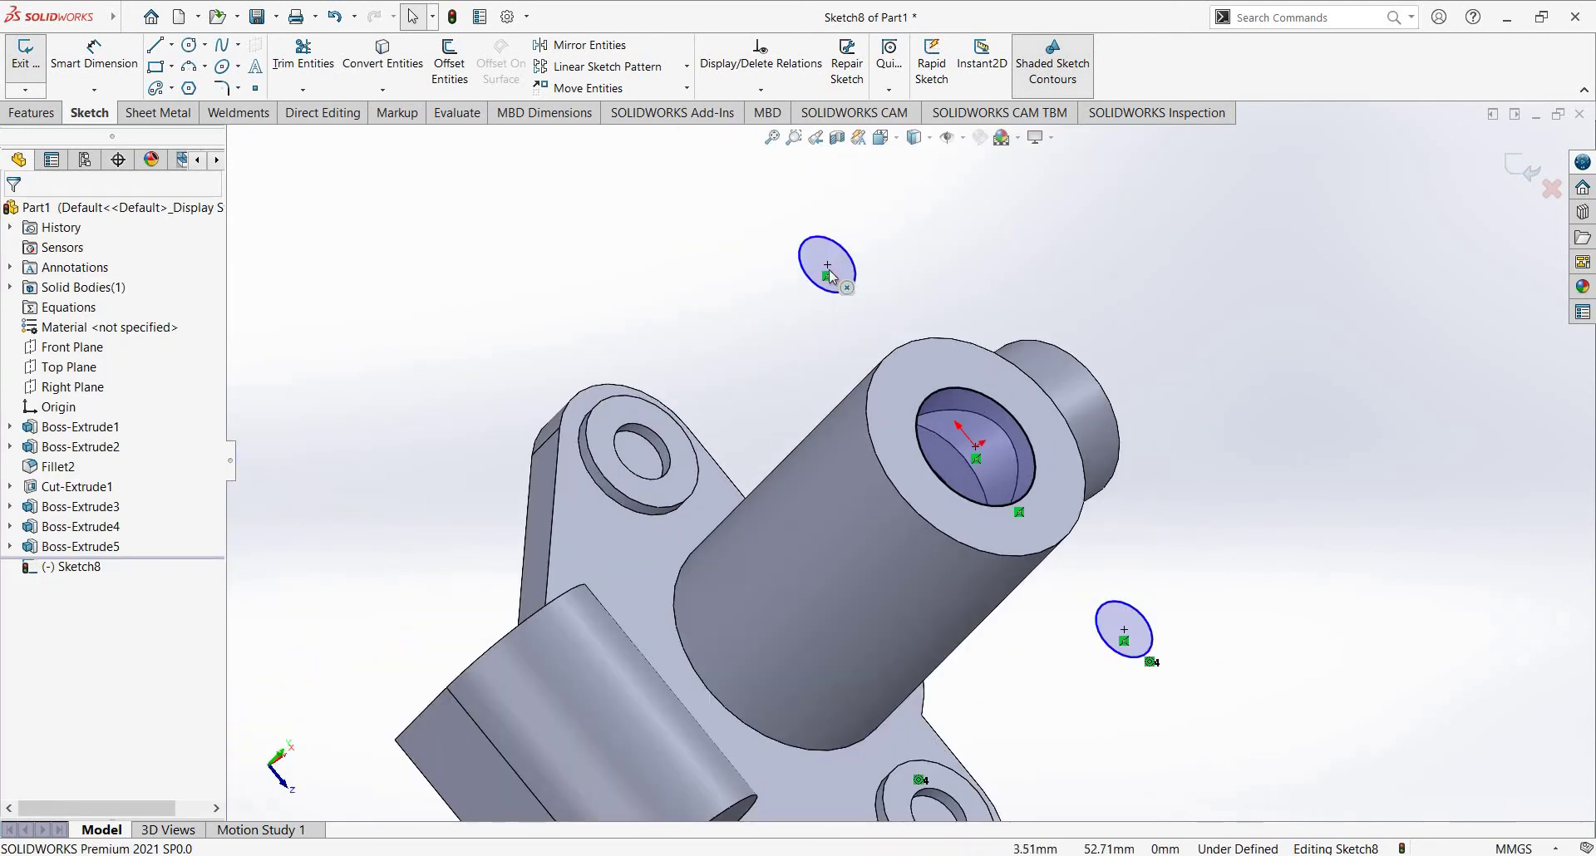
left_click(976, 449)
left_click(977, 455, "ctrl")
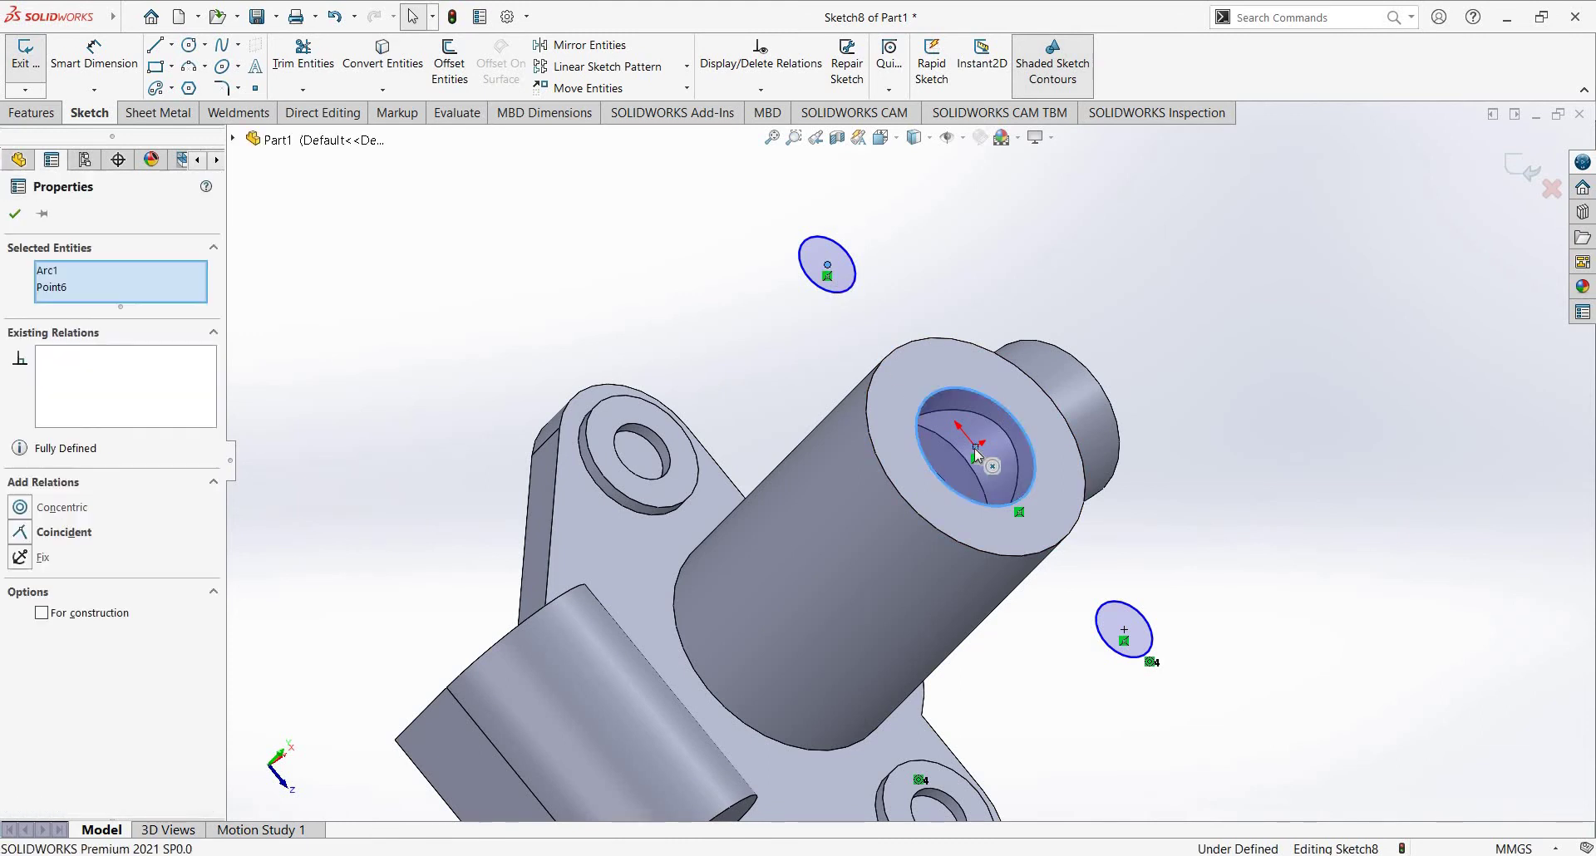
left_click(1125, 631, "ctrl")
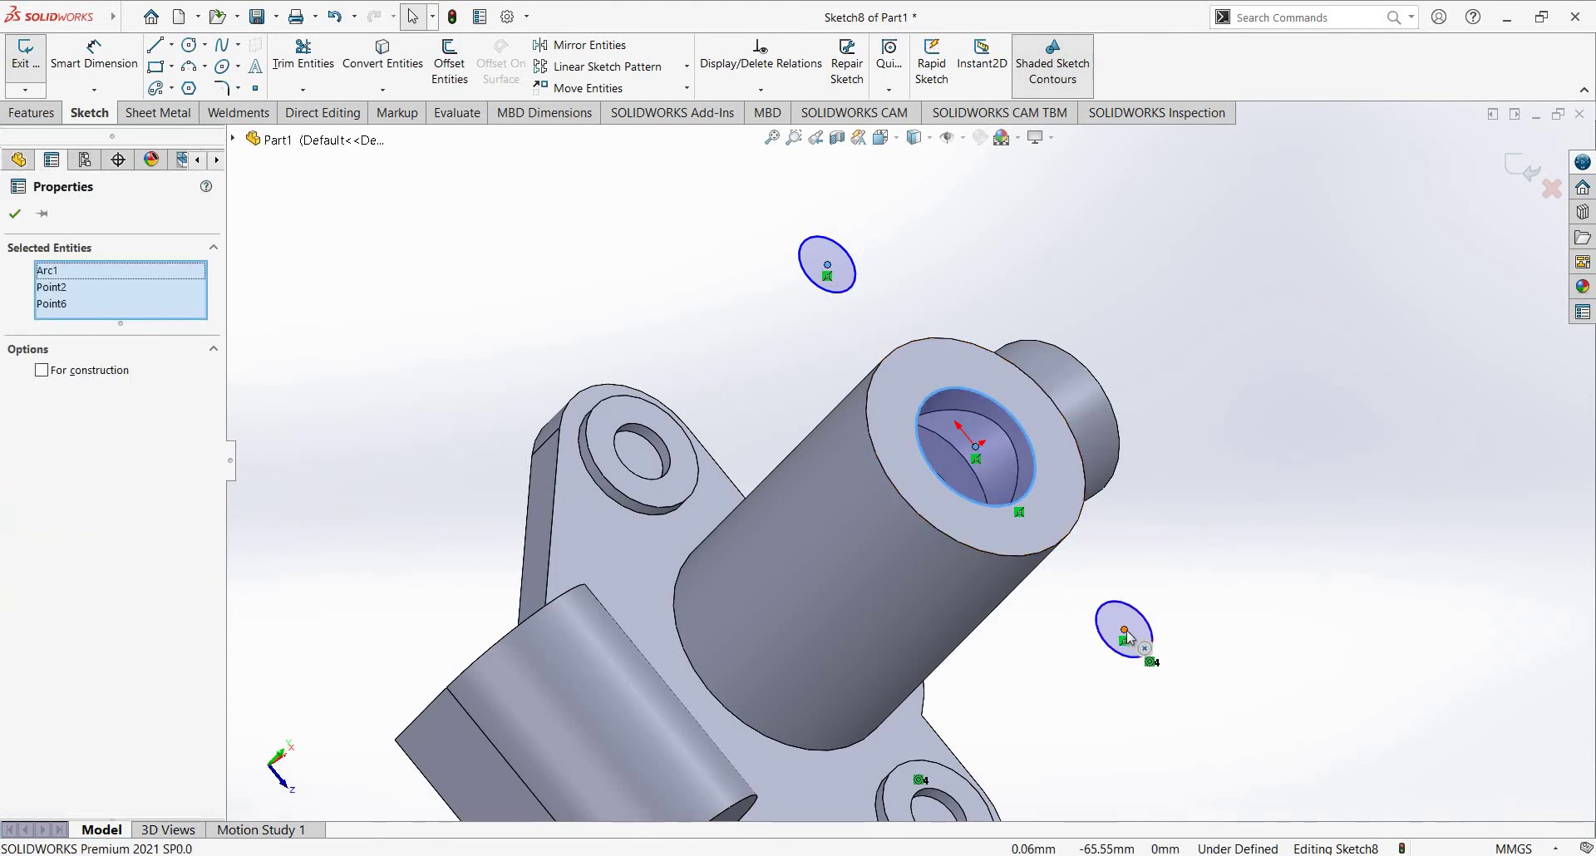
key("Escape")
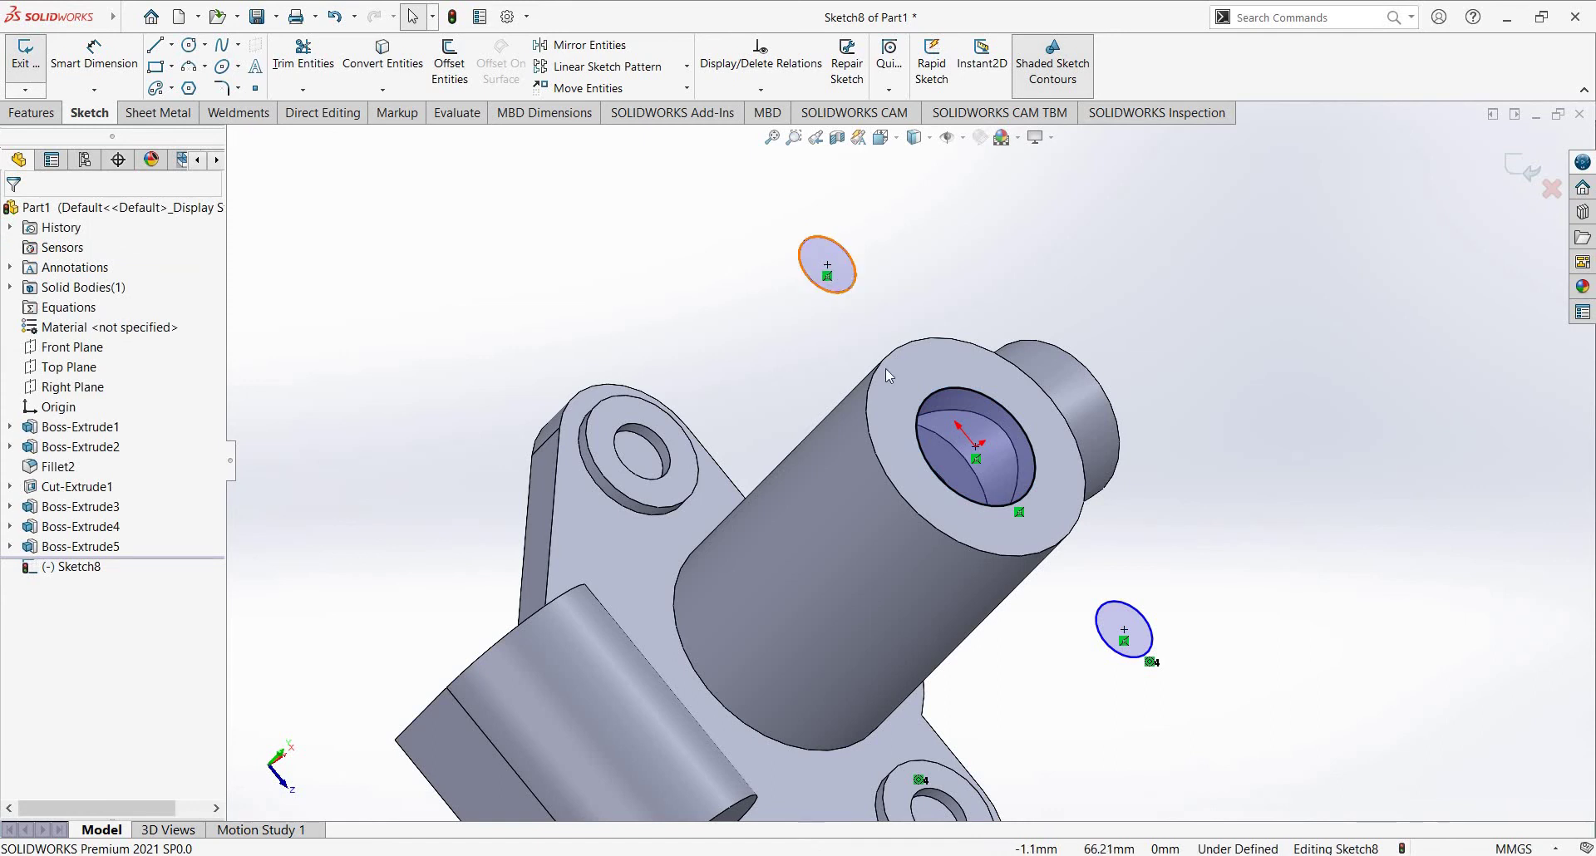
left_click(976, 448)
left_click(1131, 633, "ctrl")
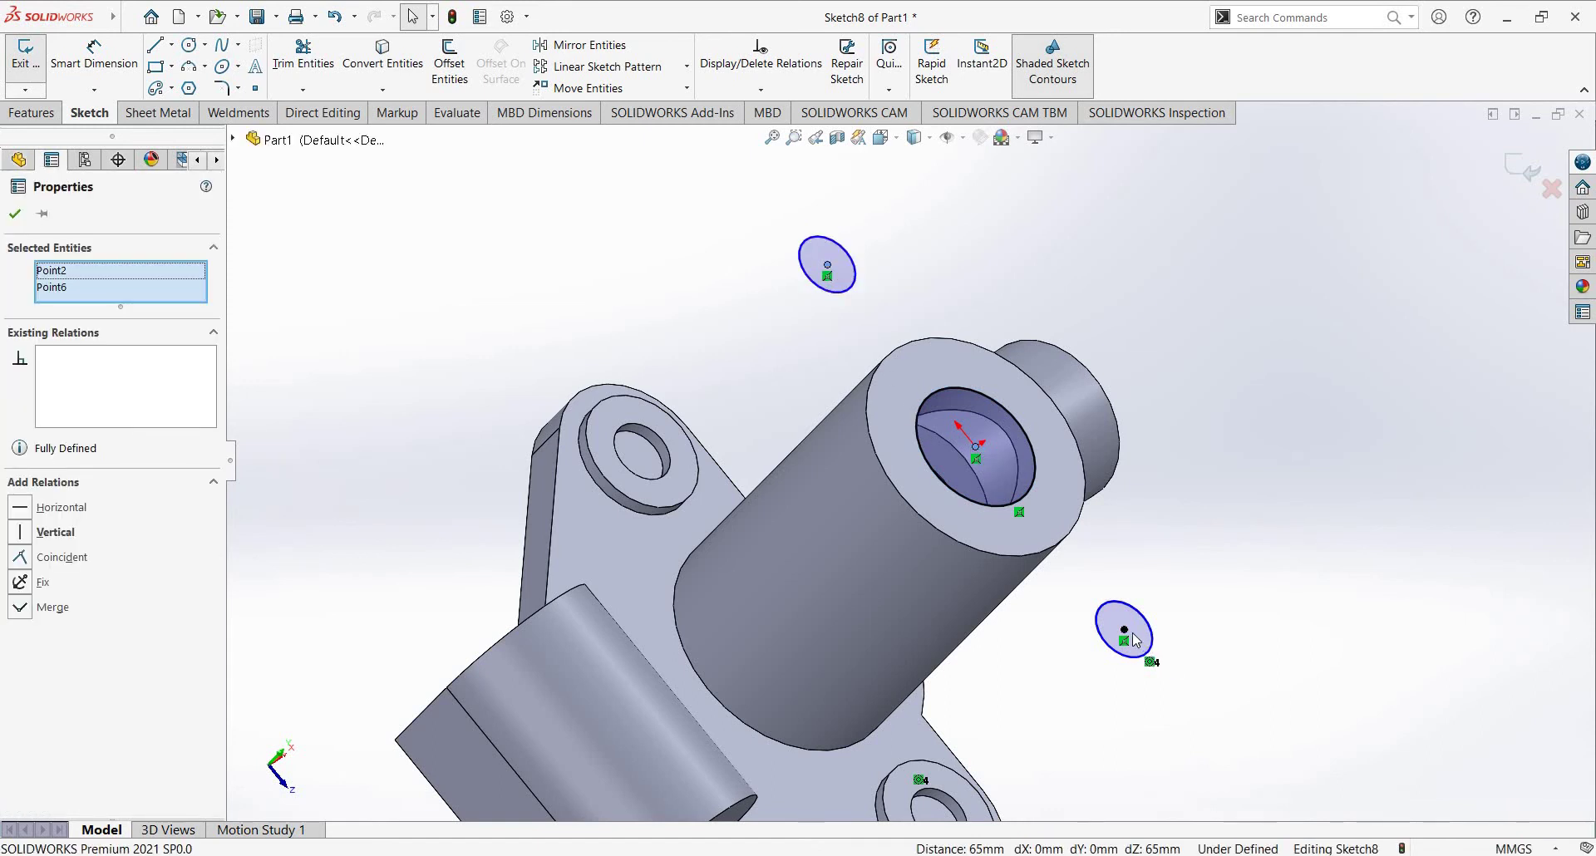
left_click(632, 602, "ctrl")
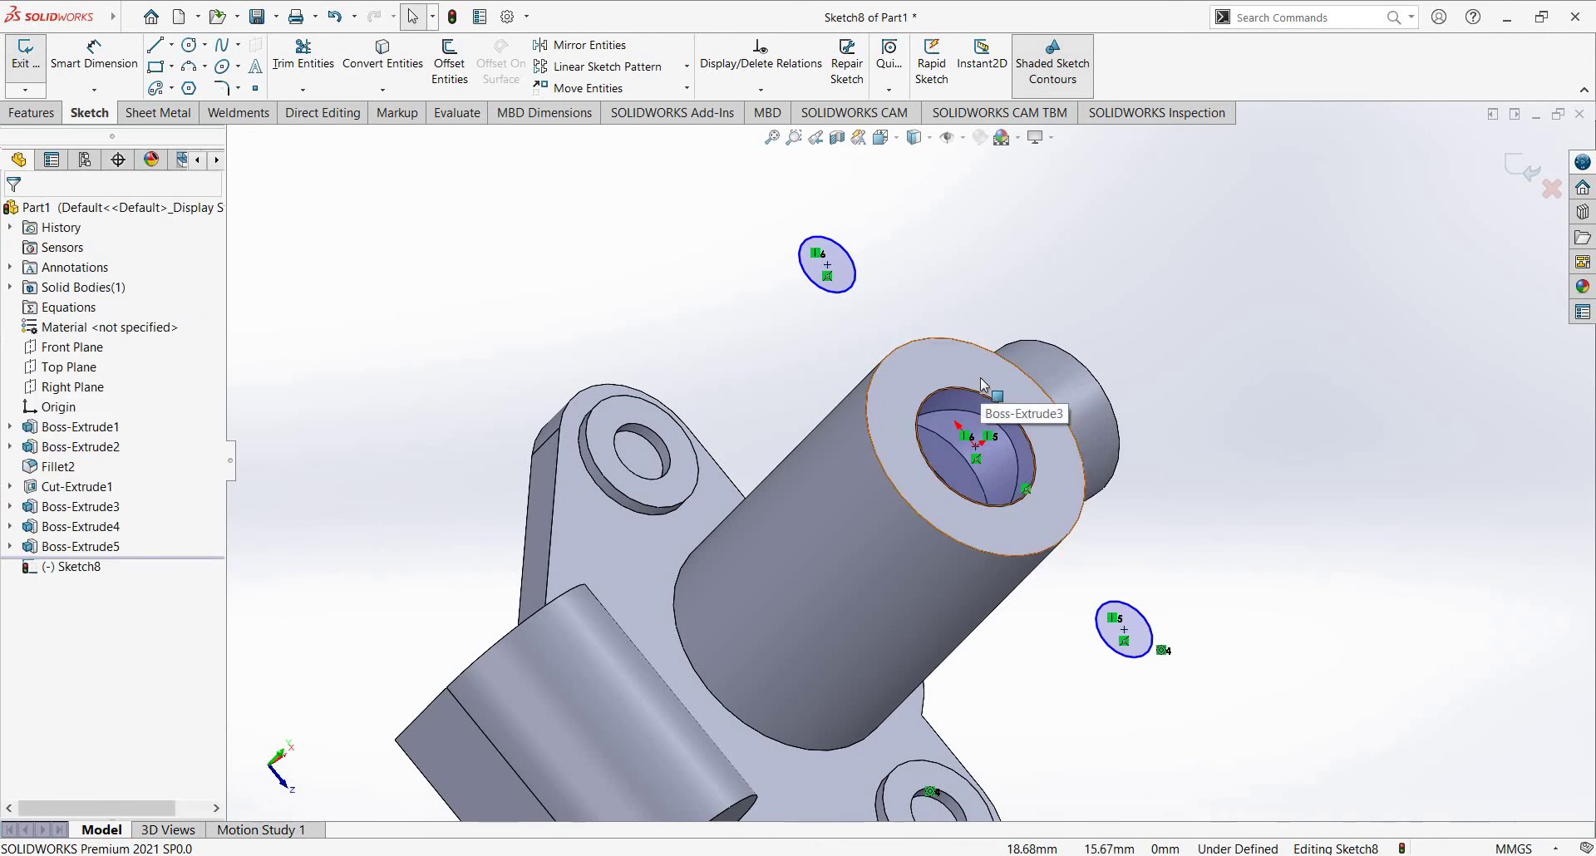
Step: Switch to the top view and select the top hole's inner edge for conversion
middle_click_drag(957, 385, 939, 381)
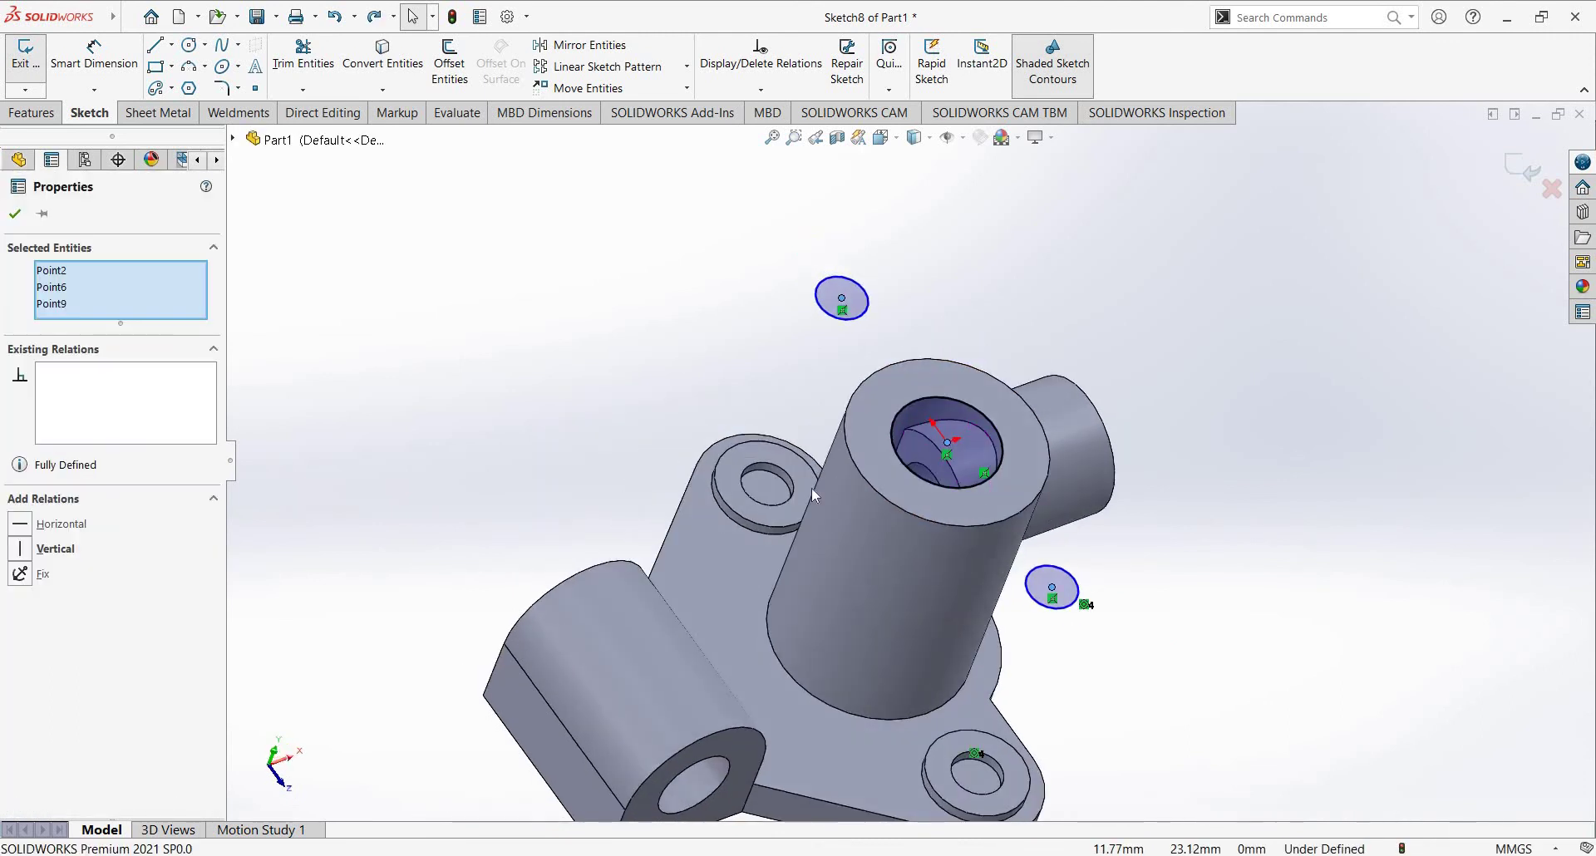
key("ctrl+space")
key("ctrl+5")
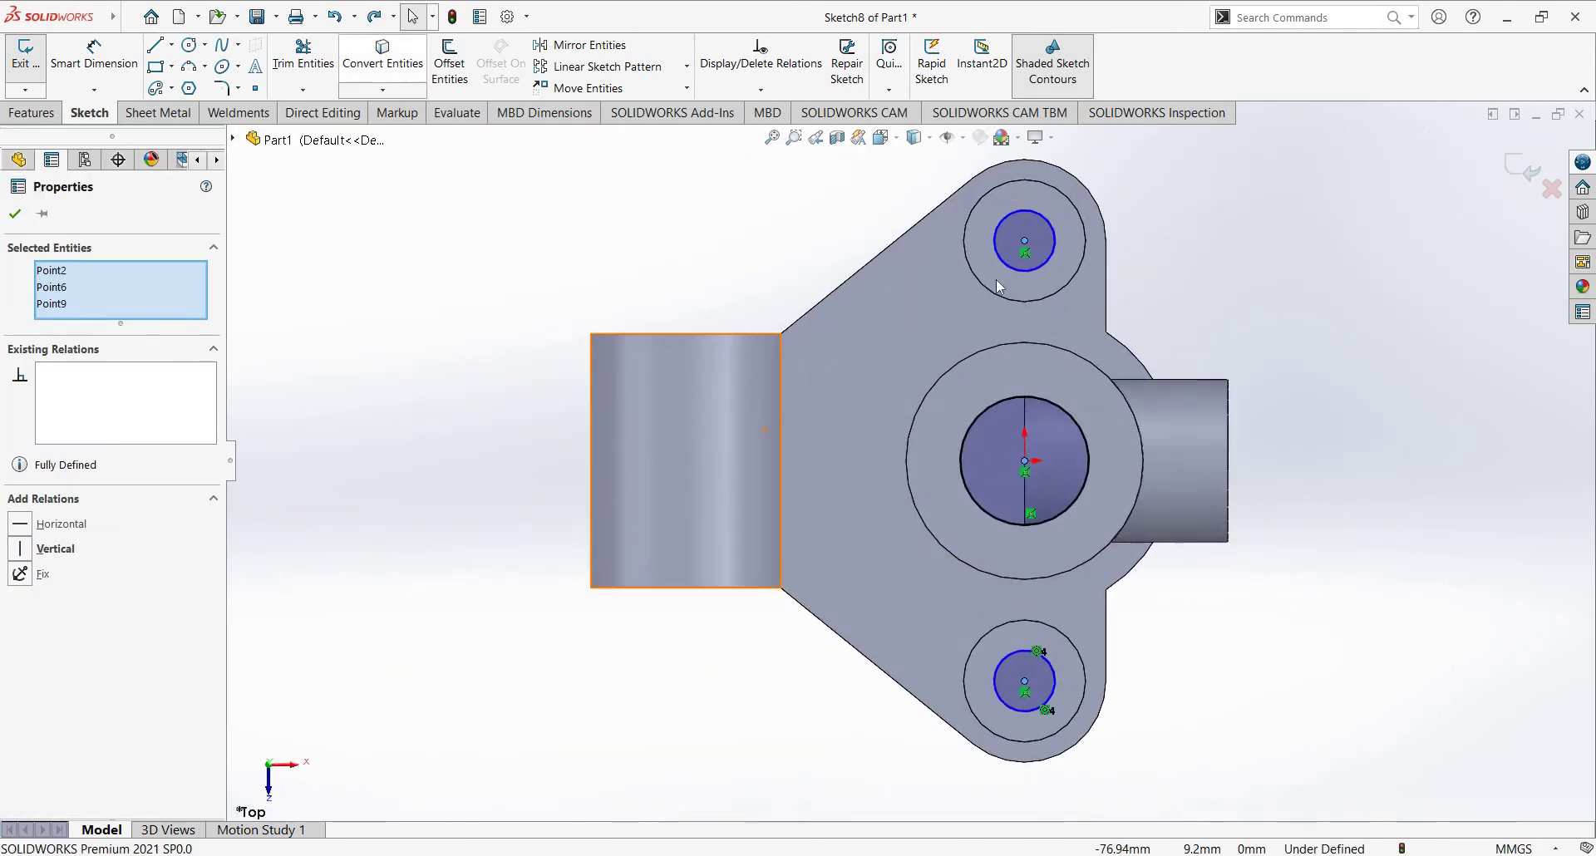
left_click(303, 58)
key("Escape")
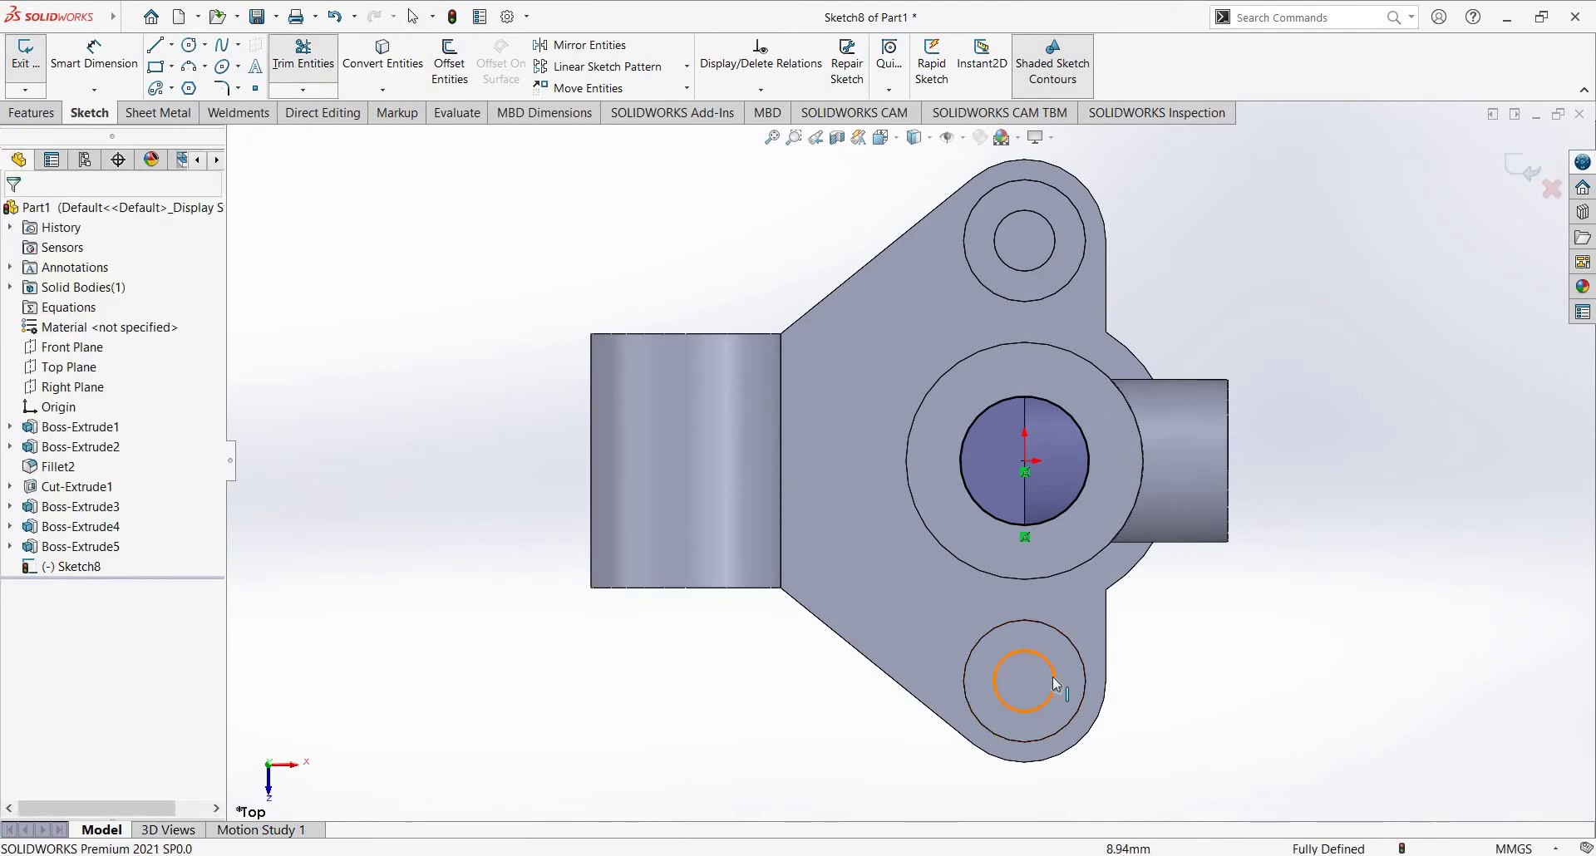
left_click(1046, 231)
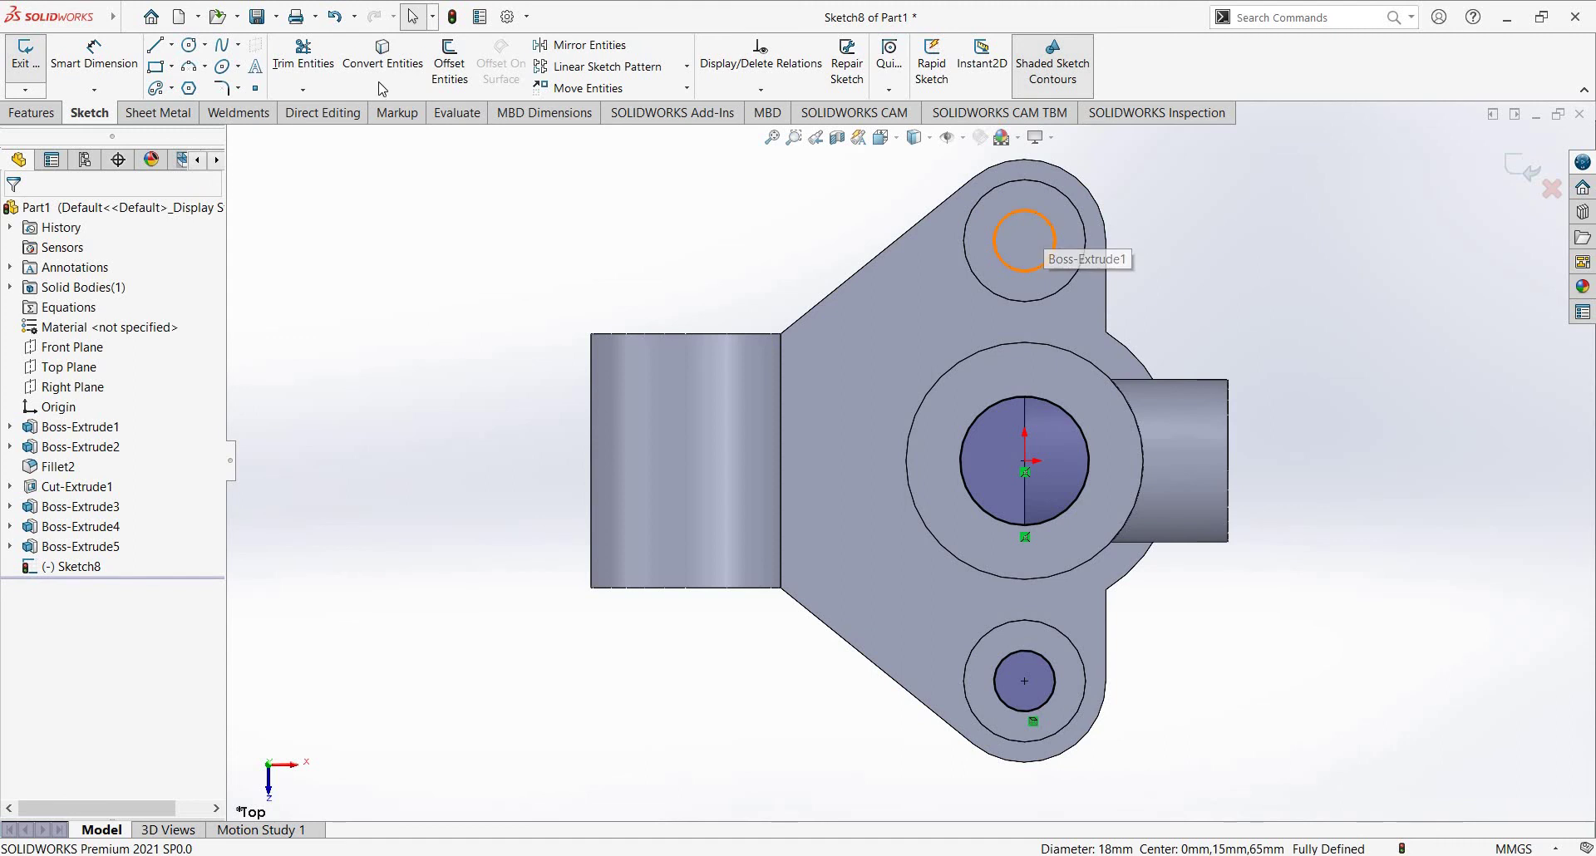
middle_click_drag(1069, 385, 4, 162)
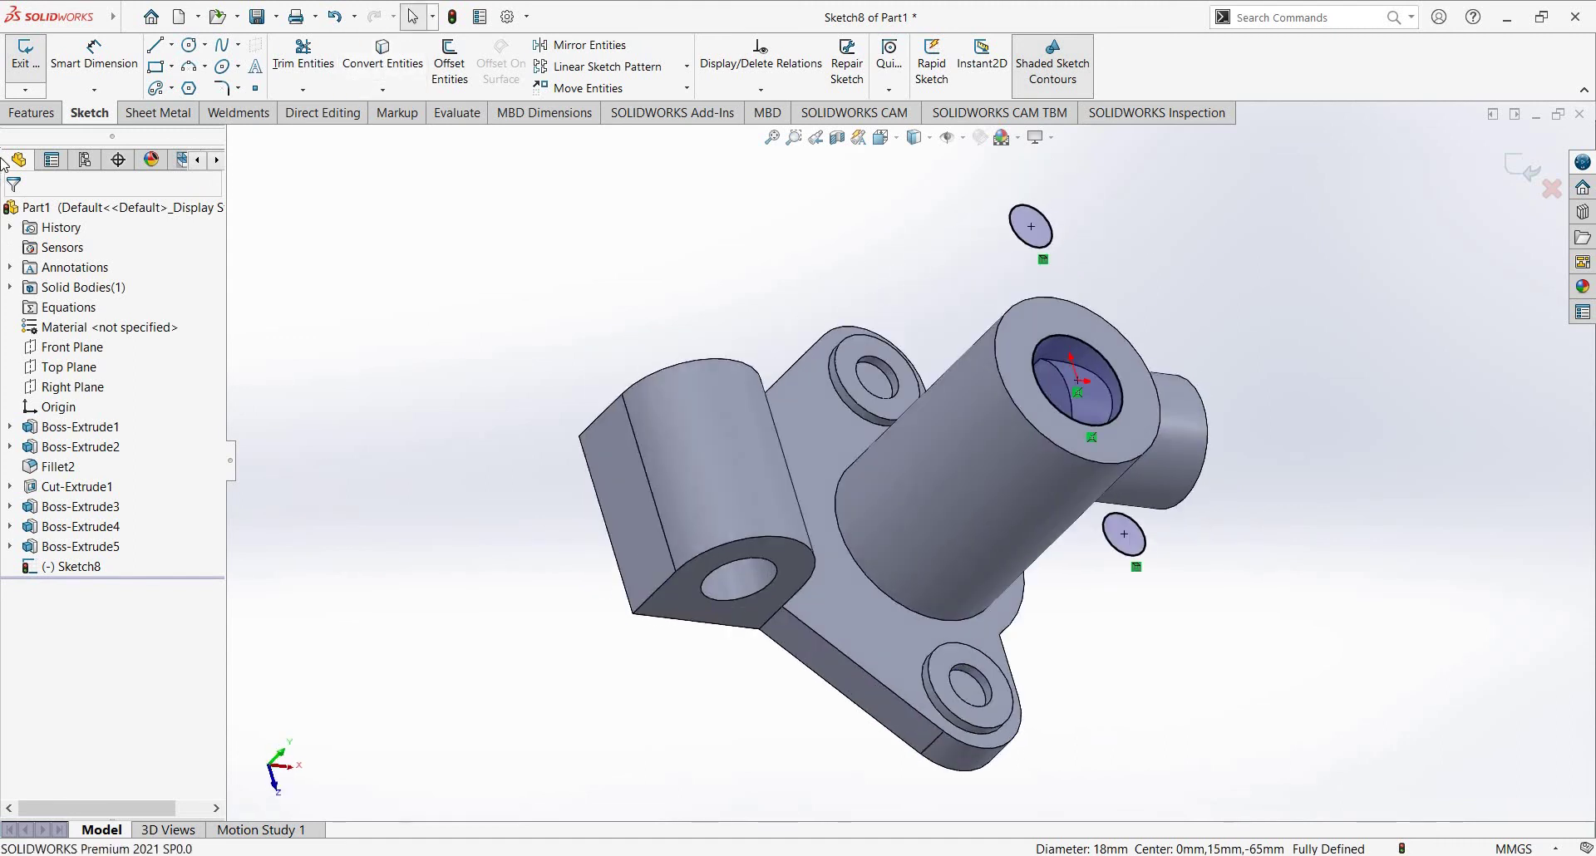
left_click(38, 116)
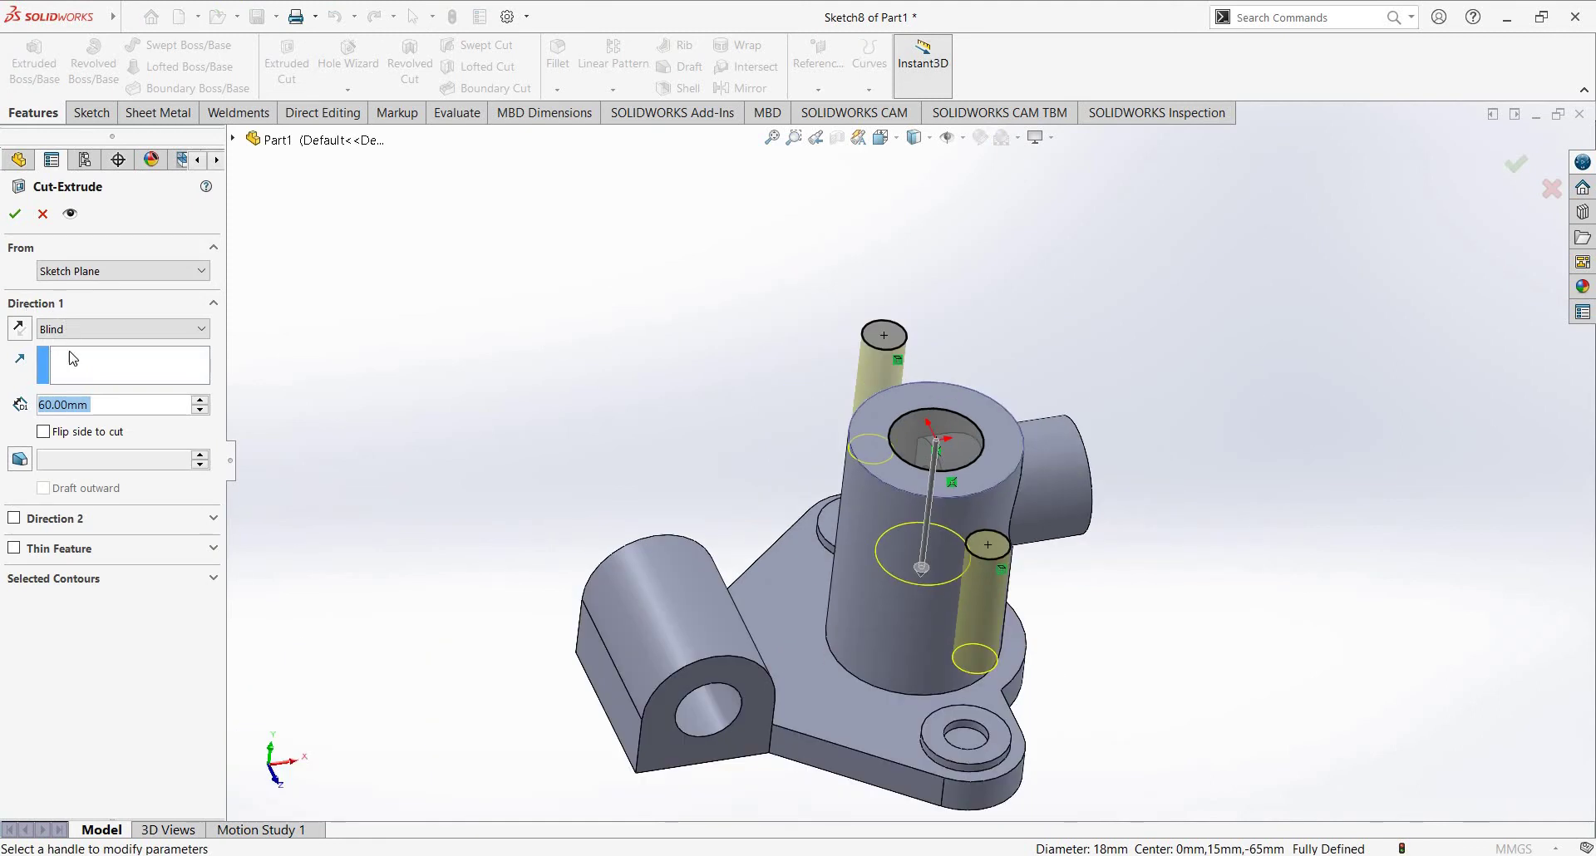
Step: Cut Sketch8's two circles Through All as Cut-Extrude2, then return to the reference drawing
left_click(67, 326)
left_click(100, 358)
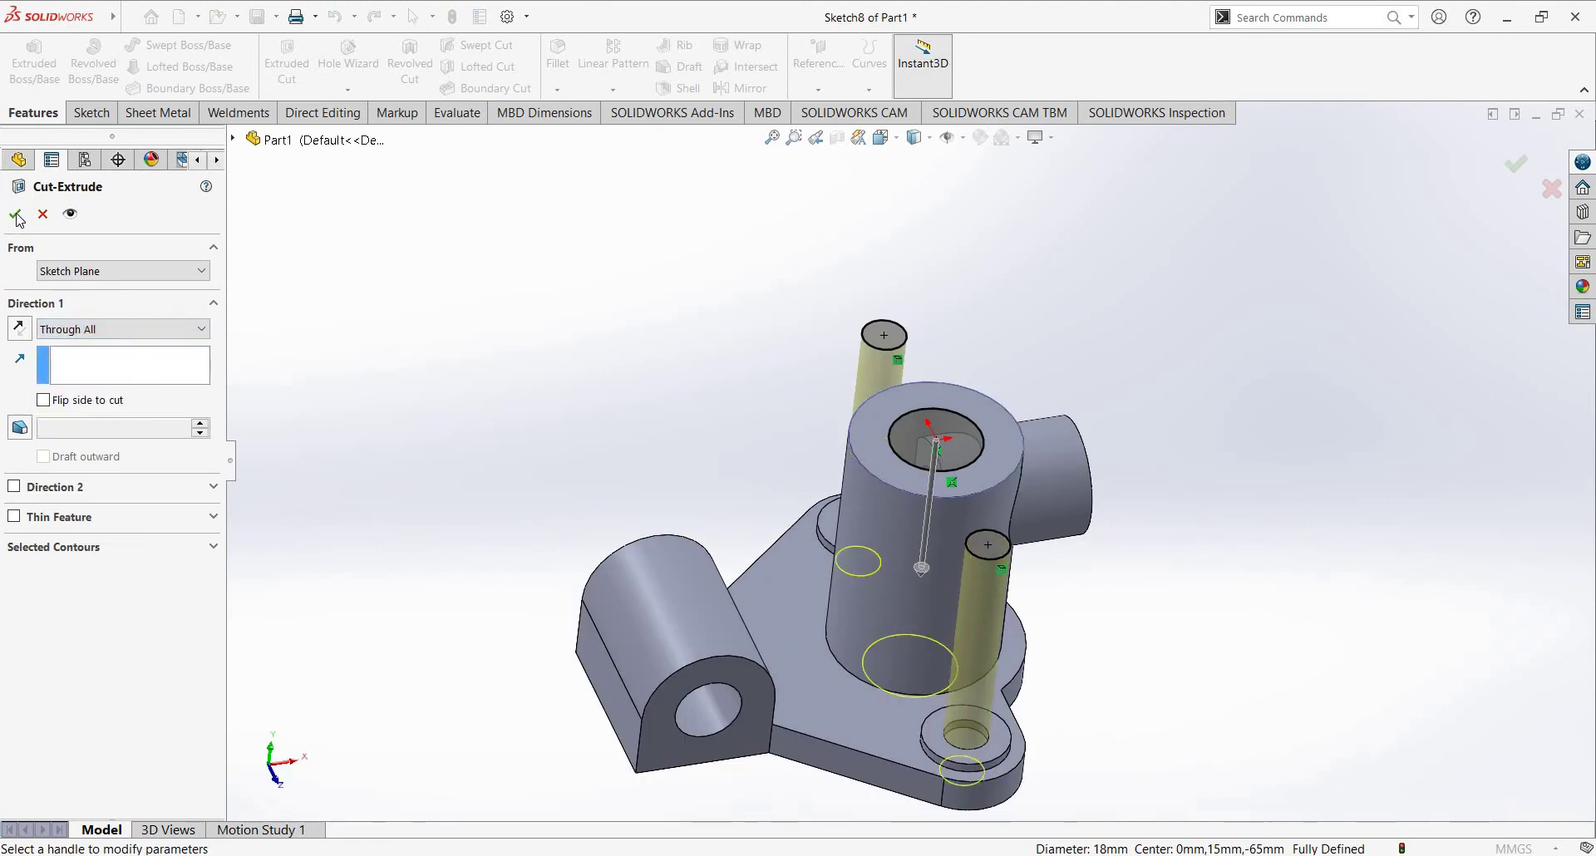
key("Return")
middle_click_drag(1235, 337, 1078, 416)
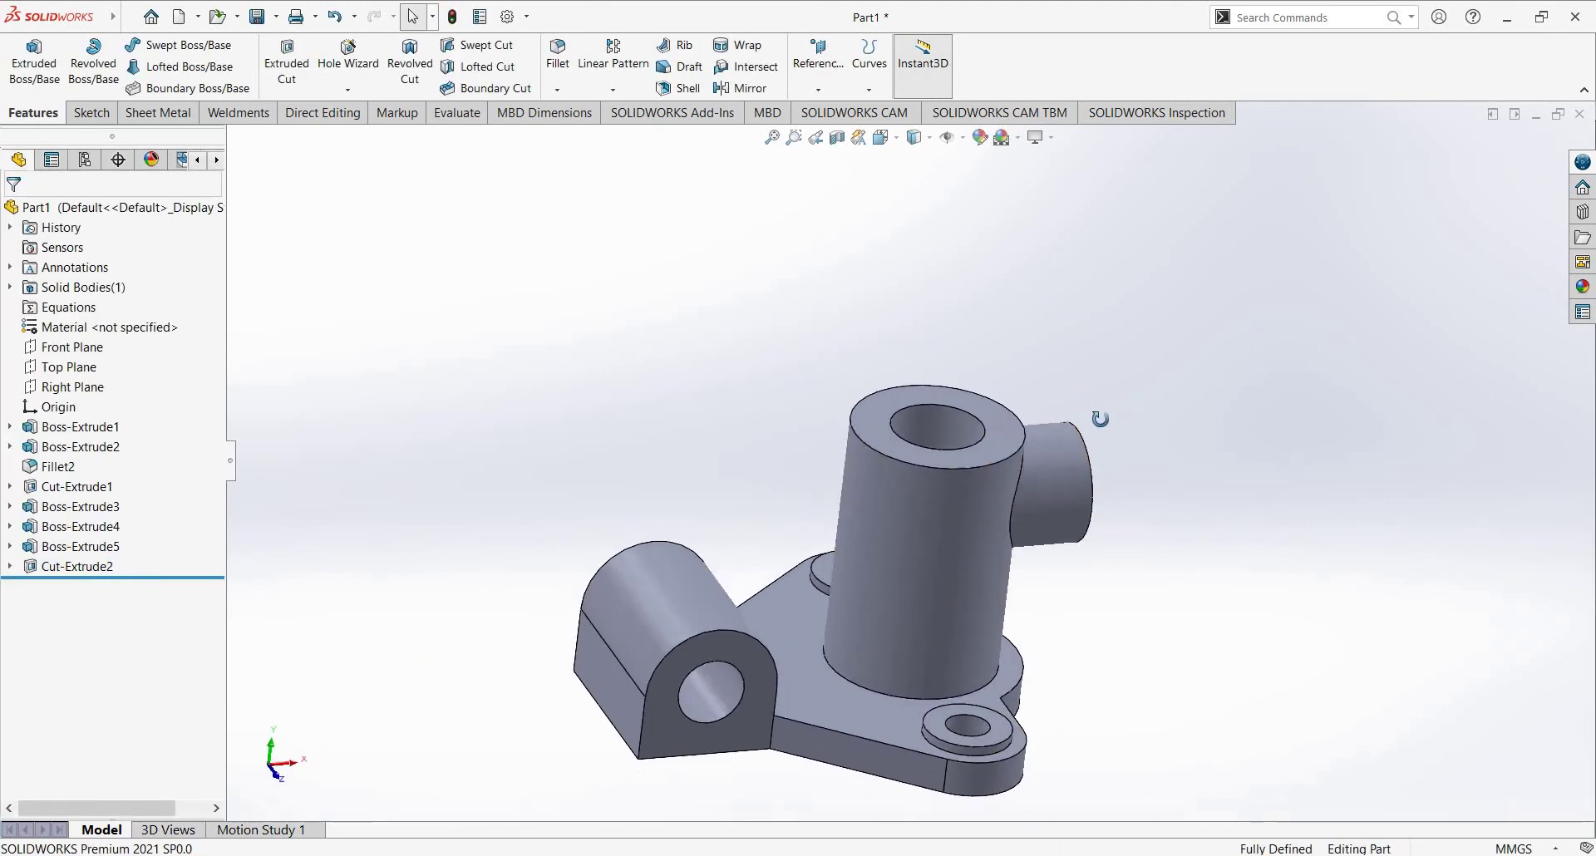
key("alt+Tab")
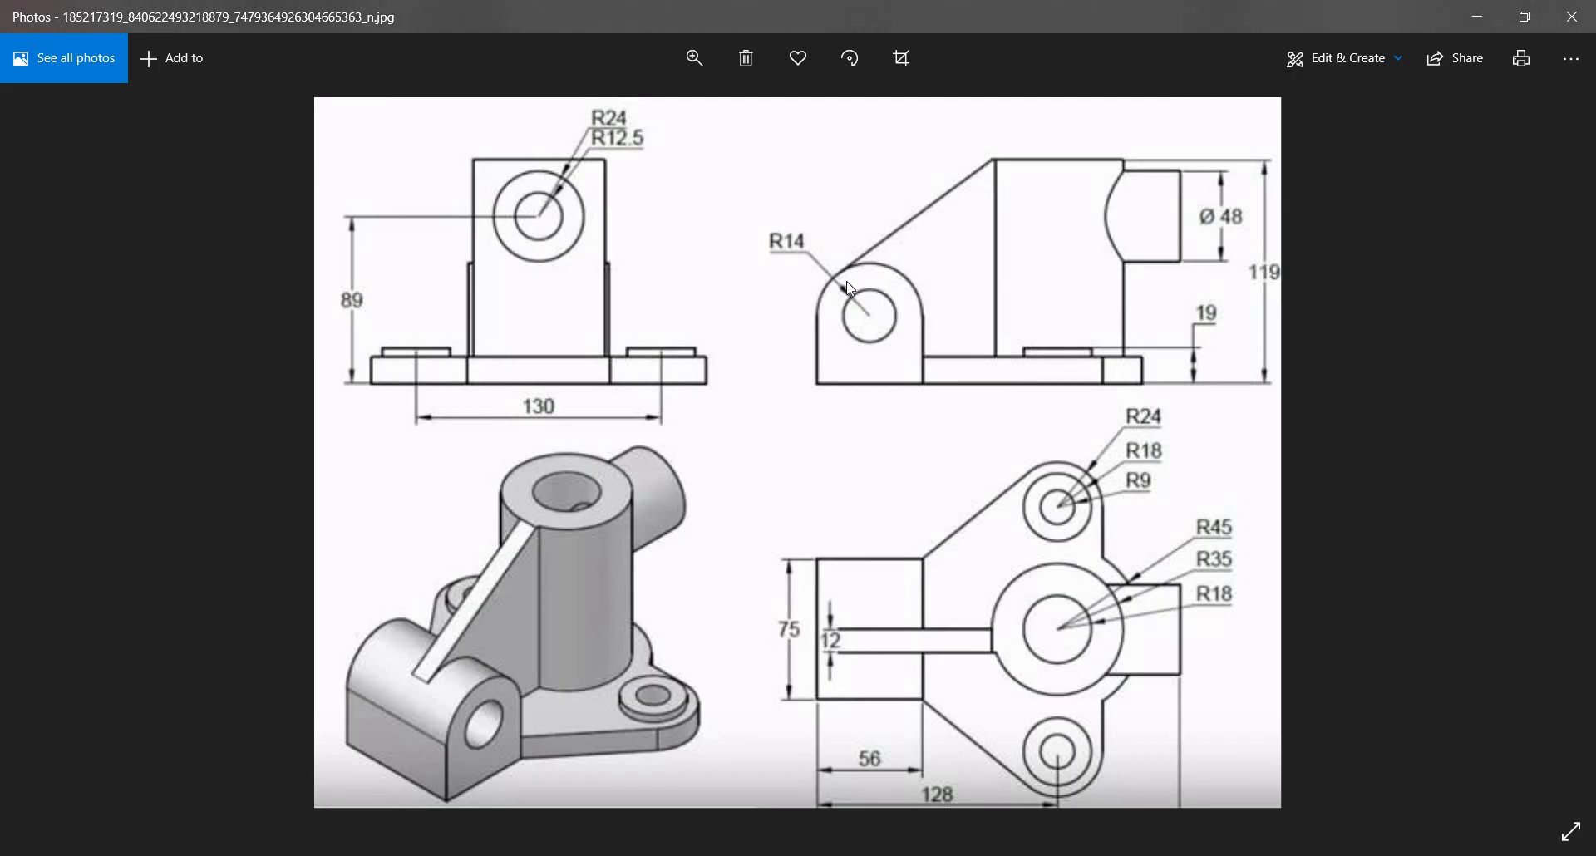
Step: Start Sketch9 on the Front Plane, checking the reference drawing in Photos
key("alt+Tab")
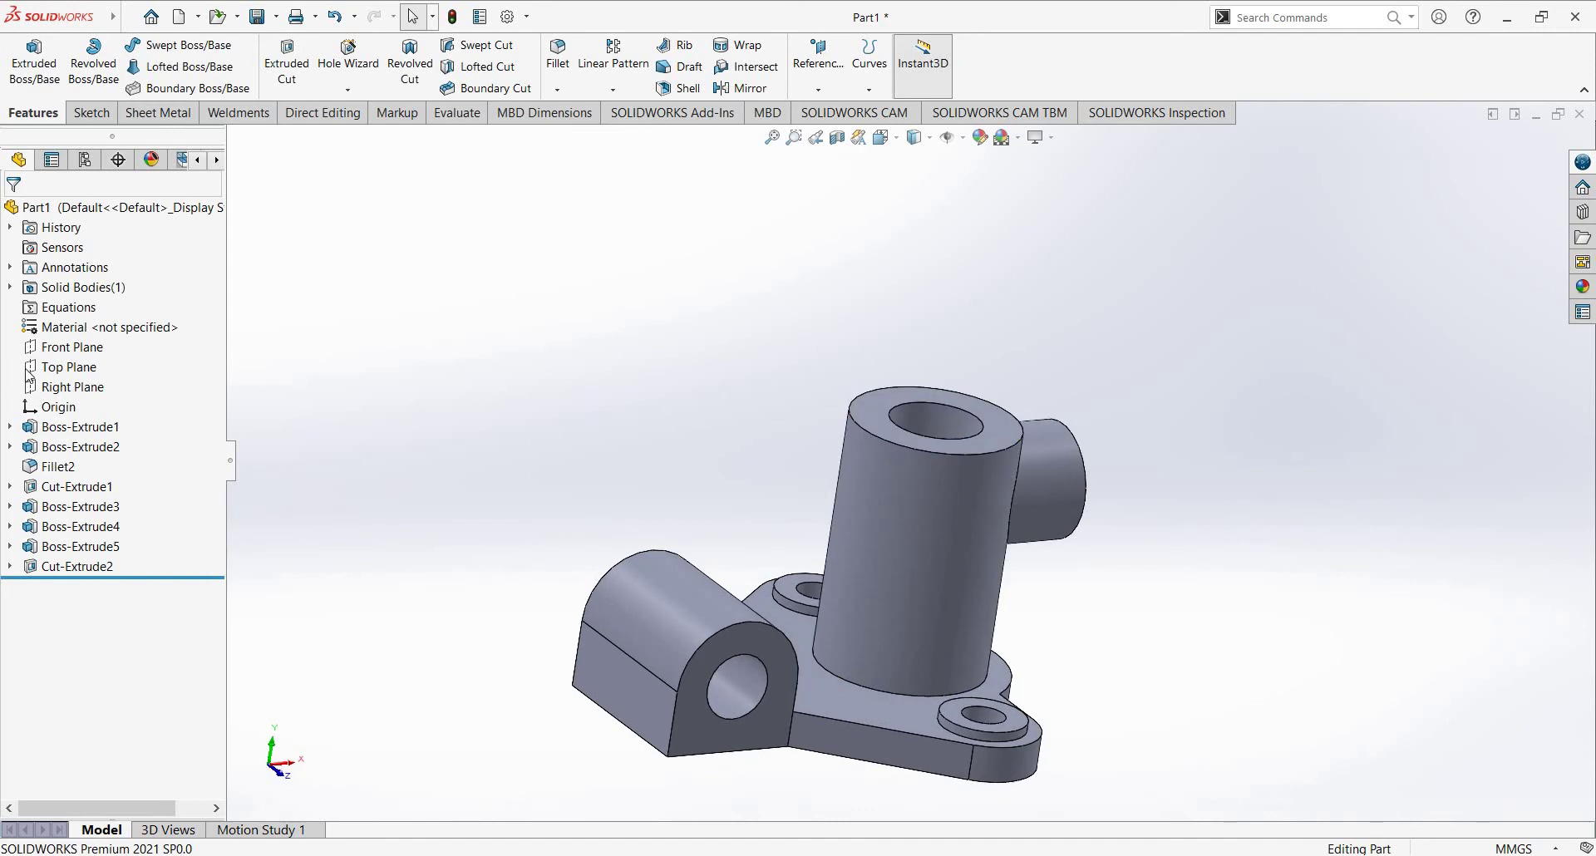
left_click(56, 349)
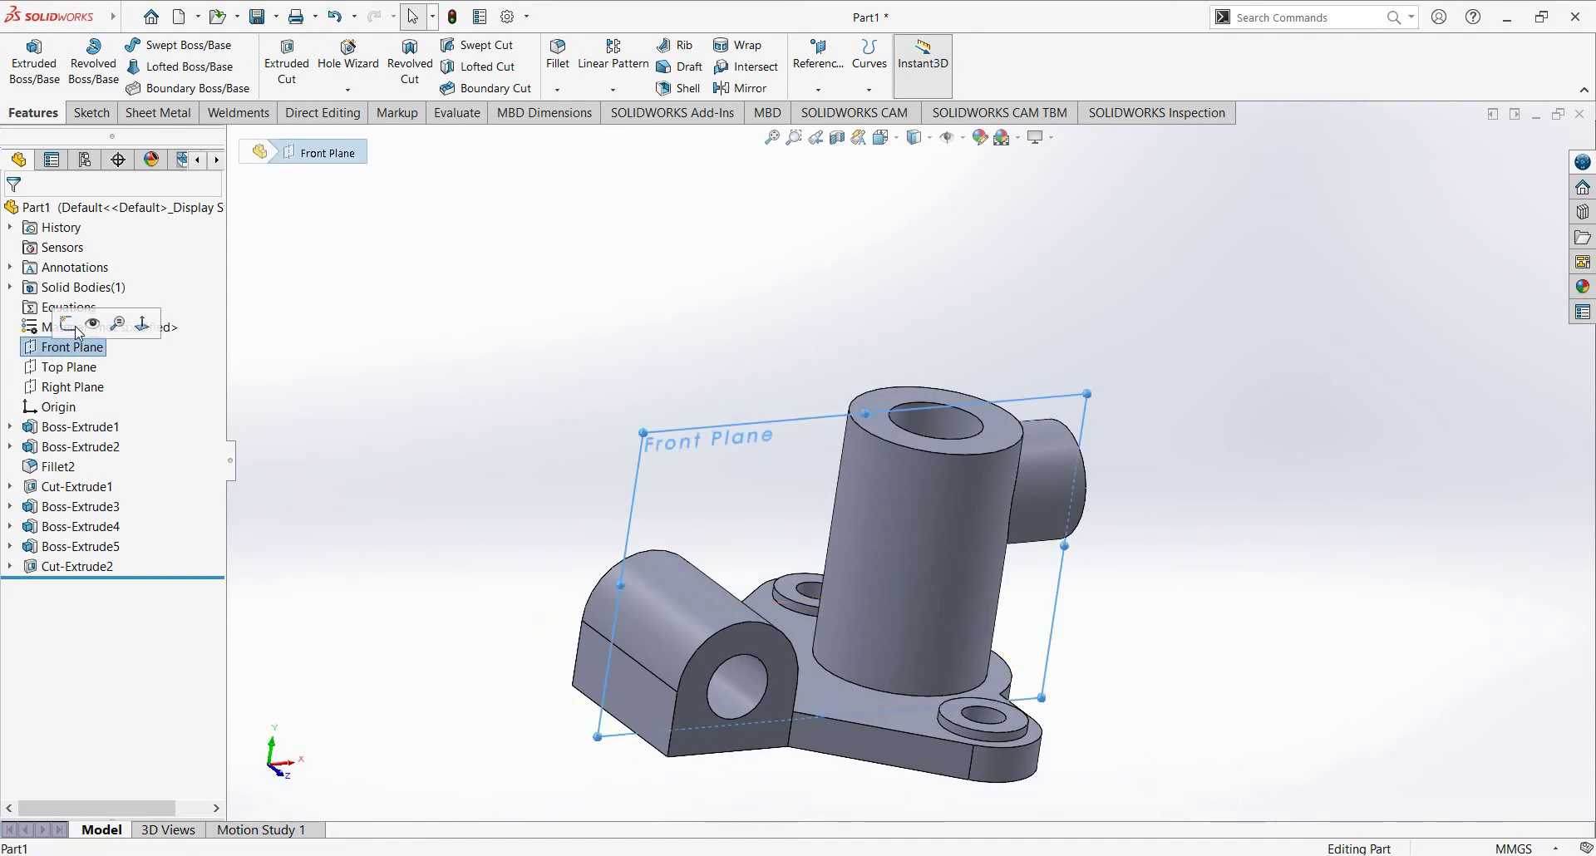
left_click(69, 325)
key("alt+Tab")
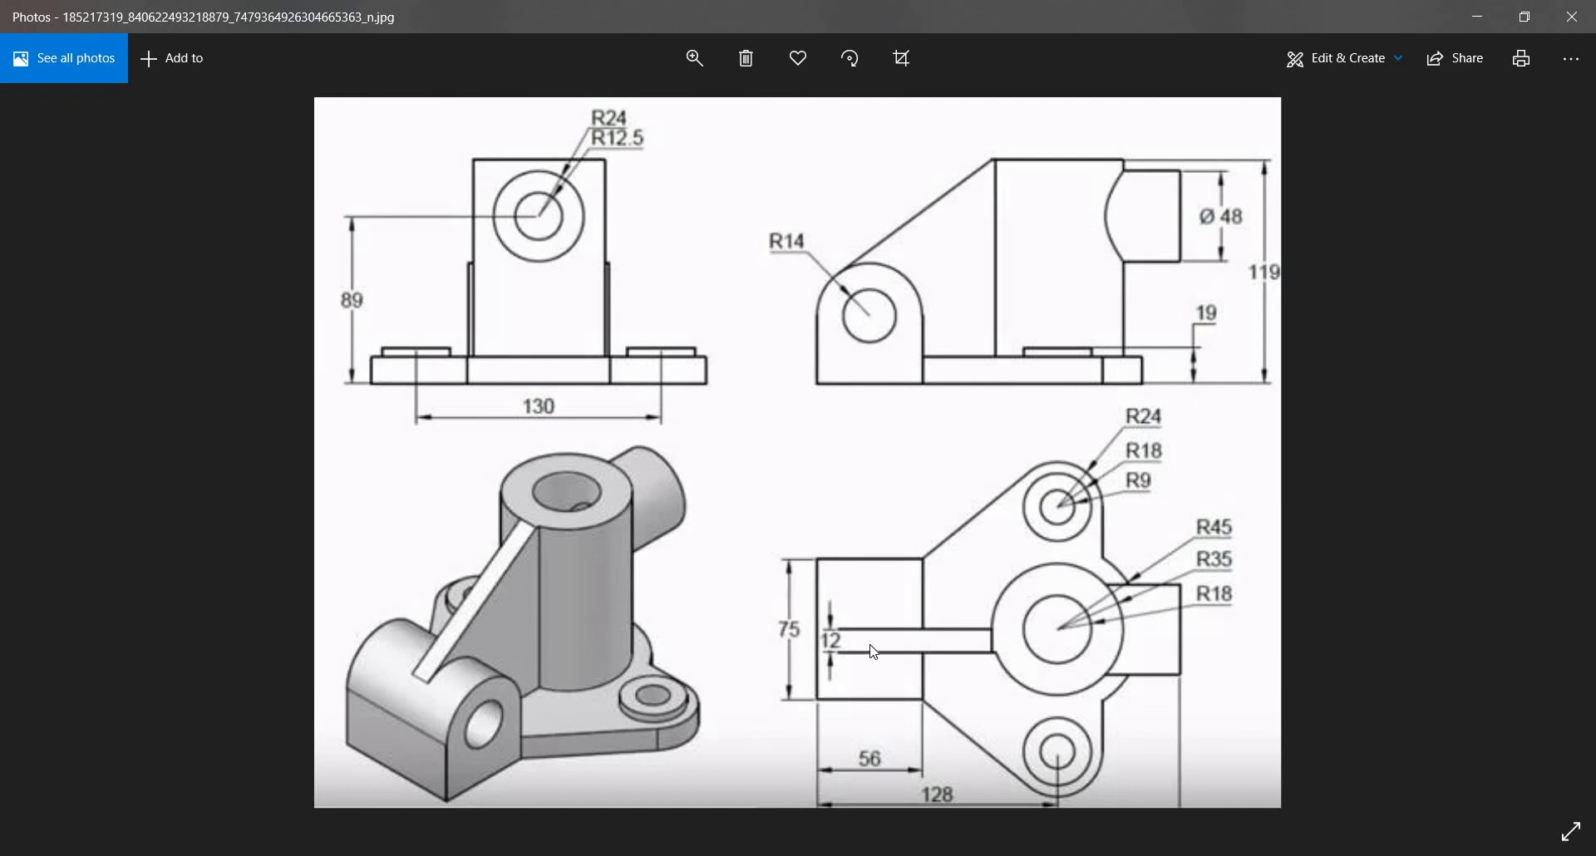
key("alt+Tab")
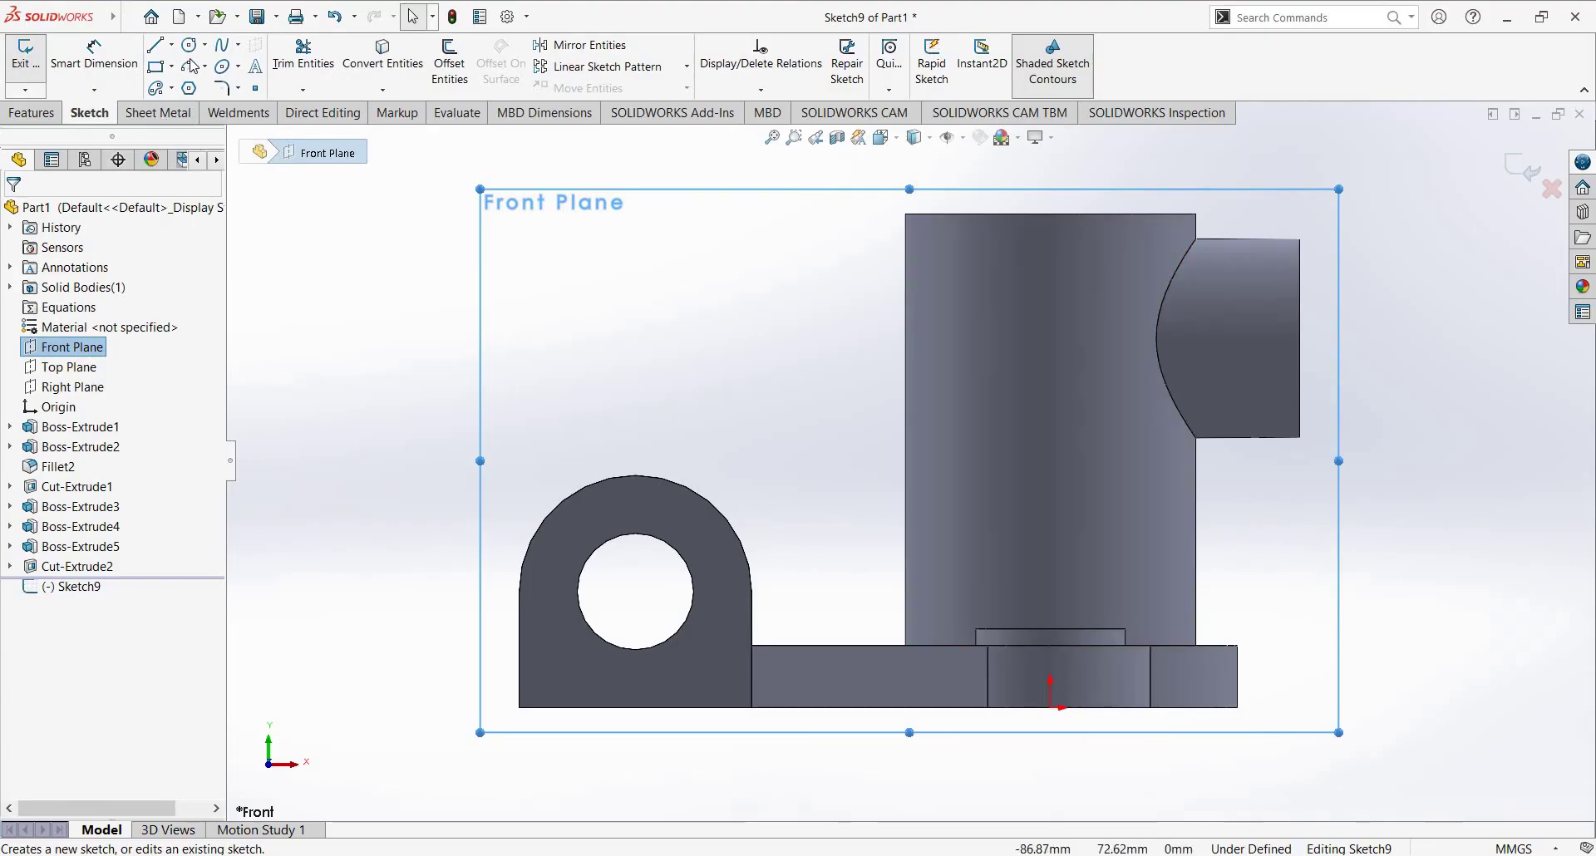
Step: Convert the lug's rounded top arc into Sketch9 and check the cylinder's left edge length
key("Escape")
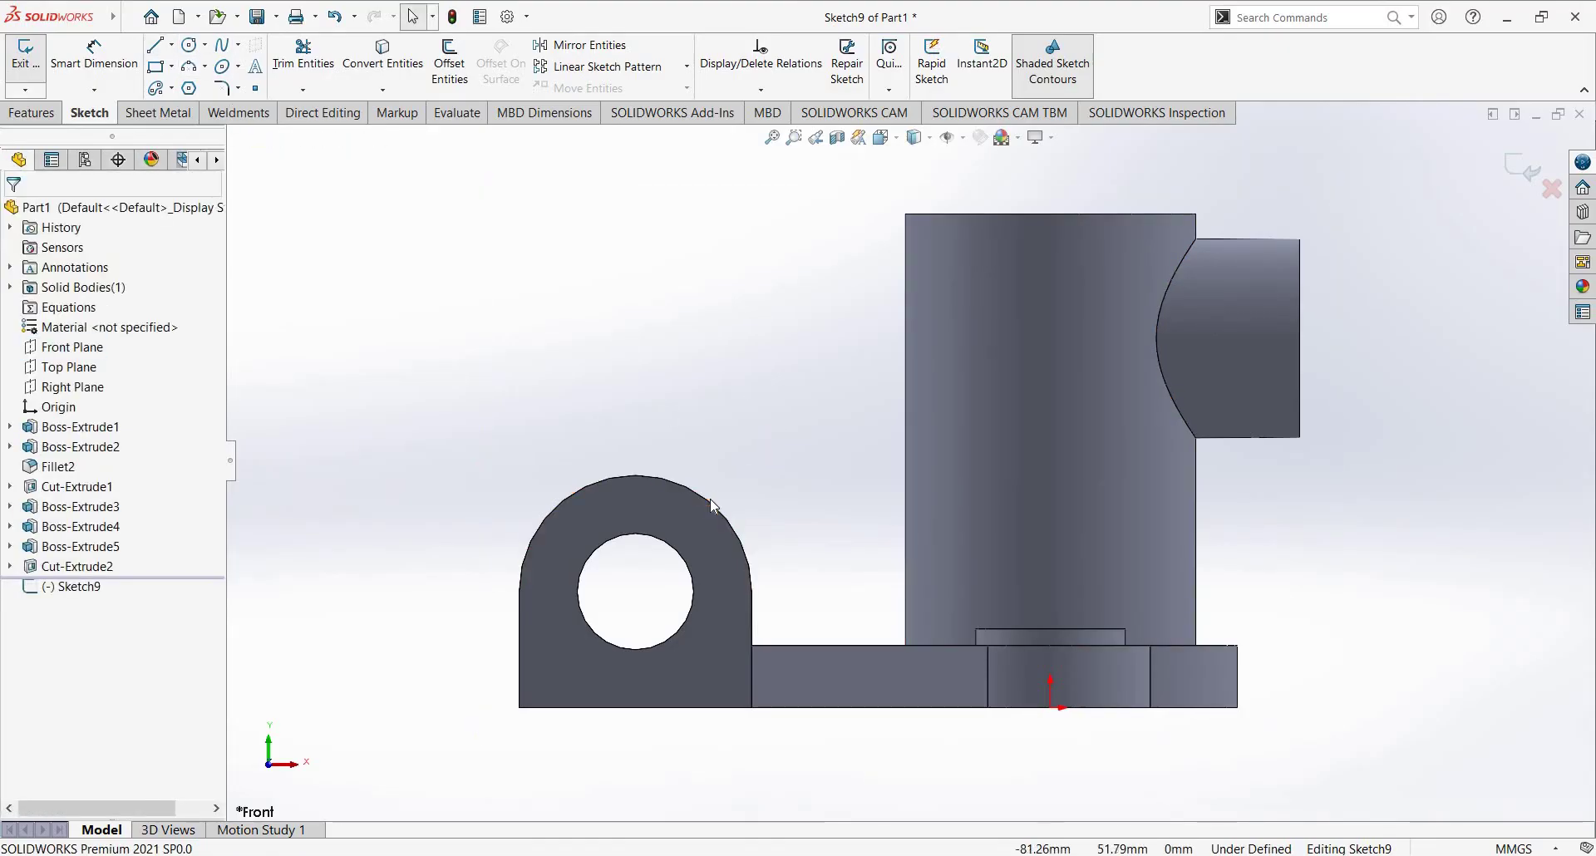
left_click(726, 567)
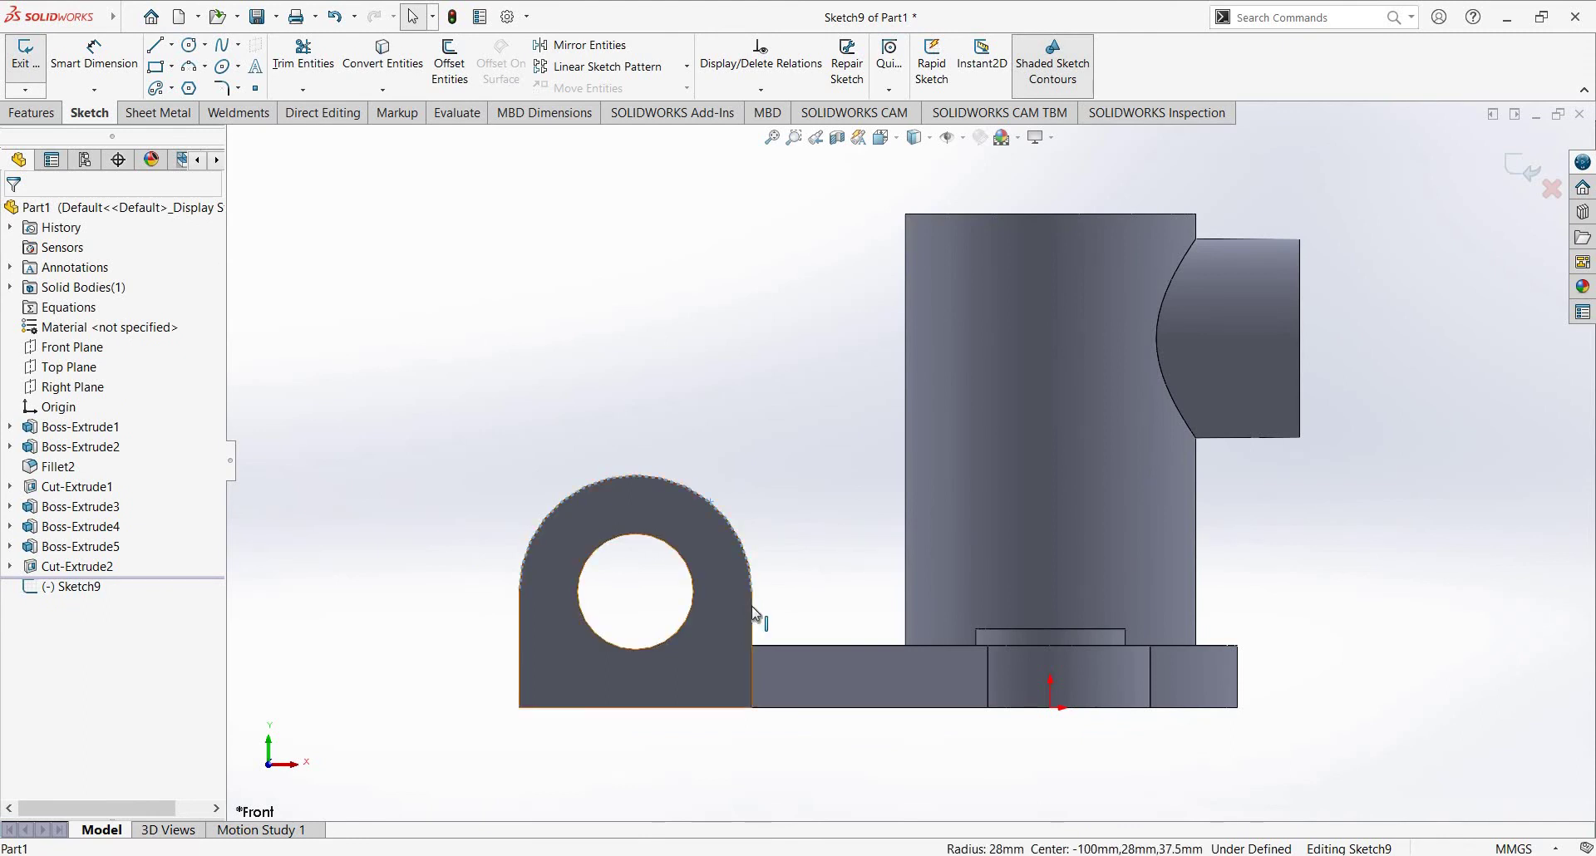
left_click(384, 66)
left_click(790, 645)
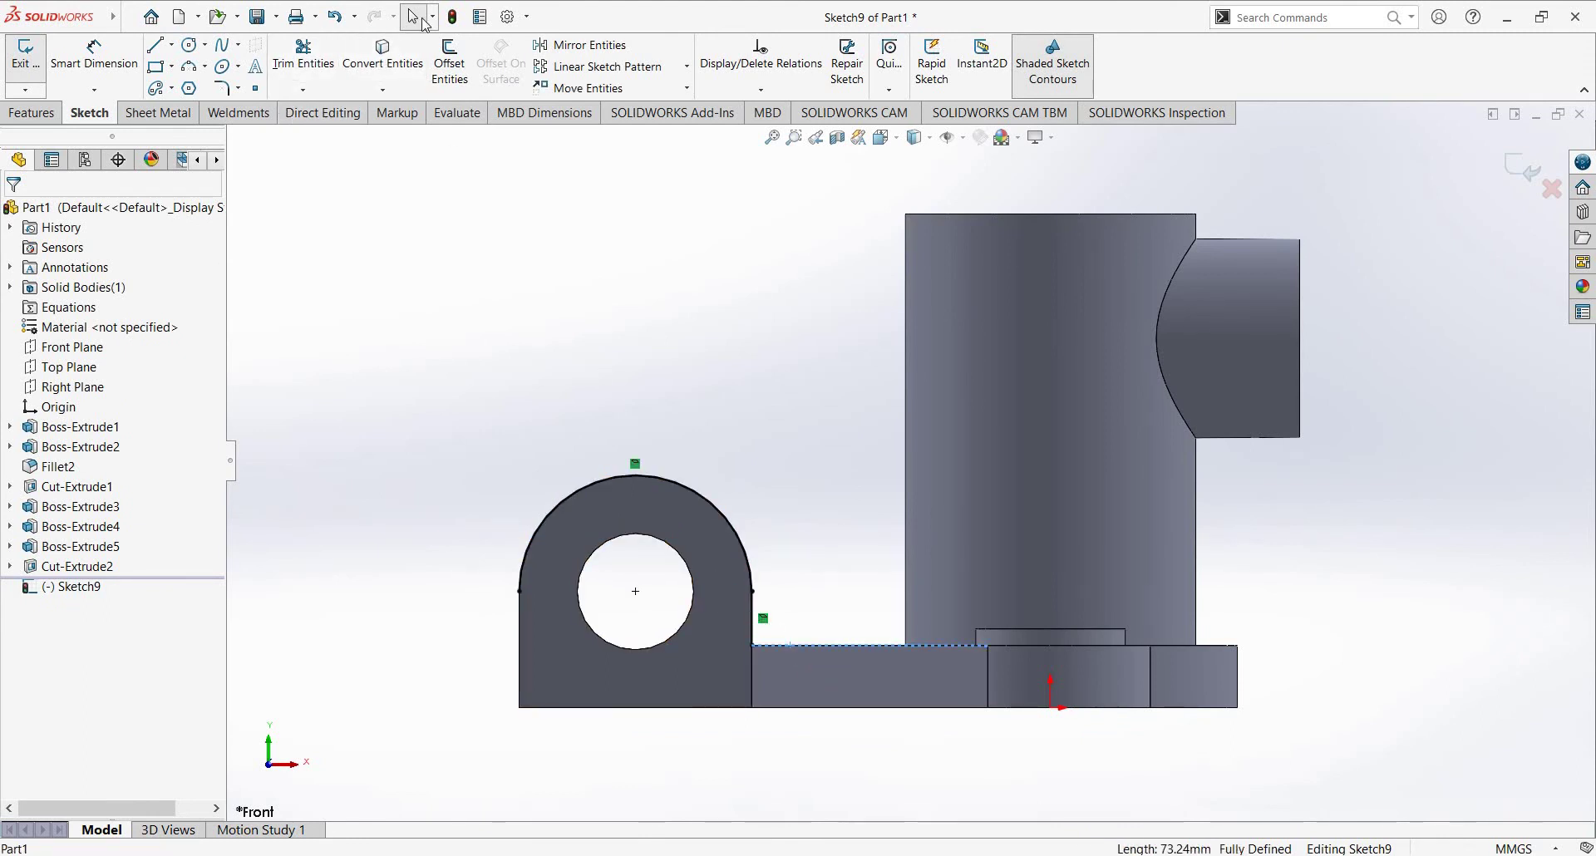
left_click(906, 304)
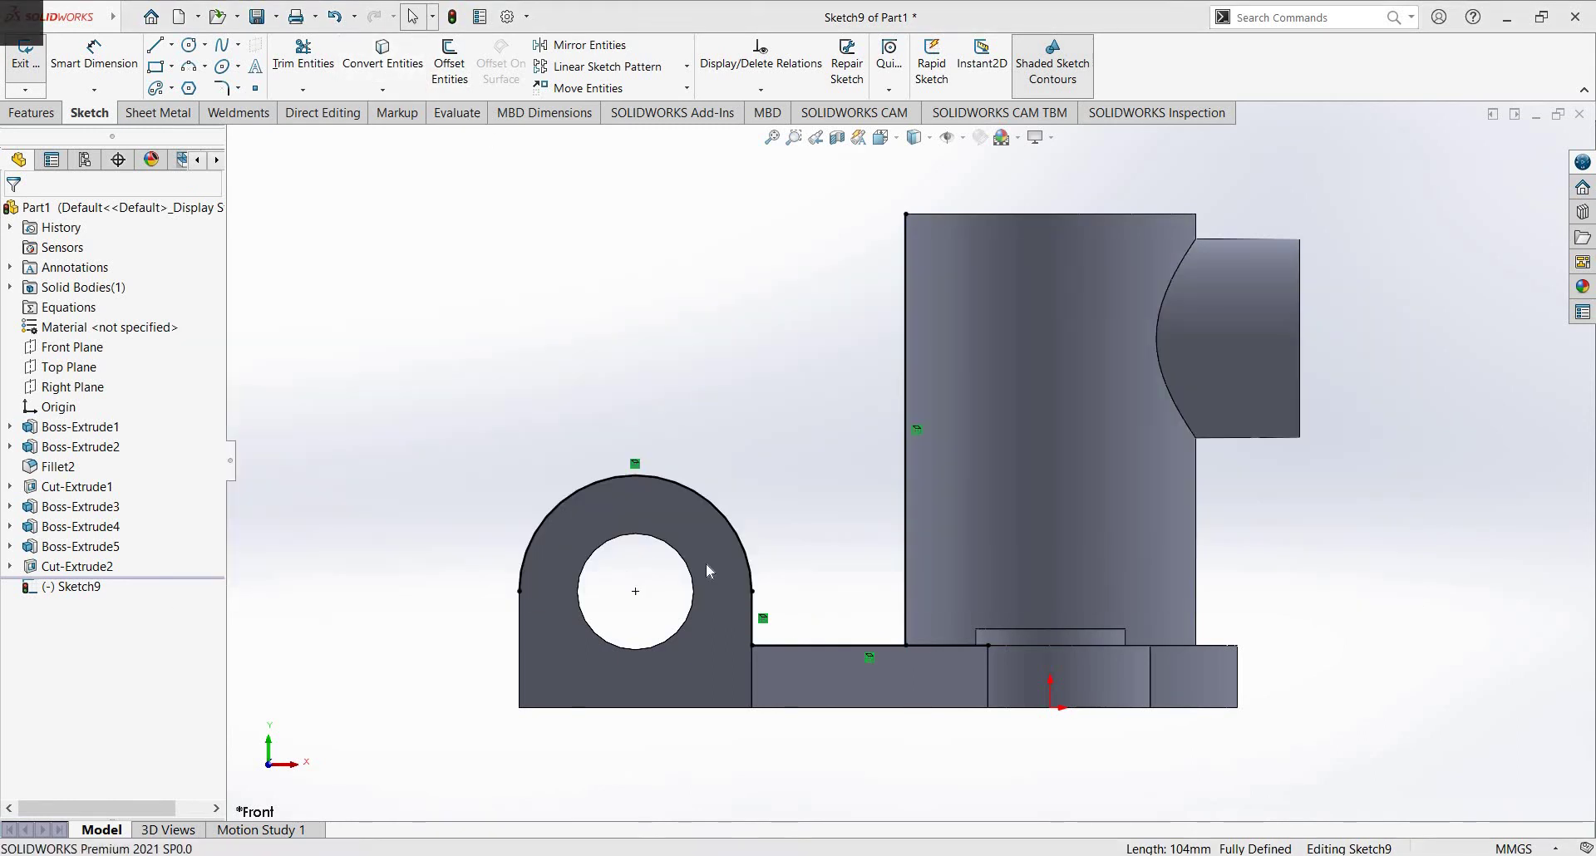
key("alt+Tab")
key("alt+Tab")
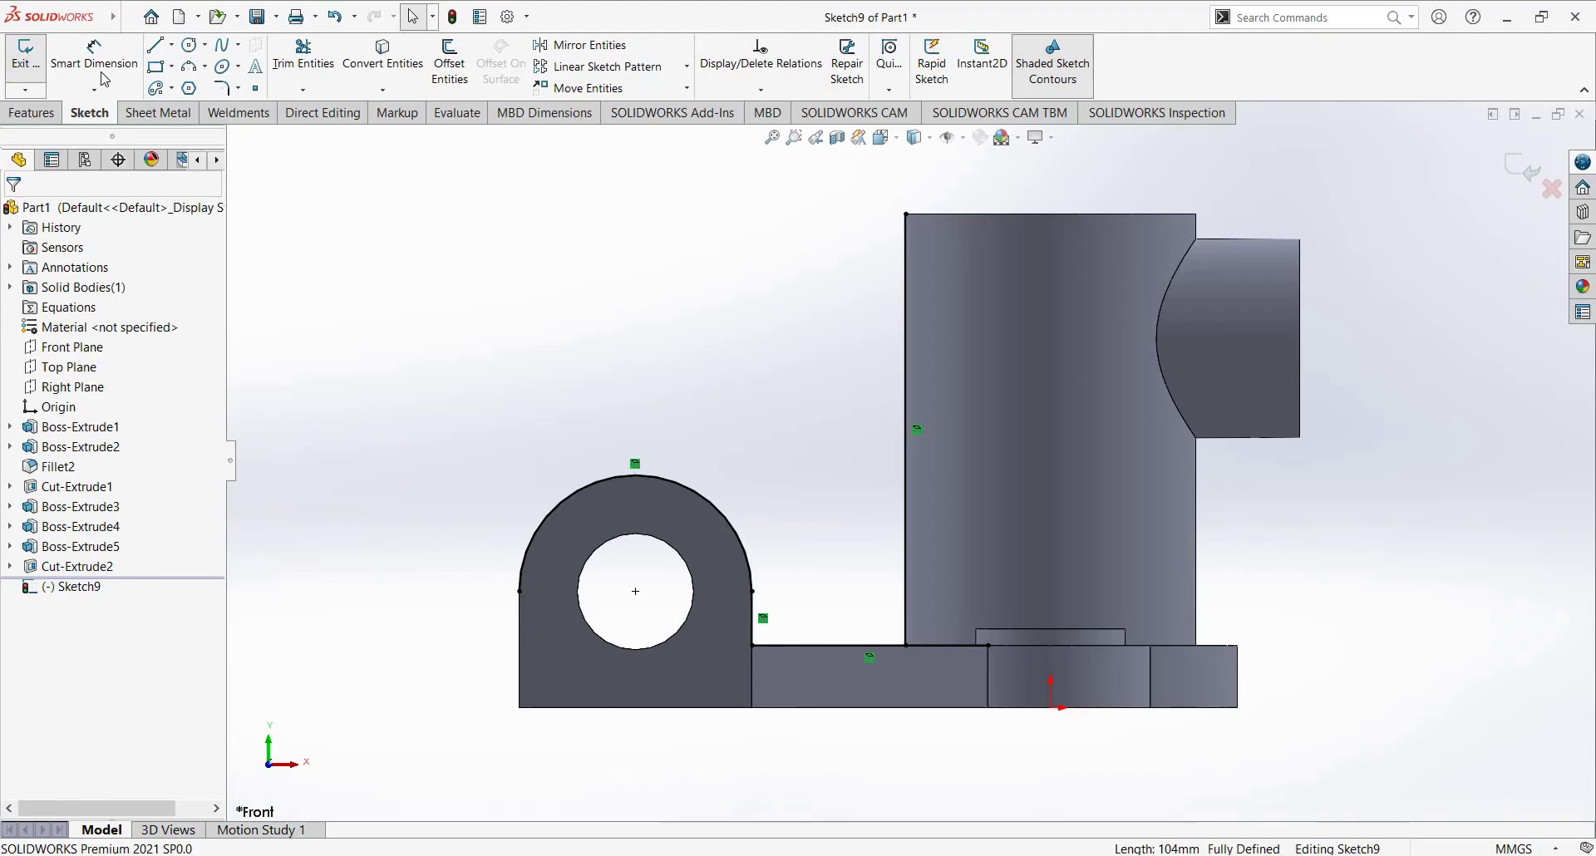
Step: Draw a slanted line from the cylinder's top-left corner tangent to the lug arc, trimming its stub
left_click(155, 44)
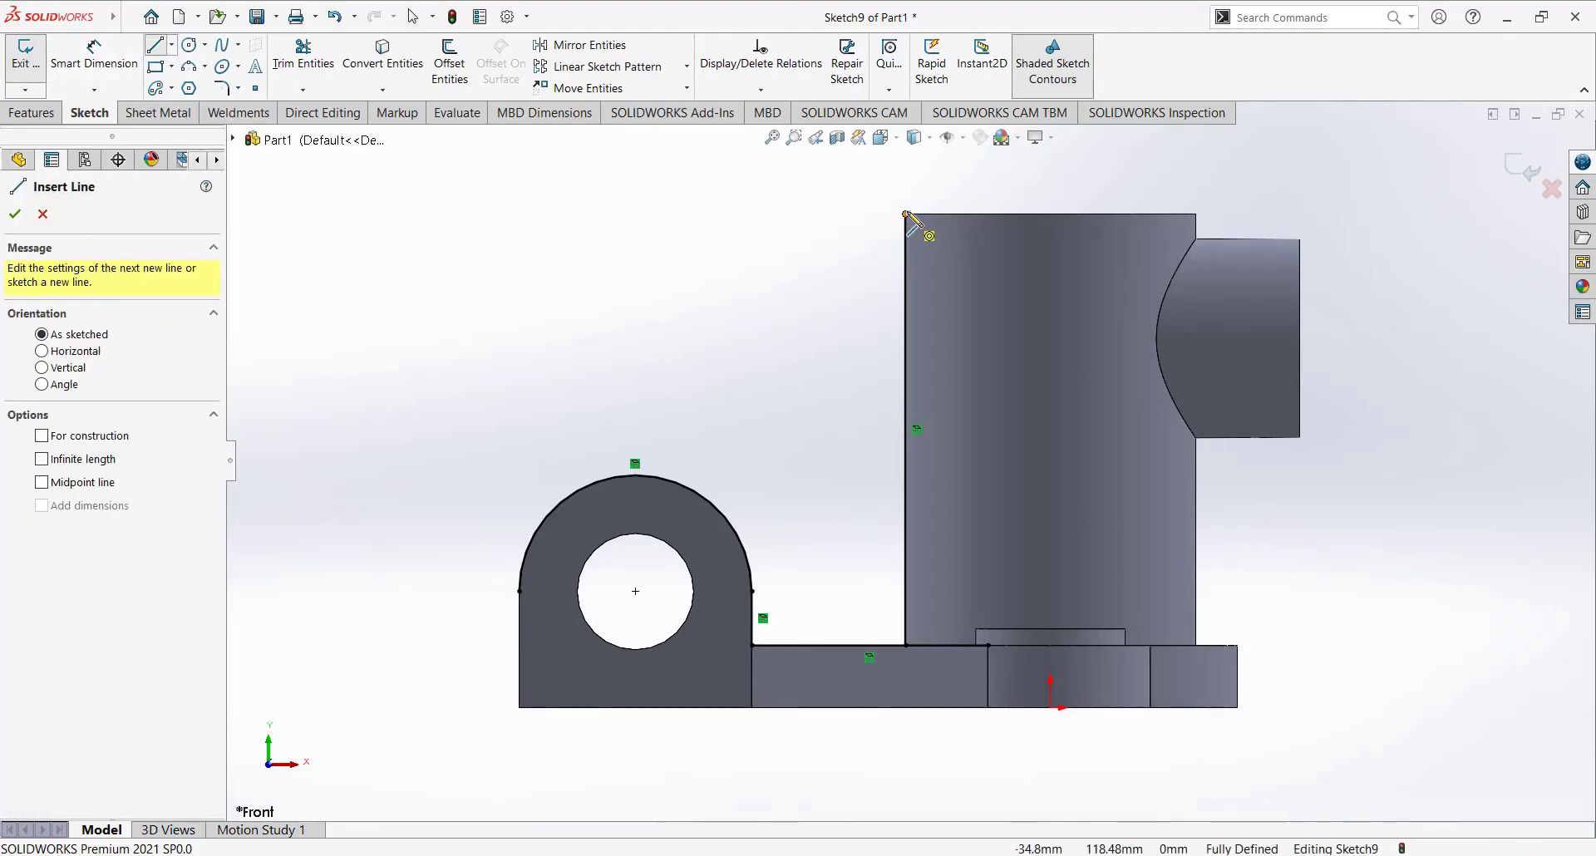
left_click_drag(906, 214, 470, 488)
key("Escape")
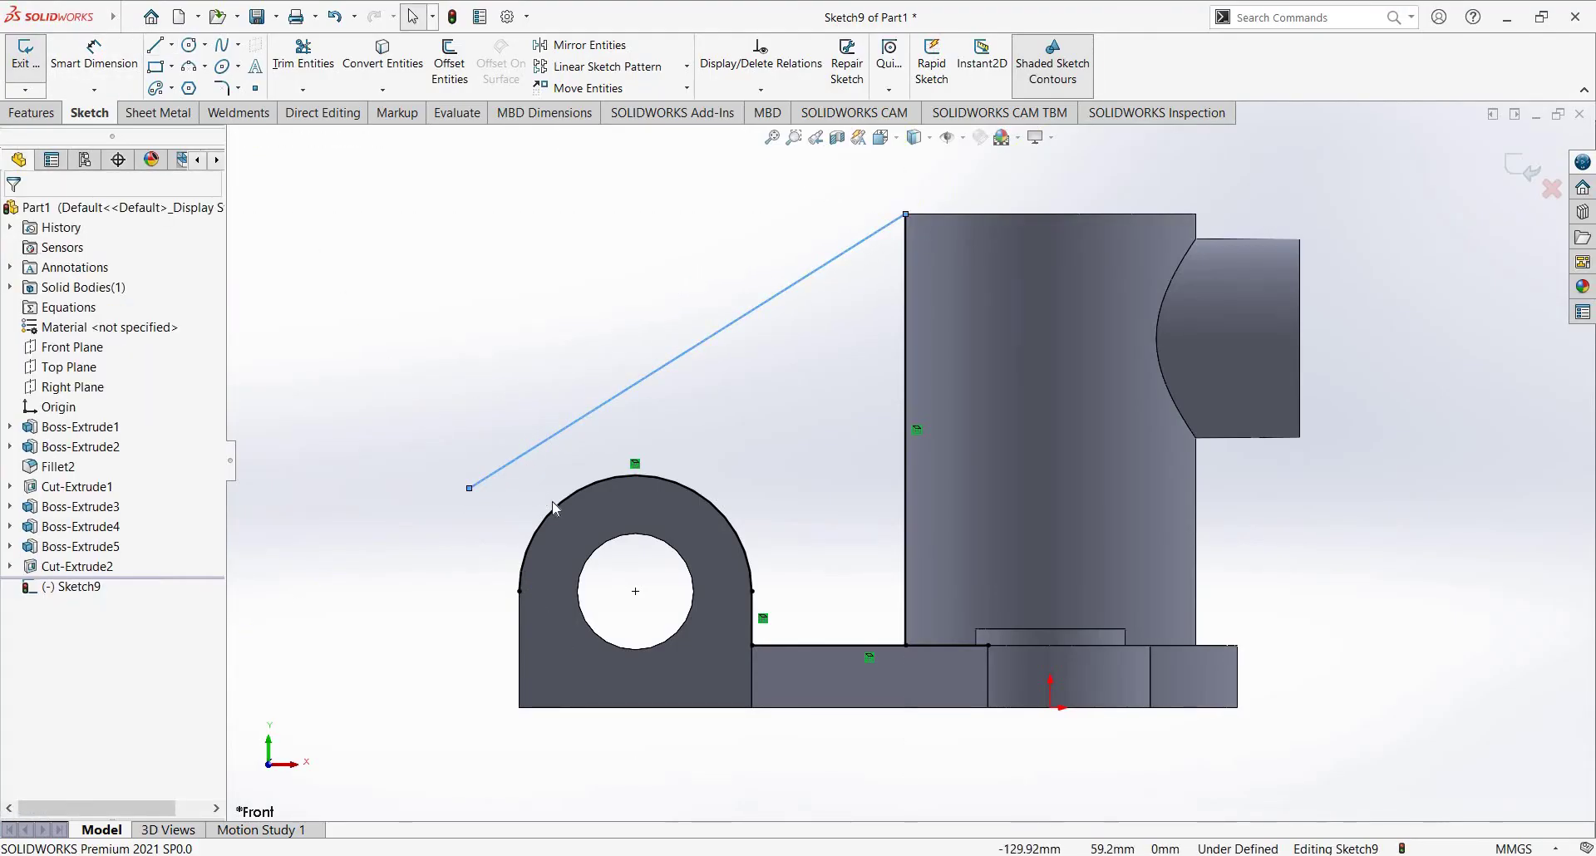
left_click(565, 499)
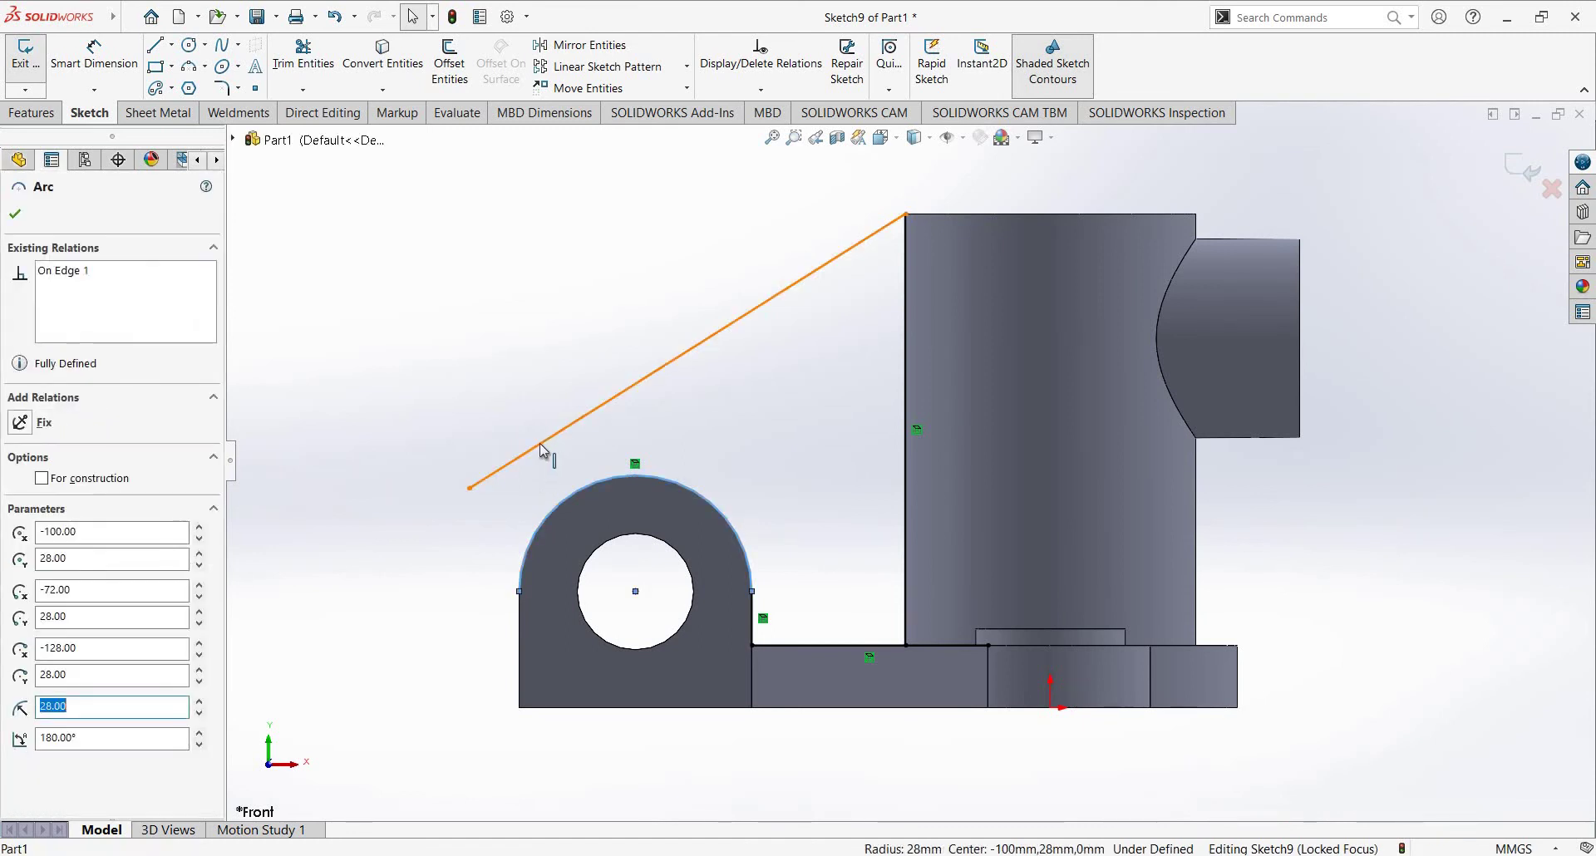
left_click(541, 450, "ctrl")
left_click(20, 508)
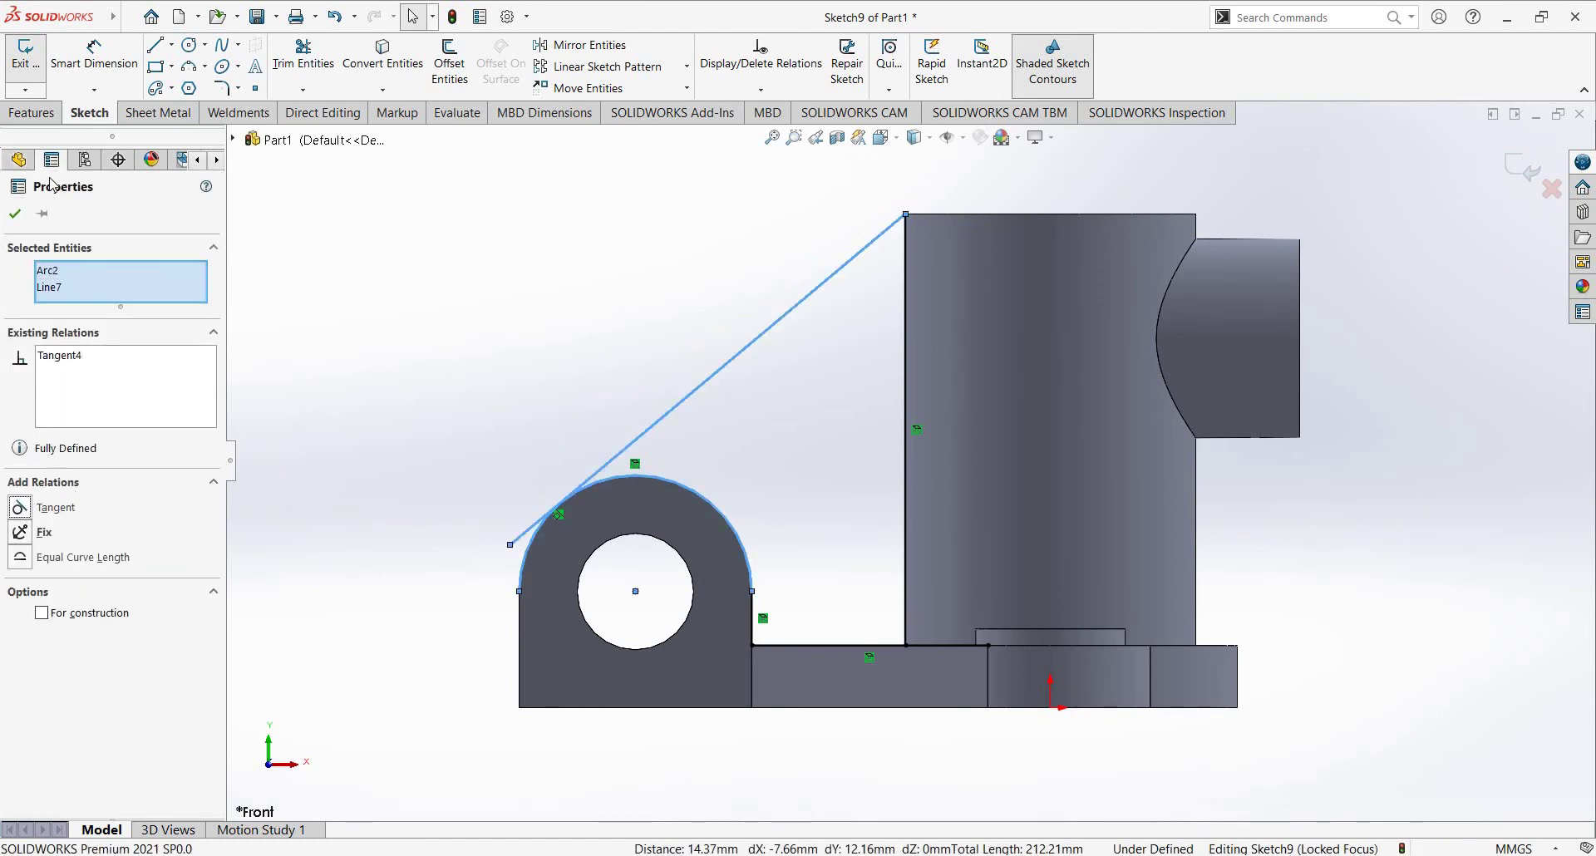
key("Escape")
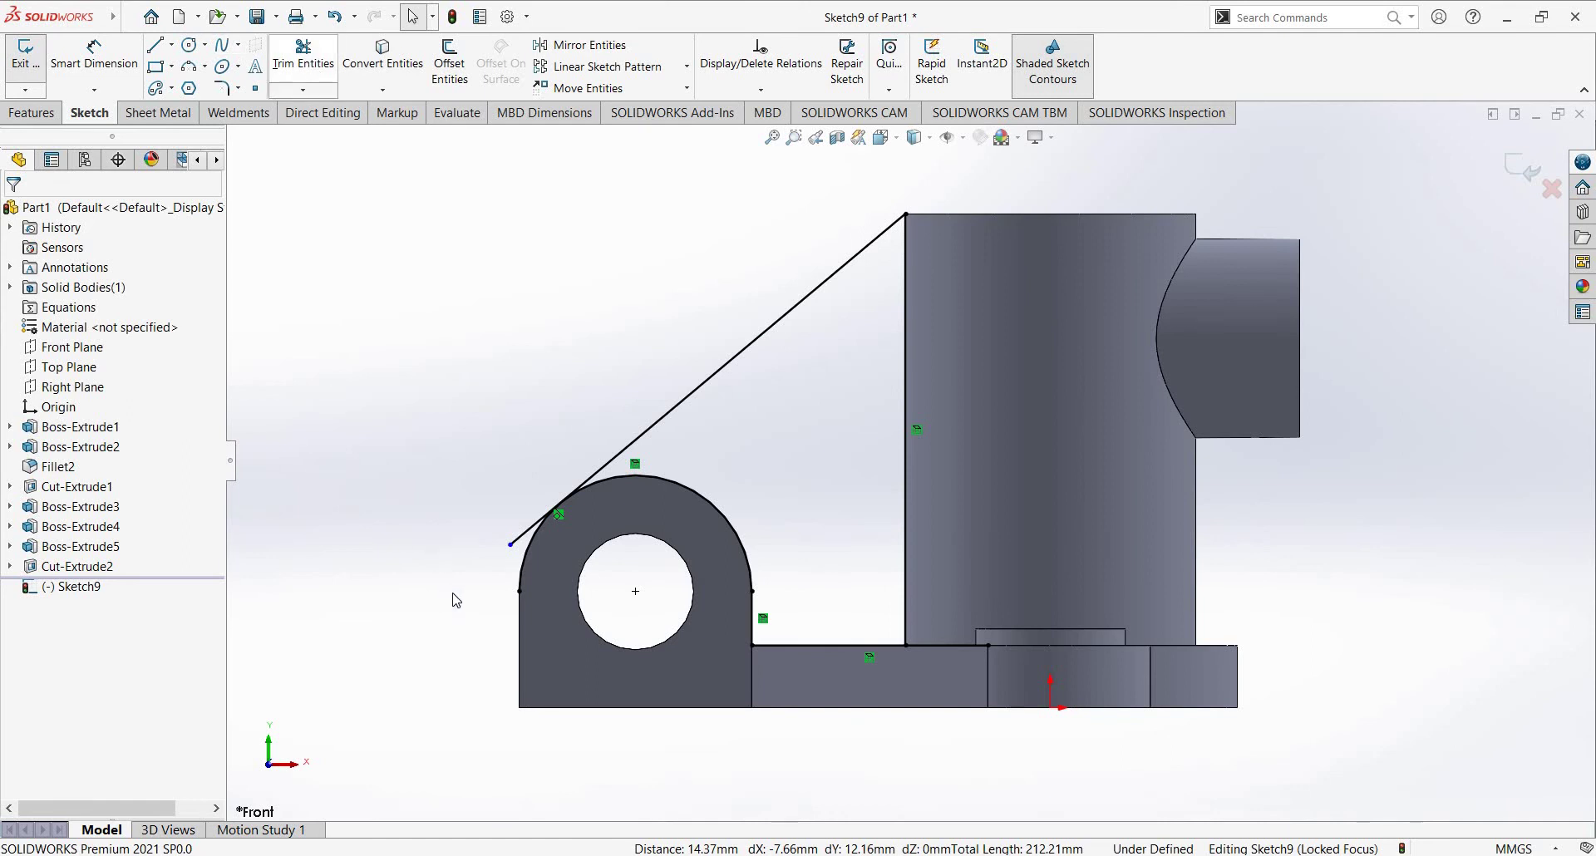
scroll(604, 453, "down", 3)
left_click_drag(659, 548, 658, 494)
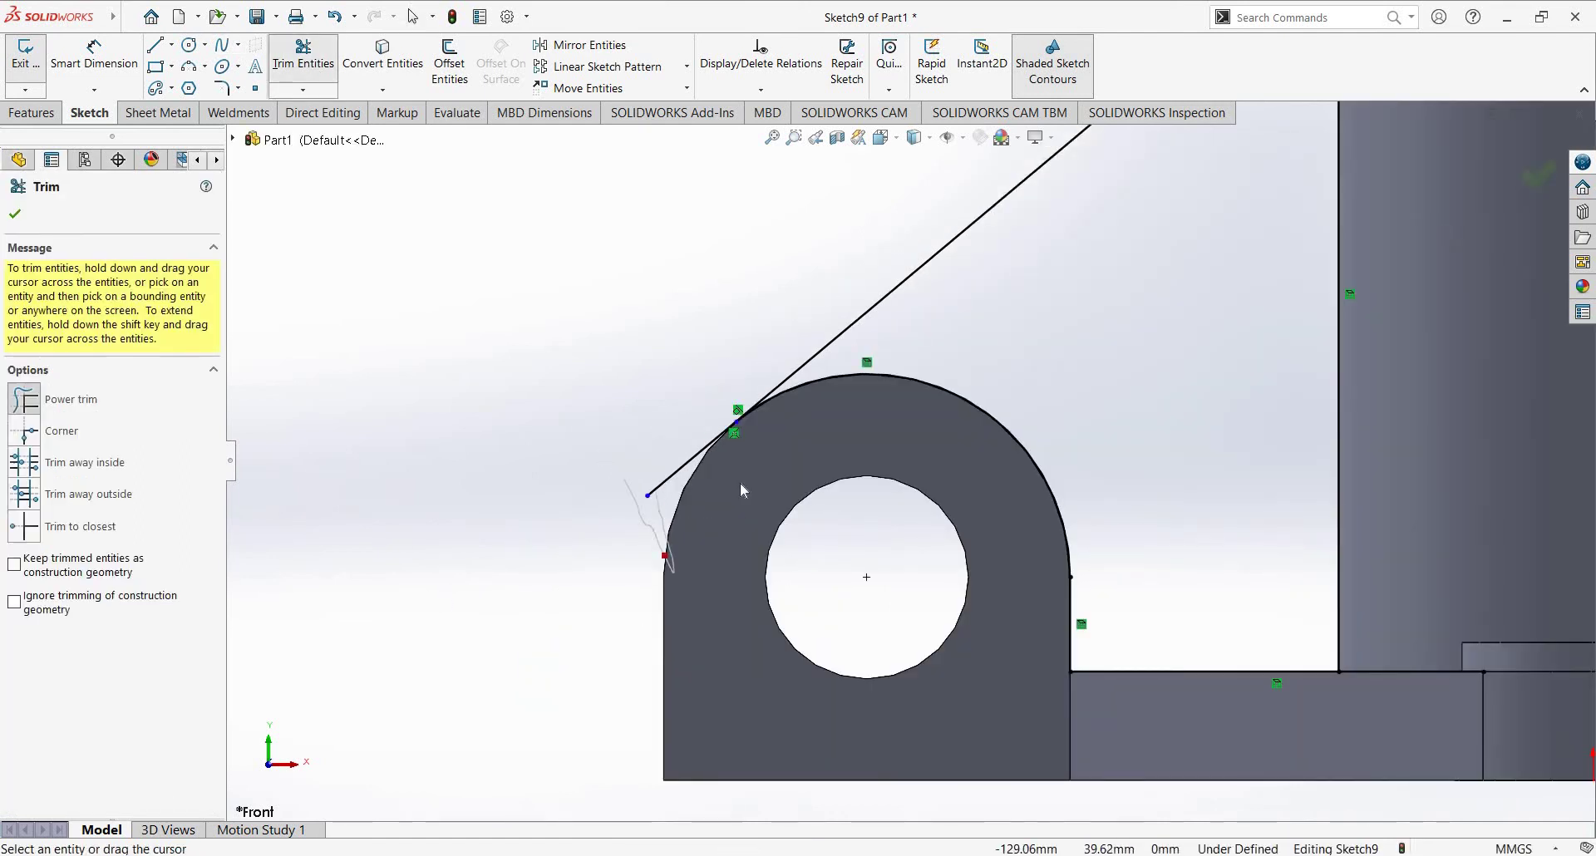
scroll(928, 536, "up", 5)
middle_click_drag(928, 536, 81, 211)
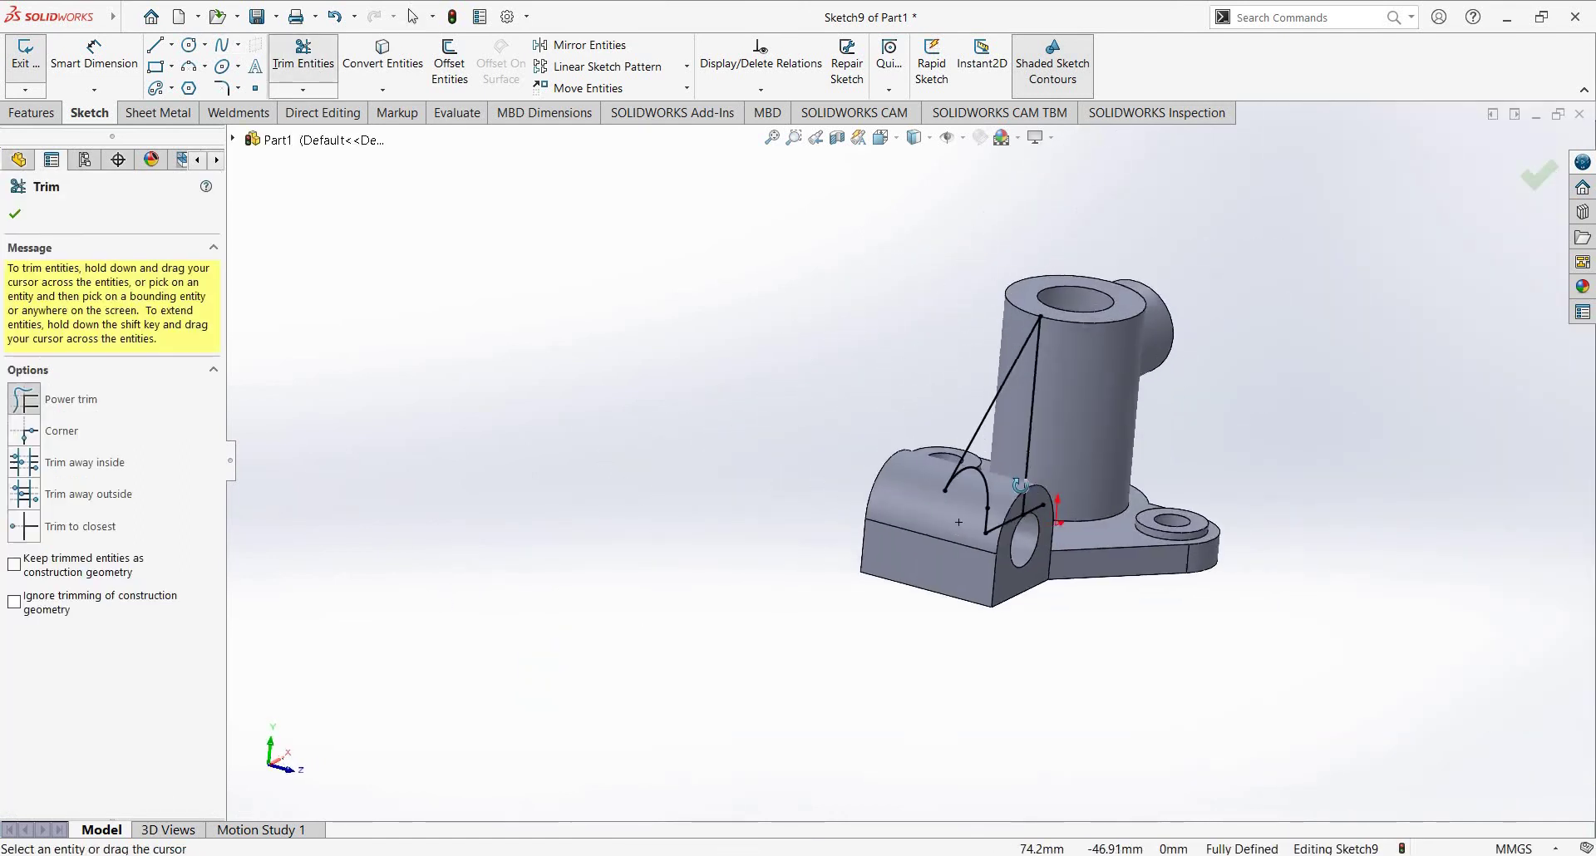
key("Escape")
Step: Trim the bottom line's stub inside the cylinder to close the rib profile
left_click(31, 113)
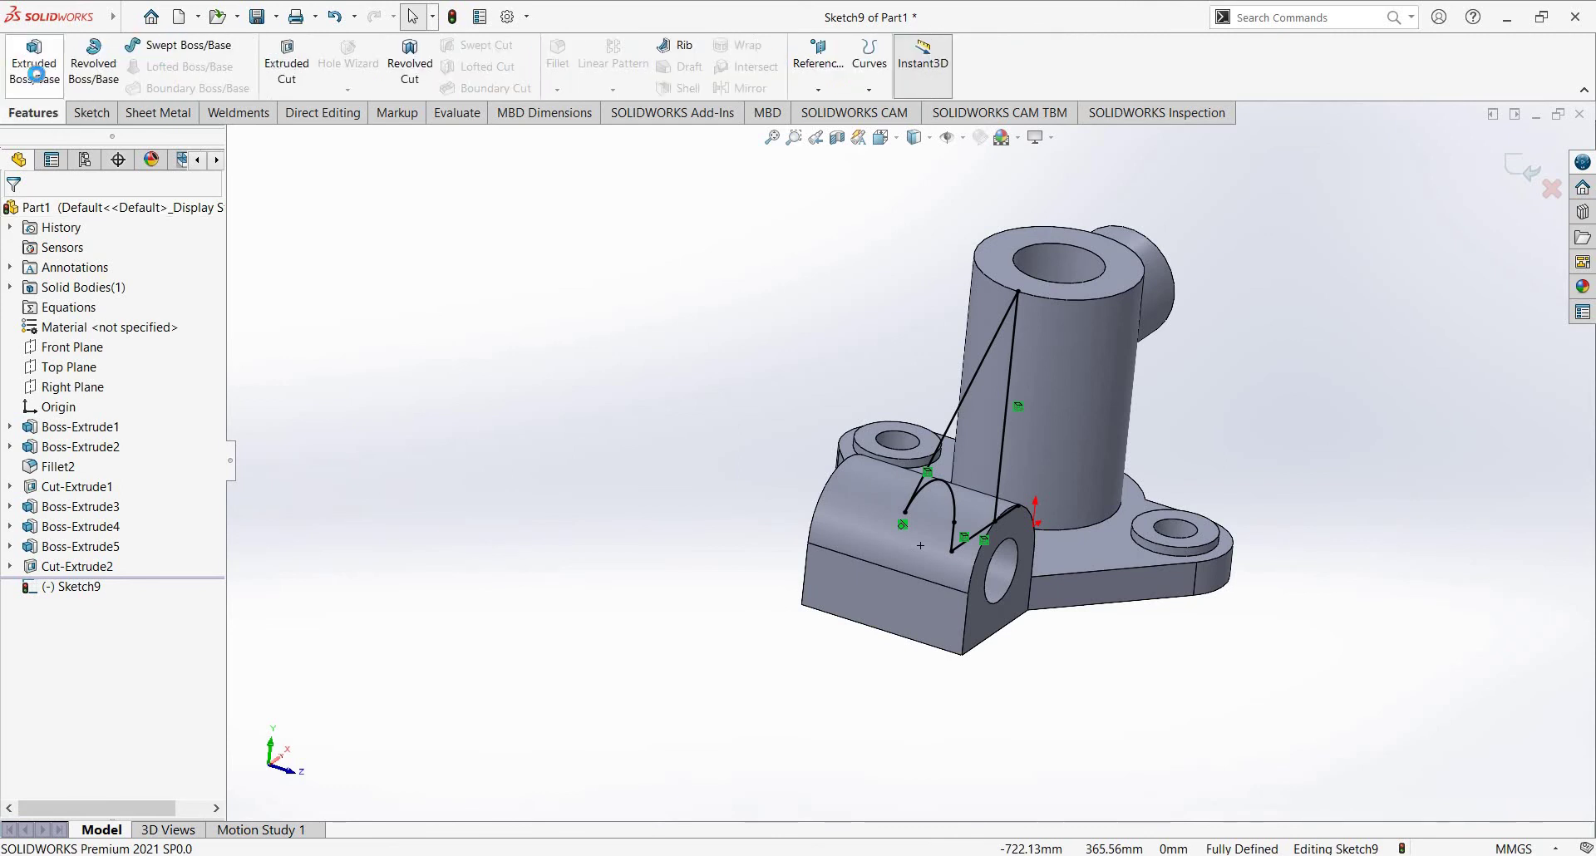
key("ctrl+1")
left_click(34, 58)
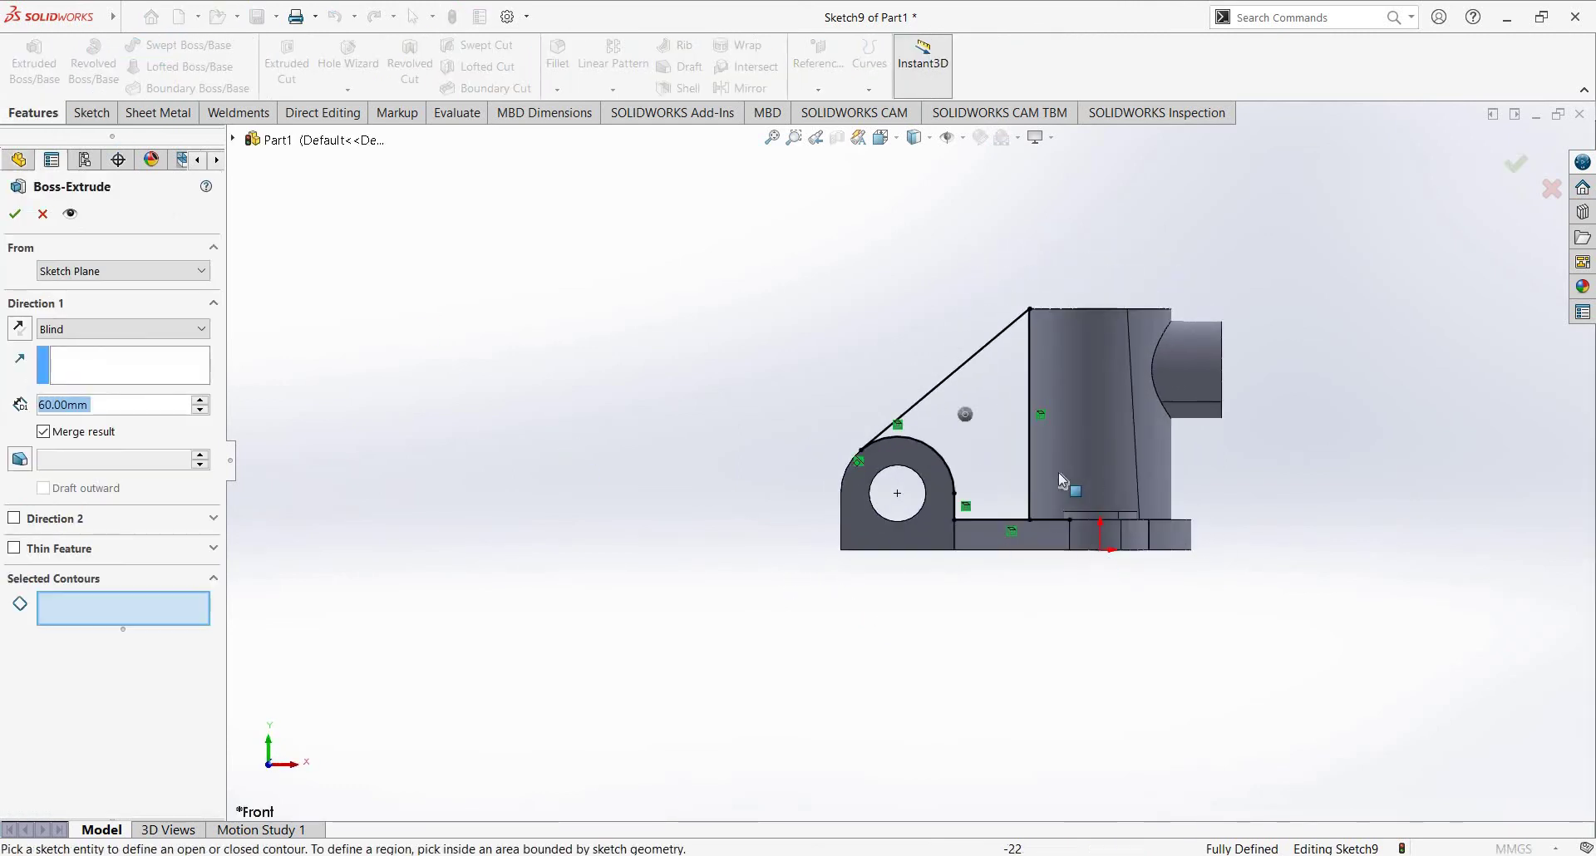
key("Escape")
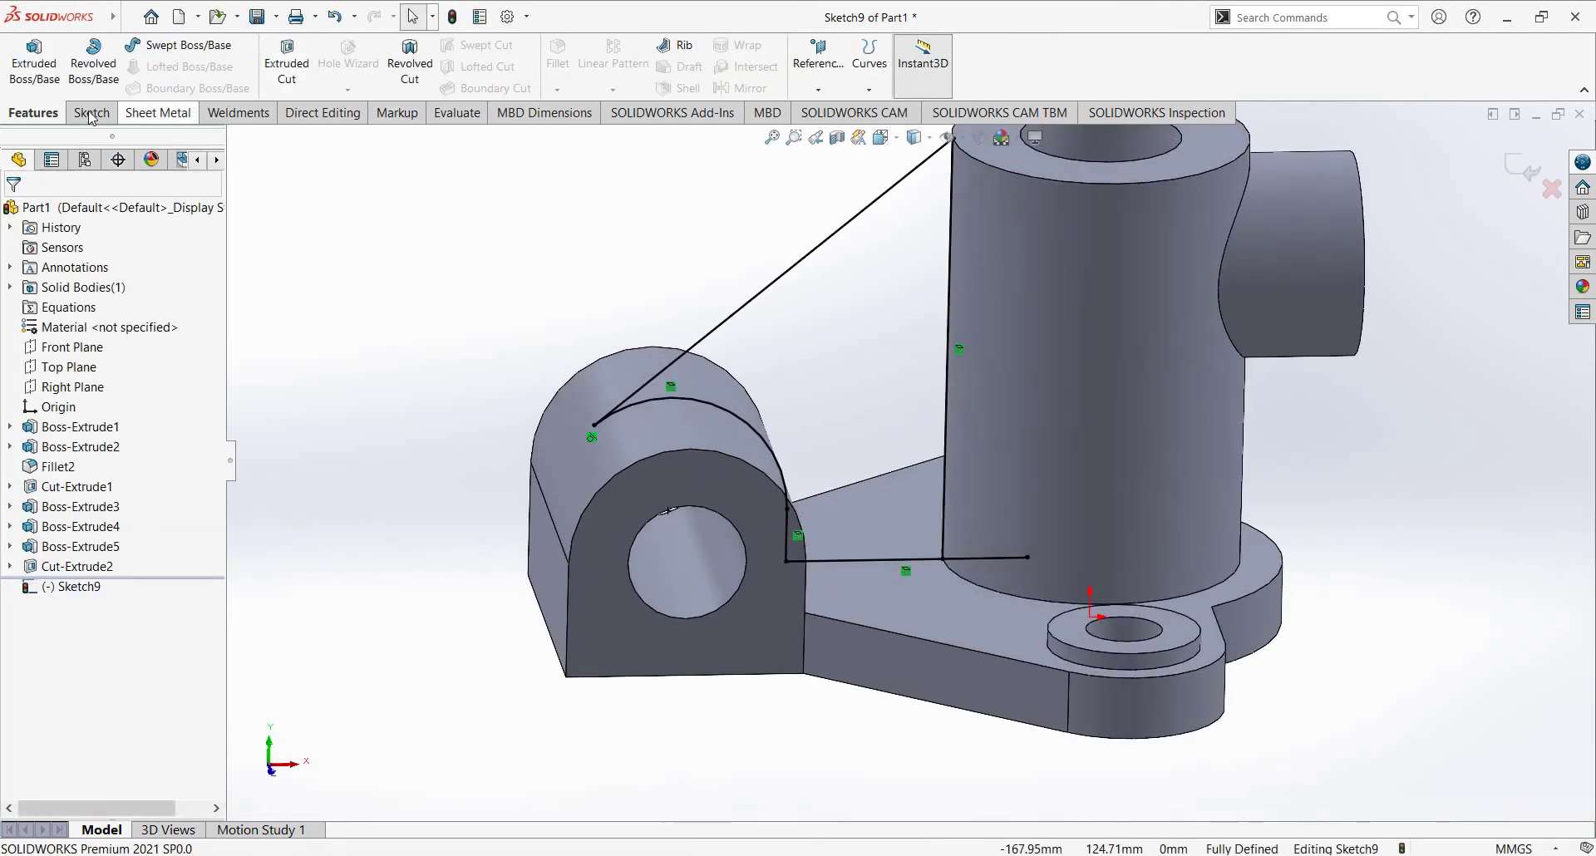
left_click(92, 115)
left_click(303, 58)
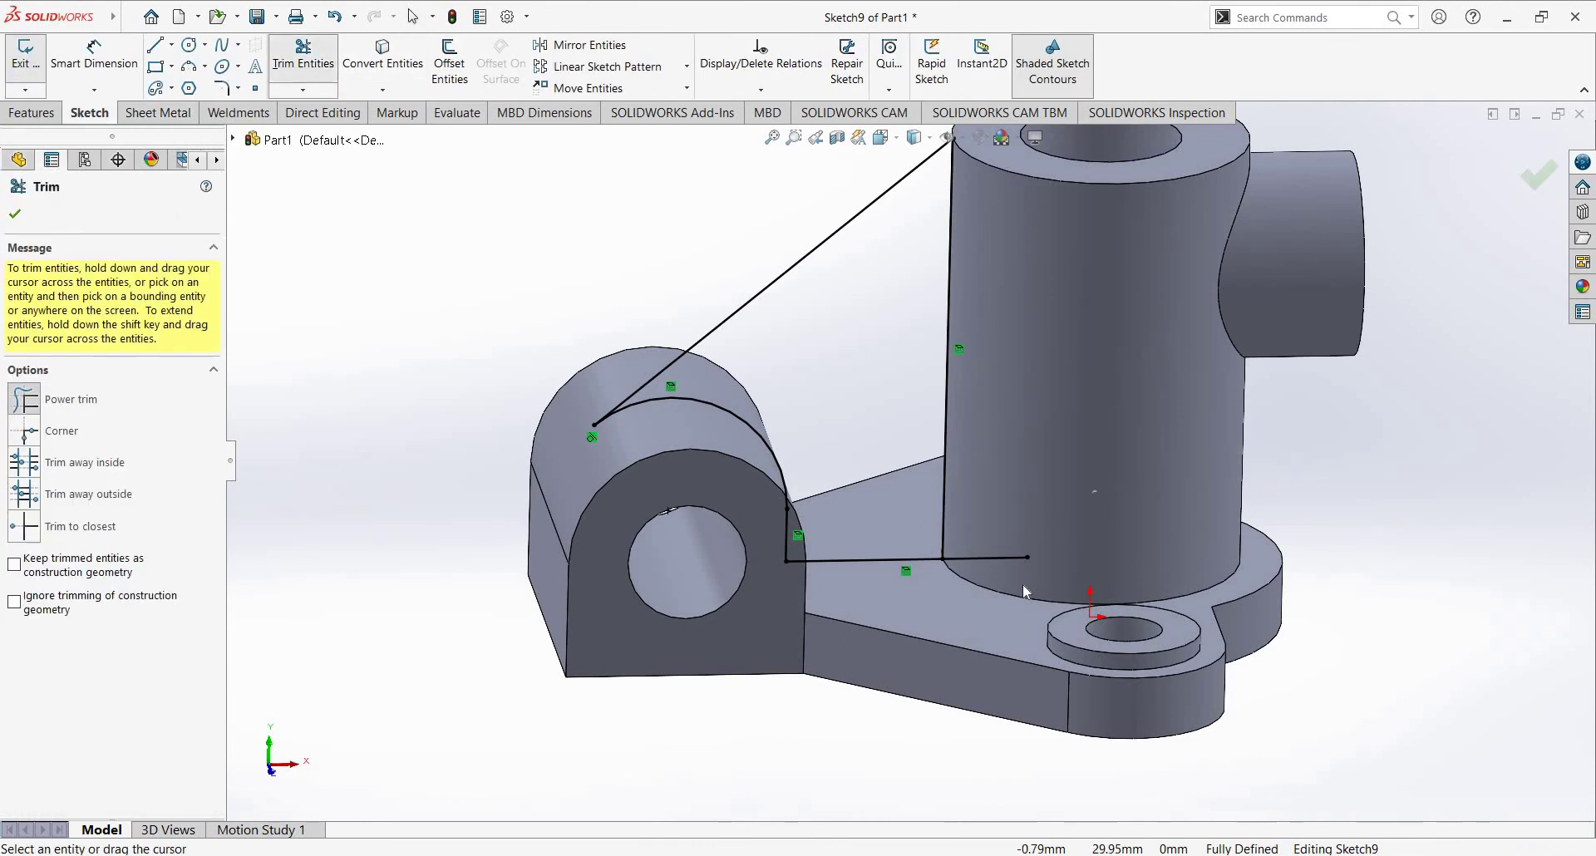
left_click_drag(959, 547, 1023, 574)
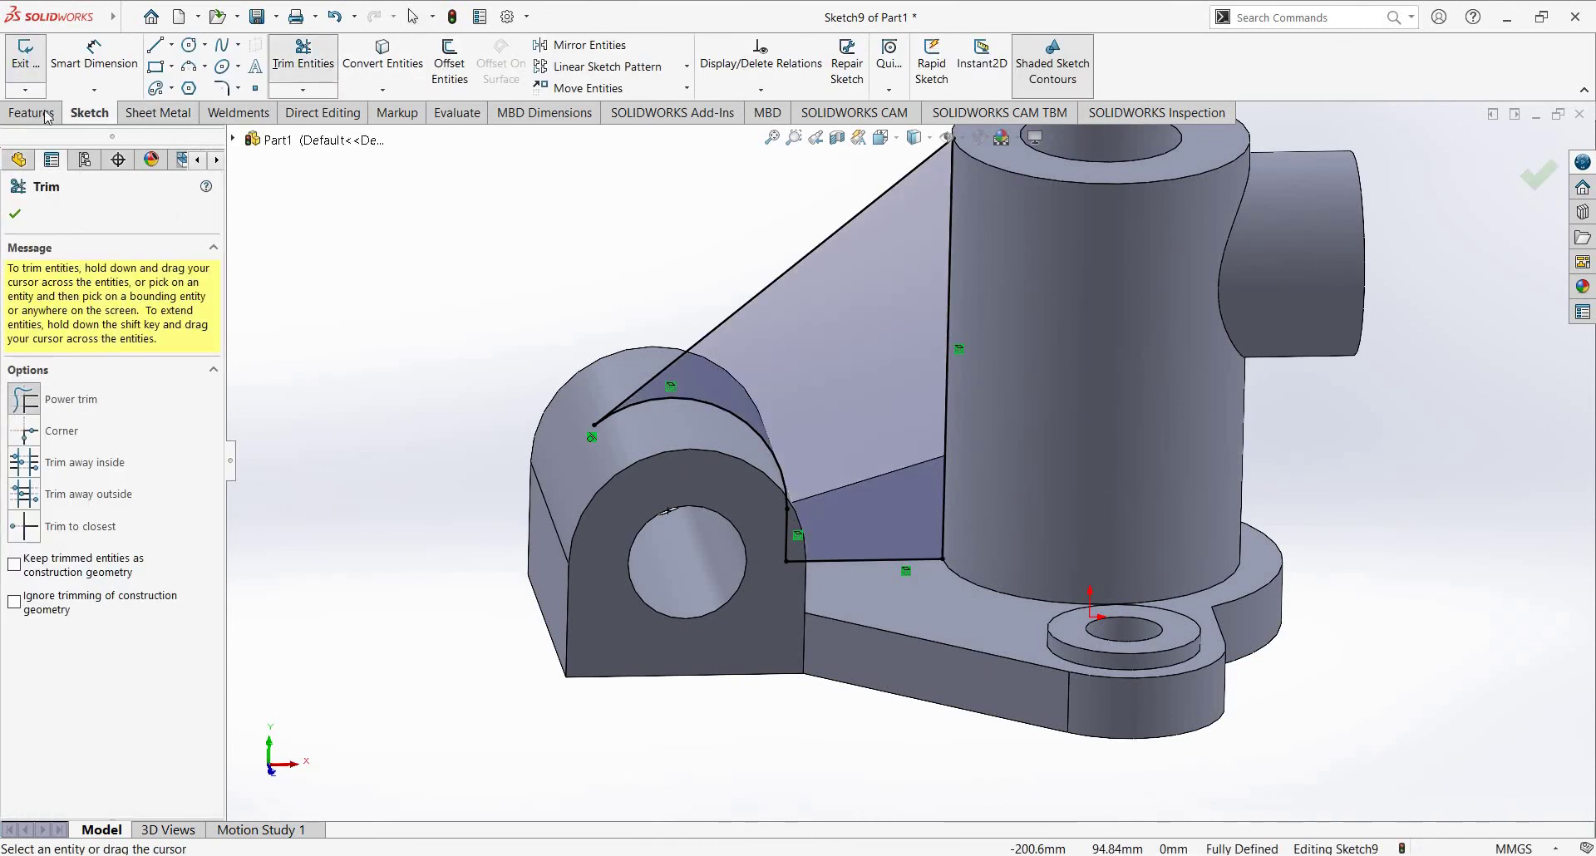
Step: Try a 12 mm Mid Plane extrusion of the rib, cancelling after the zero-thickness error
left_click(31, 114)
left_click(33, 58)
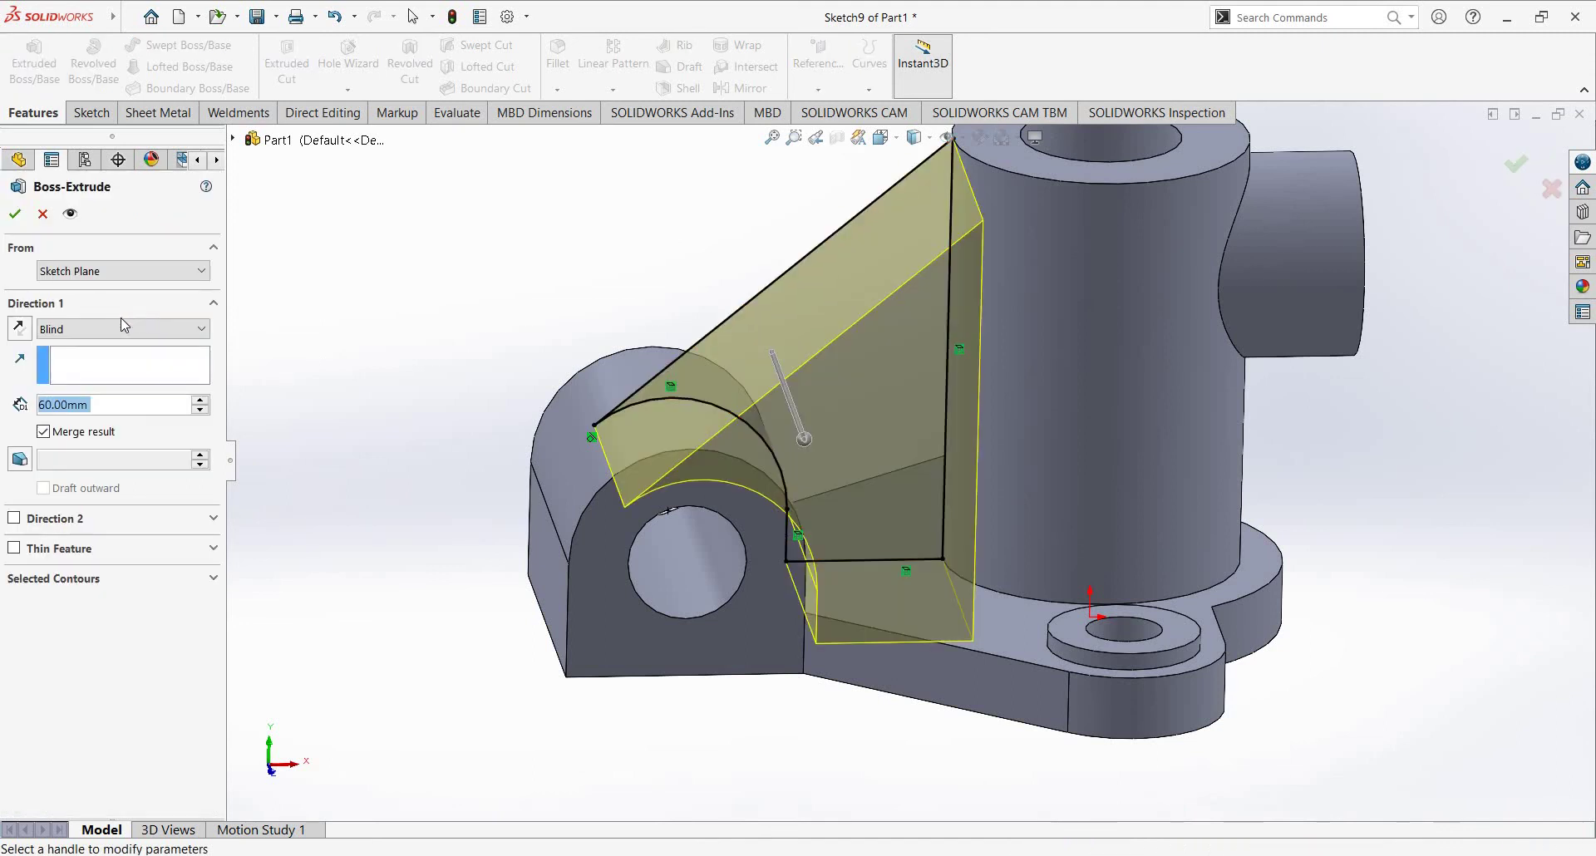
left_click(123, 329)
left_click(90, 432)
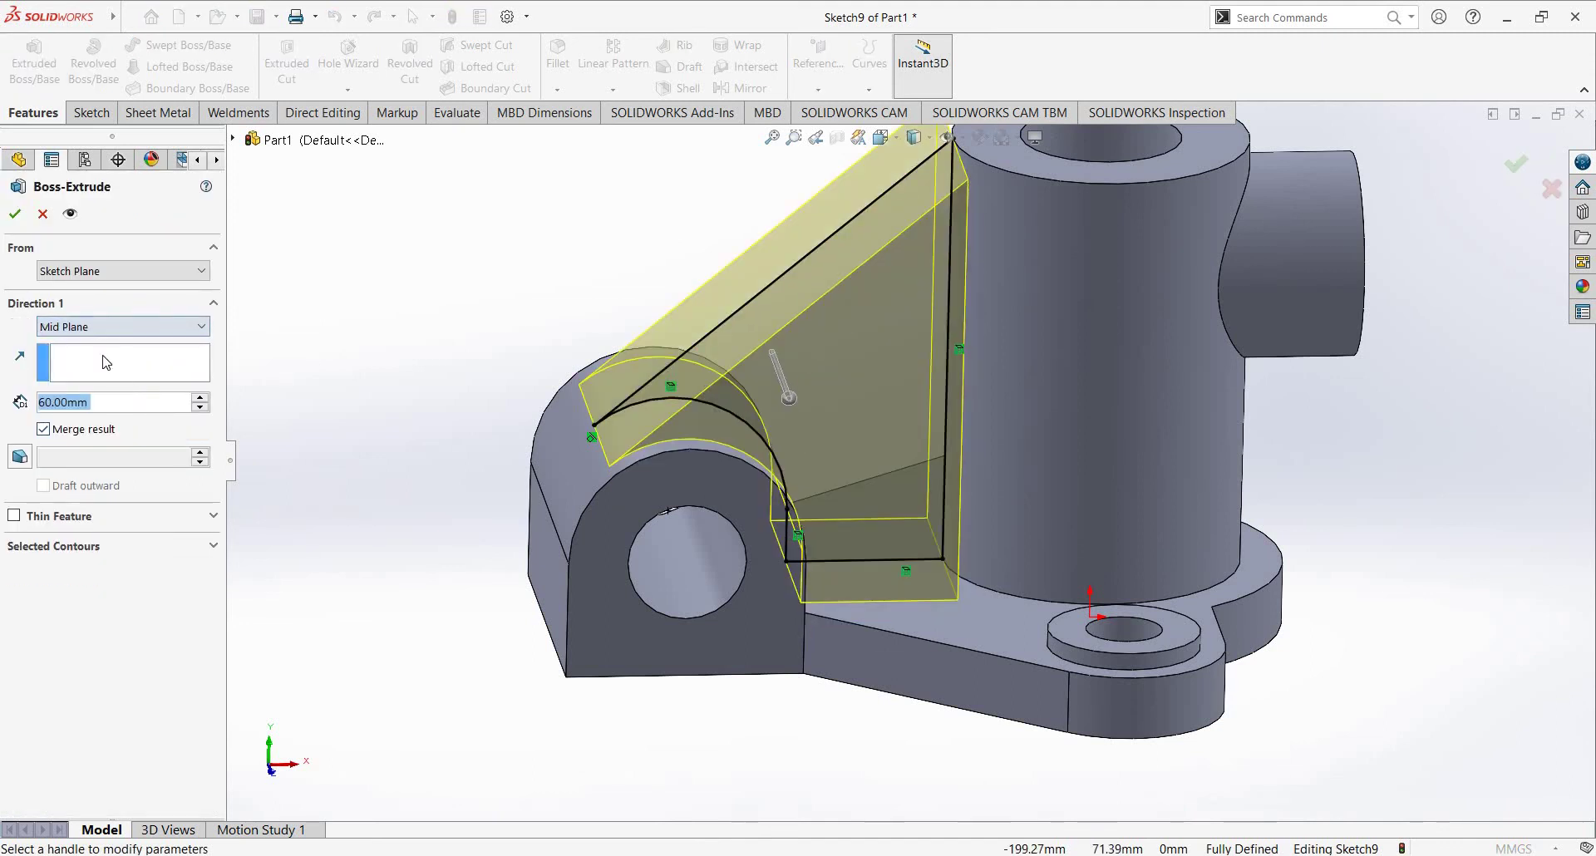
type("12")
key("Return")
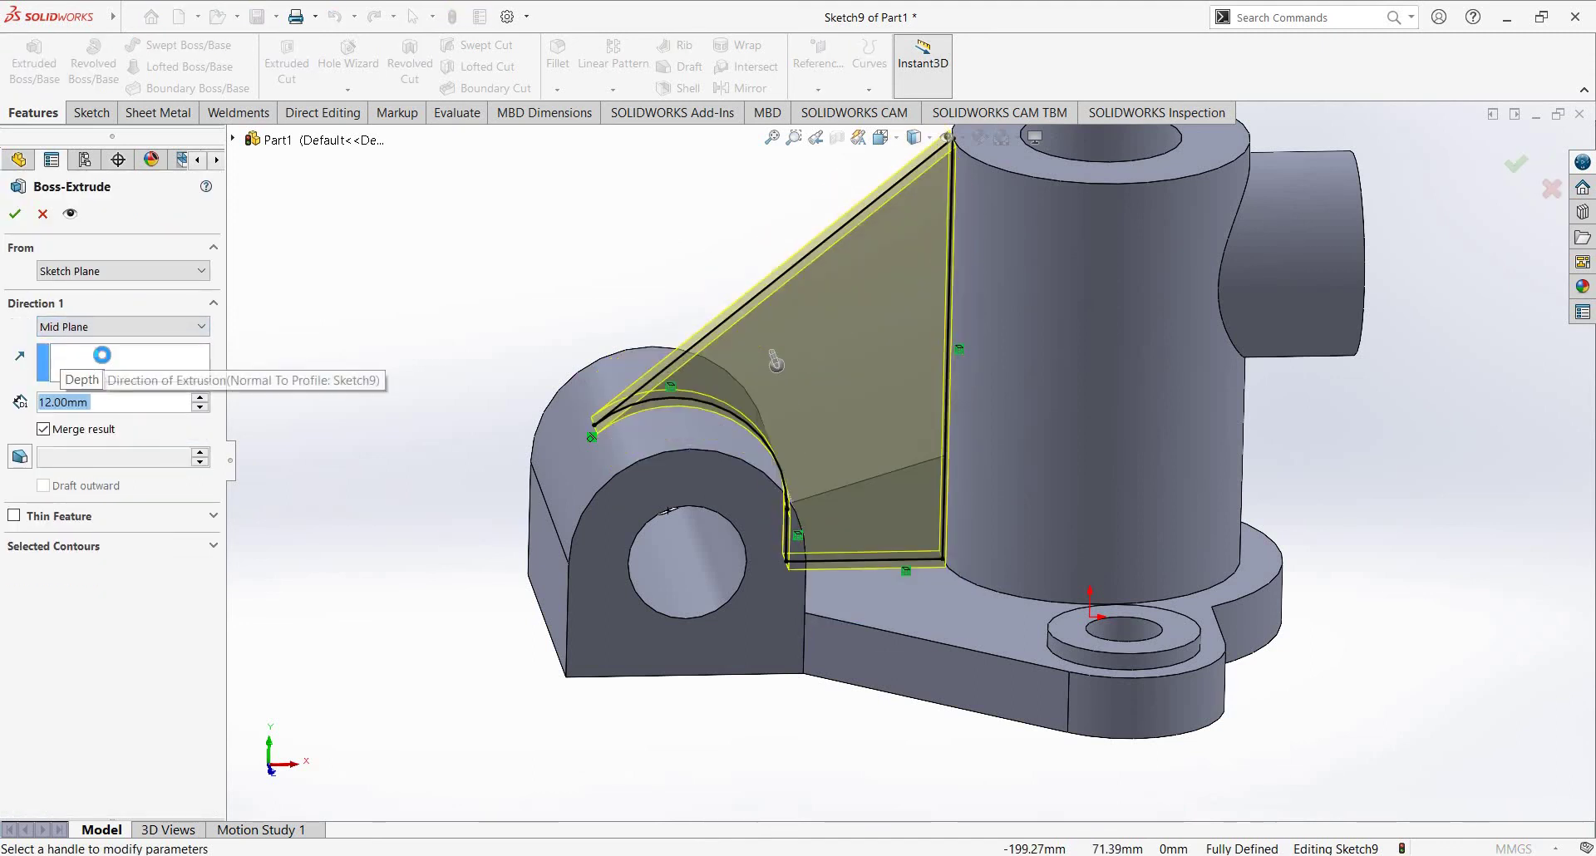
middle_click_drag(886, 456, 405, 480)
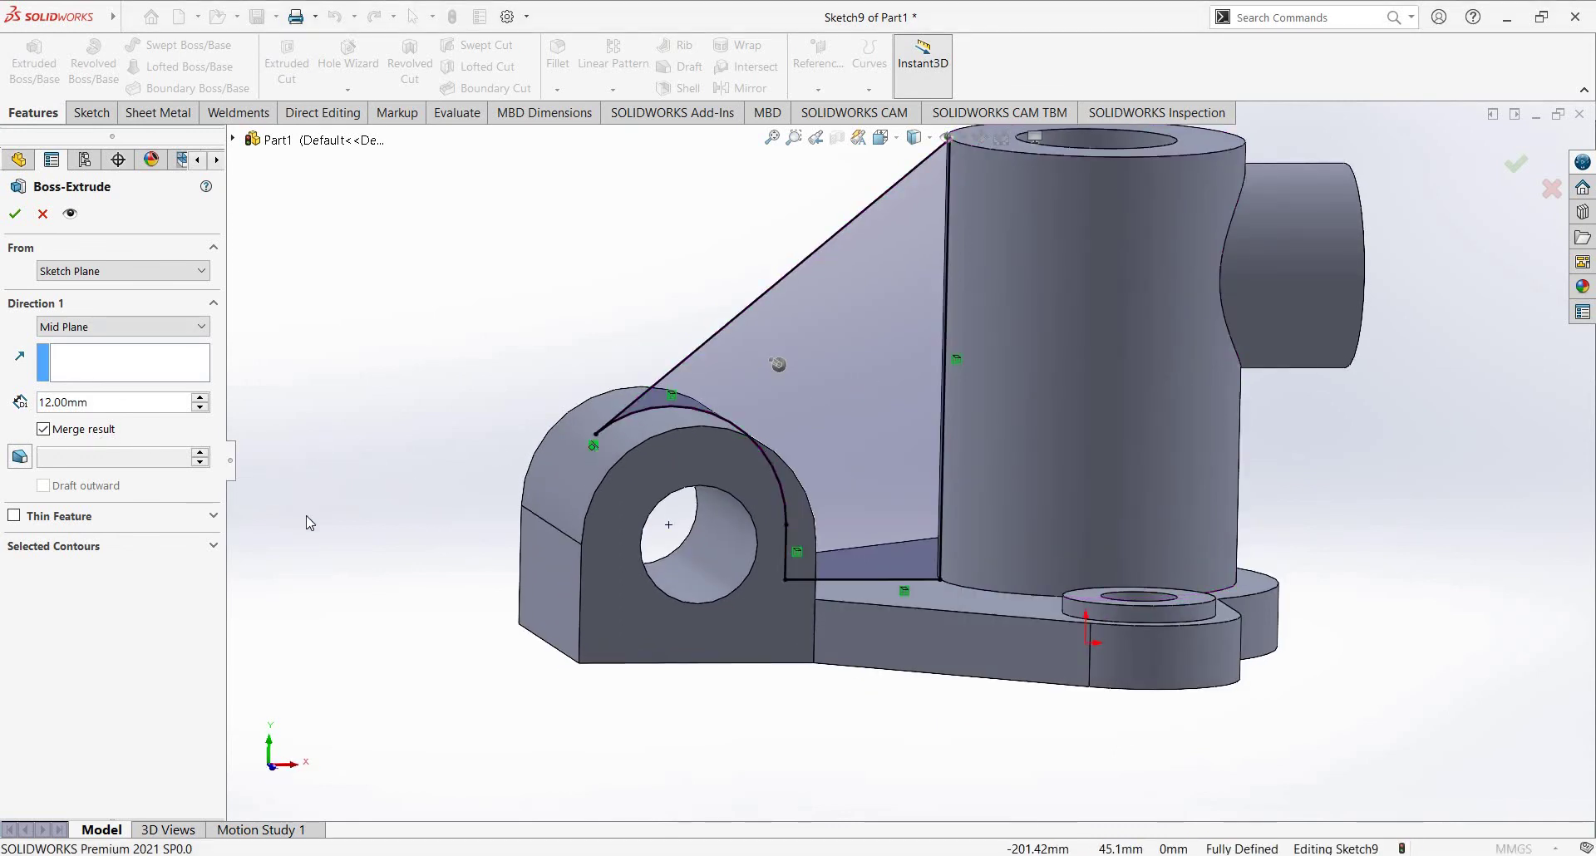
scroll(820, 462, "down", 2)
scroll(902, 453, "down", 2)
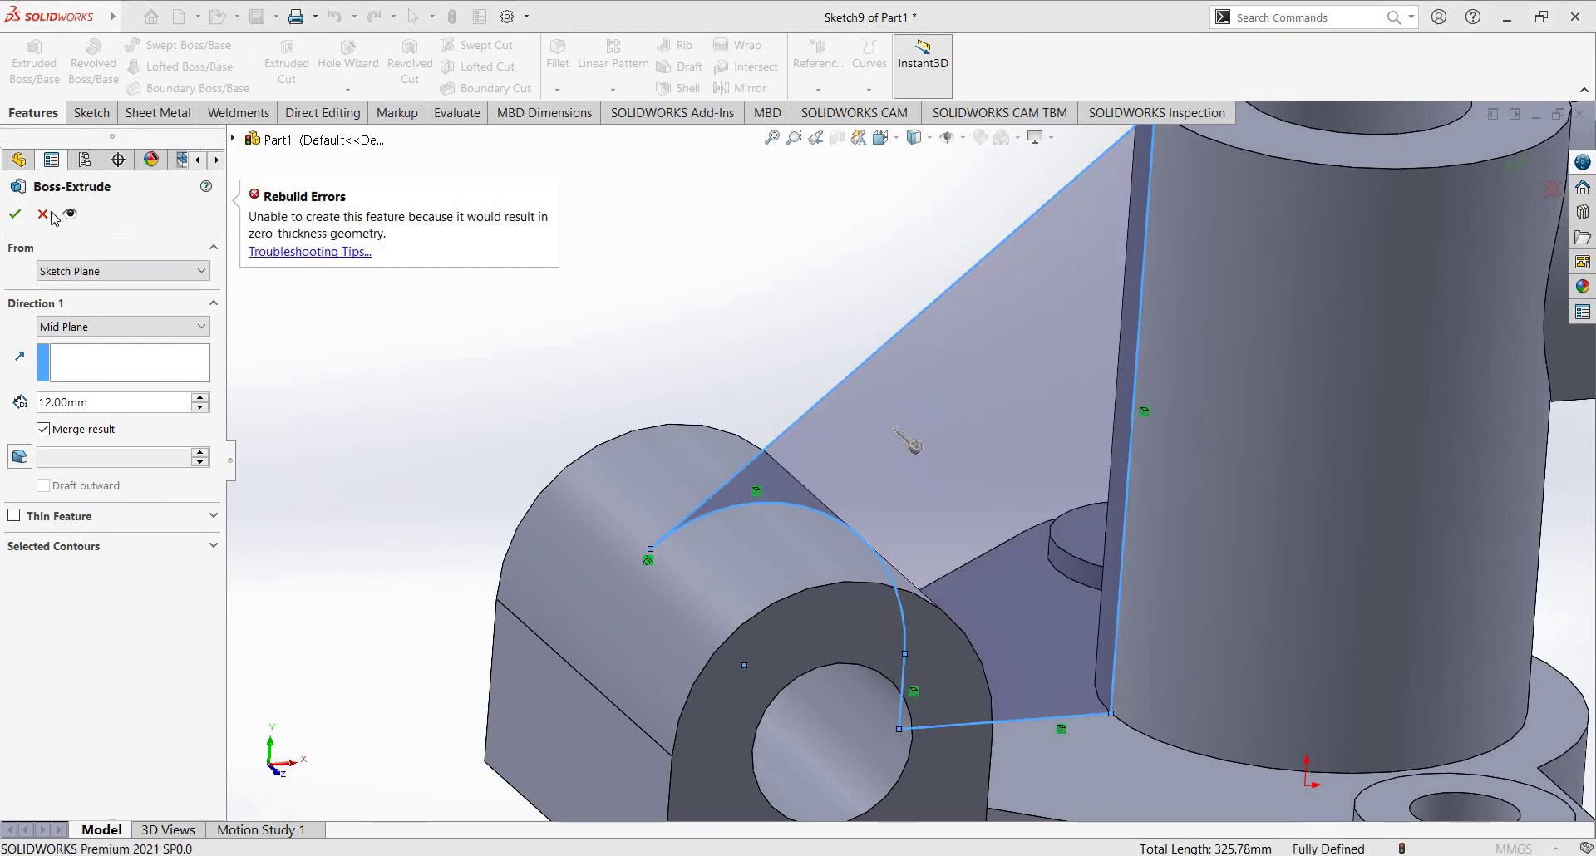
key("Escape")
scroll(765, 516, "down", 2)
scroll(773, 582, "down", 3)
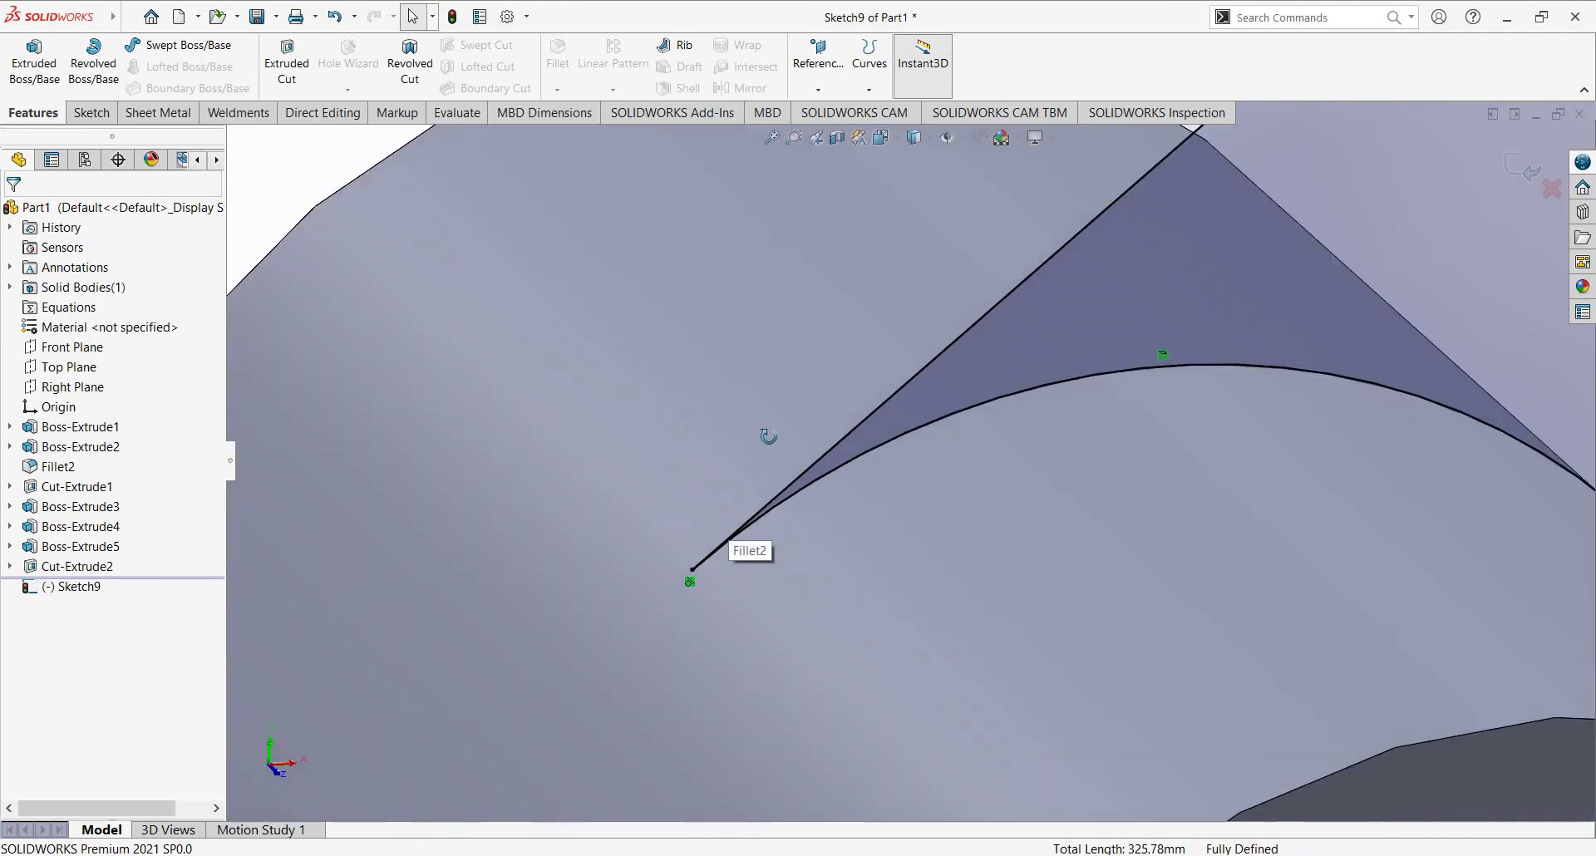
scroll(748, 426, "down", 2)
scroll(752, 428, "up", 2)
scroll(1110, 485, "up", 3)
scroll(1160, 590, "up", 2)
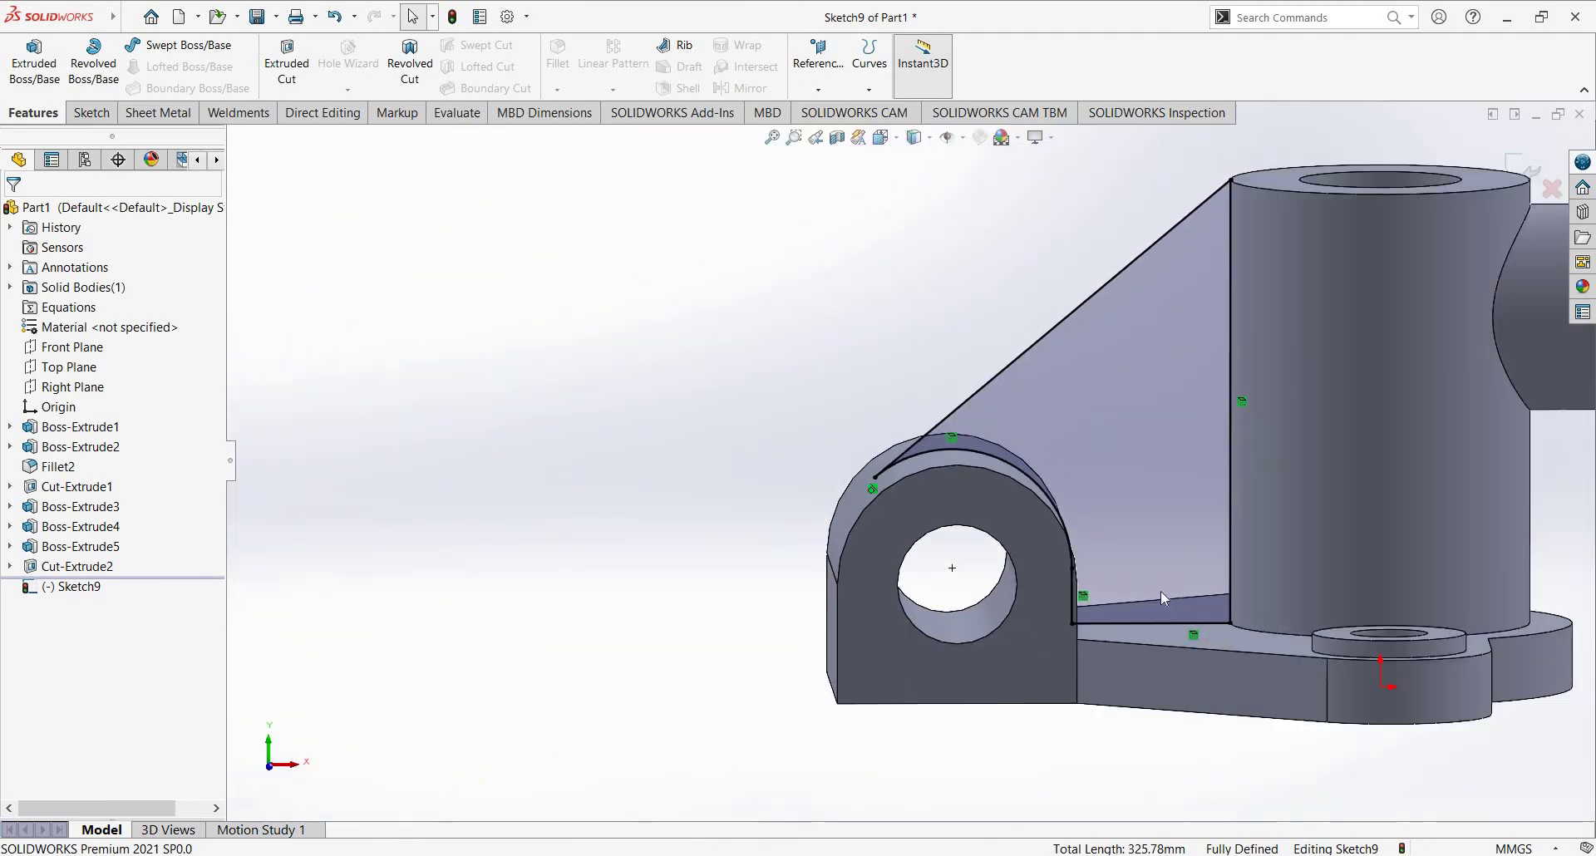
scroll(1065, 563, "down", 5)
scroll(1081, 574, "up", 2)
scroll(1055, 422, "up", 3)
scroll(1111, 389, "up", 2)
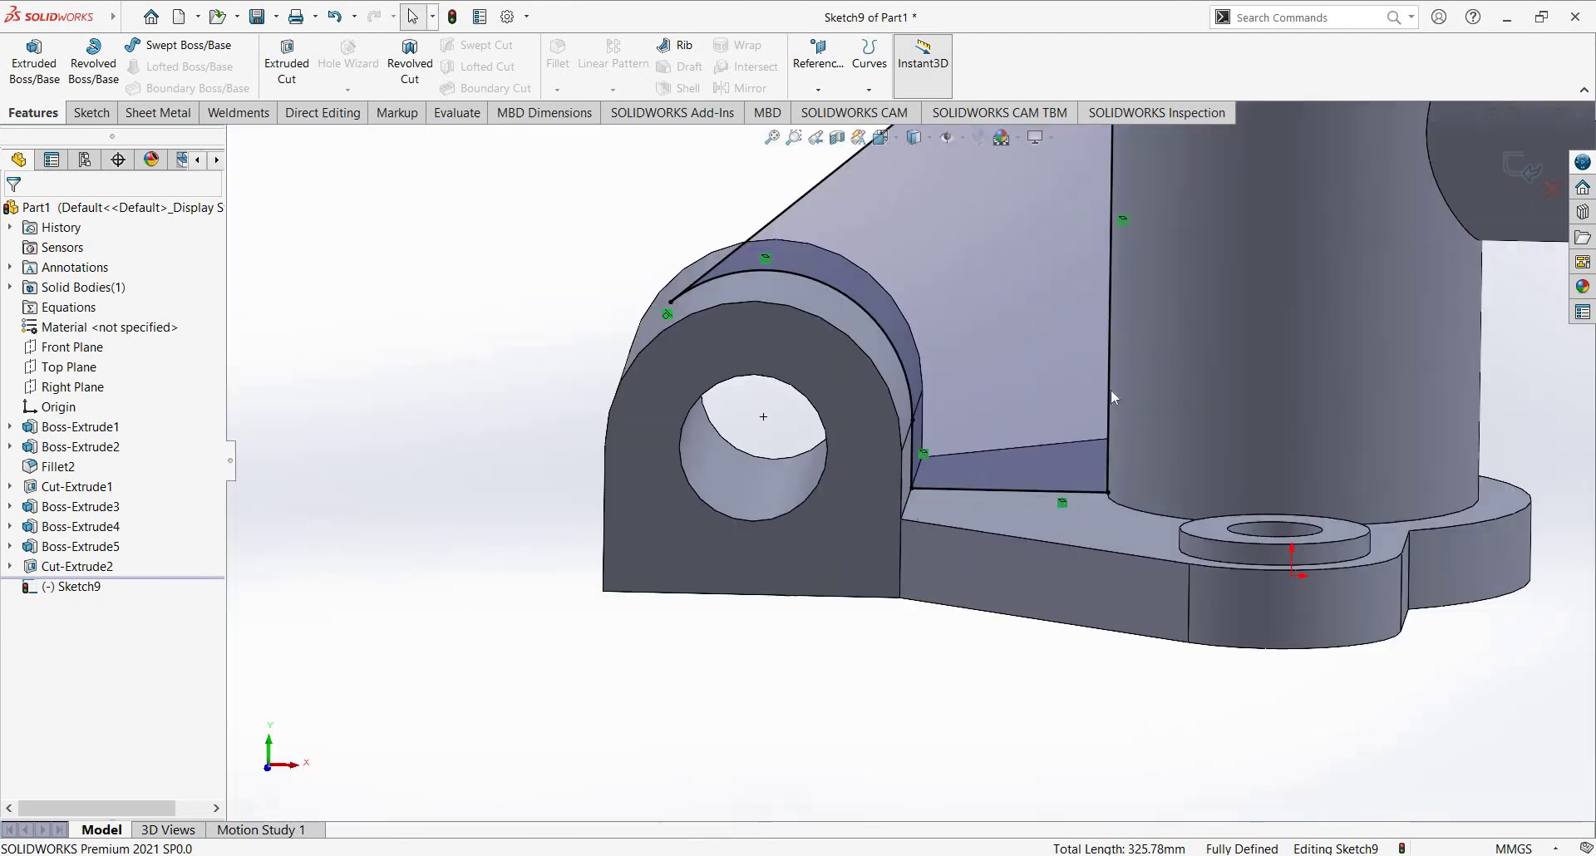
scroll(998, 382, "up", 2)
scroll(865, 296, "down", 3)
scroll(869, 272, "down", 3)
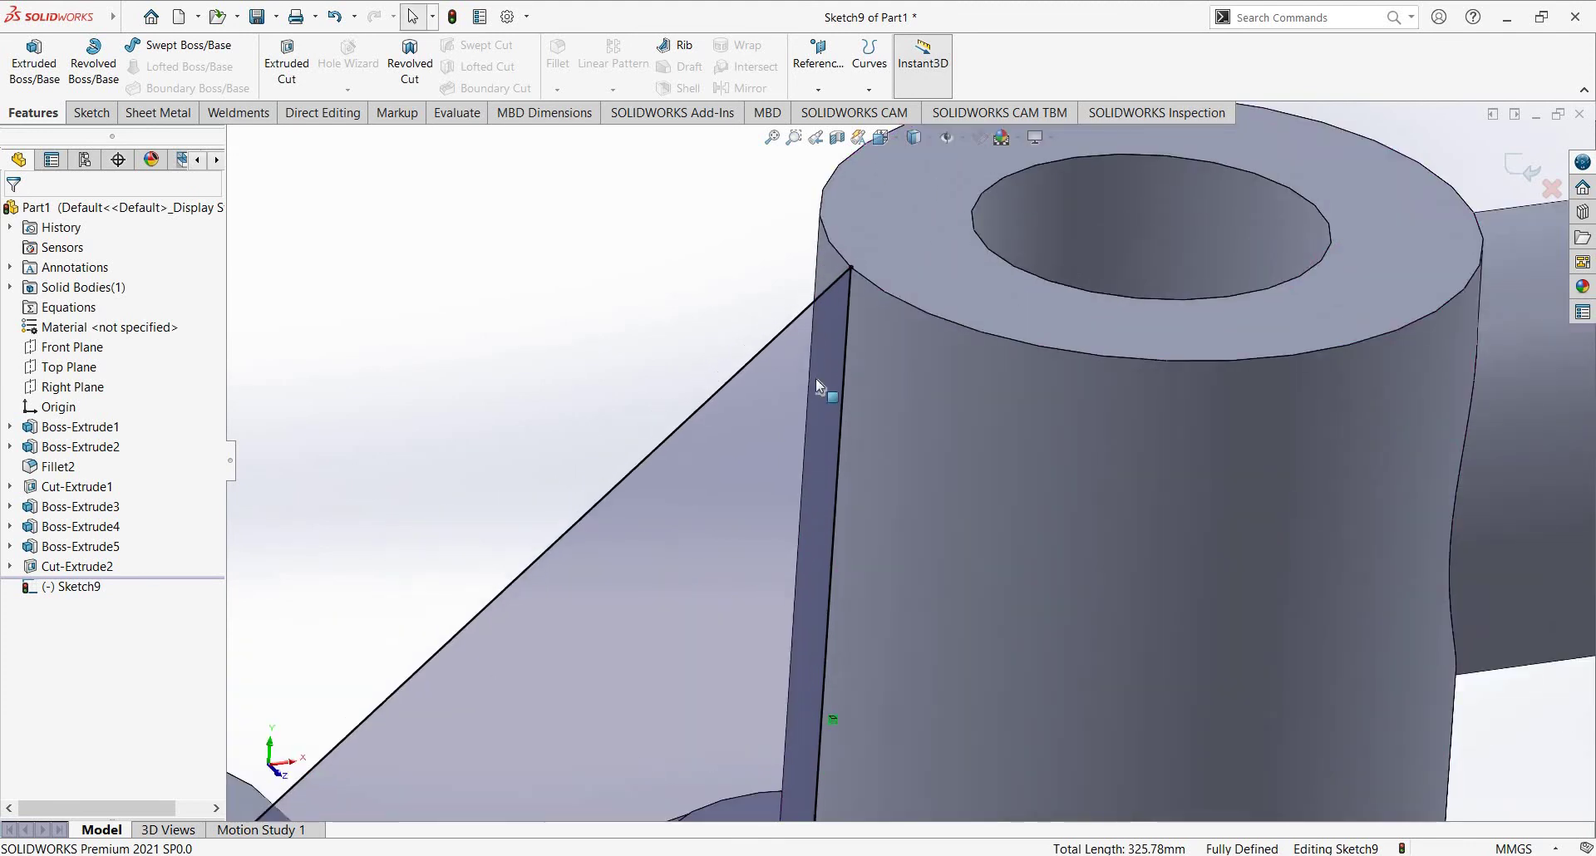
scroll(971, 442, "down", 3)
scroll(964, 437, "down", 2)
scroll(905, 469, "down", 1)
scroll(921, 436, "down", 2)
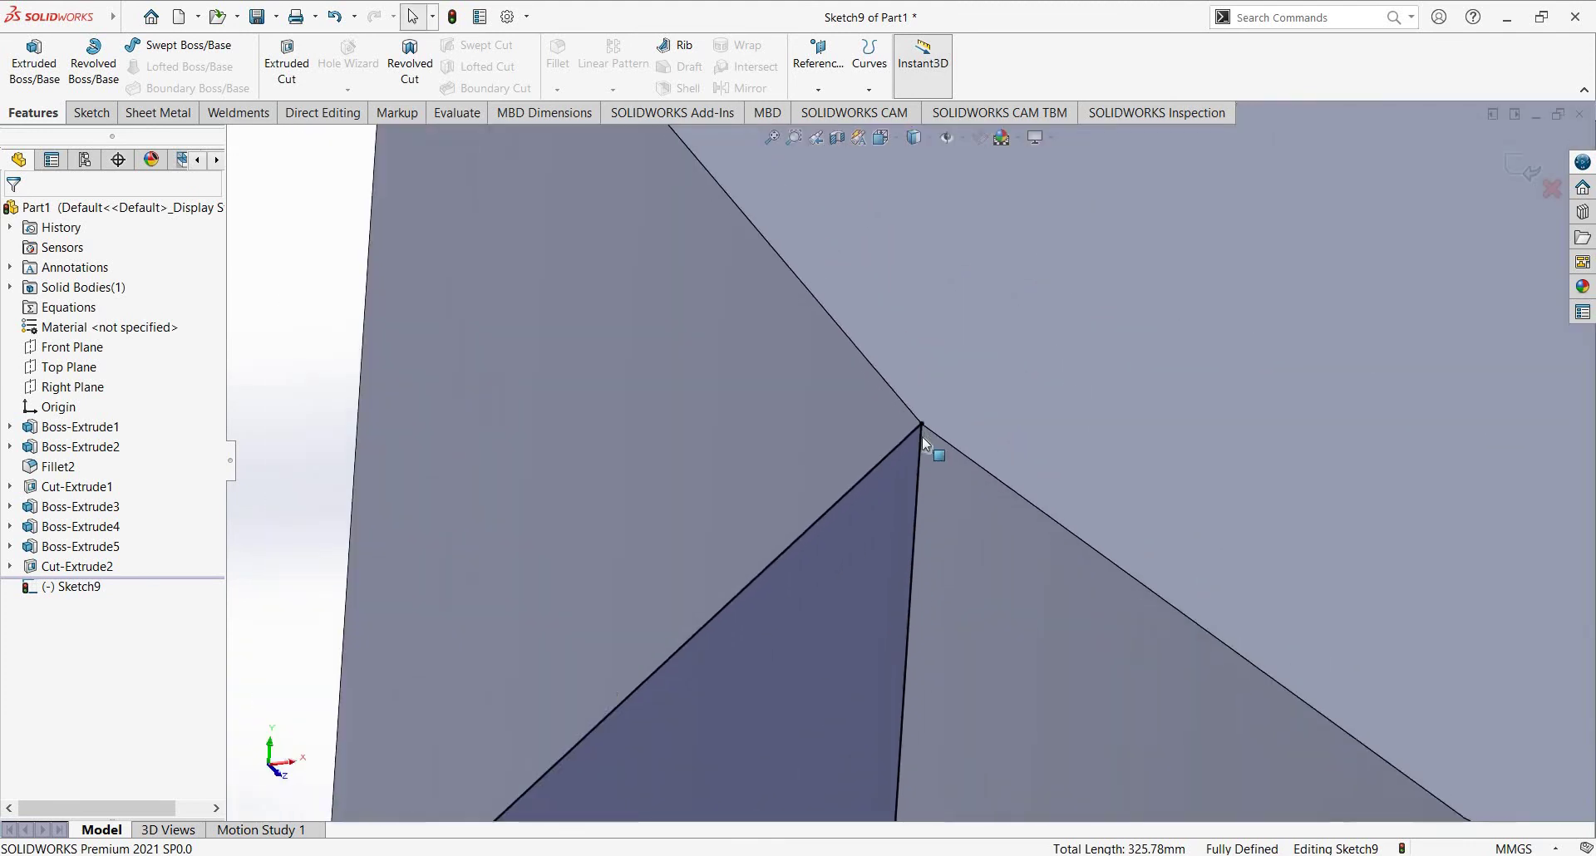
scroll(904, 376, "down", 2)
scroll(904, 376, "down", 2)
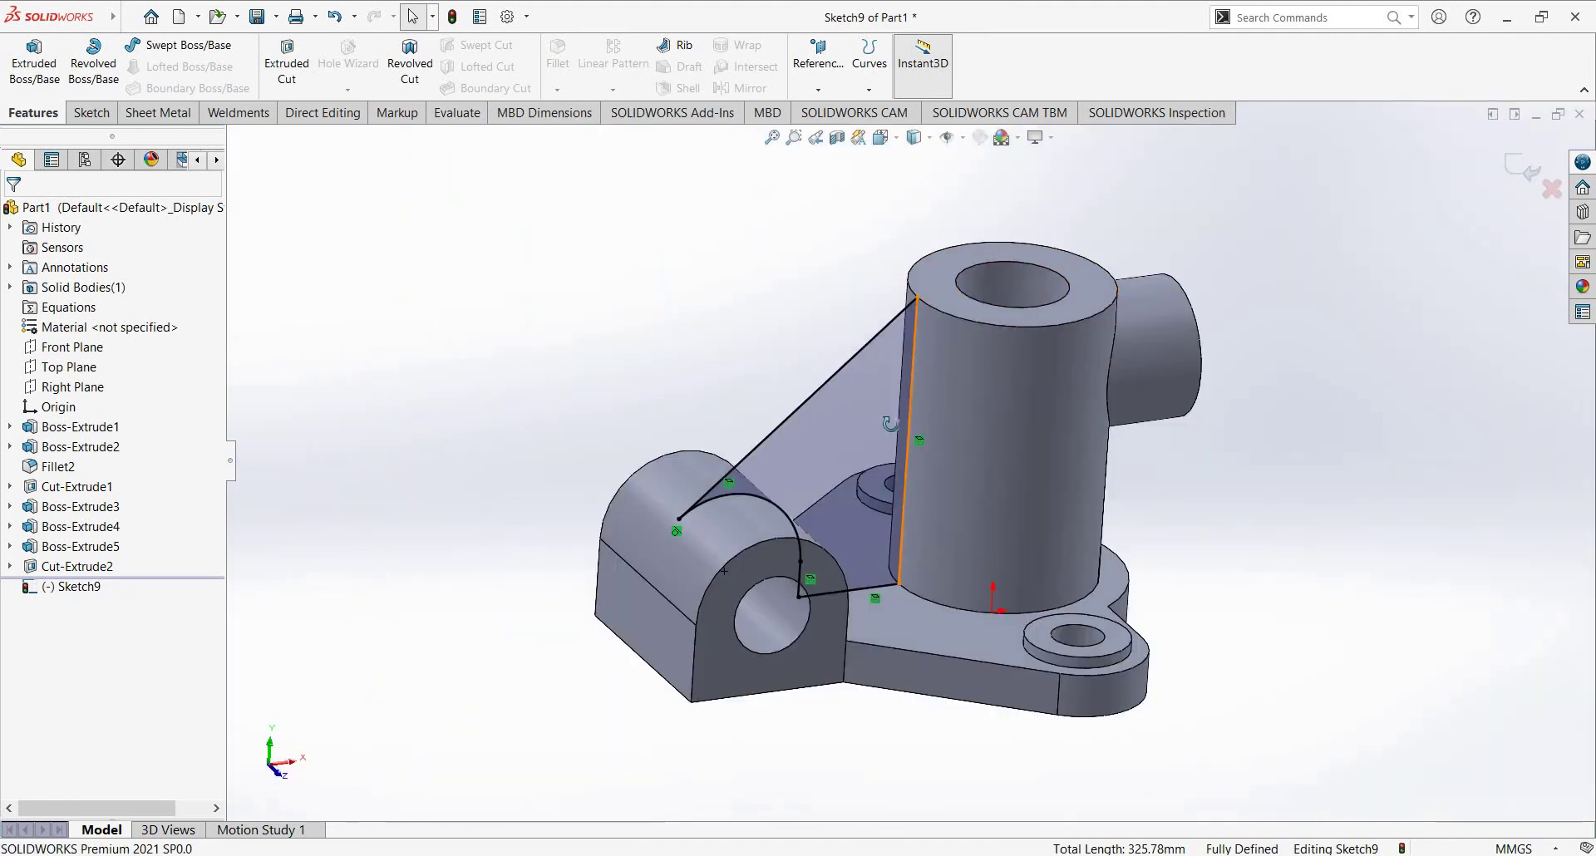
mouse_move(881, 428)
middle_mouse_down()
mouse_move(845, 443)
mouse_move(898, 431)
mouse_move(877, 434)
mouse_move(882, 520)
middle_mouse_up()
key("Escape")
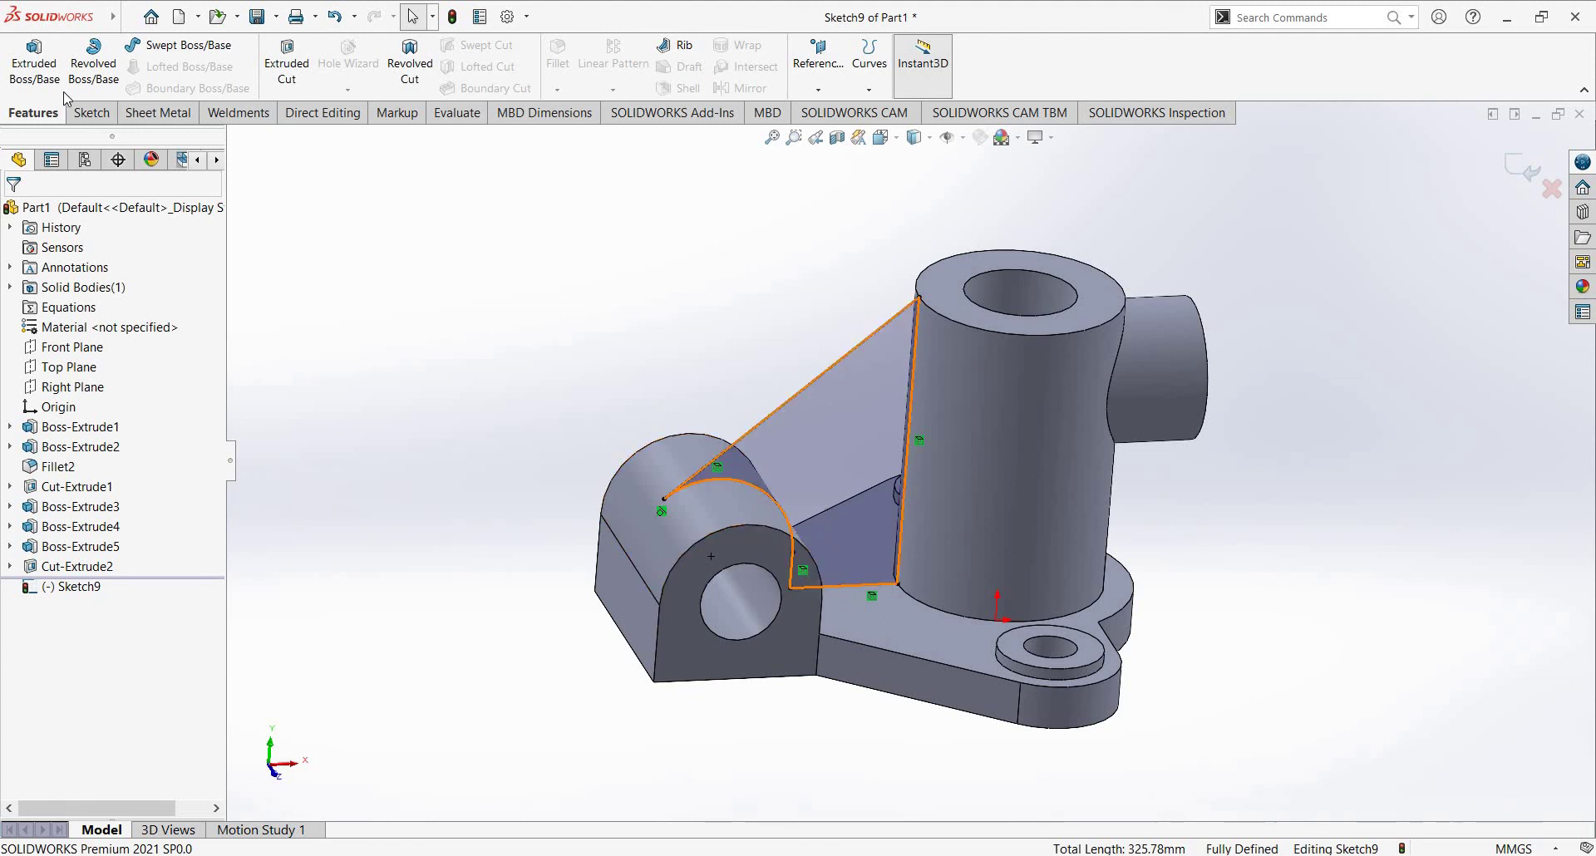
middle_click_drag(770, 547, 752, 482)
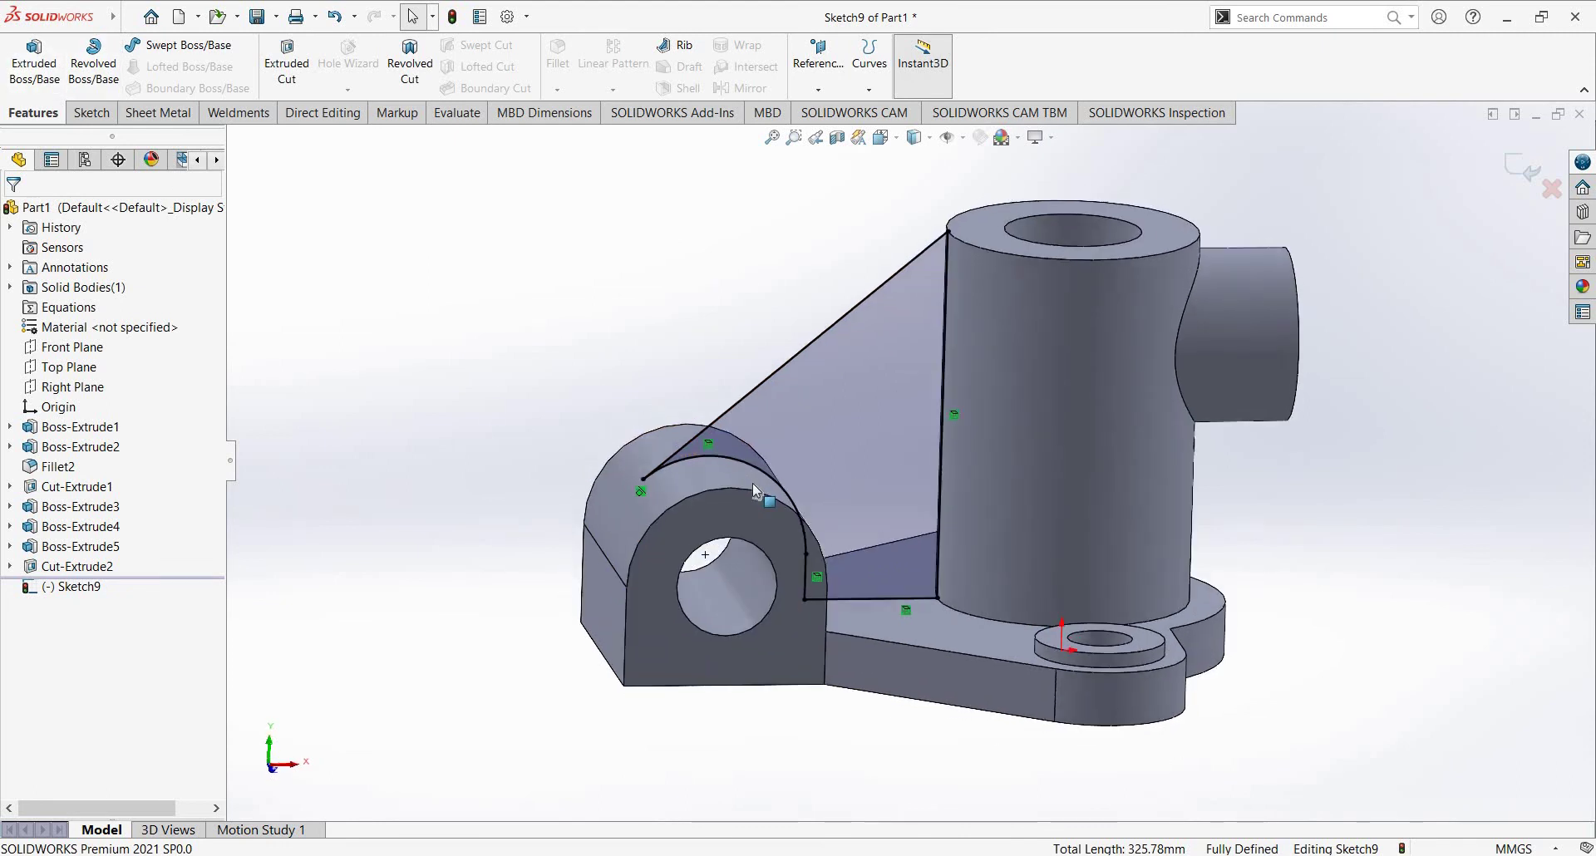
key("space")
left_click(663, 601)
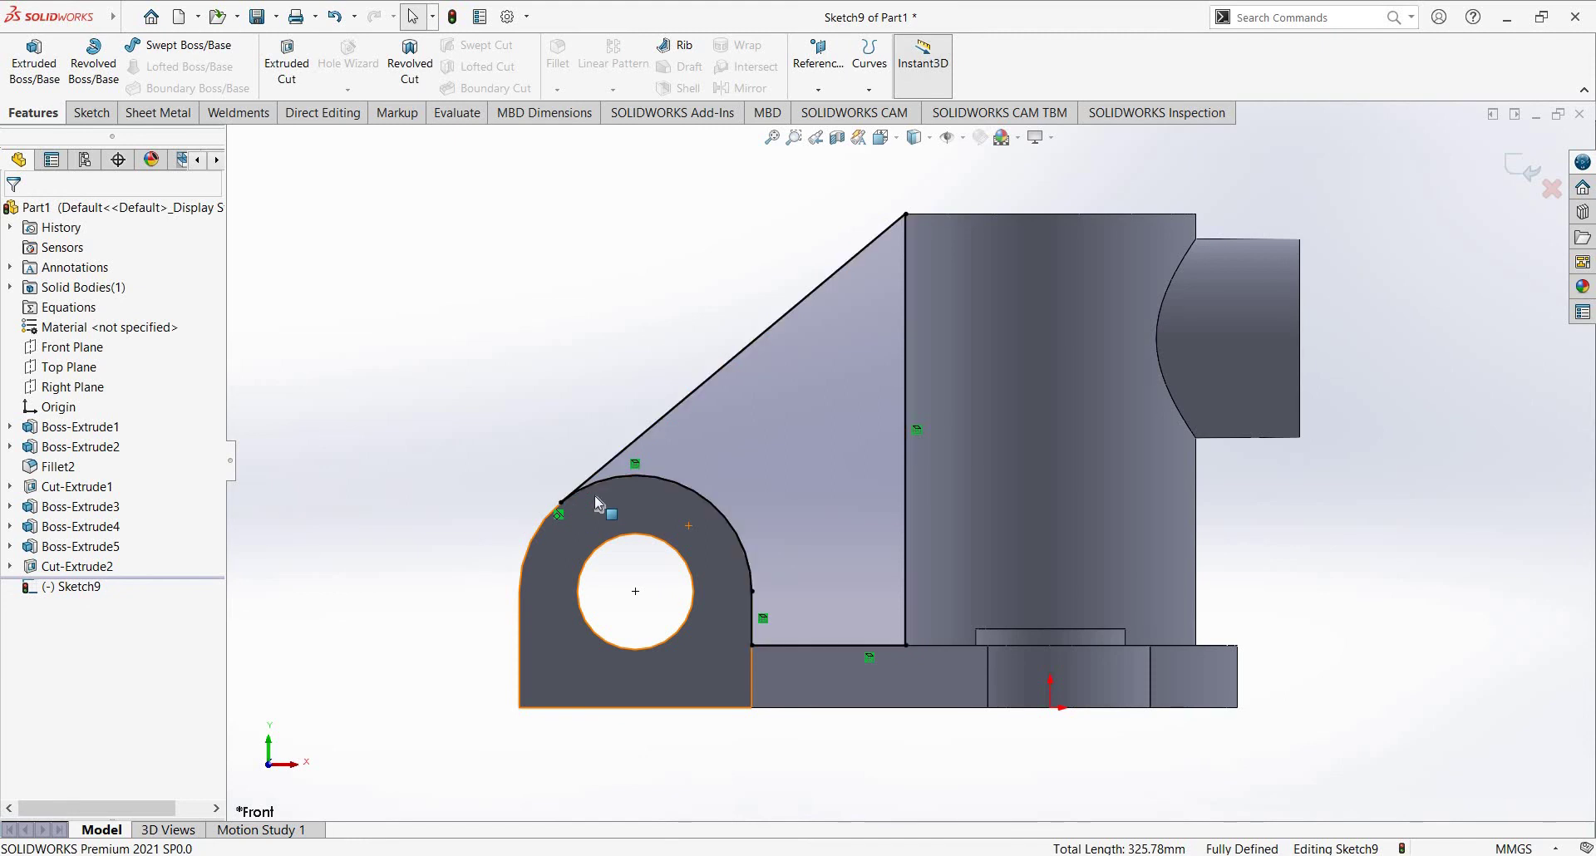
scroll(606, 485, "down", 3)
scroll(809, 470, "down", 2)
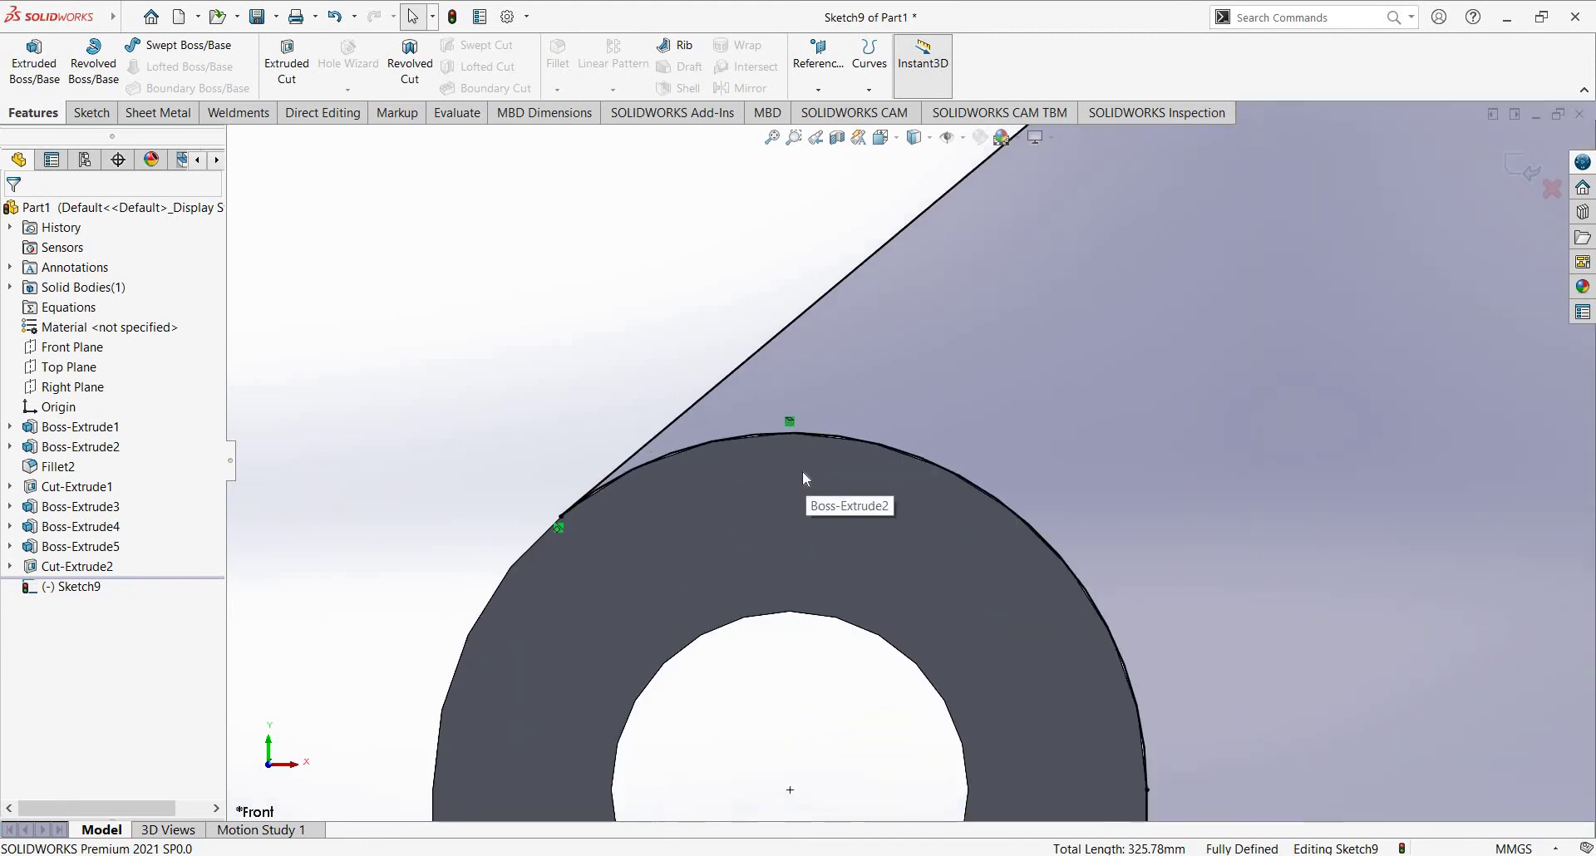
key("alt+Tab")
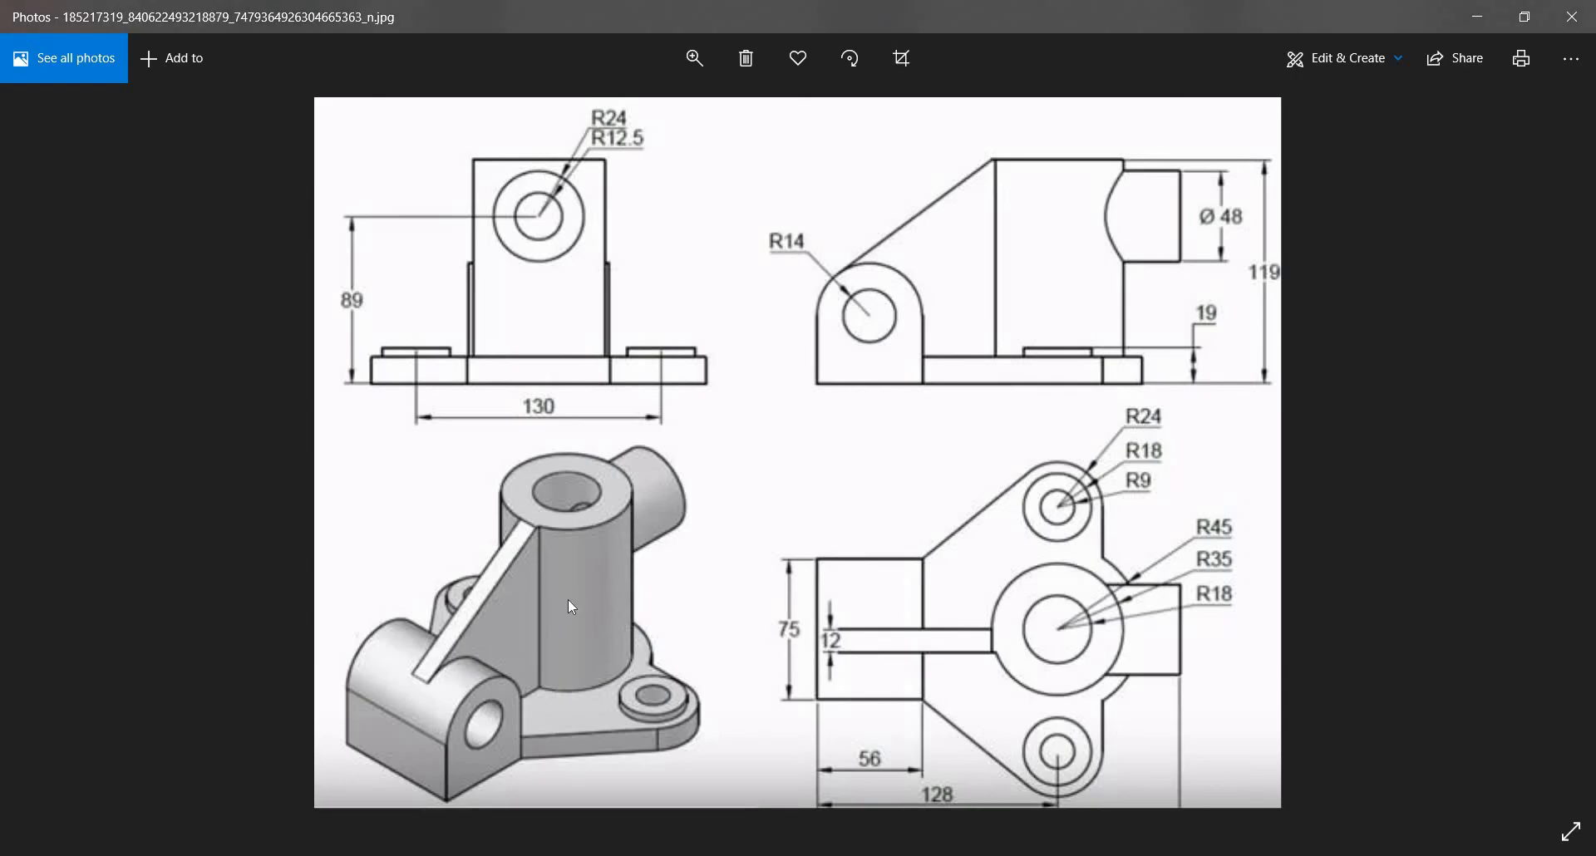
Step: Review the bracket reference drawing and return to the SOLIDWORKS rib sketch
key("alt+Tab")
key("alt+Tab")
key("alt+Tab")
key("space")
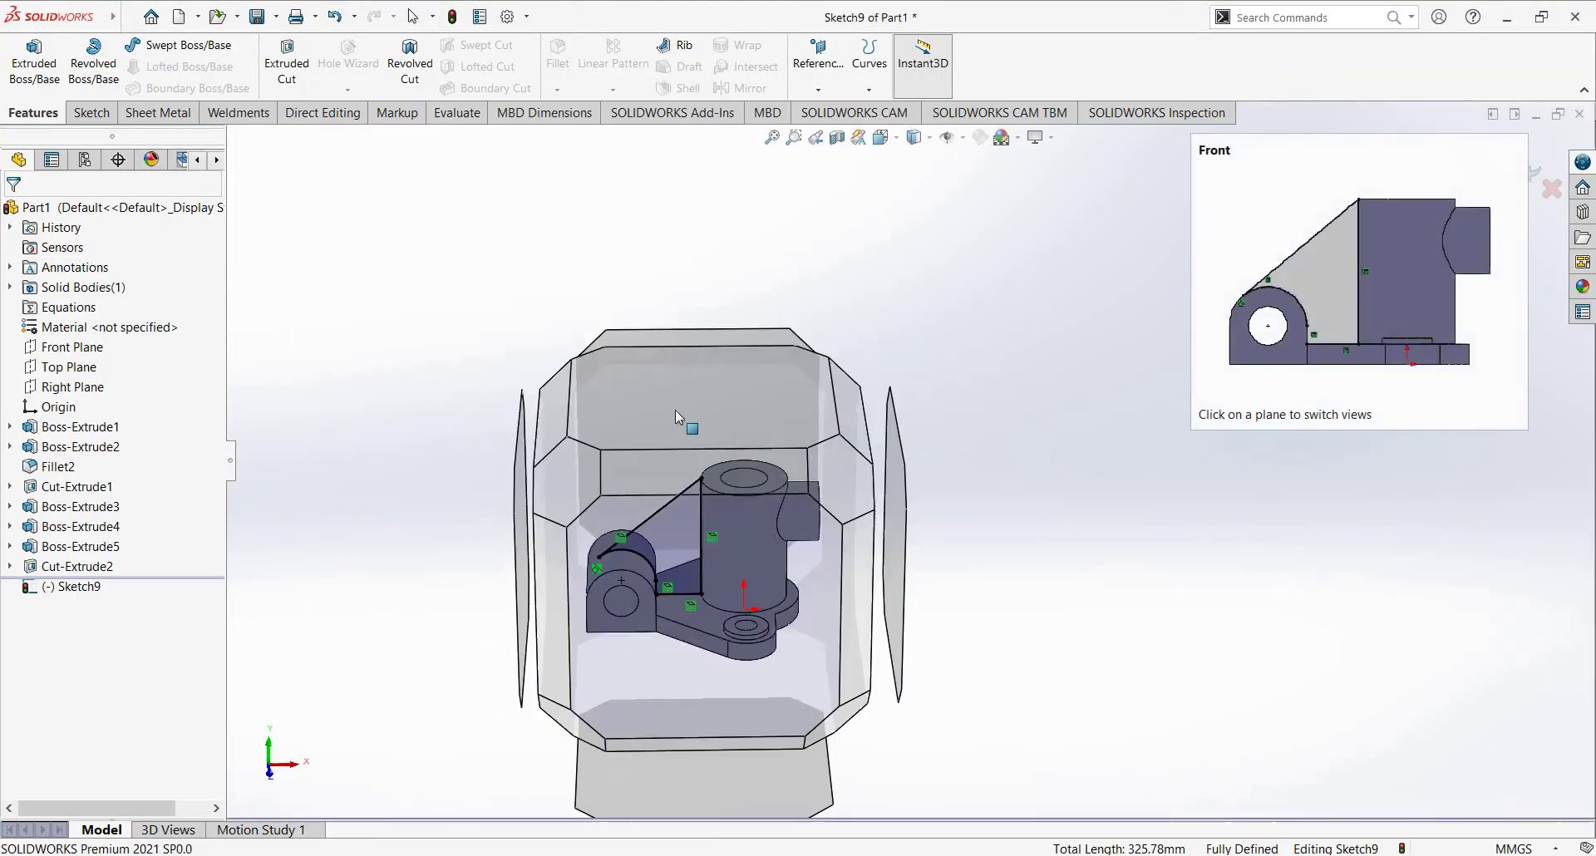
Step: View the rib sketch head-on and extrude it 10 mm
left_click(675, 410)
scroll(1169, 452, "down", 3)
scroll(877, 371, "down", 2)
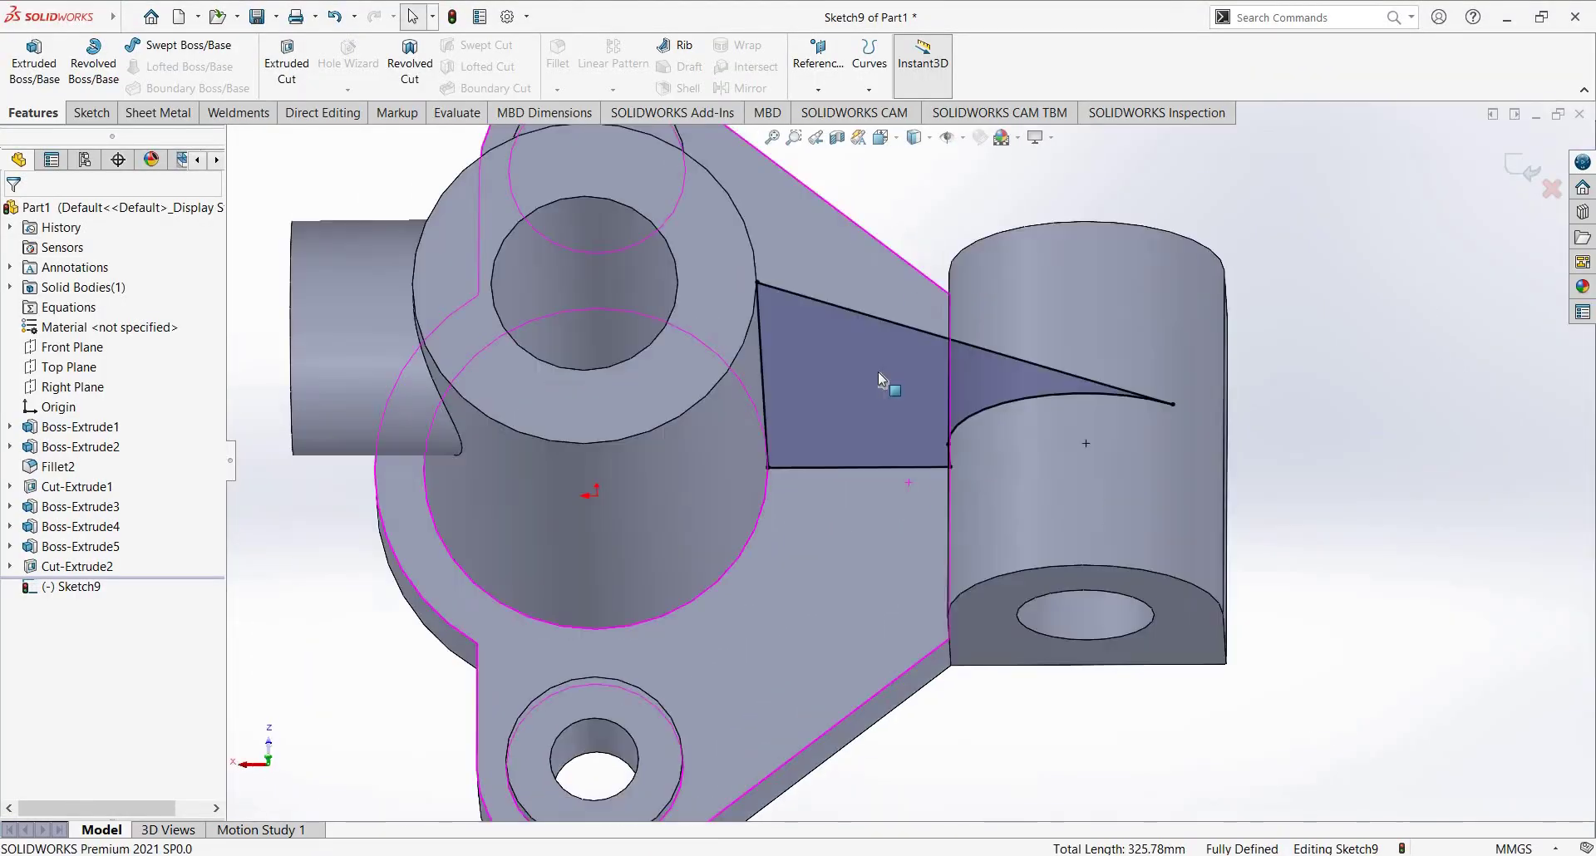
key("ctrl+8")
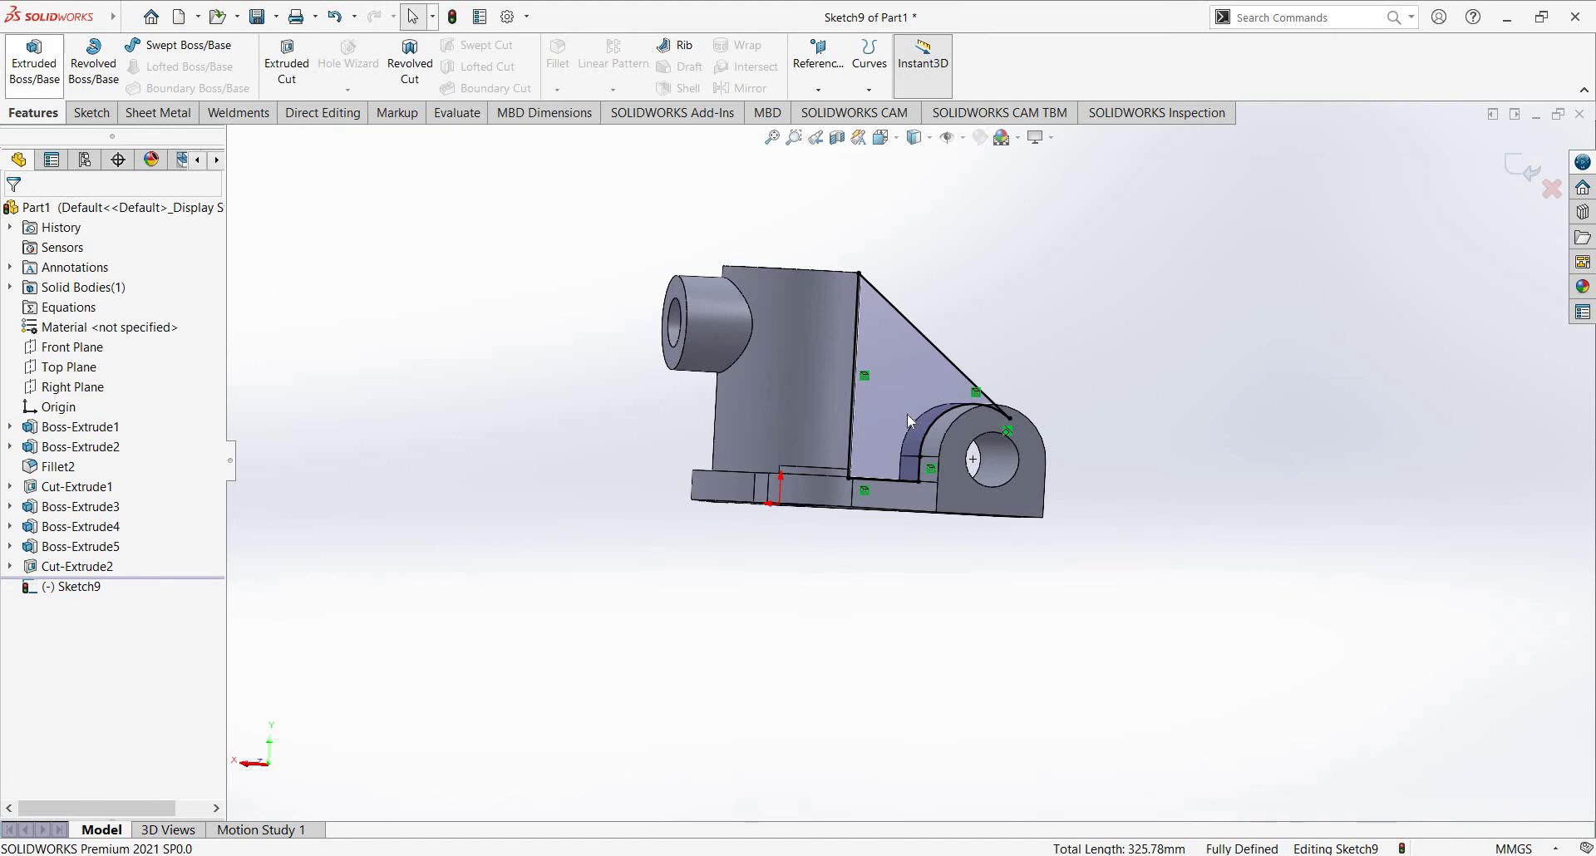
key("e")
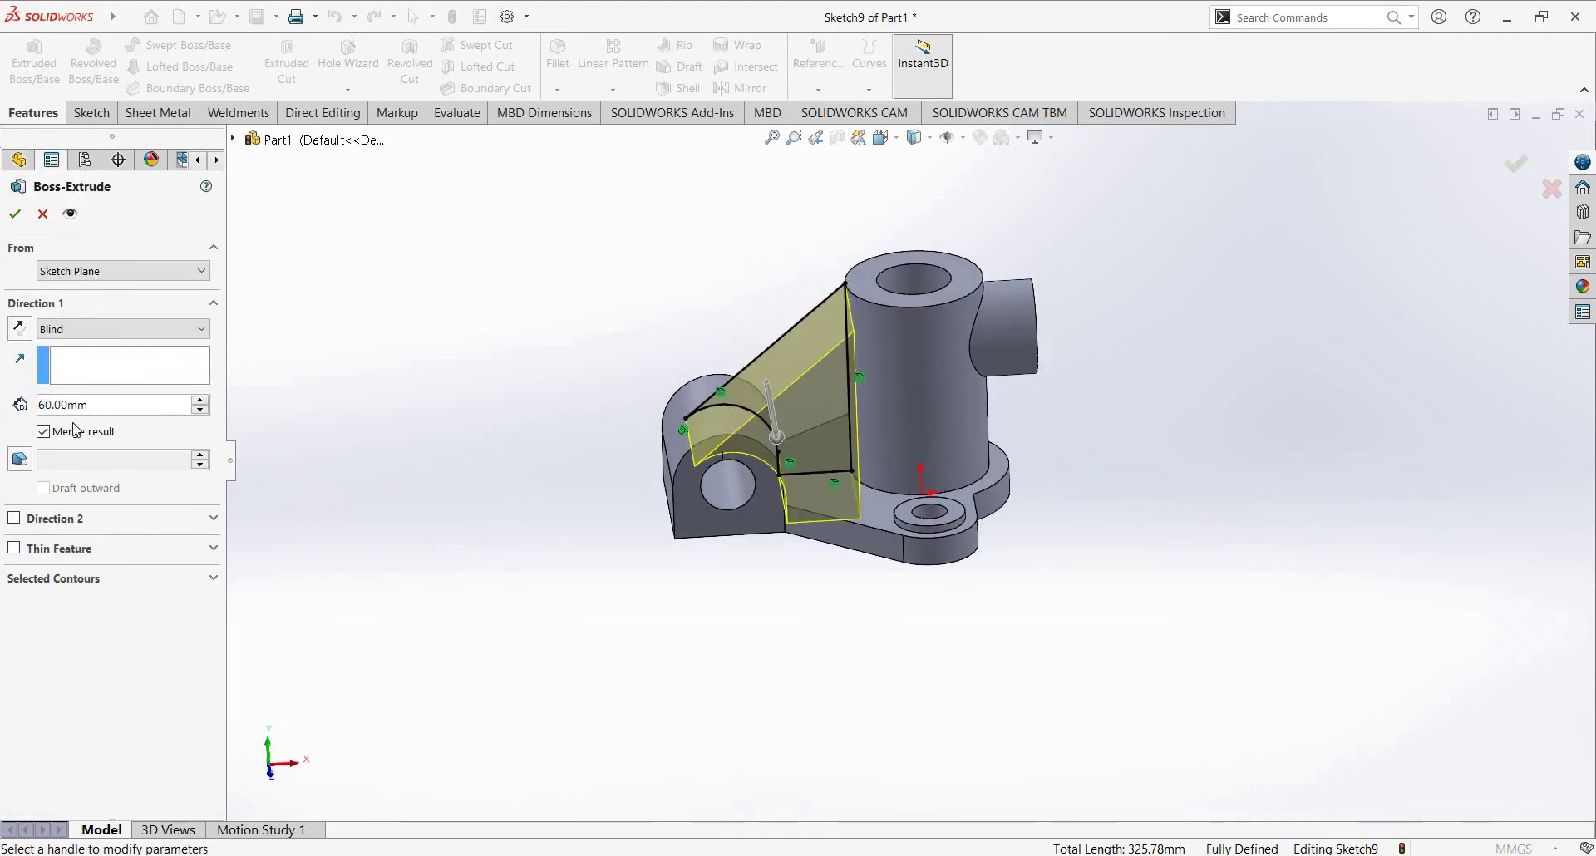
type("10")
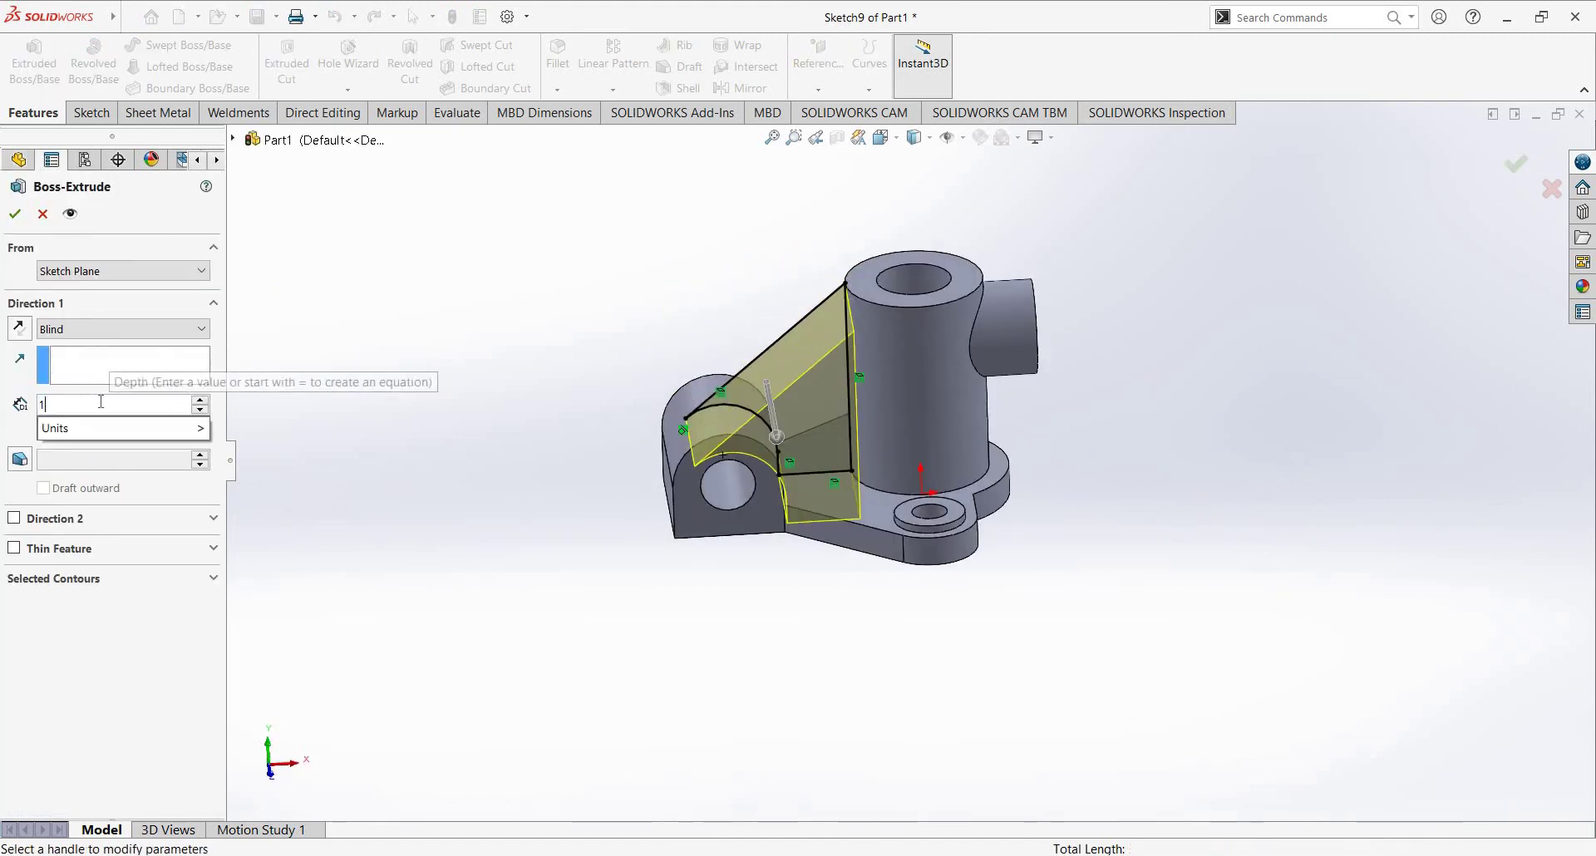
key("Return")
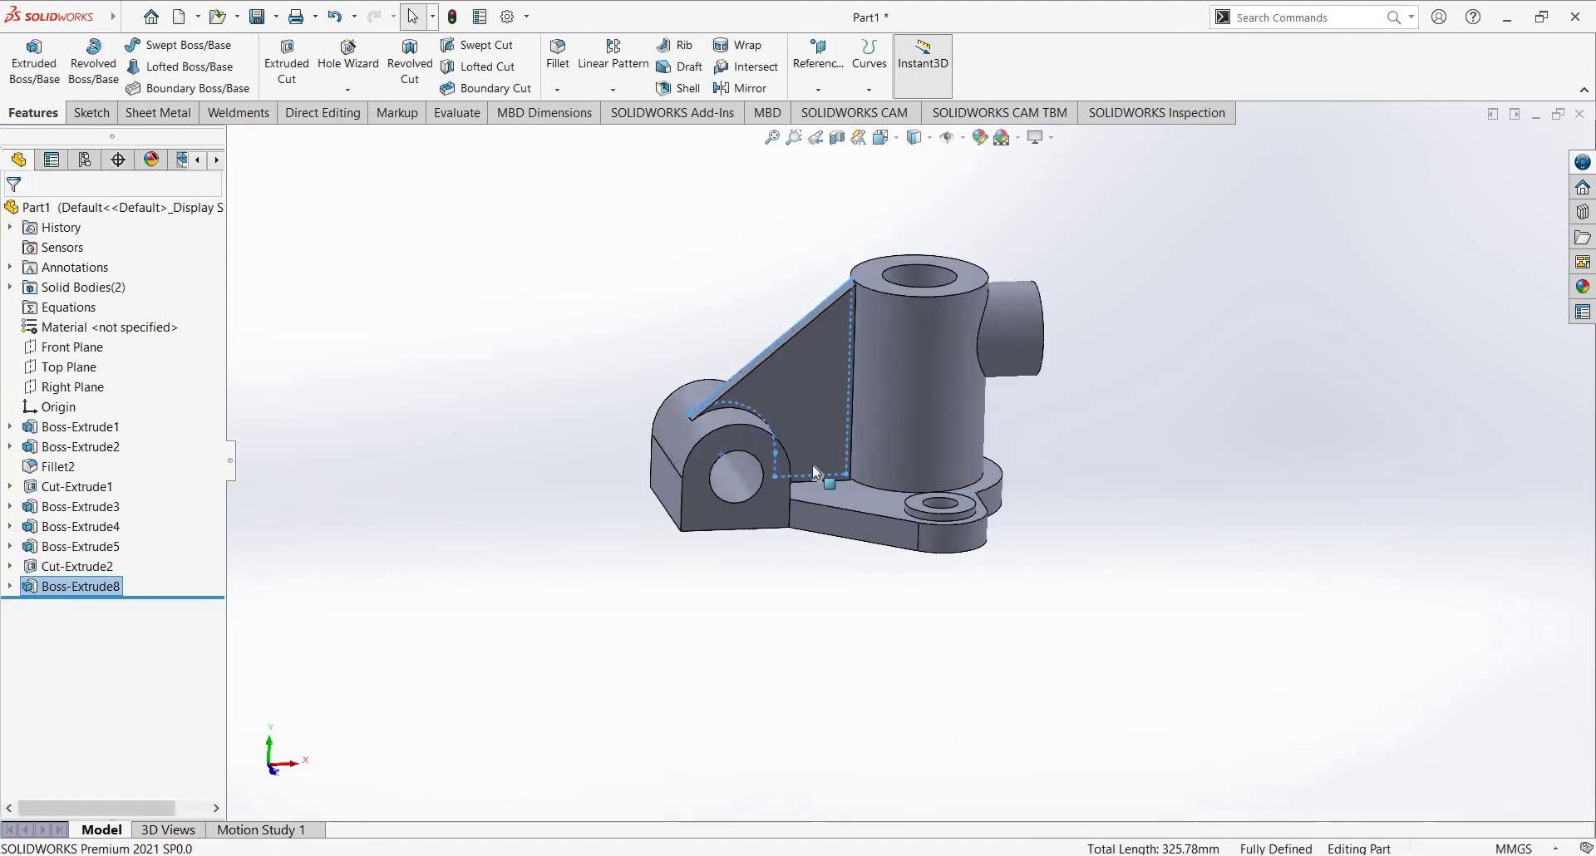
Step: Edit Boss-Extrude8 to a 12 mm depth with the Mid Plane end condition
right_click(75, 586)
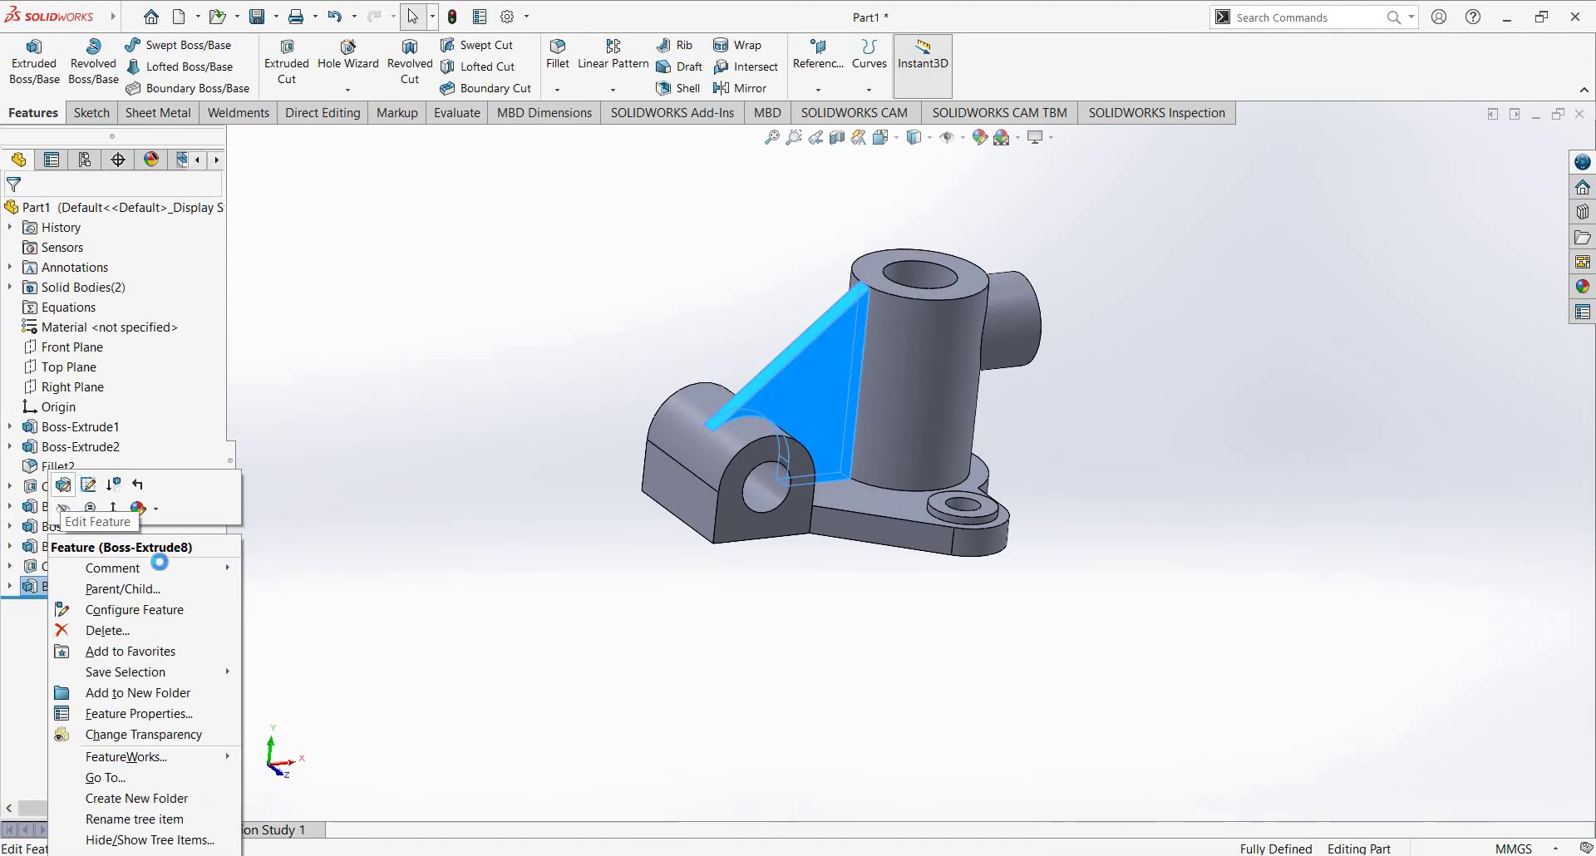
left_click(46, 562)
type("12")
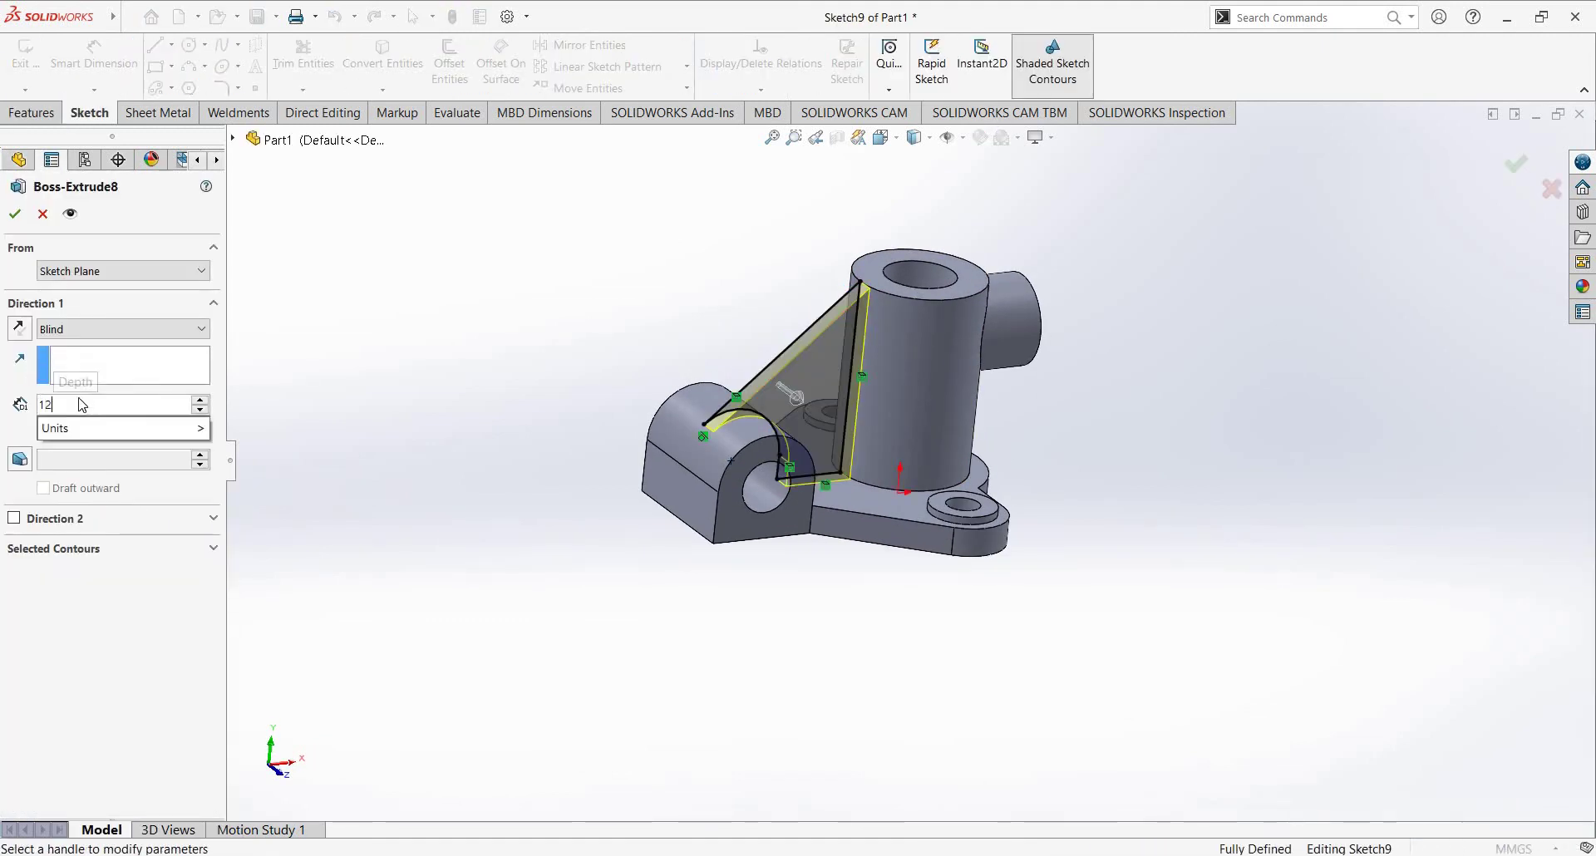
key("Return")
left_click(116, 329)
key("Down")
key("Down")
key("Down")
key("Return")
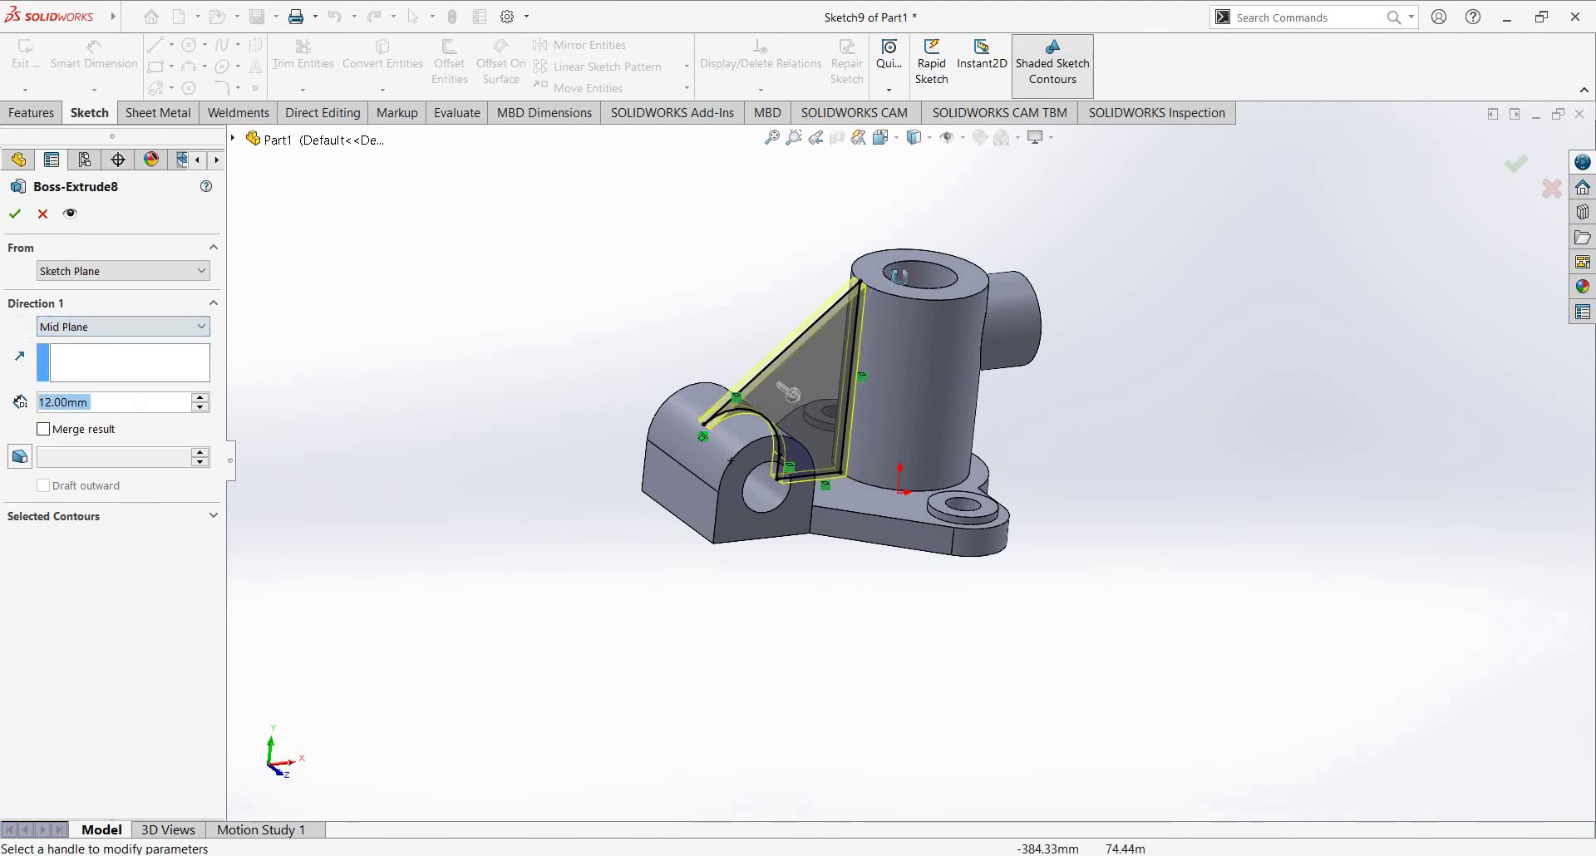
left_click(43, 215)
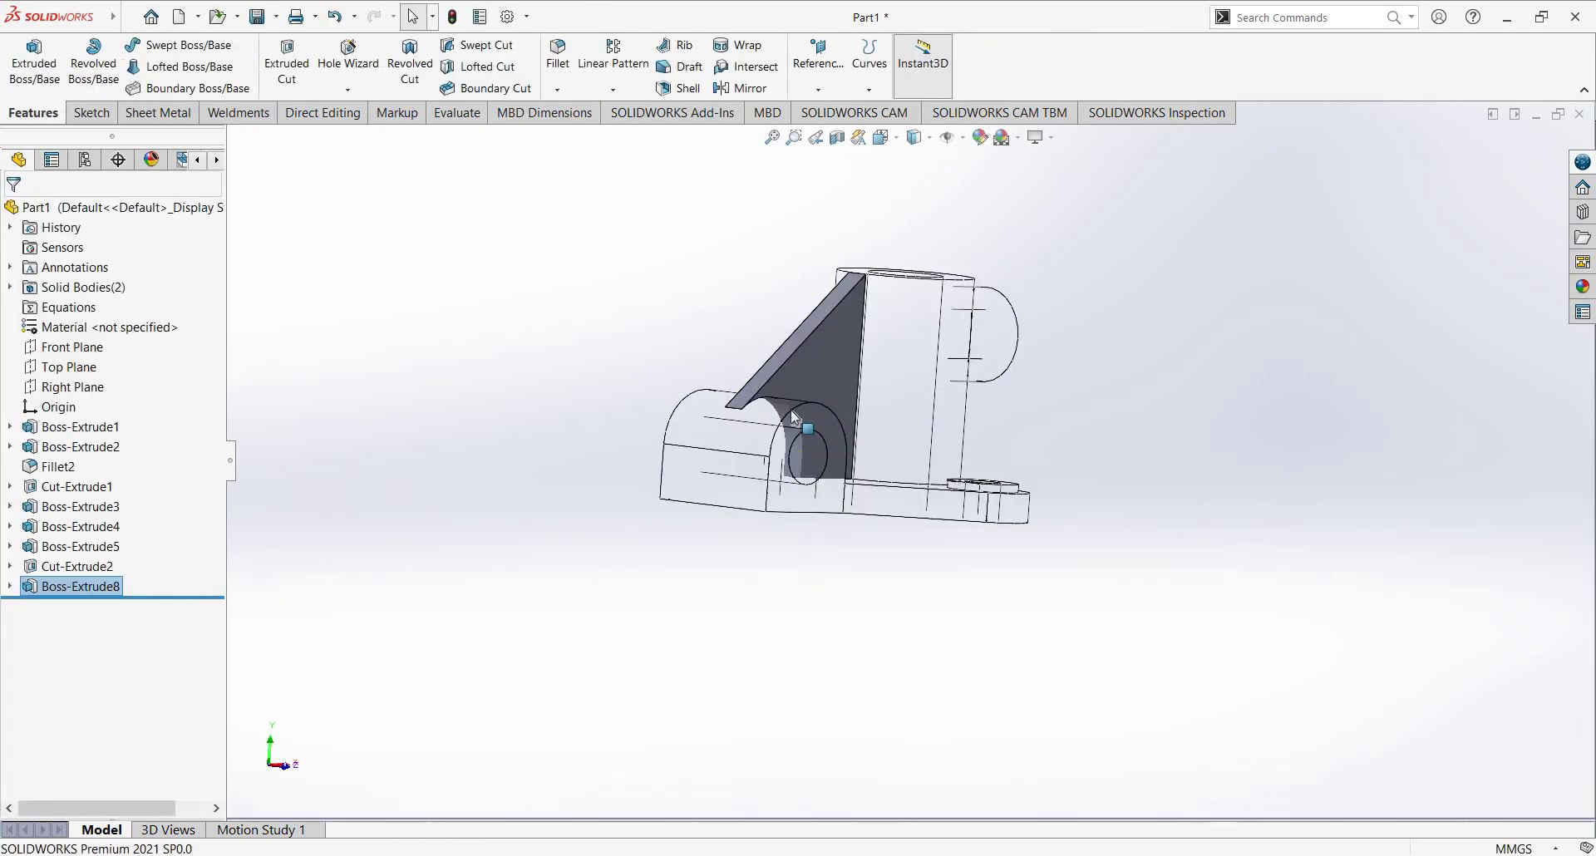
Step: Turn on Merge result for the rib's Boss-Extrude8 and apply it, dismissing the help page
scroll(790, 410, "down", 5)
scroll(695, 371, "down", 3)
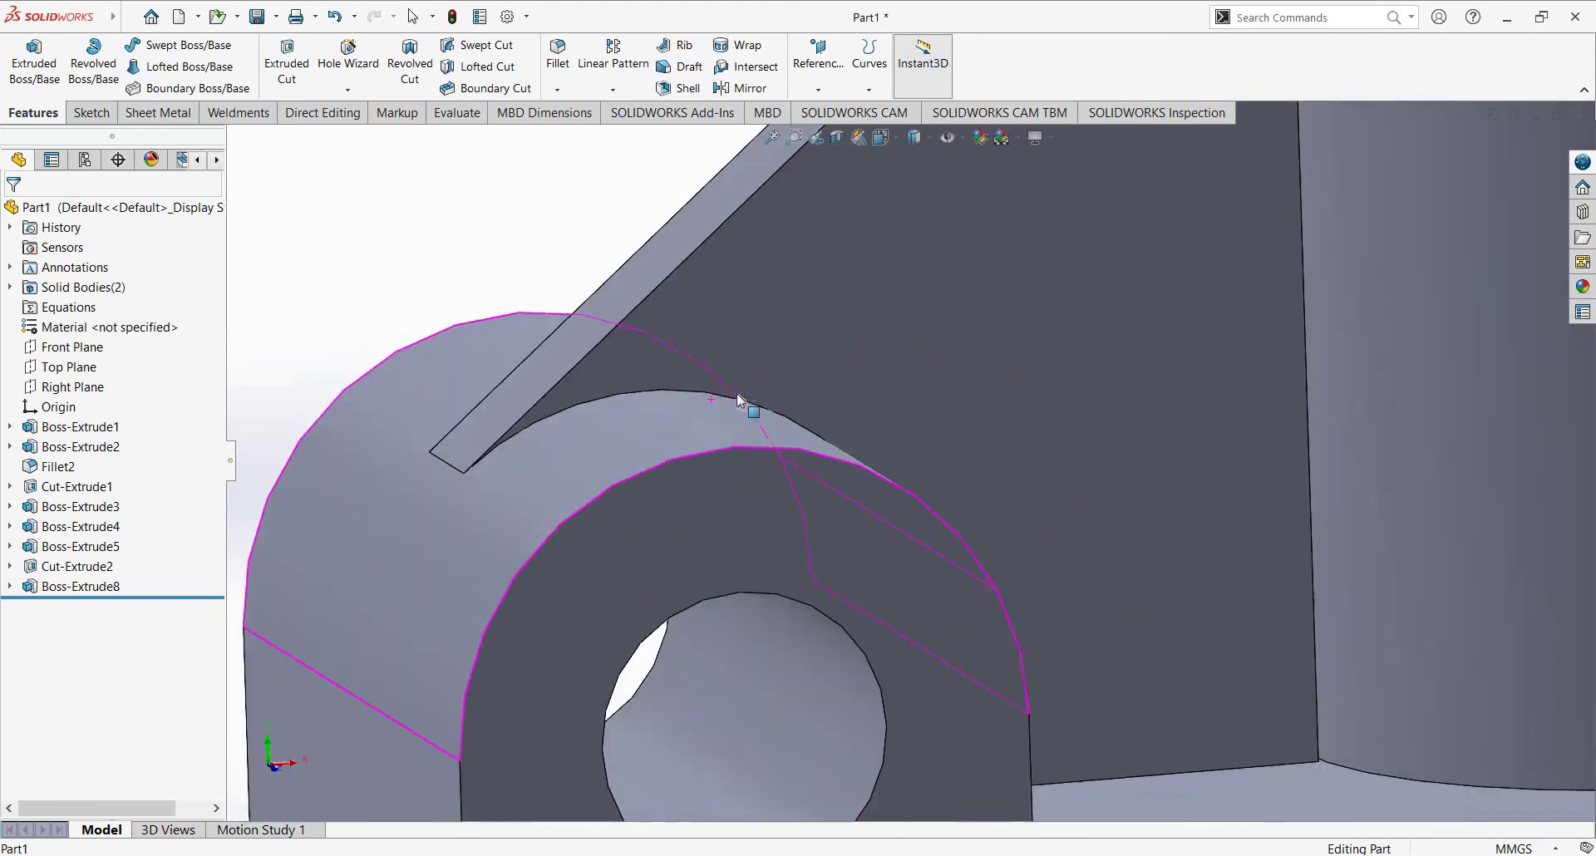
scroll(737, 392, "up", 10)
left_click(61, 587)
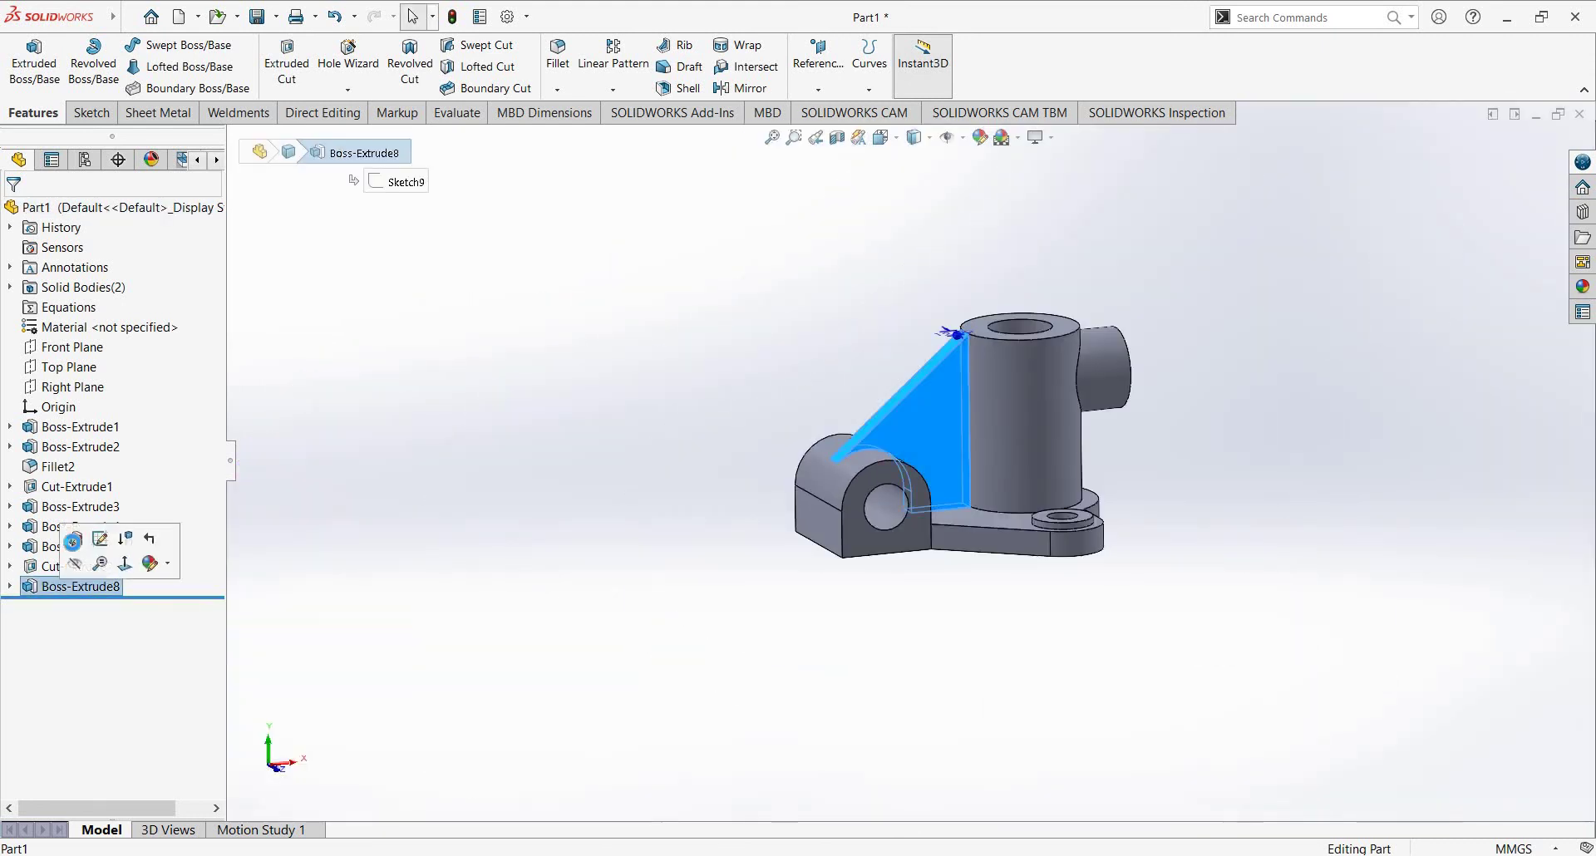
left_click(91, 573)
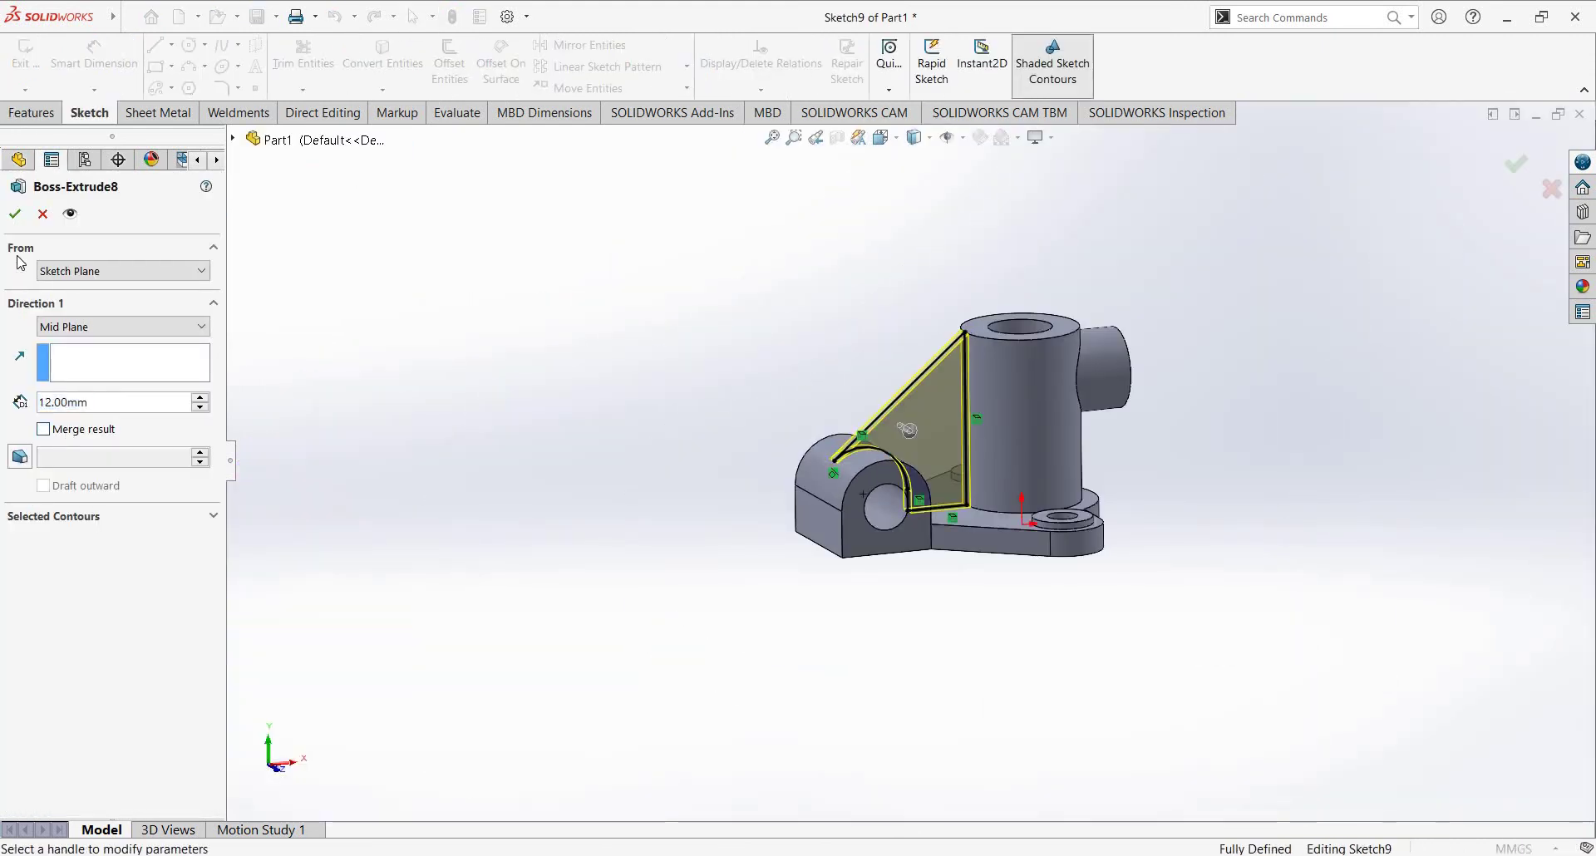
left_click(15, 215)
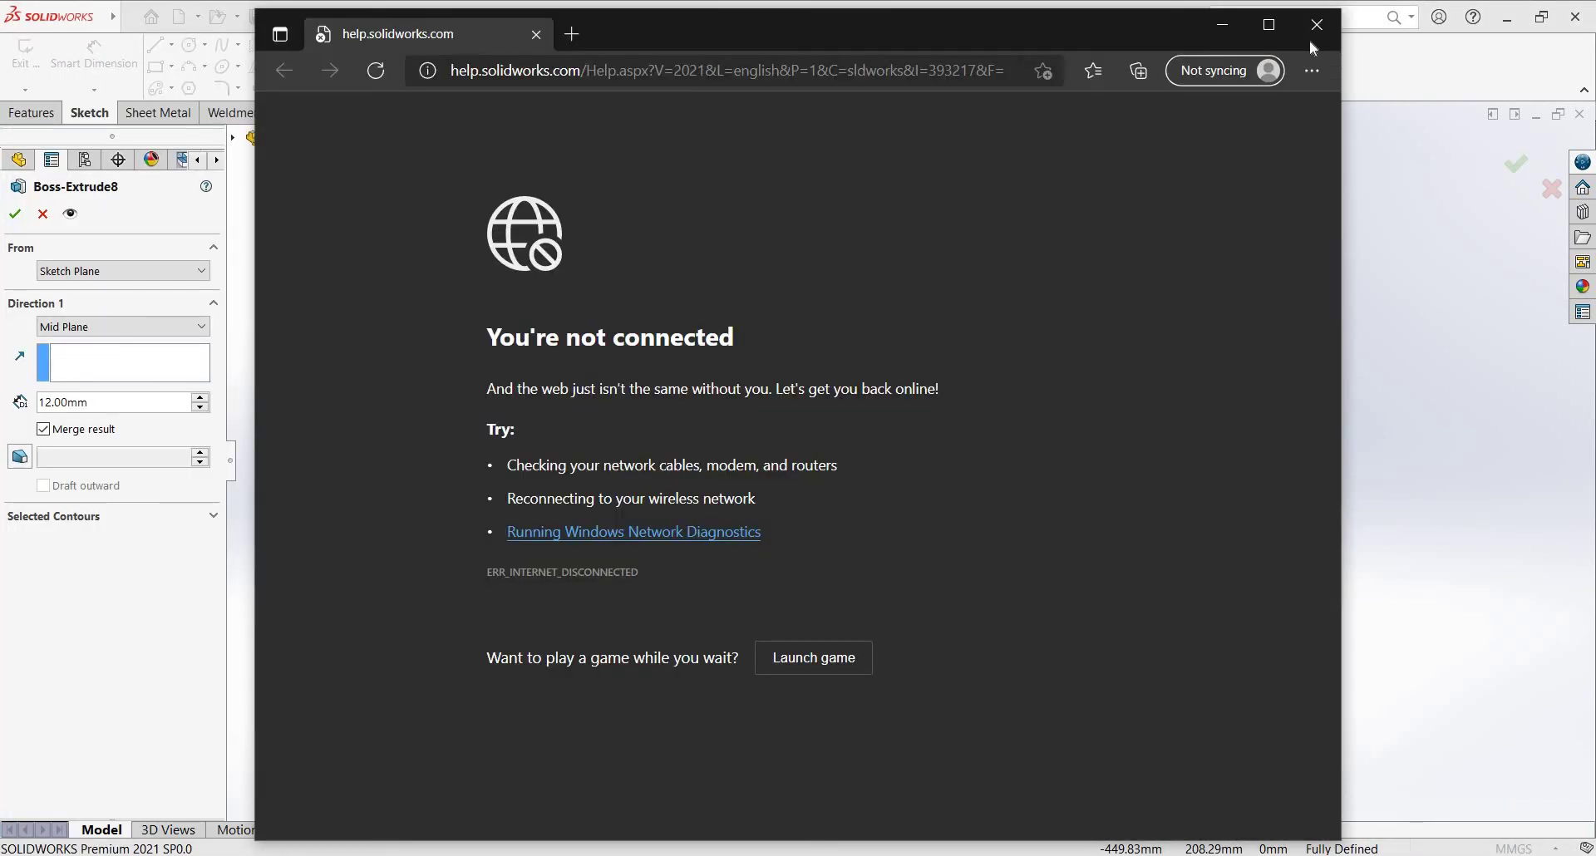
left_click(1317, 26)
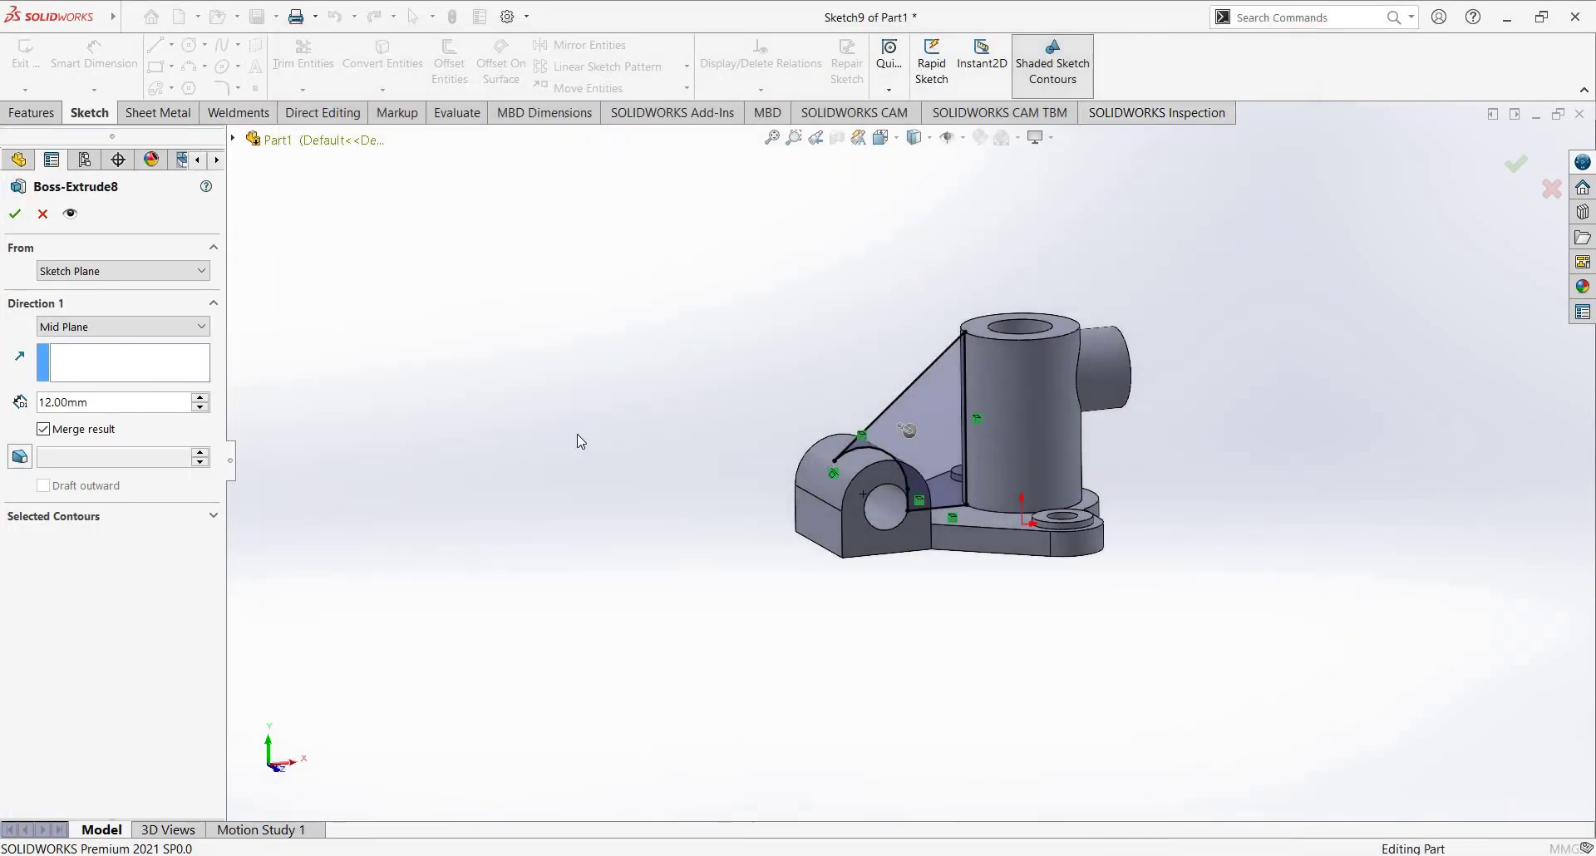
key("Return")
Step: Inspect the rib, re-confirm Boss-Extrude8 merges it, and return to isometric view
scroll(1024, 407, "down", 3)
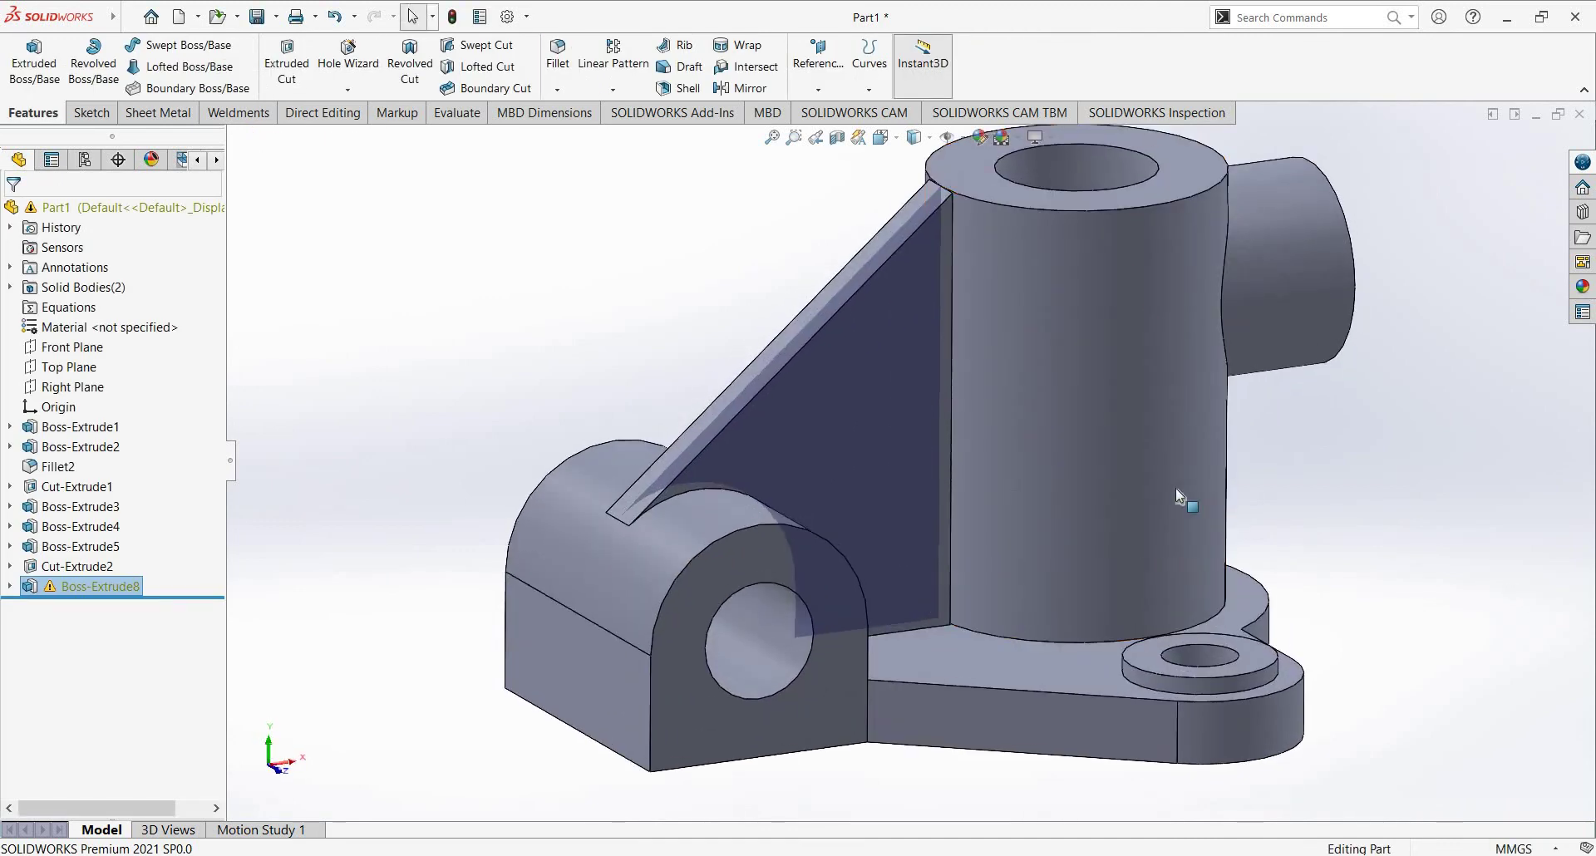
scroll(1176, 488, "up", 3)
middle_click_drag(1175, 487, 1100, 497)
scroll(1081, 508, "down", 2)
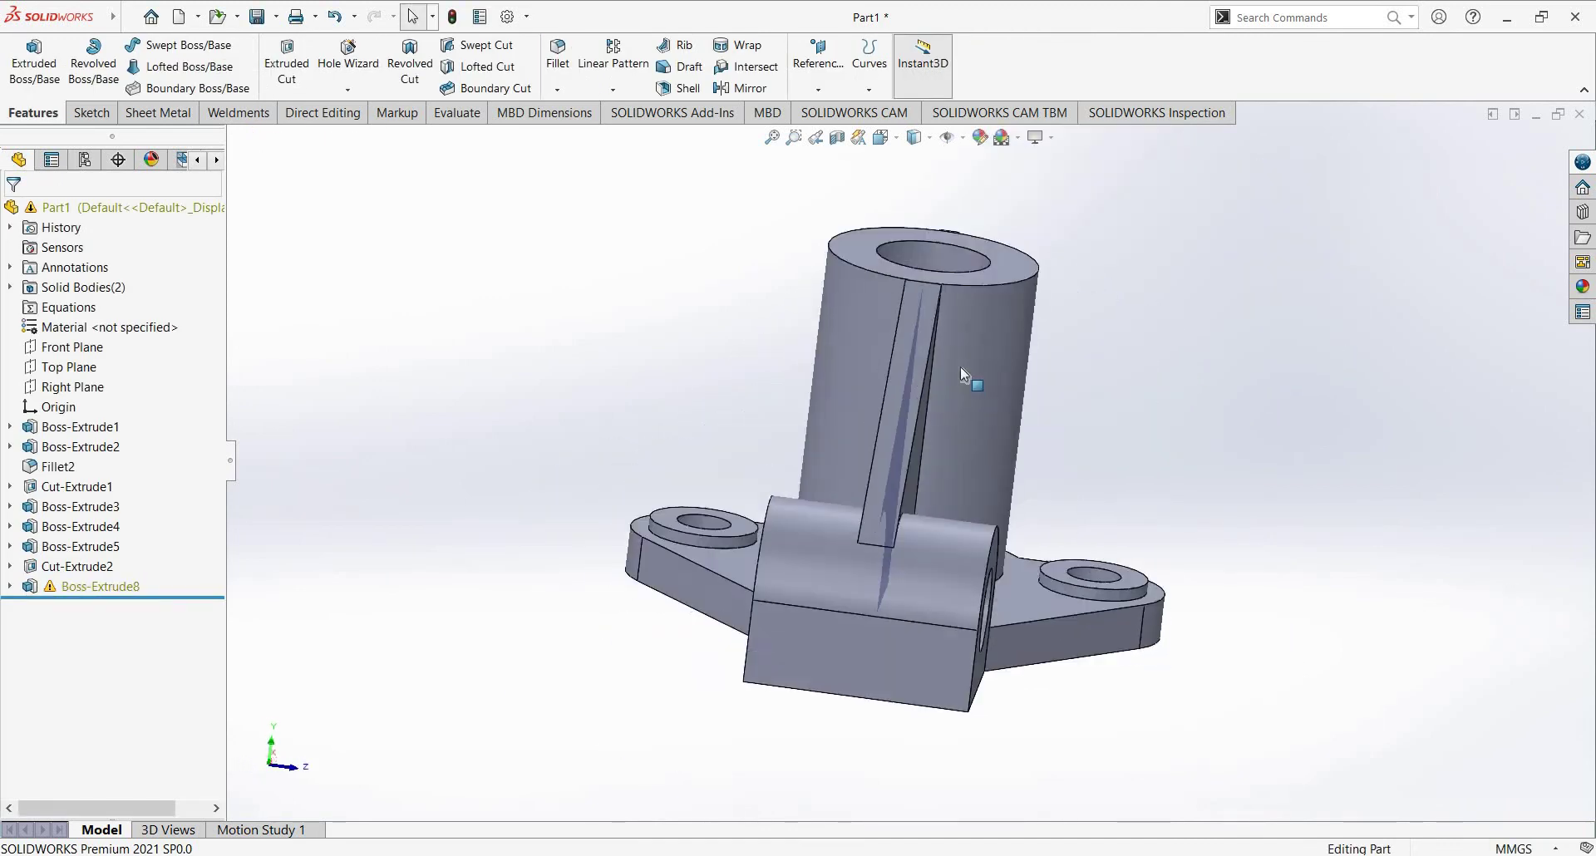
middle_click_drag(960, 366, 893, 480)
middle_click_drag(790, 249, 681, 274)
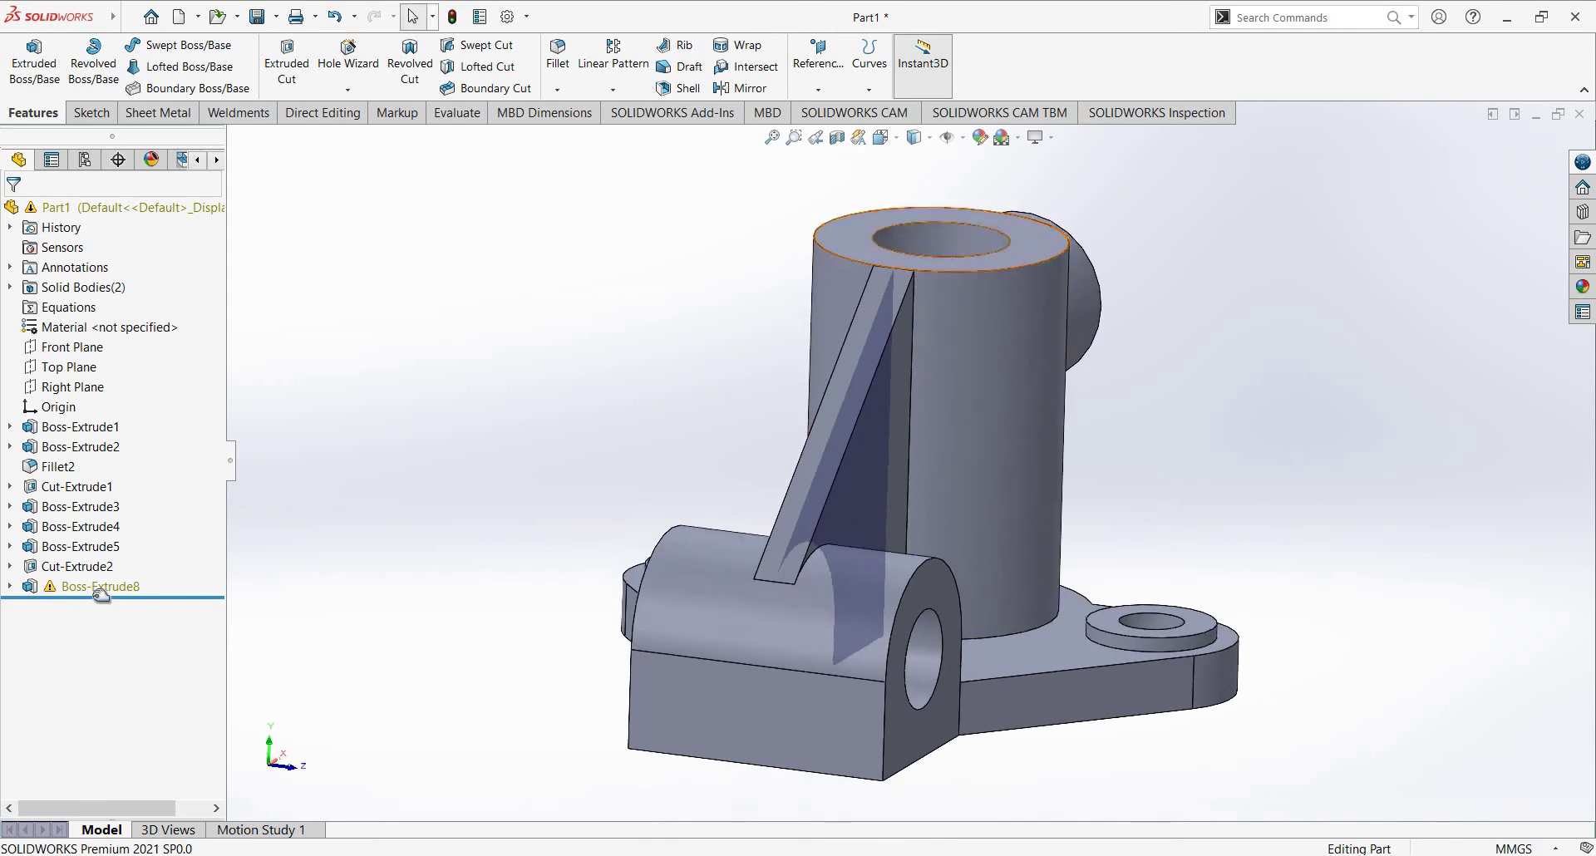
right_click(96, 590)
left_click(116, 474)
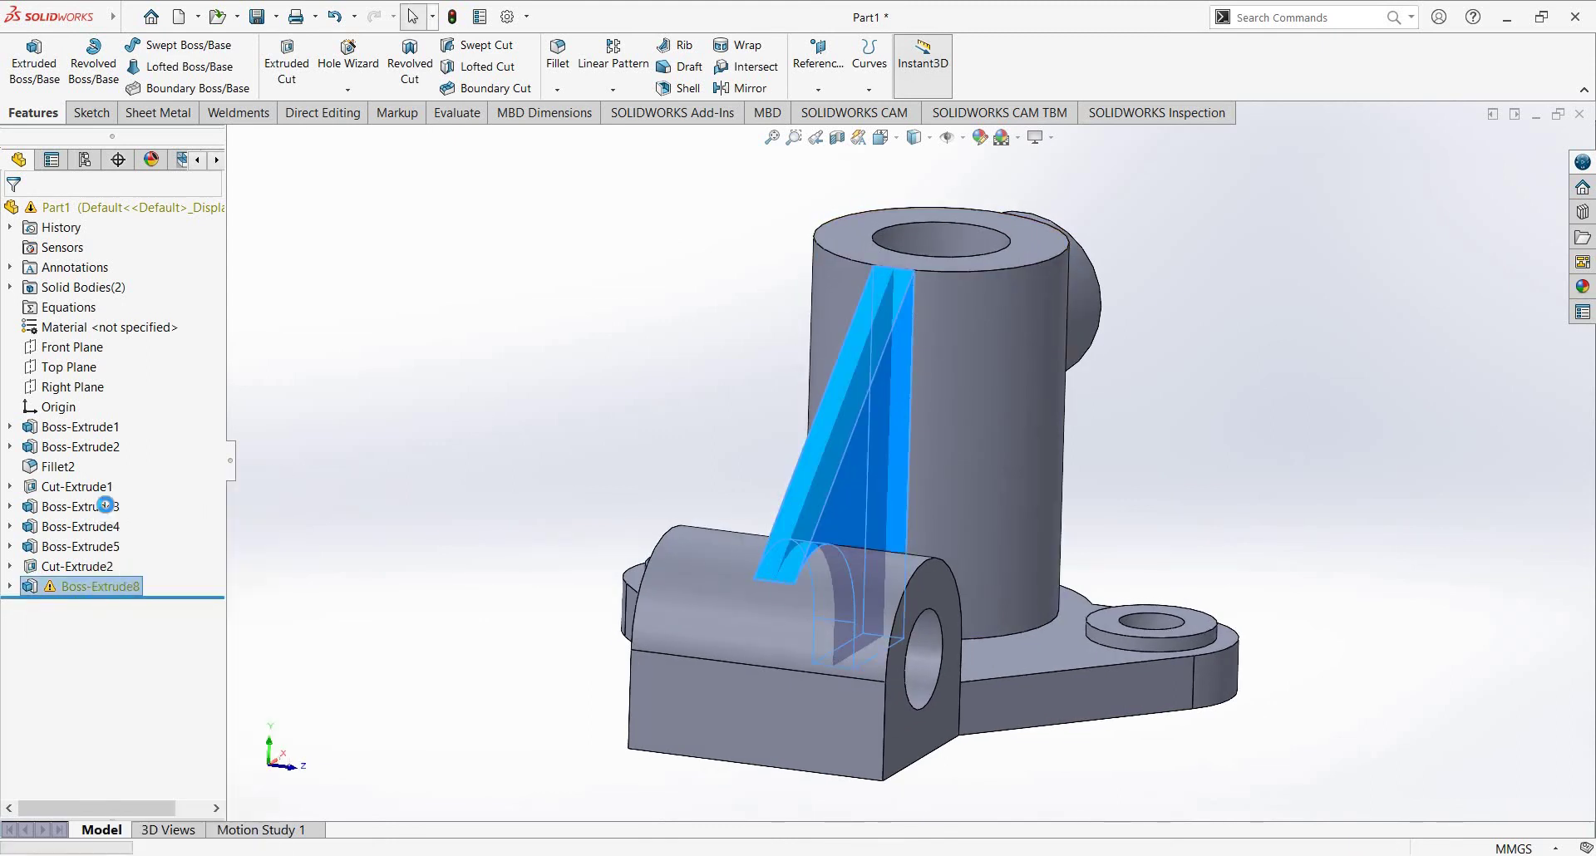
left_click(73, 433)
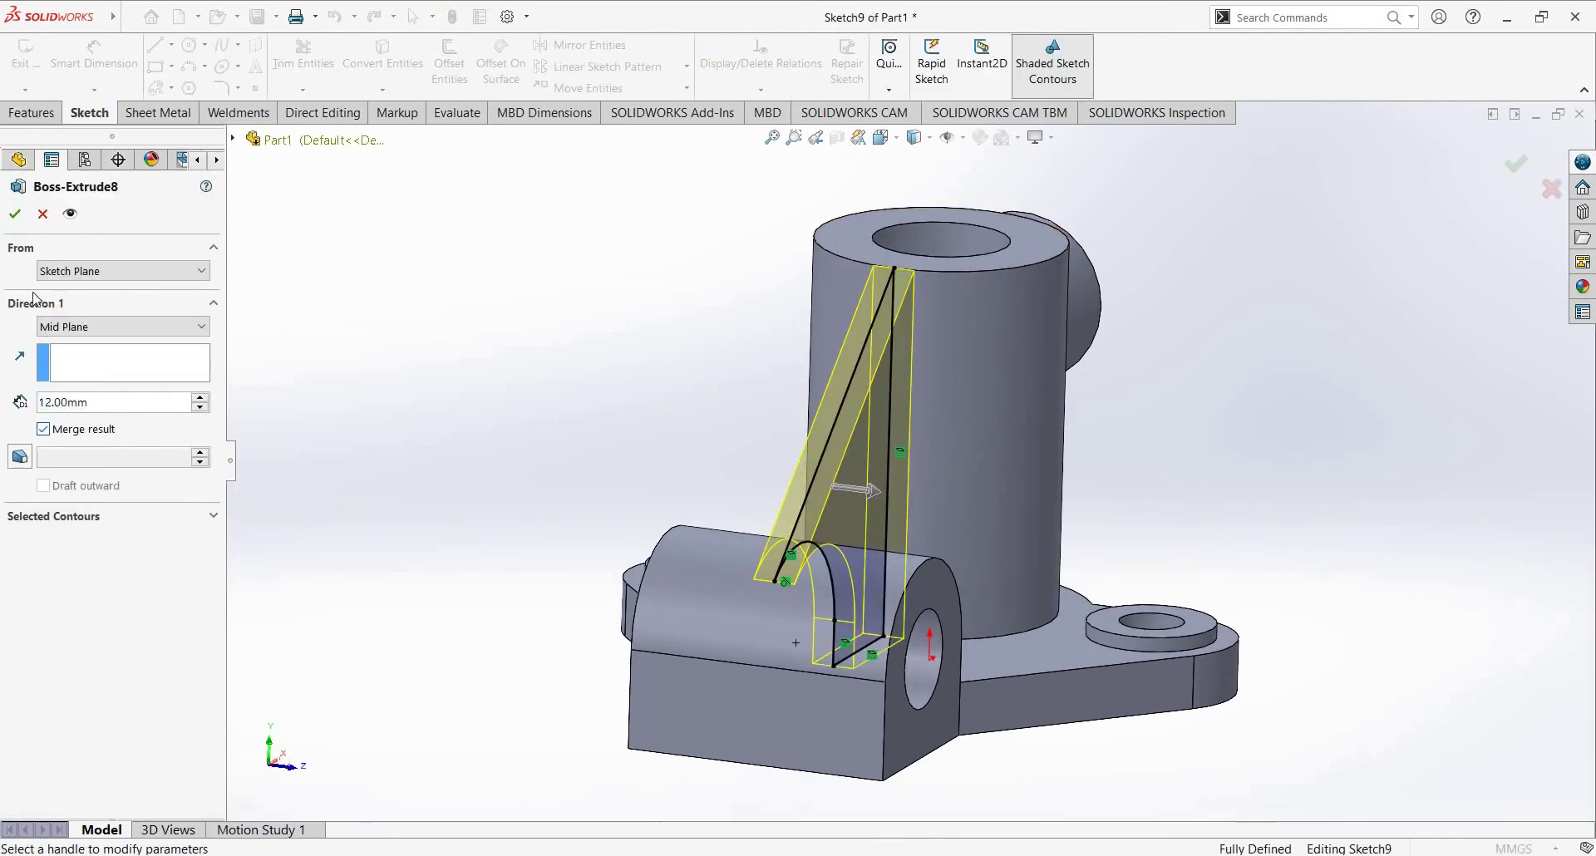
left_click(15, 213)
key("ctrl+7")
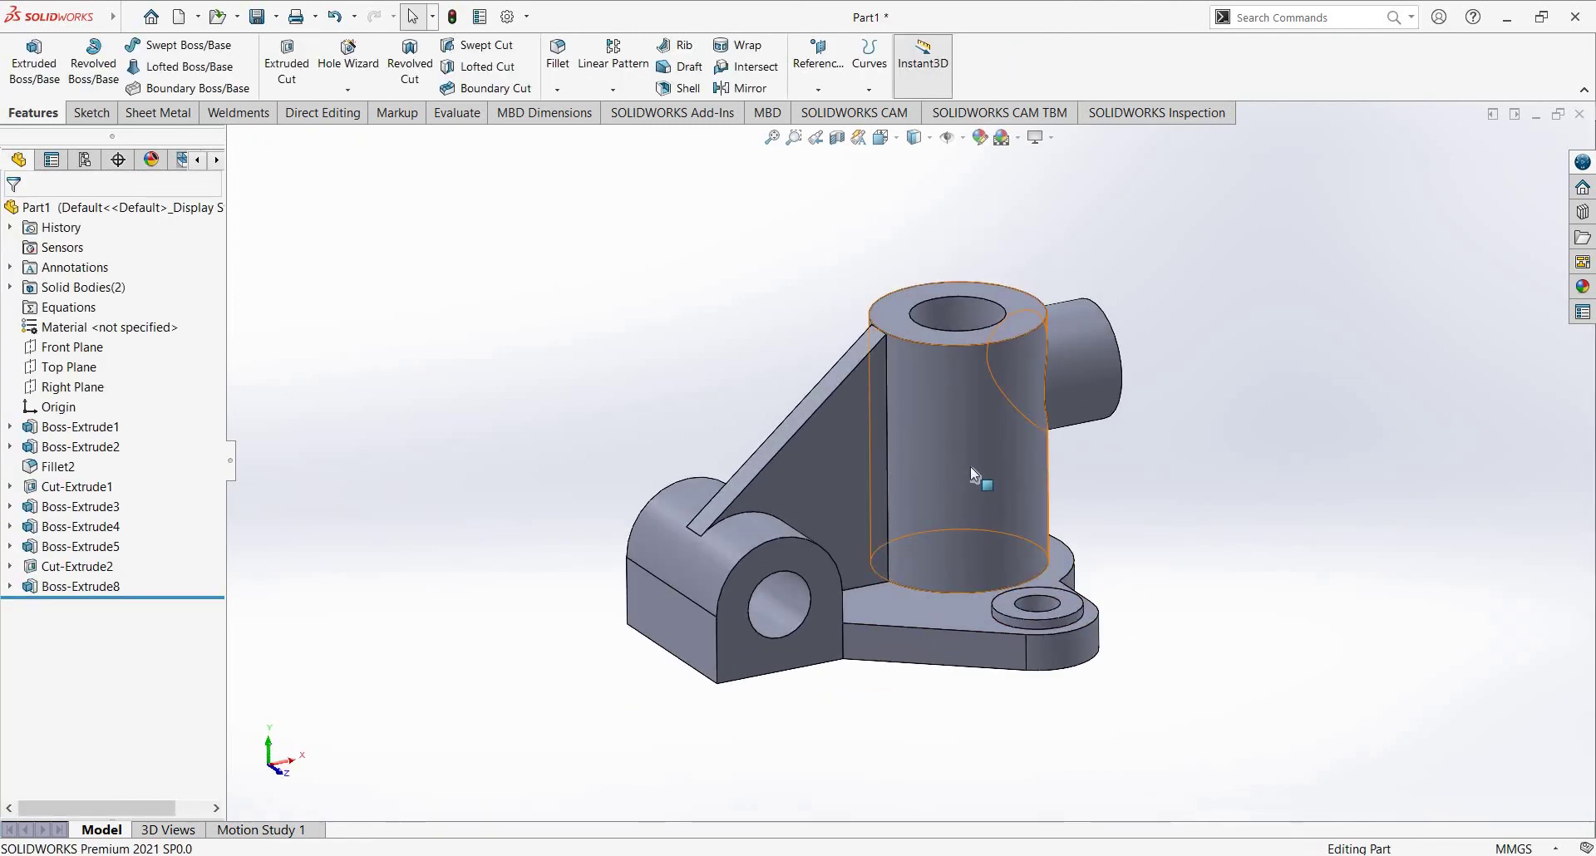
key("ctrl+7")
Step: Restore down Photos and SOLIDWORKS and place the reference drawing to the right
key("alt+Tab")
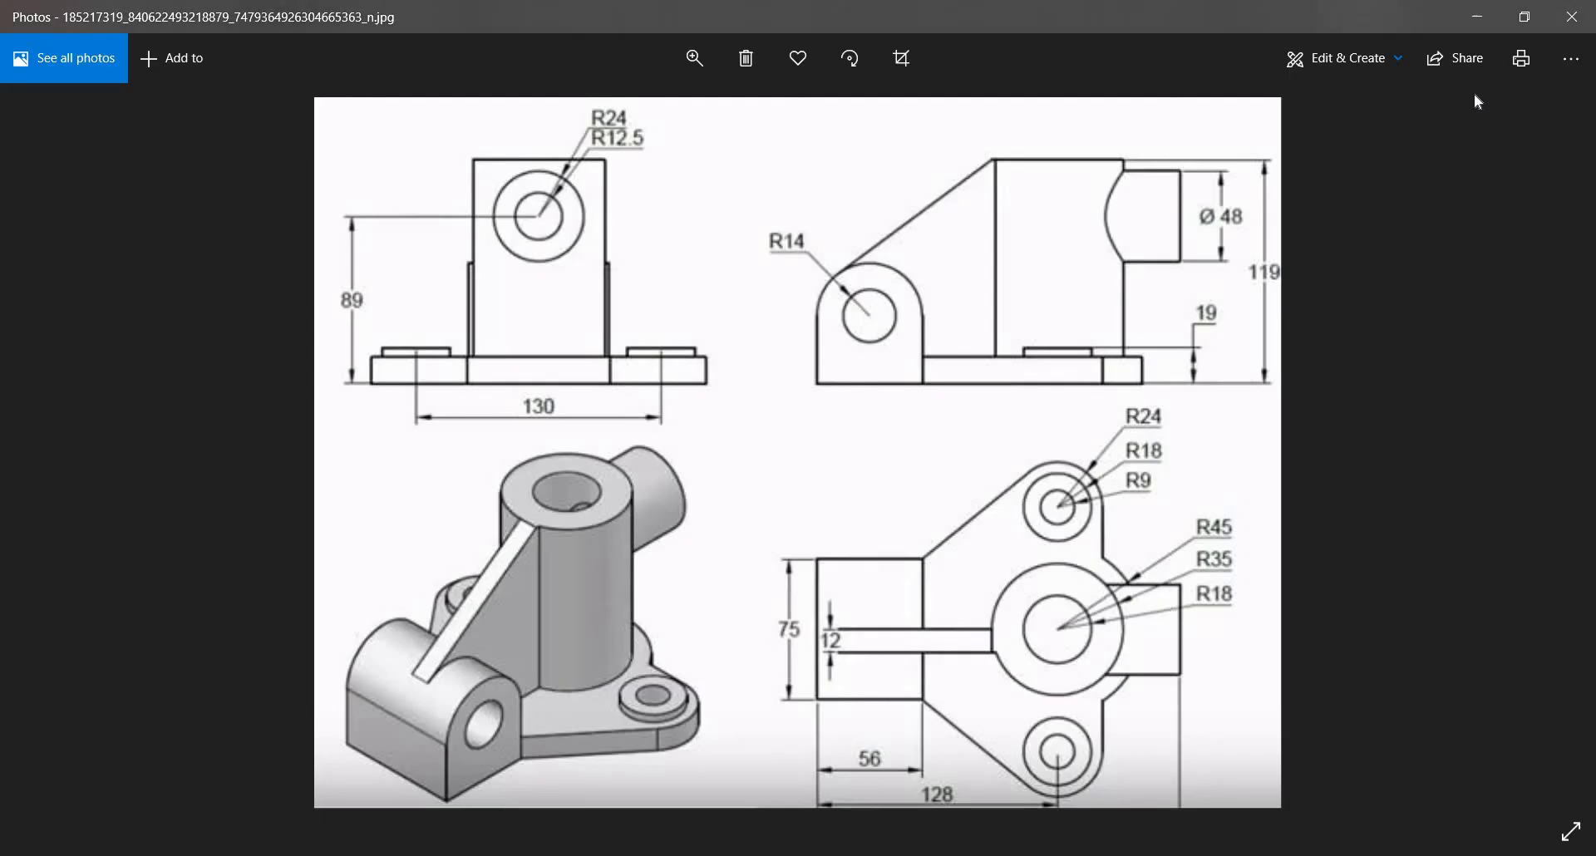
left_click(1514, 27)
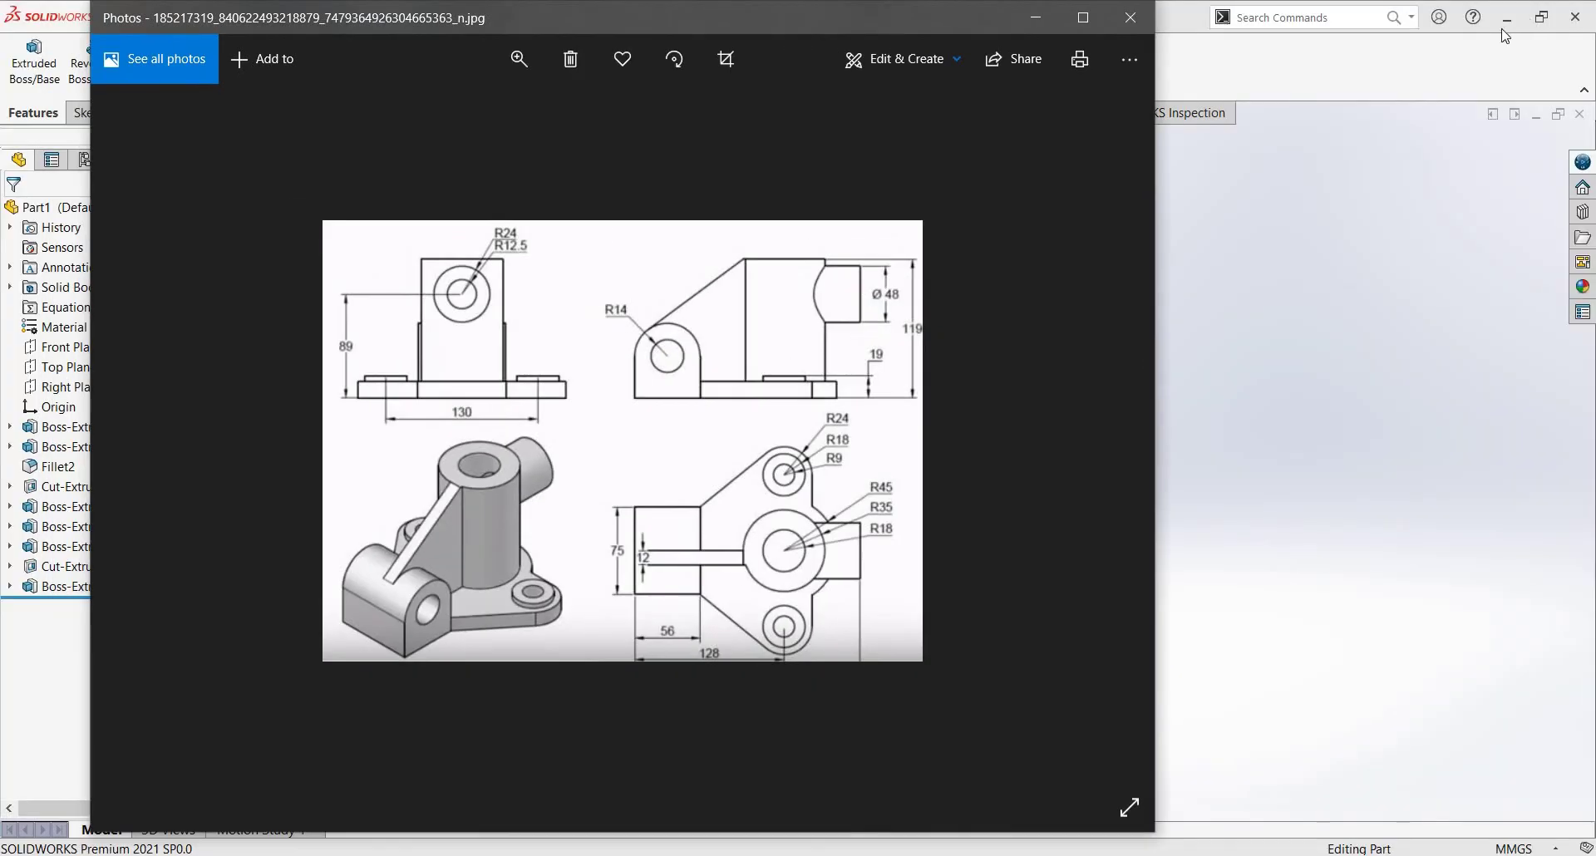
double_click(1503, 32)
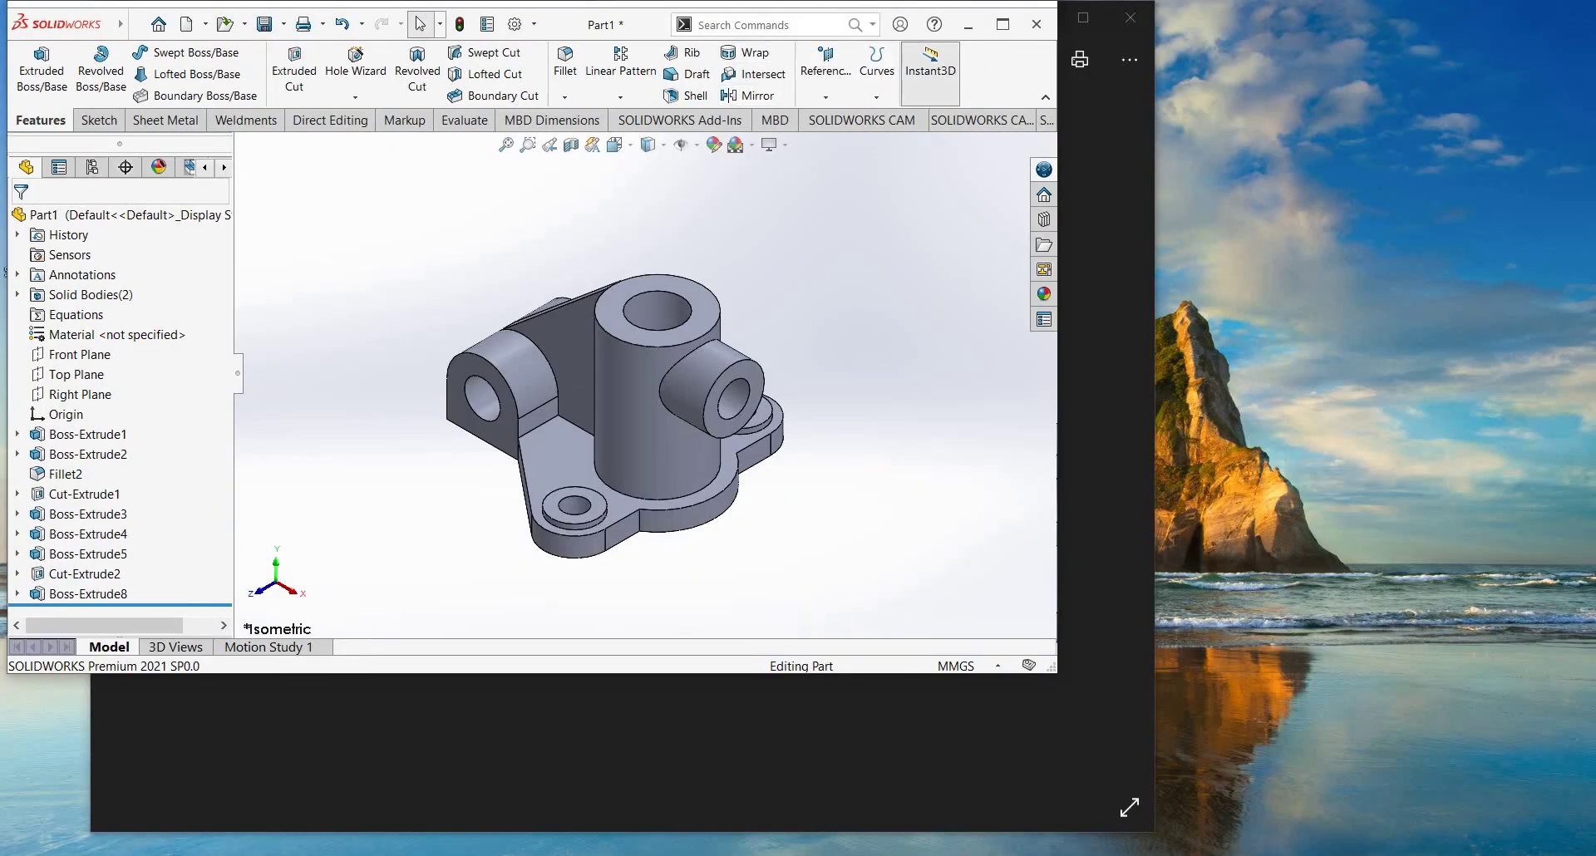
key("alt+Tab")
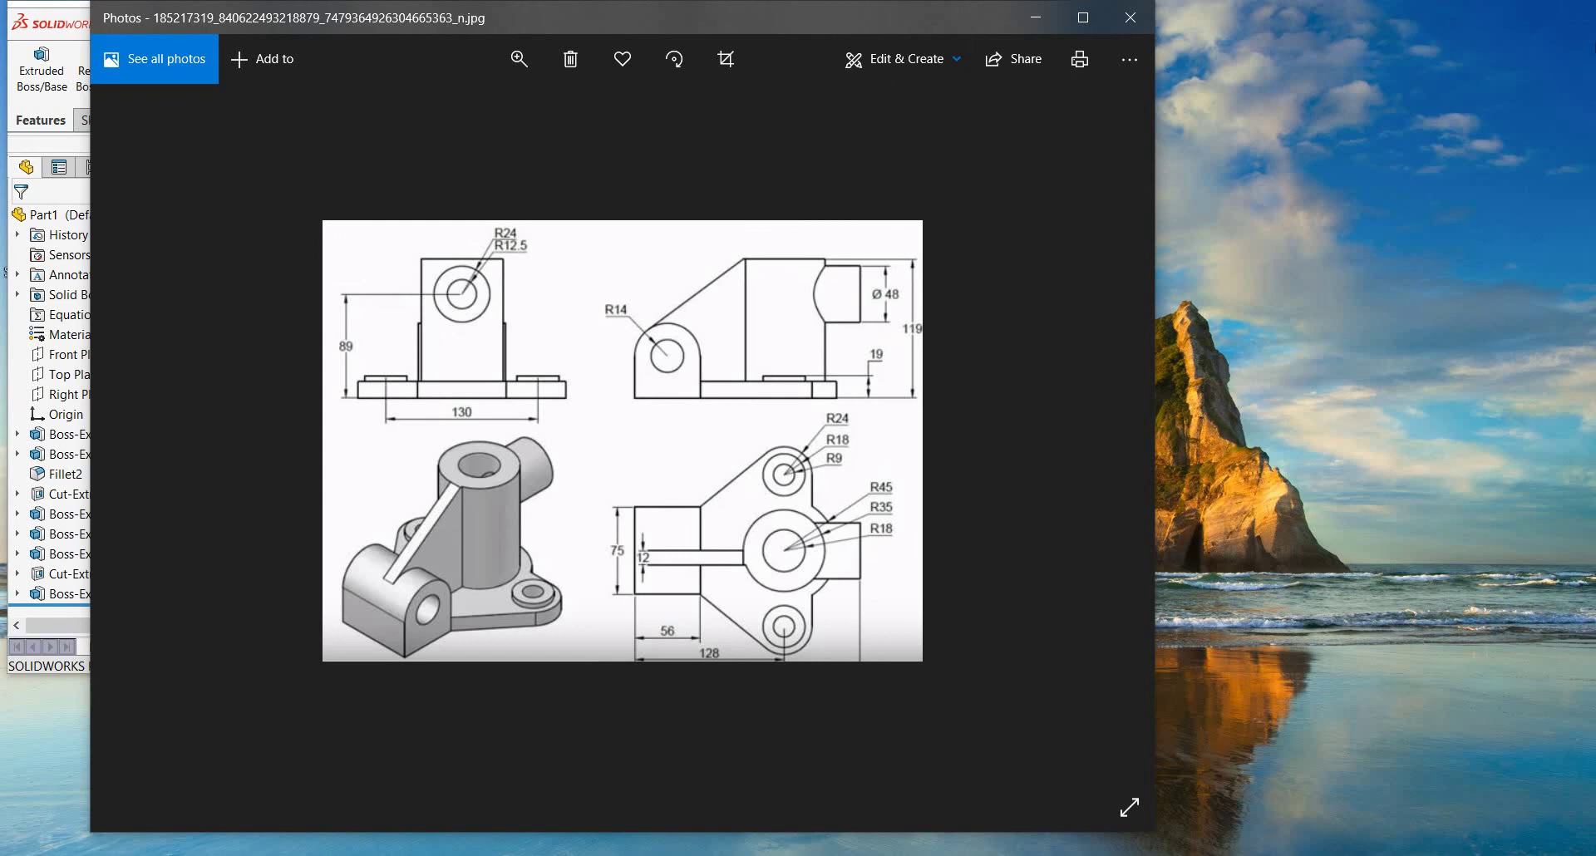
left_click_drag(792, 17, 1518, 18)
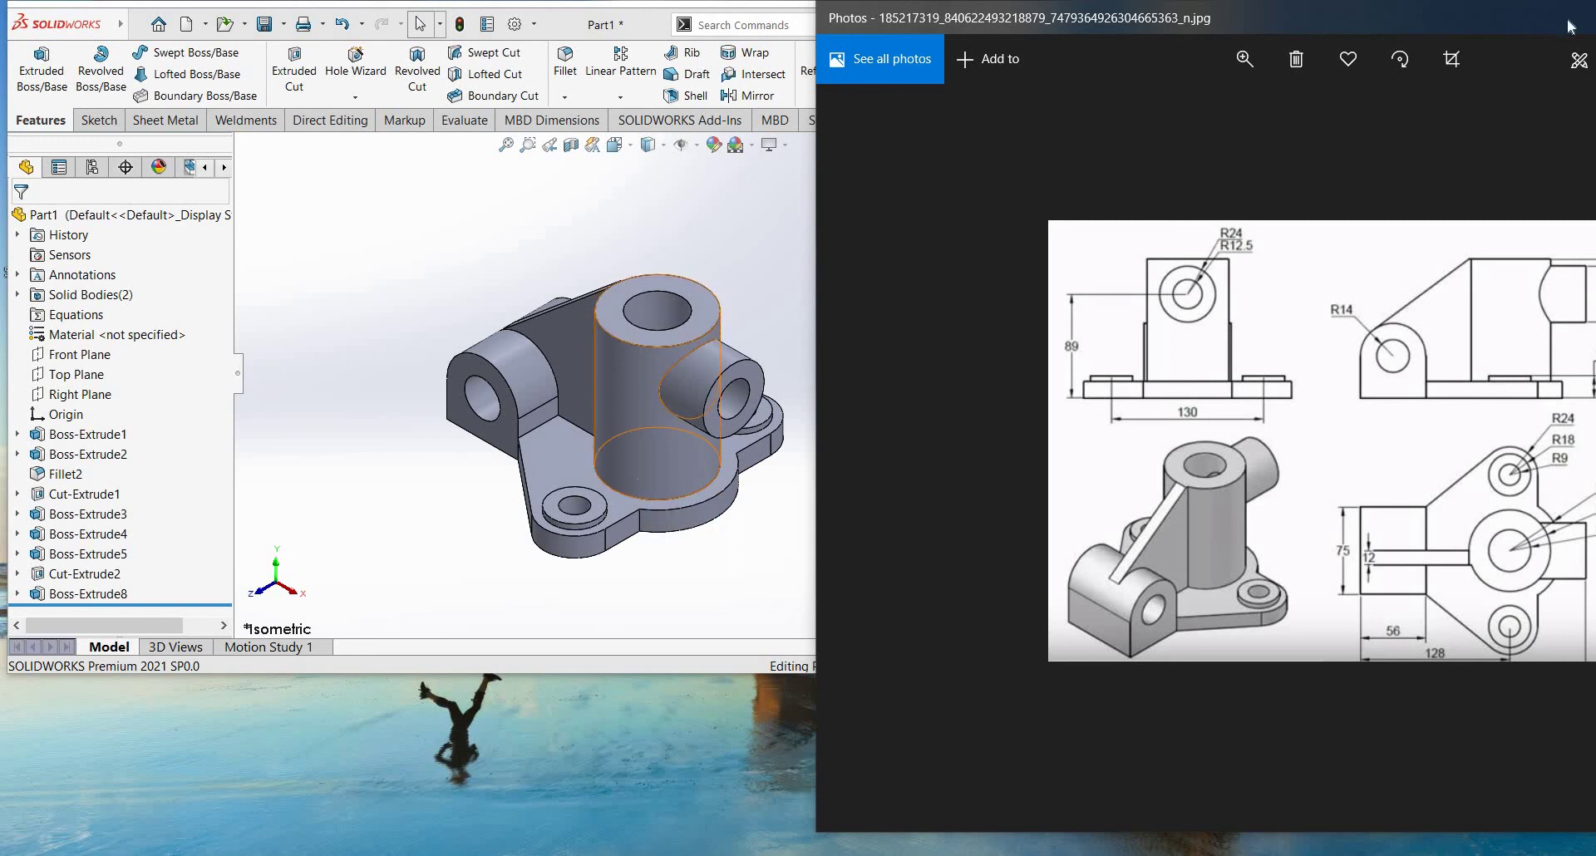
Step: Compare the drawing with the model, then maximize SOLIDWORKS again
key("alt+Tab")
left_click(1578, 60)
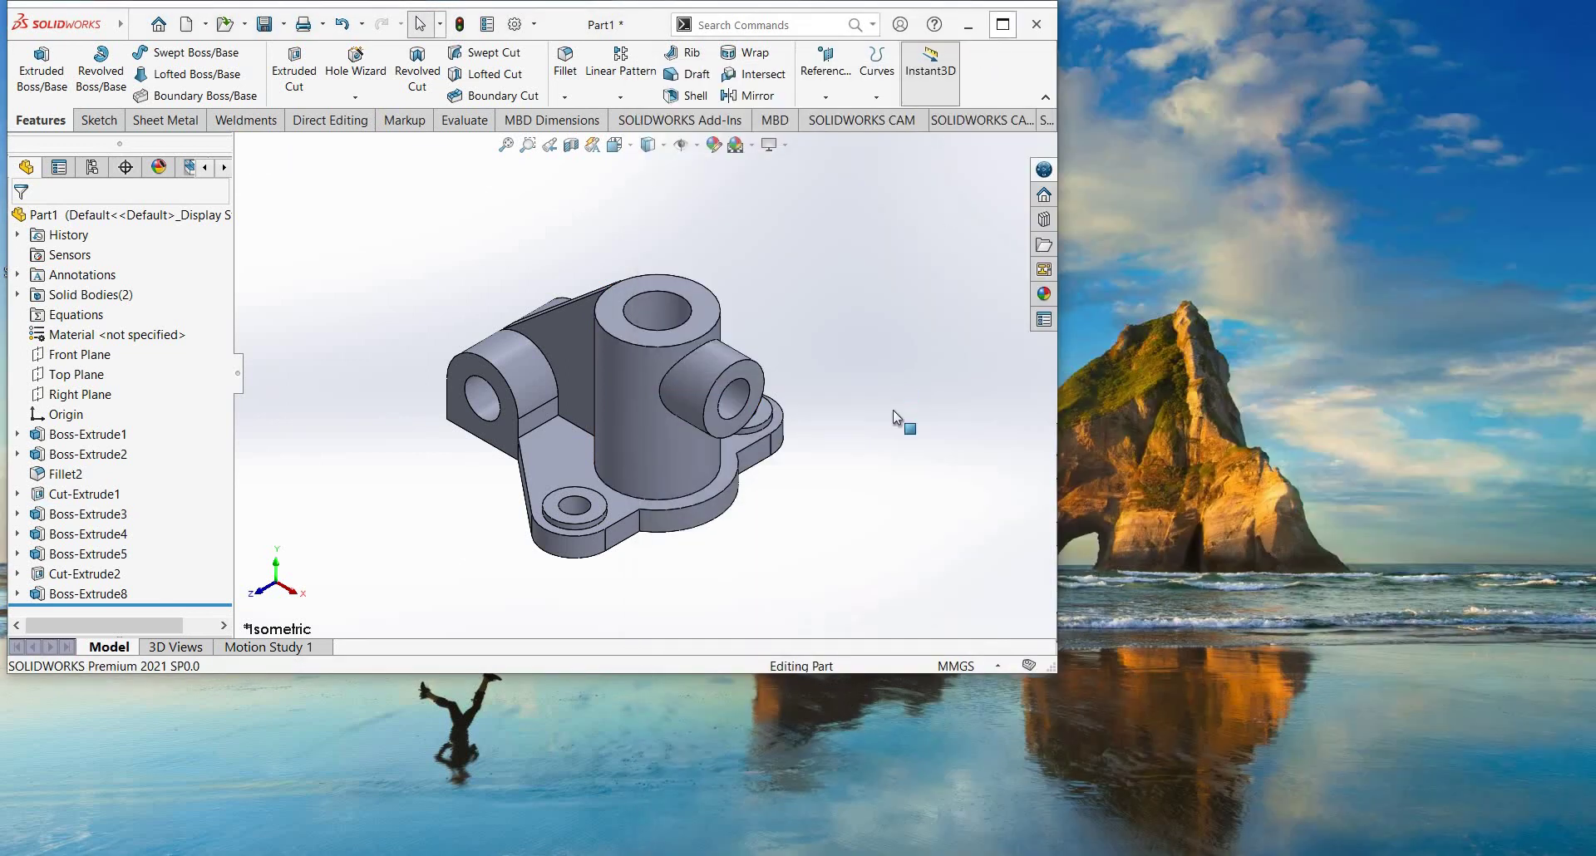
key("super+Up")
scroll(924, 384, "down", 3)
scroll(925, 382, "down", 2)
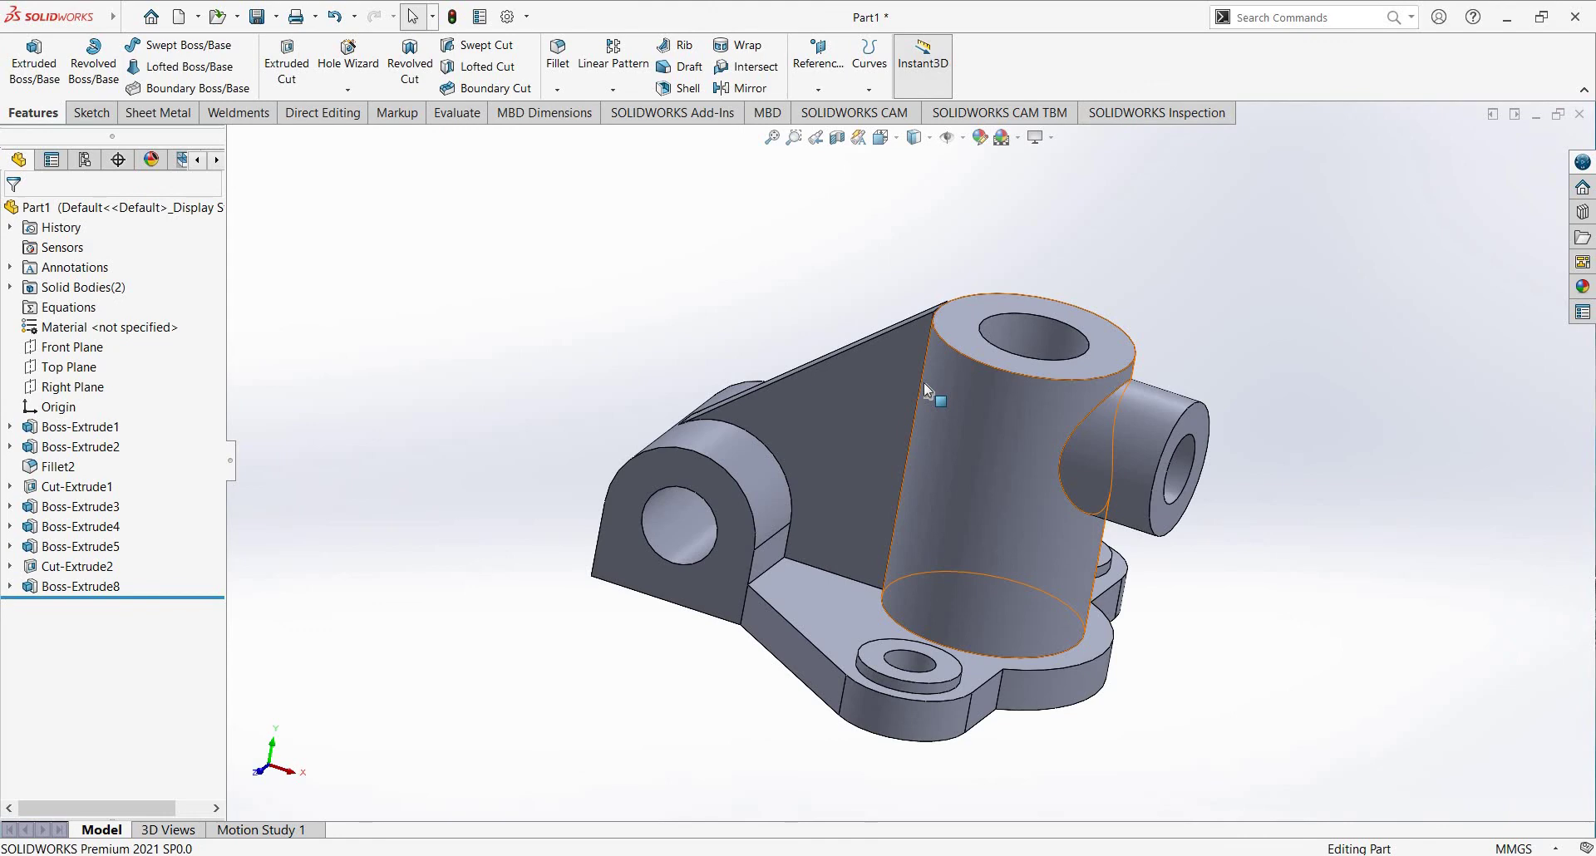